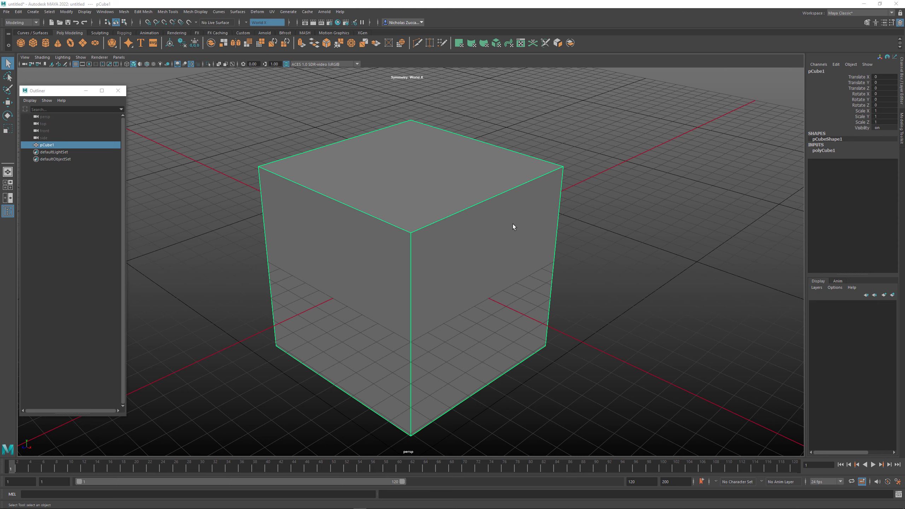
{"action": "left_click_drag", "start_coordinate": [553, 224], "coordinate": [557, 218], "text": "alt"}
{"action": "left_click", "coordinate": [584, 208]}
{"action": "left_click", "coordinate": [481, 204]}
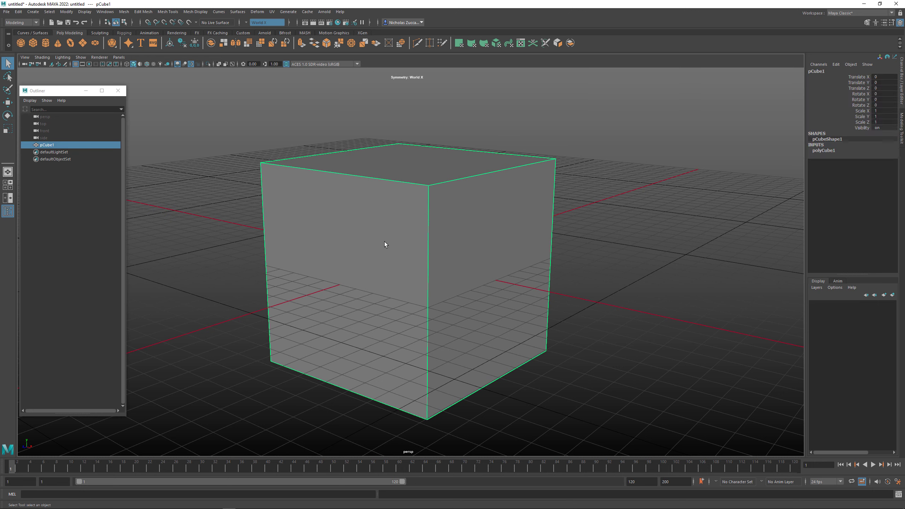
{"action": "left_click_drag", "start_coordinate": [446, 239], "coordinate": [381, 236], "text": "alt"}
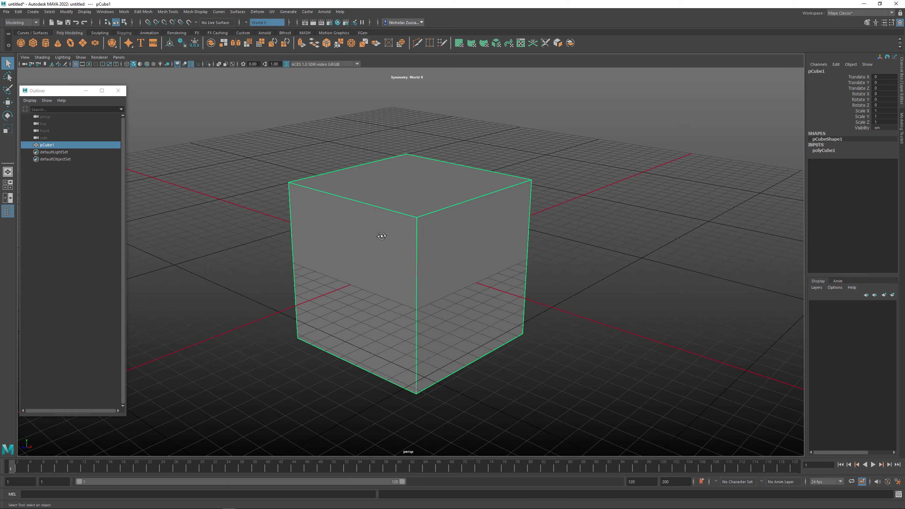
Try moving the cube along the Z, Y and X axes one at a time with the Move tool, and undo each move
{"action": "key", "text": "w"}
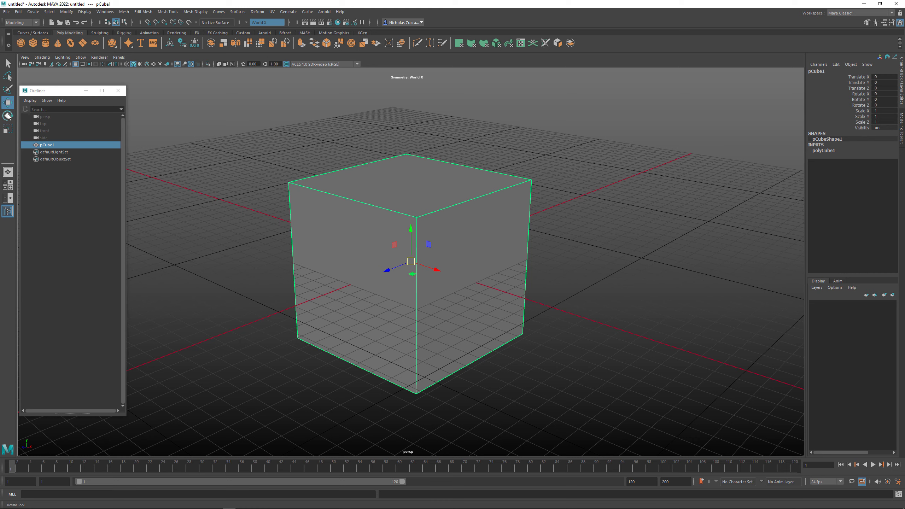
{"action": "left_click_drag", "start_coordinate": [390, 268], "coordinate": [360, 279]}
{"action": "key", "text": "ctrl+z"}
{"action": "left_click_drag", "start_coordinate": [411, 228], "coordinate": [471, 285]}
{"action": "key", "text": "ctrl+z"}
{"action": "key", "text": "ctrl+z"}
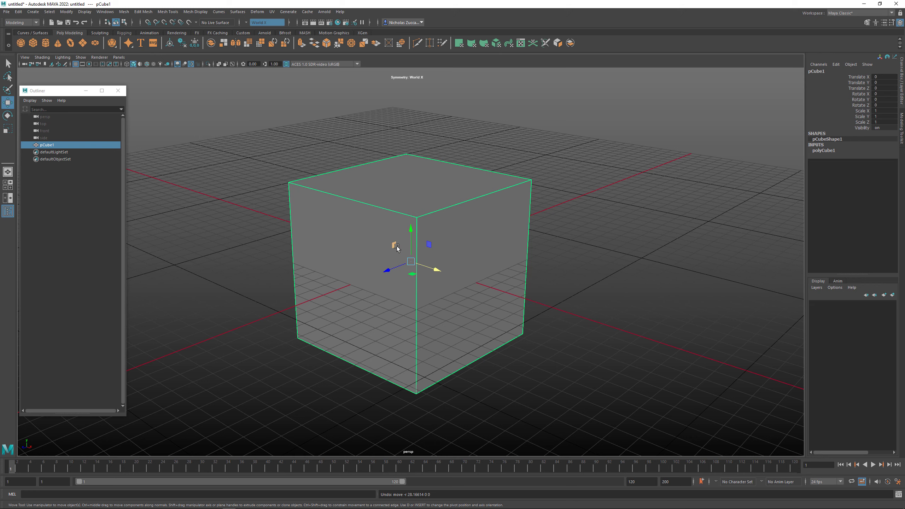
Try moving the cube within the YZ, XZ and XY planes using the Move tool's plane handles, and undo each move
{"action": "left_click_drag", "start_coordinate": [393, 246], "coordinate": [267, 252]}
{"action": "key", "text": "ctrl+z"}
{"action": "key", "text": "ctrl+z"}
{"action": "key", "text": "ctrl+z"}
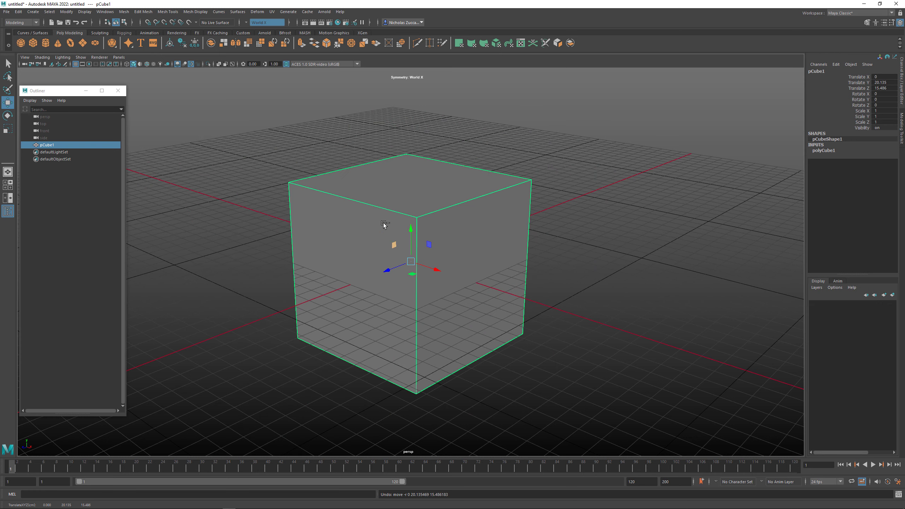
{"action": "left_click_drag", "start_coordinate": [412, 275], "coordinate": [485, 266]}
{"action": "left_click_drag", "start_coordinate": [530, 229], "coordinate": [361, 315]}
{"action": "key", "text": "ctrl+z"}
{"action": "mouse_move", "coordinate": [429, 249]}
{"action": "left_mouse_down"}
{"action": "mouse_move", "coordinate": [674, 257]}
{"action": "mouse_move", "coordinate": [449, 260]}
{"action": "mouse_move", "coordinate": [398, 235]}
{"action": "mouse_move", "coordinate": [498, 173]}
{"action": "mouse_move", "coordinate": [478, 256]}
{"action": "mouse_move", "coordinate": [435, 232]}
{"action": "left_mouse_up"}
{"action": "key", "text": "ctrl+z"}
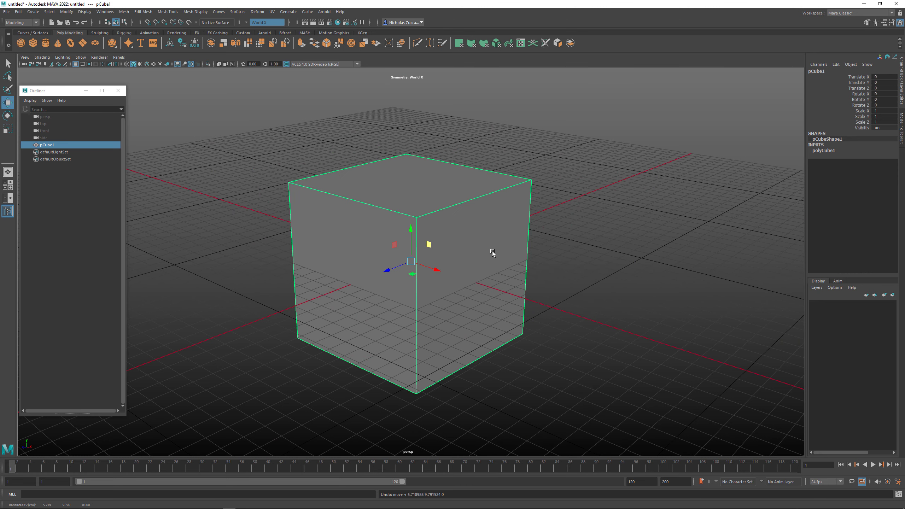
Set the cube's Translate X to 10
{"action": "left_click", "coordinate": [880, 76]}
{"action": "key", "text": "Return"}
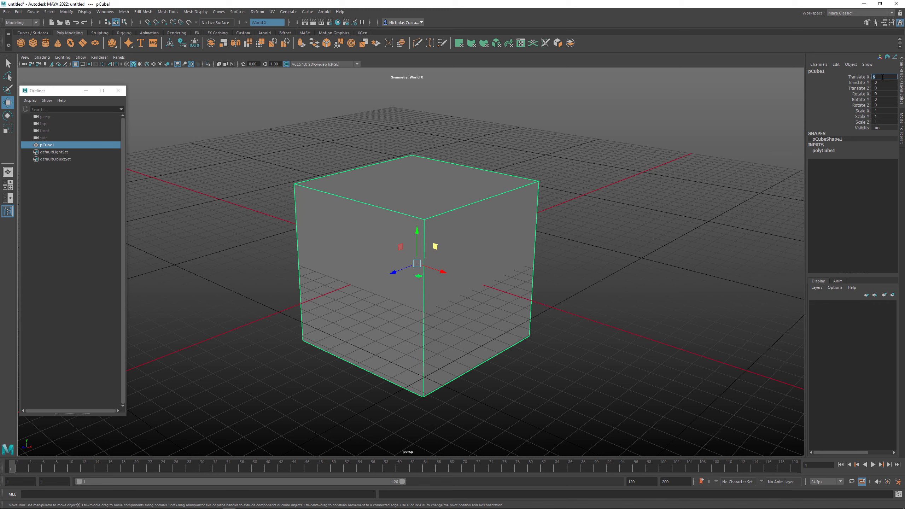
{"action": "type", "text": "10"}
{"action": "key", "text": "Return"}
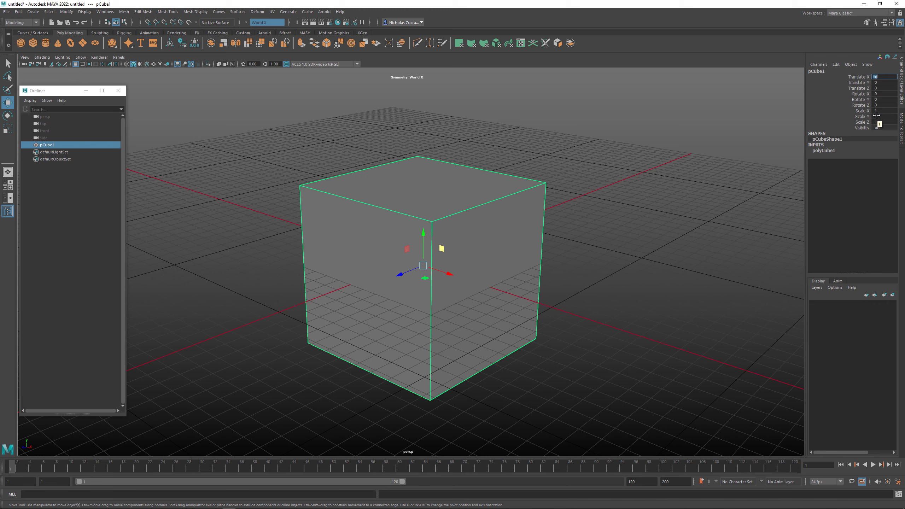
Set the cube's Rotate Y to 50 and its Scale X to 2
{"action": "left_click", "coordinate": [883, 99]}
{"action": "key", "text": "Return"}
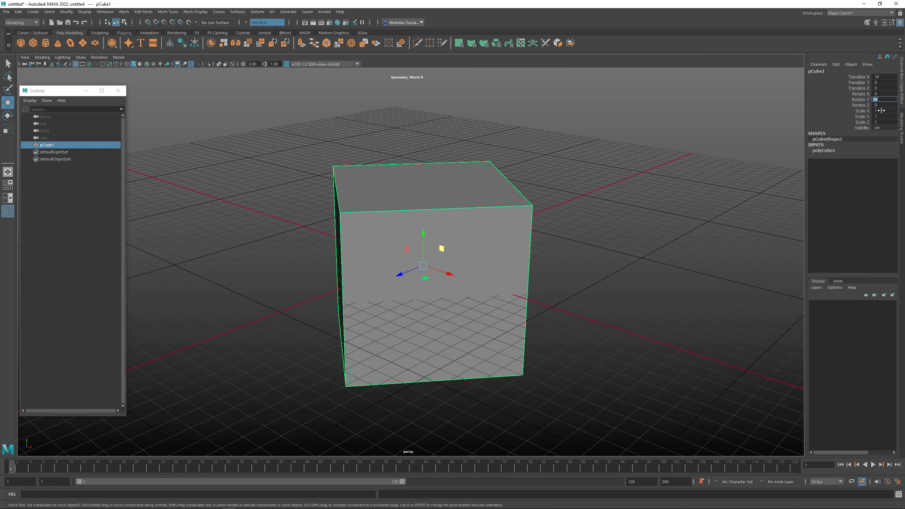
{"action": "left_click", "coordinate": [880, 110]}
{"action": "type", "text": "2"}
{"action": "key", "text": "Return"}
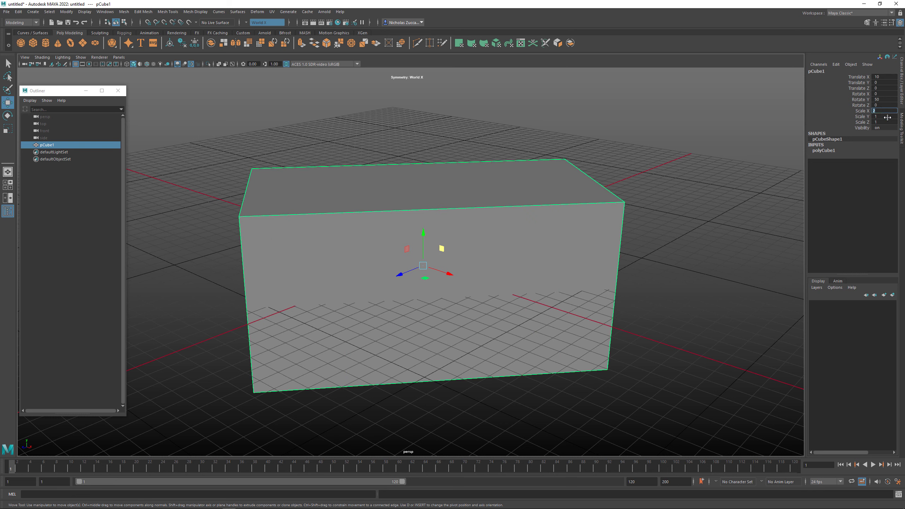
Set all of the cube's translate, rotate and scale channels to 1 in a single edit
{"action": "left_click_drag", "start_coordinate": [887, 121], "coordinate": [886, 79]}
{"action": "type", "text": "1"}
{"action": "key", "text": "Return"}
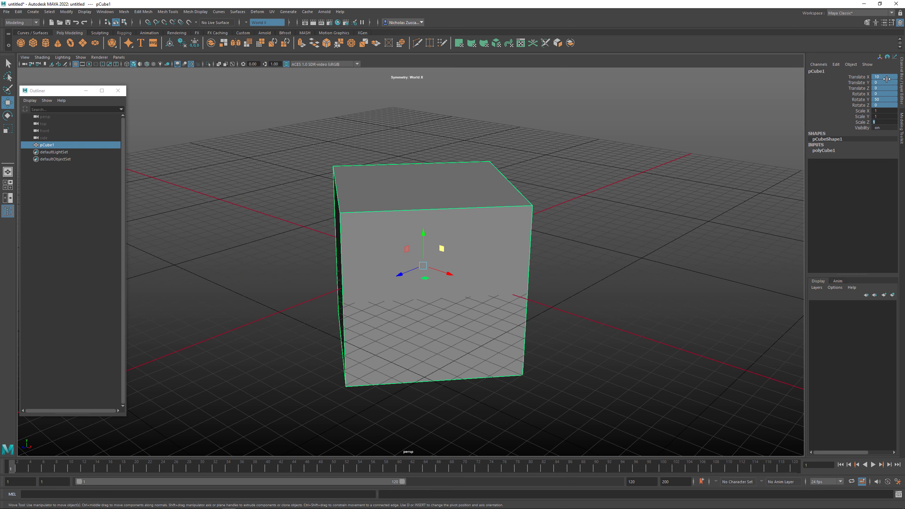
{"action": "key", "text": "Return"}
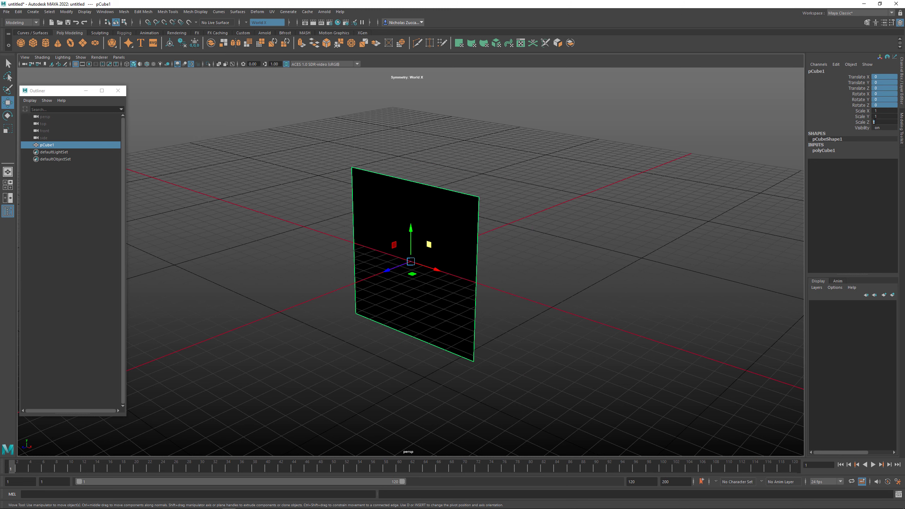
{"action": "type", "text": "1"}
{"action": "key", "text": "Return"}
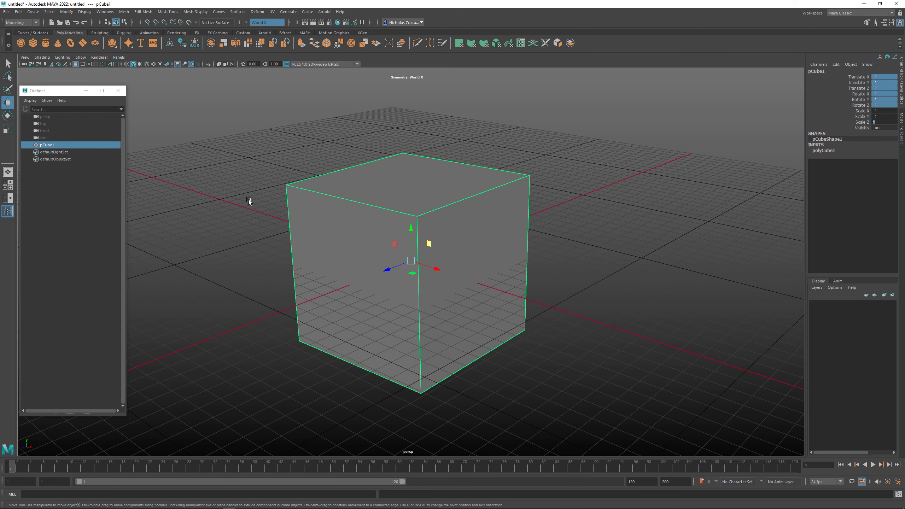
Open the Move tool's settings and reset the tool to its defaults
{"action": "left_click", "coordinate": [7, 115]}
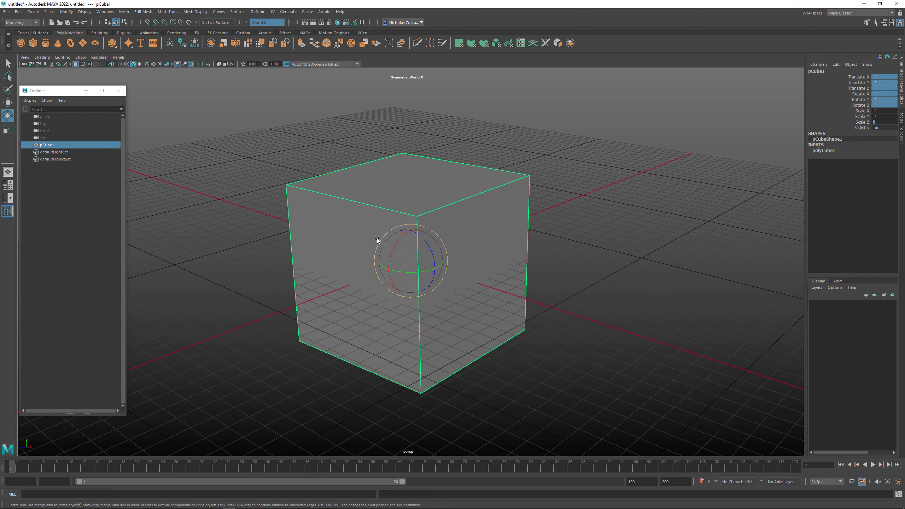
{"action": "left_click", "coordinate": [7, 102]}
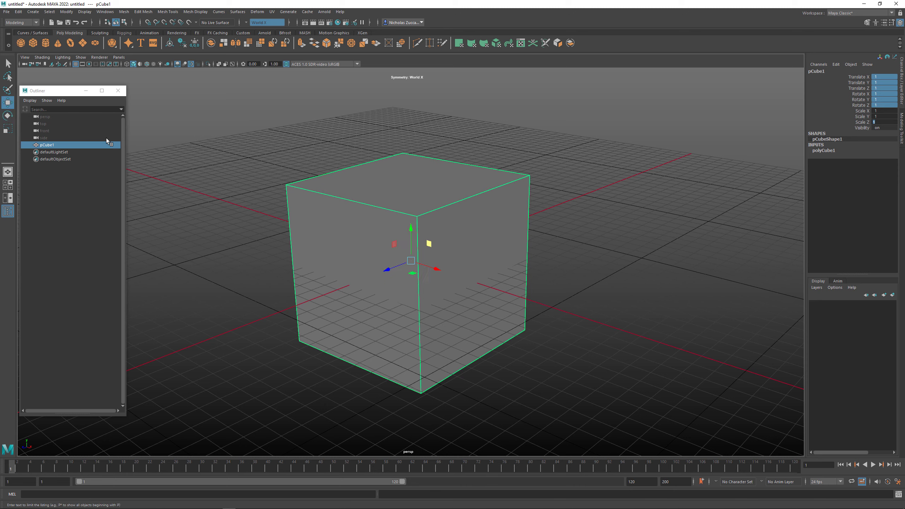
{"action": "double_click", "coordinate": [7, 102]}
{"action": "left_click_drag", "start_coordinate": [147, 94], "coordinate": [195, 96]}
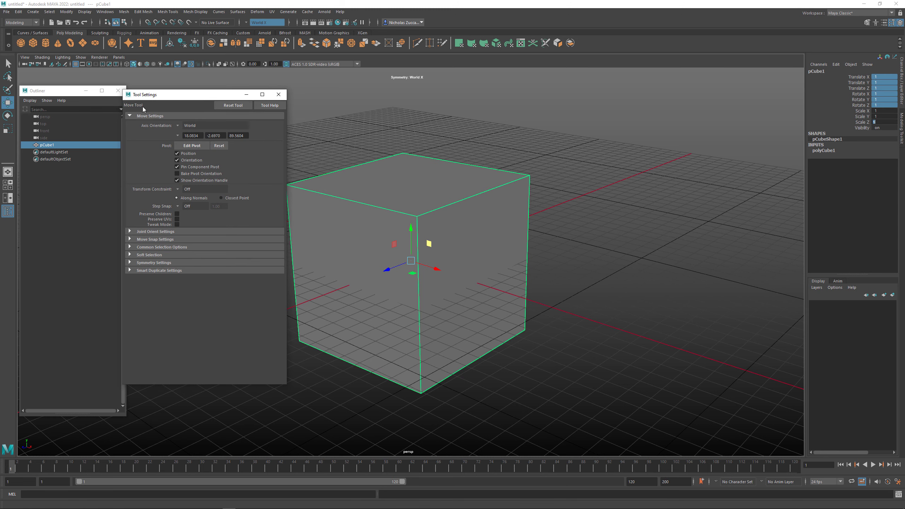
{"action": "left_click", "coordinate": [232, 105]}
Try moving the cube along the Z axis and within the YZ plane with the reset Move tool, and undo both moves
{"action": "left_click_drag", "start_coordinate": [388, 268], "coordinate": [440, 265]}
{"action": "key", "text": "ctrl+z"}
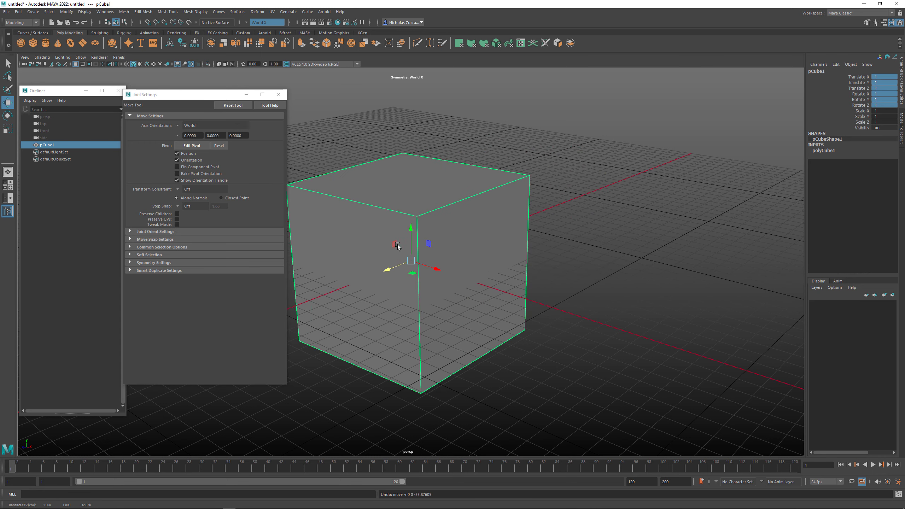
{"action": "mouse_move", "coordinate": [398, 245]}
{"action": "left_mouse_down"}
{"action": "mouse_move", "coordinate": [500, 254]}
{"action": "mouse_move", "coordinate": [399, 251]}
{"action": "left_mouse_up"}
{"action": "key", "text": "ctrl+z"}
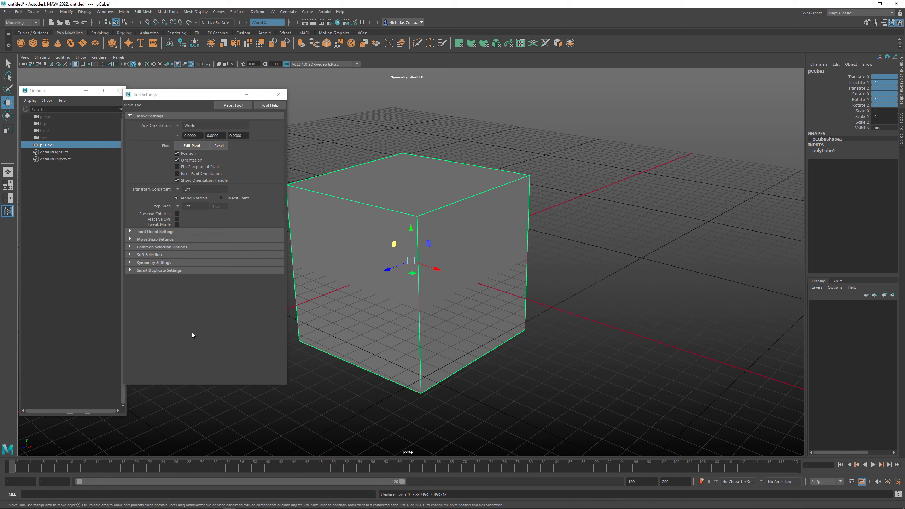
Tilt the cube freely on all three axes with the Rotate tool, to about -24 degrees in X
{"action": "key", "text": "e"}
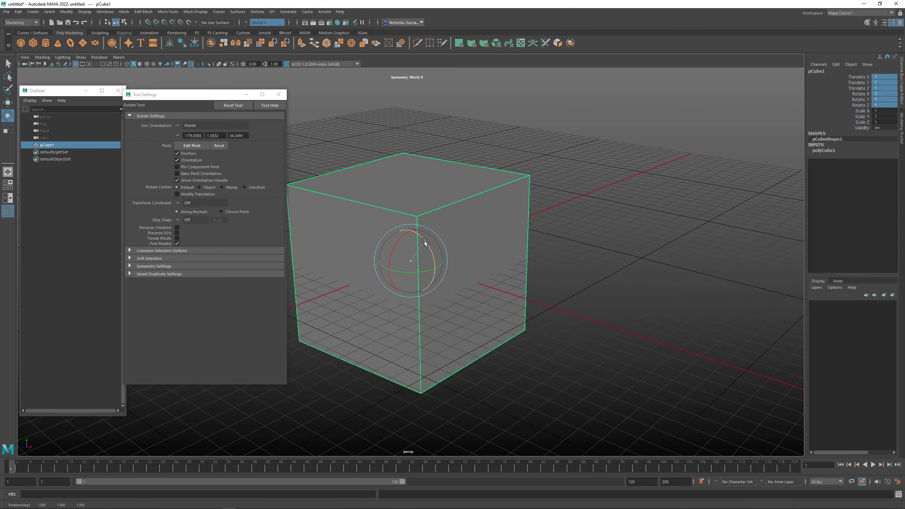
{"action": "left_click_drag", "start_coordinate": [424, 245], "coordinate": [403, 236]}
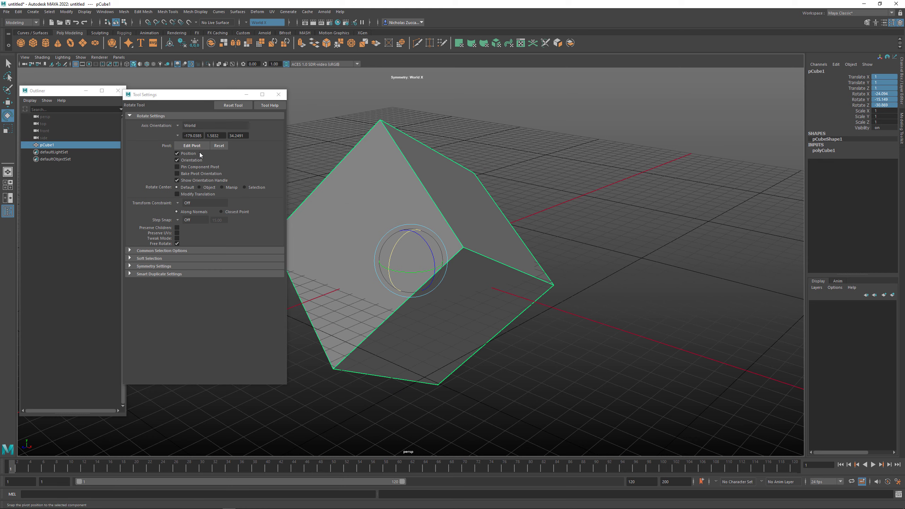
Try moving the tilted cube along the world axes with the Move tool, and undo the move
{"action": "left_click", "coordinate": [7, 103]}
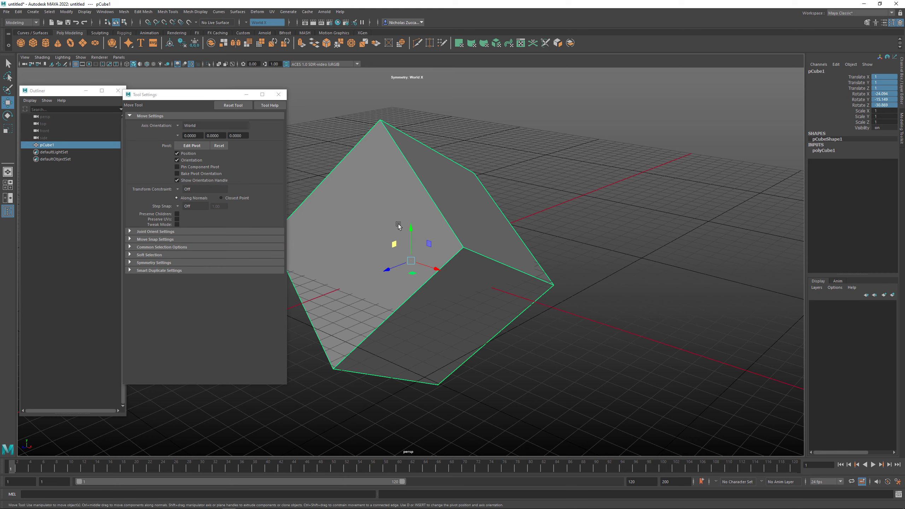
{"action": "left_click_drag", "start_coordinate": [480, 258], "coordinate": [442, 203], "text": "alt"}
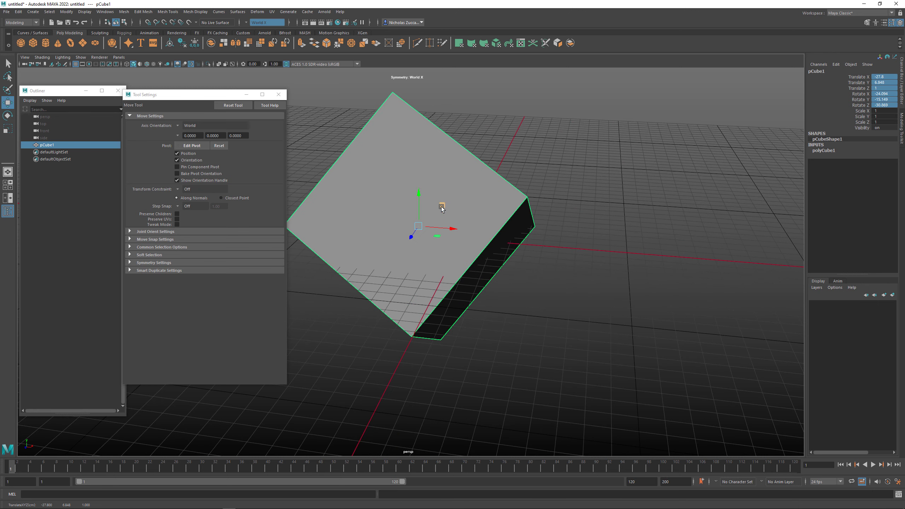
{"action": "key", "text": "ctrl+z"}
Set the Move tool's axis orientation to Object
{"action": "left_click_drag", "start_coordinate": [505, 241], "coordinate": [242, 172], "text": "alt"}
{"action": "left_click", "coordinate": [178, 126]}
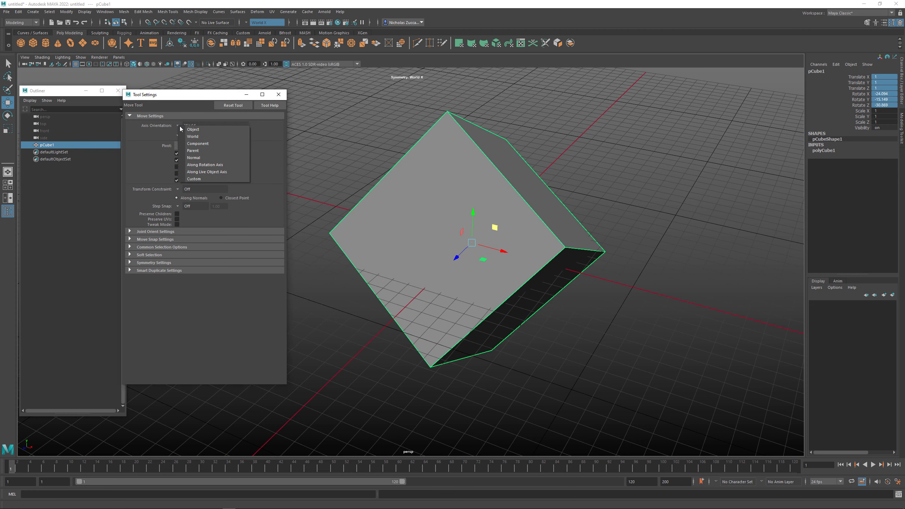
{"action": "left_click", "coordinate": [189, 129]}
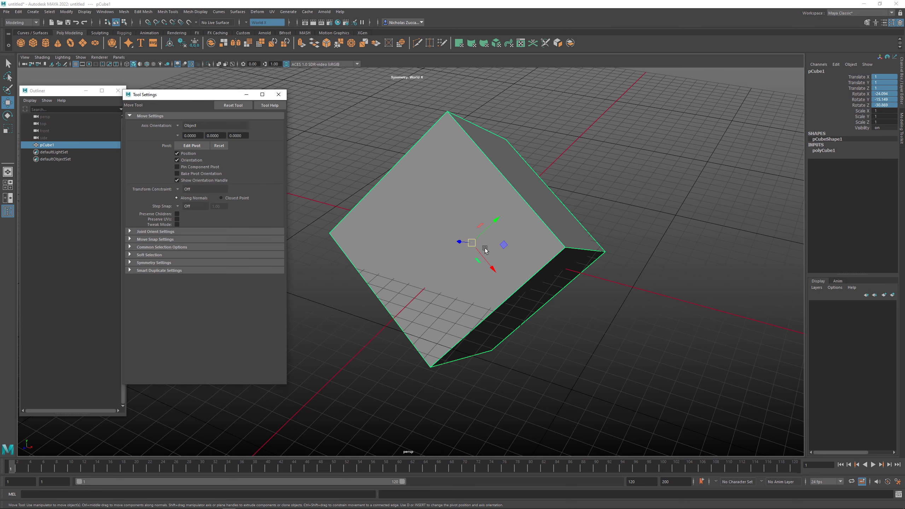
Try moving the tilted cube along its own Y axis, and undo the move
{"action": "left_click_drag", "start_coordinate": [529, 253], "coordinate": [510, 248], "text": "alt"}
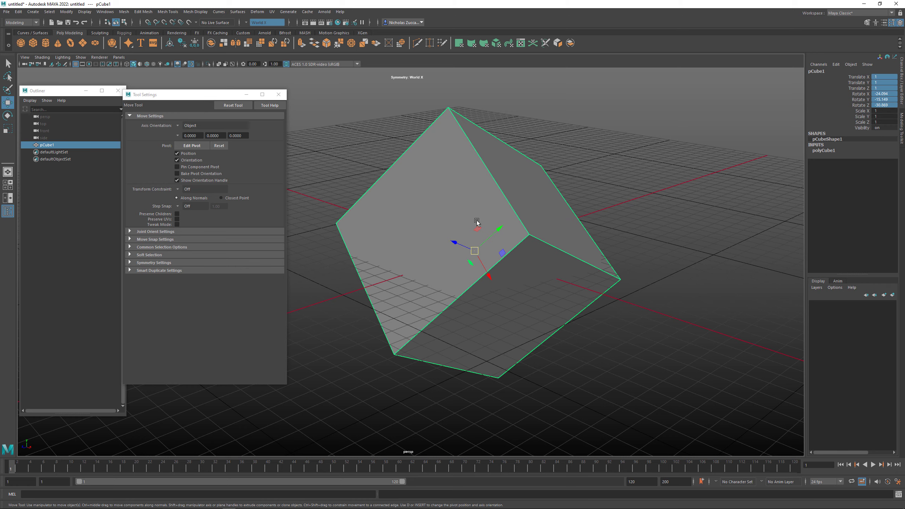
{"action": "left_click_drag", "start_coordinate": [495, 232], "coordinate": [542, 236]}
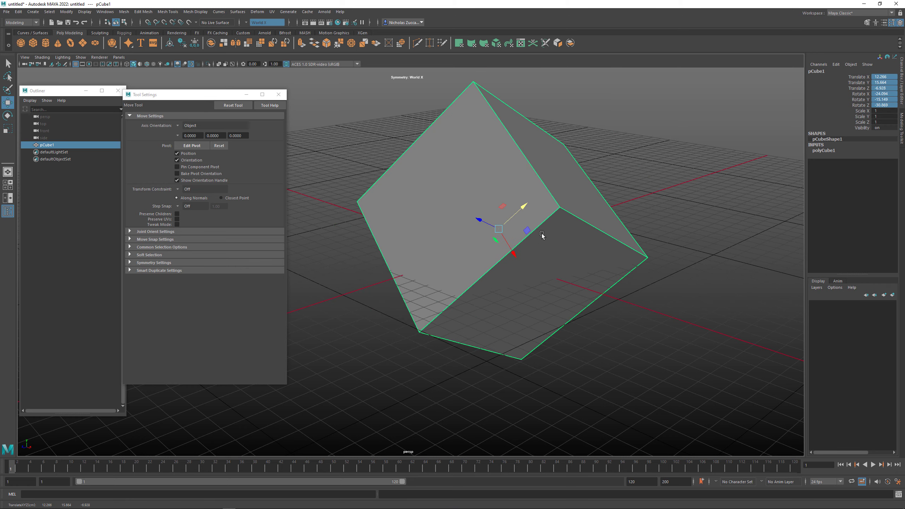
{"action": "key", "text": "ctrl+z"}
Move the tilted cube along its own object axes to about 38 in Translate Y and -19 in Translate Z
{"action": "left_click_drag", "start_coordinate": [486, 265], "coordinate": [577, 251], "text": "alt"}
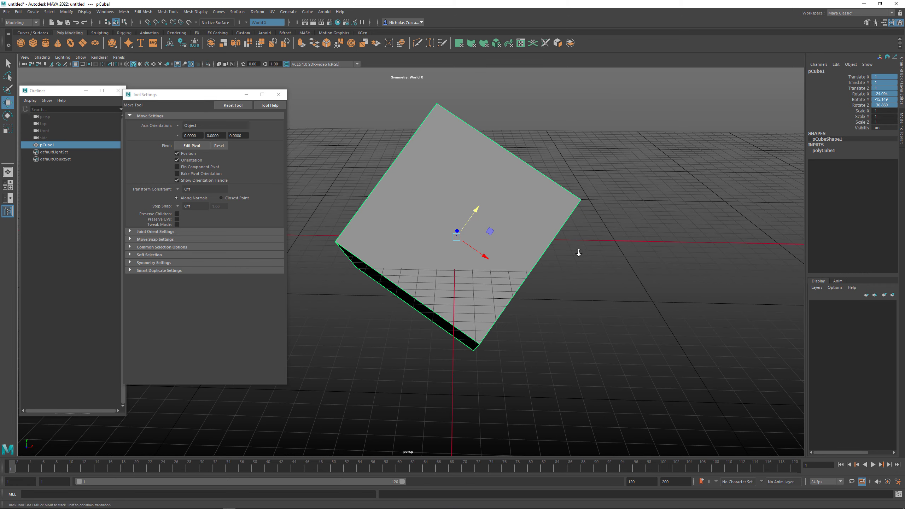
{"action": "right_click_drag", "start_coordinate": [577, 251], "coordinate": [570, 253], "text": "alt"}
{"action": "left_click_drag", "start_coordinate": [570, 253], "coordinate": [542, 253], "text": "alt"}
{"action": "left_click_drag", "start_coordinate": [487, 265], "coordinate": [675, 281]}
{"action": "right_click_drag", "start_coordinate": [676, 264], "coordinate": [550, 259], "text": "alt"}
{"action": "mouse_move", "coordinate": [550, 259]}
{"action": "left_mouse_down", "text": "alt"}
{"action": "mouse_move", "coordinate": [572, 258]}
{"action": "mouse_move", "coordinate": [550, 258]}
{"action": "left_mouse_up", "text": "alt"}
{"action": "right_click_drag", "start_coordinate": [550, 258], "coordinate": [589, 263], "text": "alt"}
{"action": "left_click_drag", "start_coordinate": [599, 285], "coordinate": [624, 294], "text": "alt"}
{"action": "left_click_drag", "start_coordinate": [614, 253], "coordinate": [478, 209]}
{"action": "left_click_drag", "start_coordinate": [489, 157], "coordinate": [509, 253]}
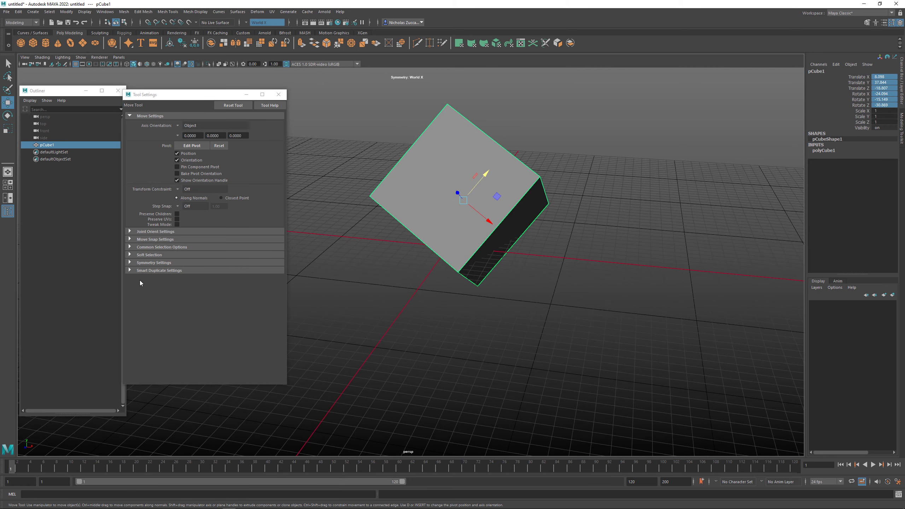
Expand the Move tool's symmetry settings and select the front face's upper corner vertex of the cube in vertex mode
{"action": "left_click", "coordinate": [130, 262]}
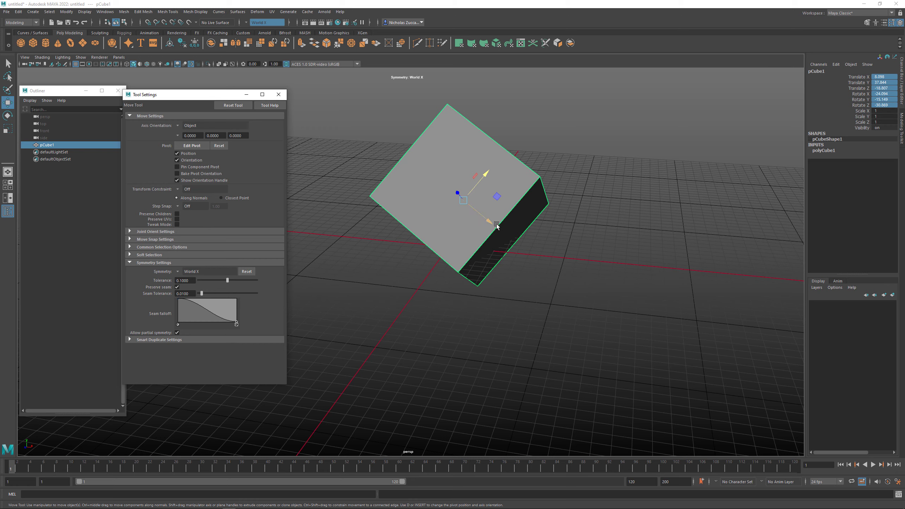
{"action": "key", "text": "F9"}
{"action": "left_click", "coordinate": [540, 175]}
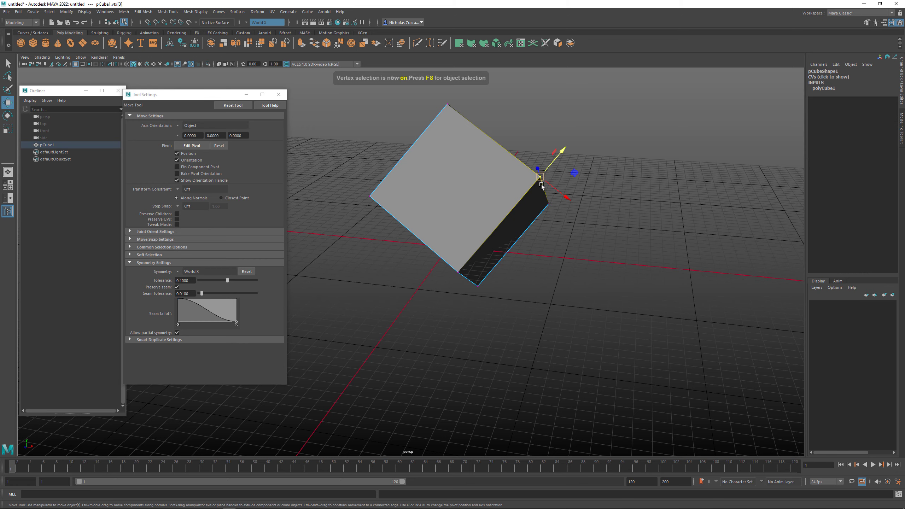
{"action": "left_click_drag", "start_coordinate": [510, 214], "coordinate": [464, 214], "text": "alt"}
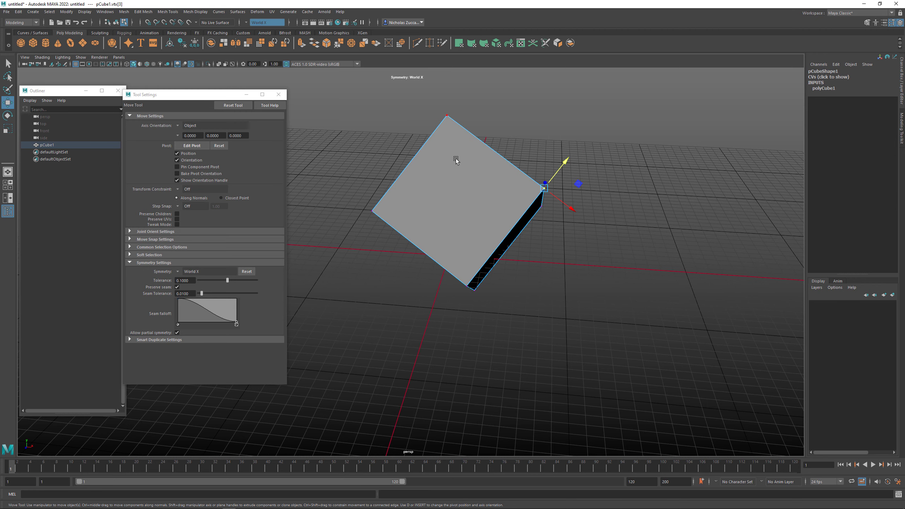
{"action": "left_click_drag", "start_coordinate": [502, 231], "coordinate": [534, 211], "text": "alt"}
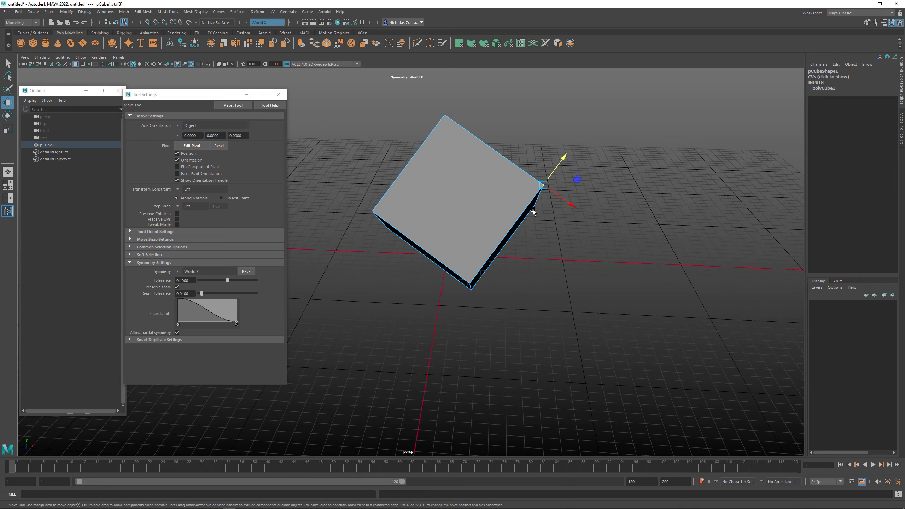
{"action": "left_click_drag", "start_coordinate": [385, 172], "coordinate": [385, 161], "text": "alt"}
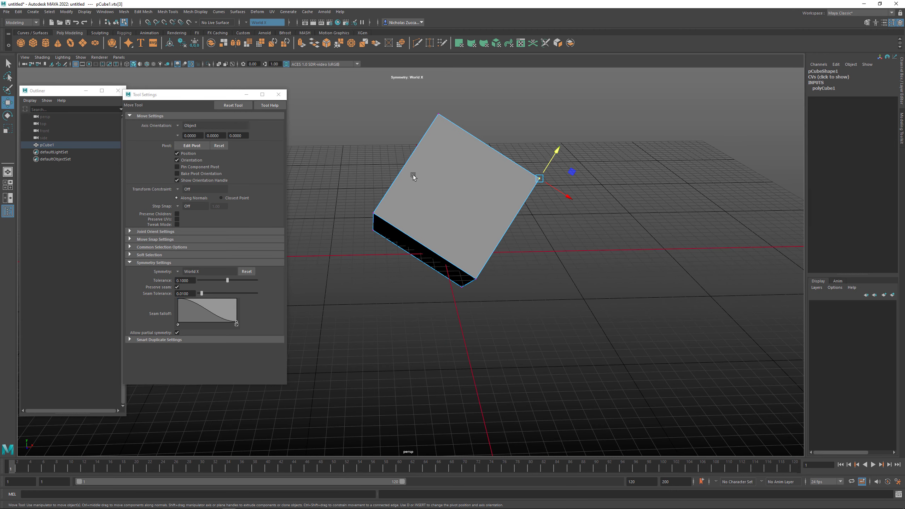
Set the Move tool's symmetry to Object X with the cube's corner vertex selected
{"action": "left_click", "coordinate": [177, 271]}
{"action": "left_click", "coordinate": [193, 282]}
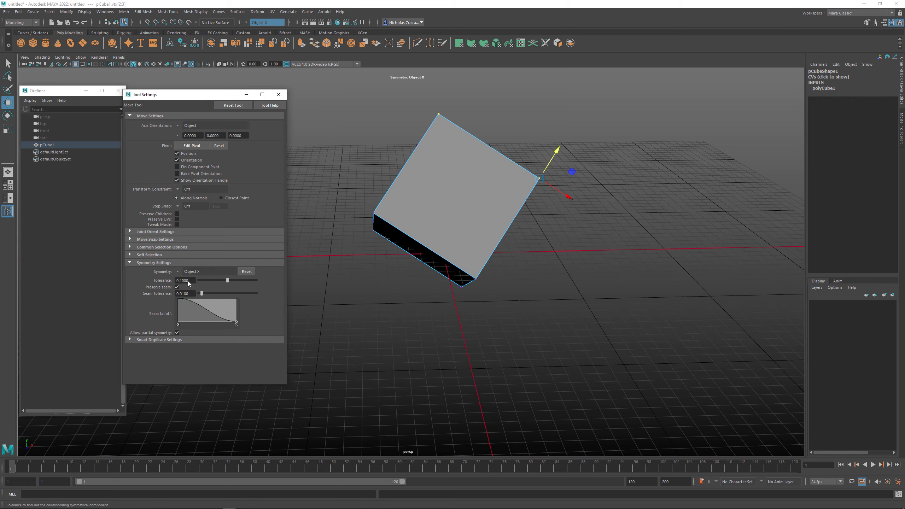
{"action": "left_click_drag", "start_coordinate": [462, 132], "coordinate": [455, 197], "text": "alt"}
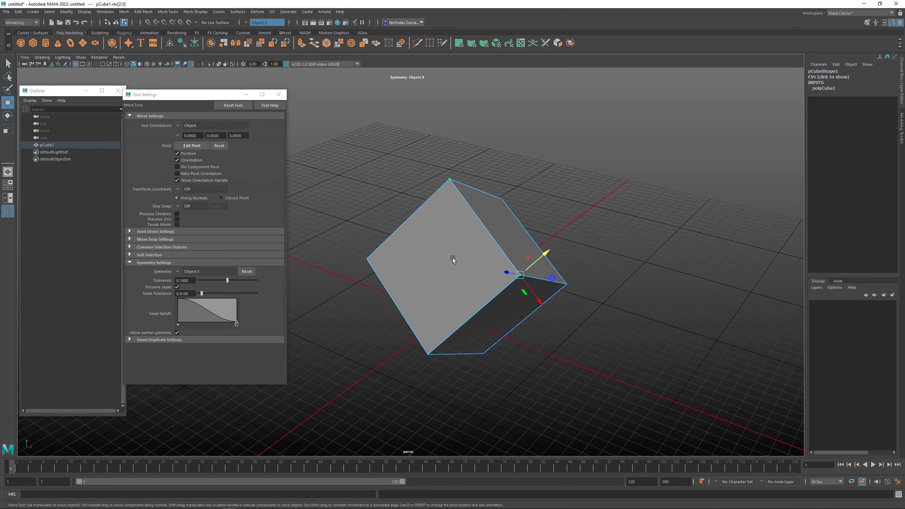
Try moving the cube's mirrored corner vertices along the object X axis, and undo the moves
{"action": "left_click_drag", "start_coordinate": [479, 247], "coordinate": [506, 237], "text": "alt"}
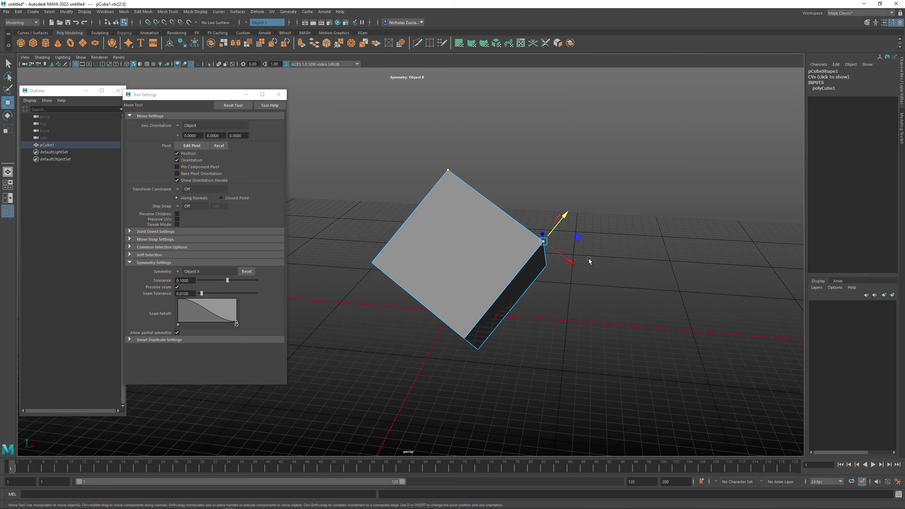
{"action": "mouse_move", "coordinate": [573, 263]}
{"action": "left_mouse_down"}
{"action": "mouse_move", "coordinate": [542, 238]}
{"action": "mouse_move", "coordinate": [567, 262]}
{"action": "left_mouse_up"}
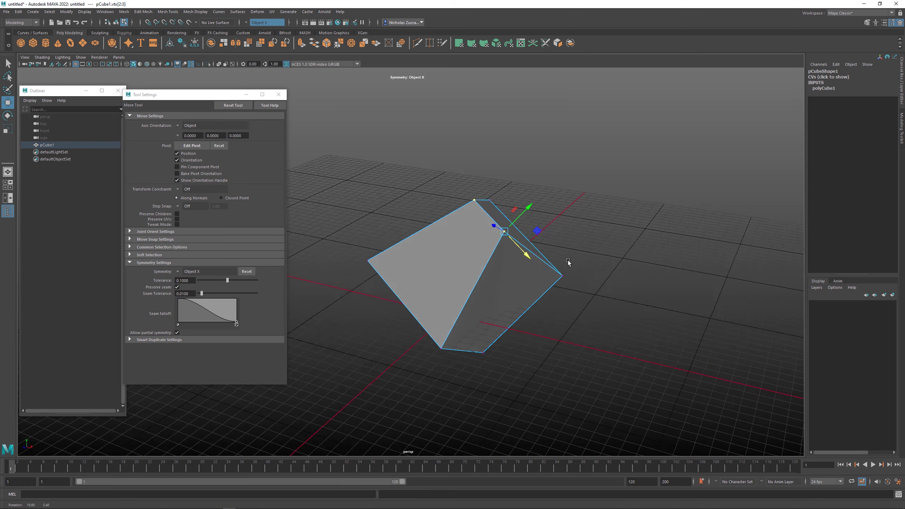
{"action": "key", "text": "ctrl+z"}
{"action": "key", "text": "ctrl+z"}
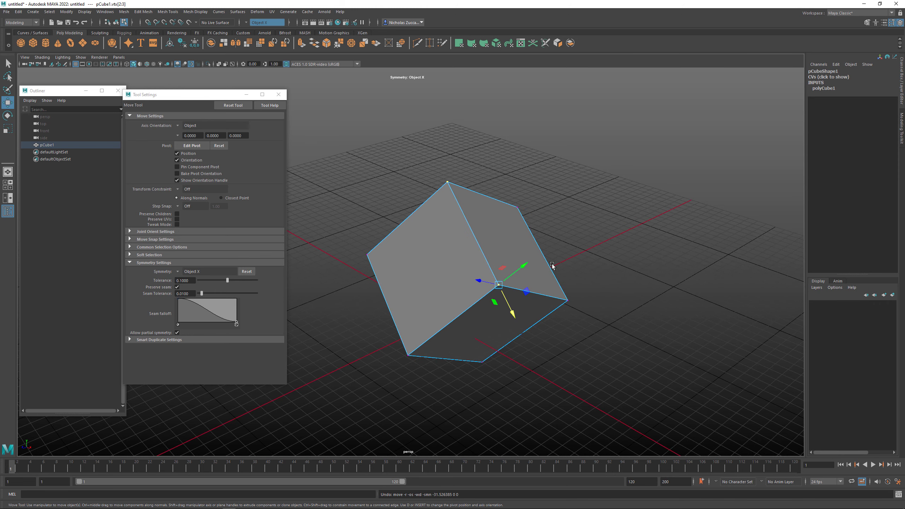
Turn off the Move tool's symmetry
{"action": "left_click", "coordinate": [179, 272]}
{"action": "left_click", "coordinate": [181, 273]}
{"action": "left_click_drag", "start_coordinate": [373, 293], "coordinate": [417, 303], "text": "alt"}
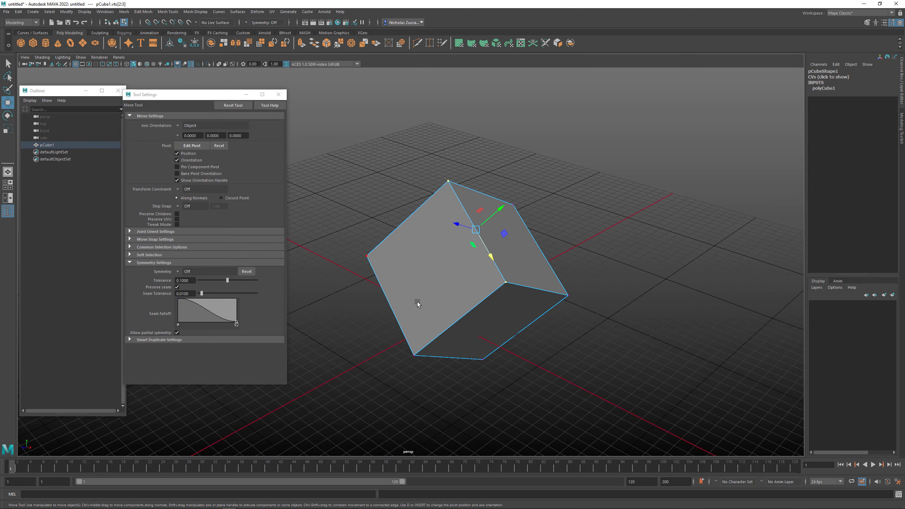
Return to object mode, set all of the cube's translate and rotate values to 0, and deselect it
{"action": "key", "text": "F8"}
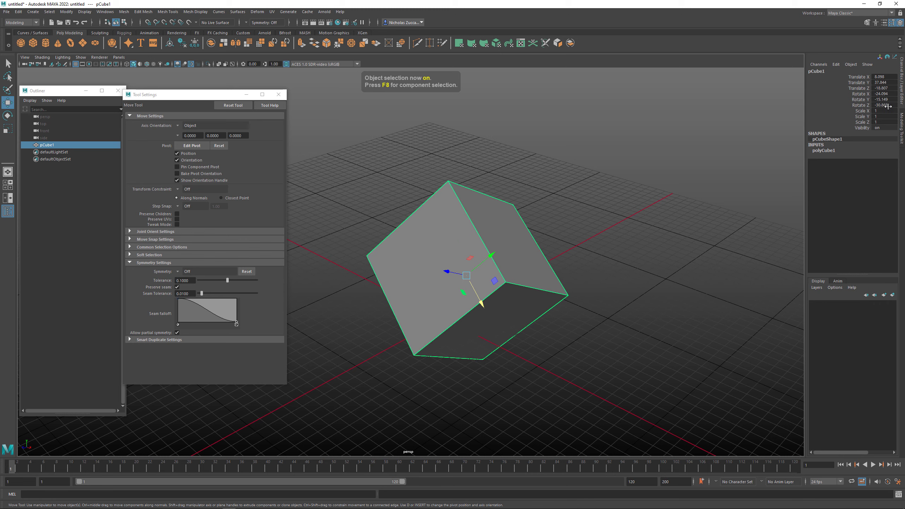
{"action": "left_click_drag", "start_coordinate": [889, 104], "coordinate": [888, 88]}
{"action": "key", "text": "Return"}
{"action": "type", "text": "0"}
{"action": "key", "text": "Return"}
{"action": "left_click", "coordinate": [654, 213]}
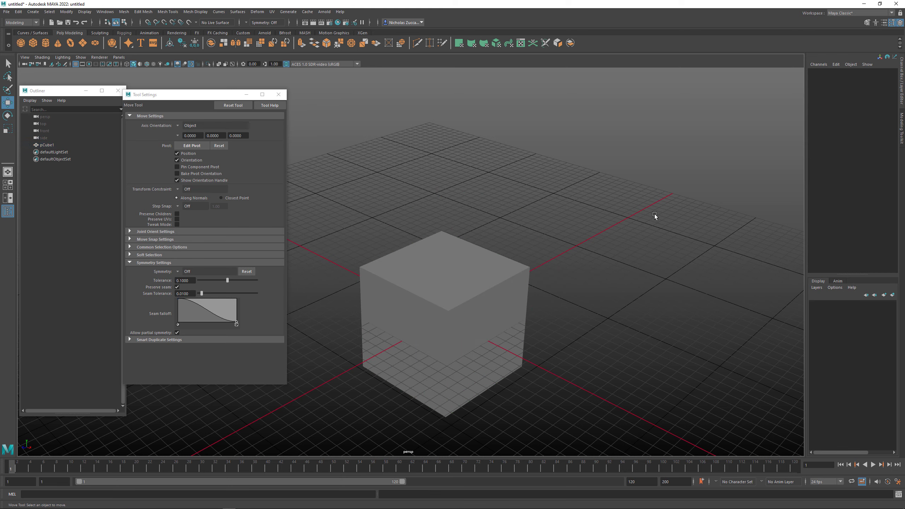
Set the Rotate tool's axis orientation to Object and check the Scale tool's axis orientation
{"action": "left_click_drag", "start_coordinate": [654, 214], "coordinate": [633, 228], "text": "alt"}
{"action": "scroll", "coordinate": [600, 192], "scroll_direction": "up", "scroll_amount": 3}
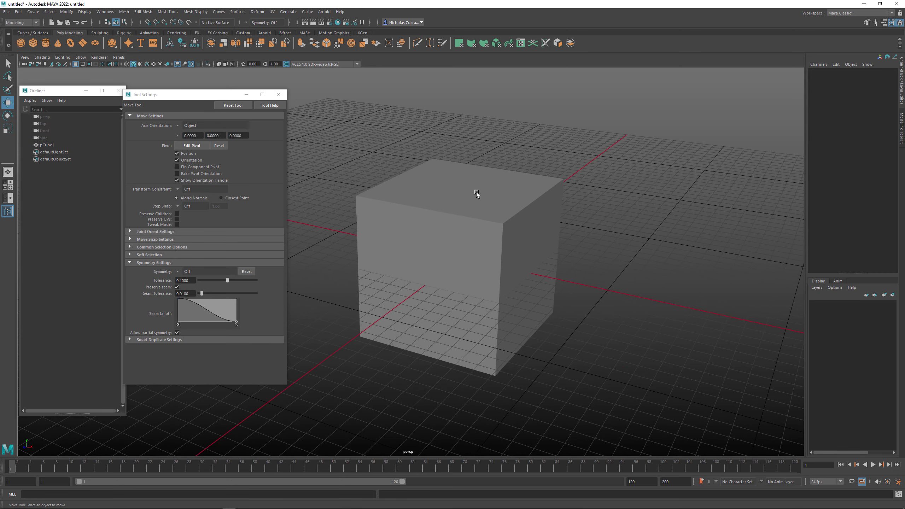
{"action": "left_click_drag", "start_coordinate": [172, 100], "coordinate": [179, 95]}
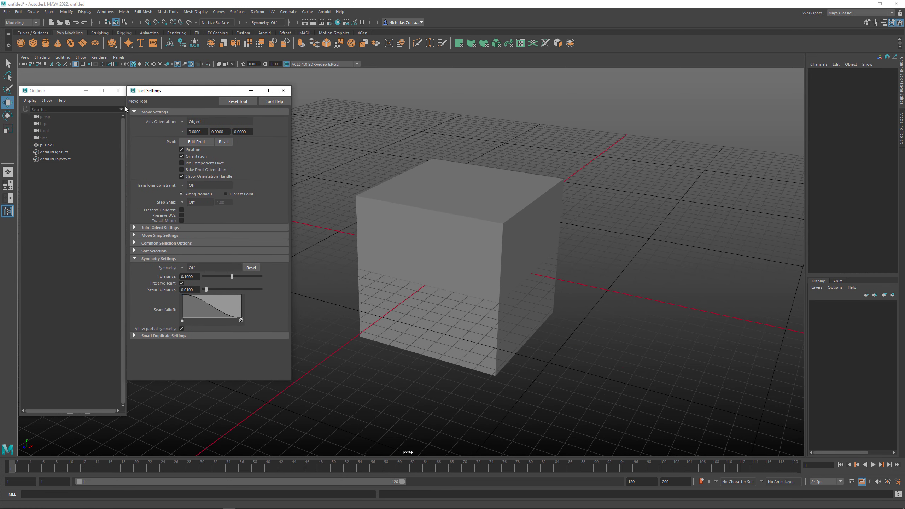
{"action": "left_click", "coordinate": [7, 116]}
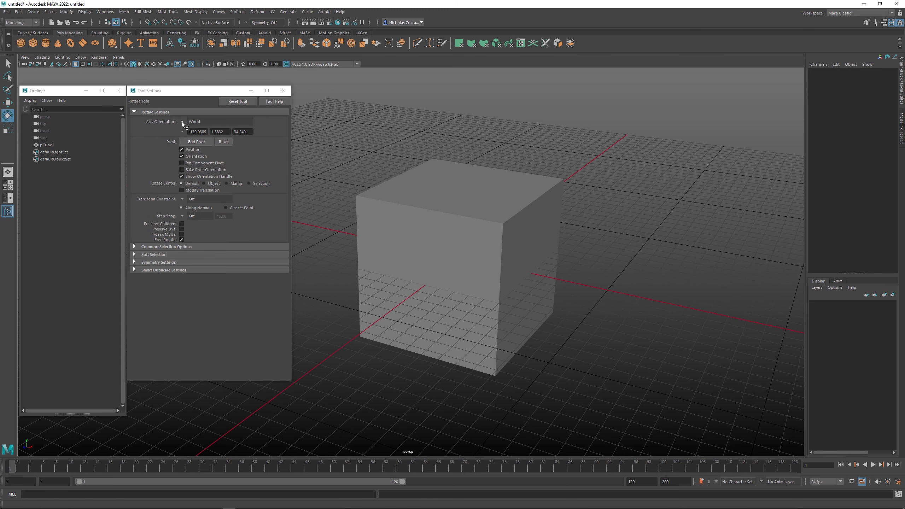
{"action": "left_click", "coordinate": [182, 122]}
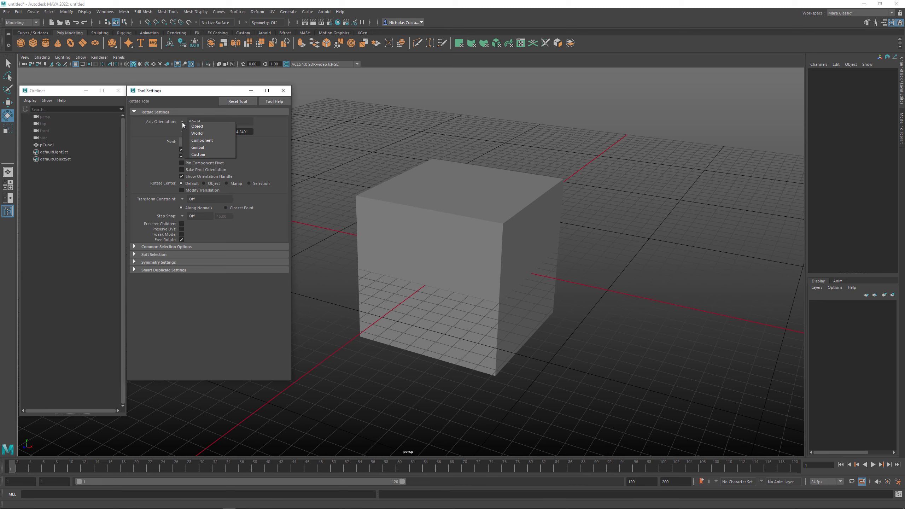
{"action": "left_click", "coordinate": [197, 126]}
{"action": "left_click", "coordinate": [8, 129]}
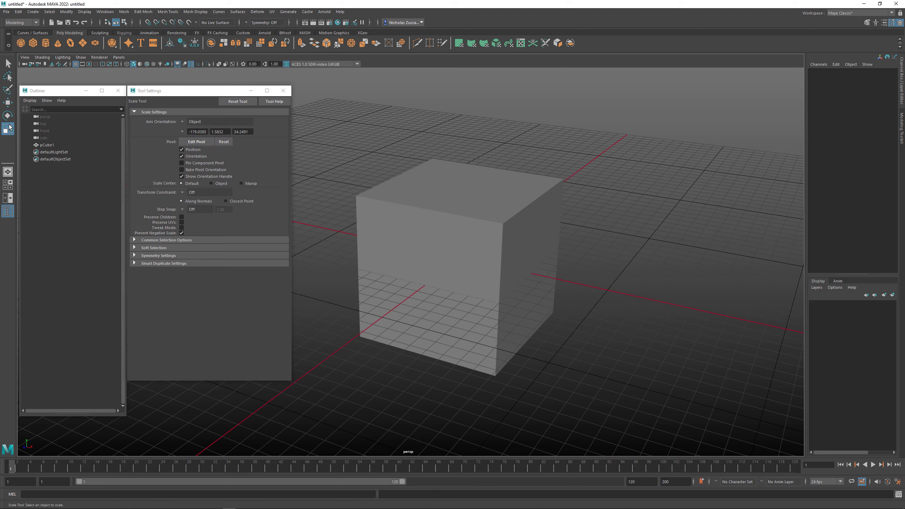
Select the cube with the Move tool and switch it to vertex mode
{"action": "left_click", "coordinate": [8, 104]}
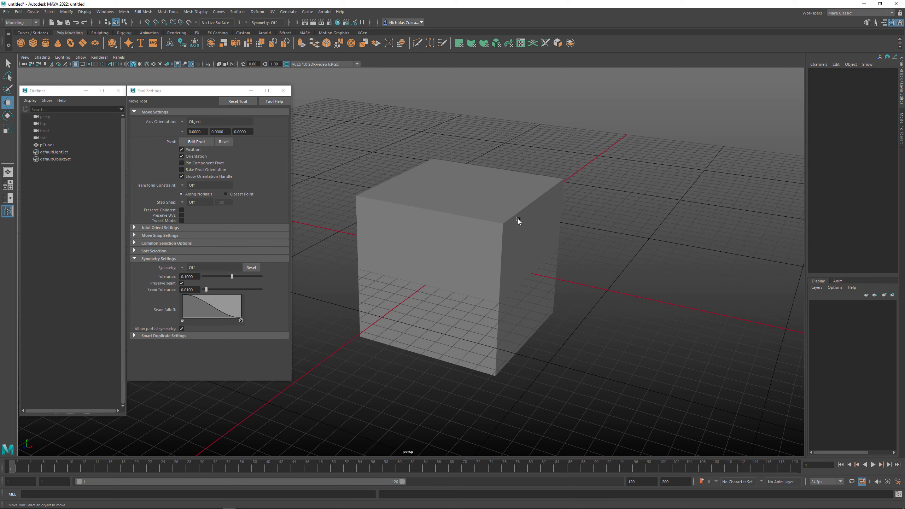
{"action": "left_click", "coordinate": [470, 221]}
{"action": "left_click_drag", "start_coordinate": [510, 215], "coordinate": [510, 236], "text": "alt"}
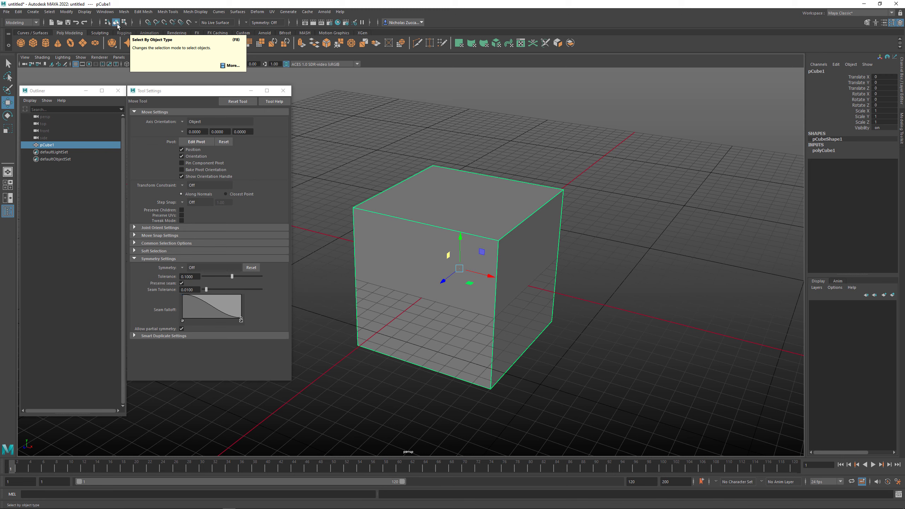
{"action": "key", "text": "F8"}
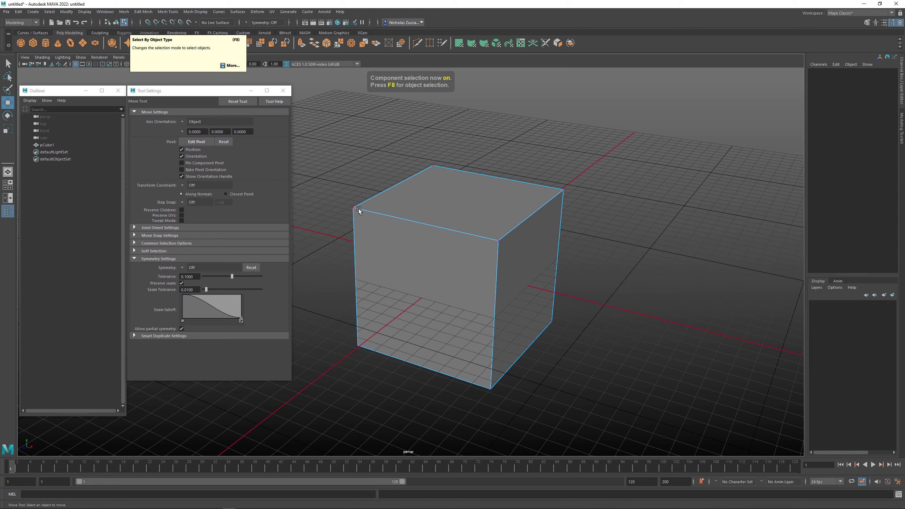
{"action": "right_click", "coordinate": [467, 206]}
{"action": "right_click_drag", "start_coordinate": [466, 206], "coordinate": [496, 195]}
{"action": "right_click", "coordinate": [466, 209]}
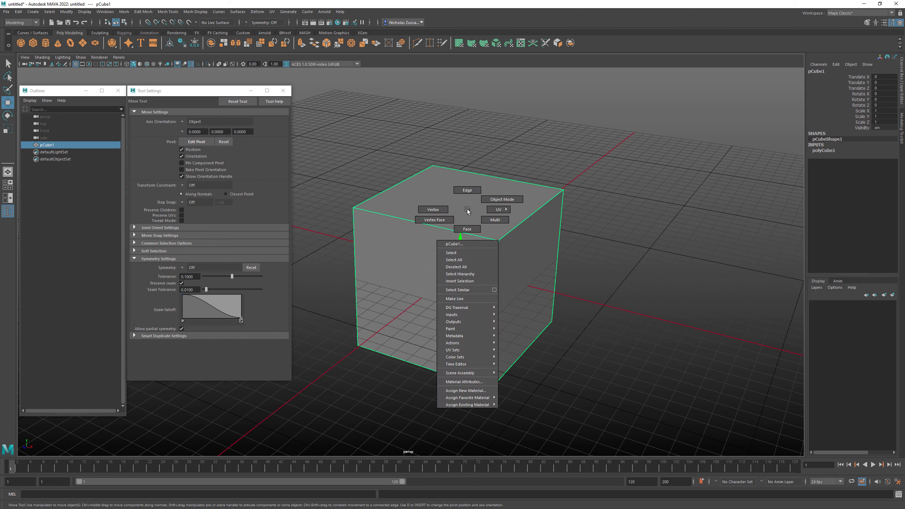
{"action": "left_click", "coordinate": [446, 210]}
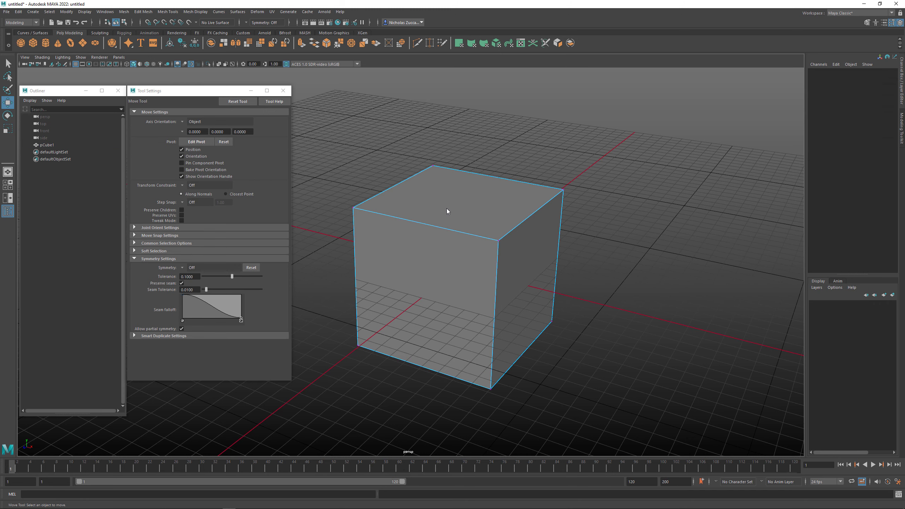
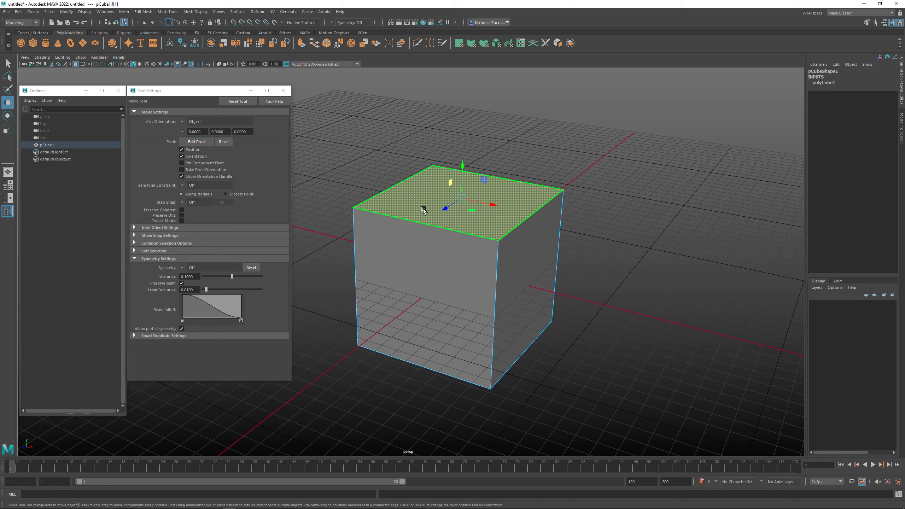
Switch the cube from face to vertex mode and select the upper rear corner vertex on its +X side
{"action": "key", "text": "ctrl+e"}
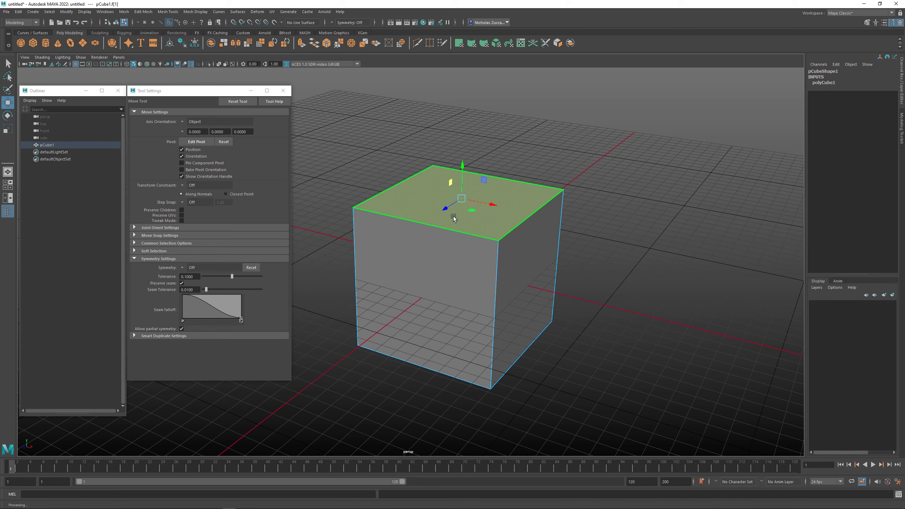
{"action": "right_click", "coordinate": [438, 200]}
{"action": "left_click", "coordinate": [404, 199]}
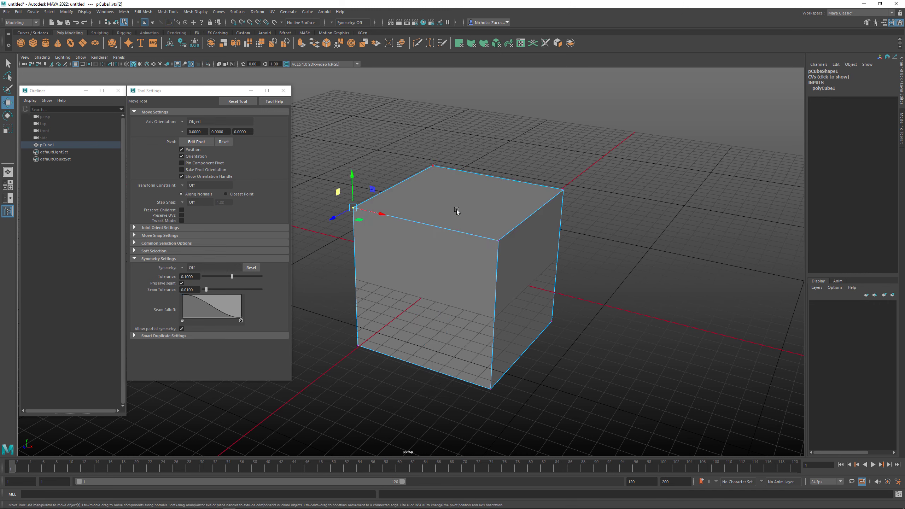
{"action": "left_click", "coordinate": [464, 156]}
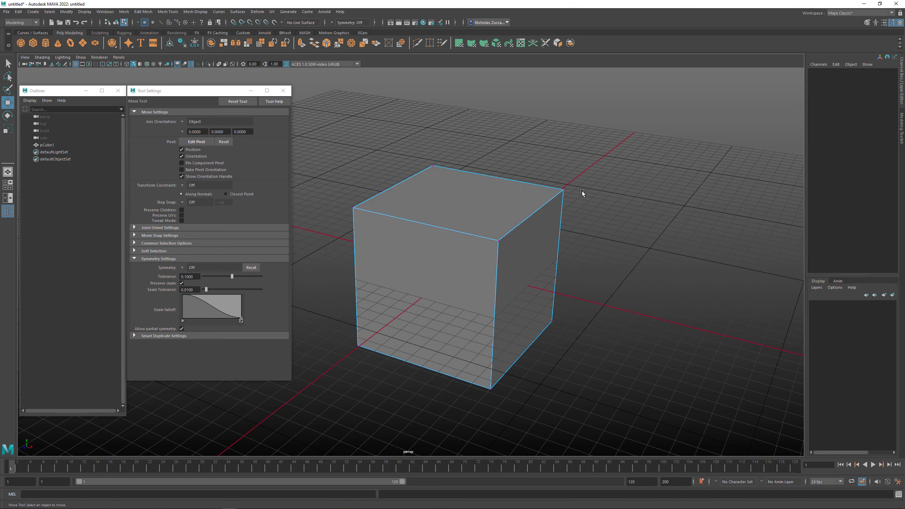
{"action": "left_click", "coordinate": [564, 189]}
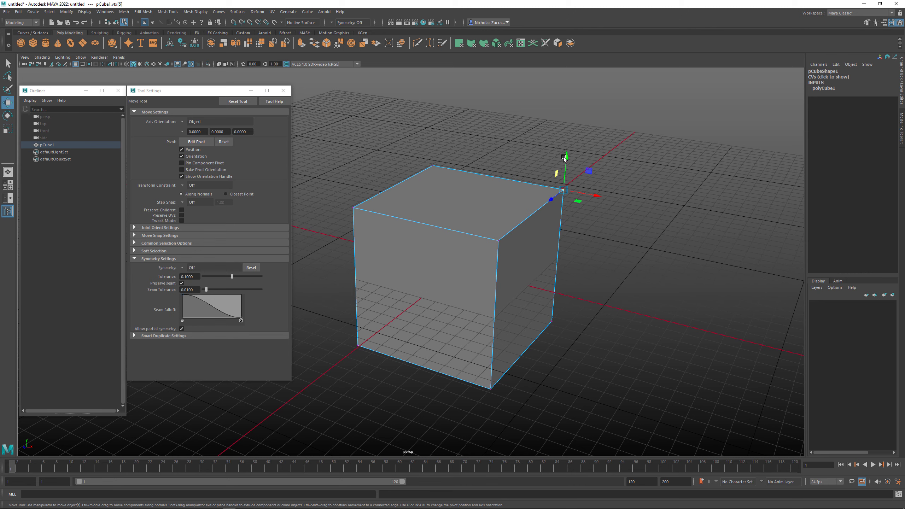
Try moving the upper rear and front corner vertices individually without symmetry, and undo the moves
{"action": "left_click_drag", "start_coordinate": [566, 160], "coordinate": [582, 215]}
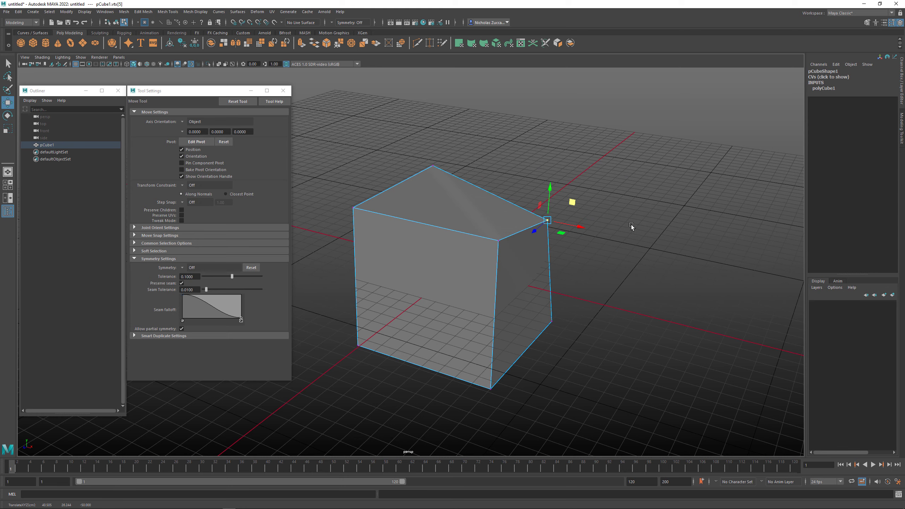
{"action": "left_click_drag", "start_coordinate": [630, 225], "coordinate": [600, 229], "text": "alt"}
{"action": "left_click", "coordinate": [429, 275]}
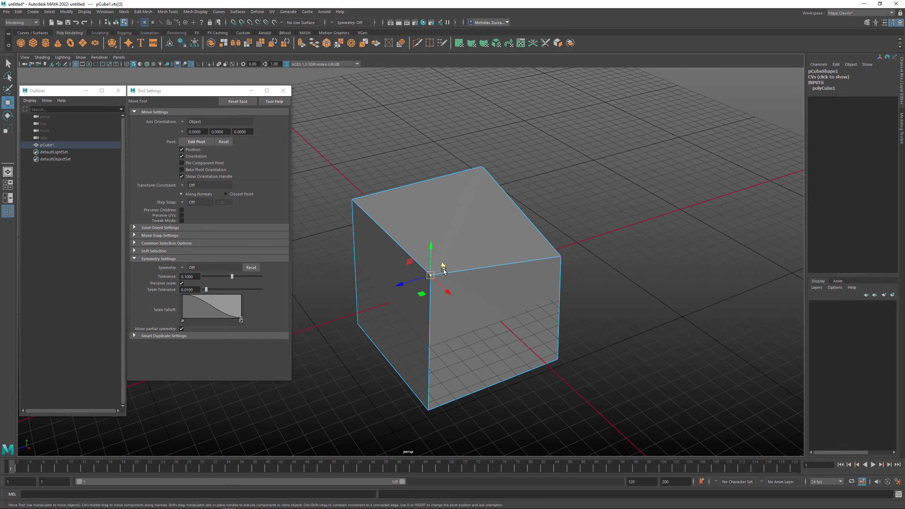
{"action": "left_click_drag", "start_coordinate": [434, 245], "coordinate": [477, 266]}
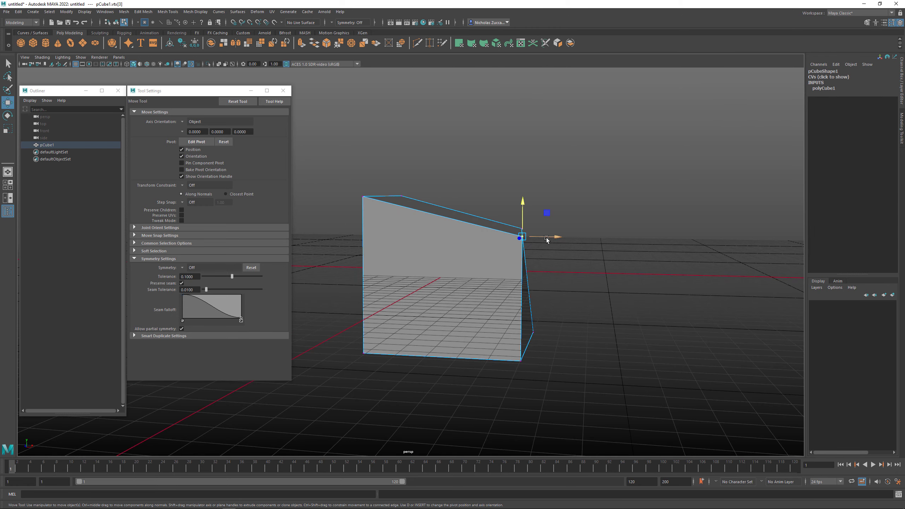
{"action": "left_click_drag", "start_coordinate": [540, 239], "coordinate": [489, 224]}
{"action": "key", "text": "ctrl+z"}
{"action": "key", "text": "ctrl+z"}
{"action": "key", "text": "ctrl+z"}
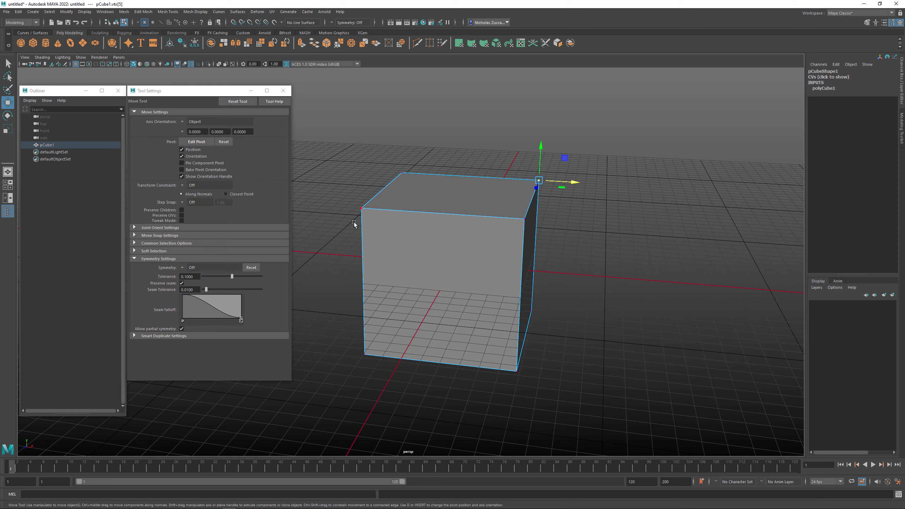
Set the Move tool's symmetry to Object X with the cube's upper rear corner vertex selected
{"action": "left_click", "coordinate": [183, 267]}
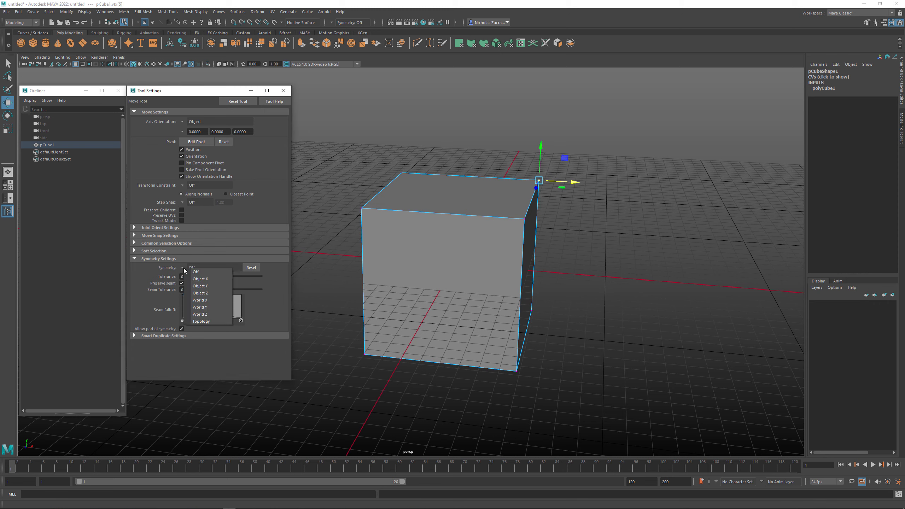
{"action": "left_click", "coordinate": [199, 279]}
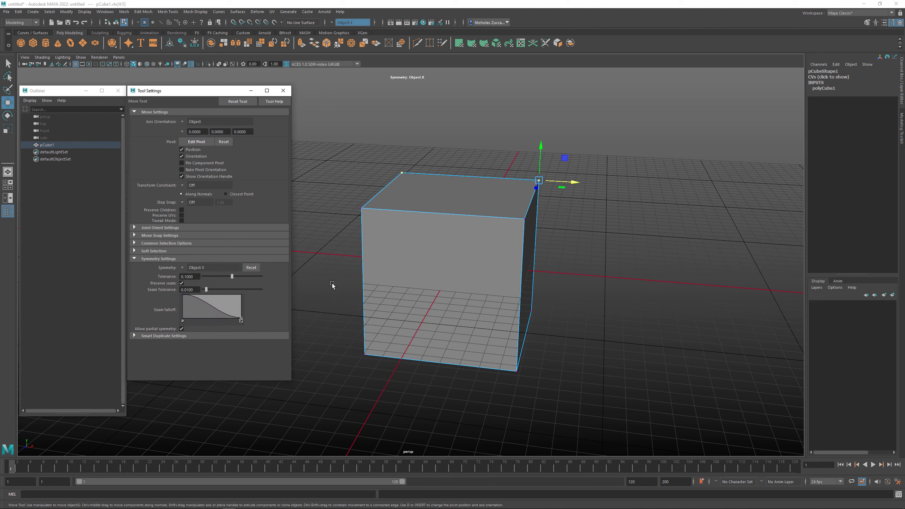
{"action": "left_click", "coordinate": [554, 189]}
{"action": "left_click", "coordinate": [539, 182]}
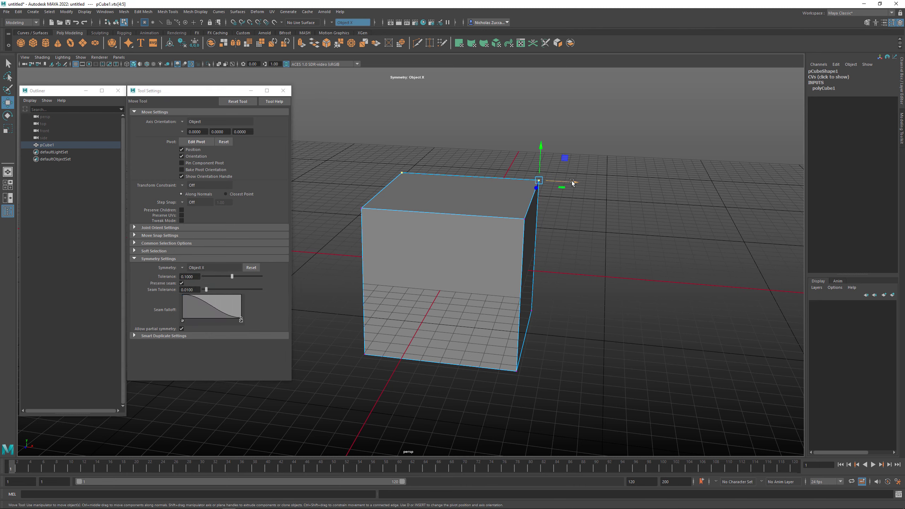
Pull the upper rear vertex pair, then the upper front pair, symmetrically inward along the X axis
{"action": "left_click_drag", "start_coordinate": [569, 182], "coordinate": [522, 180]}
{"action": "left_click", "coordinate": [525, 219]}
{"action": "left_click_drag", "start_coordinate": [562, 223], "coordinate": [572, 250]}
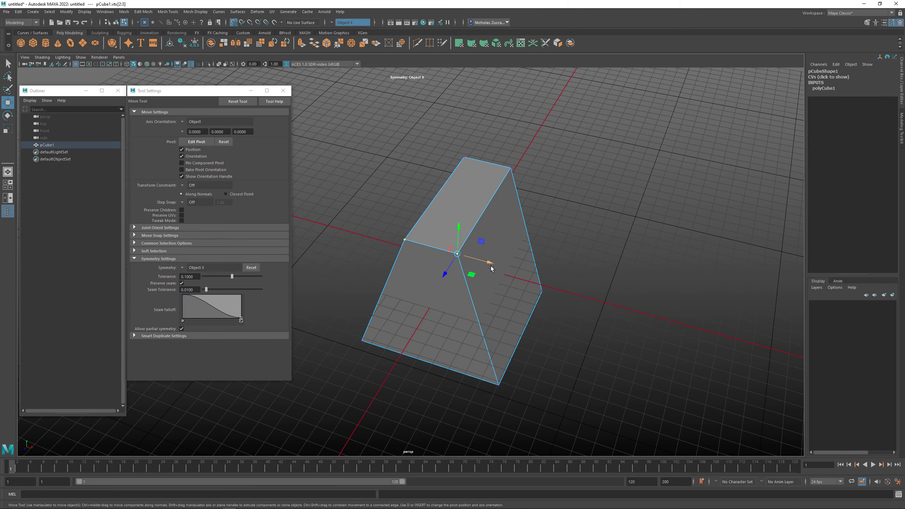
Pull the upper front and upper rear vertex pairs farther inward along X with grid snapping, and clear the selection
{"action": "left_click", "coordinate": [234, 23]}
{"action": "left_click_drag", "start_coordinate": [470, 257], "coordinate": [444, 251]}
{"action": "left_click", "coordinate": [510, 168]}
{"action": "mouse_move", "coordinate": [515, 172]}
{"action": "left_mouse_down"}
{"action": "mouse_move", "coordinate": [492, 167]}
{"action": "mouse_move", "coordinate": [508, 169]}
{"action": "left_mouse_up"}
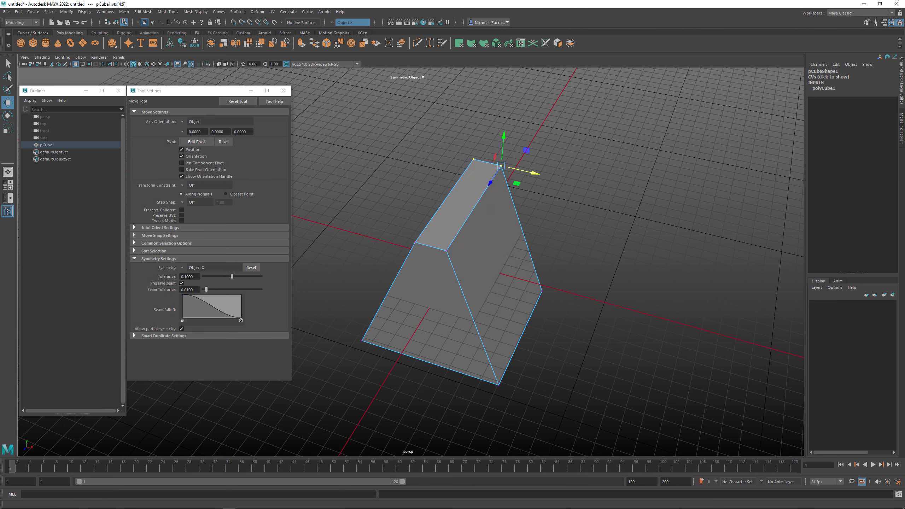
{"action": "left_click_drag", "start_coordinate": [648, 148], "coordinate": [542, 159], "text": "alt"}
{"action": "left_click", "coordinate": [538, 119]}
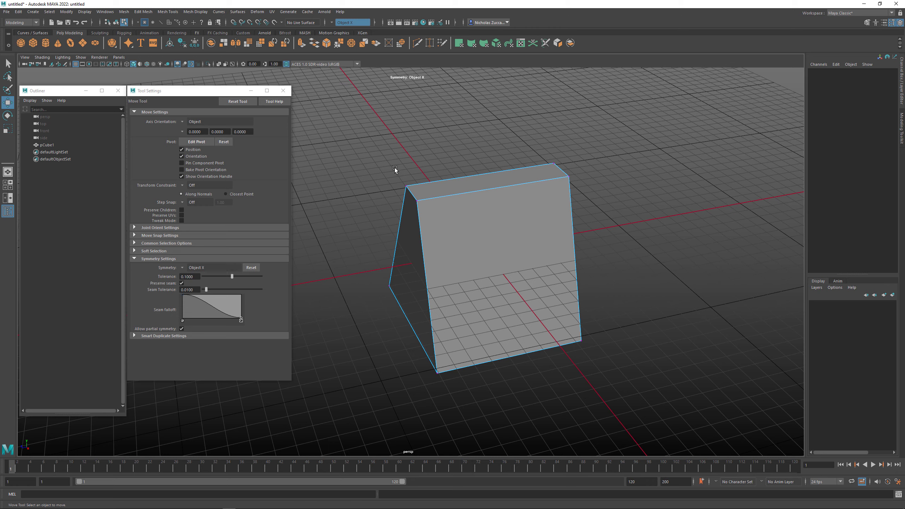
Select the lower front vertex pair and move it outward along Z with grid snapping
{"action": "left_click_drag", "start_coordinate": [395, 167], "coordinate": [472, 204], "text": "alt"}
{"action": "key", "text": "x"}
{"action": "left_click_drag", "start_coordinate": [338, 234], "coordinate": [418, 331], "text": "alt"}
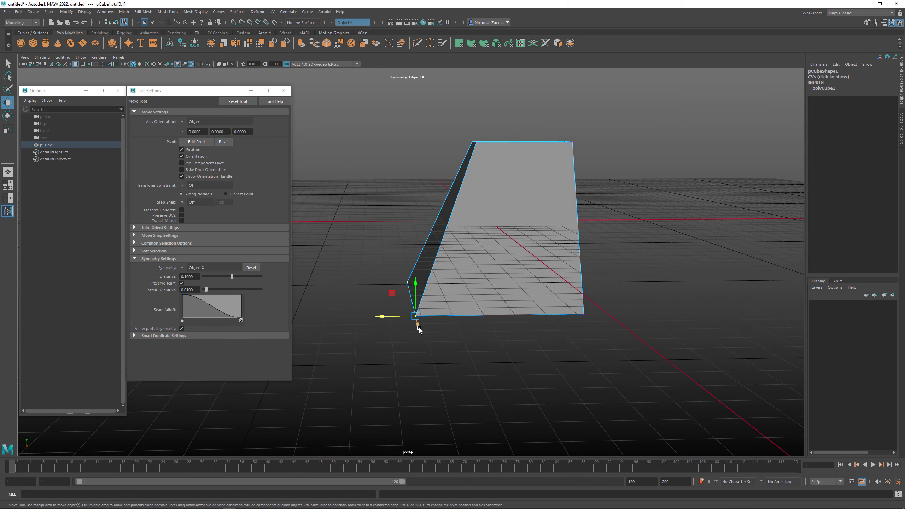
{"action": "key", "text": "x"}
{"action": "left_click_drag", "start_coordinate": [415, 287], "coordinate": [408, 240]}
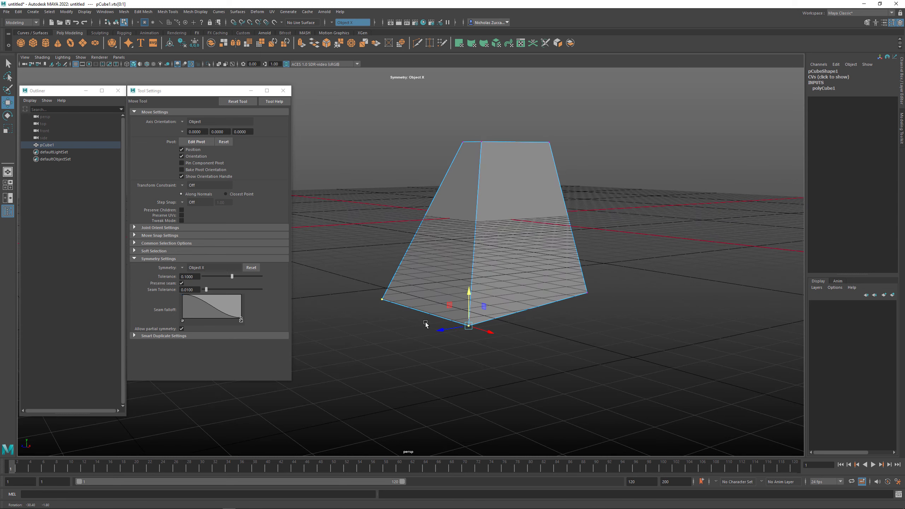
Raise the lower front and lower rear vertex pairs along Y to the grid plane with grid snapping, and return to object mode
{"action": "left_click_drag", "start_coordinate": [553, 237], "coordinate": [560, 250], "text": "alt"}
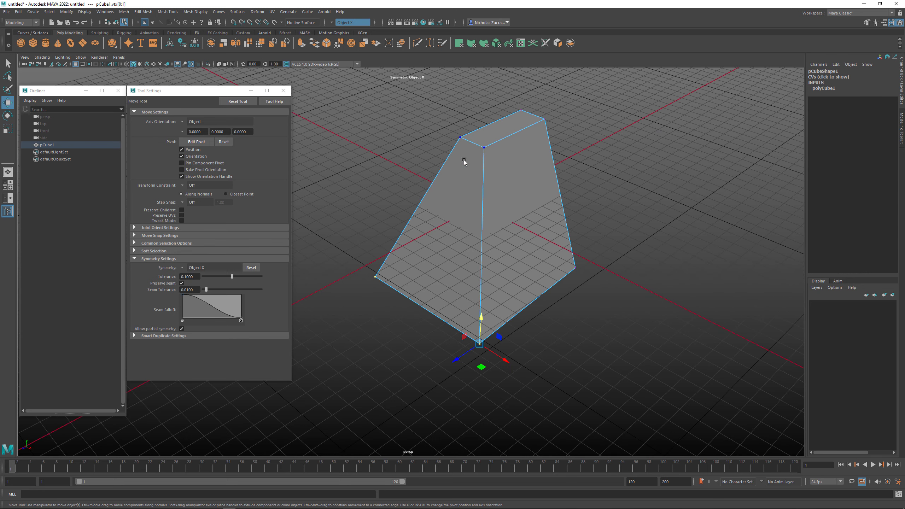
{"action": "left_click_drag", "start_coordinate": [492, 338], "coordinate": [450, 268], "text": "alt"}
{"action": "key", "text": "x"}
{"action": "left_click_drag", "start_coordinate": [432, 307], "coordinate": [481, 257]}
{"action": "left_click", "coordinate": [551, 318]}
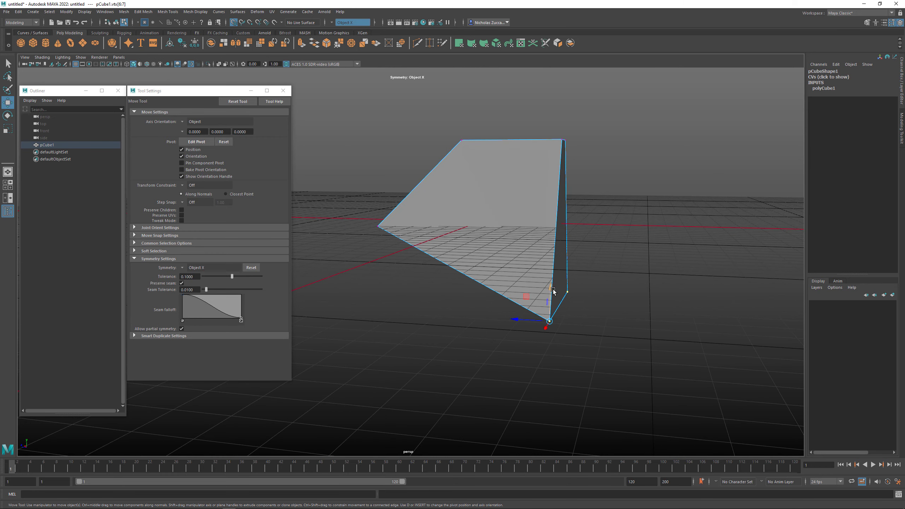
{"action": "left_click_drag", "start_coordinate": [550, 290], "coordinate": [552, 234]}
{"action": "left_click_drag", "start_coordinate": [552, 236], "coordinate": [524, 292], "text": "alt"}
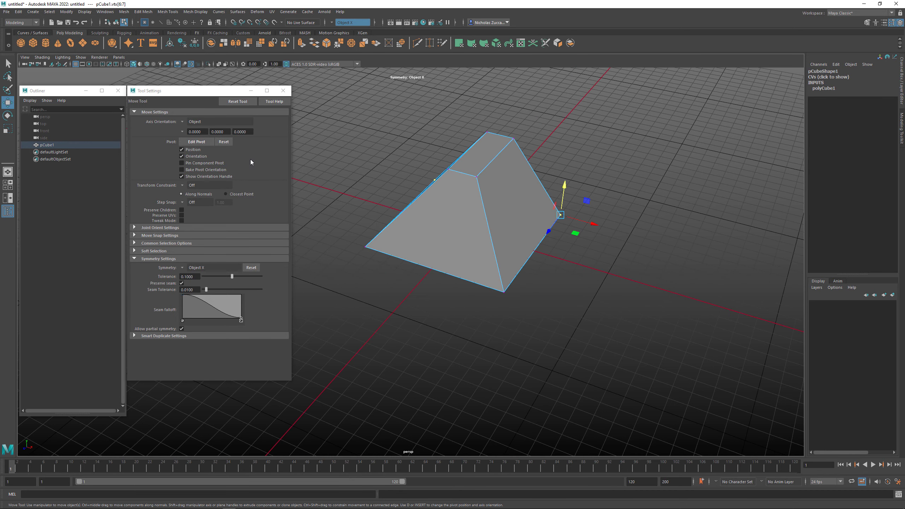
{"action": "left_click", "coordinate": [117, 23]}
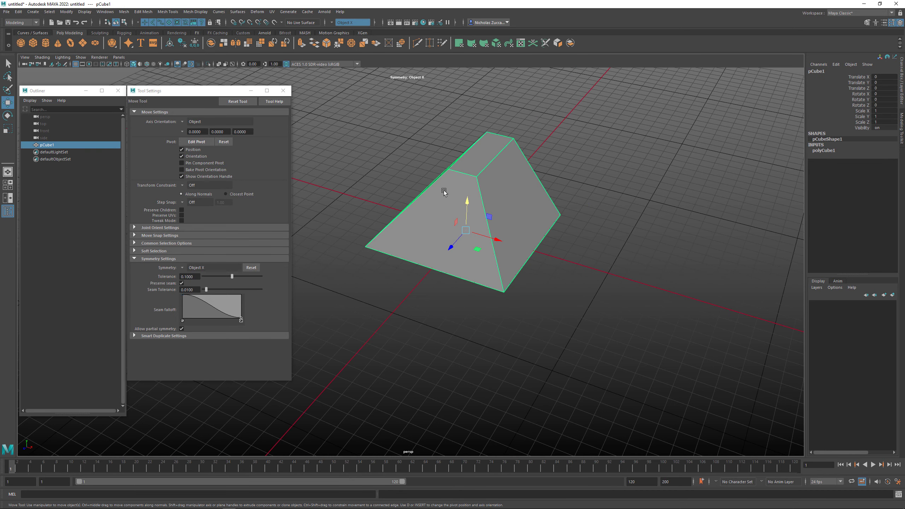
Select all vertices of the shape and move them up along Y above the grid, and return to object mode
{"action": "left_click_drag", "start_coordinate": [609, 226], "coordinate": [520, 227], "text": "alt"}
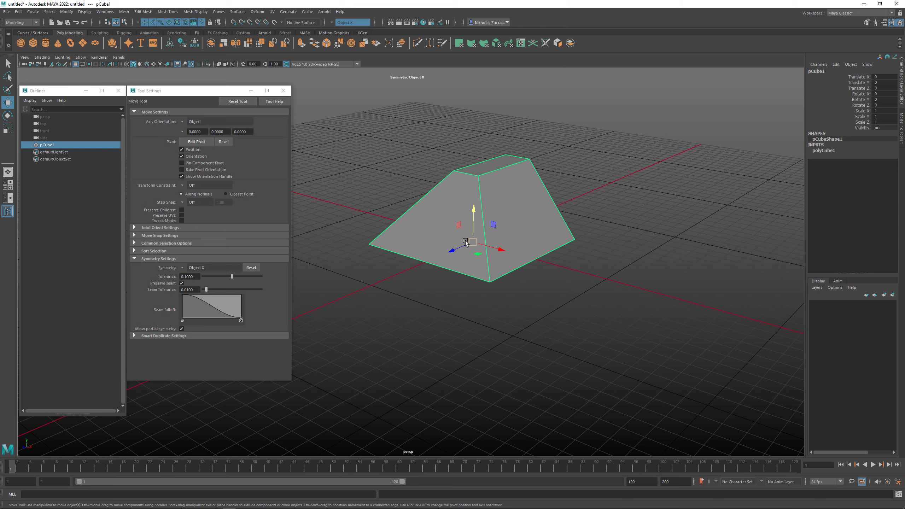
{"action": "left_click_drag", "start_coordinate": [540, 227], "coordinate": [519, 232], "text": "alt"}
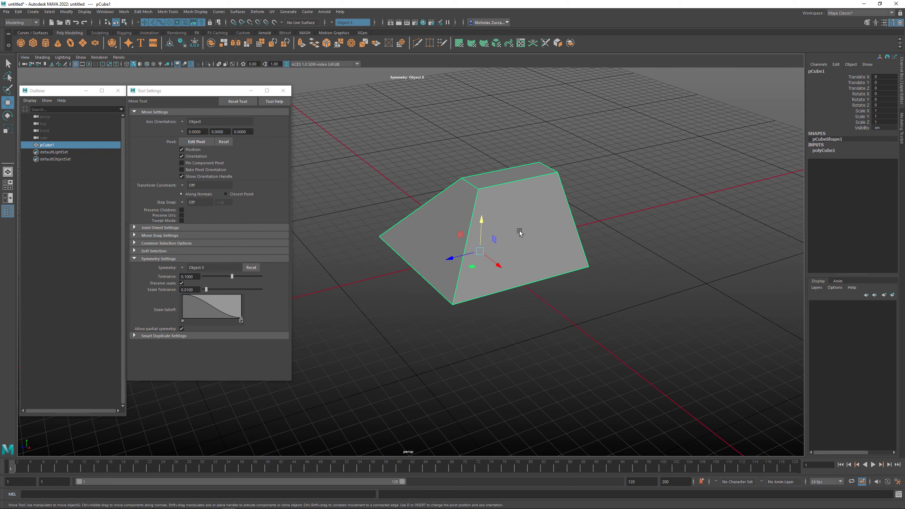
{"action": "left_click_drag", "start_coordinate": [594, 224], "coordinate": [586, 215], "text": "alt"}
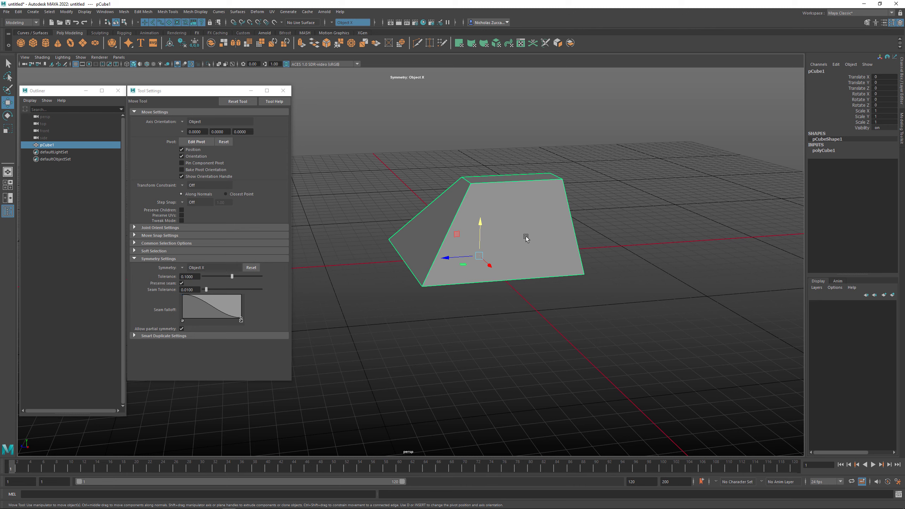
{"action": "key", "text": "F9"}
{"action": "right_click_drag", "start_coordinate": [501, 208], "coordinate": [480, 208]}
{"action": "left_click_drag", "start_coordinate": [340, 125], "coordinate": [690, 338]}
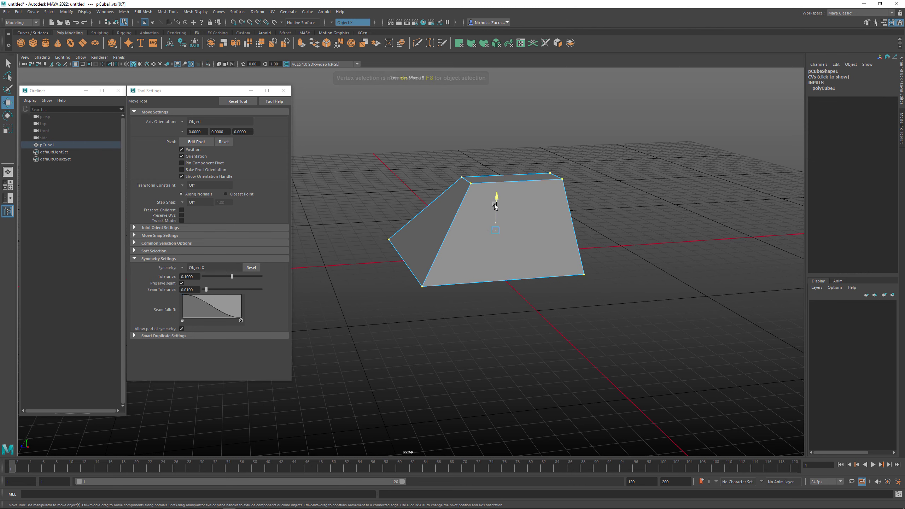
{"action": "left_click_drag", "start_coordinate": [495, 205], "coordinate": [494, 111]}
{"action": "left_click_drag", "start_coordinate": [522, 145], "coordinate": [494, 265], "text": "alt"}
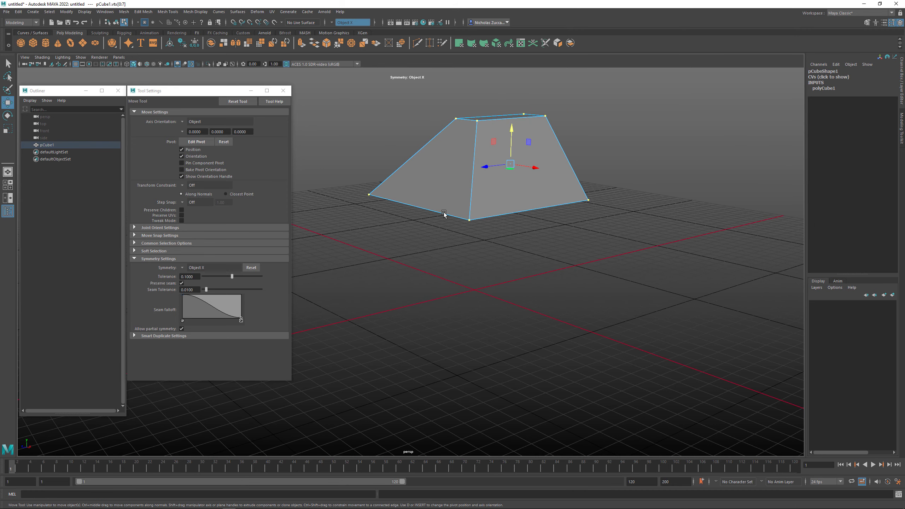
{"action": "key", "text": "F8"}
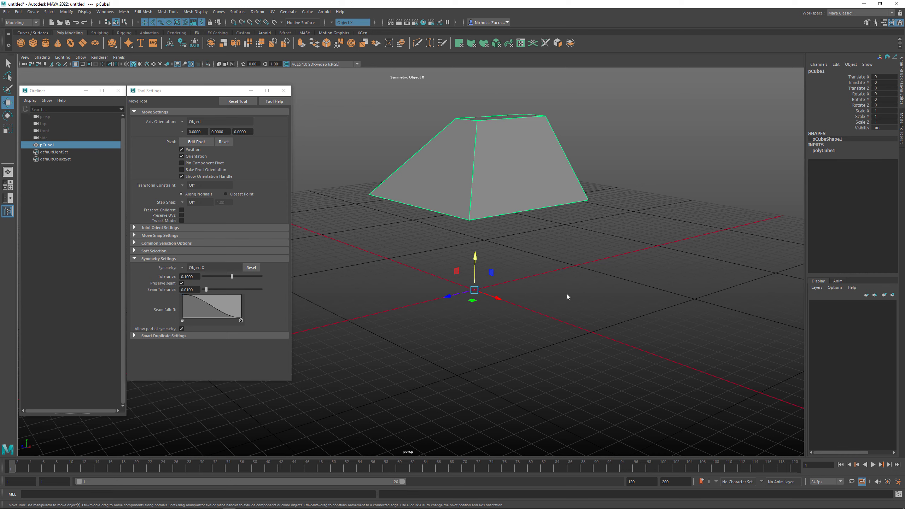
Try to move the object's pivot along Z in pivot editing mode, and leave pivot editing
{"action": "left_click_drag", "start_coordinate": [567, 296], "coordinate": [521, 288], "text": "alt"}
{"action": "key", "text": "d"}
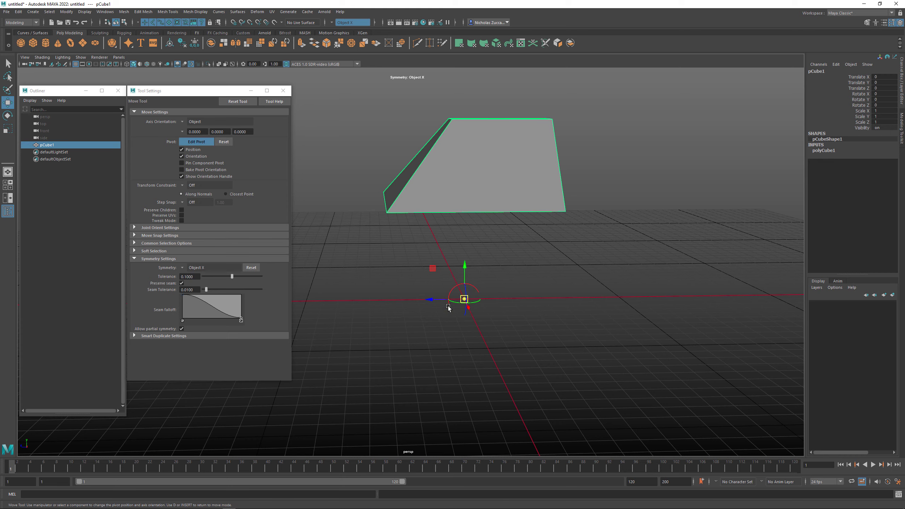
{"action": "mouse_move", "coordinate": [440, 299]}
{"action": "left_mouse_down"}
{"action": "mouse_move", "coordinate": [456, 300]}
{"action": "mouse_move", "coordinate": [411, 292]}
{"action": "mouse_move", "coordinate": [444, 293]}
{"action": "left_mouse_up"}
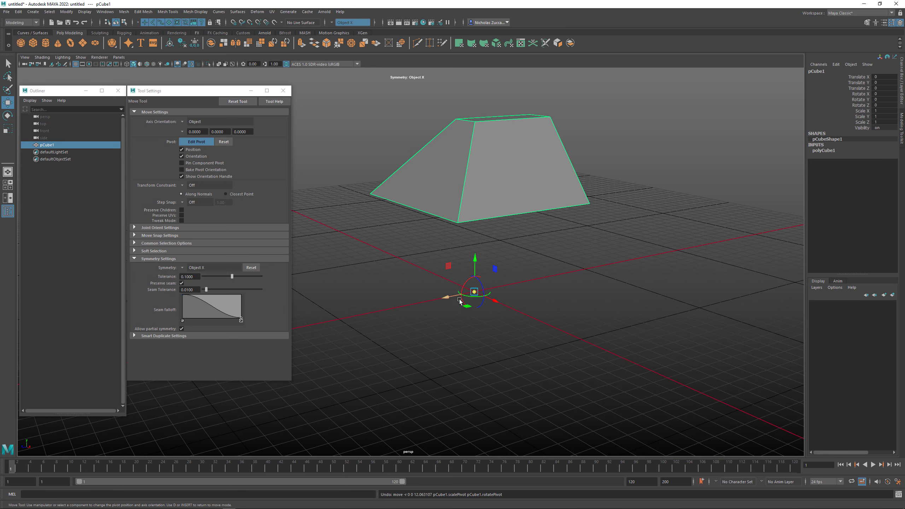
{"action": "mouse_move", "coordinate": [539, 308]}
{"action": "left_mouse_down", "text": "alt"}
{"action": "mouse_move", "coordinate": [522, 313]}
{"action": "mouse_move", "coordinate": [539, 309]}
{"action": "left_mouse_up", "text": "alt"}
{"action": "key", "text": "d"}
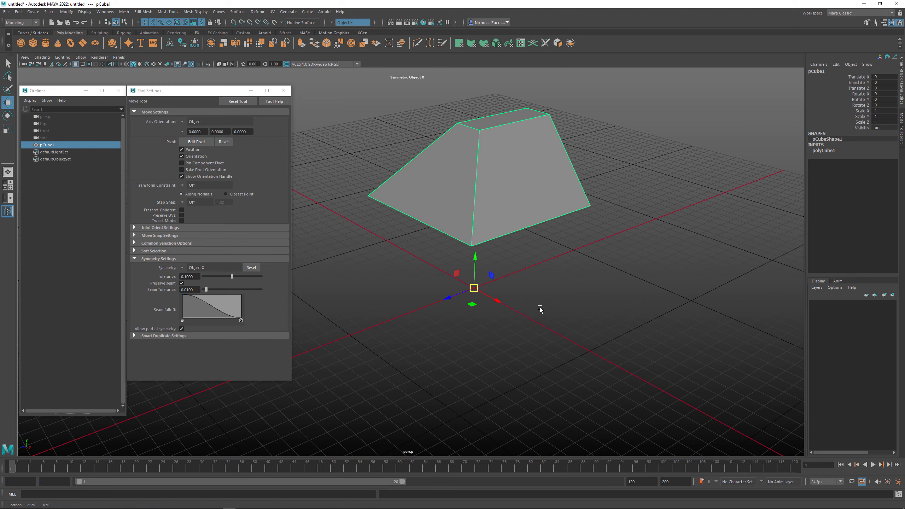
Rotate all of the shape's vertices together with the Rotate tool in vertex mode, and clear the selection
{"action": "left_click", "coordinate": [555, 284]}
{"action": "left_click_drag", "start_coordinate": [530, 269], "coordinate": [527, 290], "text": "alt"}
{"action": "left_click", "coordinate": [491, 236]}
{"action": "left_click_drag", "start_coordinate": [491, 237], "coordinate": [505, 270], "text": "alt"}
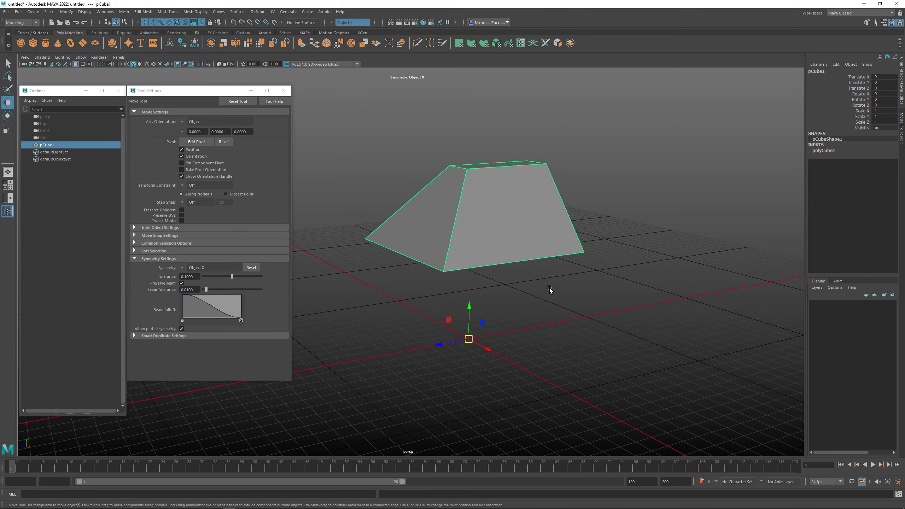
{"action": "left_click_drag", "start_coordinate": [549, 289], "coordinate": [514, 283], "text": "alt"}
{"action": "key", "text": "F9"}
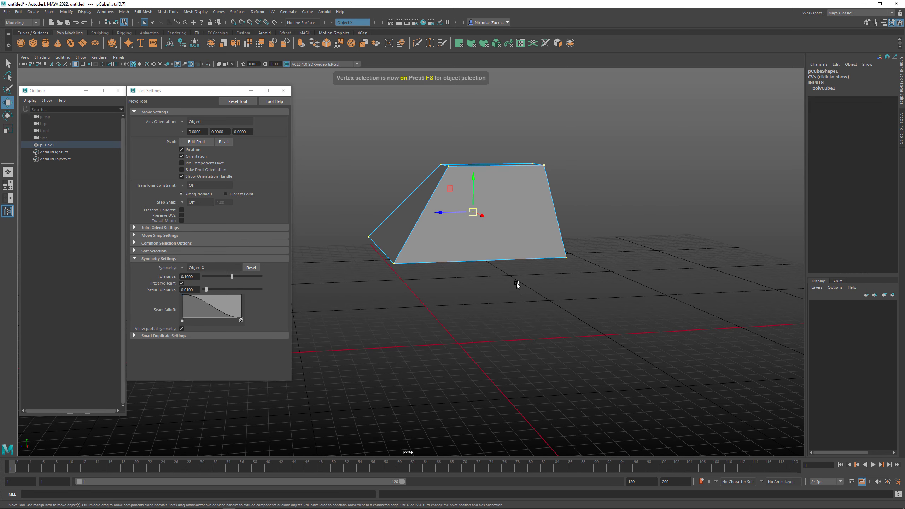
{"action": "key", "text": "e"}
{"action": "left_click_drag", "start_coordinate": [455, 193], "coordinate": [473, 223]}
{"action": "left_click", "coordinate": [582, 267]}
{"action": "left_click_drag", "start_coordinate": [582, 267], "coordinate": [499, 223], "text": "alt"}
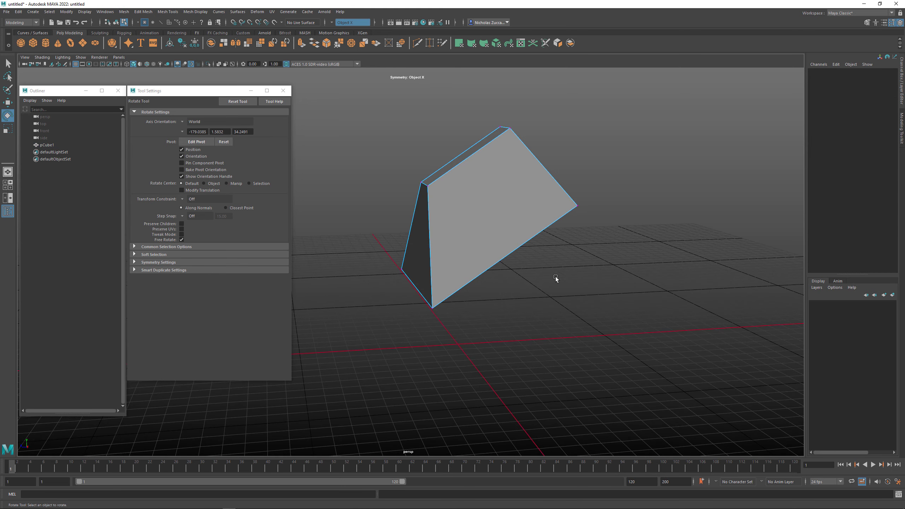
Return to object mode and try rotating the whole object about its pivot
{"action": "left_click_drag", "start_coordinate": [532, 301], "coordinate": [519, 299], "text": "alt"}
{"action": "key", "text": "F8"}
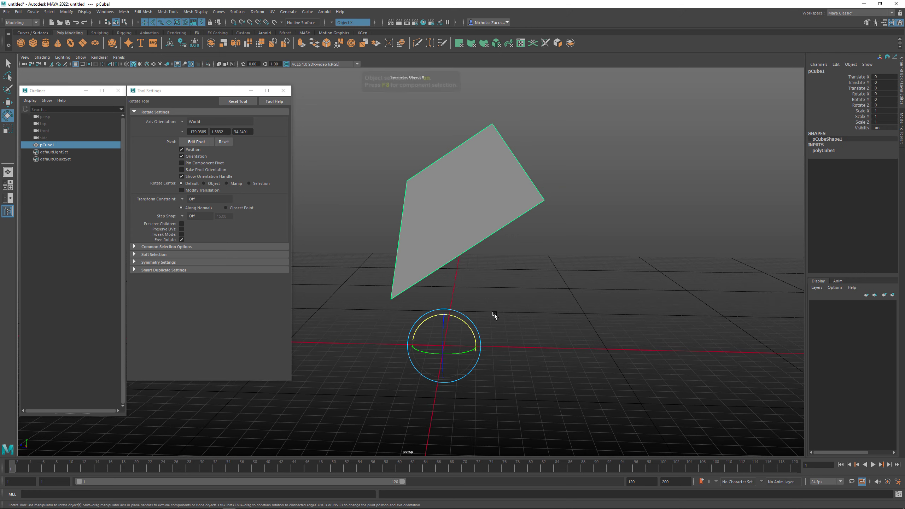
{"action": "left_click_drag", "start_coordinate": [465, 316], "coordinate": [514, 318]}
Undo the vertex rotation and the earlier upward move of all vertices
{"action": "key", "text": "ctrl+z"}
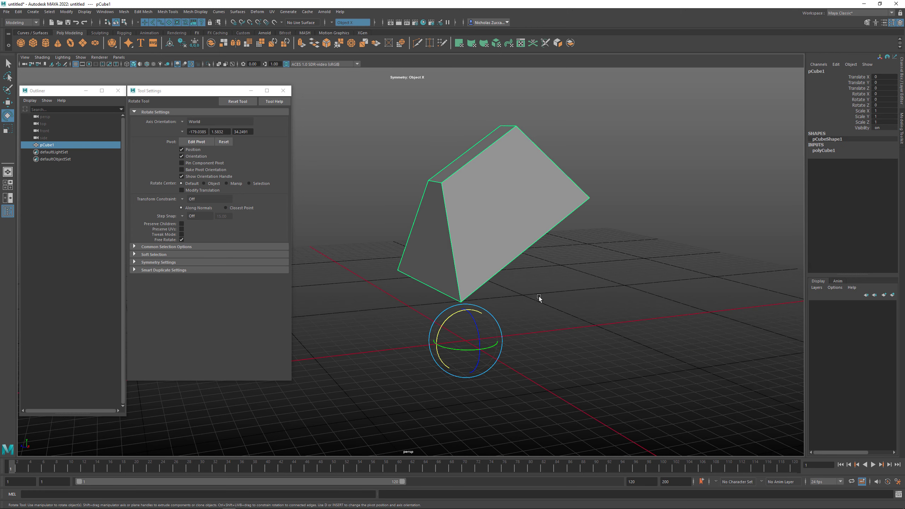
{"action": "key", "text": "ctrl+z"}
{"action": "key", "text": "ctrl+z"}
{"action": "key", "text": "ctrl+z"}
{"action": "key", "text": "ctrl+z"}
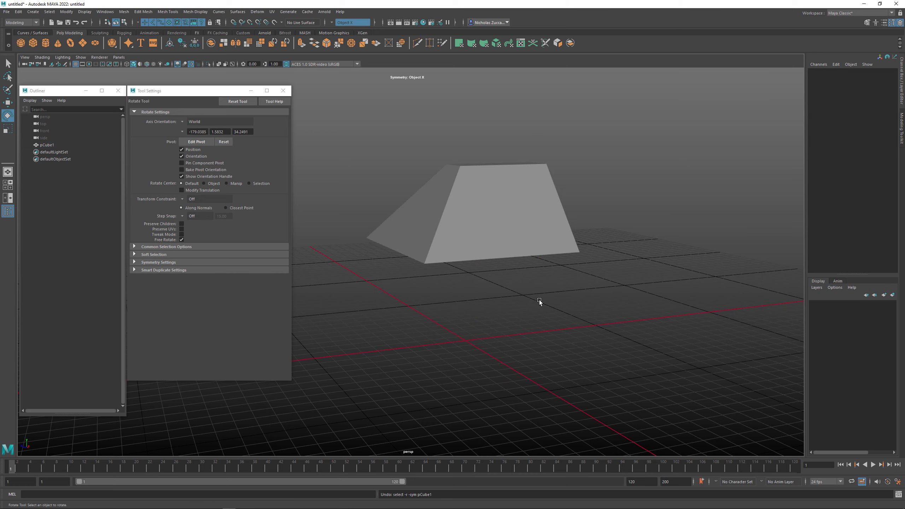
{"action": "key", "text": "ctrl+z"}
Clear the selection and select the symmetric pair of lower front vertices in vertex mode
{"action": "left_click_drag", "start_coordinate": [543, 300], "coordinate": [514, 271], "text": "alt"}
{"action": "left_click", "coordinate": [593, 301]}
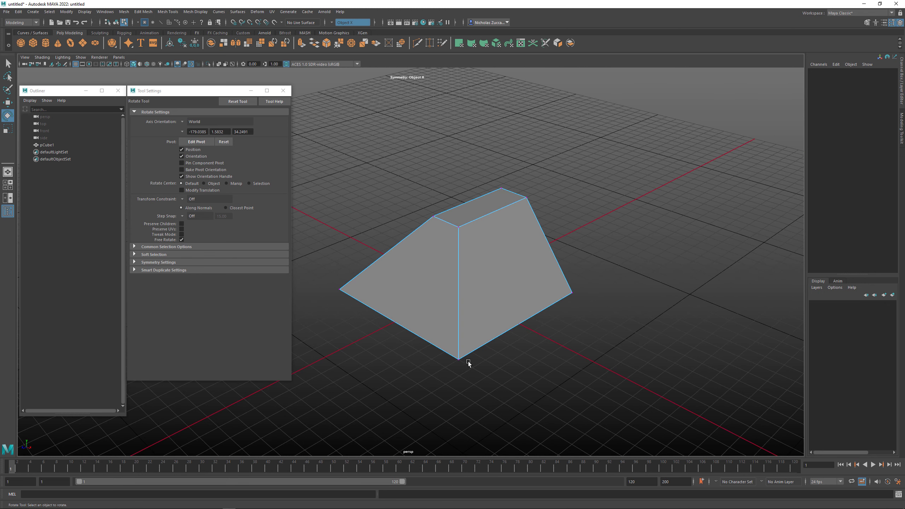
{"action": "left_click", "coordinate": [458, 358]}
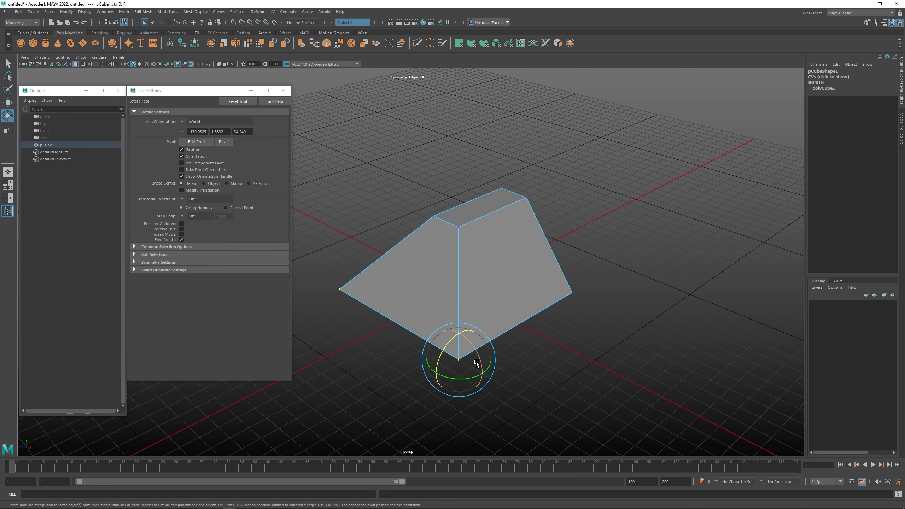
{"action": "left_click_drag", "start_coordinate": [425, 291], "coordinate": [464, 291], "text": "alt"}
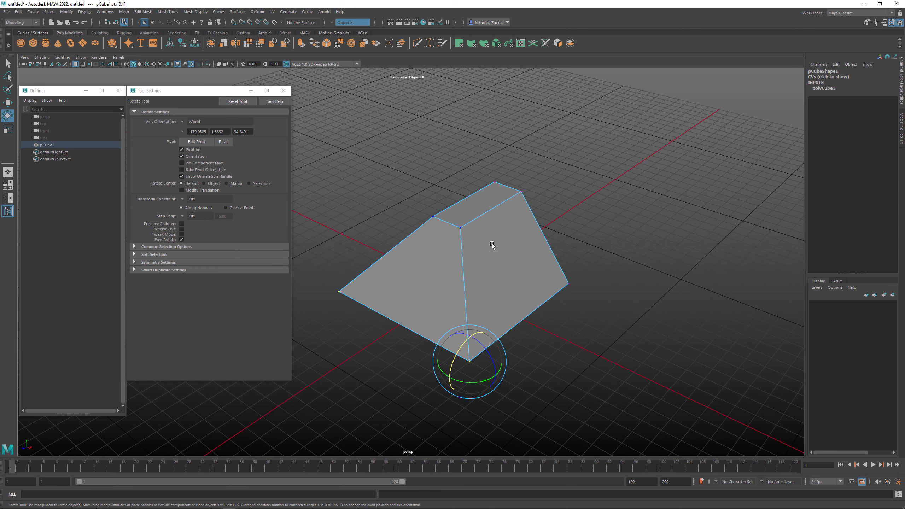
Switch to edge mode and select the symmetric pair of upper side edges
{"action": "right_click_drag", "start_coordinate": [464, 211], "coordinate": [463, 192]}
{"action": "left_click", "coordinate": [461, 201]}
{"action": "left_click", "coordinate": [476, 192]}
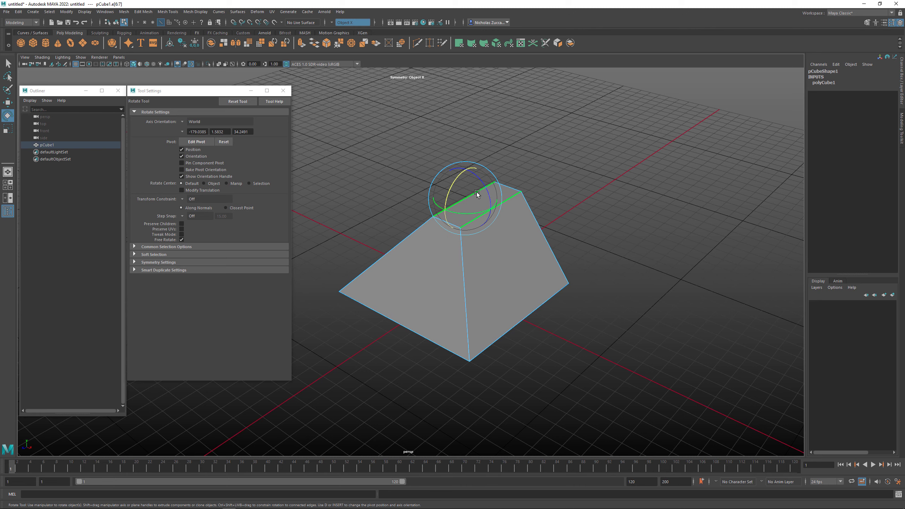
{"action": "key", "text": "F9"}
{"action": "key", "text": "F10"}
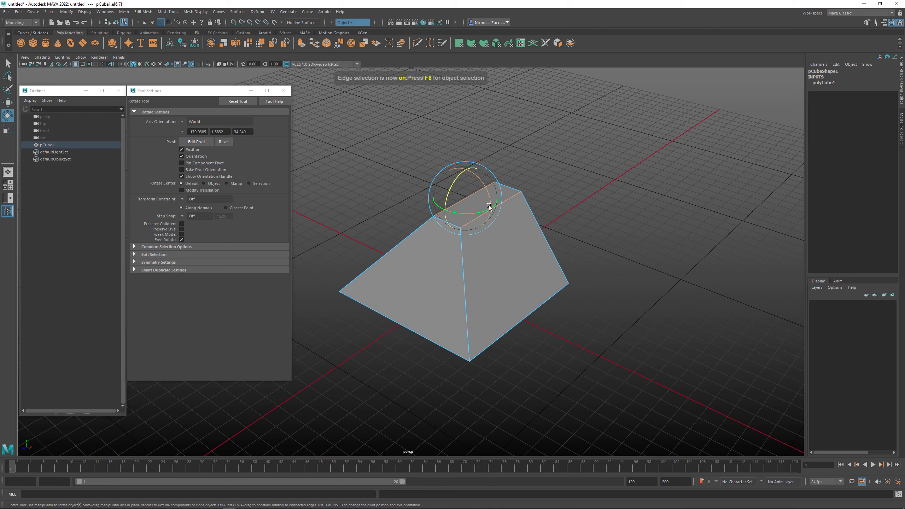
Select the symmetric pair of rear slanted edges and move it with the Move tool
{"action": "left_click", "coordinate": [558, 236]}
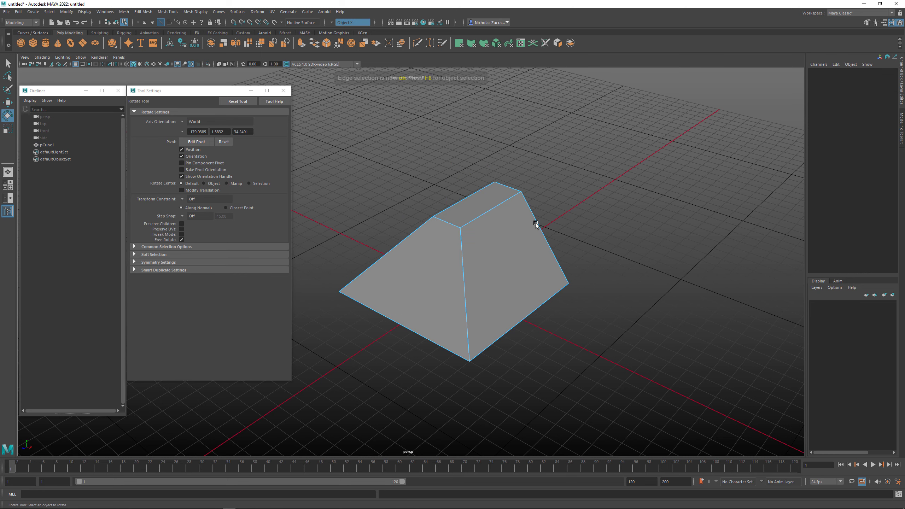
{"action": "left_click", "coordinate": [554, 252]}
{"action": "key", "text": "w"}
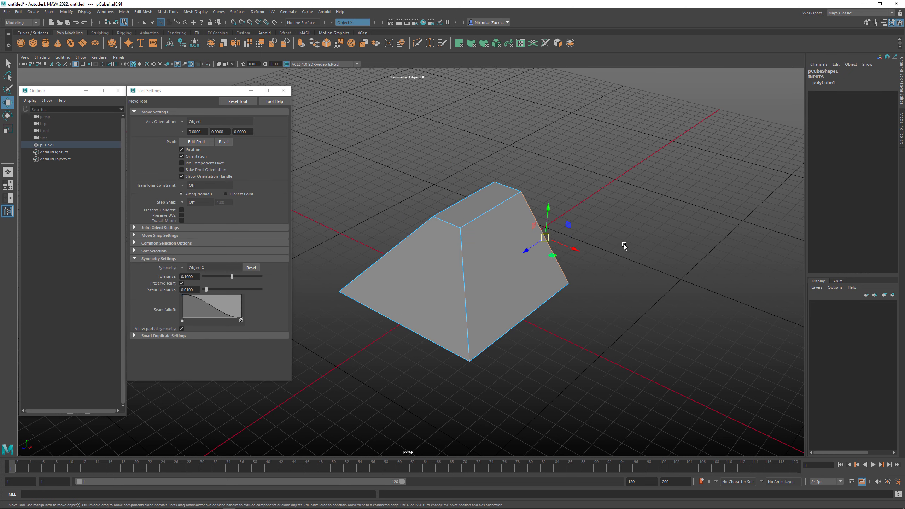
{"action": "left_click_drag", "start_coordinate": [623, 245], "coordinate": [557, 262], "text": "alt"}
{"action": "left_click_drag", "start_coordinate": [514, 299], "coordinate": [617, 335], "text": "alt"}
{"action": "left_click_drag", "start_coordinate": [598, 296], "coordinate": [505, 198], "text": "alt"}
Add the rear bottom edge and the lower side edges to the selection, and scale the selected edges uniformly
{"action": "key", "text": "e"}
{"action": "key", "text": "w"}
{"action": "key", "text": "r"}
{"action": "left_click_drag", "start_coordinate": [544, 240], "coordinate": [519, 299], "text": "alt"}
{"action": "left_click_drag", "start_coordinate": [523, 294], "coordinate": [475, 272], "text": "alt"}
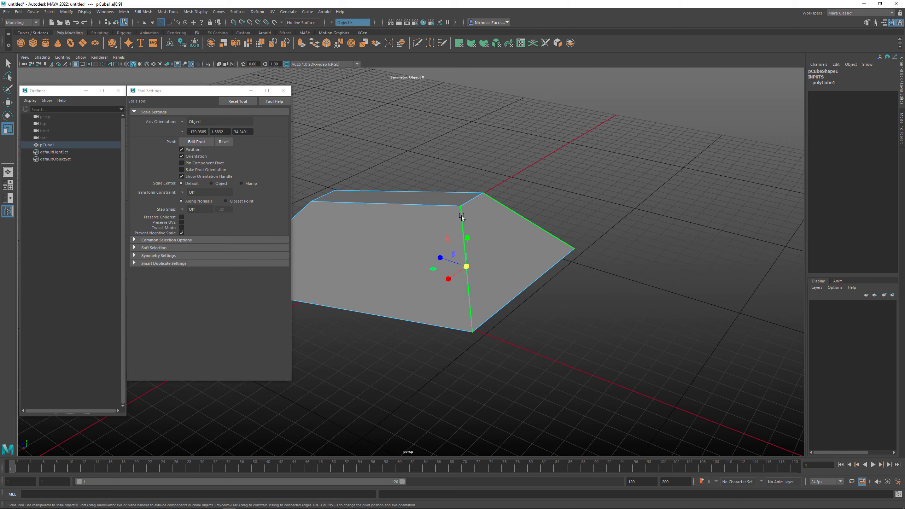
{"action": "left_click_drag", "start_coordinate": [478, 330], "coordinate": [517, 319], "text": "alt"}
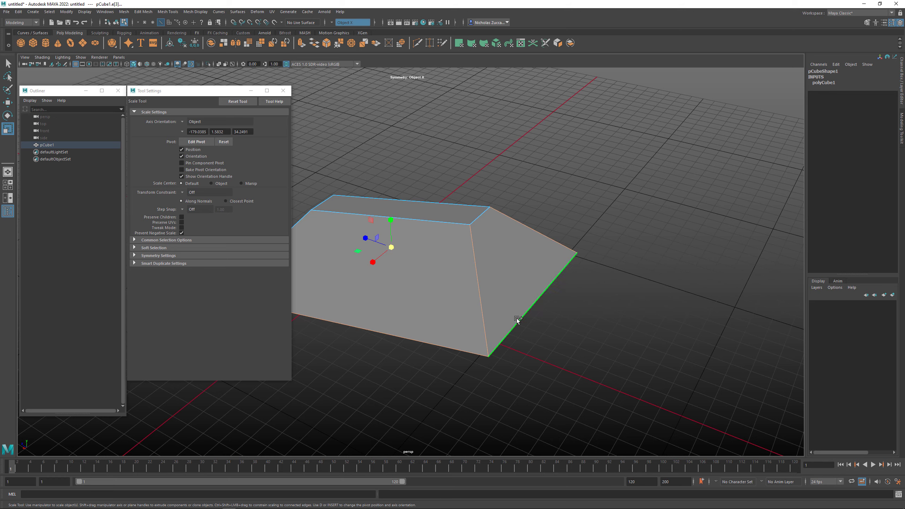
{"action": "left_click_drag", "start_coordinate": [391, 249], "coordinate": [422, 280]}
Move the selected edges in the YZ plane and along X with the Move tool, and clear the selection
{"action": "key", "text": "w"}
{"action": "left_click_drag", "start_coordinate": [473, 295], "coordinate": [591, 263], "text": "alt"}
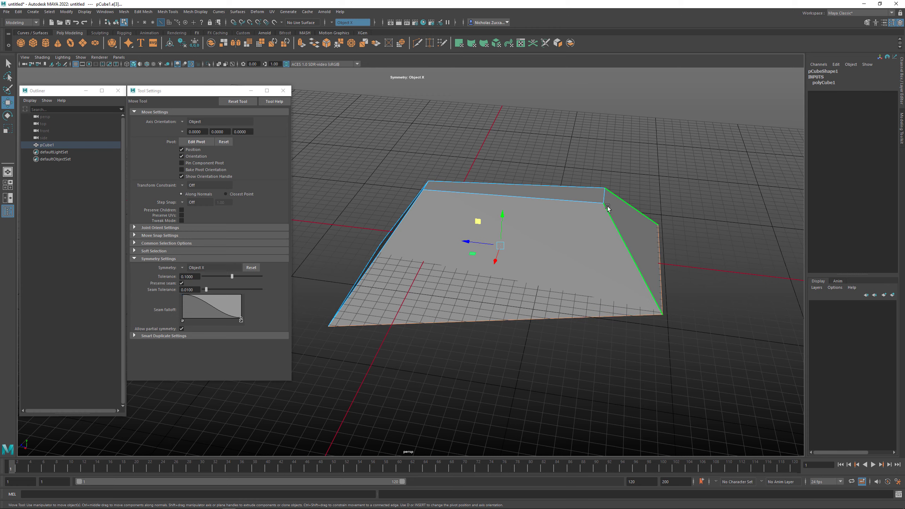
{"action": "left_click_drag", "start_coordinate": [607, 208], "coordinate": [509, 228], "text": "alt"}
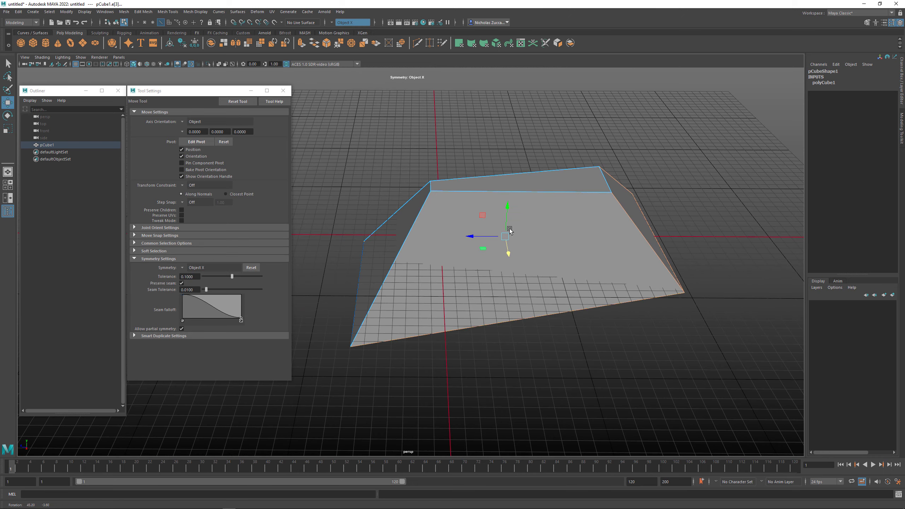
{"action": "left_click", "coordinate": [603, 325]}
{"action": "left_click_drag", "start_coordinate": [603, 325], "coordinate": [512, 259], "text": "alt"}
Switch to face mode and select the top face, followed by the symmetric pair of side faces
{"action": "right_click", "coordinate": [474, 186]}
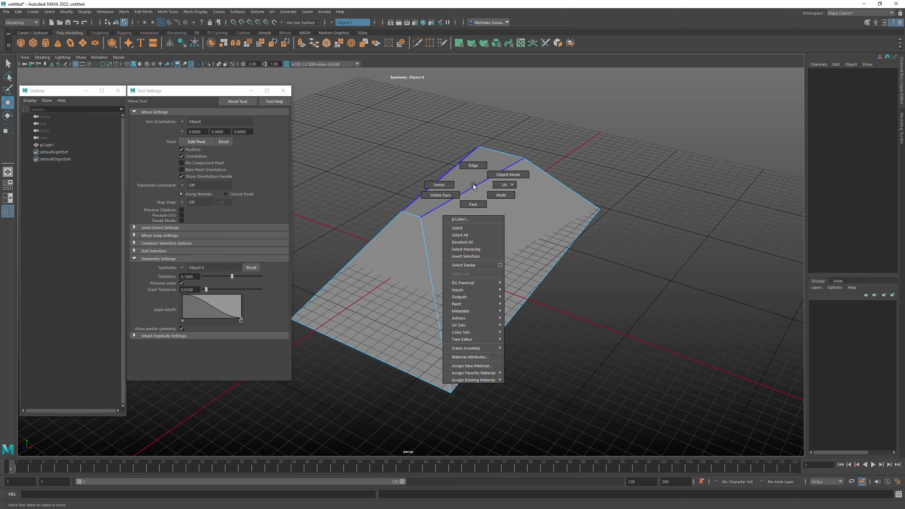
{"action": "left_click", "coordinate": [474, 201]}
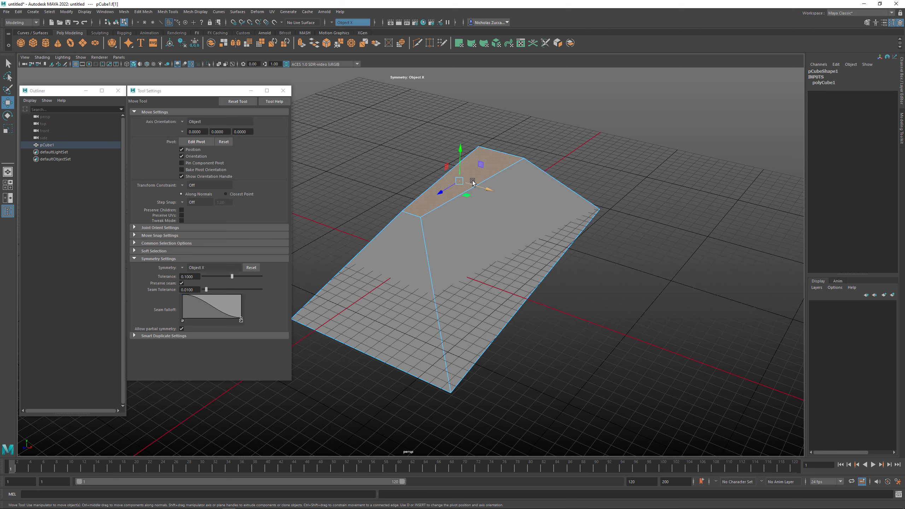
{"action": "left_click", "coordinate": [529, 231]}
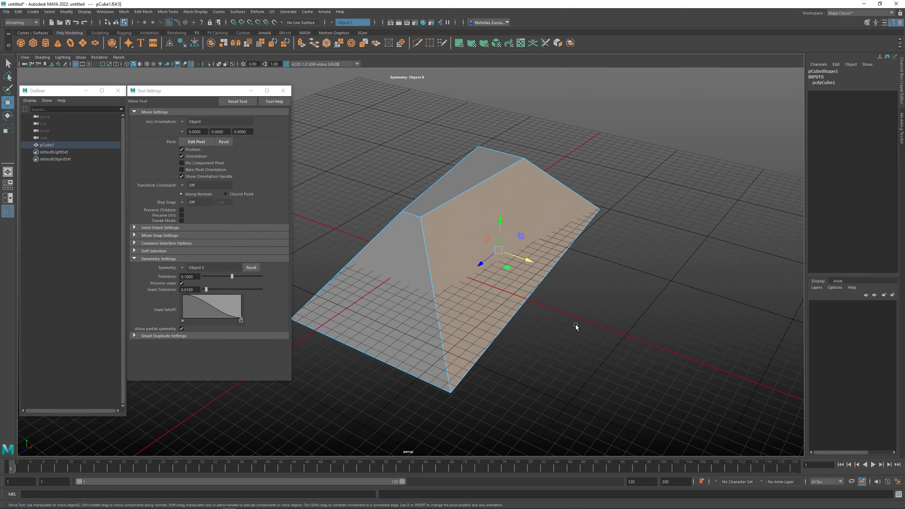
{"action": "left_click_drag", "start_coordinate": [575, 324], "coordinate": [502, 257], "text": "alt"}
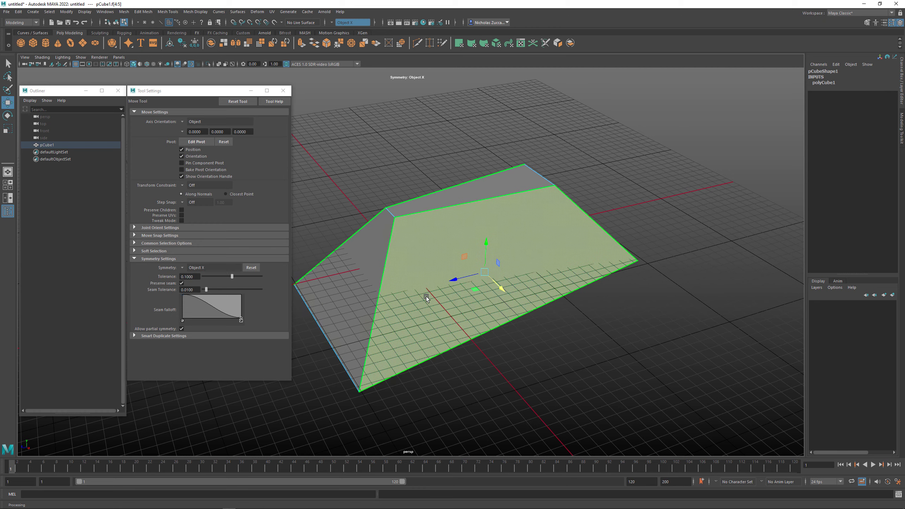
Reshape the body by moving individual faces, and shift the rear end face in the YZ plane
{"action": "left_click_drag", "start_coordinate": [495, 303], "coordinate": [408, 252], "text": "alt"}
{"action": "left_click", "coordinate": [441, 269]}
{"action": "left_click_drag", "start_coordinate": [368, 218], "coordinate": [367, 247]}
{"action": "left_click_drag", "start_coordinate": [435, 248], "coordinate": [549, 262], "text": "alt"}
{"action": "mouse_move", "coordinate": [549, 192]}
{"action": "left_mouse_down"}
{"action": "mouse_move", "coordinate": [550, 217]}
{"action": "mouse_move", "coordinate": [555, 200]}
{"action": "left_mouse_up"}
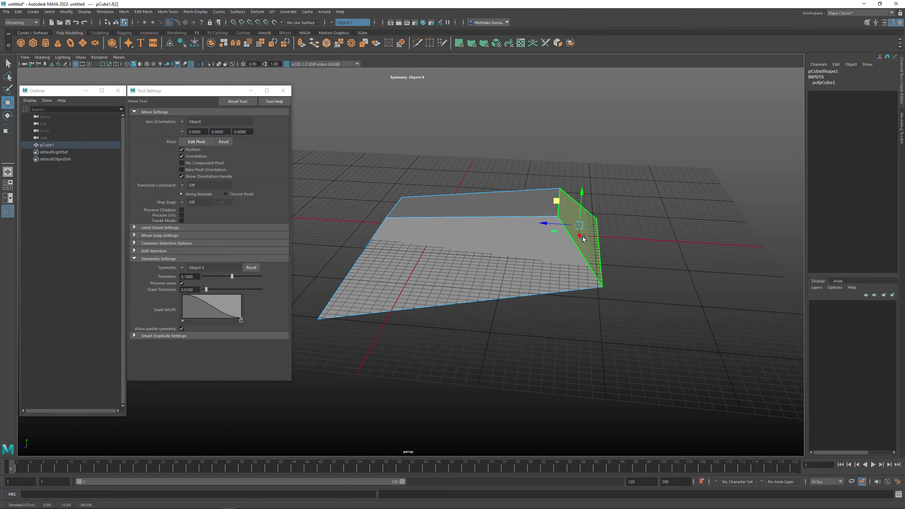
Scale the rear end face with the Scale tool, stretching it along its X and Y axes
{"action": "key", "text": "r"}
{"action": "middle_click_drag", "start_coordinate": [601, 253], "coordinate": [622, 253]}
{"action": "left_click_drag", "start_coordinate": [621, 252], "coordinate": [561, 208], "text": "alt"}
{"action": "left_click_drag", "start_coordinate": [599, 228], "coordinate": [545, 321], "text": "alt"}
{"action": "mouse_move", "coordinate": [545, 321]}
{"action": "left_mouse_down", "text": "alt"}
{"action": "mouse_move", "coordinate": [579, 334]}
{"action": "mouse_move", "coordinate": [557, 335]}
{"action": "left_mouse_up", "text": "alt"}
{"action": "left_click_drag", "start_coordinate": [490, 325], "coordinate": [478, 334]}
{"action": "left_click_drag", "start_coordinate": [520, 289], "coordinate": [516, 307]}
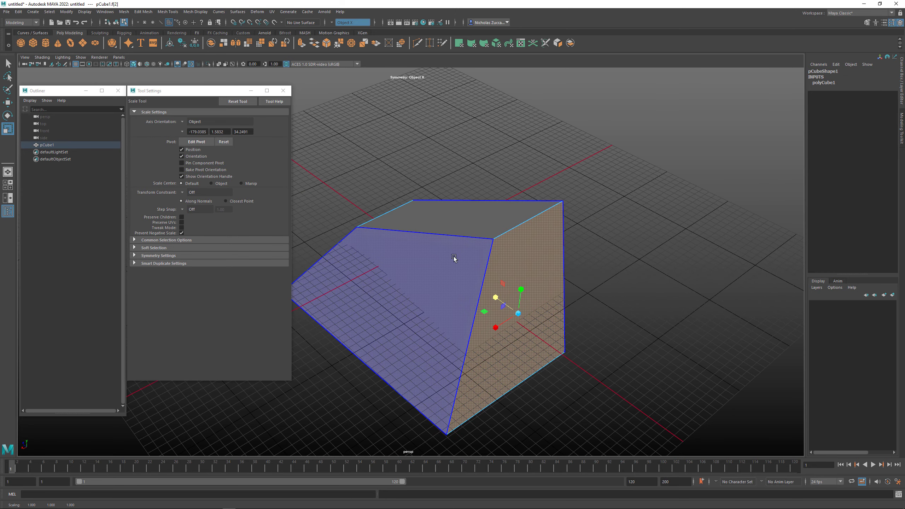
Rotate the rear end face about X, scale it along Z, and clear the selection
{"action": "left_click_drag", "start_coordinate": [487, 280], "coordinate": [519, 273], "text": "alt"}
{"action": "key", "text": "e"}
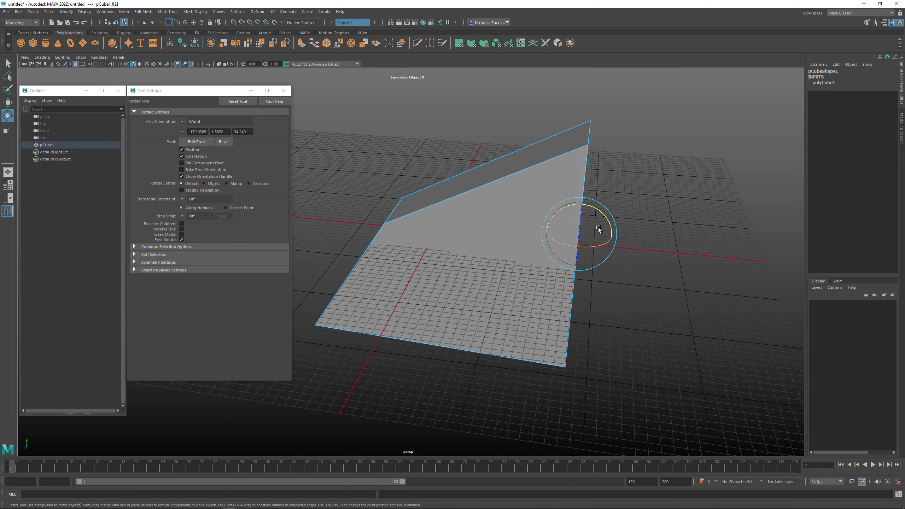
{"action": "left_click_drag", "start_coordinate": [605, 222], "coordinate": [611, 224]}
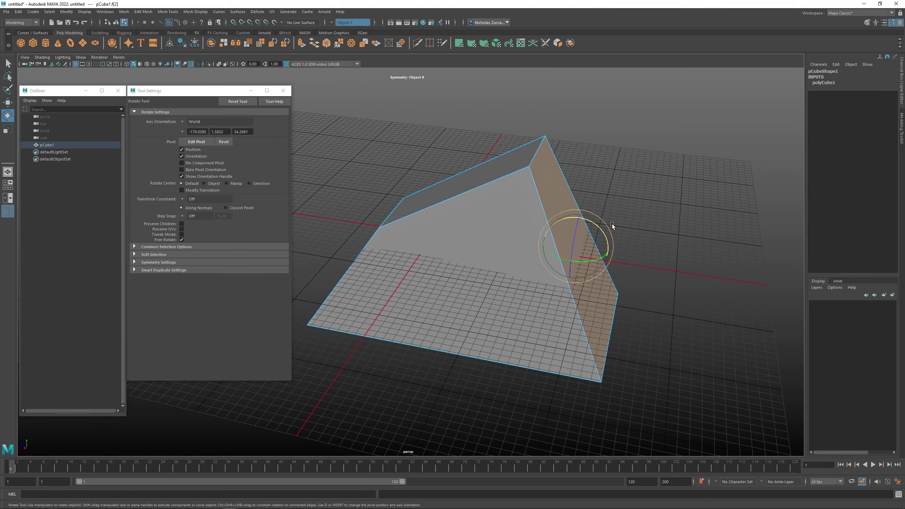
{"action": "key", "text": "r"}
{"action": "left_click_drag", "start_coordinate": [544, 241], "coordinate": [694, 277]}
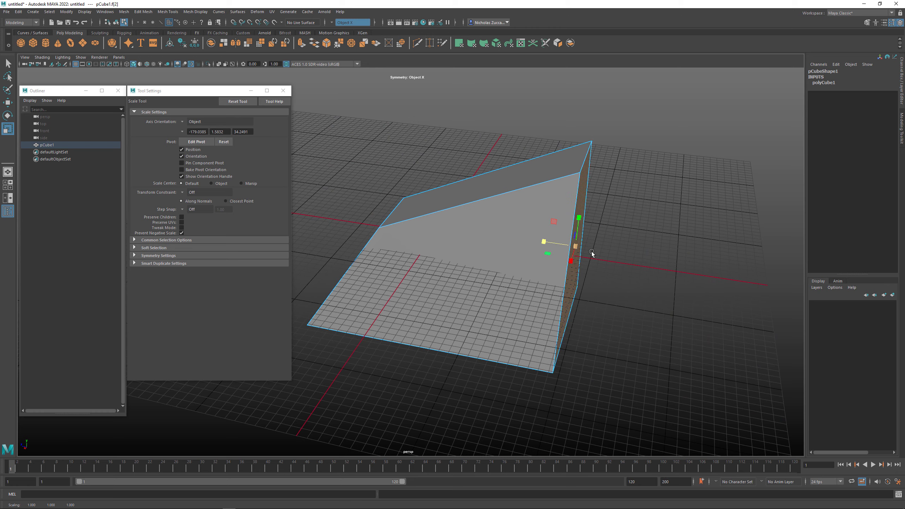
{"action": "left_click_drag", "start_coordinate": [592, 253], "coordinate": [612, 281], "text": "alt"}
{"action": "left_click", "coordinate": [633, 280]}
Reselect the rear end face, tilt its lower edge outward, and activate the Rotate tool
{"action": "left_click_drag", "start_coordinate": [525, 304], "coordinate": [586, 280], "text": "alt"}
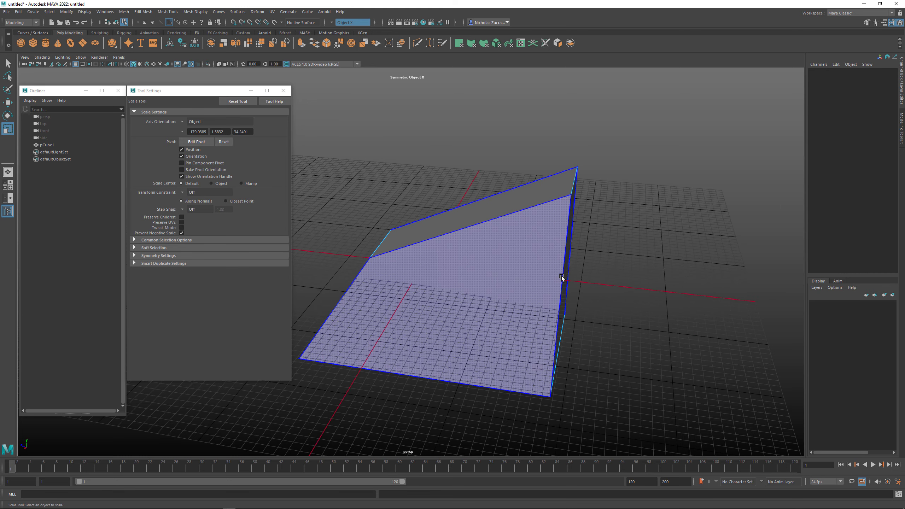
{"action": "left_click_drag", "start_coordinate": [573, 229], "coordinate": [387, 233], "text": "alt"}
{"action": "left_click", "coordinate": [544, 269]}
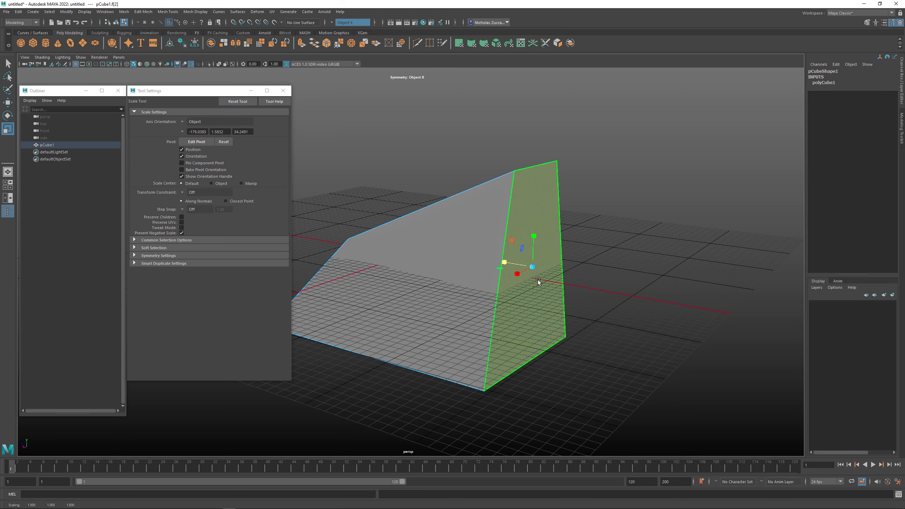
{"action": "left_click_drag", "start_coordinate": [537, 281], "coordinate": [585, 309], "text": "alt"}
{"action": "left_click", "coordinate": [580, 292]}
{"action": "left_click_drag", "start_coordinate": [564, 273], "coordinate": [548, 286], "text": "alt"}
{"action": "left_click", "coordinate": [559, 290]}
{"action": "key", "text": "e"}
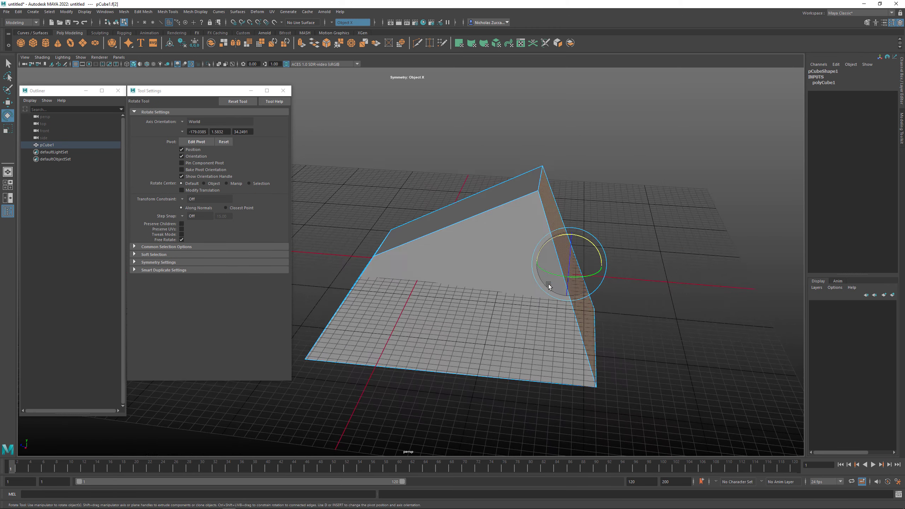
Switch to vertex mode and select the symmetric pair of top rear vertices
{"action": "right_click_drag", "start_coordinate": [566, 224], "coordinate": [538, 223]}
{"action": "left_click_drag", "start_coordinate": [522, 153], "coordinate": [550, 214]}
{"action": "right_click", "coordinate": [517, 188]}
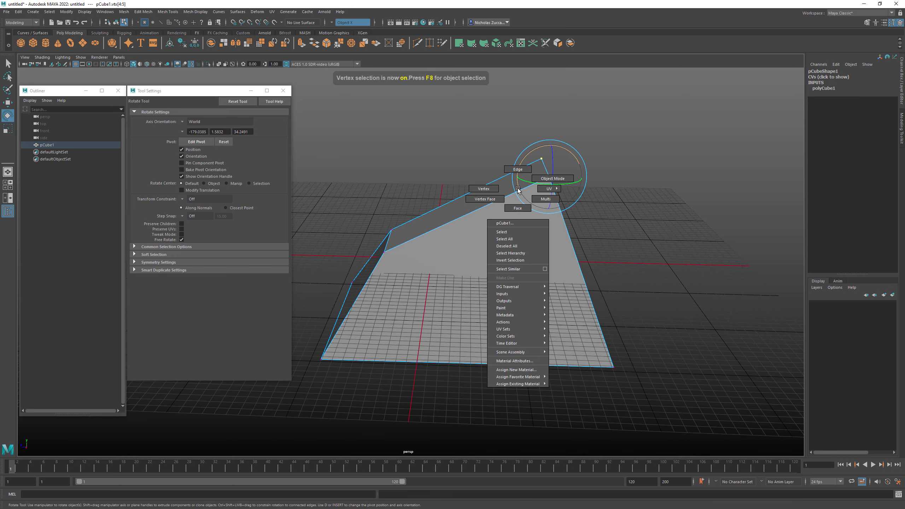
{"action": "left_click", "coordinate": [493, 193]}
Move the top rear vertices along Y, and raise the top front vertices to height 60 with grid snapping
{"action": "key", "text": "w"}
{"action": "left_click_drag", "start_coordinate": [554, 145], "coordinate": [449, 229]}
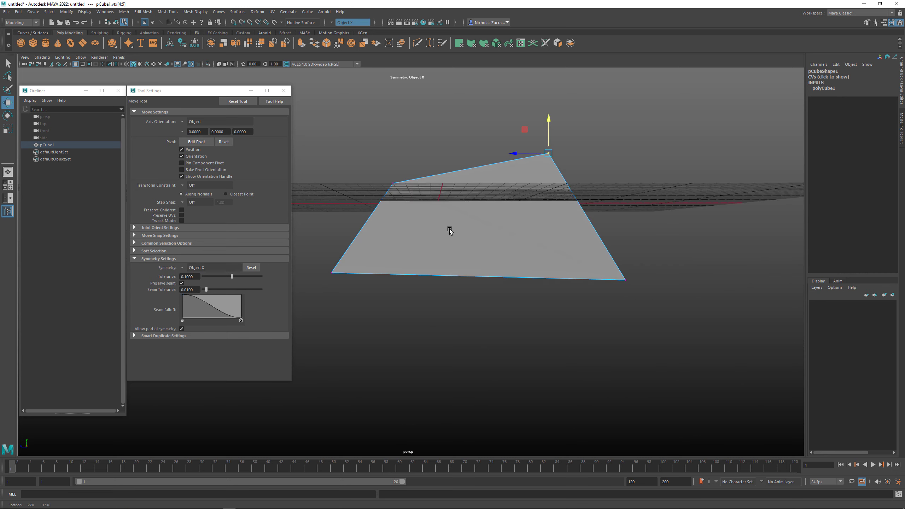
{"action": "left_click_drag", "start_coordinate": [407, 199], "coordinate": [417, 206], "text": "alt"}
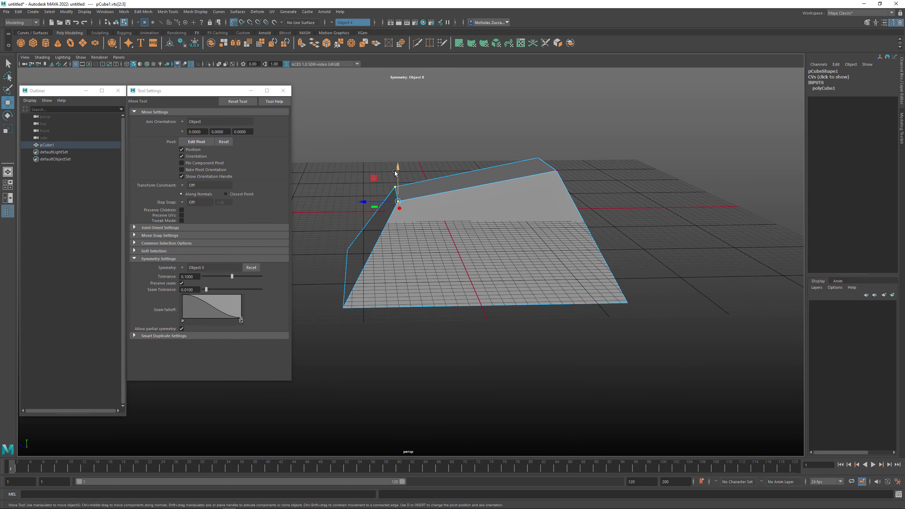
{"action": "mouse_move", "coordinate": [398, 168]}
{"action": "left_mouse_down"}
{"action": "mouse_move", "coordinate": [398, 135]}
{"action": "mouse_move", "coordinate": [398, 174]}
{"action": "left_mouse_up"}
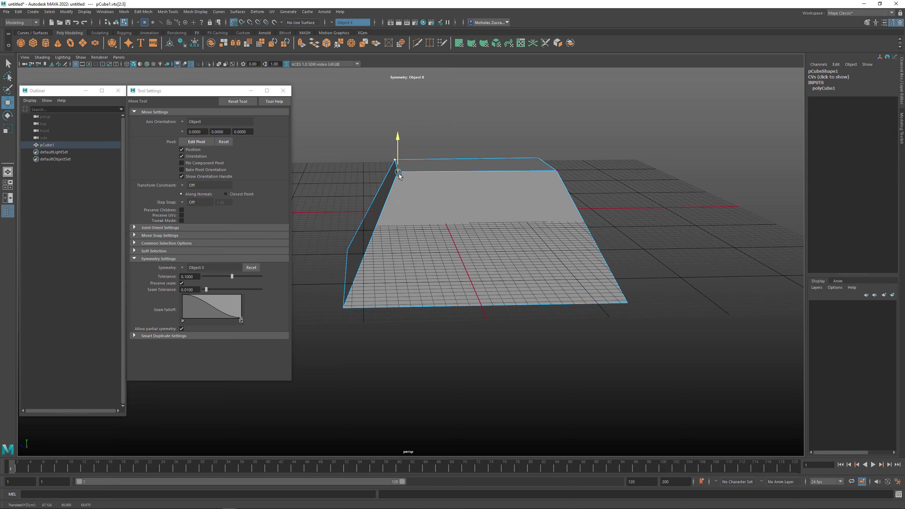
Select the bottom rear vertex pair and adjust its height with the Move tool
{"action": "left_click_drag", "start_coordinate": [456, 223], "coordinate": [643, 350], "text": "alt"}
{"action": "left_click_drag", "start_coordinate": [466, 279], "coordinate": [459, 228]}
{"action": "left_click_drag", "start_coordinate": [457, 227], "coordinate": [536, 243], "text": "alt"}
{"action": "left_click_drag", "start_coordinate": [545, 200], "coordinate": [599, 282]}
{"action": "left_click_drag", "start_coordinate": [561, 275], "coordinate": [565, 262], "text": "alt"}
{"action": "left_click_drag", "start_coordinate": [568, 203], "coordinate": [563, 229]}
{"action": "left_click_drag", "start_coordinate": [488, 263], "coordinate": [513, 252], "text": "alt"}
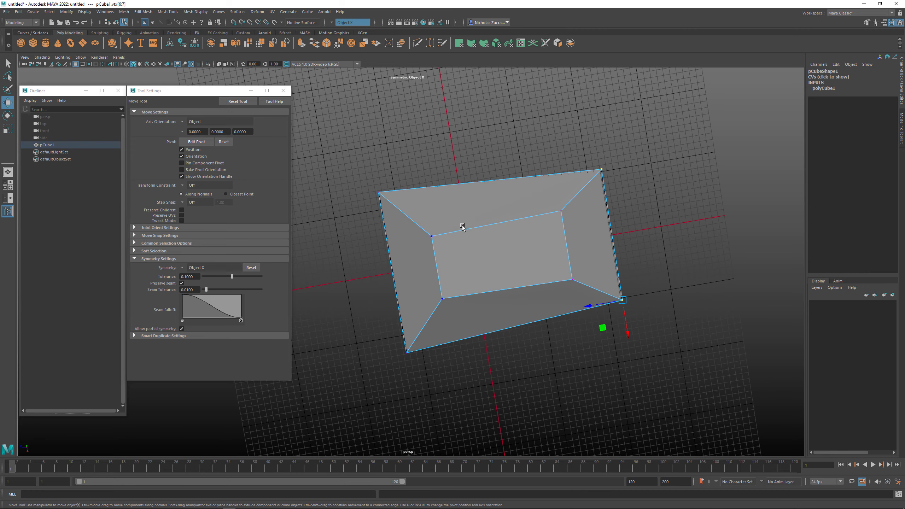
Select the four front end vertices and move them along Z with the axis orientation set to World
{"action": "left_click_drag", "start_coordinate": [462, 227], "coordinate": [451, 242], "text": "alt"}
{"action": "left_click_drag", "start_coordinate": [346, 134], "coordinate": [471, 308]}
{"action": "left_click_drag", "start_coordinate": [444, 254], "coordinate": [452, 315], "text": "alt"}
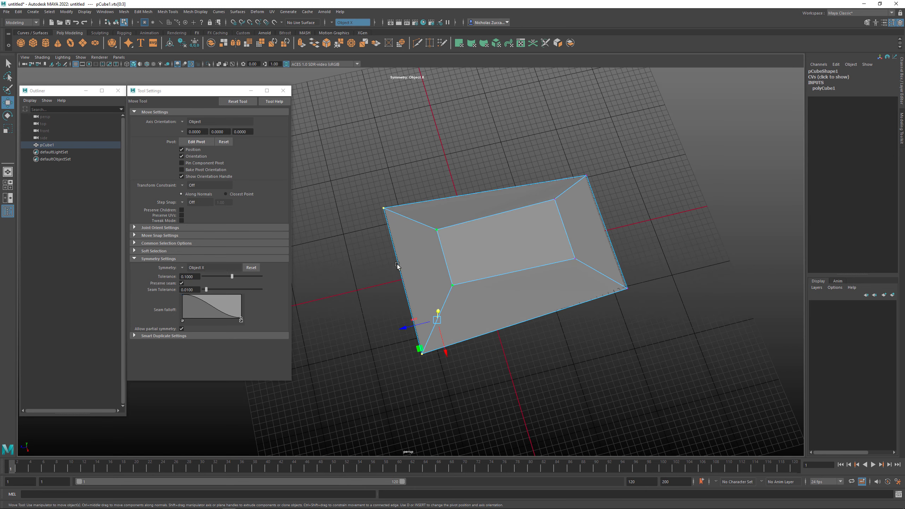
{"action": "left_click_drag", "start_coordinate": [438, 283], "coordinate": [430, 273], "text": "alt"}
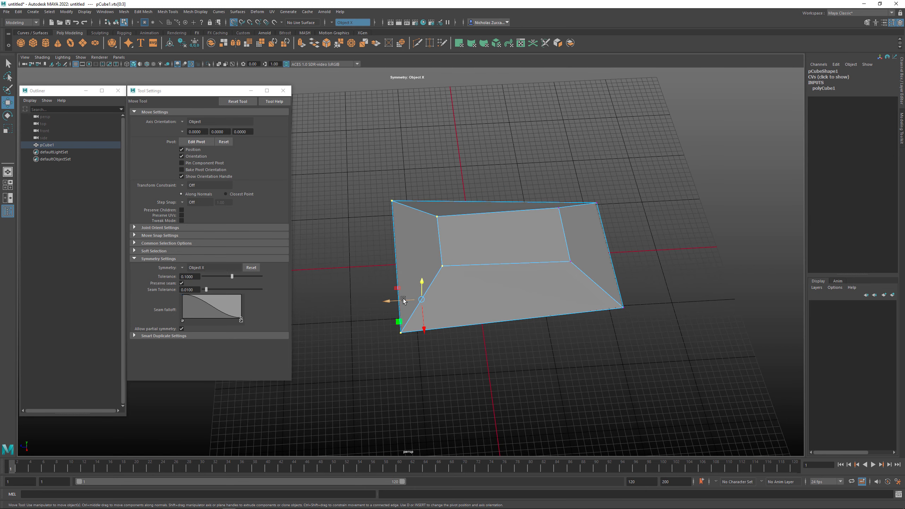
{"action": "left_click", "coordinate": [181, 123]}
{"action": "left_click", "coordinate": [198, 132]}
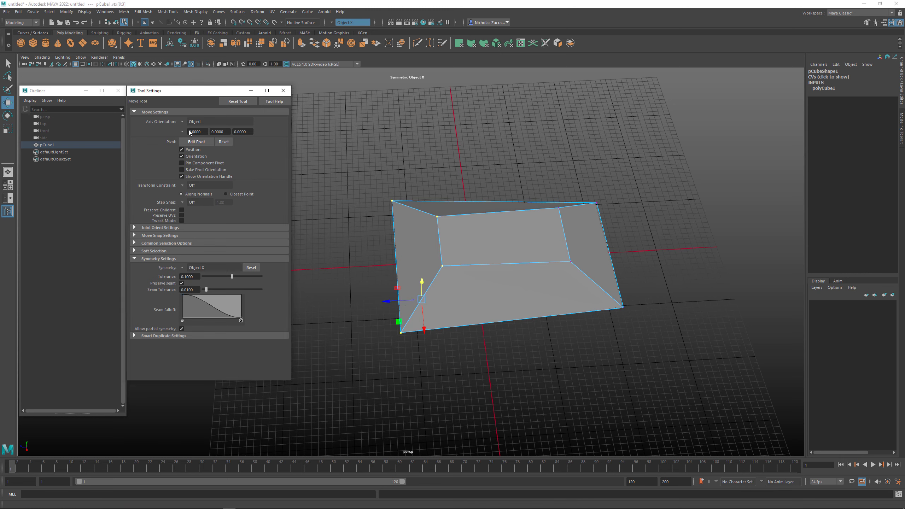
{"action": "left_click_drag", "start_coordinate": [401, 301], "coordinate": [455, 285]}
Expand the Move Snap Settings and examine the selected front end vertices against the grid from several angles
{"action": "left_click", "coordinate": [135, 235]}
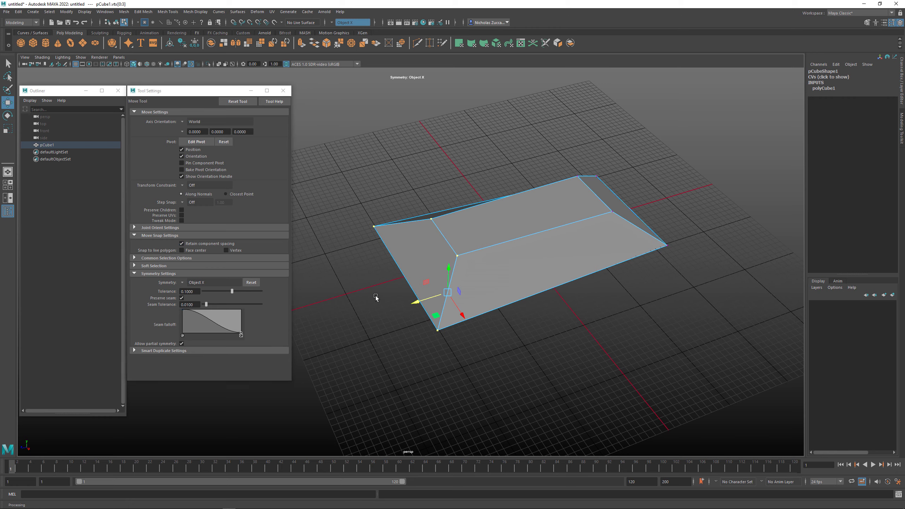
{"action": "left_click_drag", "start_coordinate": [375, 296], "coordinate": [342, 269], "text": "alt"}
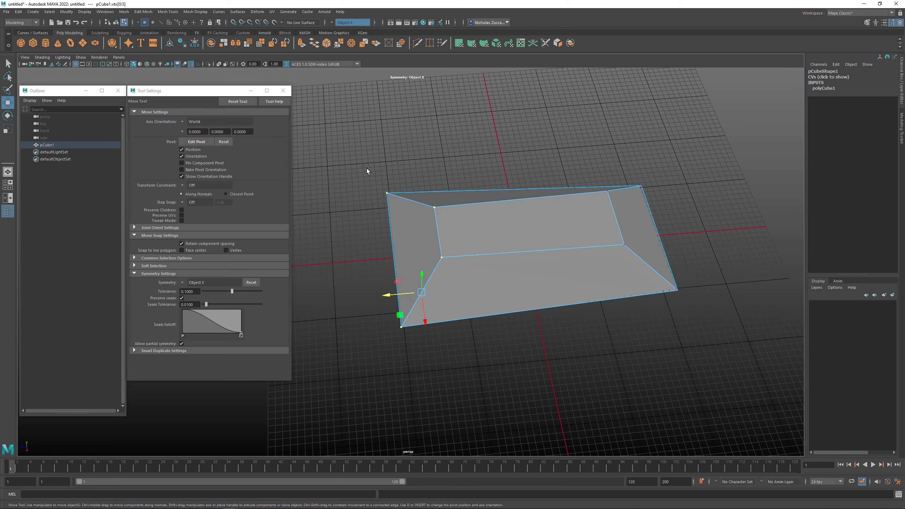
{"action": "left_click_drag", "start_coordinate": [451, 368], "coordinate": [408, 312], "text": "alt"}
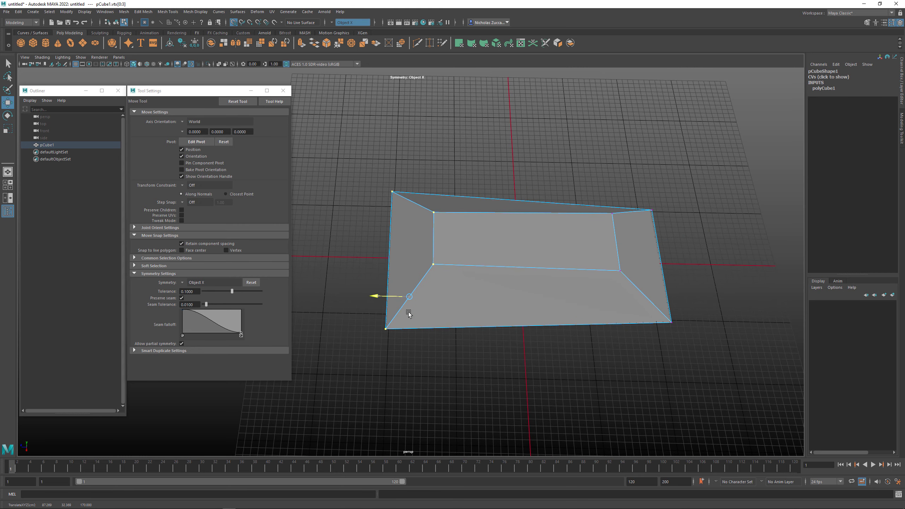
{"action": "left_click_drag", "start_coordinate": [425, 349], "coordinate": [425, 318], "text": "alt"}
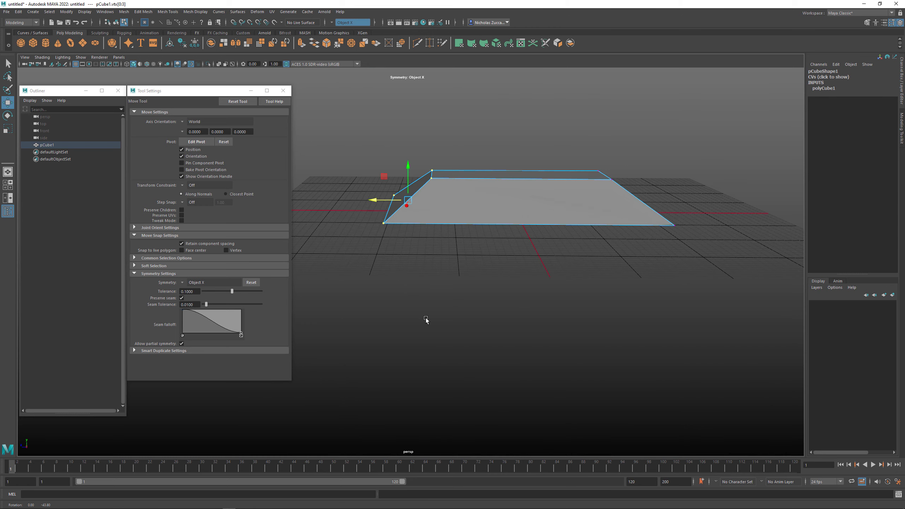
{"action": "left_click_drag", "start_coordinate": [415, 272], "coordinate": [450, 314], "text": "alt"}
{"action": "middle_click_drag", "start_coordinate": [450, 313], "coordinate": [471, 297], "text": "alt"}
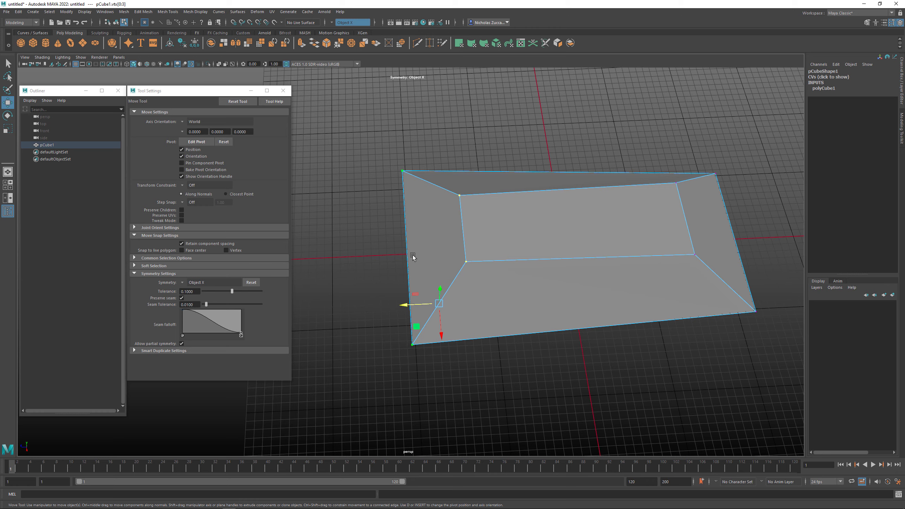
{"action": "left_click_drag", "start_coordinate": [419, 324], "coordinate": [436, 339], "text": "alt"}
{"action": "scroll", "coordinate": [458, 312], "scroll_direction": "up", "scroll_amount": 5}
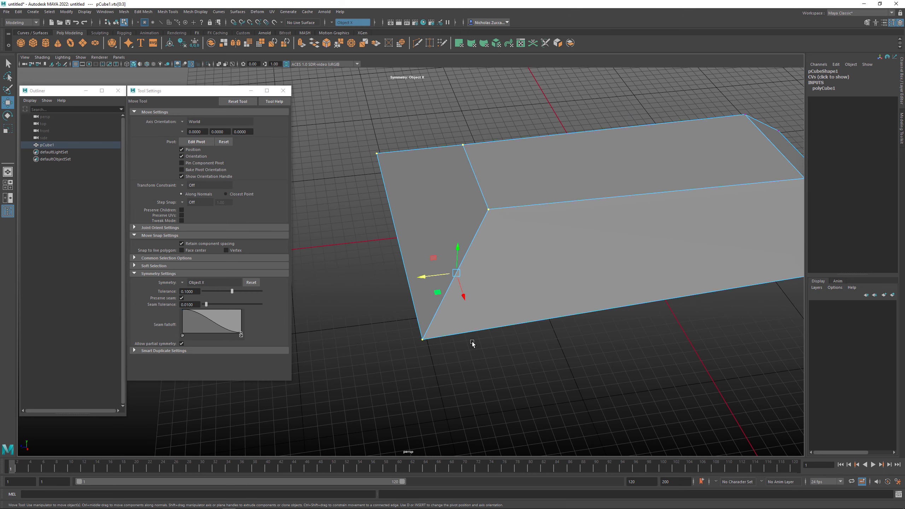
{"action": "mouse_move", "coordinate": [483, 303]}
{"action": "left_mouse_down", "text": "alt"}
{"action": "mouse_move", "coordinate": [471, 293]}
{"action": "mouse_move", "coordinate": [477, 300]}
{"action": "left_mouse_up", "text": "alt"}
Edit the selection's pivot, moving it out along Z and snapping it level with the front bottom corner vertex
{"action": "key", "text": "d"}
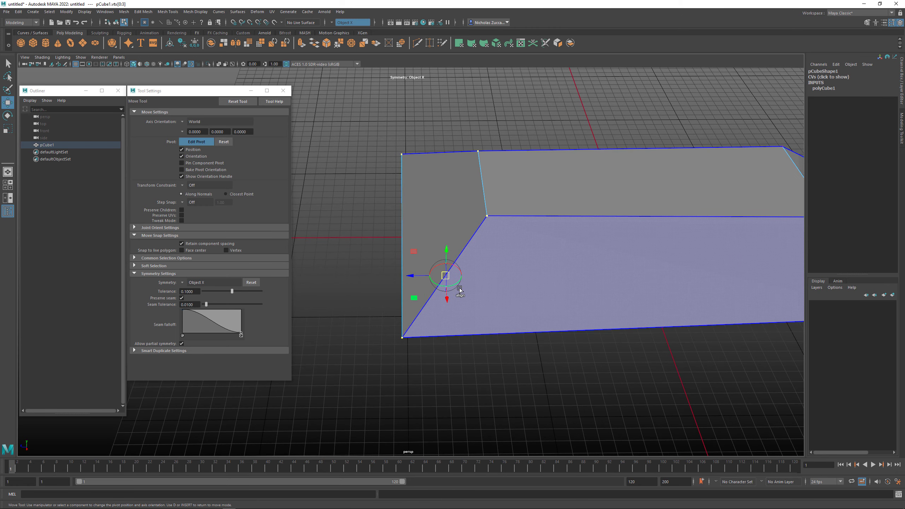
{"action": "left_click_drag", "start_coordinate": [422, 274], "coordinate": [359, 271]}
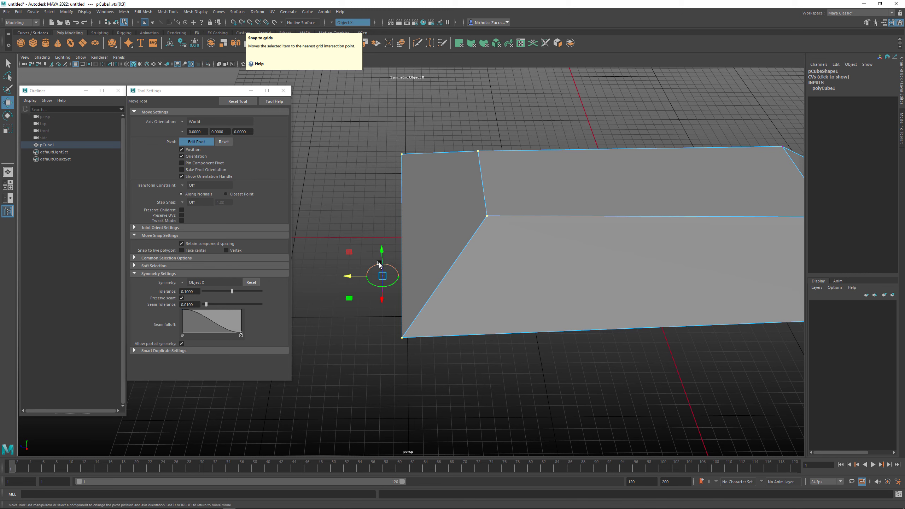
{"action": "key", "text": "v"}
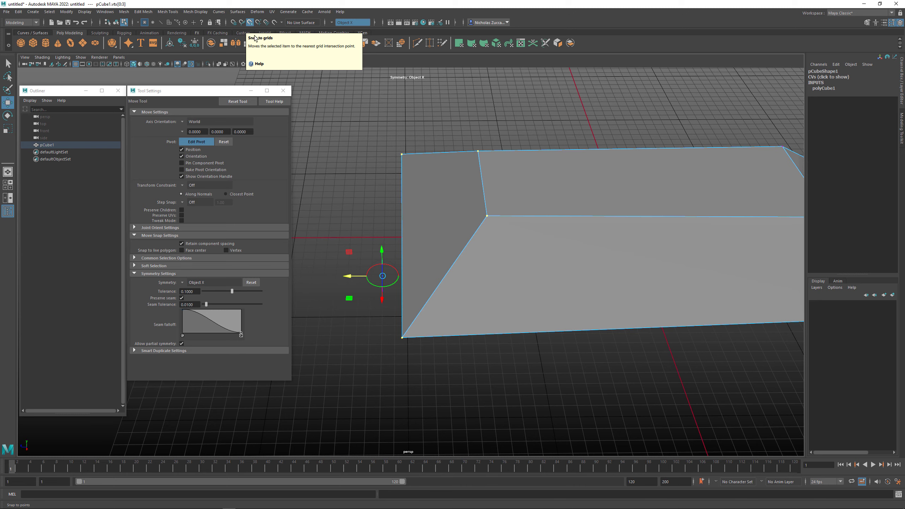
{"action": "key", "text": "v"}
{"action": "left_click_drag", "start_coordinate": [348, 279], "coordinate": [367, 284]}
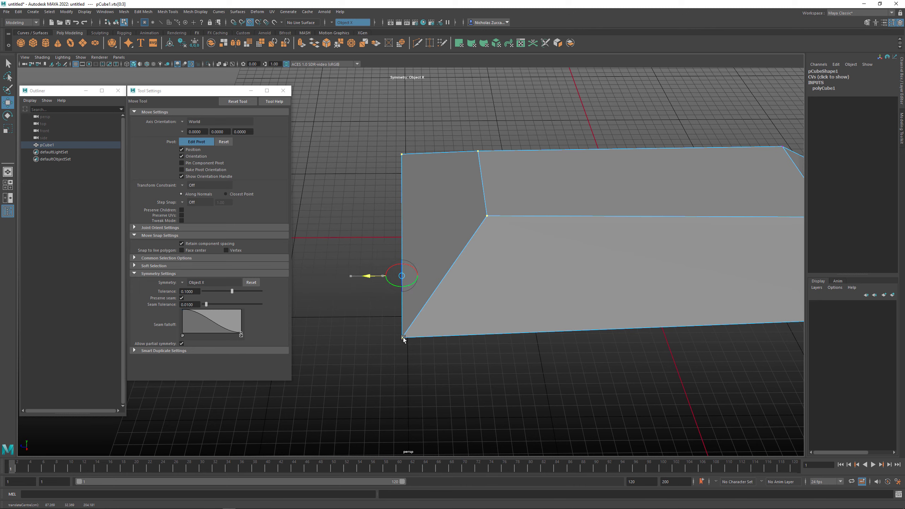
{"action": "left_click", "coordinate": [490, 334]}
Snap the pivot along Y to the upper vertex, and bring it down to the bottom corner vertex's height
{"action": "left_click_drag", "start_coordinate": [488, 216], "coordinate": [459, 298], "text": "alt"}
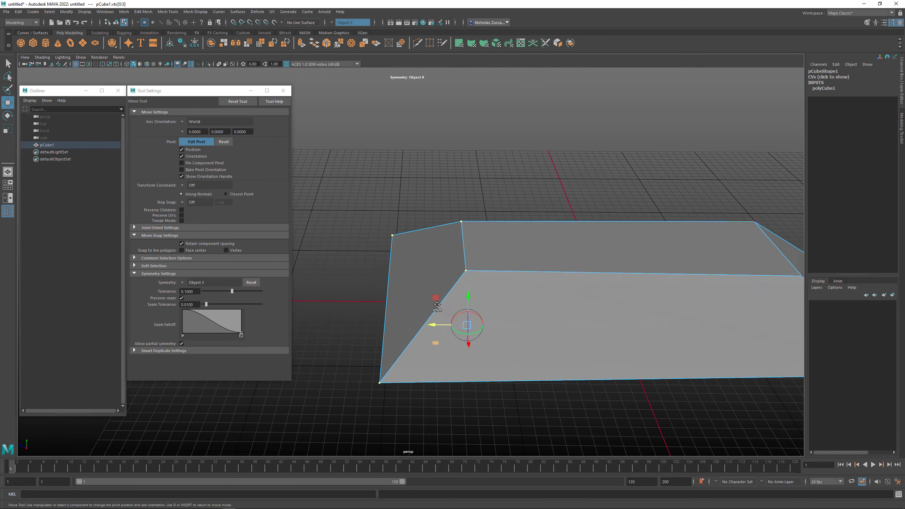
{"action": "key", "text": "v"}
{"action": "key", "text": "v"}
{"action": "left_click_drag", "start_coordinate": [467, 297], "coordinate": [468, 283]}
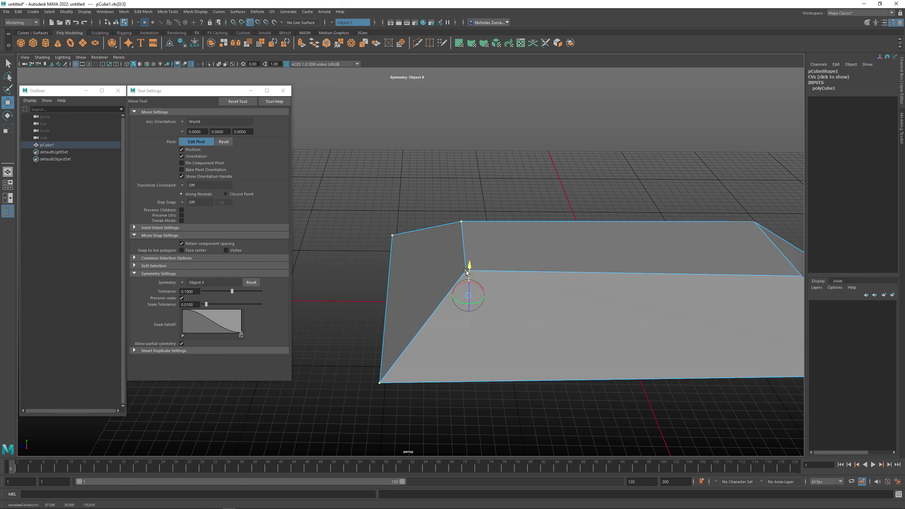
{"action": "left_click_drag", "start_coordinate": [465, 346], "coordinate": [377, 385]}
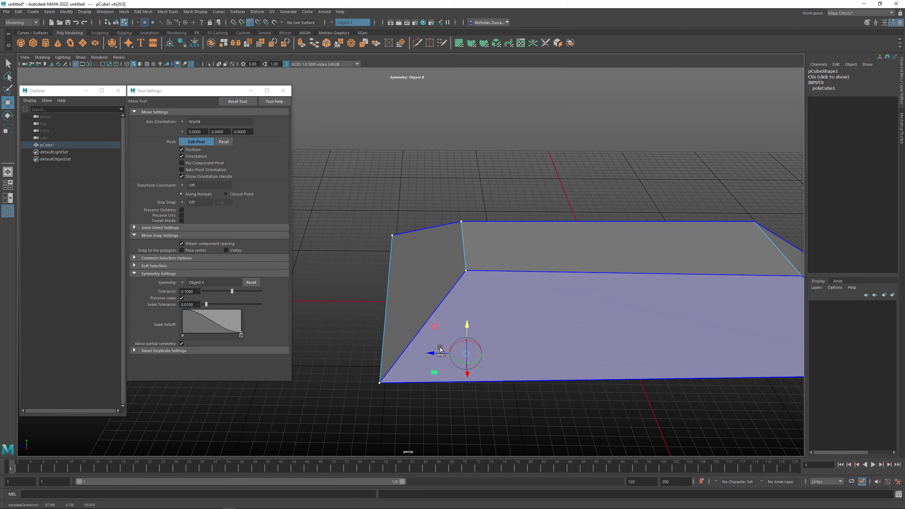
Snap the pivot along Z to the front bottom edge and move it along X toward the edge's middle
{"action": "left_click_drag", "start_coordinate": [437, 351], "coordinate": [489, 358]}
{"action": "key", "text": "v"}
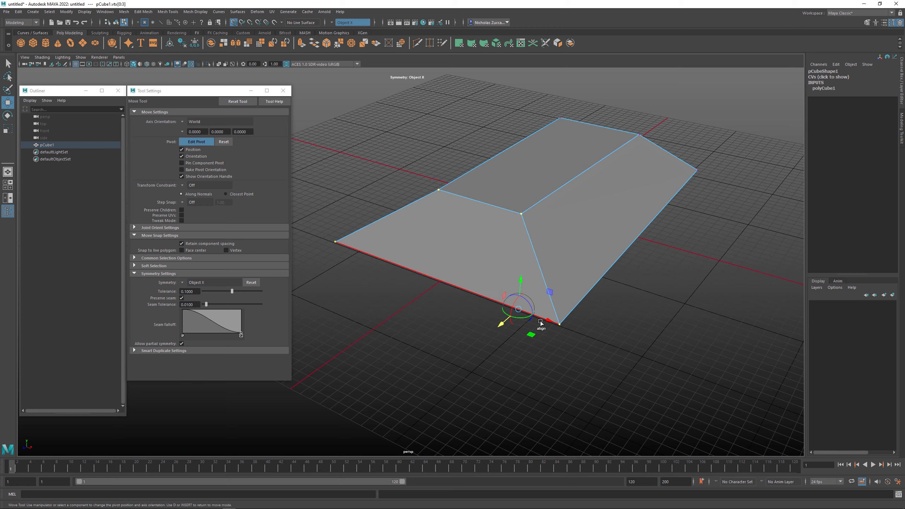
{"action": "left_click_drag", "start_coordinate": [549, 322], "coordinate": [371, 291]}
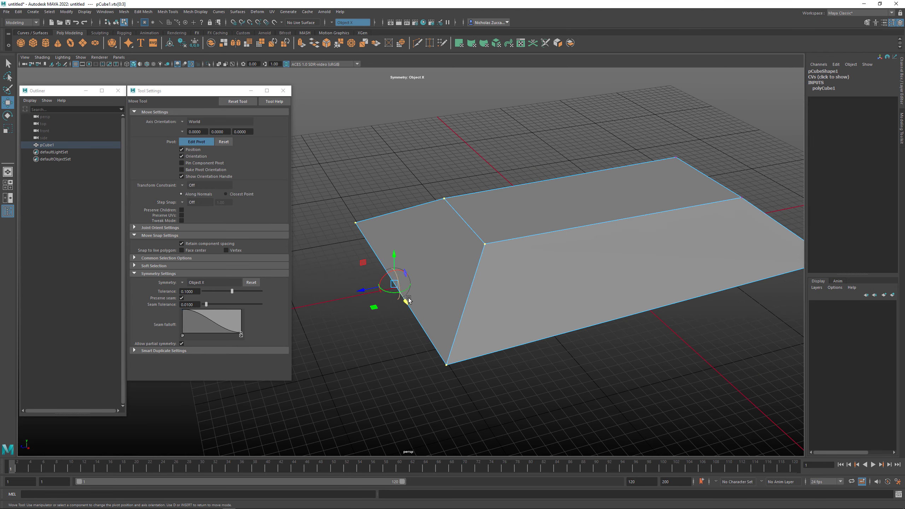
Snap the pivot along X onto the body's centre line and finish editing the pivot
{"action": "left_click_drag", "start_coordinate": [409, 310], "coordinate": [374, 283], "text": "alt"}
{"action": "key", "text": "x"}
{"action": "key", "text": "v"}
{"action": "left_click_drag", "start_coordinate": [422, 327], "coordinate": [420, 326]}
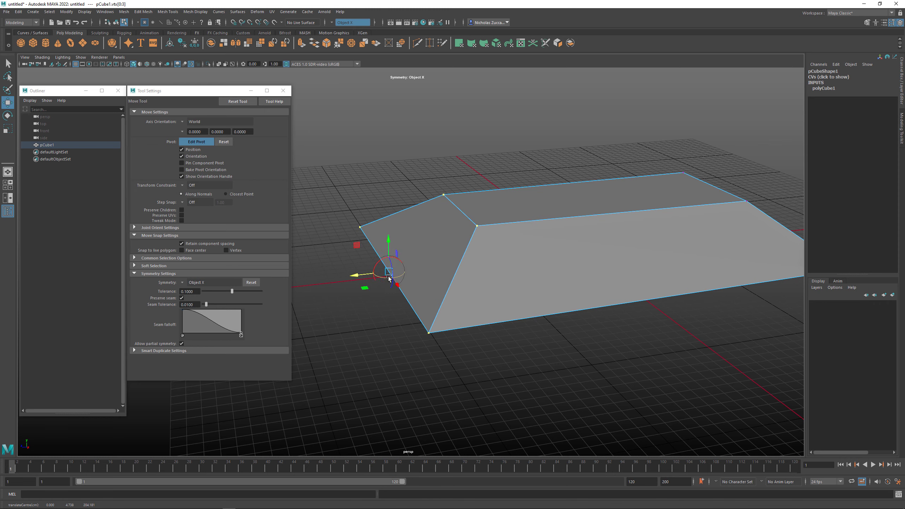
{"action": "key", "text": "d"}
Move the front end vertices along Z and Y with grid snapping, using the relocated pivot
{"action": "left_click_drag", "start_coordinate": [381, 287], "coordinate": [387, 291], "text": "alt"}
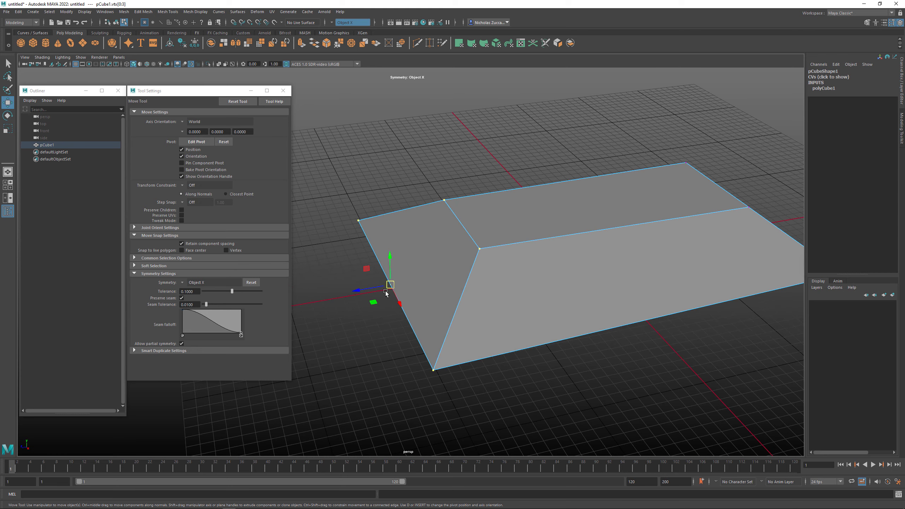
{"action": "right_click_drag", "start_coordinate": [375, 282], "coordinate": [427, 309], "text": "alt"}
{"action": "left_click_drag", "start_coordinate": [427, 308], "coordinate": [422, 299], "text": "alt"}
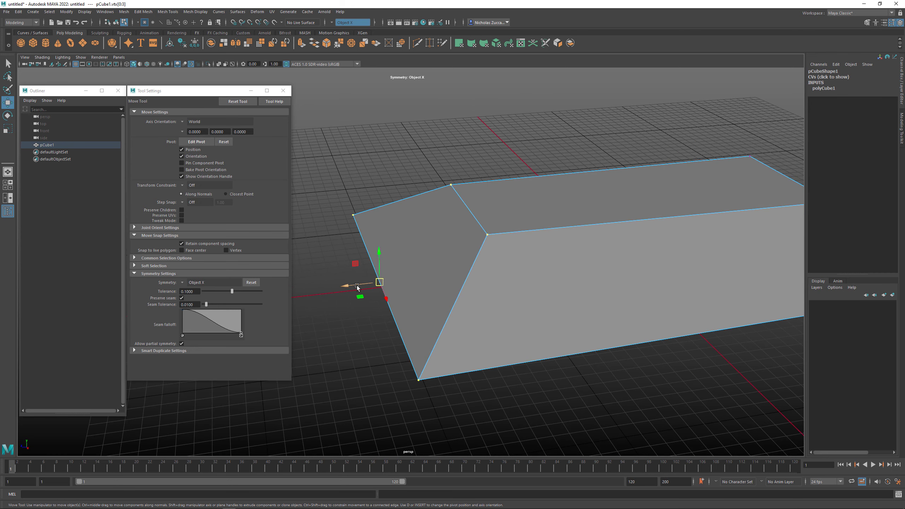
{"action": "key", "text": "d"}
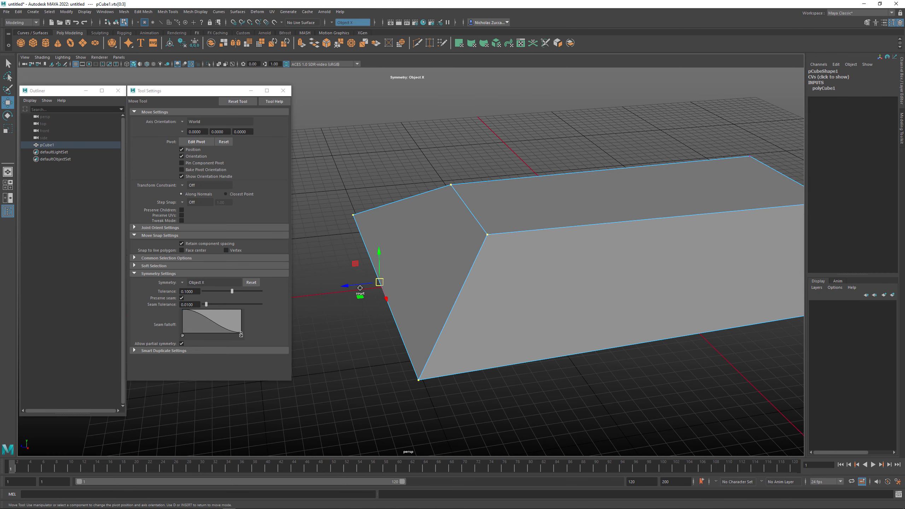
{"action": "left_click_drag", "start_coordinate": [352, 287], "coordinate": [412, 305]}
{"action": "key", "text": "d"}
{"action": "key", "text": "x"}
{"action": "left_click_drag", "start_coordinate": [374, 232], "coordinate": [418, 309]}
{"action": "middle_click_drag", "start_coordinate": [428, 300], "coordinate": [413, 293], "text": "alt"}
{"action": "left_click_drag", "start_coordinate": [412, 293], "coordinate": [388, 281], "text": "alt"}
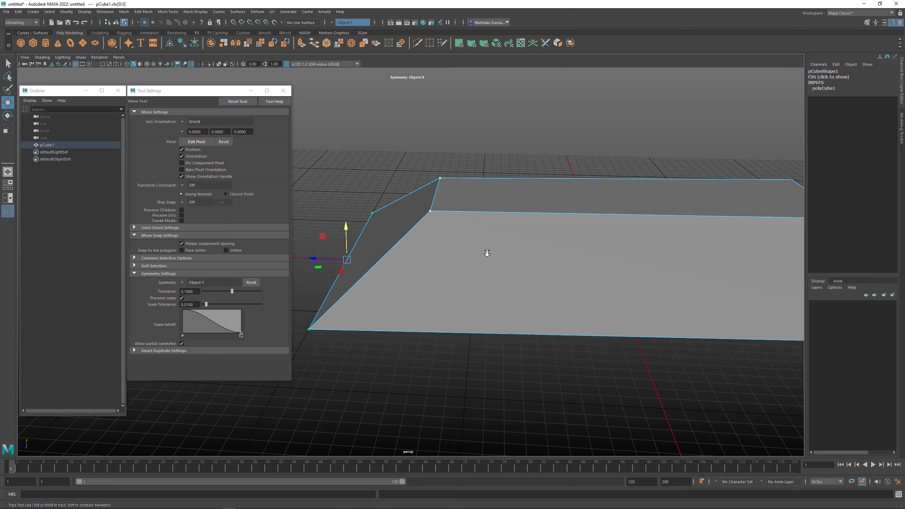
Turn off Retain component spacing and snap the front end vertices to one grid line along Z, flattening that end
{"action": "left_click_drag", "start_coordinate": [485, 253], "coordinate": [342, 291], "text": "alt"}
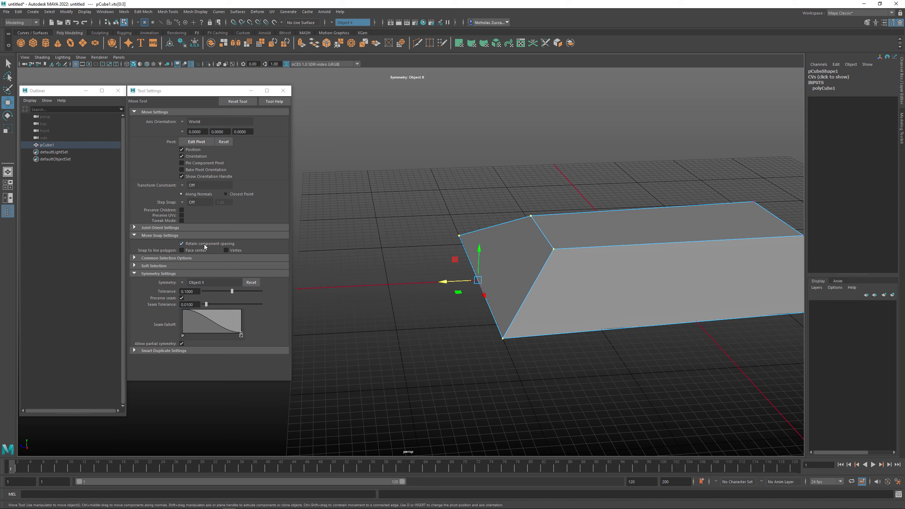
{"action": "left_click", "coordinate": [181, 244]}
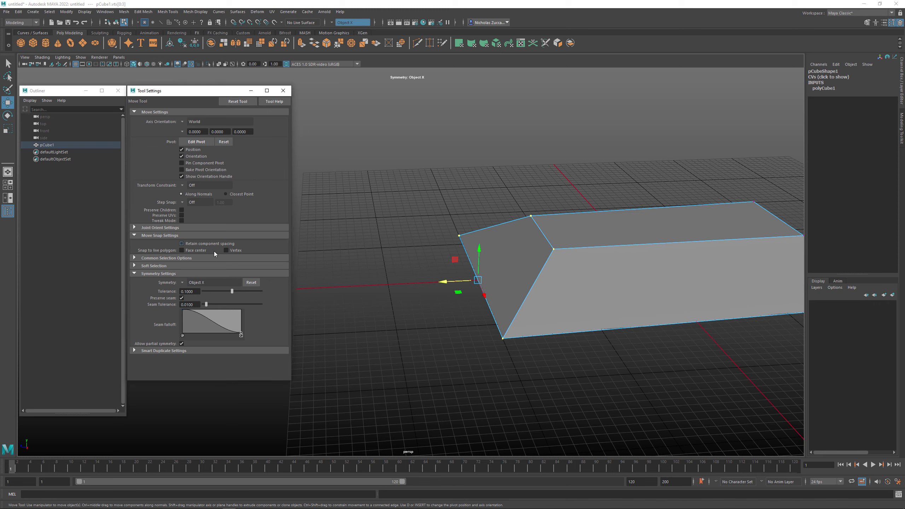
{"action": "left_click_drag", "start_coordinate": [530, 317], "coordinate": [518, 320], "text": "alt"}
{"action": "key", "text": "x"}
{"action": "left_click_drag", "start_coordinate": [452, 288], "coordinate": [424, 287]}
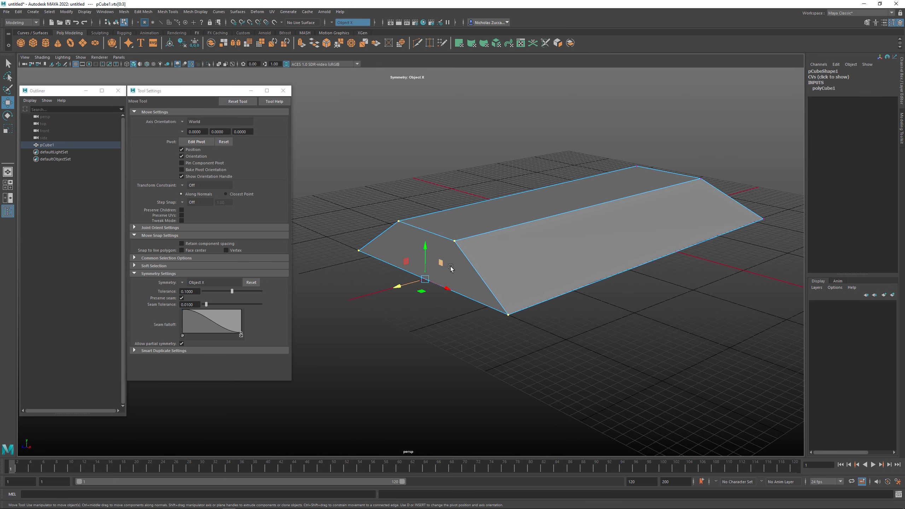
{"action": "left_click_drag", "start_coordinate": [425, 253], "coordinate": [517, 283], "text": "alt"}
{"action": "right_click_drag", "start_coordinate": [519, 290], "coordinate": [489, 267], "text": "alt"}
{"action": "mouse_move", "coordinate": [488, 266]}
{"action": "left_mouse_down", "text": "alt"}
{"action": "mouse_move", "coordinate": [462, 267]}
{"action": "mouse_move", "coordinate": [481, 263]}
{"action": "left_mouse_up", "text": "alt"}
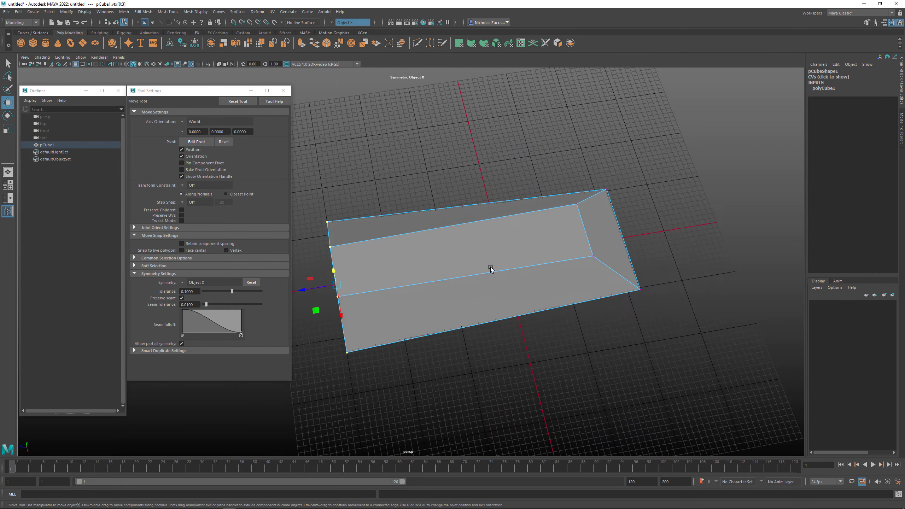
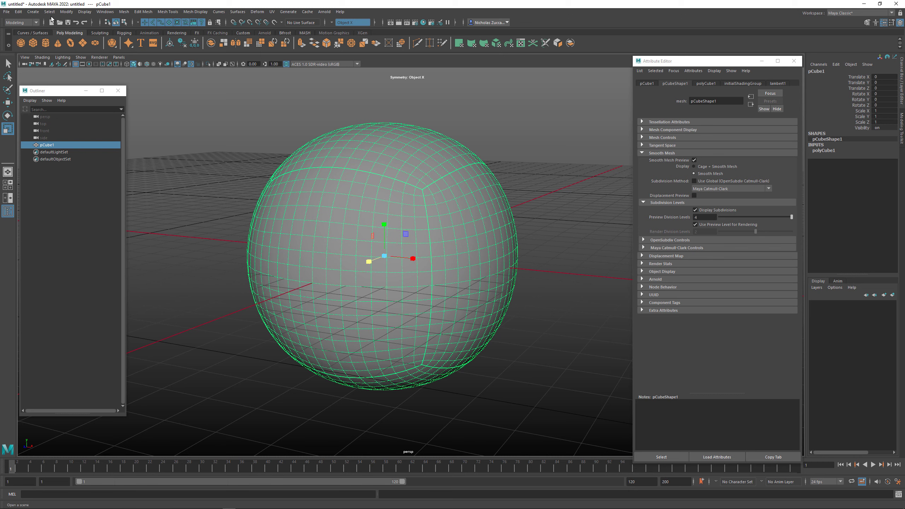
Create a polygon sphere and scale it uniformly to about 8.41, close to the size of the smoothed cube
{"action": "left_click", "coordinate": [33, 11]}
{"action": "mouse_move", "coordinate": [50, 38]}
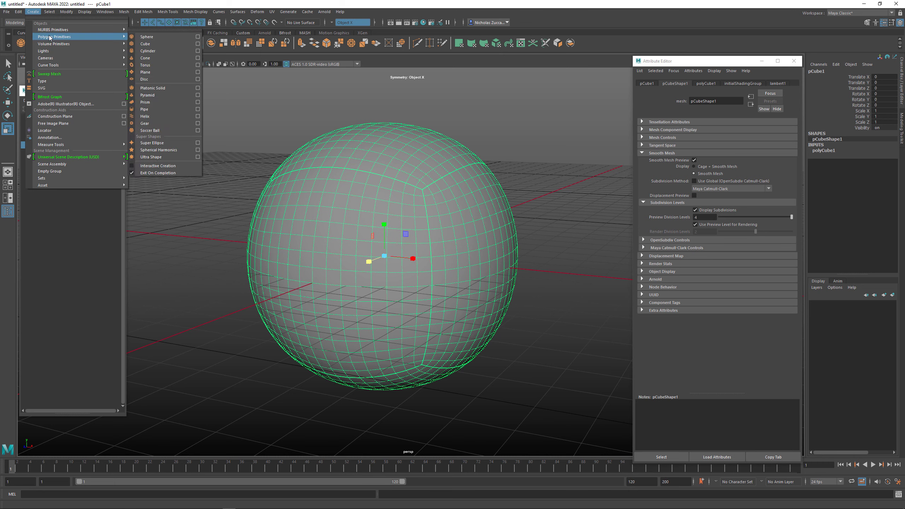
{"action": "left_click", "coordinate": [147, 36]}
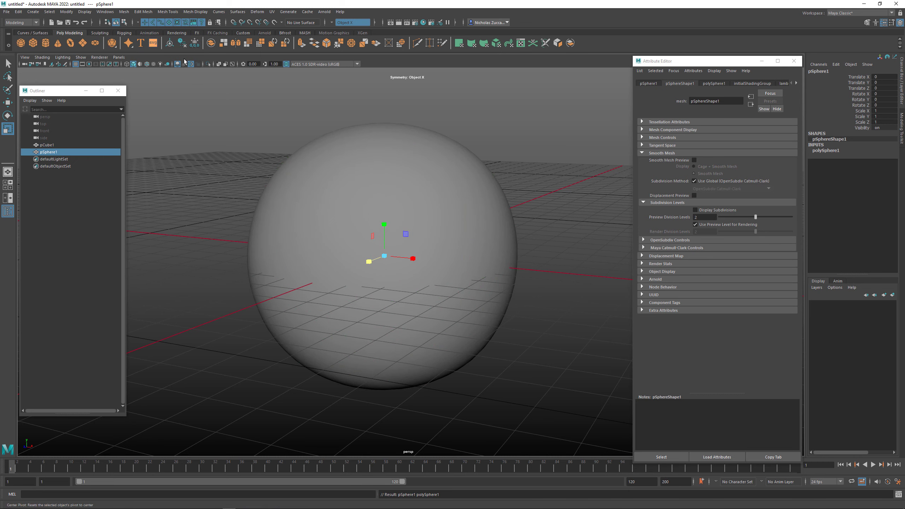
{"action": "left_click", "coordinate": [832, 150]}
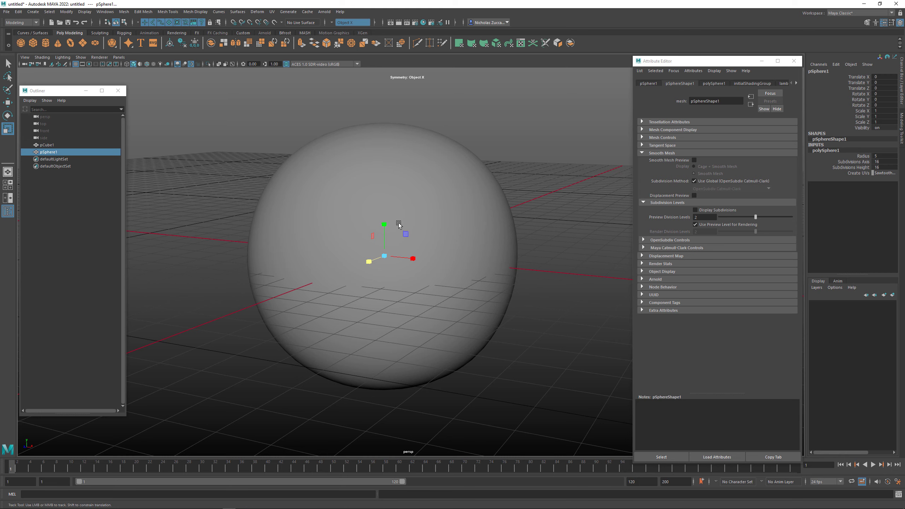
{"action": "scroll", "coordinate": [398, 223], "scroll_direction": "up", "scroll_amount": 1}
{"action": "left_click_drag", "start_coordinate": [381, 255], "coordinate": [620, 308]}
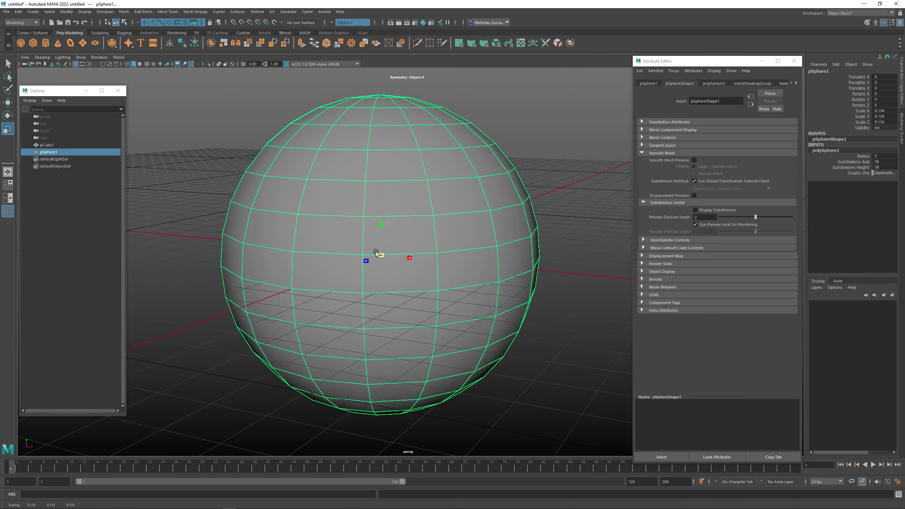
{"action": "left_click_drag", "start_coordinate": [376, 251], "coordinate": [358, 248]}
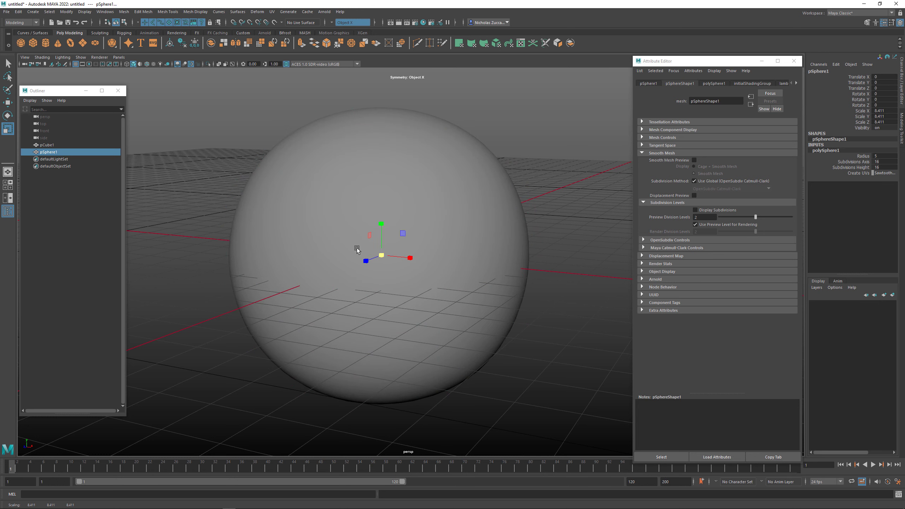
Display the objects in wireframe and set the sphere's axis and height subdivisions to 32
{"action": "key", "text": "4"}
{"action": "left_click_drag", "start_coordinate": [314, 204], "coordinate": [340, 158], "text": "alt"}
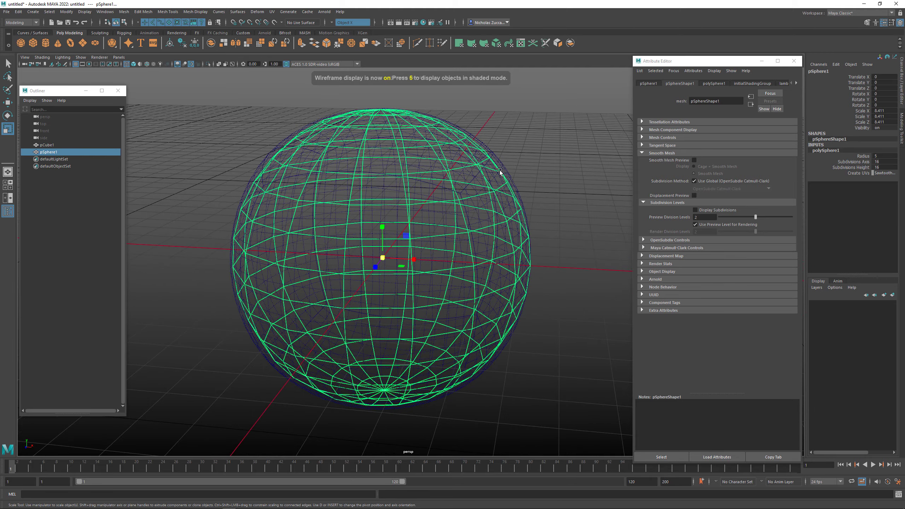
{"action": "left_click_drag", "start_coordinate": [544, 170], "coordinate": [530, 175], "text": "alt"}
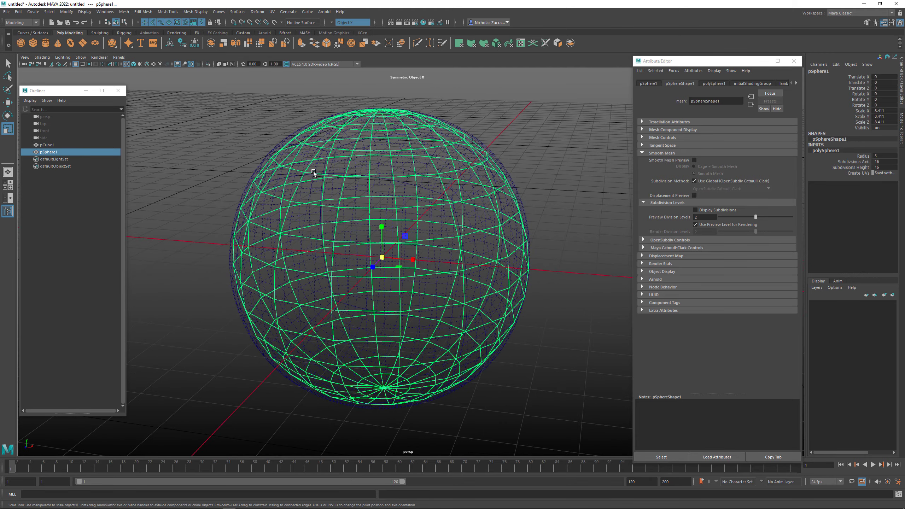
{"action": "right_click_drag", "start_coordinate": [313, 166], "coordinate": [491, 198], "text": "alt"}
{"action": "left_click_drag", "start_coordinate": [459, 184], "coordinate": [234, 161], "text": "alt"}
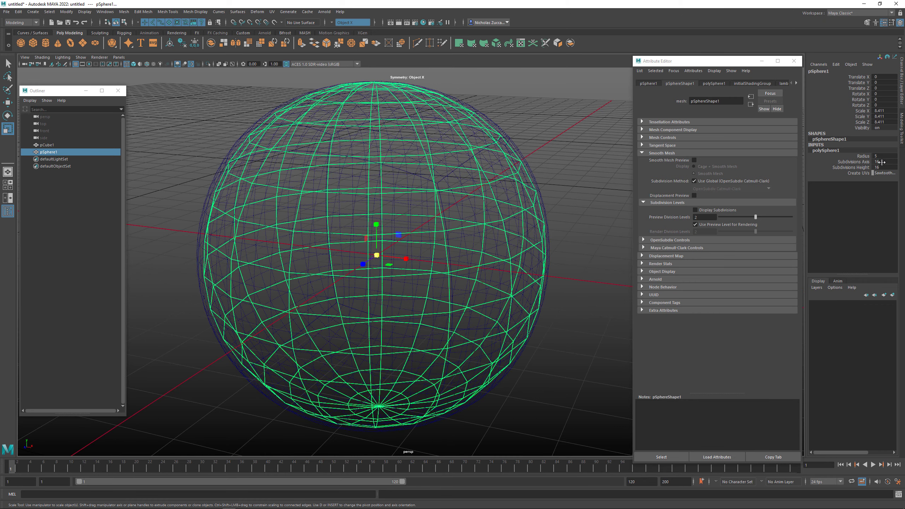
{"action": "left_click_drag", "start_coordinate": [883, 162], "coordinate": [884, 168]}
{"action": "type", "text": "32"}
{"action": "key", "text": "Return"}
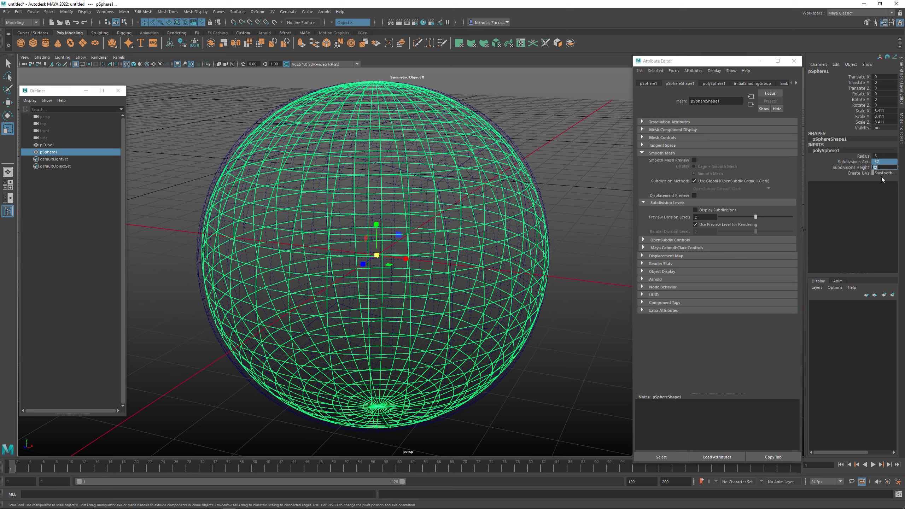
Hide the polygon sphere and return to shaded display
{"action": "left_click_drag", "start_coordinate": [560, 174], "coordinate": [538, 187], "text": "alt"}
{"action": "left_click", "coordinate": [538, 186]}
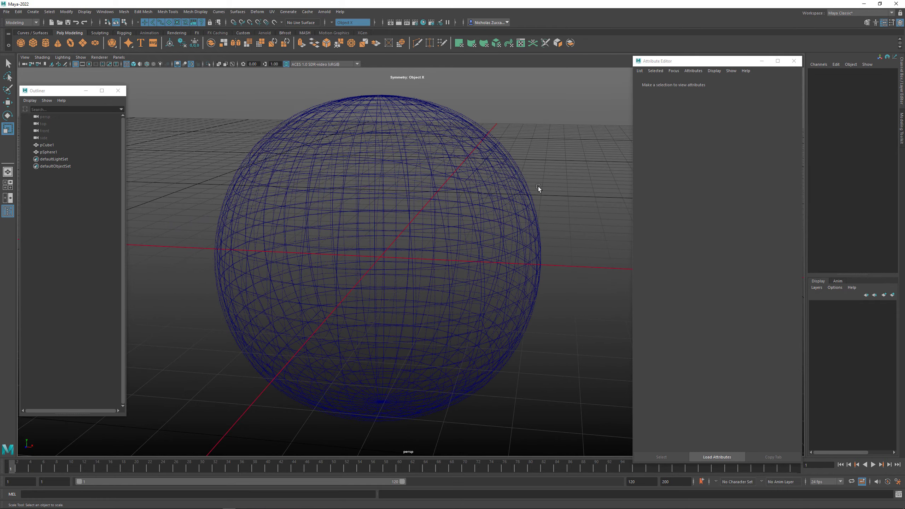
{"action": "left_click", "coordinate": [517, 164]}
{"action": "left_click", "coordinate": [518, 164]}
{"action": "left_click", "coordinate": [48, 152]}
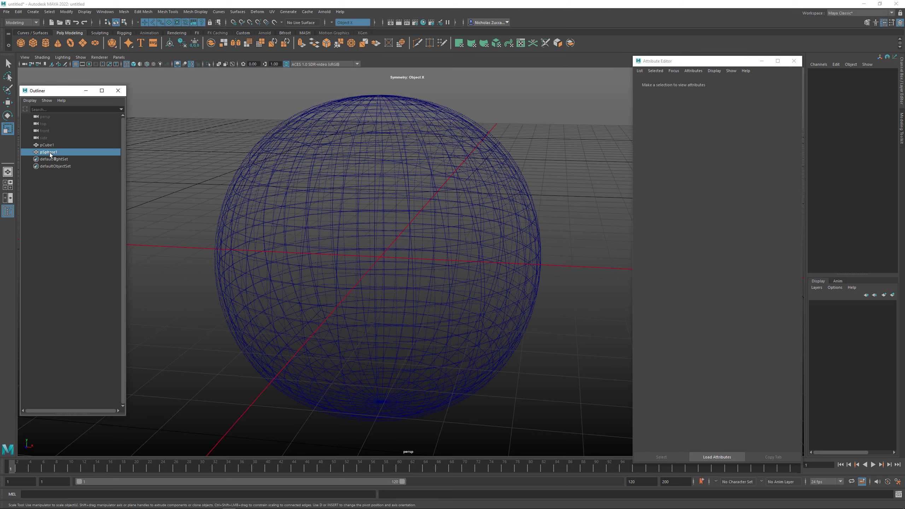
{"action": "key", "text": "ctrl+h"}
{"action": "key", "text": "5"}
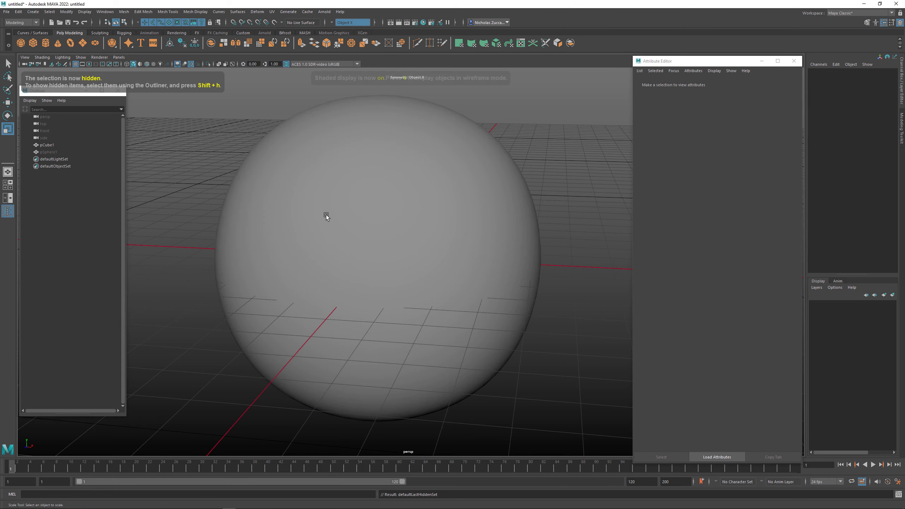
Select the smoothed cube and toggle its smooth mesh preview off and back on to compare the shapes
{"action": "left_click", "coordinate": [326, 210]}
{"action": "right_click_drag", "start_coordinate": [489, 138], "coordinate": [380, 135], "text": "alt"}
{"action": "left_click_drag", "start_coordinate": [380, 135], "coordinate": [421, 173], "text": "alt"}
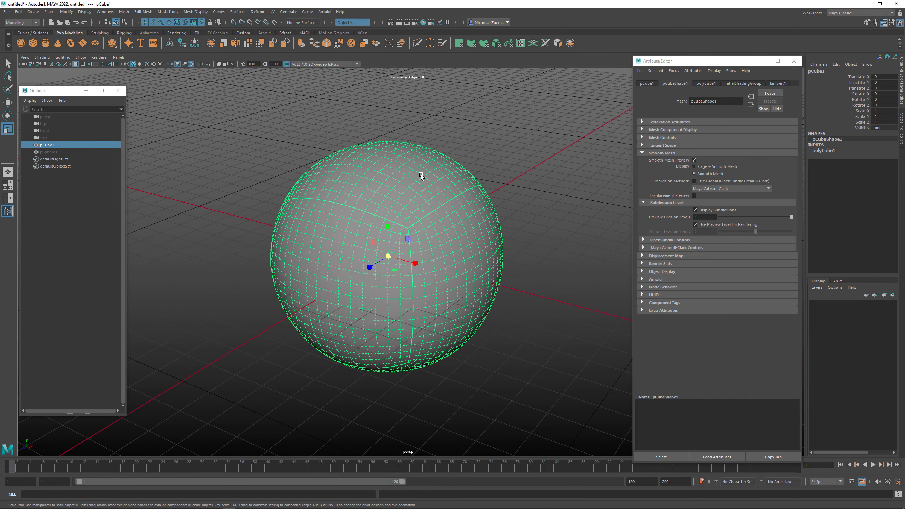
{"action": "key", "text": "1"}
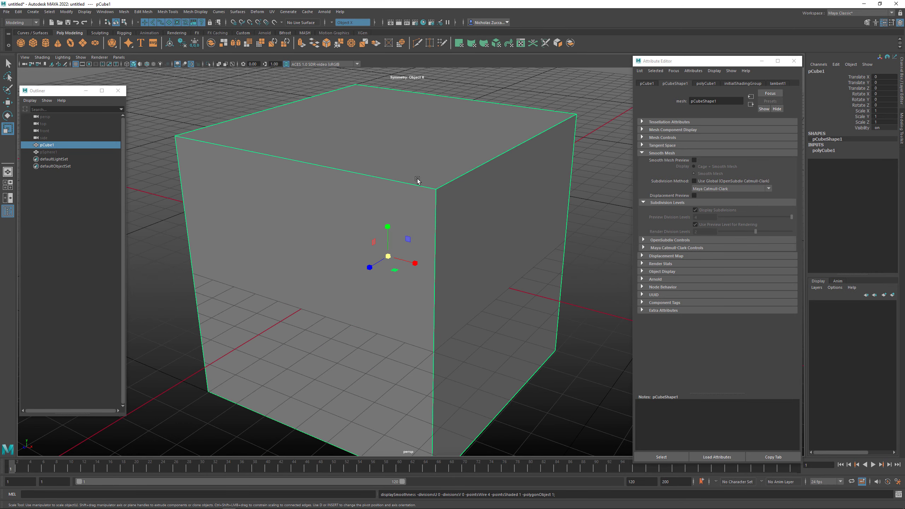
{"action": "key", "text": "3"}
{"action": "left_click_drag", "start_coordinate": [425, 189], "coordinate": [463, 187], "text": "alt"}
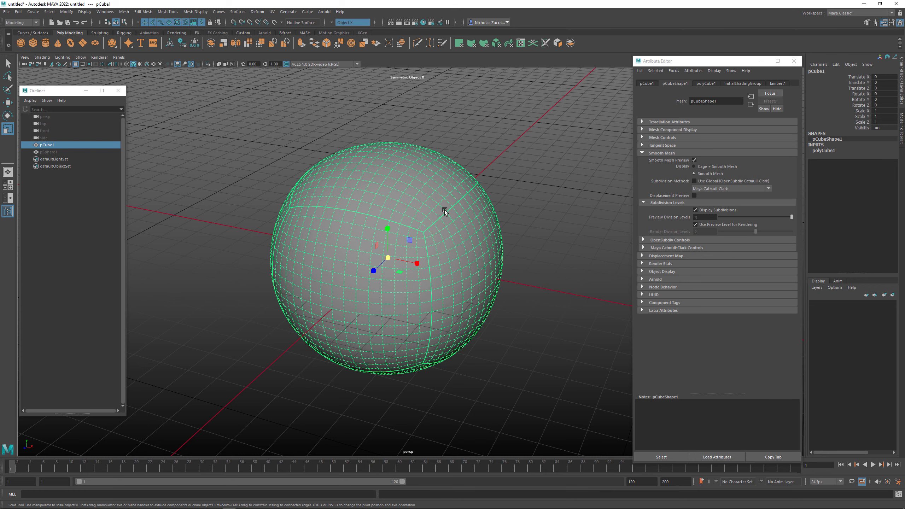
{"action": "left_click_drag", "start_coordinate": [460, 213], "coordinate": [459, 219], "text": "alt"}
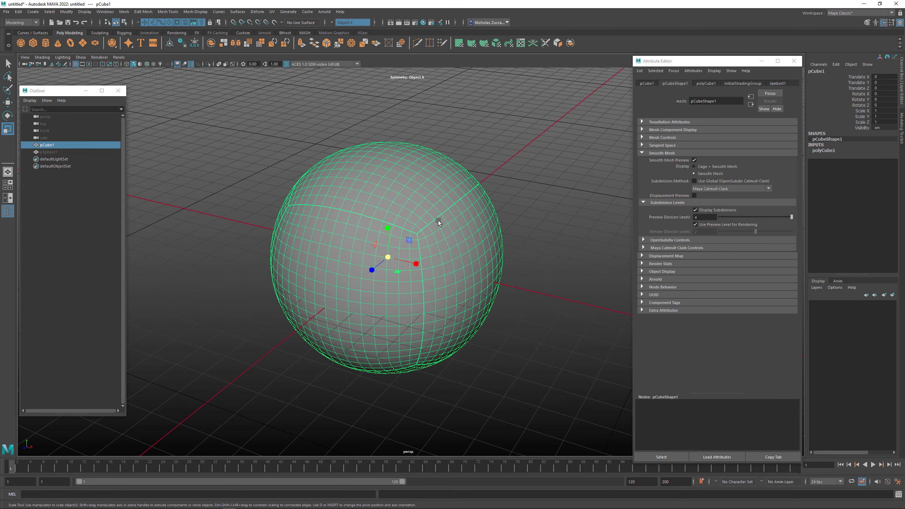
Try moving the cube's upper front corner vertices, comparing the original cage with the smooth preview
{"action": "right_click_drag", "start_coordinate": [297, 204], "coordinate": [273, 206]}
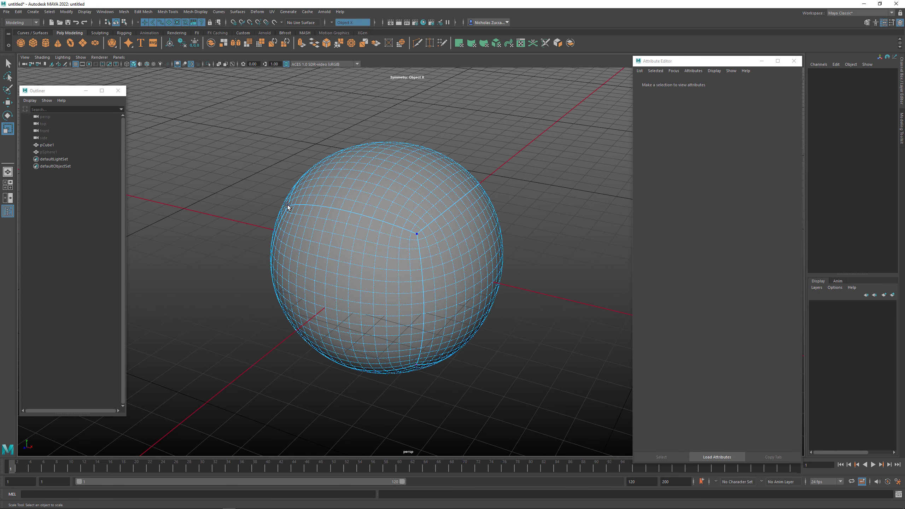
{"action": "left_click", "coordinate": [287, 205]}
{"action": "left_click_drag", "start_coordinate": [288, 205], "coordinate": [369, 214], "text": "alt"}
{"action": "key", "text": "w"}
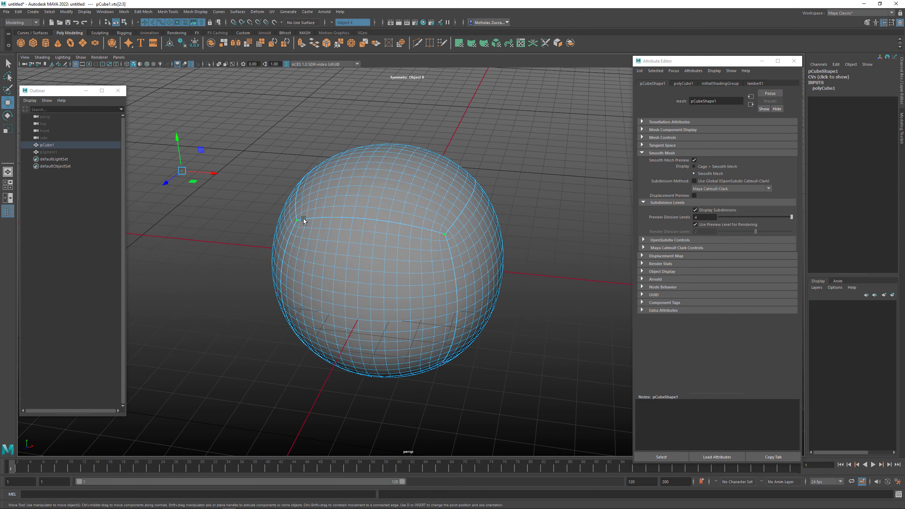
{"action": "left_click_drag", "start_coordinate": [232, 176], "coordinate": [303, 190], "text": "alt"}
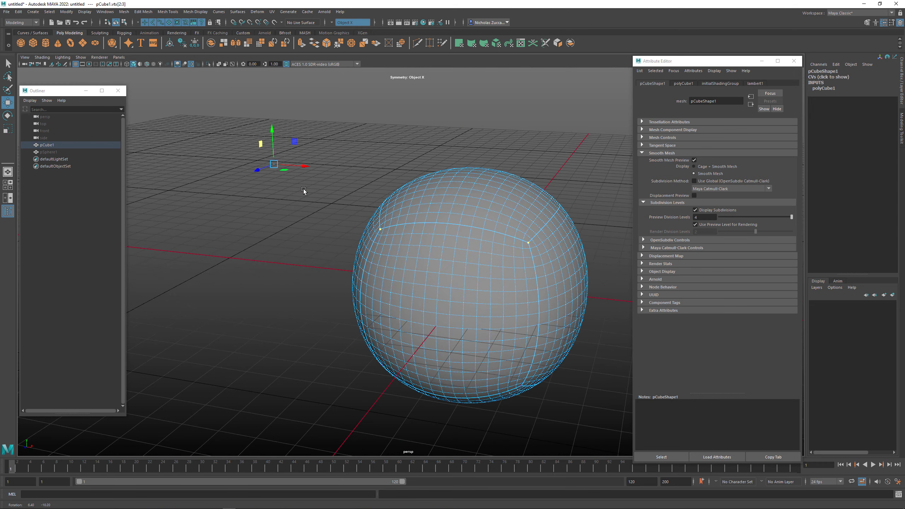
{"action": "key", "text": "1"}
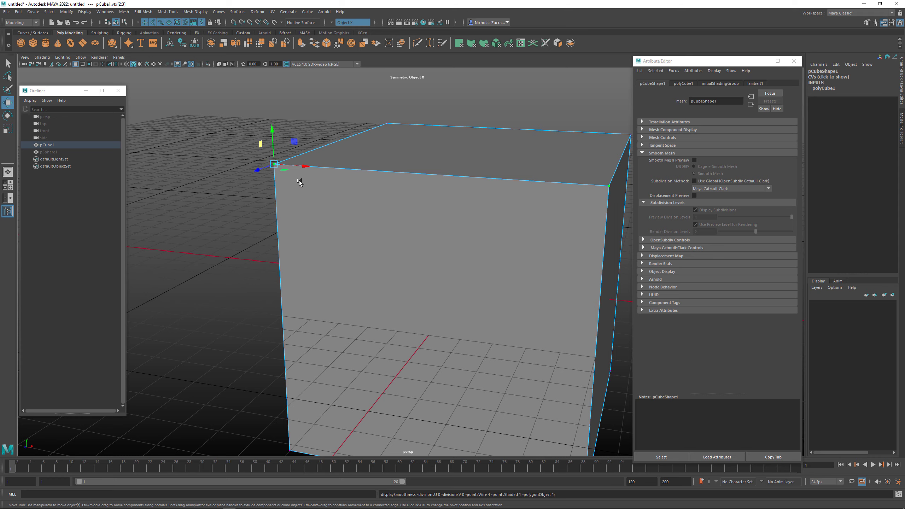
{"action": "key", "text": "3"}
{"action": "left_click_drag", "start_coordinate": [348, 189], "coordinate": [328, 220], "text": "alt"}
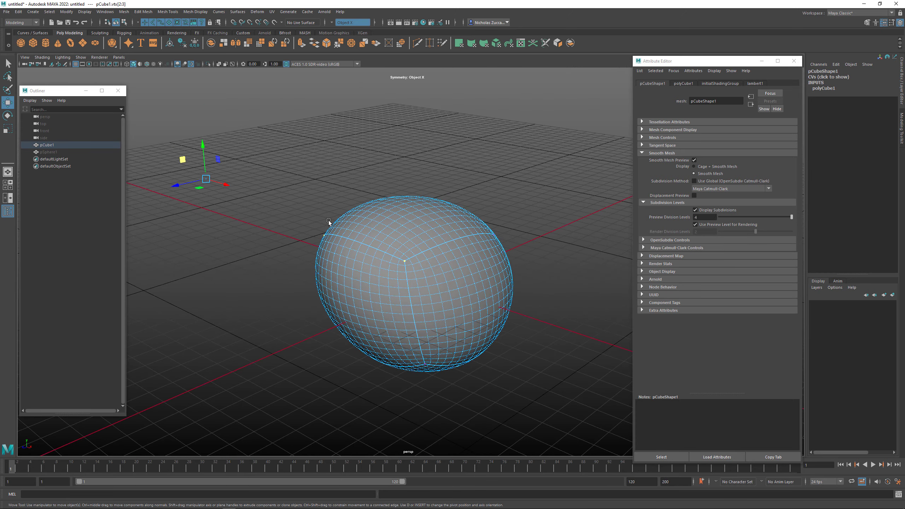
Select the smoothed cube's upper front edge and move it up along Y
{"action": "key", "text": "F10"}
{"action": "left_click", "coordinate": [361, 242]}
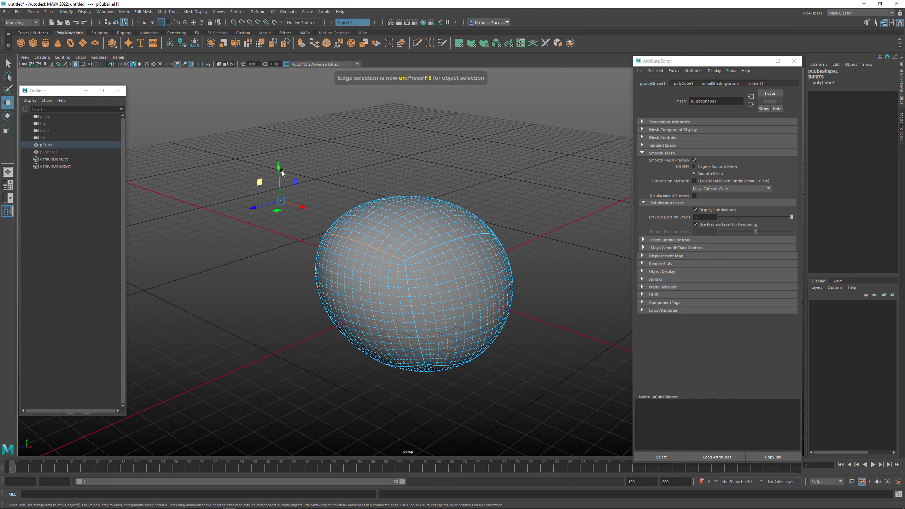
{"action": "left_click_drag", "start_coordinate": [279, 166], "coordinate": [276, 107]}
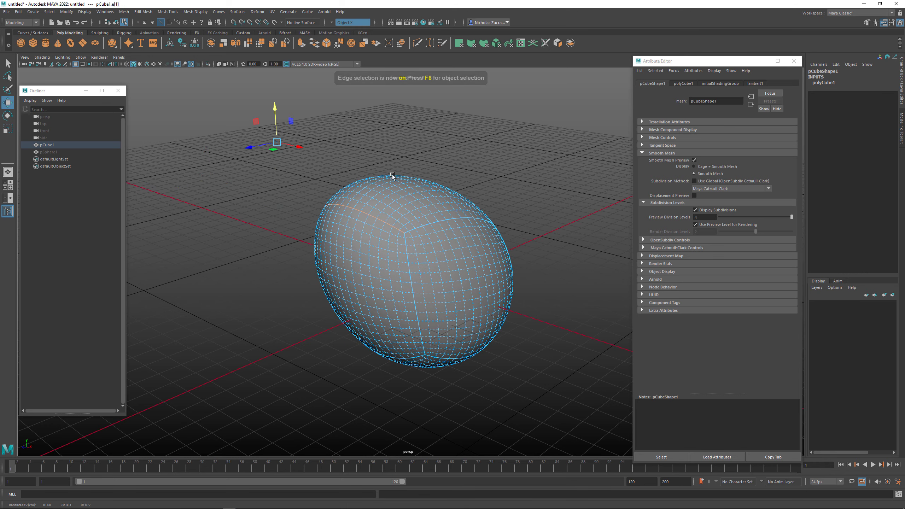
{"action": "left_click_drag", "start_coordinate": [394, 180], "coordinate": [374, 210], "text": "alt"}
Select the top face of the smoothed cube and try the Rotate and Move tools on it
{"action": "right_click", "coordinate": [418, 230]}
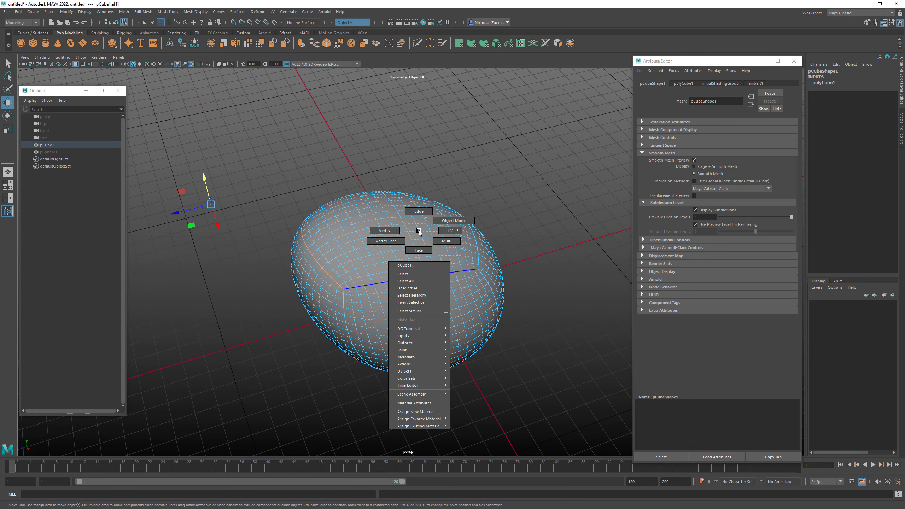
{"action": "left_click", "coordinate": [418, 249]}
{"action": "left_click", "coordinate": [385, 216]}
{"action": "left_click_drag", "start_coordinate": [413, 192], "coordinate": [349, 166], "text": "alt"}
{"action": "key", "text": "e"}
{"action": "key", "text": "w"}
{"action": "left_click_drag", "start_coordinate": [399, 157], "coordinate": [360, 186], "text": "alt"}
Undo the vertex, edge and face edits on the smoothed cube and return to object selection
{"action": "key", "text": "ctrl+z"}
{"action": "key", "text": "ctrl+z"}
{"action": "key", "text": "ctrl+z"}
{"action": "key", "text": "ctrl+z"}
{"action": "key", "text": "ctrl+z"}
{"action": "key", "text": "ctrl+z"}
{"action": "key", "text": "ctrl+z"}
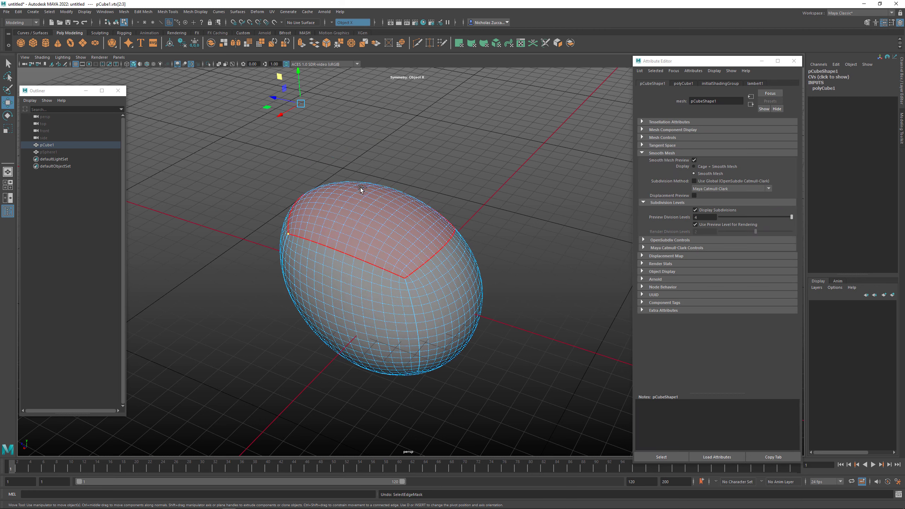
{"action": "left_click_drag", "start_coordinate": [331, 222], "coordinate": [362, 220], "text": "alt"}
{"action": "key", "text": "F8"}
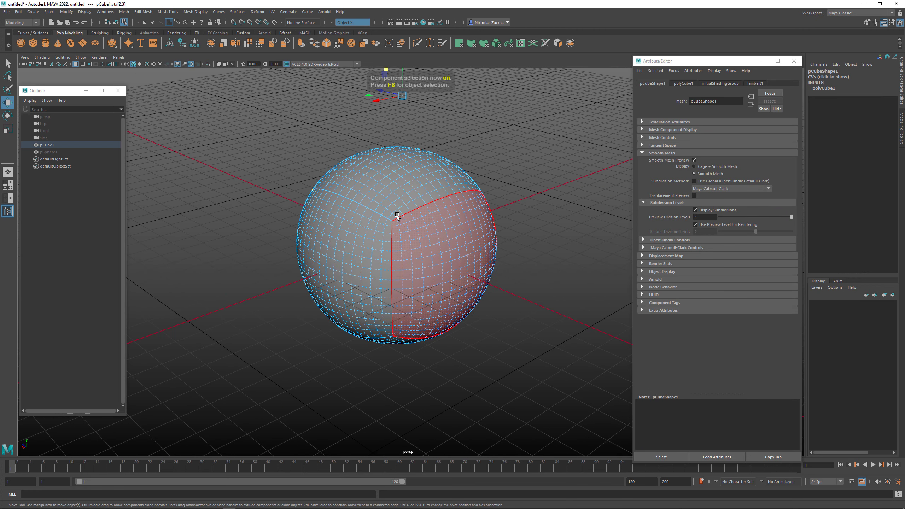
{"action": "key", "text": "F8"}
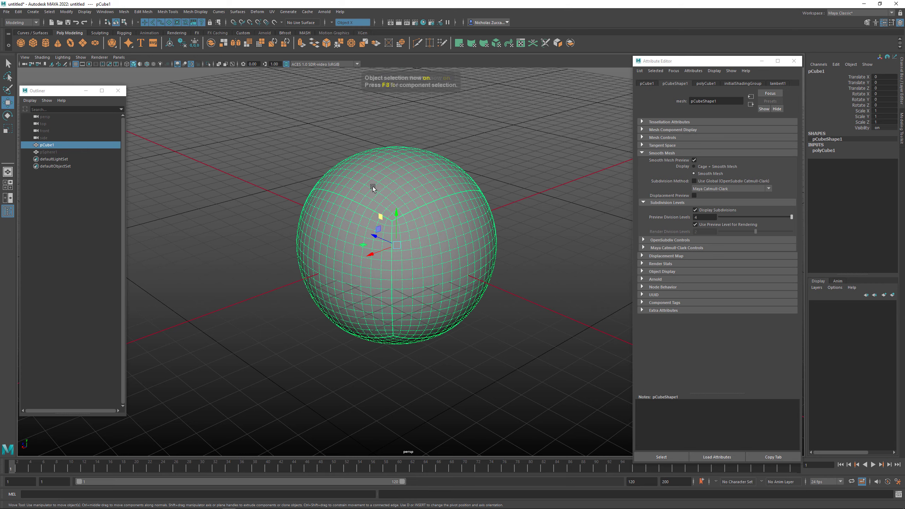
Convert the smooth mesh preview of pCube1 to polygons and reselect the converted mesh
{"action": "left_click", "coordinate": [289, 167]}
{"action": "right_click_drag", "start_coordinate": [297, 183], "coordinate": [401, 223], "text": "alt"}
{"action": "left_click", "coordinate": [402, 223]}
{"action": "left_click_drag", "start_coordinate": [401, 223], "coordinate": [383, 225], "text": "alt"}
{"action": "mouse_move", "coordinate": [383, 225]}
{"action": "right_mouse_down", "text": "alt"}
{"action": "mouse_move", "coordinate": [376, 210]}
{"action": "mouse_move", "coordinate": [375, 223]}
{"action": "right_mouse_up", "text": "alt"}
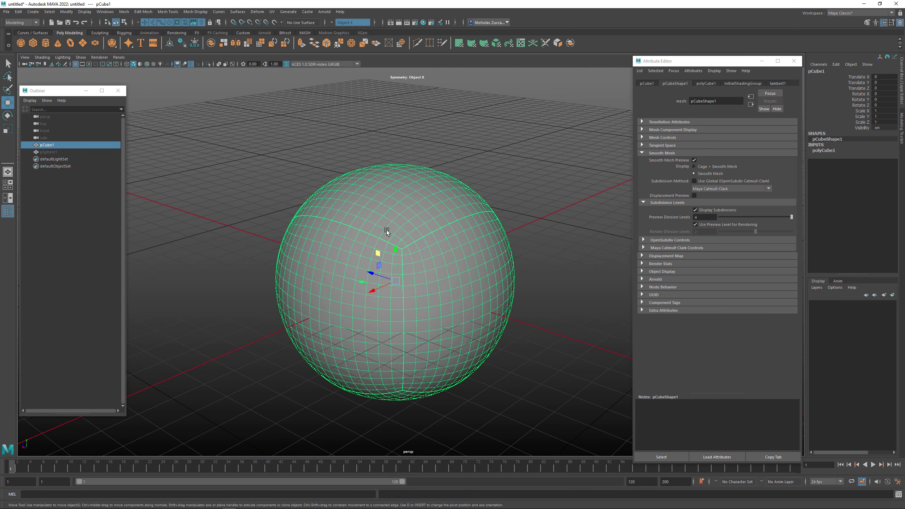
{"action": "left_click", "coordinate": [66, 11]}
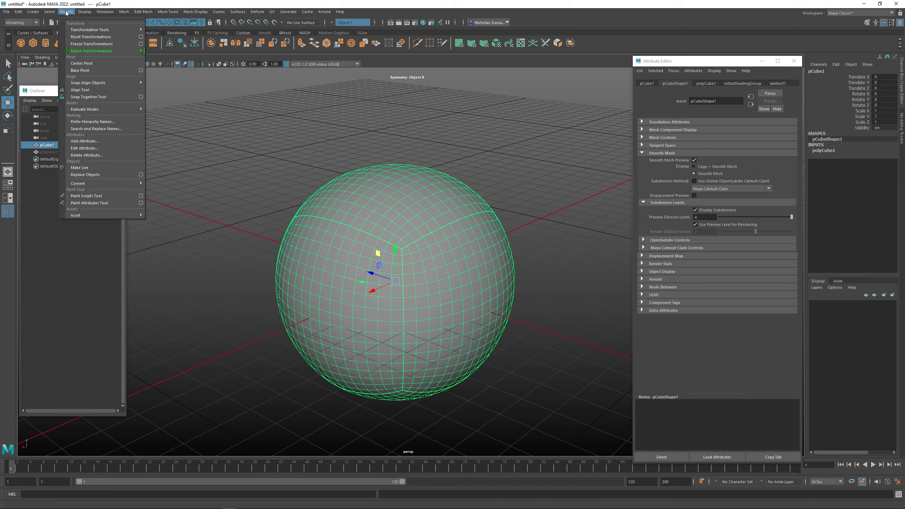
{"action": "mouse_move", "coordinate": [98, 185]}
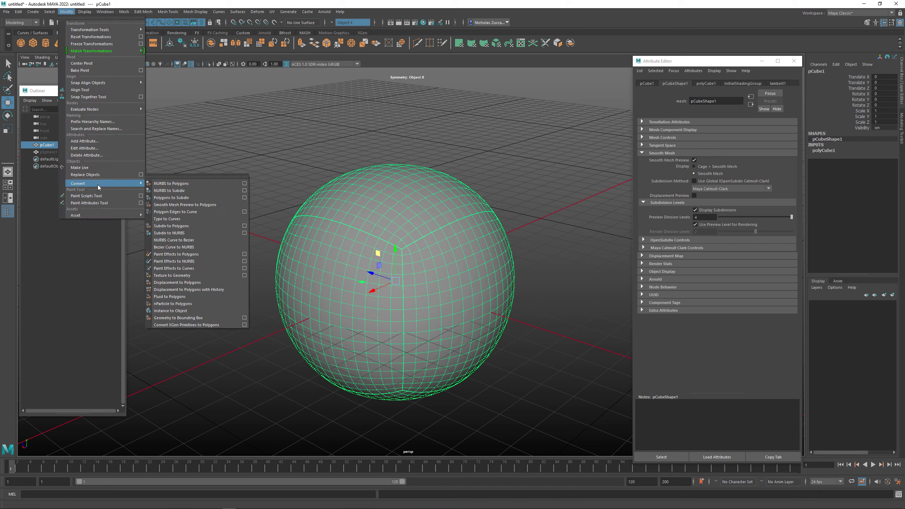
{"action": "left_click", "coordinate": [196, 205]}
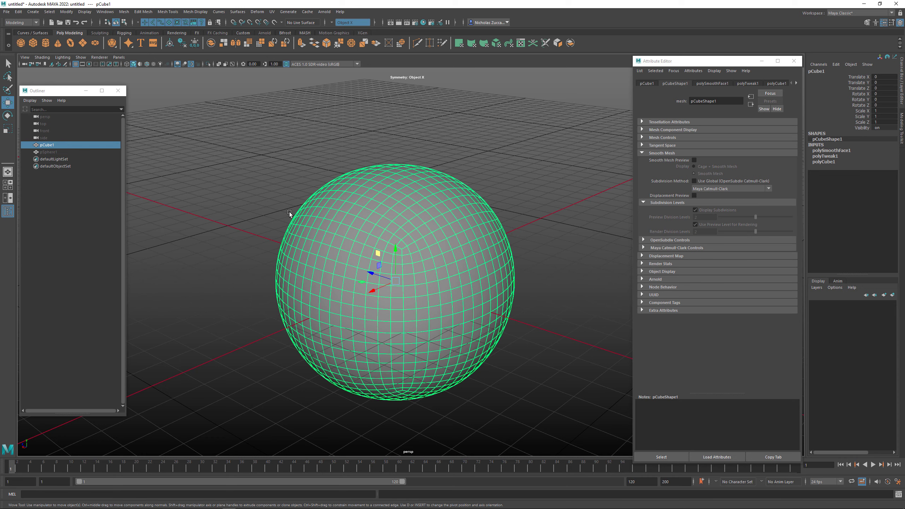
{"action": "left_click", "coordinate": [507, 195]}
{"action": "left_click", "coordinate": [425, 225]}
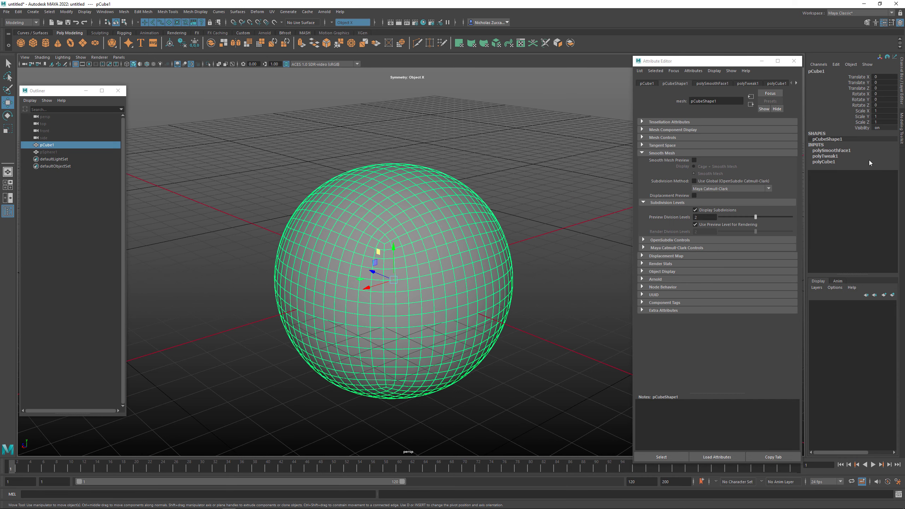
Expand the polySmoothFace1 input of pCube1 and set its Divisions to 1
{"action": "left_click", "coordinate": [846, 151]}
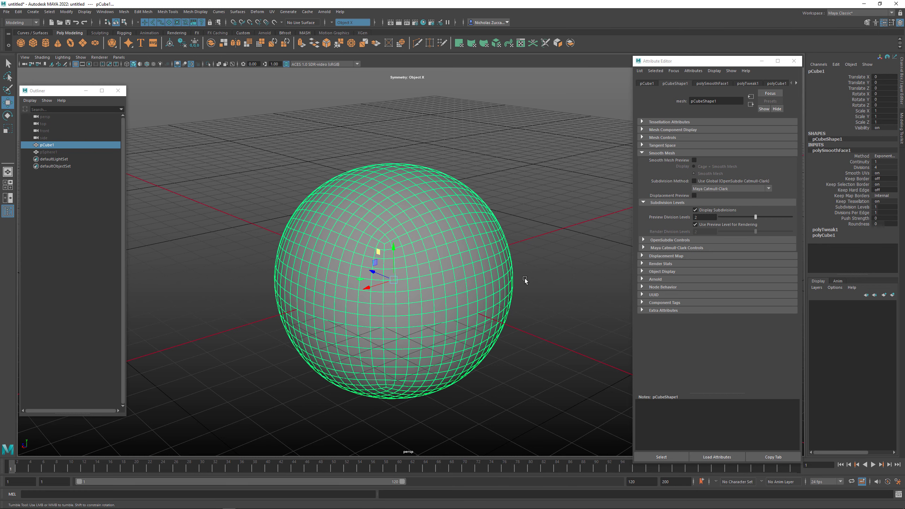
{"action": "left_click_drag", "start_coordinate": [525, 278], "coordinate": [529, 278], "text": "alt"}
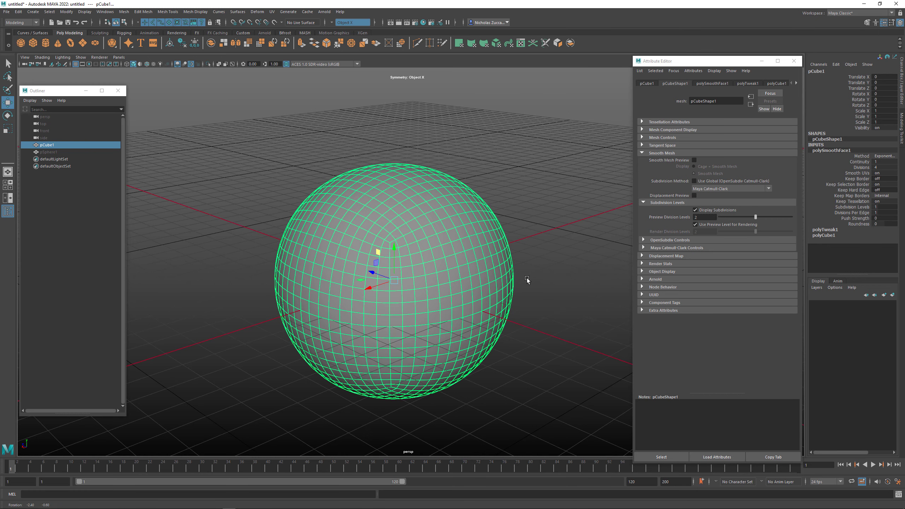
{"action": "double_click", "coordinate": [880, 166]}
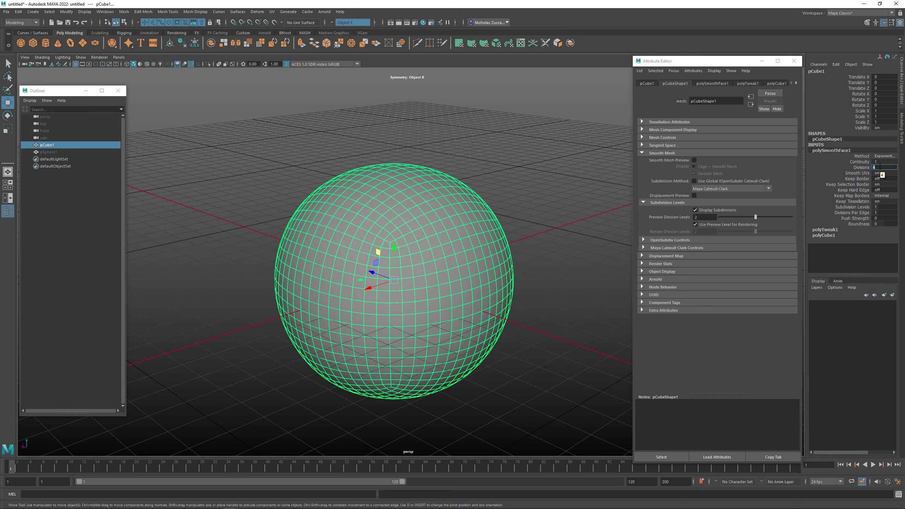
{"action": "type", "text": "1"}
{"action": "key", "text": "Return"}
{"action": "key", "text": "0"}
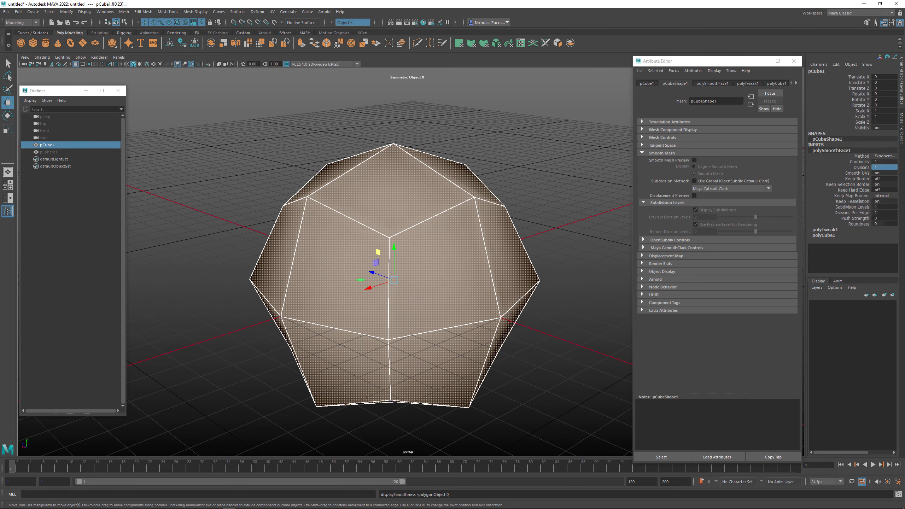
Try a Divisions value of 0 on polySmoothFace1, then return it to 1
{"action": "double_click", "coordinate": [887, 166]}
{"action": "type", "text": "0"}
{"action": "key", "text": "Return"}
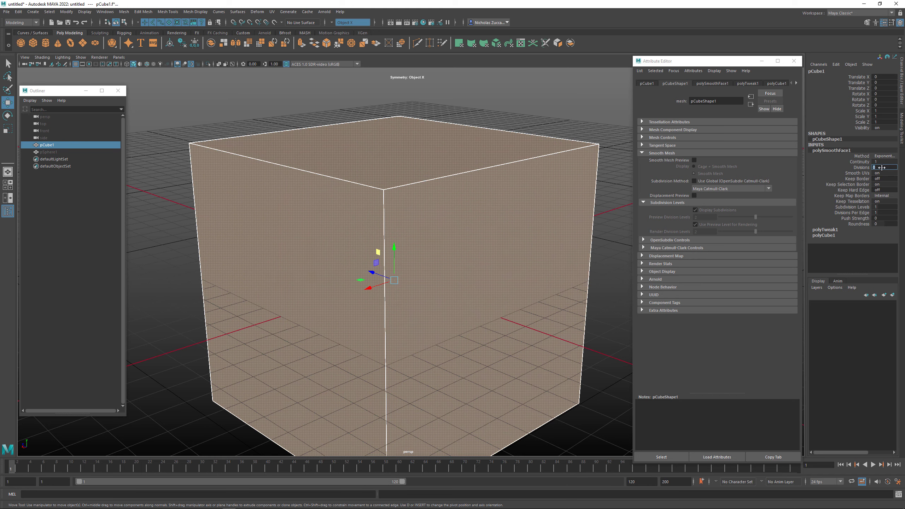
{"action": "key", "text": "Return"}
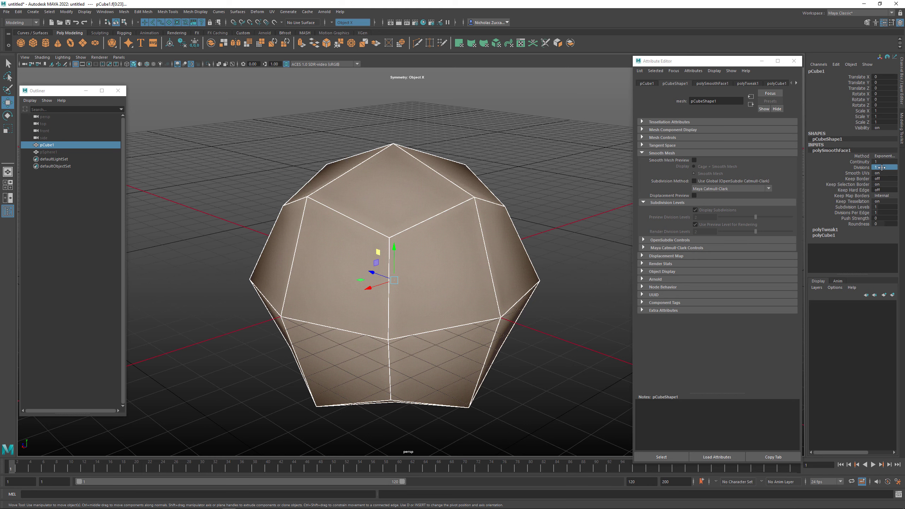
Set the Divisions of polySmoothFace1 to 4, reselect the mesh and return the viewport to shaded display
{"action": "key", "text": "4"}
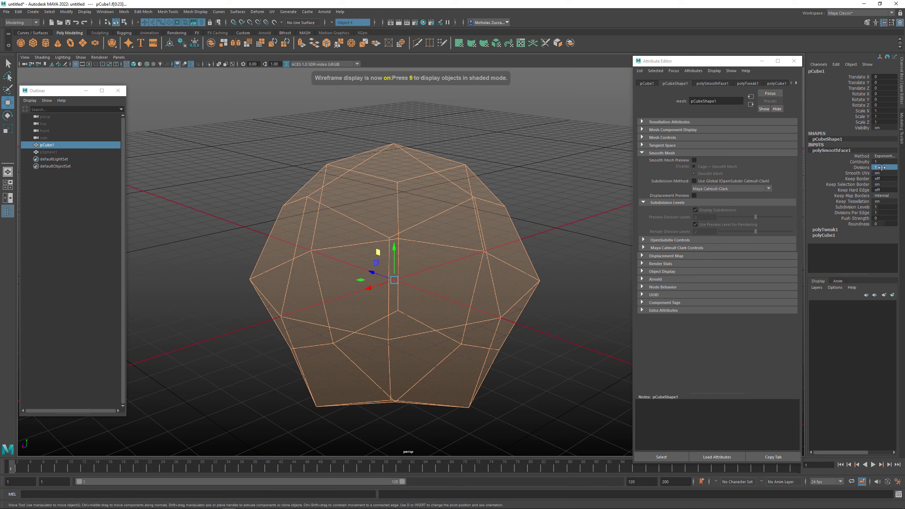
{"action": "double_click", "coordinate": [879, 167]}
{"action": "type", "text": "3"}
{"action": "key", "text": "Return"}
{"action": "left_click_drag", "start_coordinate": [497, 313], "coordinate": [522, 316], "text": "alt"}
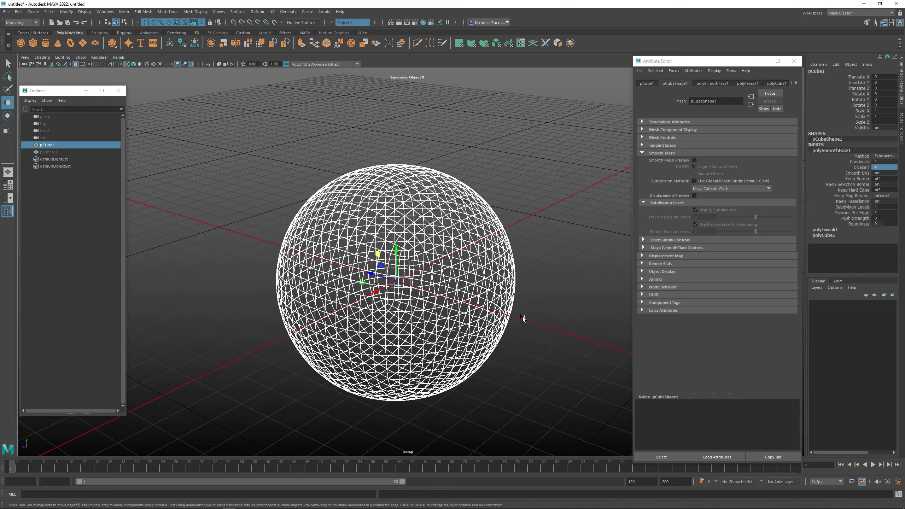
{"action": "left_click", "coordinate": [522, 317]}
{"action": "left_click", "coordinate": [435, 302]}
{"action": "key", "text": "5"}
{"action": "left_click_drag", "start_coordinate": [445, 296], "coordinate": [442, 294], "text": "alt"}
{"action": "right_click_drag", "start_coordinate": [443, 294], "coordinate": [485, 311], "text": "alt"}
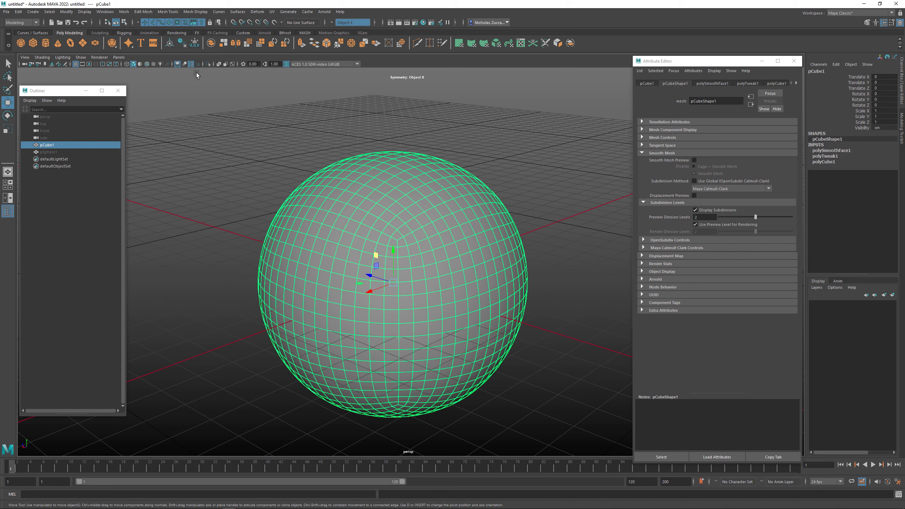
Delete the construction history of pCube1 and deselect it
{"action": "left_click", "coordinate": [17, 12]}
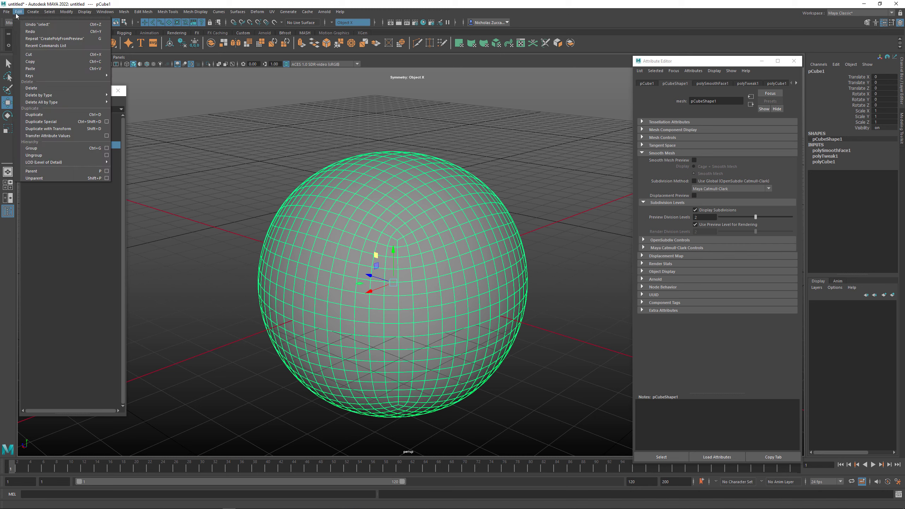
{"action": "mouse_move", "coordinate": [74, 94]}
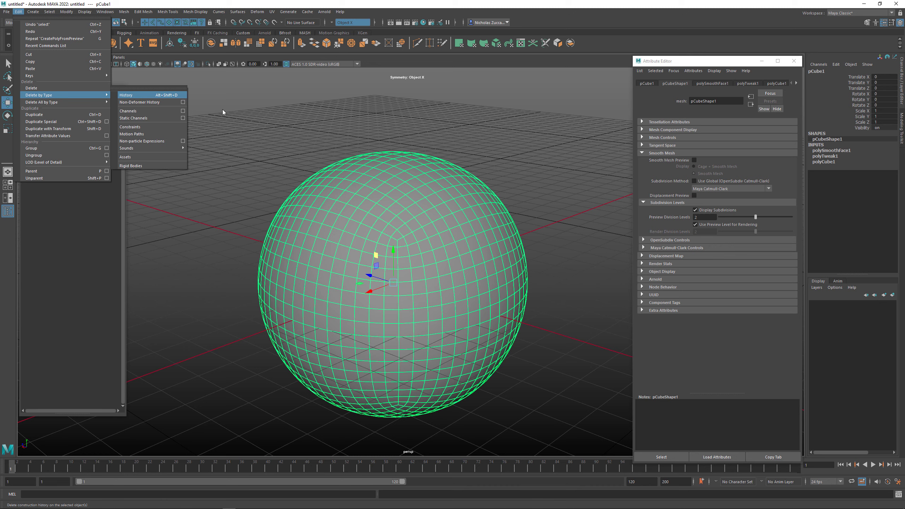
{"action": "left_click", "coordinate": [149, 96]}
{"action": "left_click_drag", "start_coordinate": [369, 159], "coordinate": [344, 161], "text": "alt"}
{"action": "left_click", "coordinate": [331, 149]}
Select the hidden pSphere1 and make it visible
{"action": "left_click", "coordinate": [52, 152]}
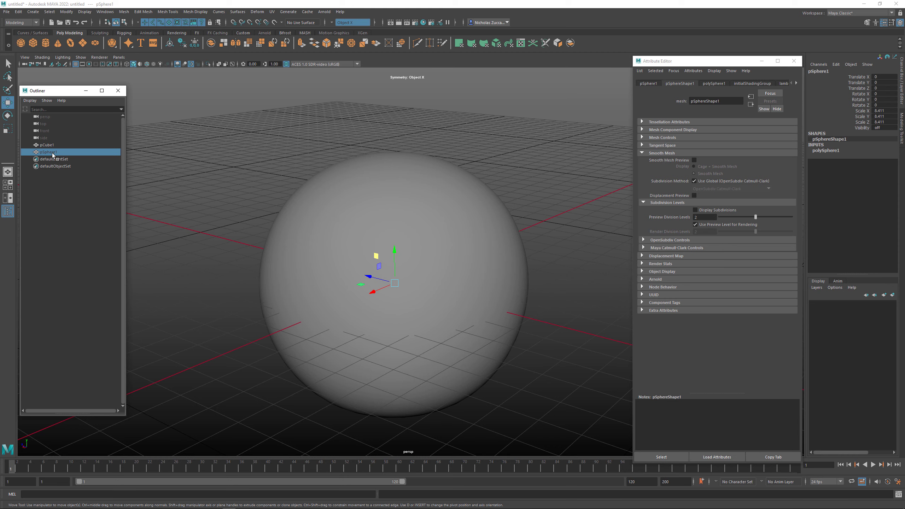
{"action": "key", "text": "shift+h"}
{"action": "left_click_drag", "start_coordinate": [184, 195], "coordinate": [184, 198], "text": "alt"}
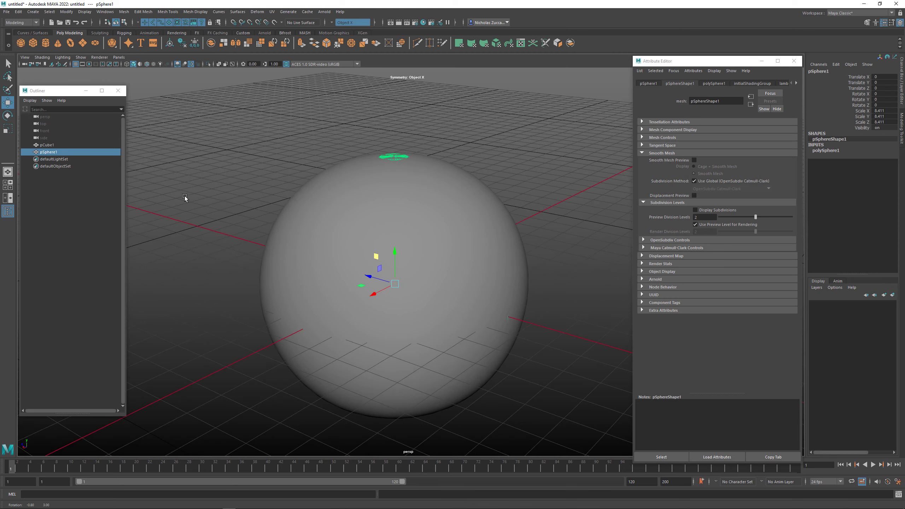
{"action": "left_click", "coordinate": [84, 12]}
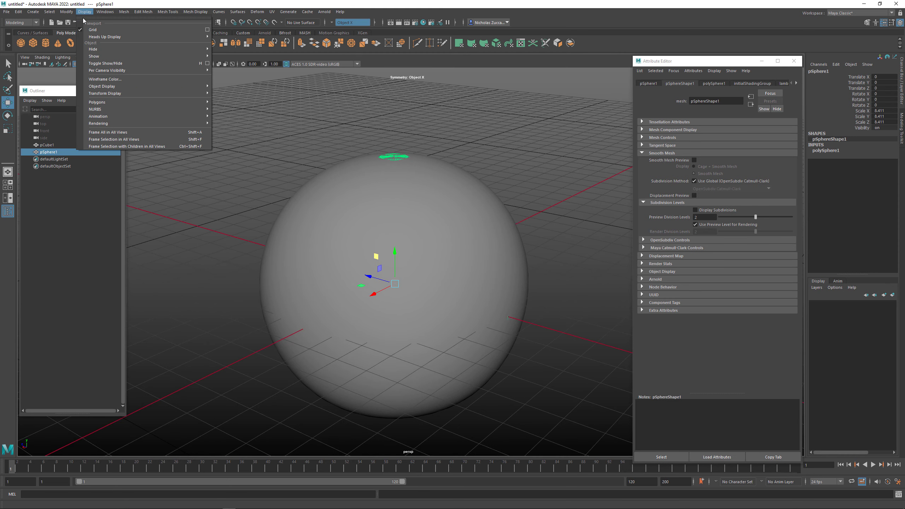
{"action": "mouse_move", "coordinate": [88, 56]}
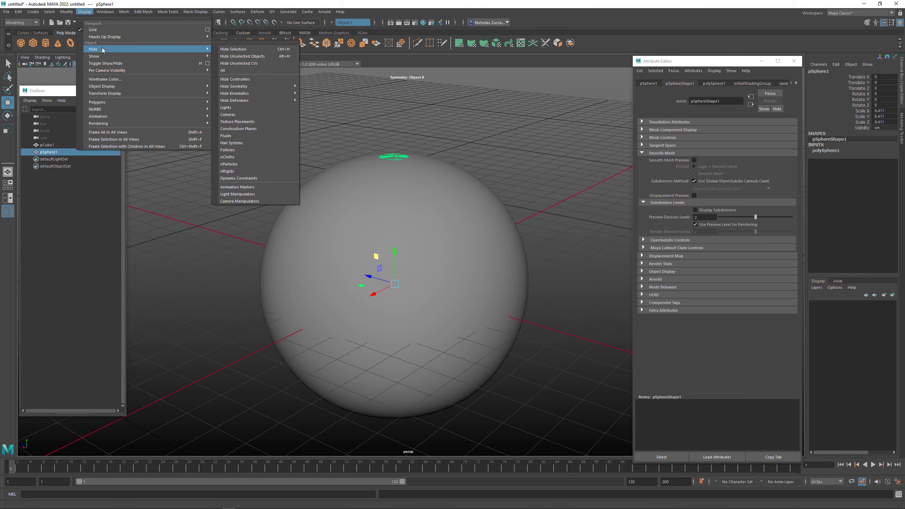
{"action": "left_click", "coordinate": [426, 111]}
{"action": "left_click_drag", "start_coordinate": [427, 110], "coordinate": [417, 128], "text": "alt"}
{"action": "left_click_drag", "start_coordinate": [322, 147], "coordinate": [310, 149], "text": "alt"}
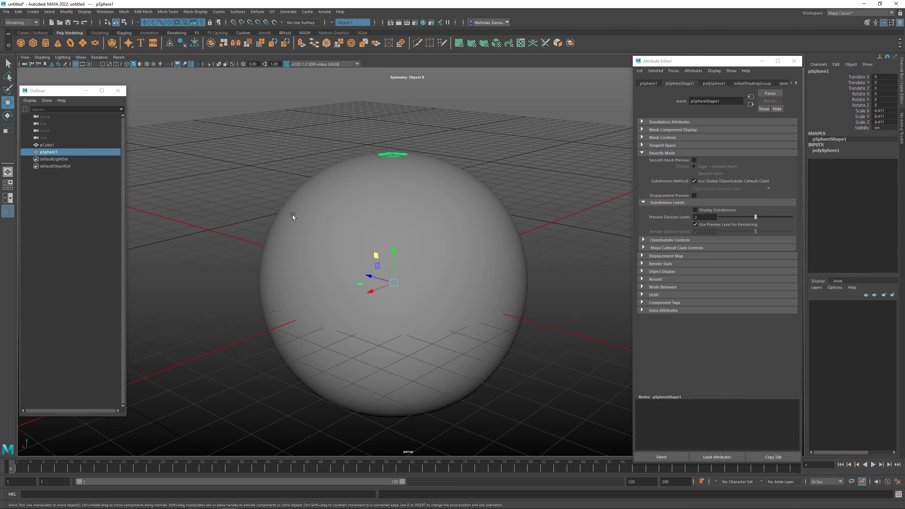
Select pCube1 followed by pSphere1, open the Transfer Attributes options and move the dialog clear of the meshes
{"action": "left_click", "coordinate": [288, 212]}
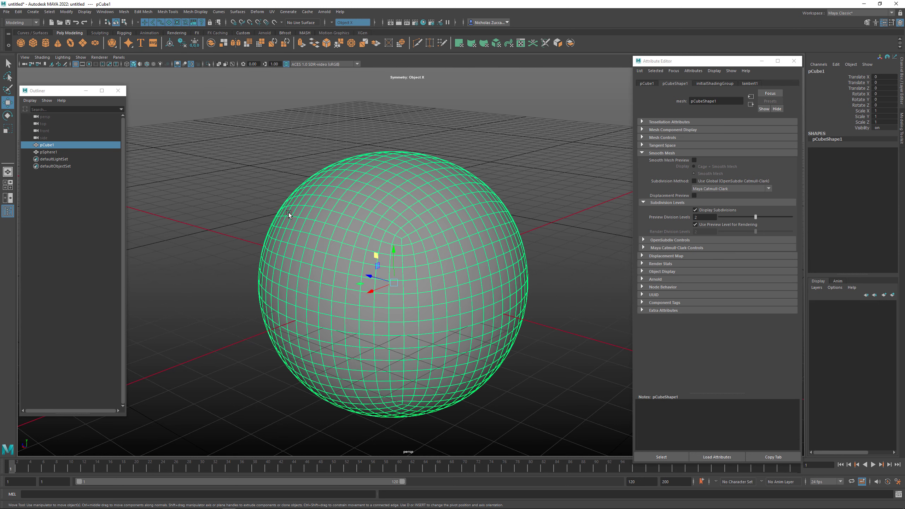
{"action": "left_click", "coordinate": [51, 152], "text": "ctrl"}
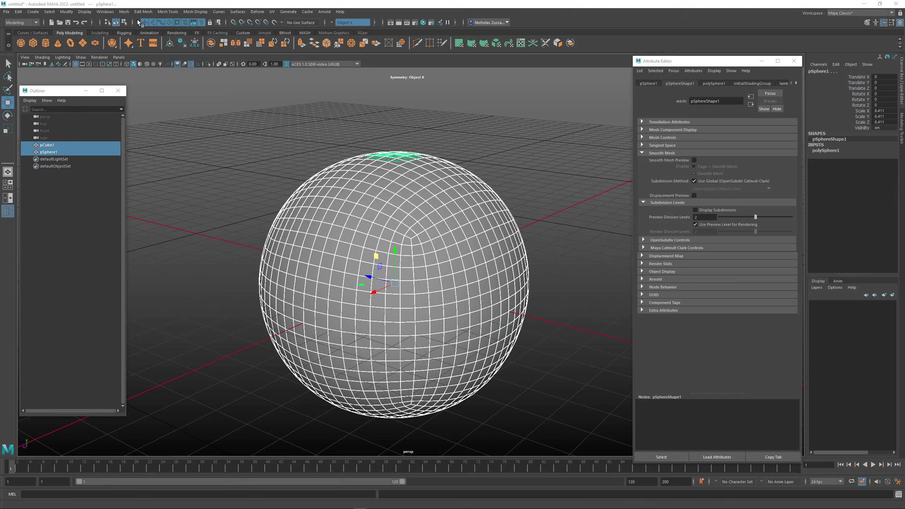
{"action": "left_click", "coordinate": [124, 11]}
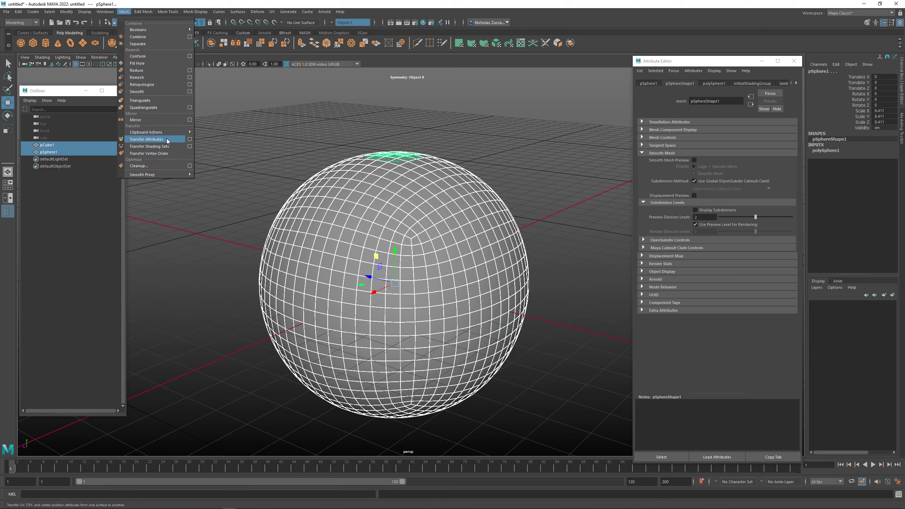
{"action": "left_click", "coordinate": [189, 139]}
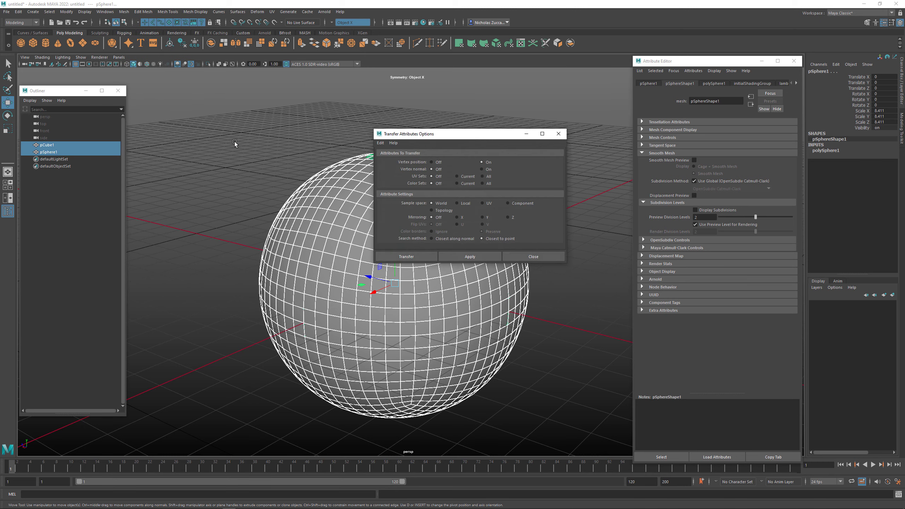
{"action": "left_click_drag", "start_coordinate": [434, 139], "coordinate": [563, 153]}
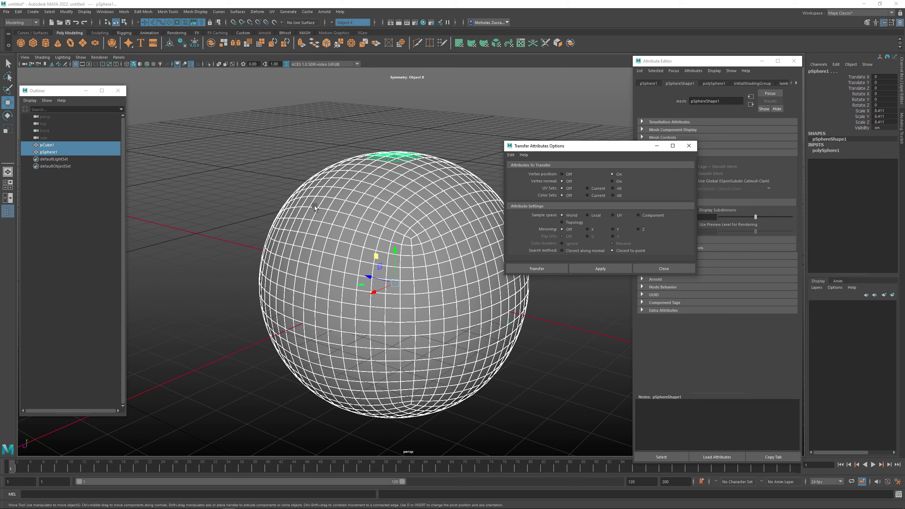
Try transferring the vertex positions of pCube1 onto pSphere1 in world space, then undo the transfer
{"action": "left_click_drag", "start_coordinate": [329, 214], "coordinate": [301, 220], "text": "alt"}
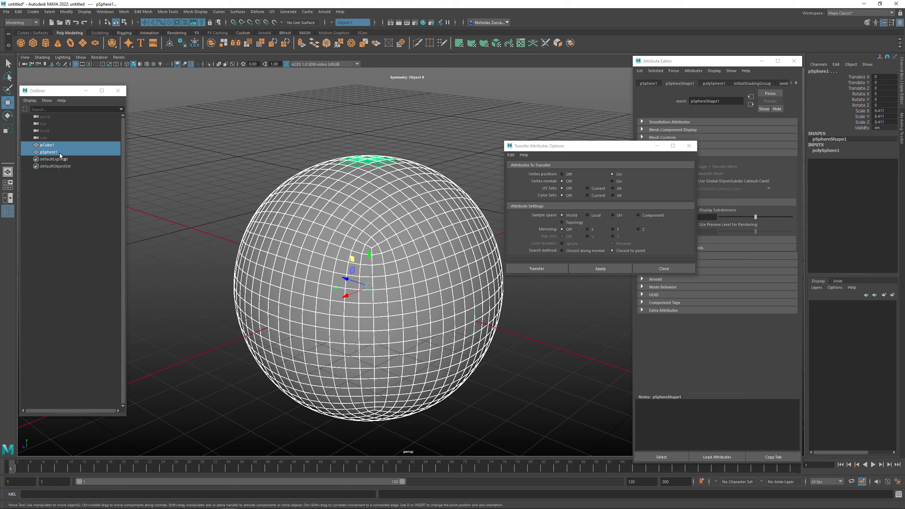
{"action": "left_click", "coordinate": [602, 268]}
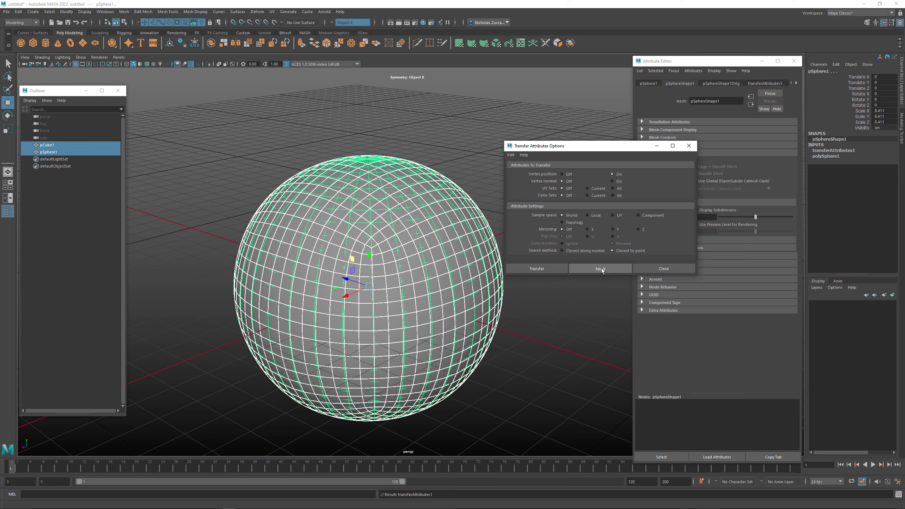
{"action": "key", "text": "ctrl+z"}
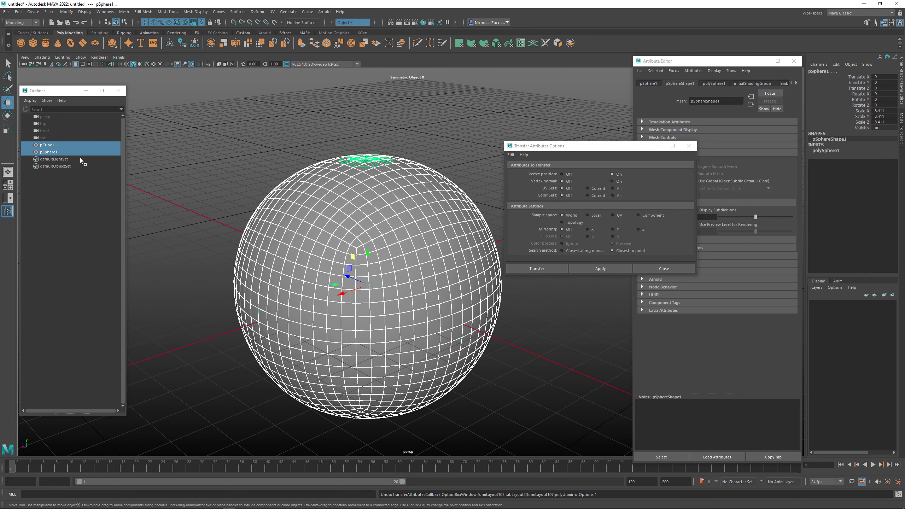
Select pSphere1 first and add pCube1, transfer the sphere's vertex positions onto the cube, undo and repeat the transfer, then select only pCube1
{"action": "left_click", "coordinate": [55, 153]}
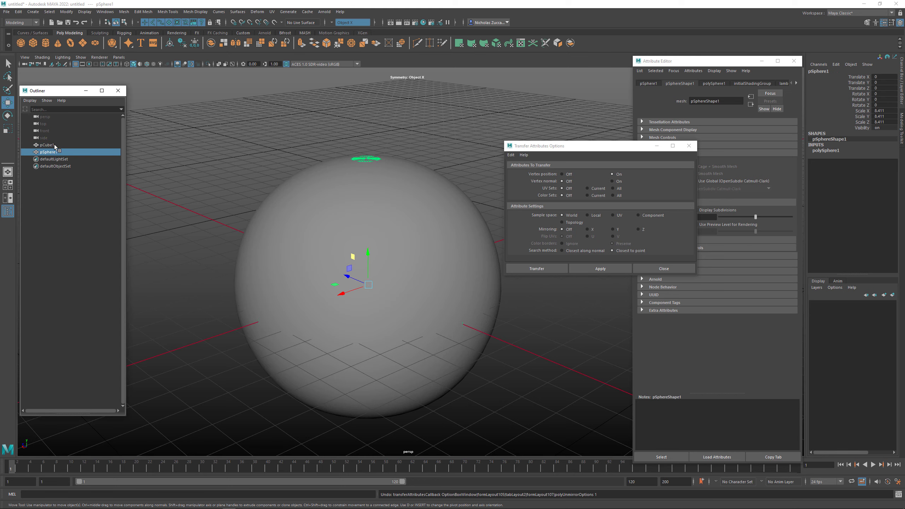
{"action": "left_click", "coordinate": [54, 144], "text": "ctrl"}
{"action": "left_click", "coordinate": [578, 269]}
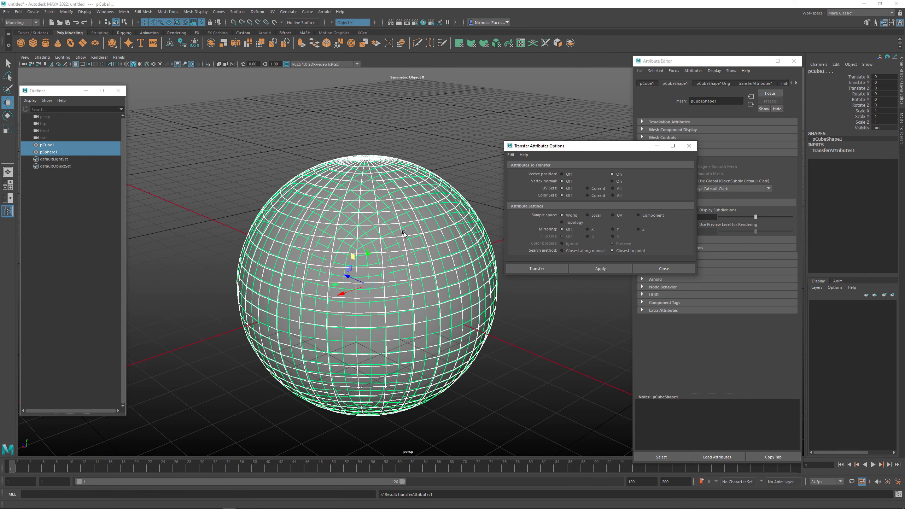
{"action": "key", "text": "ctrl+z"}
{"action": "key", "text": "ctrl+z"}
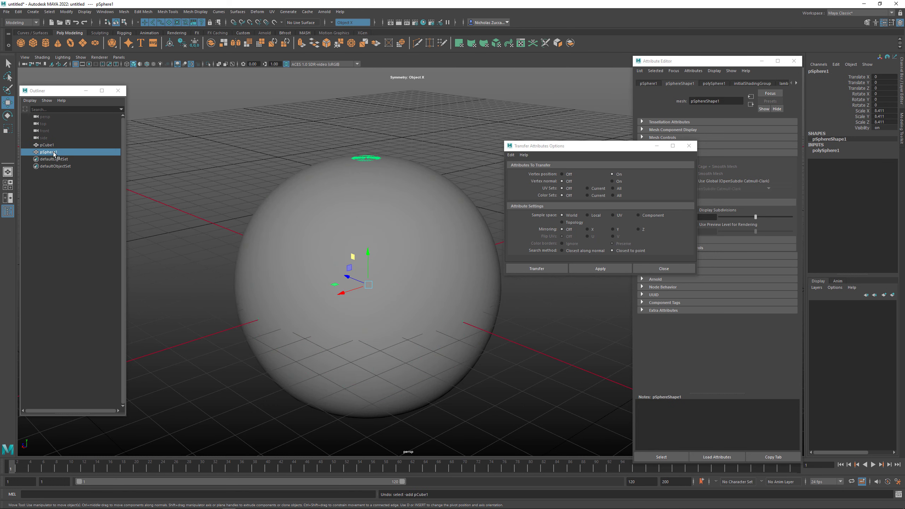
{"action": "left_click", "coordinate": [50, 145], "text": "ctrl"}
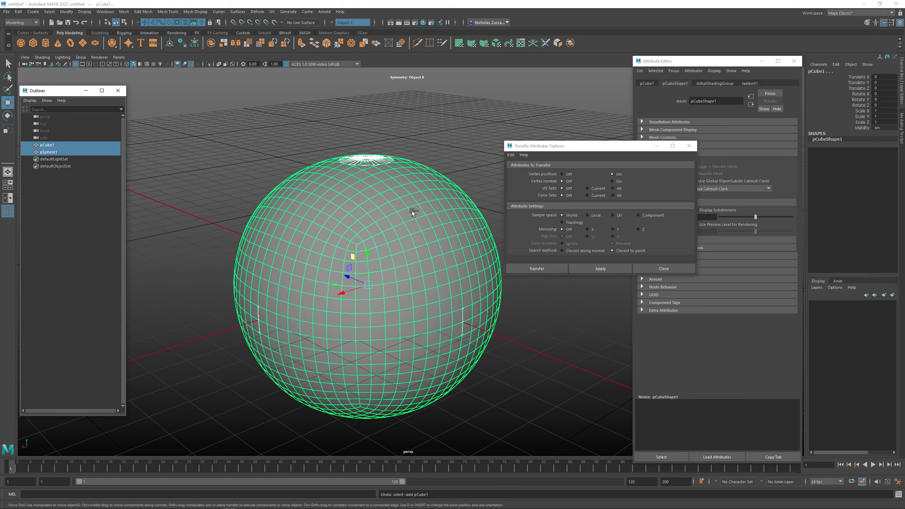
{"action": "left_click", "coordinate": [588, 269]}
{"action": "left_click_drag", "start_coordinate": [435, 244], "coordinate": [436, 240], "text": "alt"}
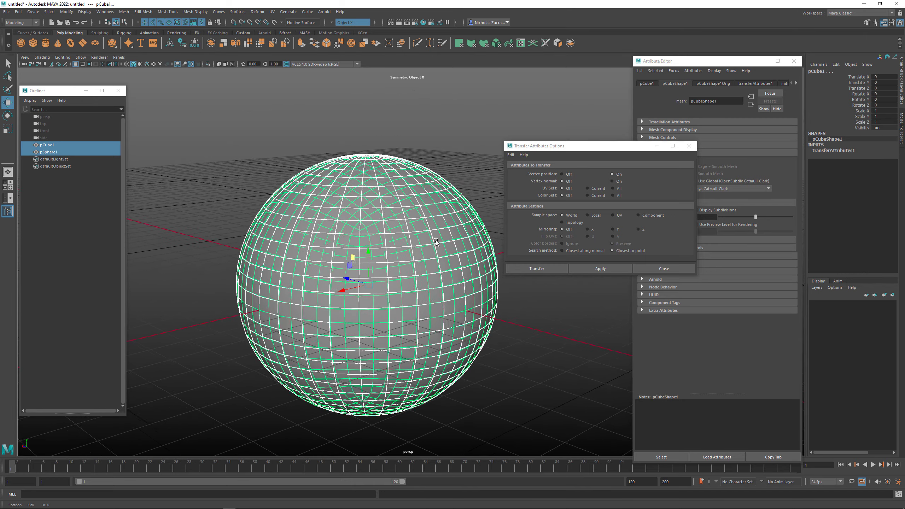
{"action": "left_click", "coordinate": [52, 144]}
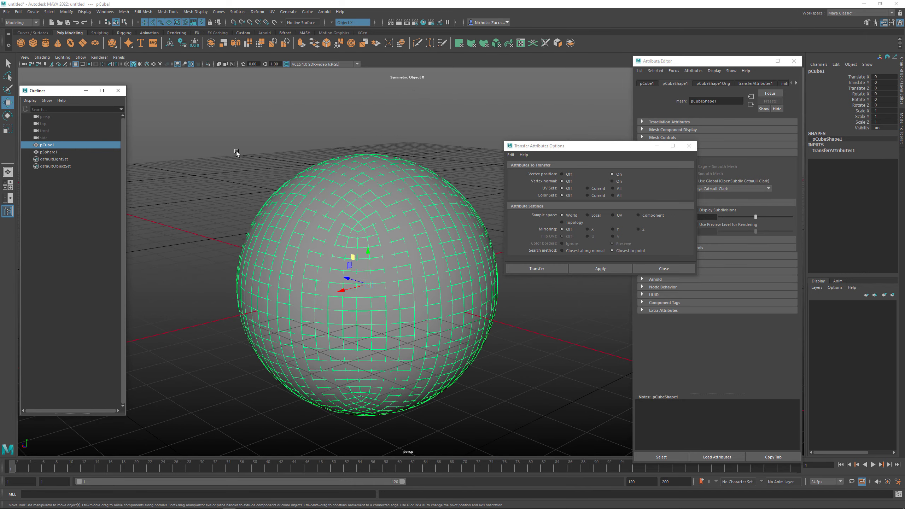
Delete the construction history of pCube1 and move it about 92 units along Z, clear of pSphere1
{"action": "left_click_drag", "start_coordinate": [236, 151], "coordinate": [288, 173], "text": "alt"}
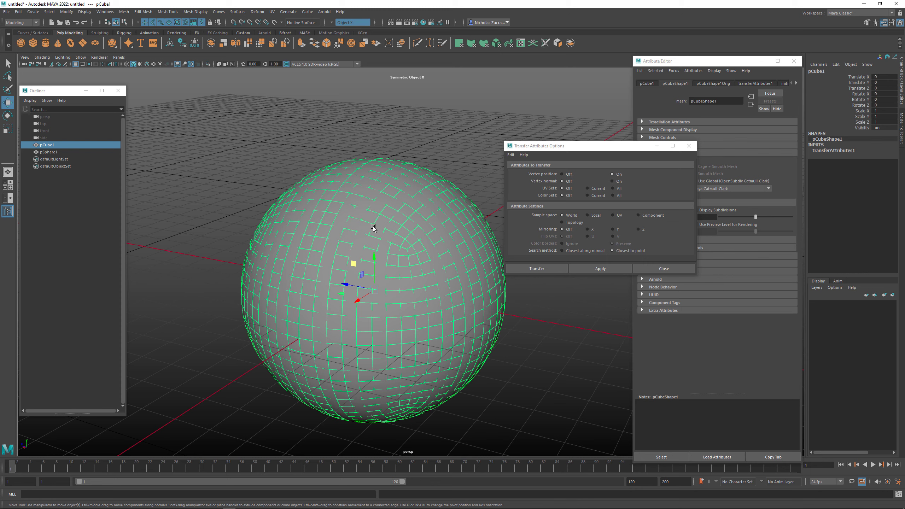
{"action": "key", "text": "alt+shift+d"}
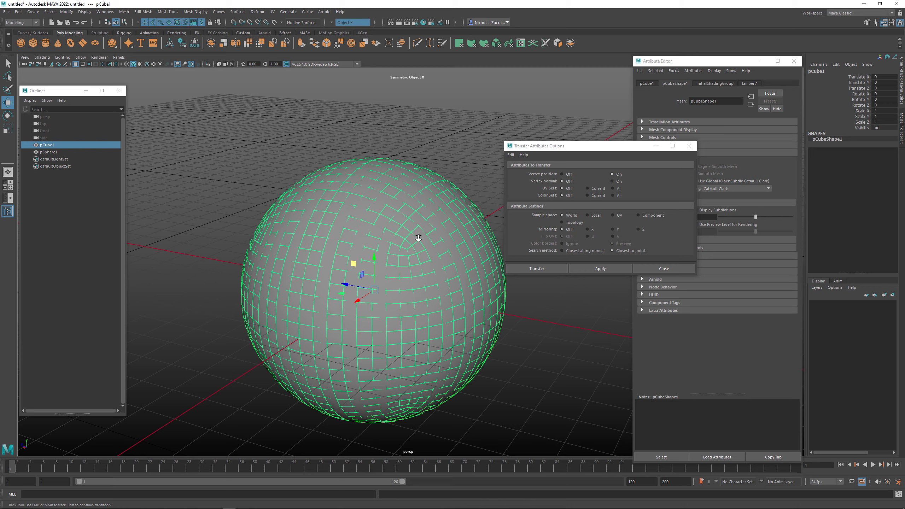
{"action": "left_click_drag", "start_coordinate": [418, 239], "coordinate": [346, 232], "text": "alt"}
{"action": "left_click_drag", "start_coordinate": [370, 287], "coordinate": [216, 241]}
{"action": "middle_click_drag", "start_coordinate": [291, 228], "coordinate": [346, 226], "text": "alt"}
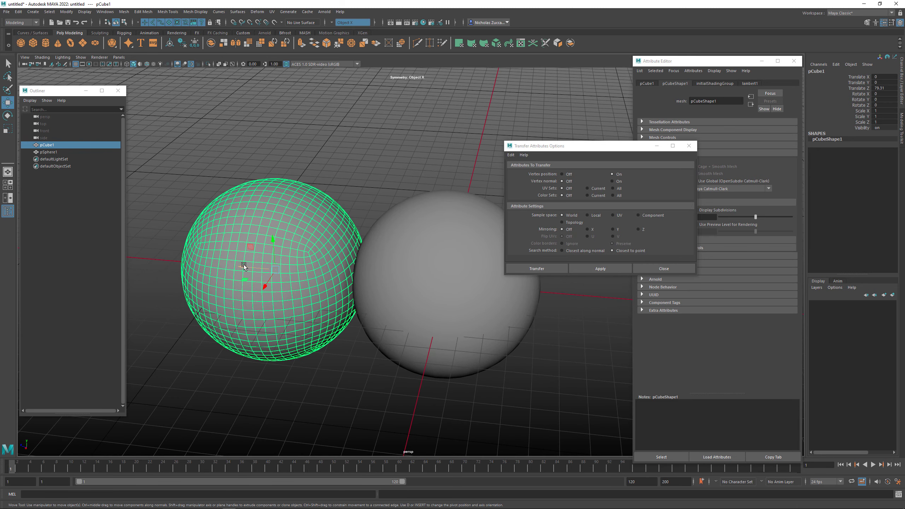
Add pSphere1 to the selection and examine the edges converging at its pole against the cube-based topology of pCube1
{"action": "left_click", "coordinate": [406, 285], "text": "shift"}
{"action": "left_click_drag", "start_coordinate": [406, 285], "coordinate": [334, 238], "text": "alt"}
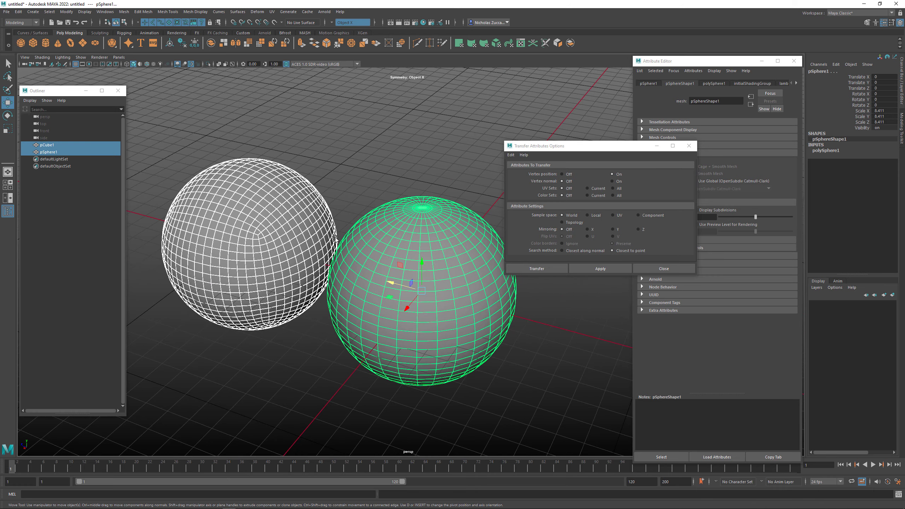
{"action": "left_click_drag", "start_coordinate": [322, 270], "coordinate": [286, 258], "text": "alt"}
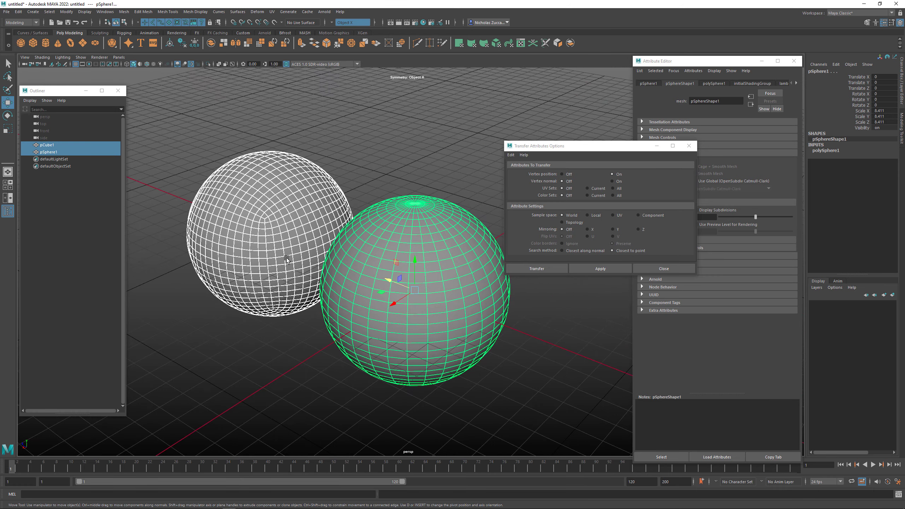
{"action": "left_click_drag", "start_coordinate": [371, 222], "coordinate": [438, 208], "text": "alt"}
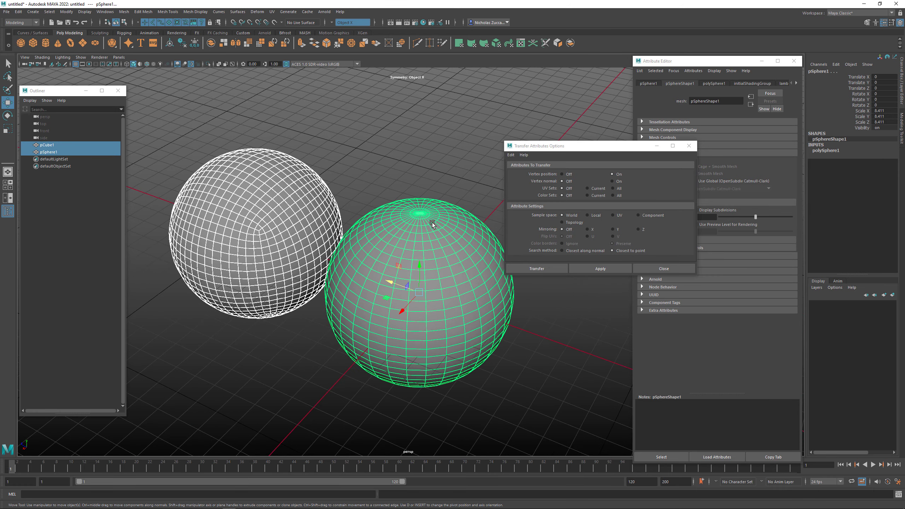
{"action": "right_click_drag", "start_coordinate": [420, 212], "coordinate": [469, 210], "text": "alt"}
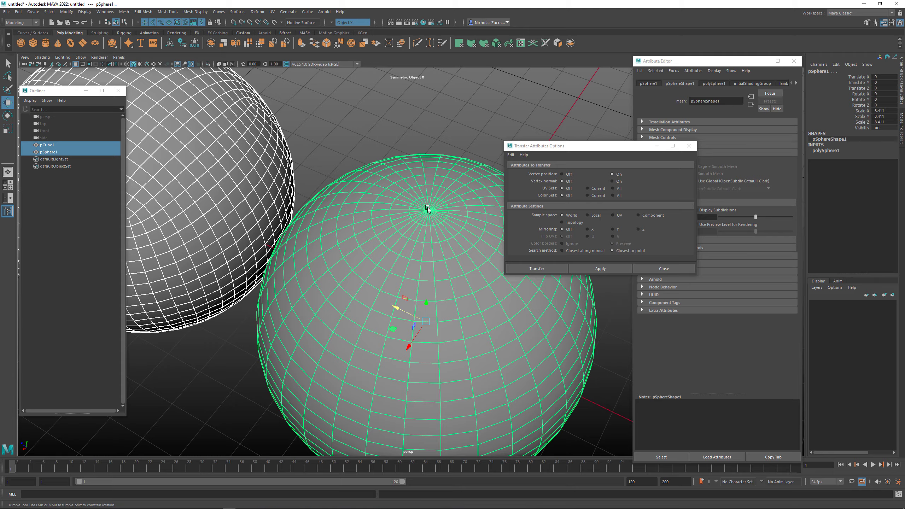
{"action": "left_click_drag", "start_coordinate": [427, 209], "coordinate": [444, 228], "text": "alt"}
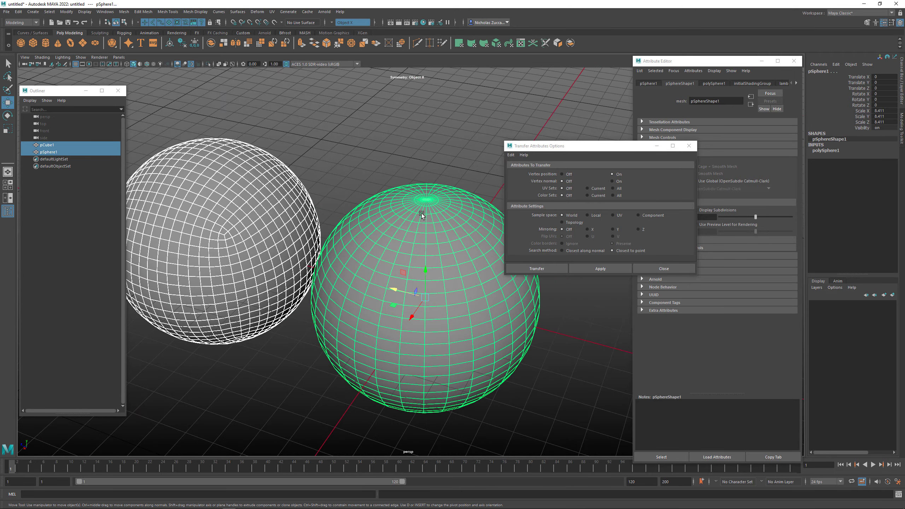
{"action": "left_click_drag", "start_coordinate": [414, 208], "coordinate": [324, 219], "text": "alt"}
Reselect pCube1, inspect its quad layout, add pSphere1 and compare the two wireframes from several angles
{"action": "left_click", "coordinate": [389, 201]}
{"action": "left_click", "coordinate": [319, 215]}
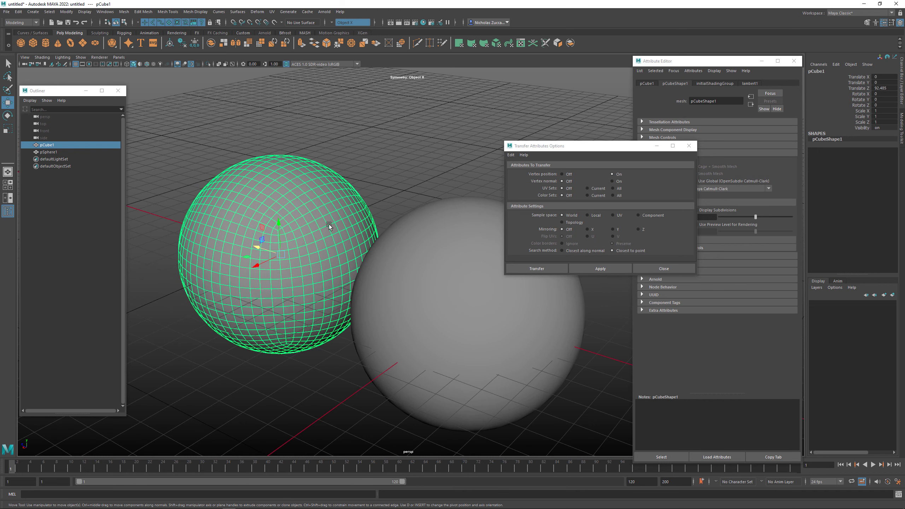
{"action": "left_click_drag", "start_coordinate": [325, 201], "coordinate": [340, 205], "text": "alt"}
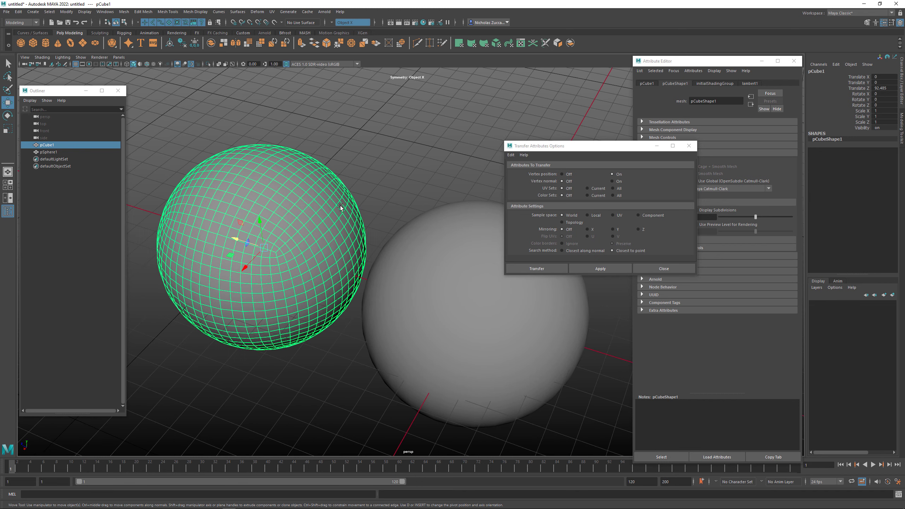
{"action": "left_click", "coordinate": [445, 268], "text": "shift"}
{"action": "left_click_drag", "start_coordinate": [445, 269], "coordinate": [388, 230], "text": "alt"}
{"action": "right_click_drag", "start_coordinate": [388, 231], "coordinate": [378, 225], "text": "alt"}
{"action": "mouse_move", "coordinate": [401, 226]}
{"action": "left_mouse_down", "text": "alt"}
{"action": "mouse_move", "coordinate": [394, 232]}
{"action": "mouse_move", "coordinate": [385, 222]}
{"action": "mouse_move", "coordinate": [400, 215]}
{"action": "left_mouse_up", "text": "alt"}
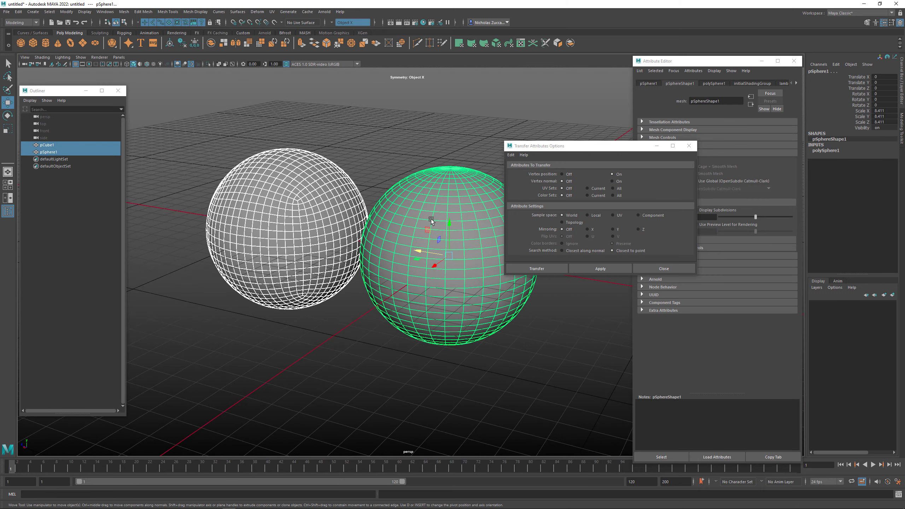
Select only pSphere1 and delete it
{"action": "left_click", "coordinate": [305, 191]}
{"action": "left_click", "coordinate": [462, 243]}
{"action": "key", "text": "Delete"}
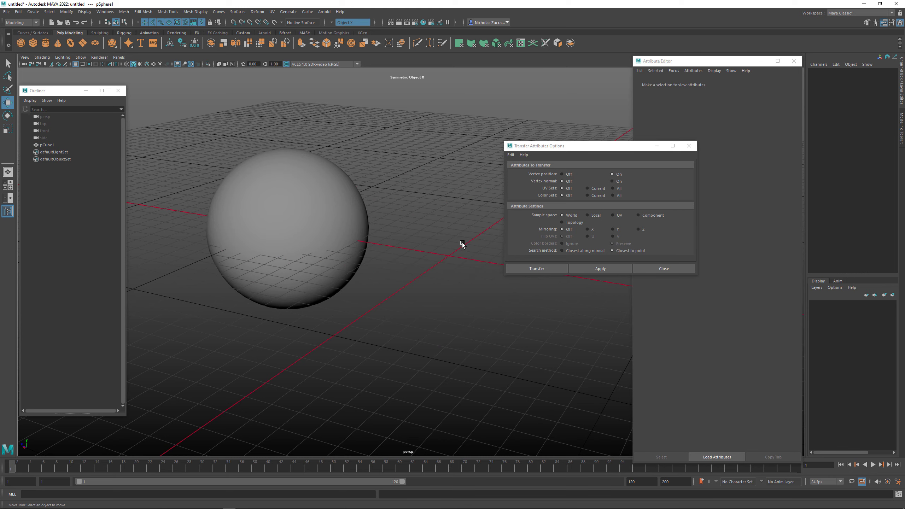
Select pCube1 and set its Translate Z to 0
{"action": "left_click", "coordinate": [313, 217]}
{"action": "left_click", "coordinate": [882, 88]}
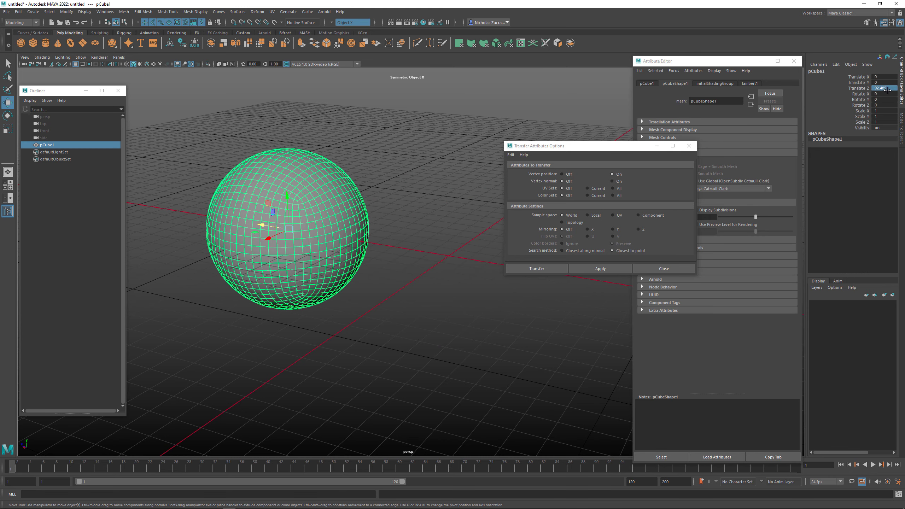
{"action": "type", "text": "0"}
{"action": "key", "text": "Return"}
{"action": "left_click_drag", "start_coordinate": [408, 297], "coordinate": [450, 257], "text": "alt"}
{"action": "right_click_drag", "start_coordinate": [450, 257], "coordinate": [507, 302], "text": "alt"}
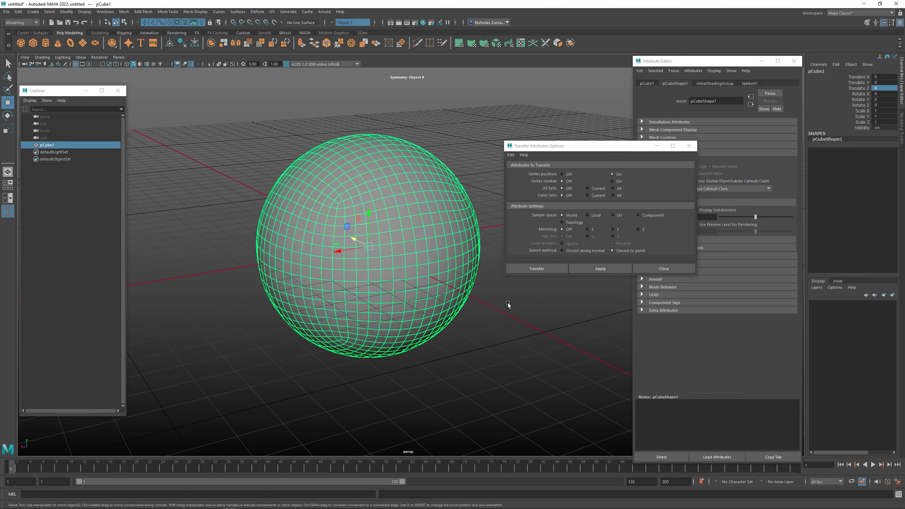
{"action": "left_click_drag", "start_coordinate": [385, 207], "coordinate": [394, 201], "text": "alt"}
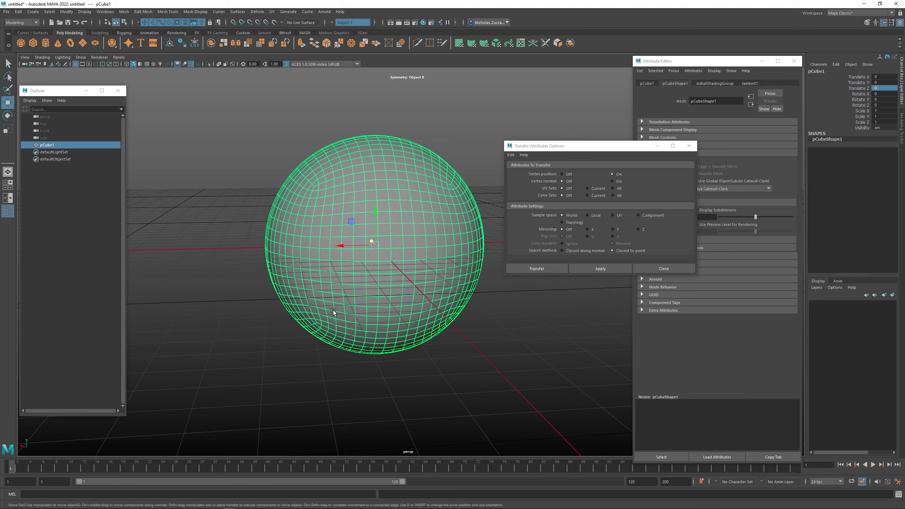
Switch pCube1 to vertex mode, select the patch of vertices around its lower front corner and enable Soft Select
{"action": "right_click_drag", "start_coordinate": [333, 309], "coordinate": [297, 303]}
{"action": "left_click_drag", "start_coordinate": [327, 320], "coordinate": [353, 348], "text": "alt"}
{"action": "left_click_drag", "start_coordinate": [250, 287], "coordinate": [307, 304]}
{"action": "key", "text": "b"}
{"action": "key", "text": "b"}
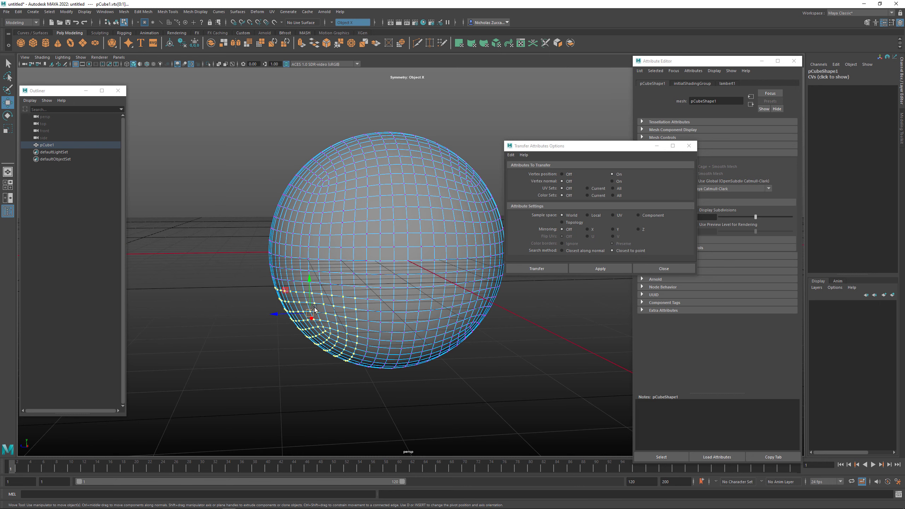
{"action": "key", "text": "b"}
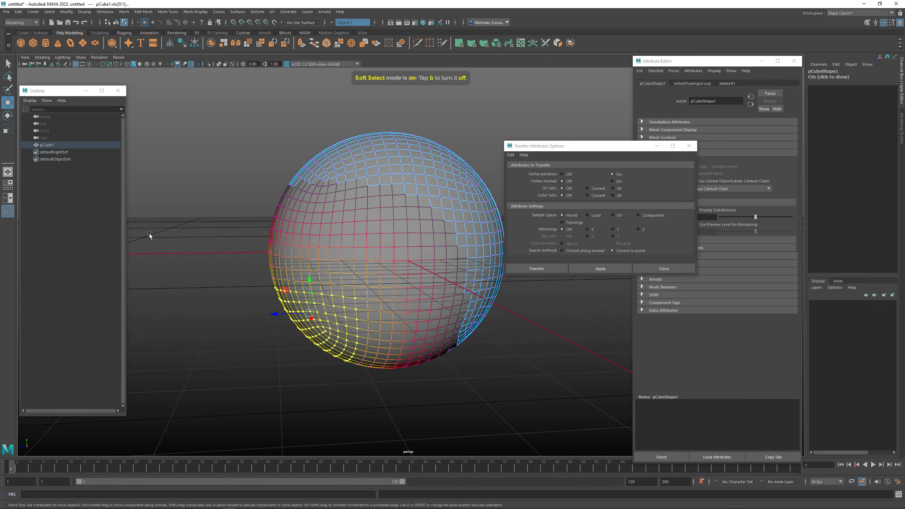
Open the Move tool's Soft Selection settings, toggle Soft Select off and on, and reduce the falloff radius to about 5
{"action": "double_click", "coordinate": [8, 102]}
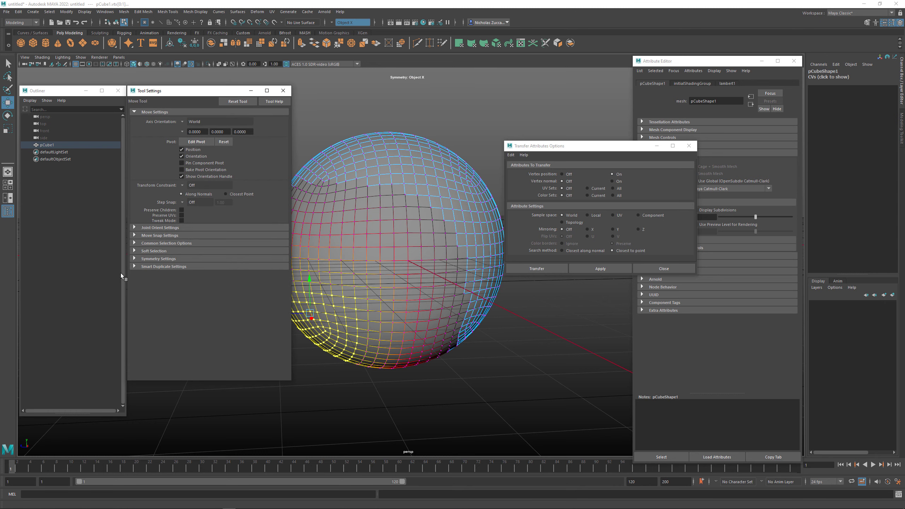
{"action": "left_click", "coordinate": [134, 251]}
{"action": "left_click", "coordinate": [182, 259]}
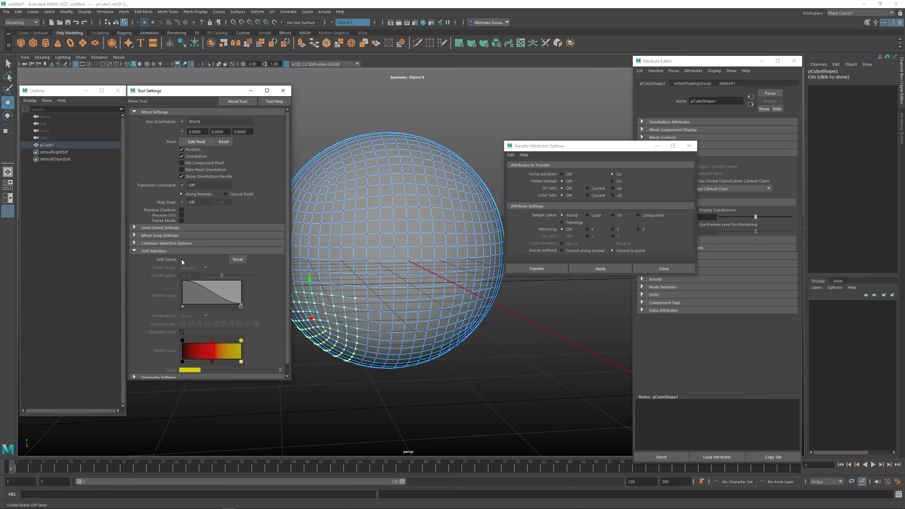
{"action": "left_click", "coordinate": [182, 259]}
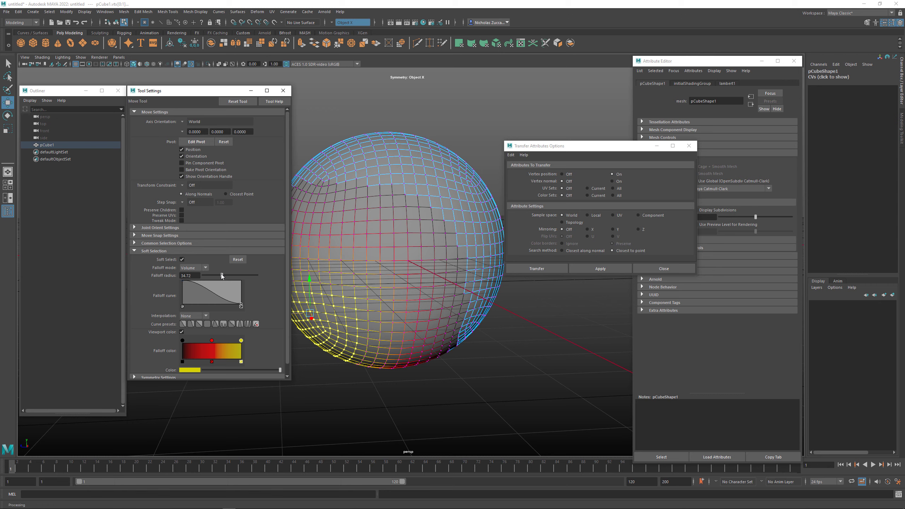
{"action": "left_click_drag", "start_coordinate": [221, 274], "coordinate": [206, 275]}
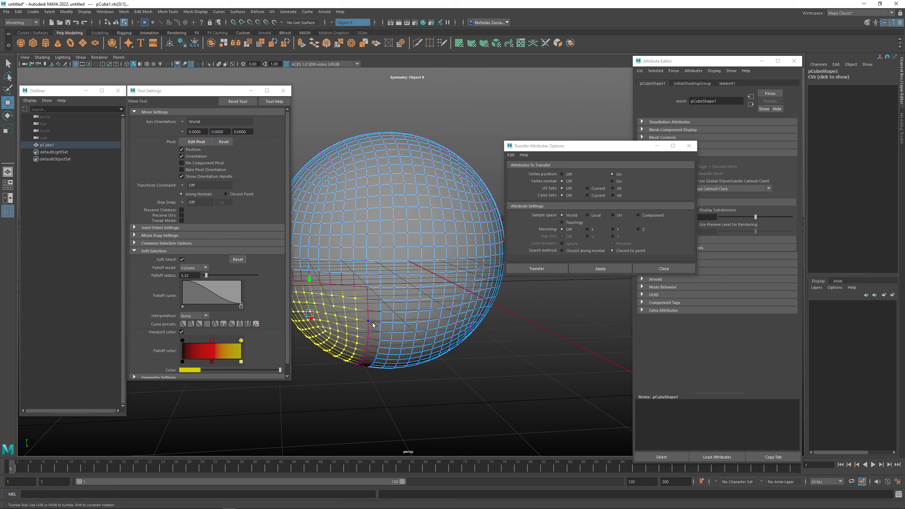
Try a falloff radius of 100 to soft-select the whole mesh, and reduce the radius to about 4
{"action": "left_click_drag", "start_coordinate": [371, 322], "coordinate": [524, 287], "text": "alt"}
{"action": "key", "text": "b"}
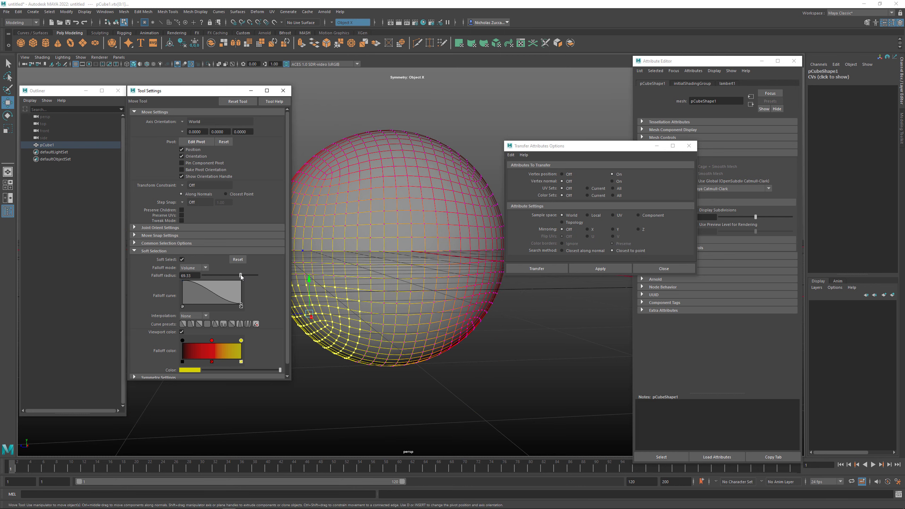
{"action": "left_click_drag", "start_coordinate": [241, 275], "coordinate": [264, 272]}
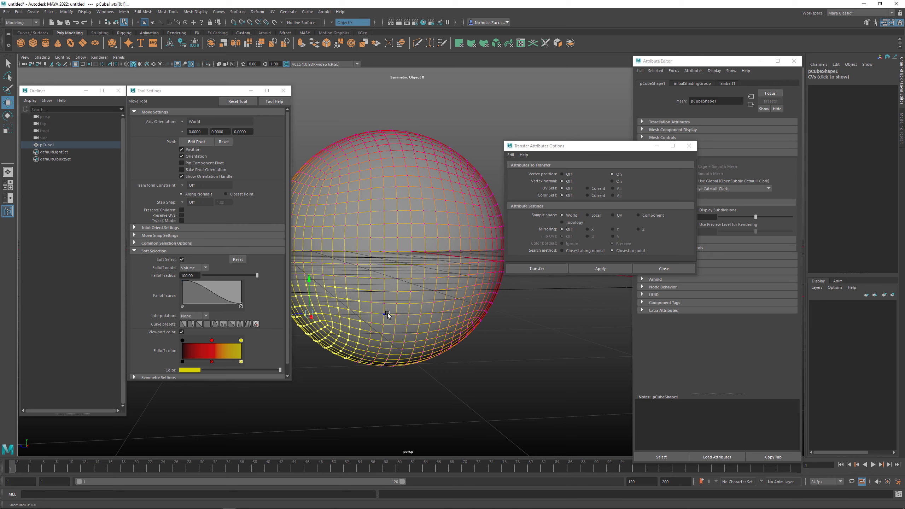
{"action": "left_click_drag", "start_coordinate": [387, 312], "coordinate": [359, 335]}
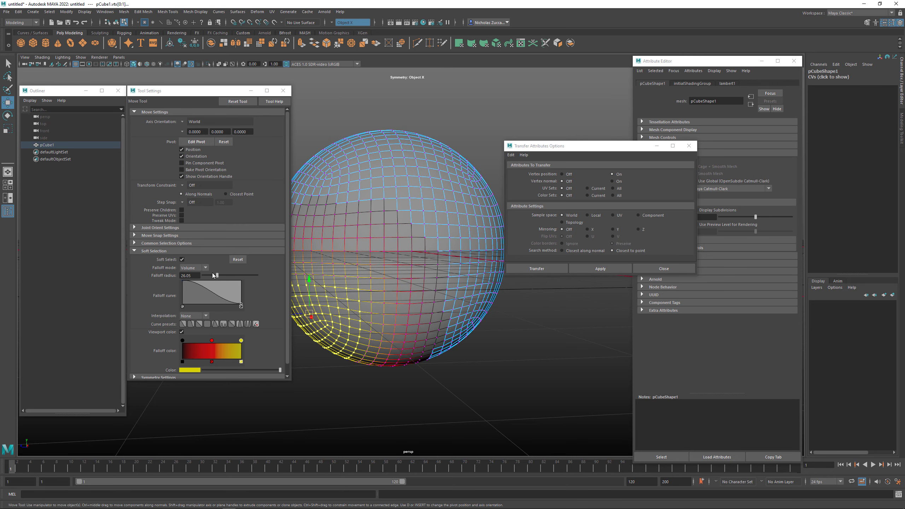
{"action": "left_click_drag", "start_coordinate": [217, 274], "coordinate": [206, 274]}
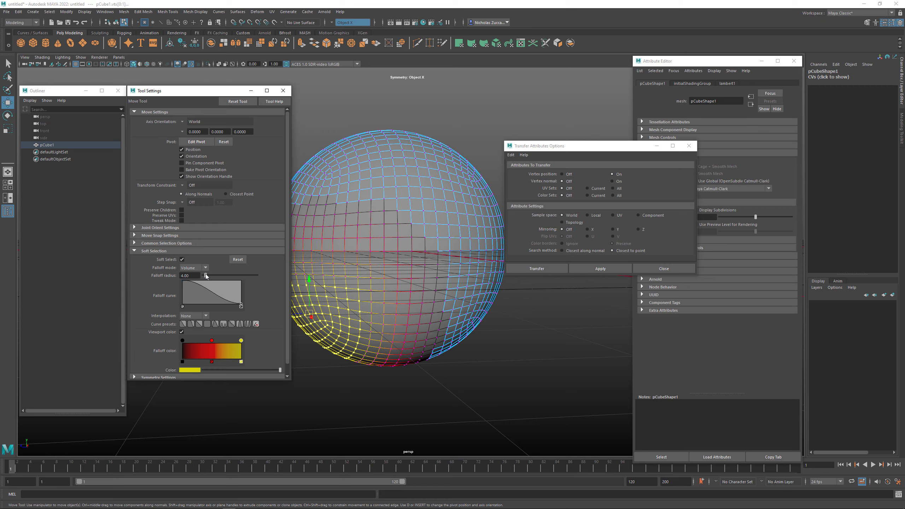
Widen the falloff radius to 52.34, try pulling the soft-selected corner down and outward, and undo the move
{"action": "left_click_drag", "start_coordinate": [424, 299], "coordinate": [434, 302], "text": "alt"}
{"action": "left_click_drag", "start_coordinate": [378, 304], "coordinate": [499, 340]}
{"action": "mouse_move", "coordinate": [391, 293]}
{"action": "left_mouse_down", "text": "alt"}
{"action": "mouse_move", "coordinate": [422, 307]}
{"action": "mouse_move", "coordinate": [393, 285]}
{"action": "left_mouse_up", "text": "alt"}
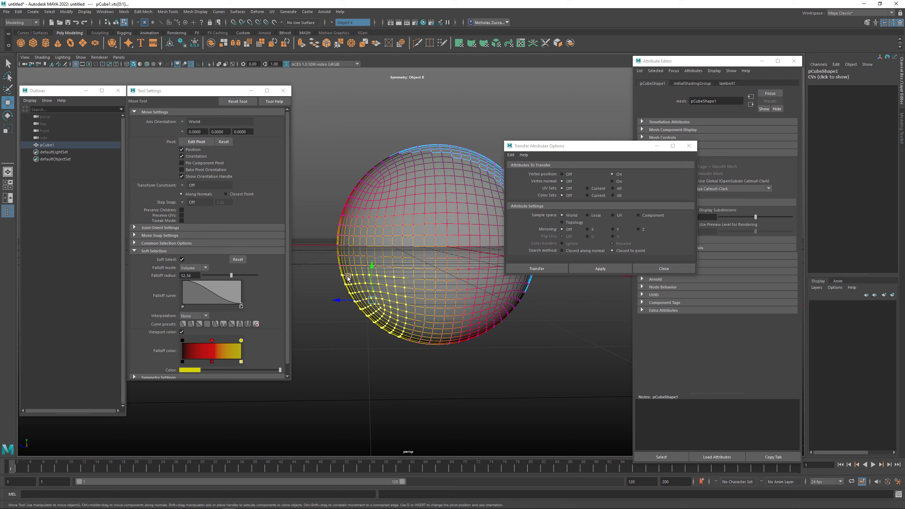
{"action": "middle_click_drag", "start_coordinate": [347, 278], "coordinate": [326, 297]}
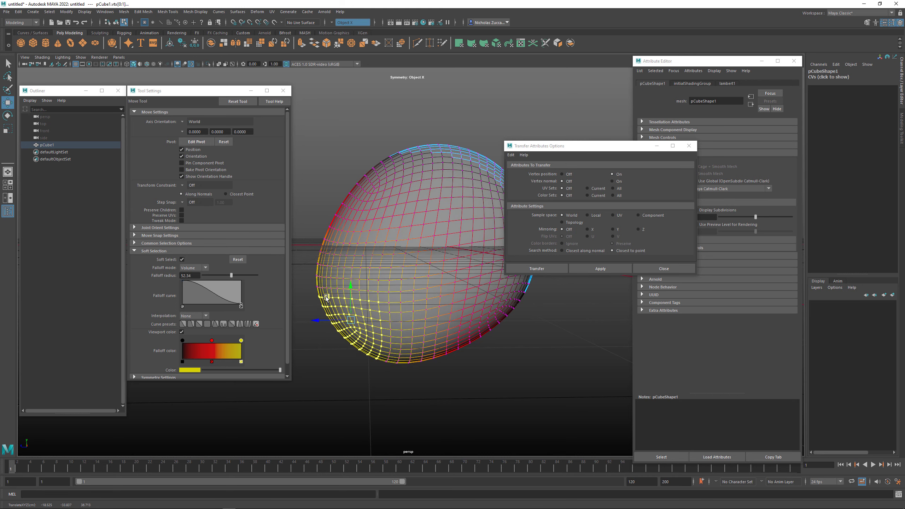
{"action": "key", "text": "ctrl+z"}
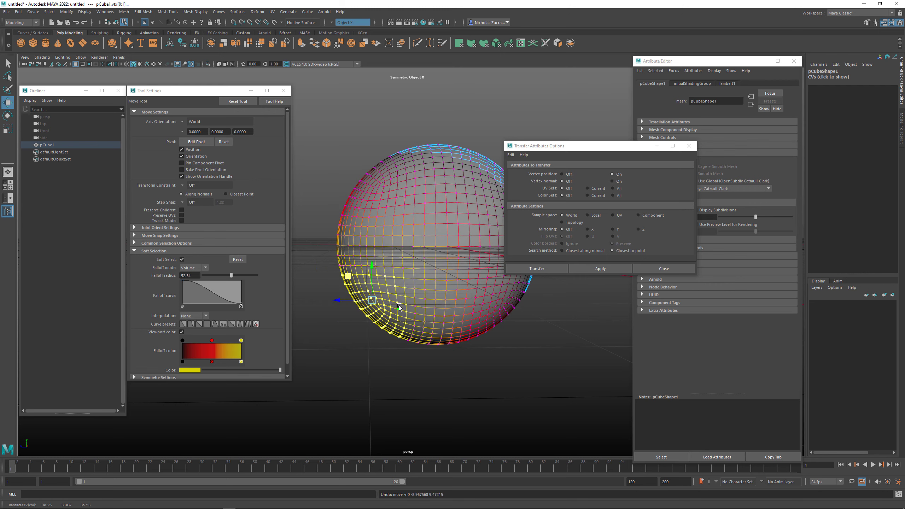
Reduce the falloff radius to about 28, pull the selected corner vertices downward, rotate them into a bulge and deselect them
{"action": "key", "text": "b"}
{"action": "left_click_drag", "start_coordinate": [398, 307], "coordinate": [353, 322]}
{"action": "left_click_drag", "start_coordinate": [347, 276], "coordinate": [341, 293]}
{"action": "key", "text": "e"}
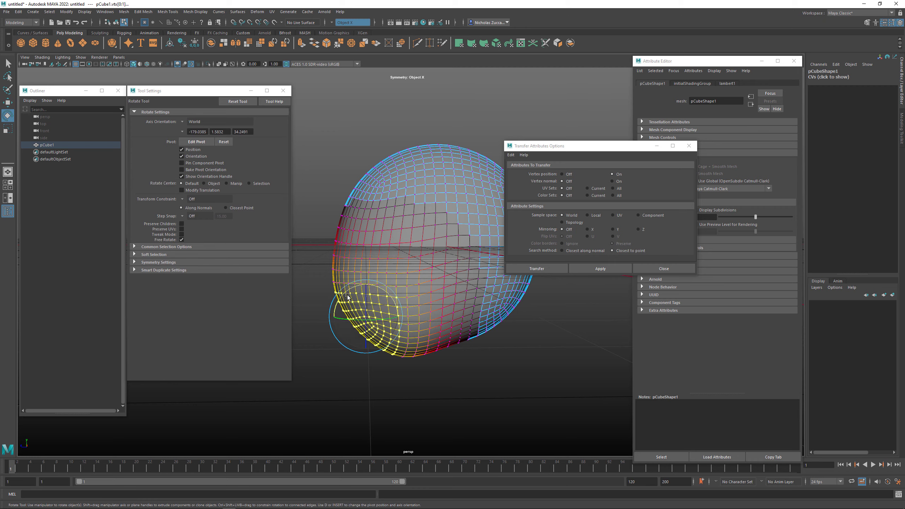
{"action": "left_click_drag", "start_coordinate": [347, 302], "coordinate": [440, 322]}
{"action": "key", "text": "w"}
{"action": "key", "text": "r"}
{"action": "key", "text": "w"}
{"action": "left_click", "coordinate": [450, 350]}
Select a vertex on the upper side of the form, undo its slight first move, reshape the area around it and deselect
{"action": "middle_click_drag", "start_coordinate": [440, 321], "coordinate": [461, 349], "text": "alt"}
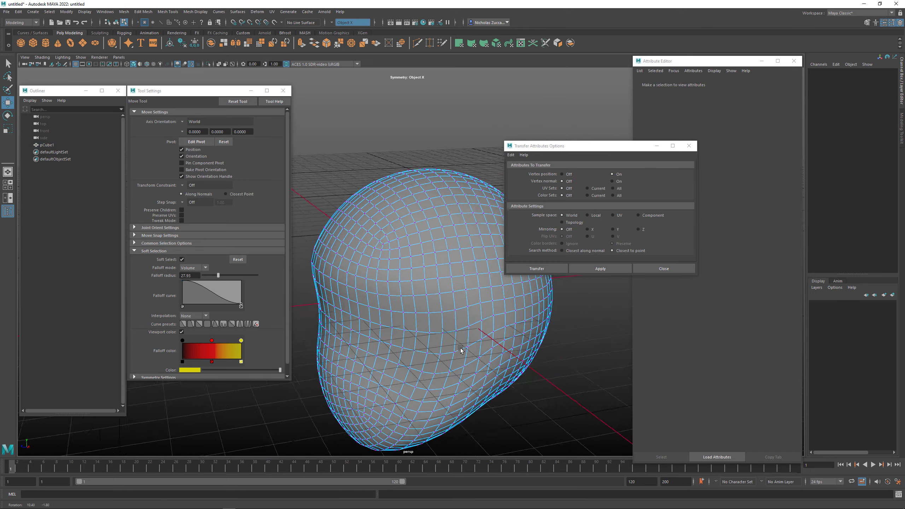
{"action": "left_click_drag", "start_coordinate": [460, 349], "coordinate": [442, 332], "text": "alt"}
{"action": "middle_click_drag", "start_coordinate": [394, 287], "coordinate": [514, 352]}
{"action": "left_click_drag", "start_coordinate": [514, 352], "coordinate": [495, 343], "text": "alt"}
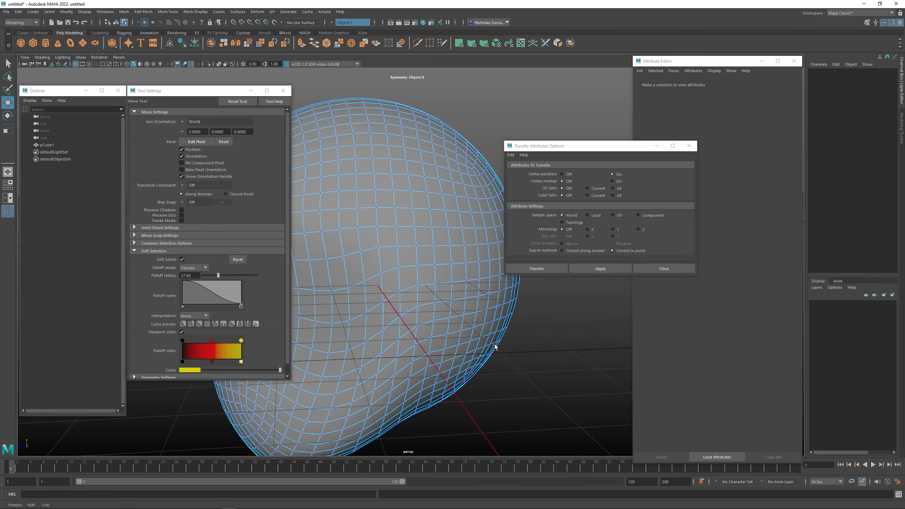
{"action": "right_click_drag", "start_coordinate": [495, 343], "coordinate": [379, 298], "text": "alt"}
{"action": "middle_click_drag", "start_coordinate": [379, 299], "coordinate": [372, 336], "text": "alt"}
{"action": "left_click", "coordinate": [438, 261]}
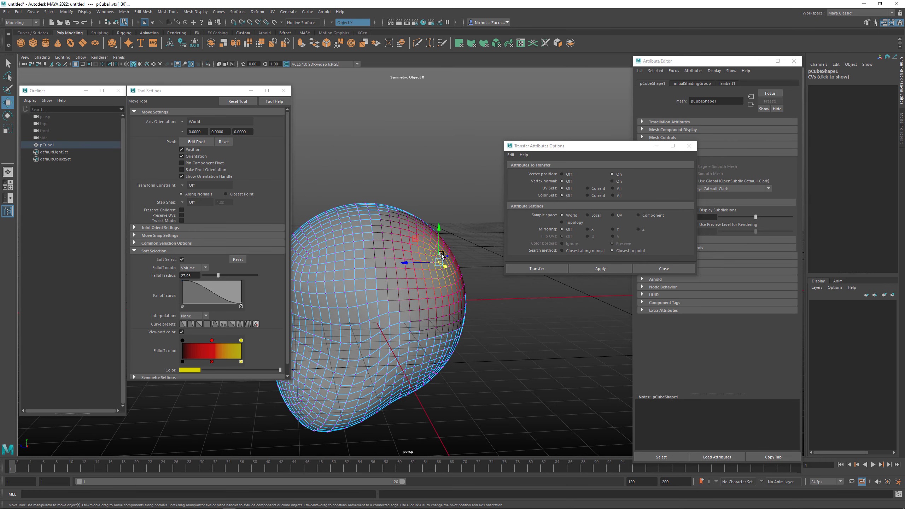
{"action": "key", "text": "ctrl+z"}
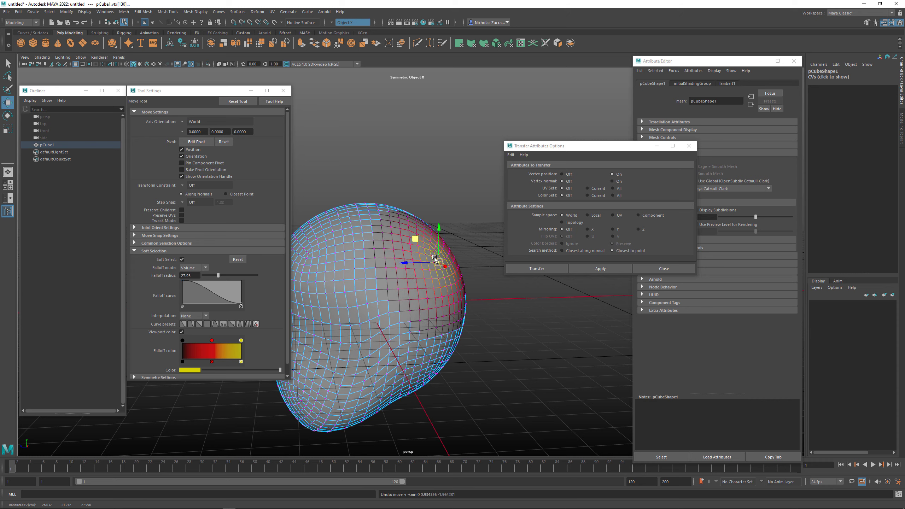
{"action": "left_click_drag", "start_coordinate": [470, 227], "coordinate": [425, 289]}
{"action": "left_click_drag", "start_coordinate": [421, 247], "coordinate": [509, 281]}
{"action": "left_click", "coordinate": [527, 338]}
Turn off Soft Select for the reshaped mesh and view the corner point on its upper side up close
{"action": "right_click_drag", "start_coordinate": [526, 338], "coordinate": [428, 316], "text": "alt"}
{"action": "left_click_drag", "start_coordinate": [428, 316], "coordinate": [450, 332], "text": "alt"}
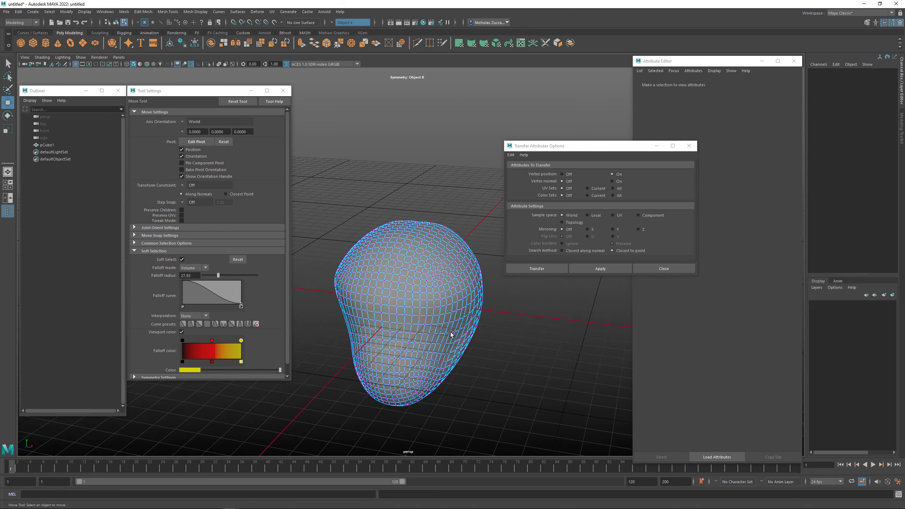
{"action": "right_click_drag", "start_coordinate": [449, 332], "coordinate": [499, 357], "text": "alt"}
{"action": "left_click_drag", "start_coordinate": [498, 357], "coordinate": [399, 288], "text": "alt"}
{"action": "middle_click_drag", "start_coordinate": [398, 288], "coordinate": [444, 308], "text": "alt"}
{"action": "left_click_drag", "start_coordinate": [444, 309], "coordinate": [417, 318], "text": "alt"}
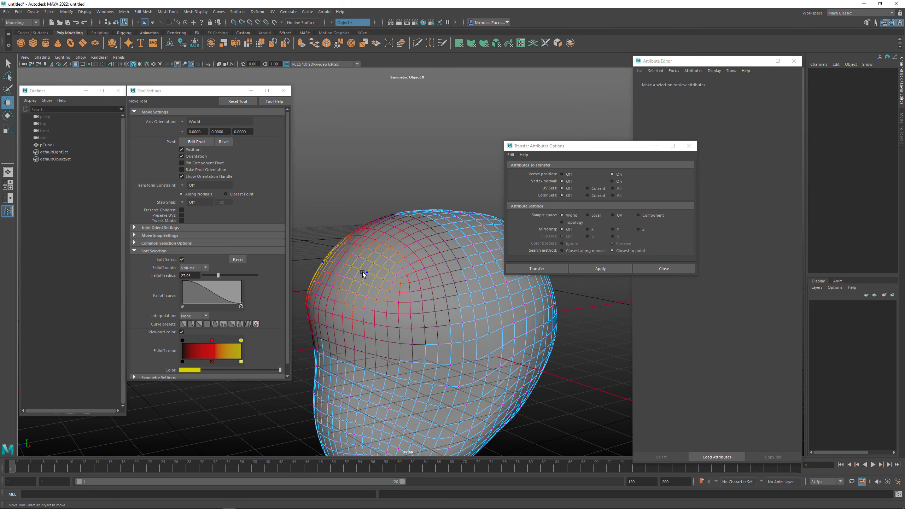
{"action": "key", "text": "b"}
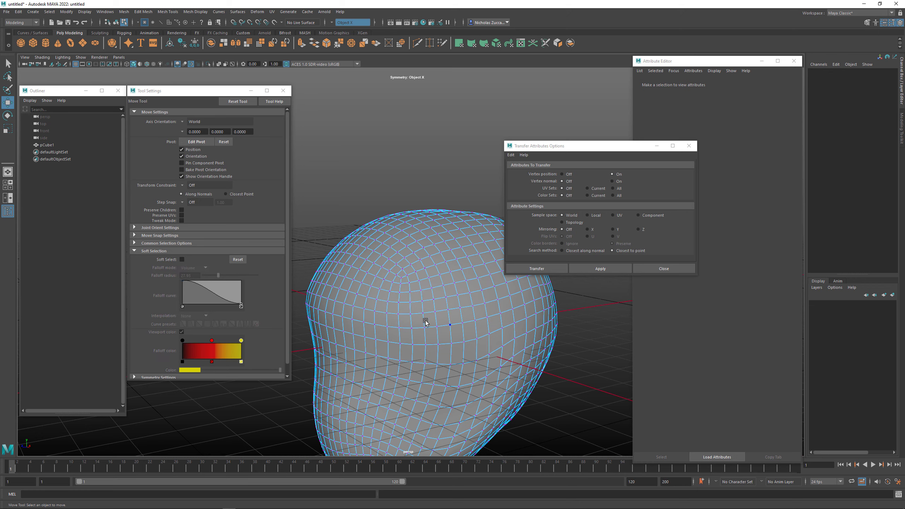
{"action": "left_click_drag", "start_coordinate": [406, 300], "coordinate": [425, 320], "text": "alt"}
{"action": "right_click_drag", "start_coordinate": [426, 320], "coordinate": [452, 335], "text": "alt"}
{"action": "middle_click_drag", "start_coordinate": [413, 299], "coordinate": [410, 296], "text": "alt"}
{"action": "left_click_drag", "start_coordinate": [409, 295], "coordinate": [424, 293], "text": "alt"}
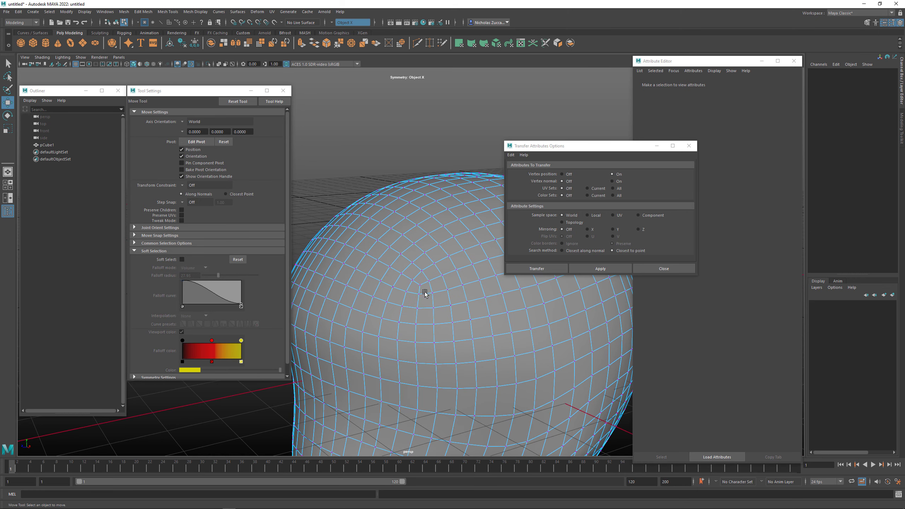
Select the edge loops that meet at the three-edge corner point on the mesh's upper side
{"action": "key", "text": "F10"}
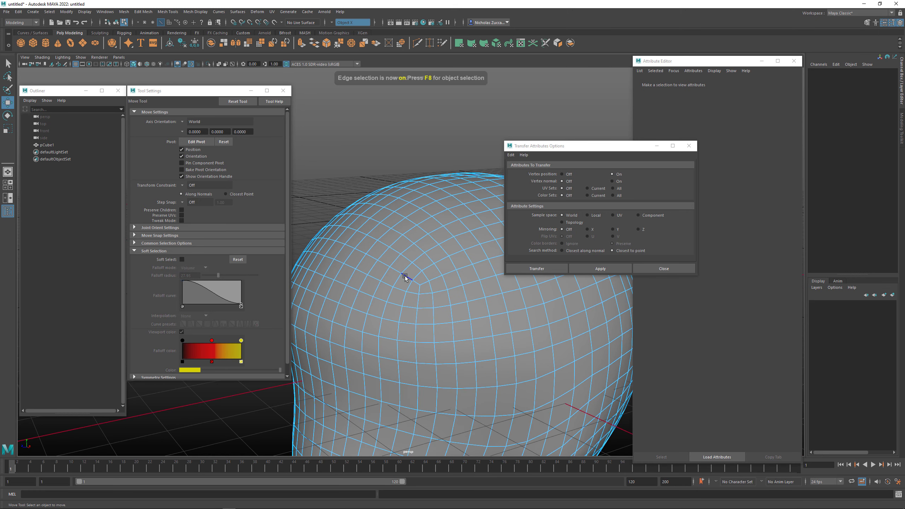
{"action": "double_click", "coordinate": [405, 277]}
{"action": "double_click", "coordinate": [418, 292], "text": "shift"}
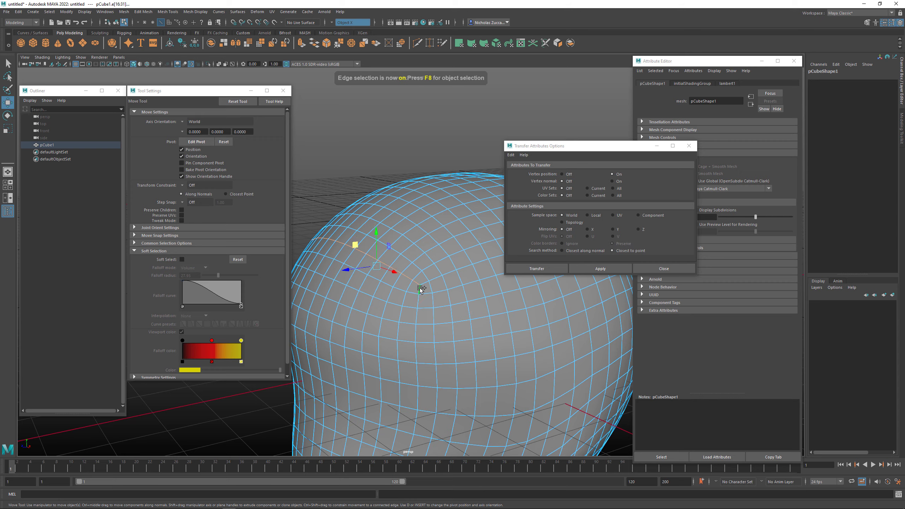
{"action": "double_click", "coordinate": [435, 279], "text": "shift"}
{"action": "right_click_drag", "start_coordinate": [476, 302], "coordinate": [459, 304], "text": "alt"}
{"action": "left_click_drag", "start_coordinate": [458, 305], "coordinate": [373, 257], "text": "alt"}
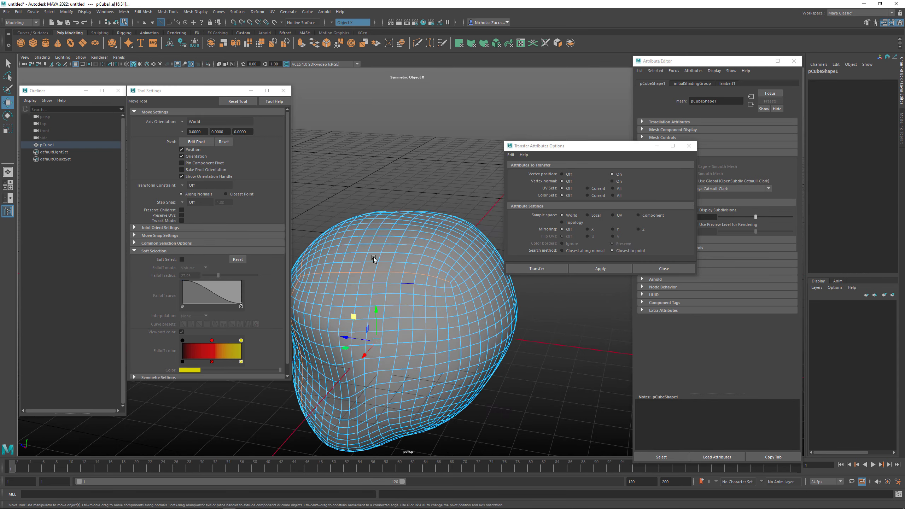
Add the edge loops meeting at the other upper corner point and examine how they flow around the form
{"action": "left_click_drag", "start_coordinate": [428, 248], "coordinate": [464, 295], "text": "alt"}
{"action": "double_click", "coordinate": [400, 262], "text": "shift"}
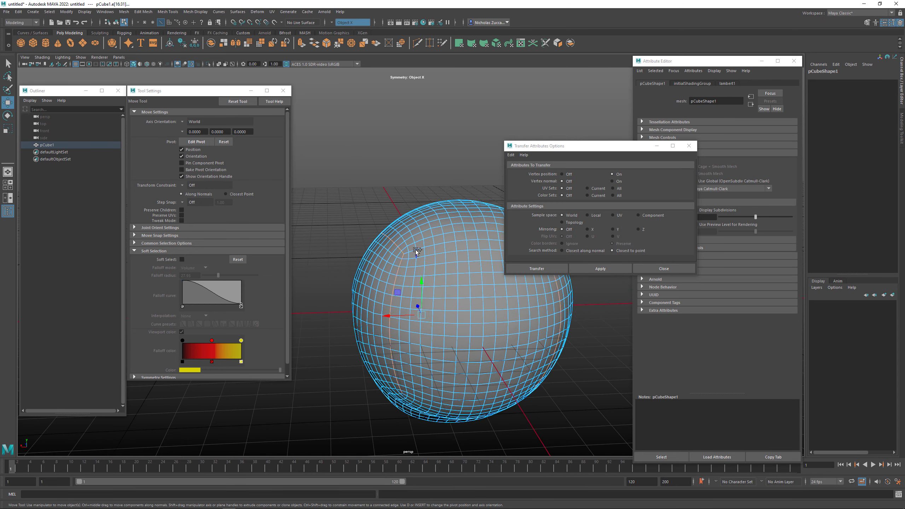
{"action": "double_click", "coordinate": [413, 250], "text": "shift"}
{"action": "left_click_drag", "start_coordinate": [413, 250], "coordinate": [333, 237], "text": "alt"}
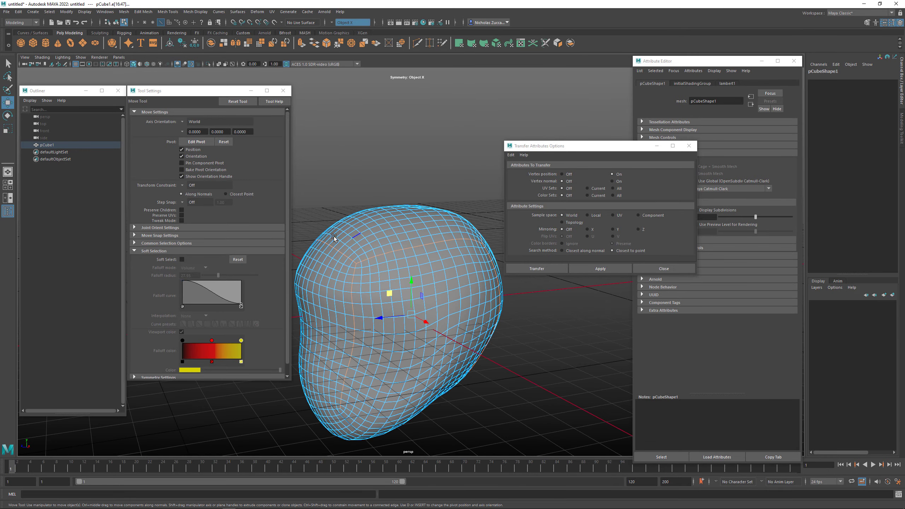
{"action": "left_click_drag", "start_coordinate": [354, 276], "coordinate": [419, 247], "text": "alt"}
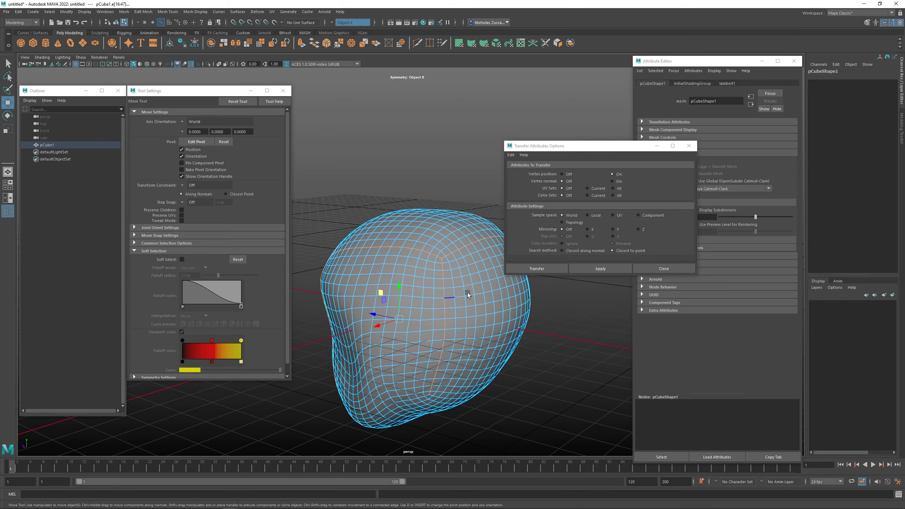
{"action": "left_click_drag", "start_coordinate": [467, 292], "coordinate": [452, 316], "text": "alt"}
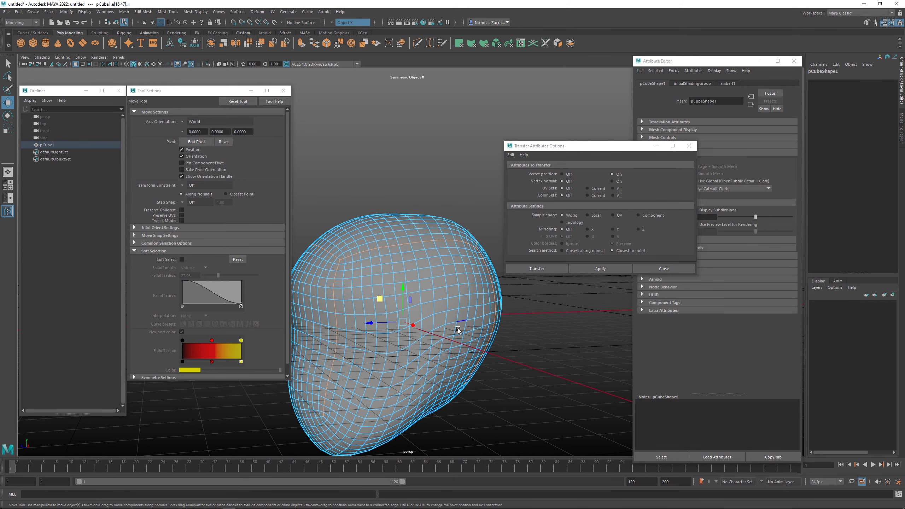
Select a patch of adjacent faces on the side of the form in face mode
{"action": "key", "text": "F10"}
{"action": "right_click", "coordinate": [438, 322]}
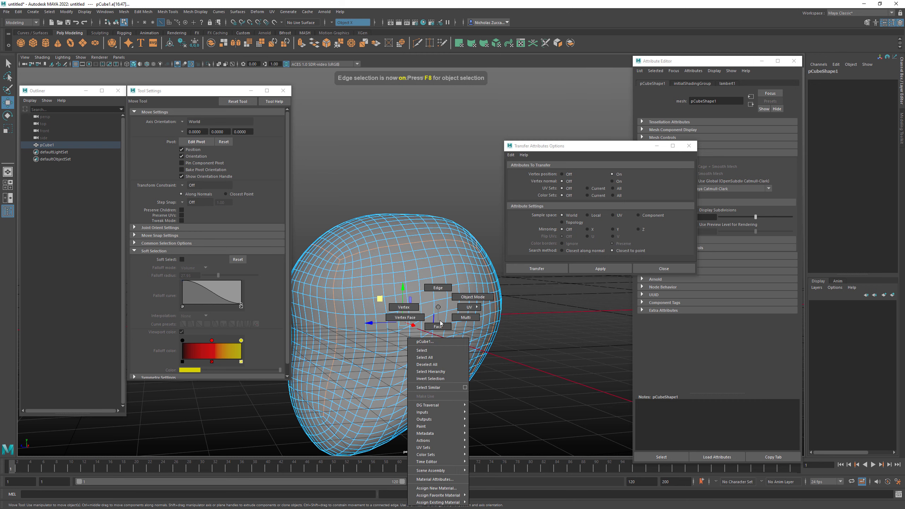
{"action": "left_click", "coordinate": [437, 327]}
{"action": "left_click", "coordinate": [415, 313]}
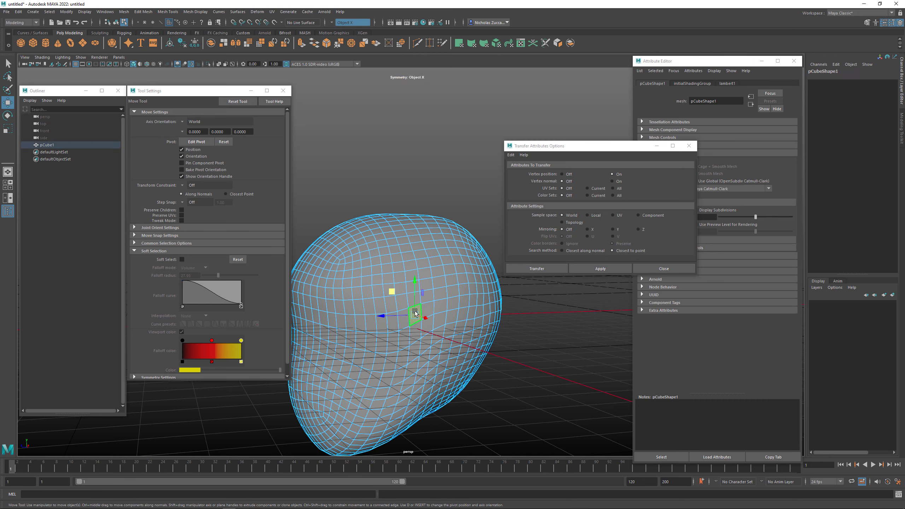
{"action": "left_click", "coordinate": [427, 309], "text": "shift"}
{"action": "left_click", "coordinate": [441, 305], "text": "shift"}
{"action": "left_click", "coordinate": [452, 304], "text": "shift"}
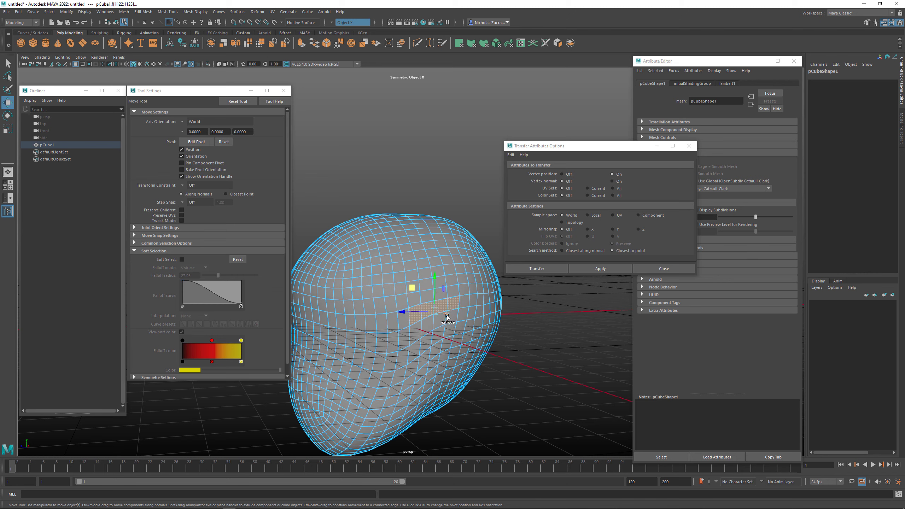
{"action": "left_click", "coordinate": [450, 332], "text": "shift"}
{"action": "left_click", "coordinate": [446, 344], "text": "shift"}
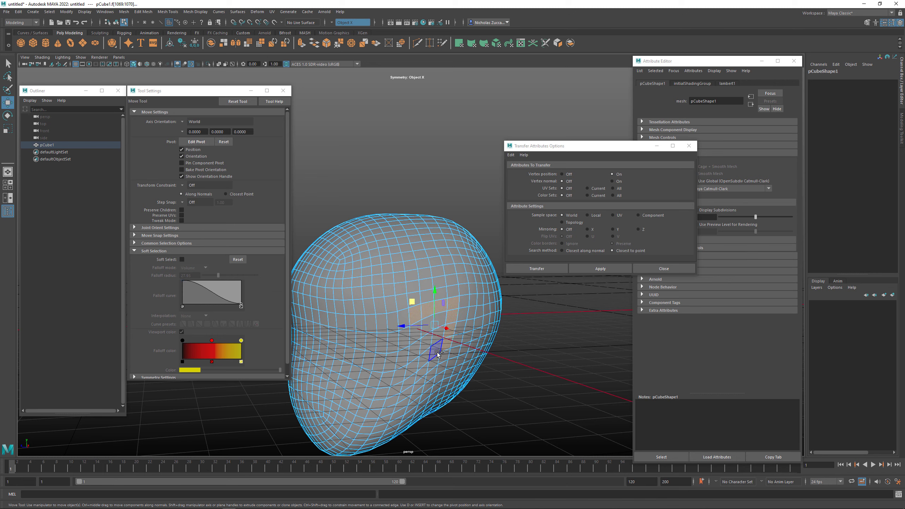
{"action": "left_click", "coordinate": [436, 350], "text": "shift"}
{"action": "left_click", "coordinate": [424, 358], "text": "shift"}
{"action": "left_click", "coordinate": [414, 362], "text": "shift"}
{"action": "left_click", "coordinate": [414, 353], "text": "shift"}
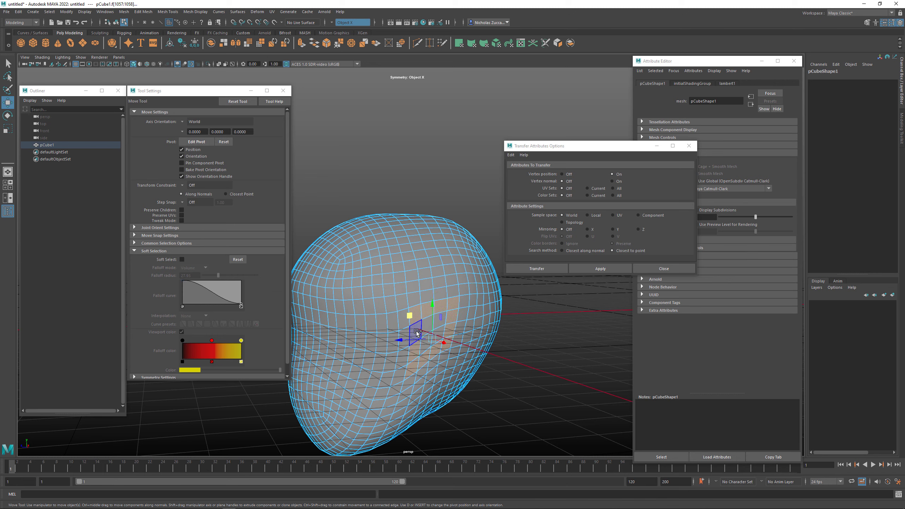
{"action": "left_click", "coordinate": [415, 330], "text": "shift"}
{"action": "left_click", "coordinate": [426, 325], "text": "shift"}
{"action": "left_click", "coordinate": [442, 330], "text": "shift"}
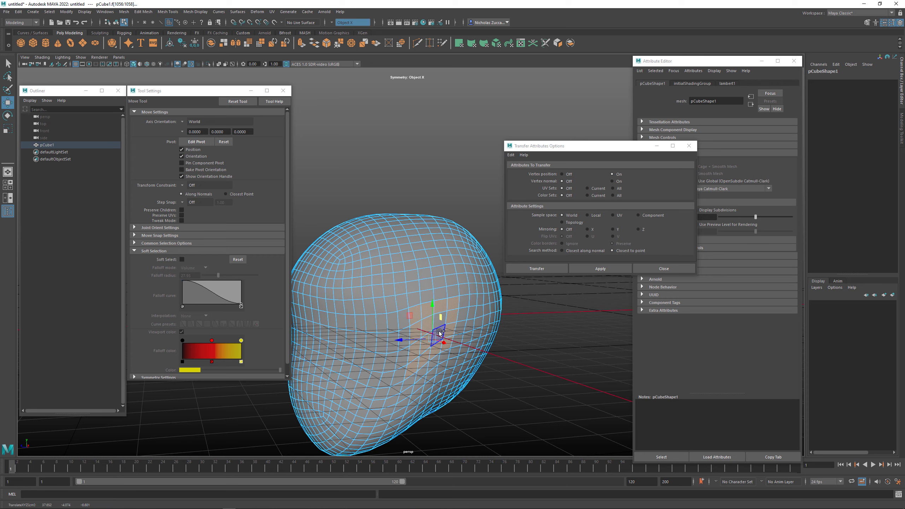
Extrude the selected side faces outward by about 4.3 units and undo the last extra change
{"action": "left_click_drag", "start_coordinate": [443, 318], "coordinate": [468, 322], "text": "alt"}
{"action": "right_click_drag", "start_coordinate": [467, 322], "coordinate": [470, 337], "text": "shift"}
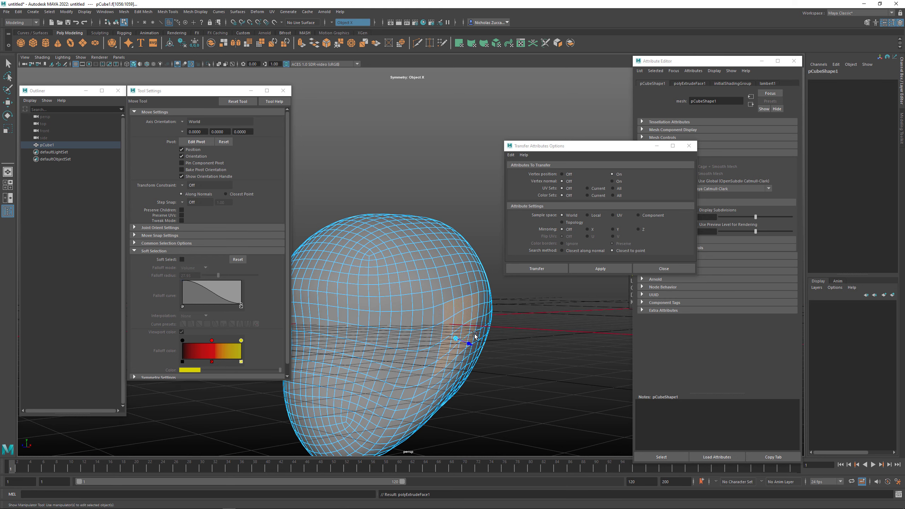
{"action": "left_click_drag", "start_coordinate": [473, 338], "coordinate": [454, 334]}
{"action": "key", "text": "w"}
{"action": "key", "text": "ctrl+z"}
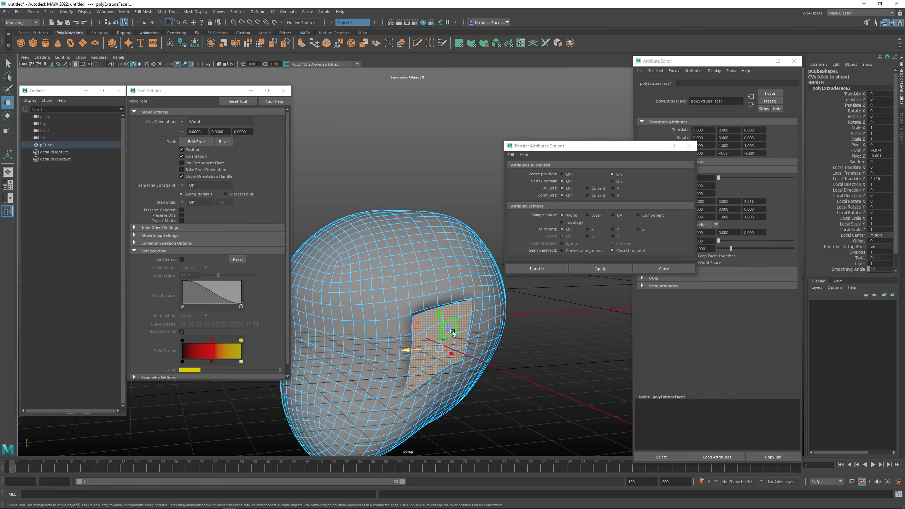
Turn on the smooth mesh preview for the extruded form and select the whole mesh in object mode
{"action": "left_click_drag", "start_coordinate": [445, 329], "coordinate": [488, 333], "text": "alt"}
{"action": "key", "text": "3"}
{"action": "key", "text": "F8"}
{"action": "left_click", "coordinate": [518, 355]}
{"action": "left_click_drag", "start_coordinate": [433, 303], "coordinate": [430, 312], "text": "alt"}
{"action": "left_click", "coordinate": [430, 313]}
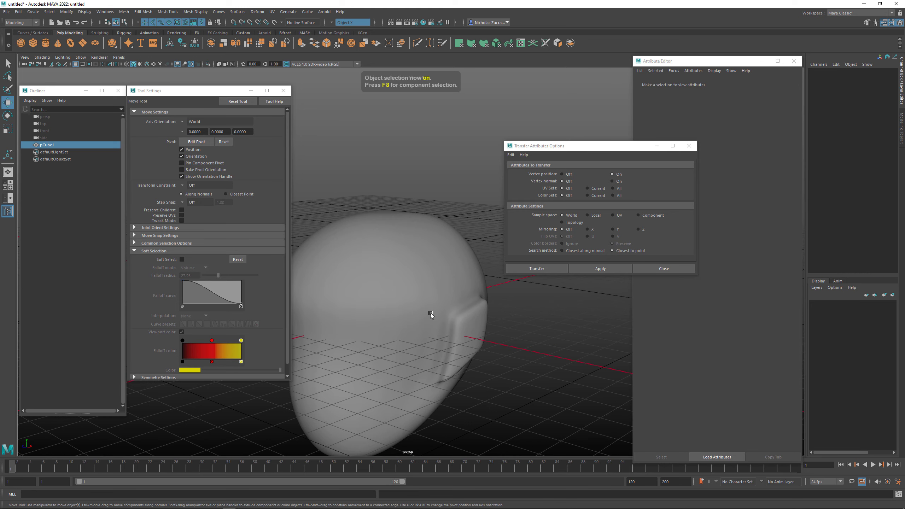
Turn off Display Subdivisions for the smoothed mesh and reselect it to compare its wireframe
{"action": "left_click_drag", "start_coordinate": [588, 147], "coordinate": [525, 85]}
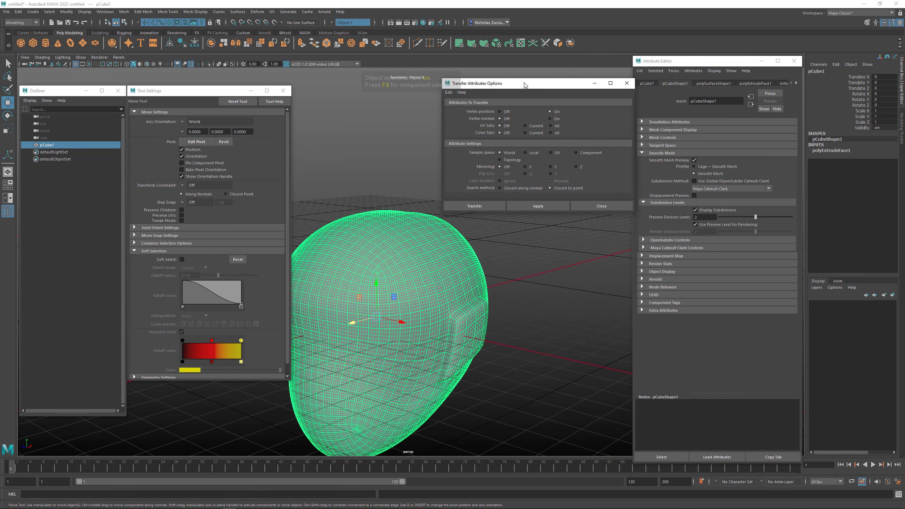
{"action": "left_click", "coordinate": [695, 210]}
{"action": "left_click", "coordinate": [522, 286]}
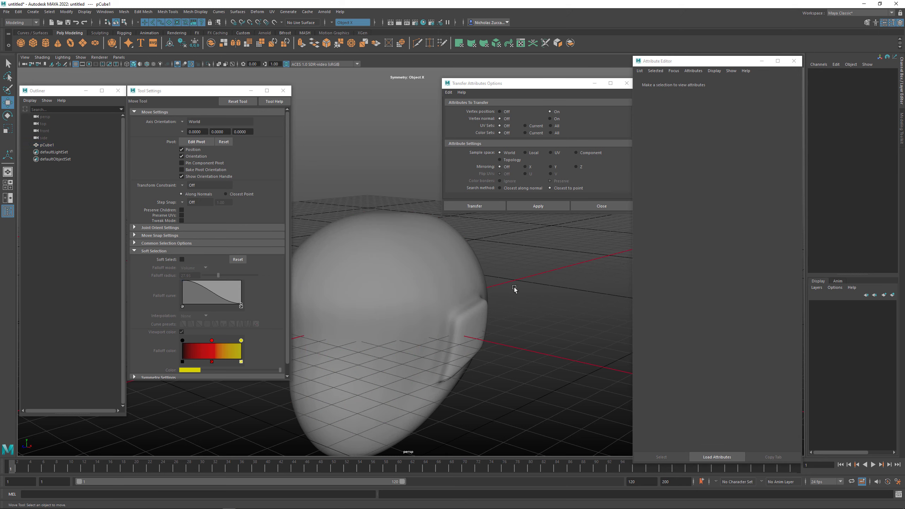
{"action": "left_click", "coordinate": [450, 331]}
{"action": "left_click_drag", "start_coordinate": [506, 323], "coordinate": [454, 323], "text": "alt"}
{"action": "left_click", "coordinate": [511, 320]}
{"action": "left_click", "coordinate": [516, 303]}
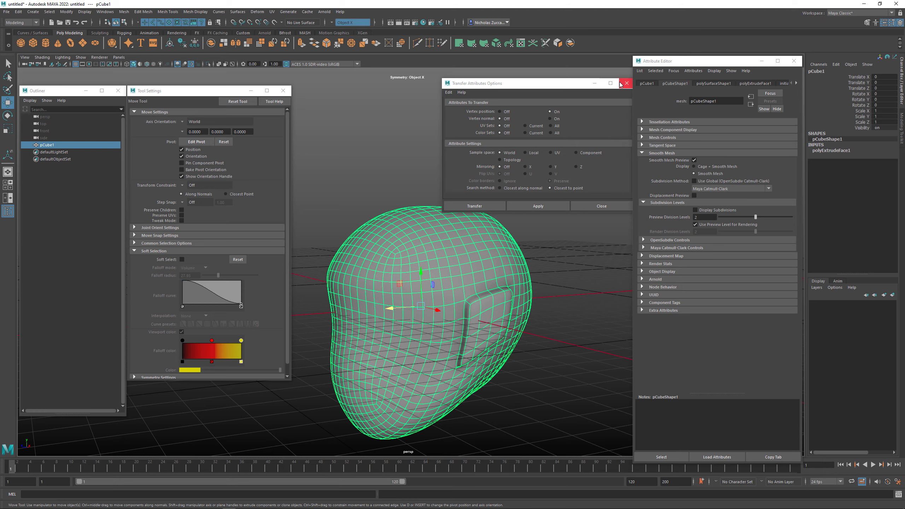
Close the Transfer Attributes Options and examine the smoothed mesh deselected and selected from several angles
{"action": "left_click", "coordinate": [621, 83]}
{"action": "left_click_drag", "start_coordinate": [489, 185], "coordinate": [515, 185], "text": "alt"}
{"action": "left_click", "coordinate": [543, 205]}
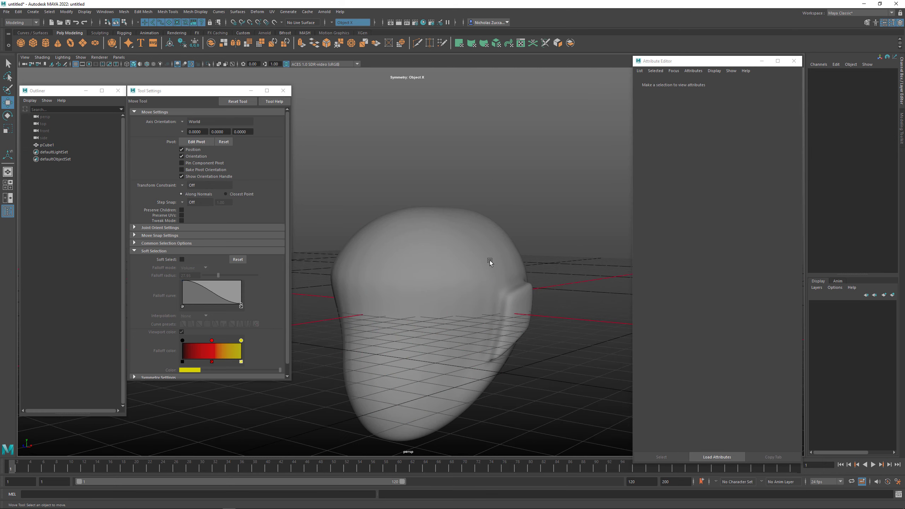
{"action": "left_click", "coordinate": [489, 261]}
{"action": "left_click_drag", "start_coordinate": [533, 250], "coordinate": [365, 245], "text": "alt"}
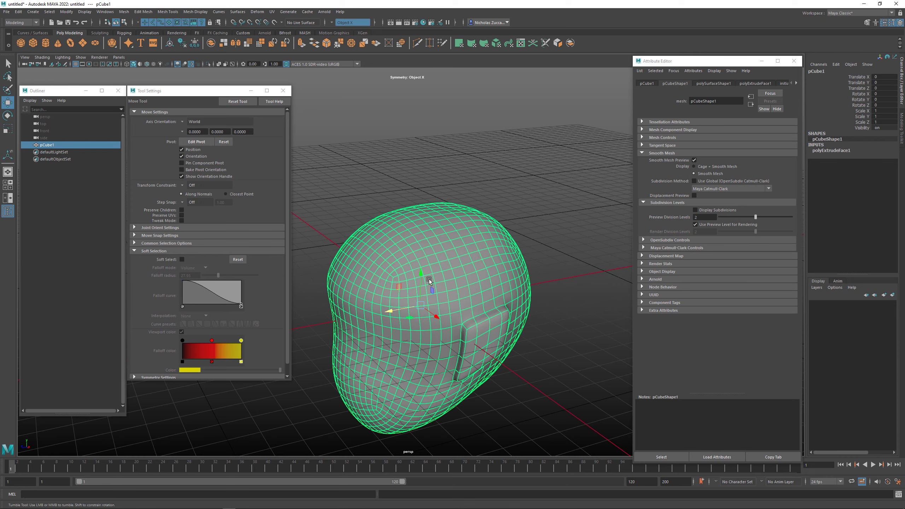
{"action": "left_click_drag", "start_coordinate": [369, 296], "coordinate": [367, 246], "text": "alt"}
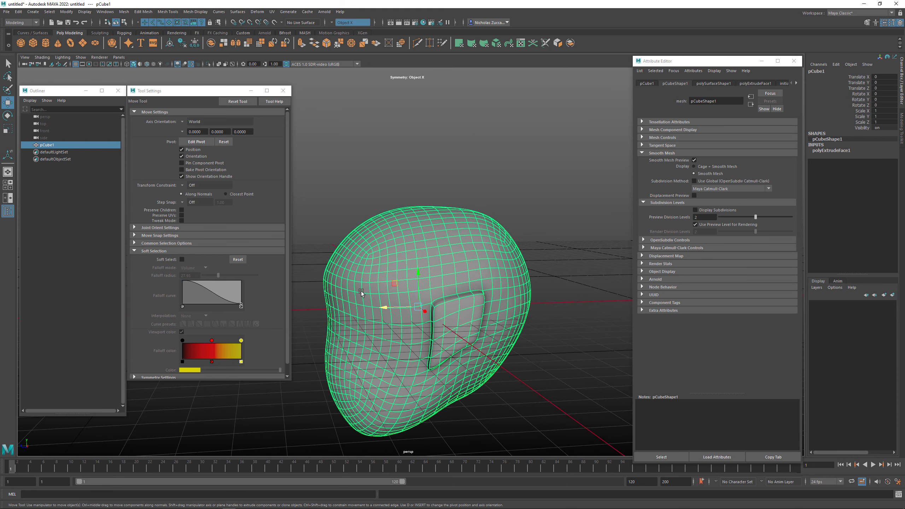
Delete the reshaped mesh from the scene
{"action": "left_click", "coordinate": [571, 298]}
{"action": "left_click", "coordinate": [431, 291]}
{"action": "key", "text": "Delete"}
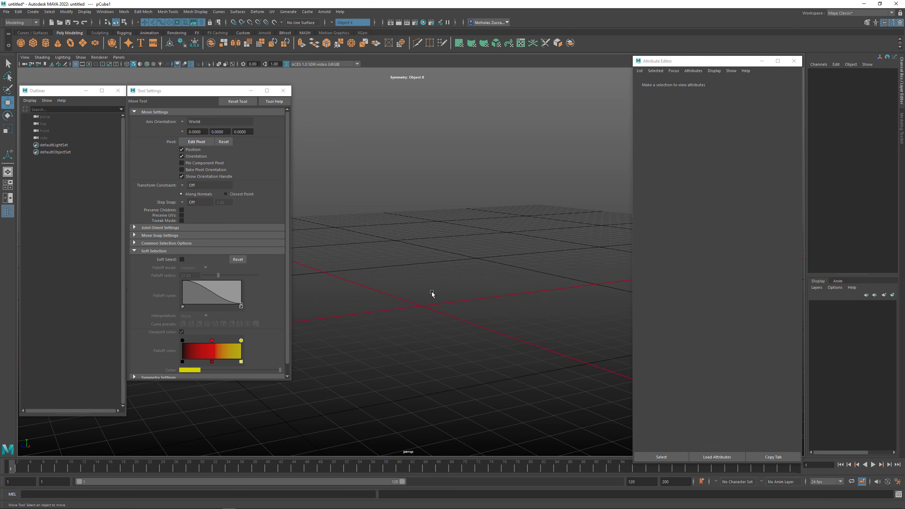
Close the Tool Settings and create a new polygon cube at the grid's centre
{"action": "left_click", "coordinate": [283, 90]}
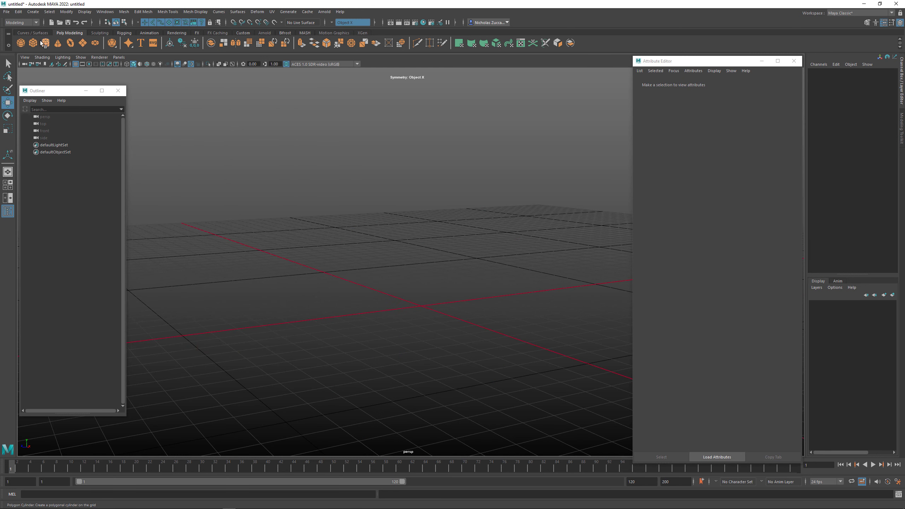
{"action": "right_click_drag", "start_coordinate": [446, 288], "coordinate": [293, 238], "text": "alt"}
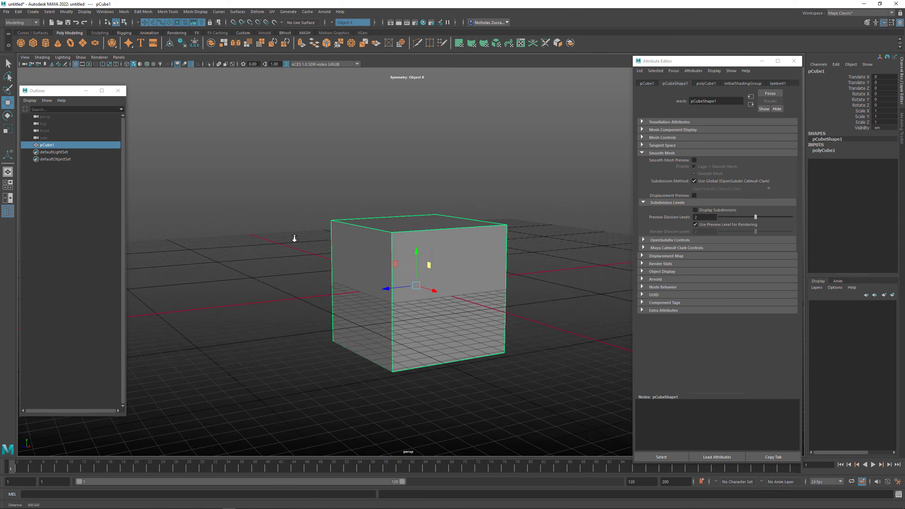
{"action": "left_click_drag", "start_coordinate": [292, 238], "coordinate": [332, 257], "text": "alt"}
{"action": "right_click_drag", "start_coordinate": [332, 256], "coordinate": [387, 276], "text": "alt"}
{"action": "left_click_drag", "start_coordinate": [387, 276], "coordinate": [387, 278], "text": "alt"}
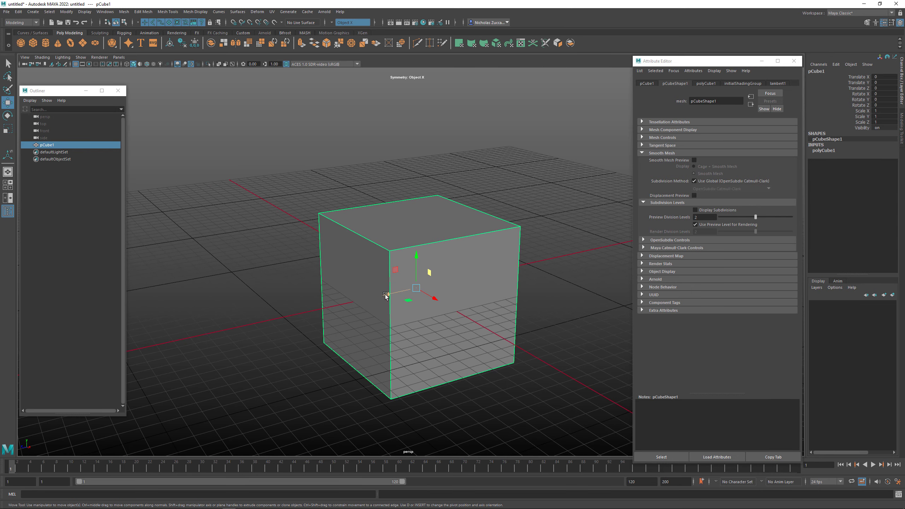
Move one side face of the cube outward along Z to stretch it into a long box
{"action": "key", "text": "F11"}
{"action": "left_click", "coordinate": [360, 283]}
{"action": "left_click_drag", "start_coordinate": [342, 305], "coordinate": [181, 330]}
{"action": "right_click_drag", "start_coordinate": [344, 295], "coordinate": [319, 289], "text": "alt"}
Lower the upper edge of the box's extended end so the top slopes down
{"action": "key", "text": "F10"}
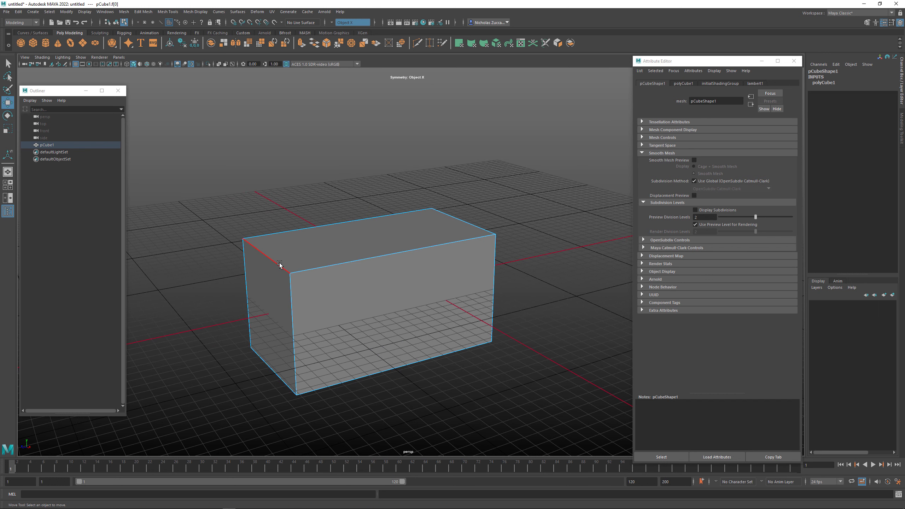
{"action": "left_click", "coordinate": [279, 264]}
{"action": "left_click_drag", "start_coordinate": [265, 222], "coordinate": [265, 260]}
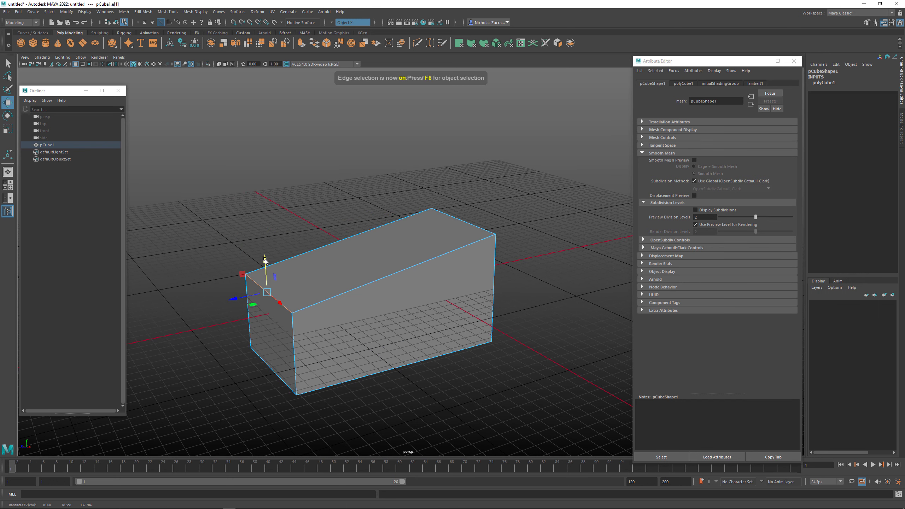
Turn on the smooth mesh preview for the sloped box and raise its preview division level to 3
{"action": "key", "text": "3"}
{"action": "middle_click_drag", "start_coordinate": [424, 301], "coordinate": [392, 297], "text": "alt"}
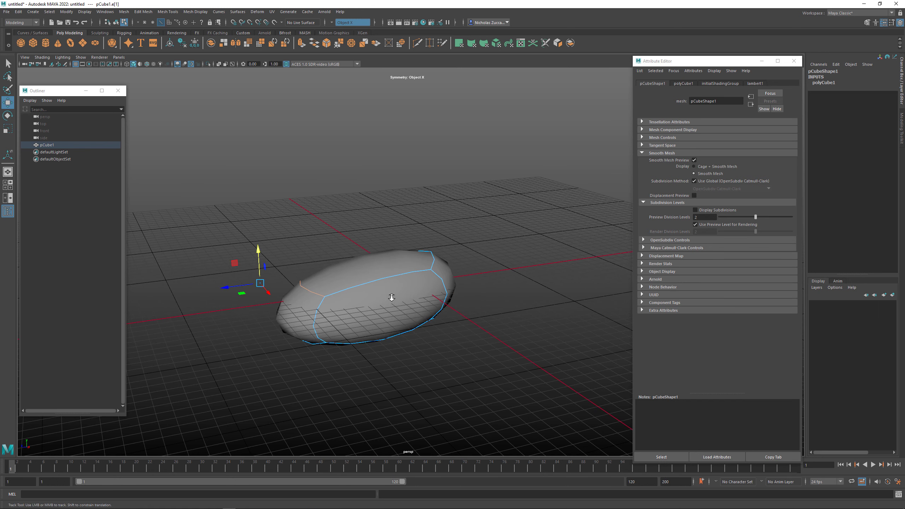
{"action": "right_click_drag", "start_coordinate": [392, 296], "coordinate": [395, 327], "text": "alt"}
{"action": "left_click_drag", "start_coordinate": [395, 326], "coordinate": [406, 320], "text": "alt"}
{"action": "left_click_drag", "start_coordinate": [371, 293], "coordinate": [379, 292], "text": "alt"}
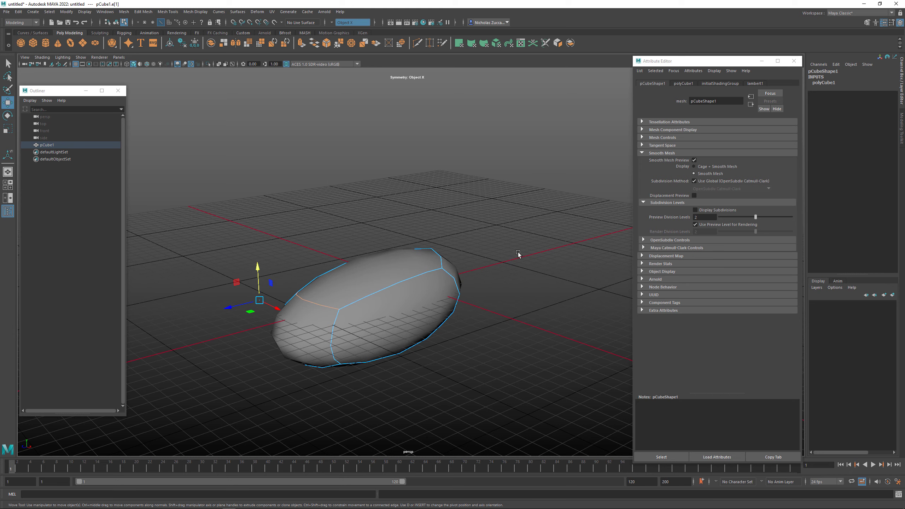
{"action": "left_click_drag", "start_coordinate": [517, 251], "coordinate": [477, 282], "text": "alt"}
{"action": "key", "text": "Page_Up"}
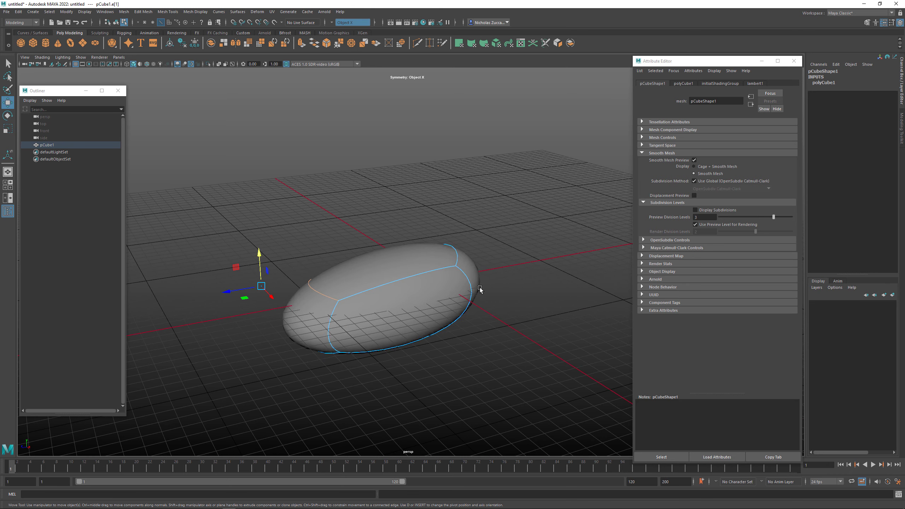
Compare the sloped box's unsmoothed cage with its smooth preview at several division levels, finishing with a preview division level of 4
{"action": "key", "text": "1"}
{"action": "key", "text": "3"}
{"action": "key", "text": "Page_Down"}
{"action": "key", "text": "Page_Down"}
{"action": "key", "text": "Page_Down"}
{"action": "key", "text": "Page_Up"}
{"action": "key", "text": "Page_Up"}
{"action": "key", "text": "Page_Up"}
{"action": "key", "text": "Page_Up"}
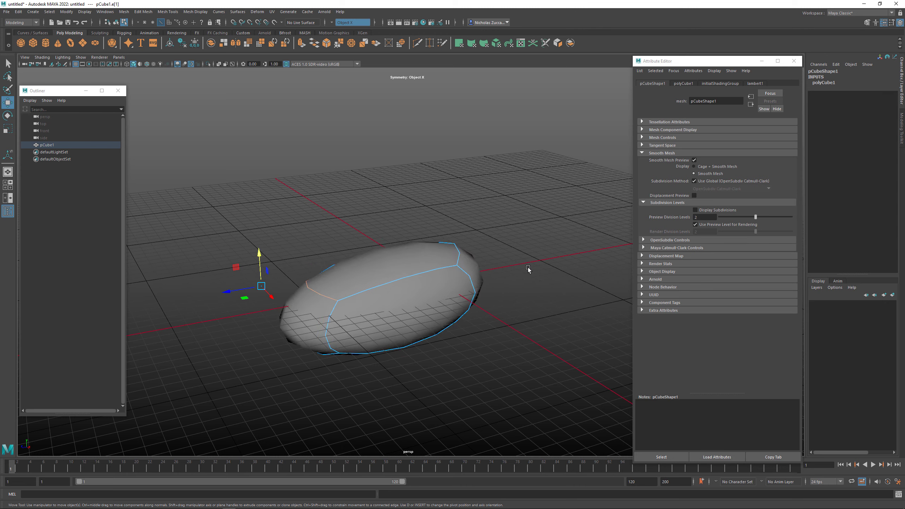
{"action": "key", "text": "1"}
{"action": "key", "text": "3"}
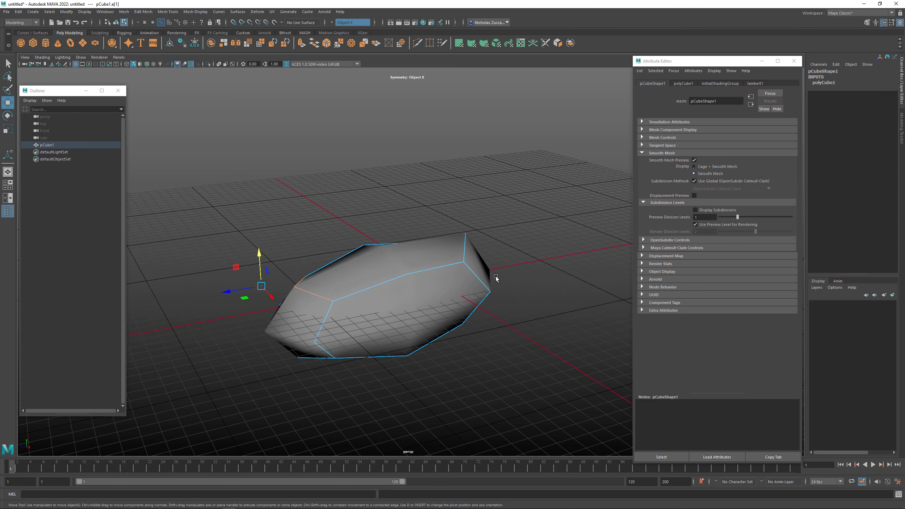
{"action": "key", "text": "1"}
{"action": "key", "text": "3"}
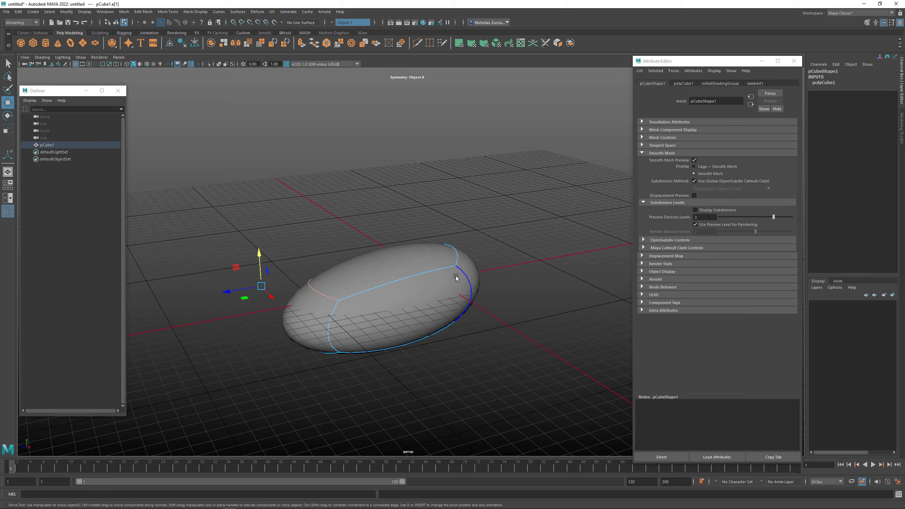
Select the smoothed form's long upper side edge and inspect the rounded shape from several angles
{"action": "left_click_drag", "start_coordinate": [442, 287], "coordinate": [459, 267], "text": "alt"}
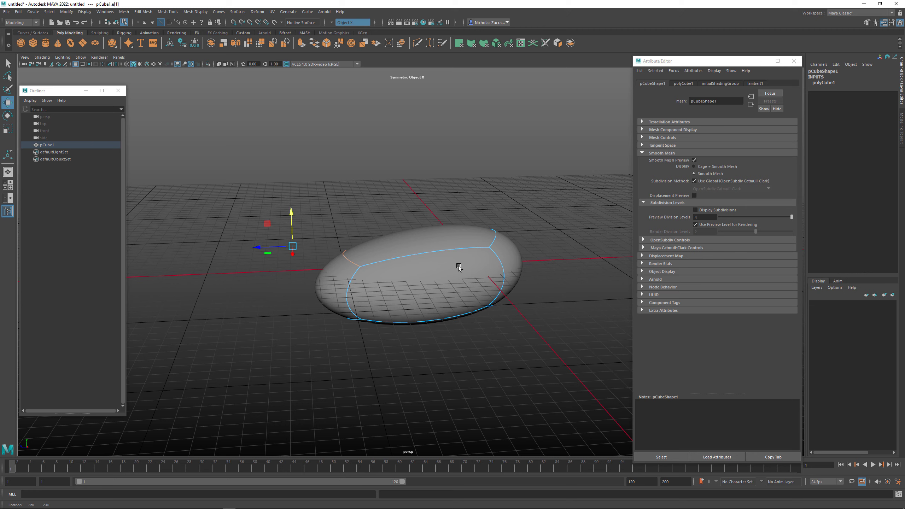
{"action": "left_click", "coordinate": [421, 253]}
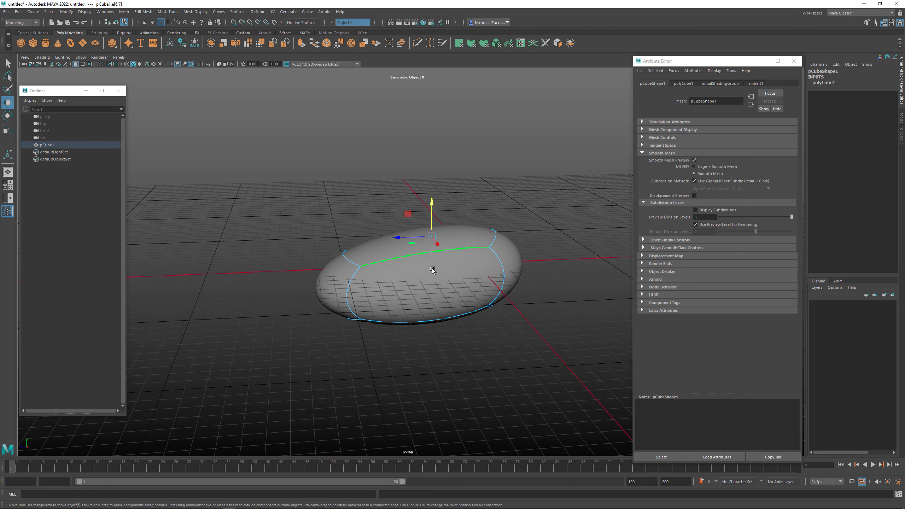
{"action": "left_click_drag", "start_coordinate": [443, 271], "coordinate": [448, 273], "text": "alt"}
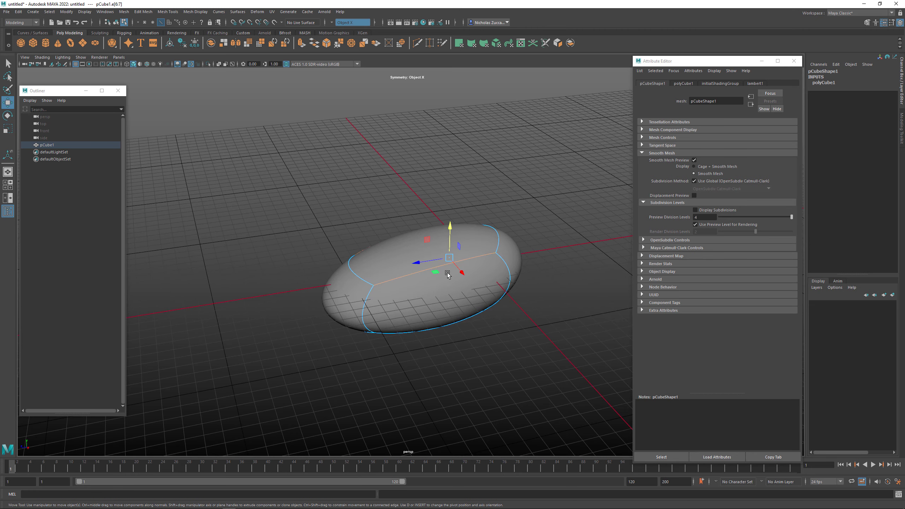
{"action": "right_click_drag", "start_coordinate": [447, 273], "coordinate": [468, 281], "text": "alt"}
{"action": "left_click_drag", "start_coordinate": [488, 292], "coordinate": [489, 295], "text": "alt"}
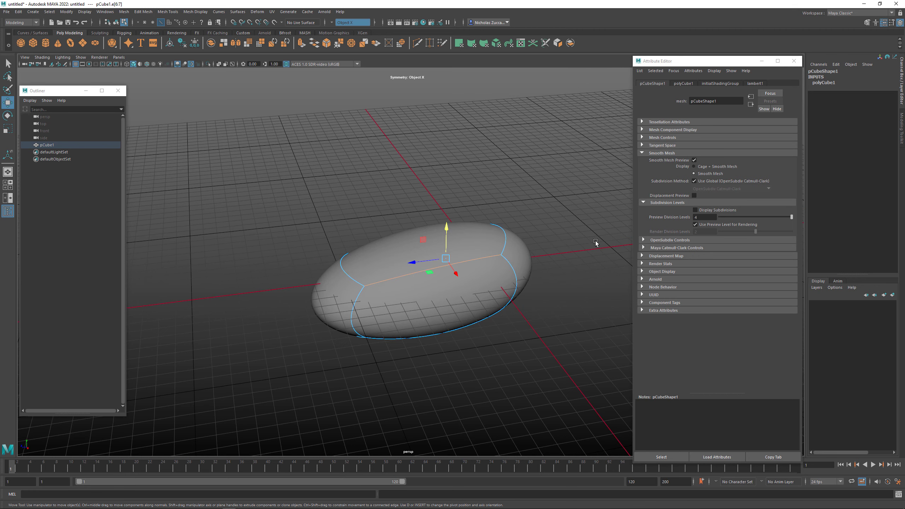
Insert two edge loops across the middle of the form with the Multi-Cut tool and return it to the unsmoothed display
{"action": "left_click", "coordinate": [866, 22]}
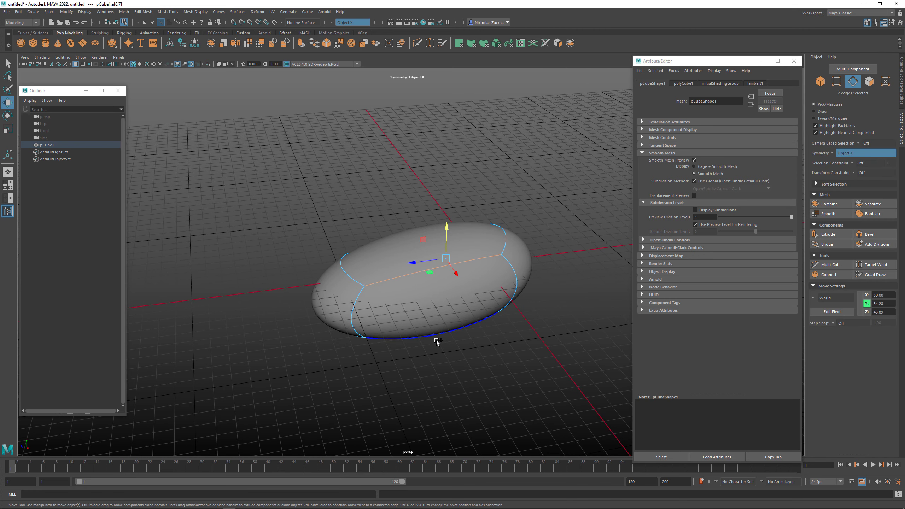
{"action": "key", "text": "ctrl+shift+x"}
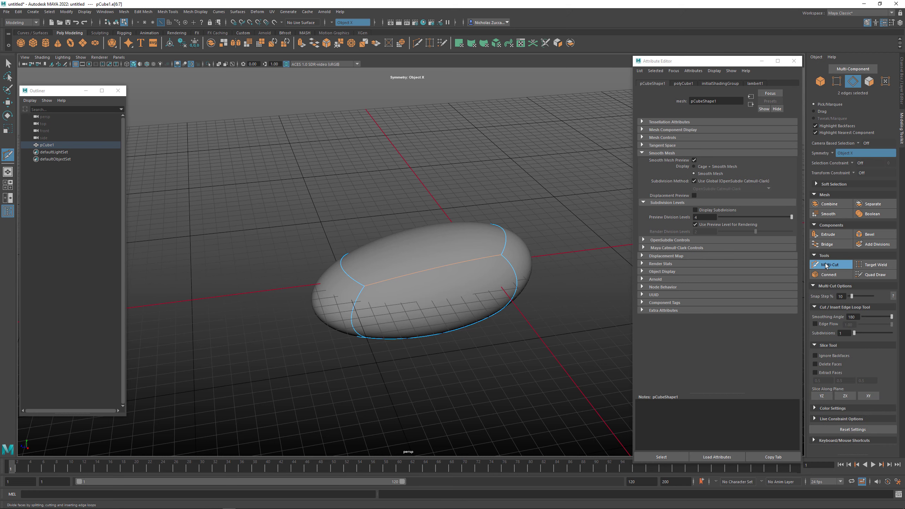
{"action": "left_click_drag", "start_coordinate": [459, 317], "coordinate": [442, 308], "text": "alt"}
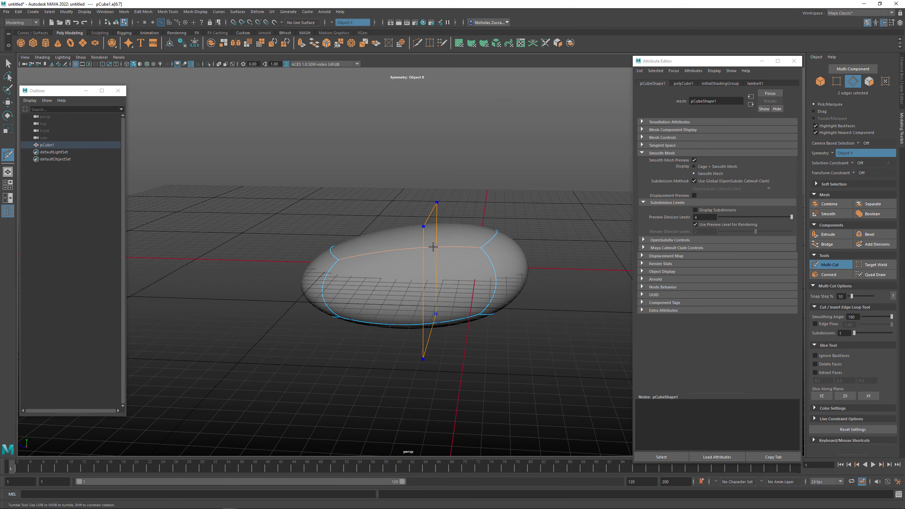
{"action": "left_click", "coordinate": [454, 261], "text": "ctrl"}
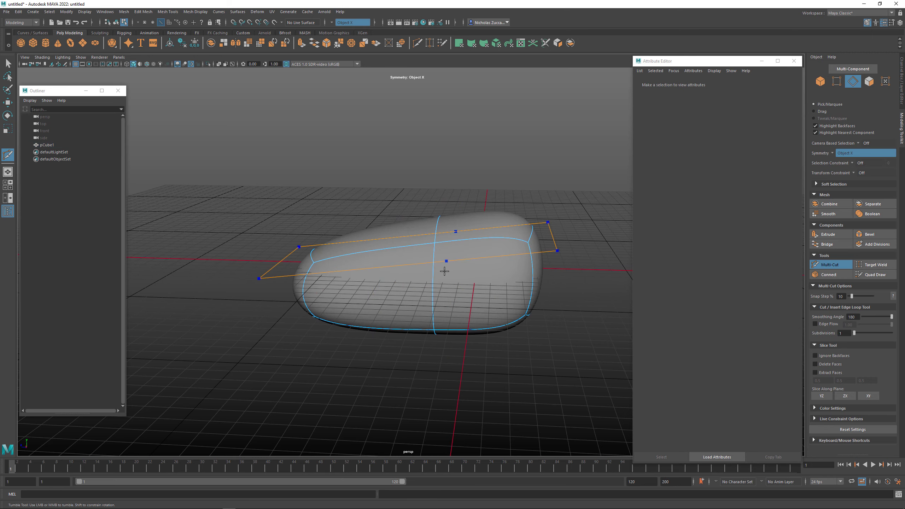
{"action": "left_click", "coordinate": [374, 265], "text": "ctrl"}
{"action": "left_click_drag", "start_coordinate": [391, 281], "coordinate": [496, 303], "text": "alt"}
{"action": "key", "text": "1"}
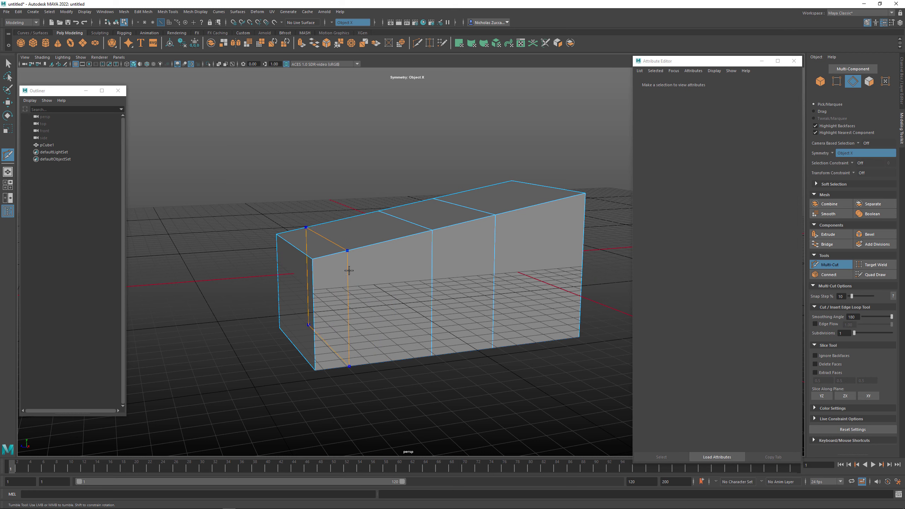
Try a lengthwise edge loop just below the box's sloped top with Multi-Cut, and undo it
{"action": "left_click", "coordinate": [312, 259]}
{"action": "left_click_drag", "start_coordinate": [375, 283], "coordinate": [345, 256], "text": "alt"}
{"action": "key", "text": "3"}
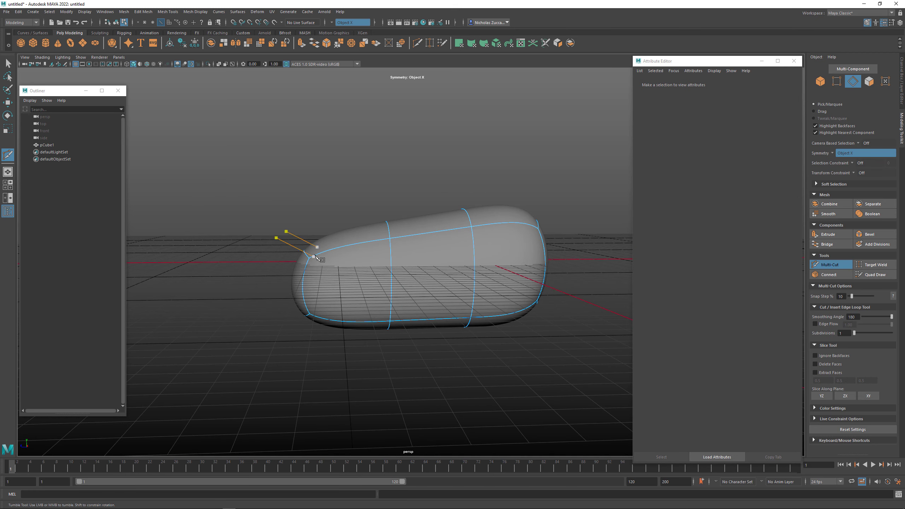
{"action": "key", "text": "Escape"}
{"action": "key", "text": "1"}
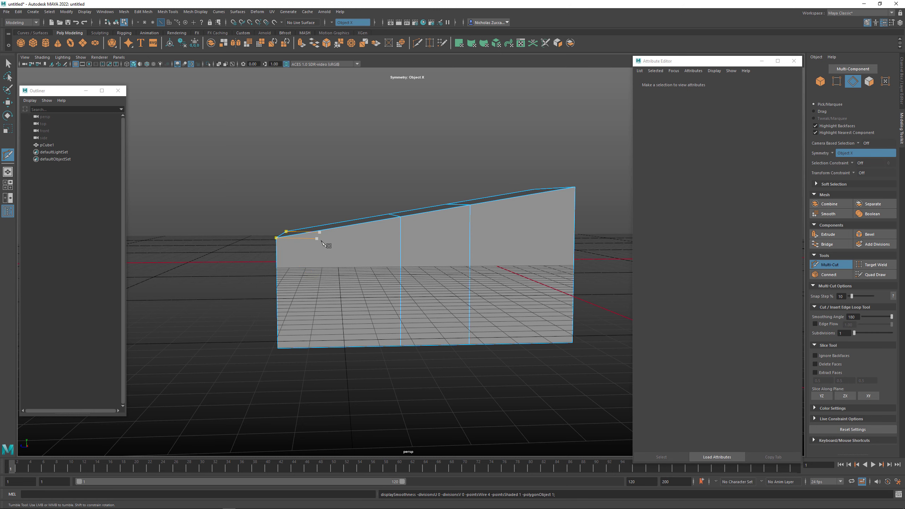
{"action": "left_click", "coordinate": [277, 244], "text": "ctrl"}
{"action": "left_click_drag", "start_coordinate": [309, 287], "coordinate": [362, 294], "text": "alt"}
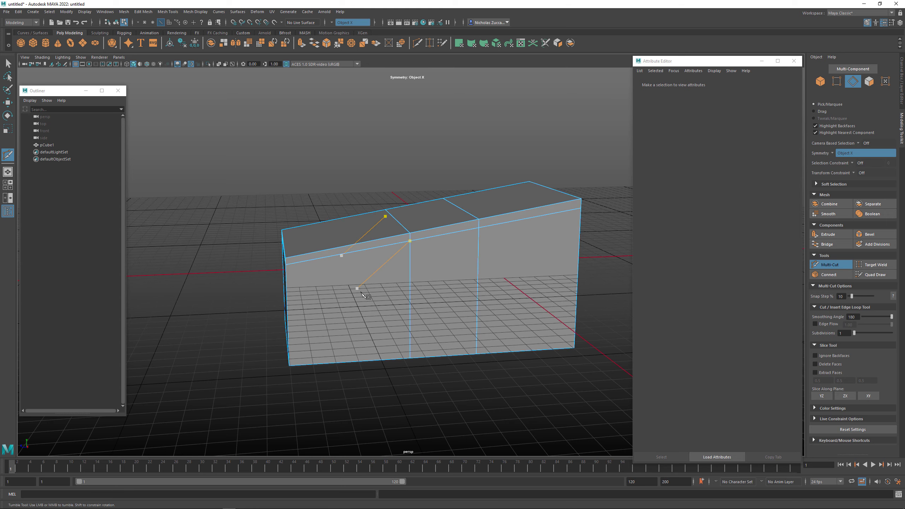
{"action": "key", "text": "ctrl+z"}
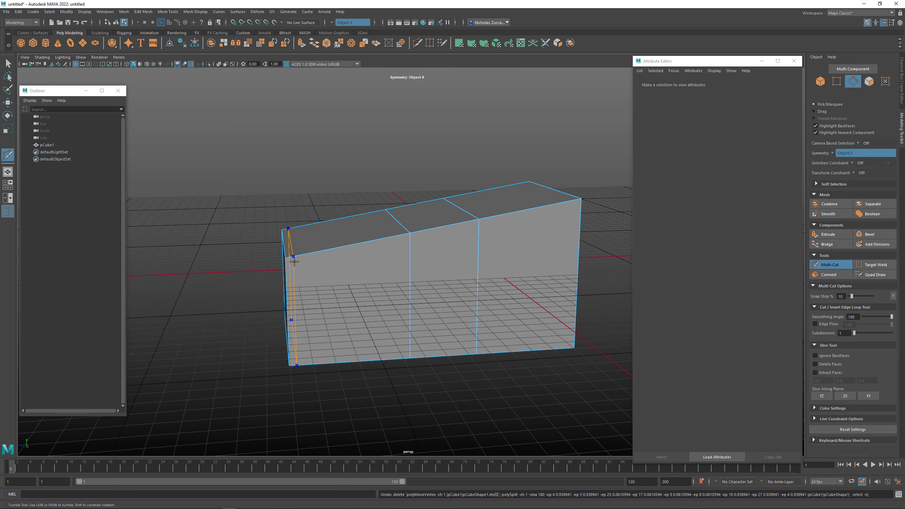
Insert edge loops close to the box's low end and along its long sides, checking the end's shape in smooth preview
{"action": "left_click", "coordinate": [294, 265], "text": "ctrl"}
{"action": "left_click_drag", "start_coordinate": [320, 297], "coordinate": [337, 307], "text": "alt"}
{"action": "left_click", "coordinate": [335, 259]}
{"action": "key", "text": "3"}
{"action": "left_click_drag", "start_coordinate": [427, 359], "coordinate": [310, 295], "text": "alt"}
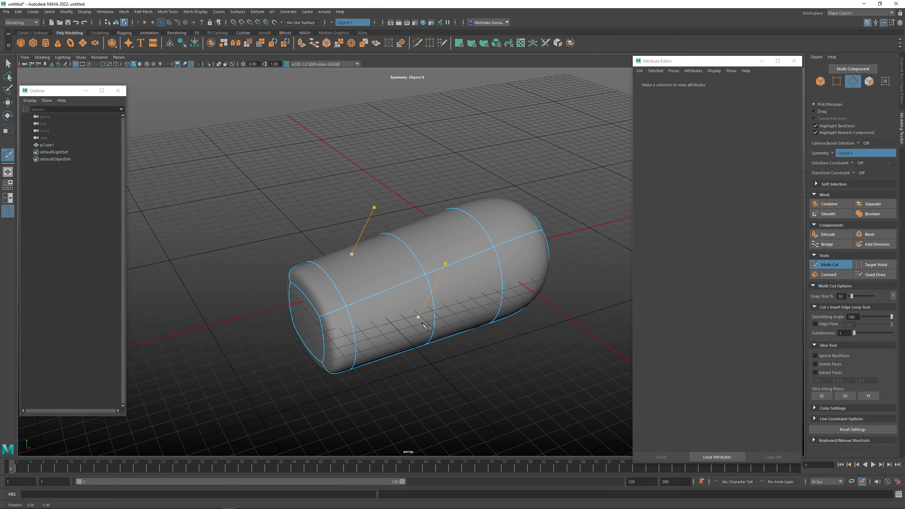
{"action": "key", "text": "1"}
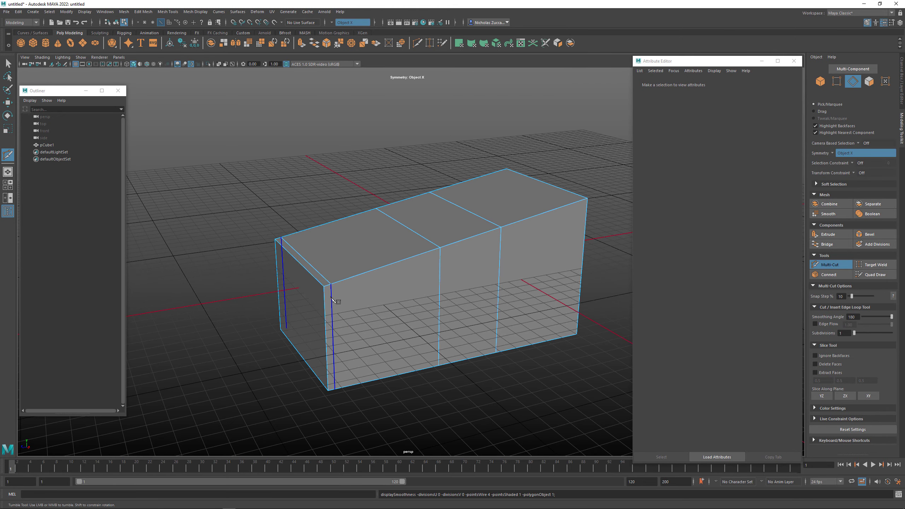
{"action": "left_click_drag", "start_coordinate": [318, 285], "coordinate": [422, 317], "text": "alt"}
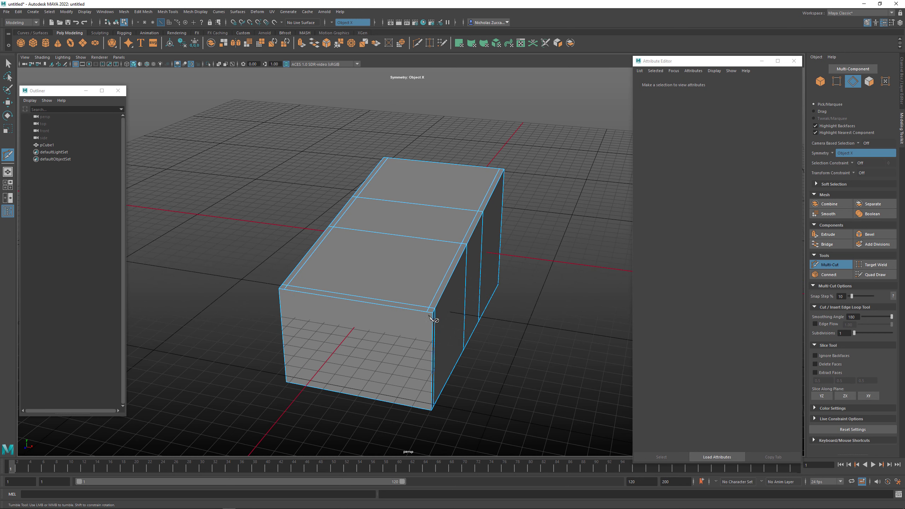
Try inserting mirrored lengthwise edge loops into the box with Multi-Cut under Object X symmetry
{"action": "left_click_drag", "start_coordinate": [430, 316], "coordinate": [440, 321], "text": "alt"}
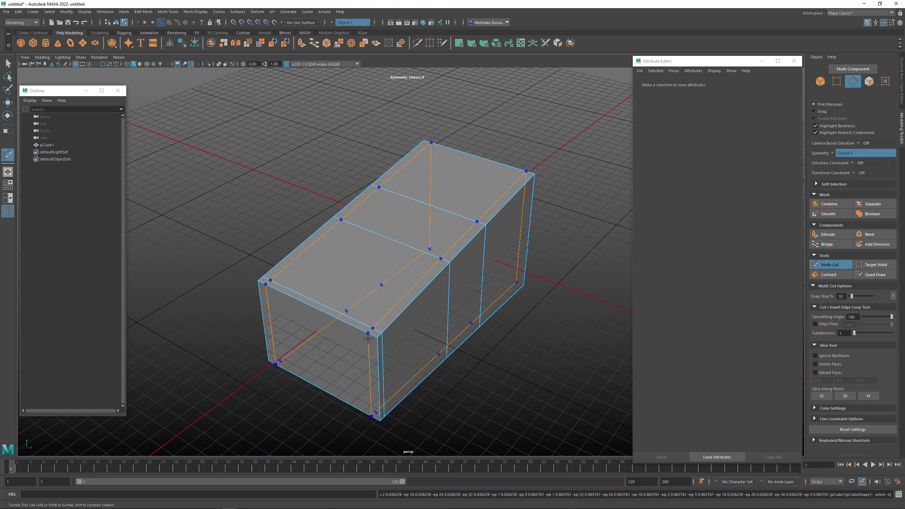
{"action": "left_click_drag", "start_coordinate": [413, 353], "coordinate": [417, 343], "text": "alt"}
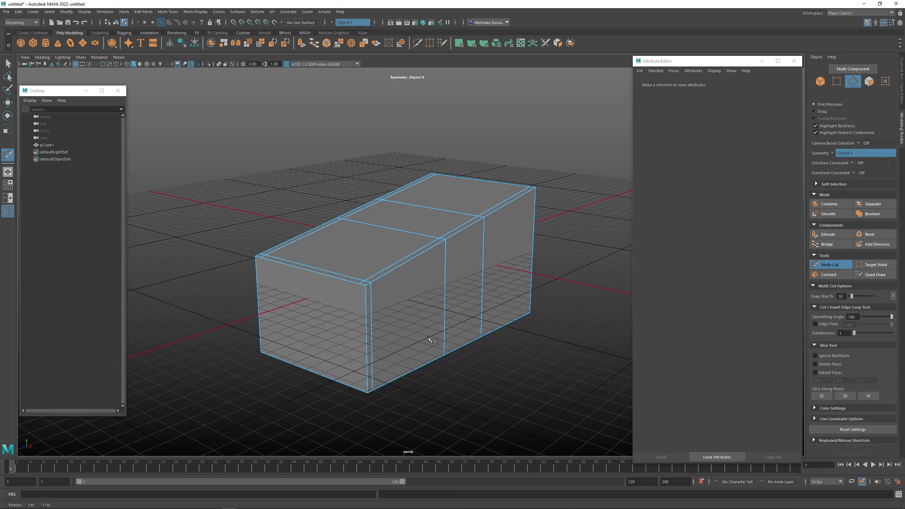
{"action": "left_click_drag", "start_coordinate": [429, 284], "coordinate": [404, 282], "text": "alt"}
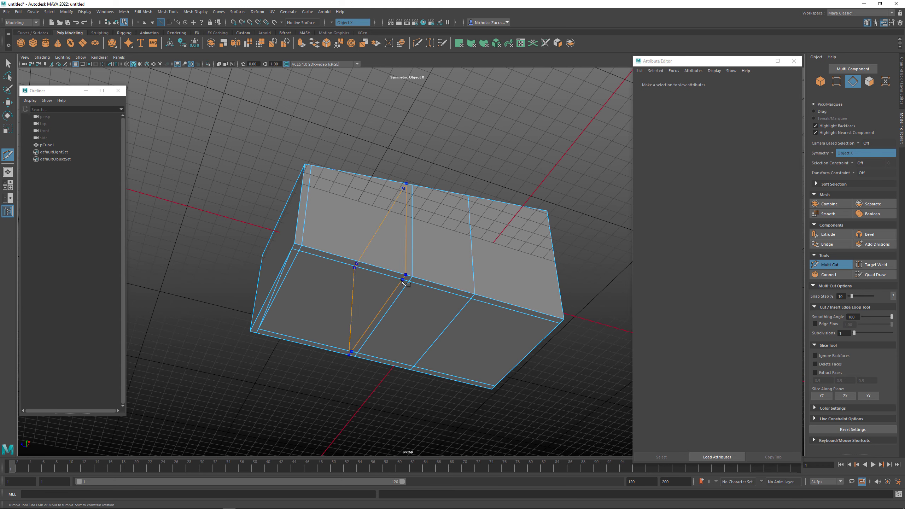
{"action": "left_click_drag", "start_coordinate": [365, 380], "coordinate": [490, 320], "text": "alt"}
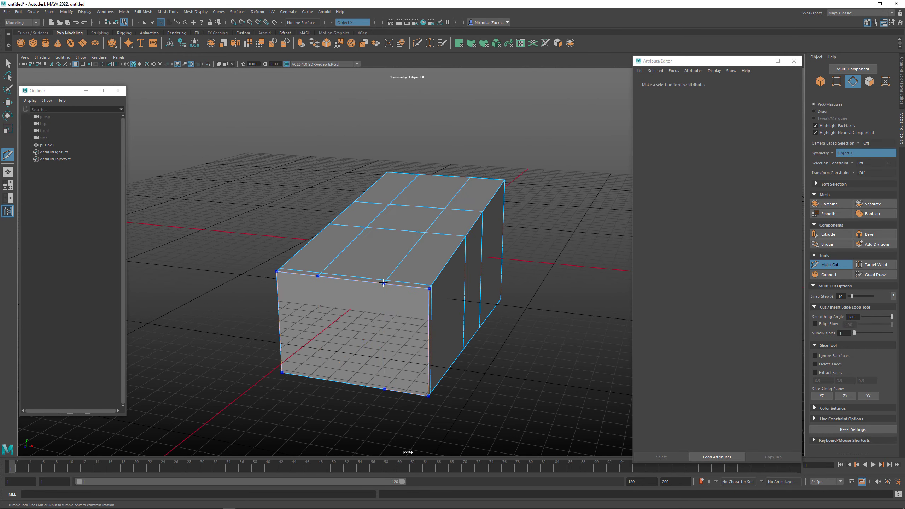
Insert a horizontal edge loop around the box near mid-height and check it in smooth preview
{"action": "left_click", "coordinate": [452, 361], "text": "ctrl"}
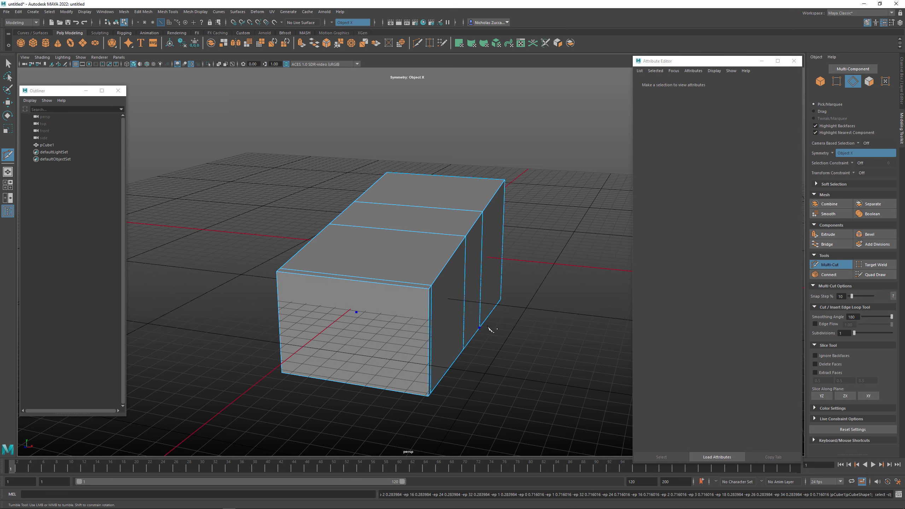
{"action": "left_click_drag", "start_coordinate": [491, 329], "coordinate": [493, 378], "text": "alt"}
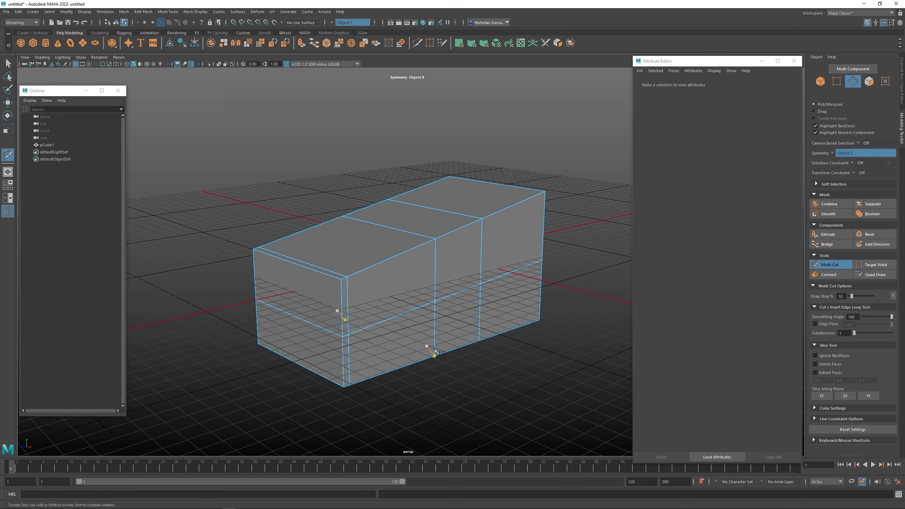
{"action": "key", "text": "3"}
{"action": "left_click_drag", "start_coordinate": [488, 370], "coordinate": [436, 358], "text": "alt"}
{"action": "key", "text": "1"}
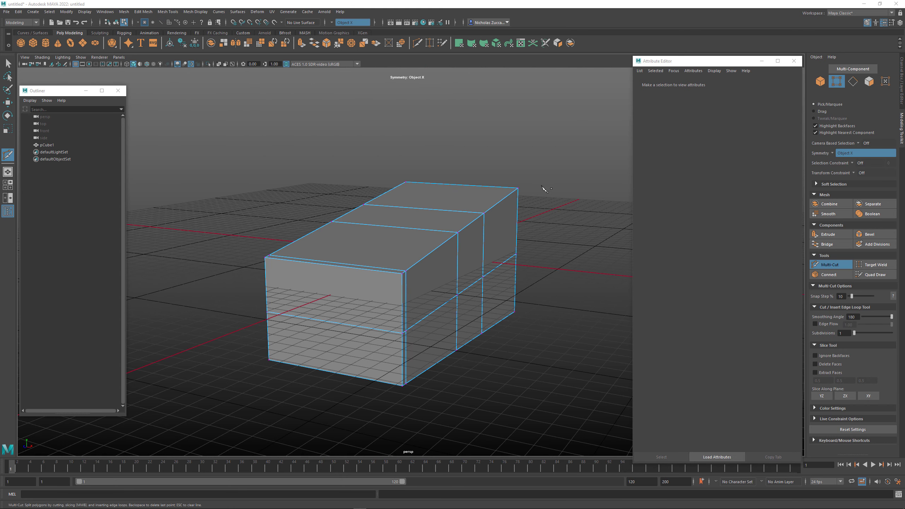
Try cutting a pair of lengthwise edge loops through the box's top and front with Object X symmetry, and undo the cut
{"action": "left_click_drag", "start_coordinate": [545, 190], "coordinate": [506, 182], "text": "alt"}
{"action": "left_click_drag", "start_coordinate": [387, 248], "coordinate": [414, 258], "text": "alt"}
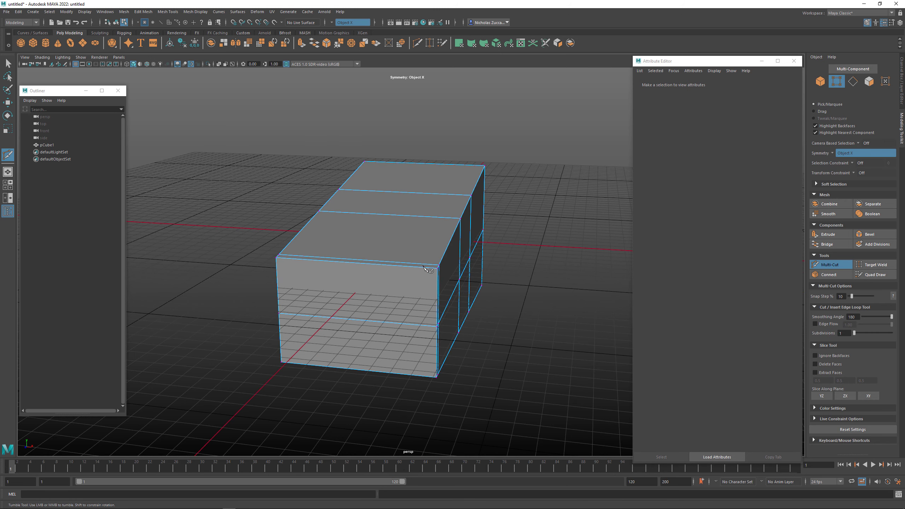
{"action": "left_click", "coordinate": [383, 264], "text": "ctrl"}
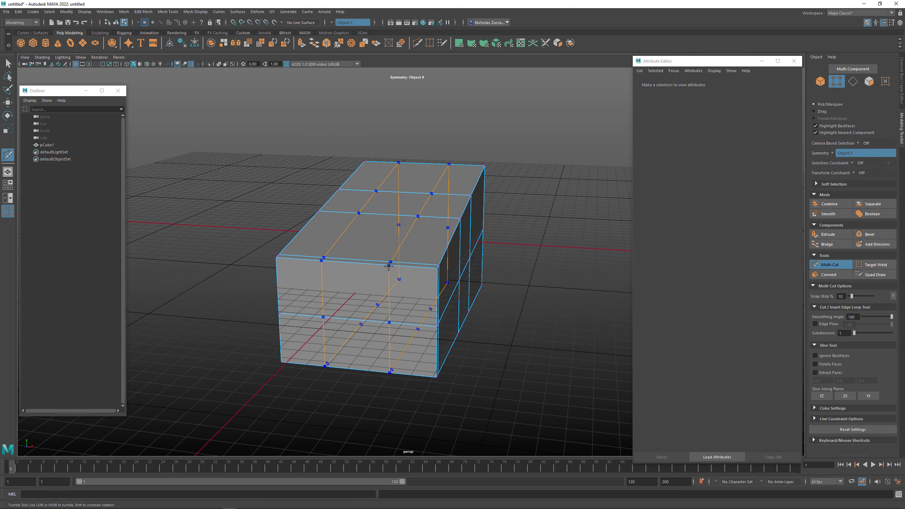
{"action": "left_click_drag", "start_coordinate": [382, 266], "coordinate": [396, 261], "text": "alt"}
{"action": "key", "text": "ctrl+z"}
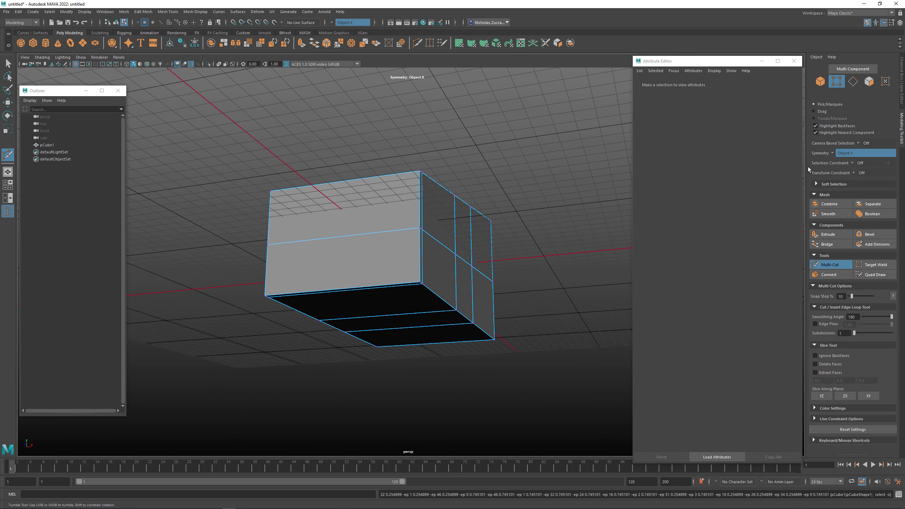
Try the lengthwise edge loop cut with symmetry set to World X, and undo it
{"action": "left_click", "coordinate": [832, 152]}
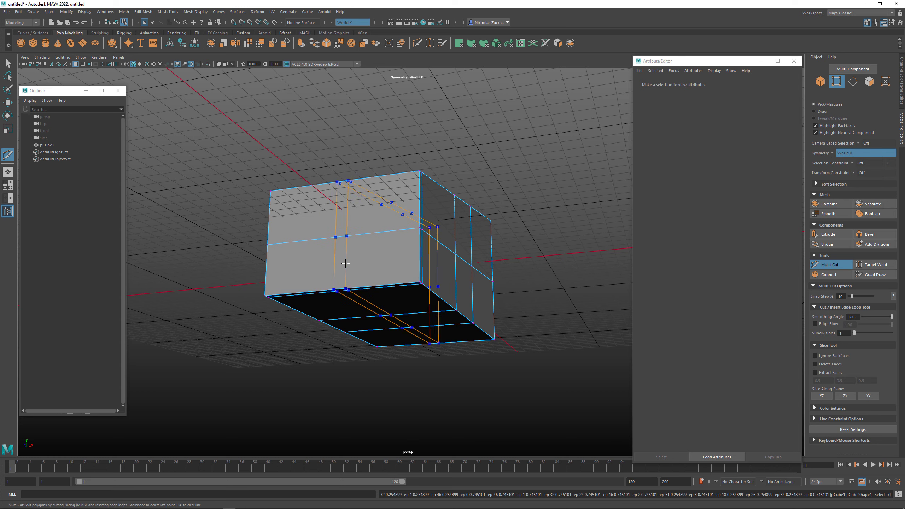
{"action": "left_click", "coordinate": [367, 262], "text": "ctrl"}
{"action": "left_click_drag", "start_coordinate": [542, 288], "coordinate": [540, 280], "text": "alt"}
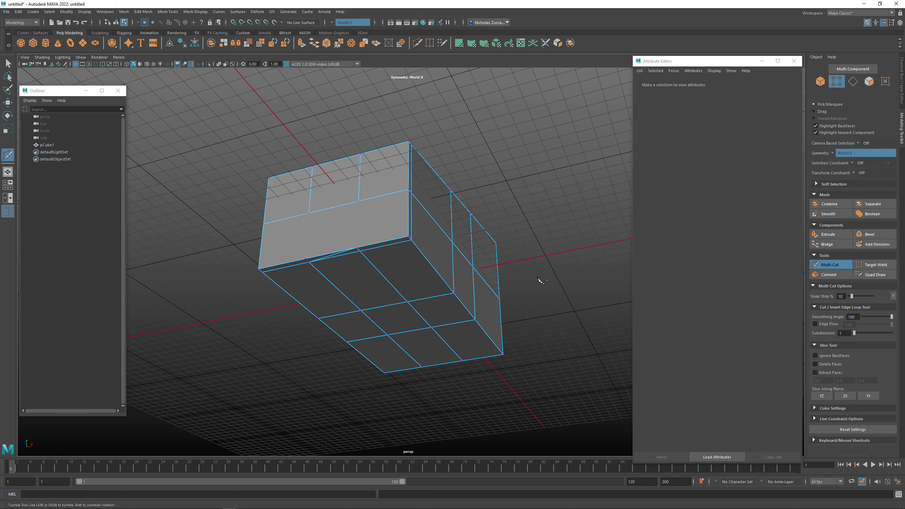
{"action": "key", "text": "ctrl+z"}
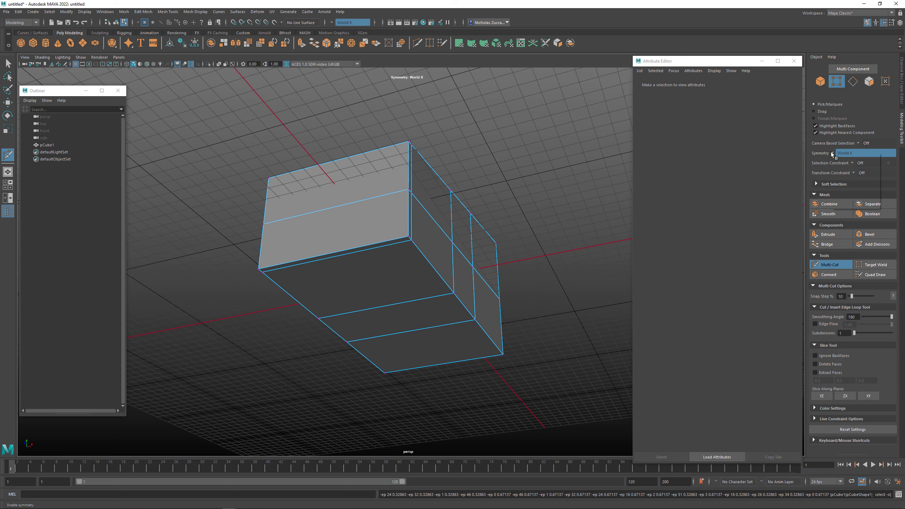
Turn symmetry off and insert supporting edge loops close to the box's top, bottom, back and one long side edge
{"action": "left_click", "coordinate": [840, 154]}
{"action": "left_click", "coordinate": [843, 156]}
{"action": "left_click_drag", "start_coordinate": [460, 217], "coordinate": [394, 246], "text": "alt"}
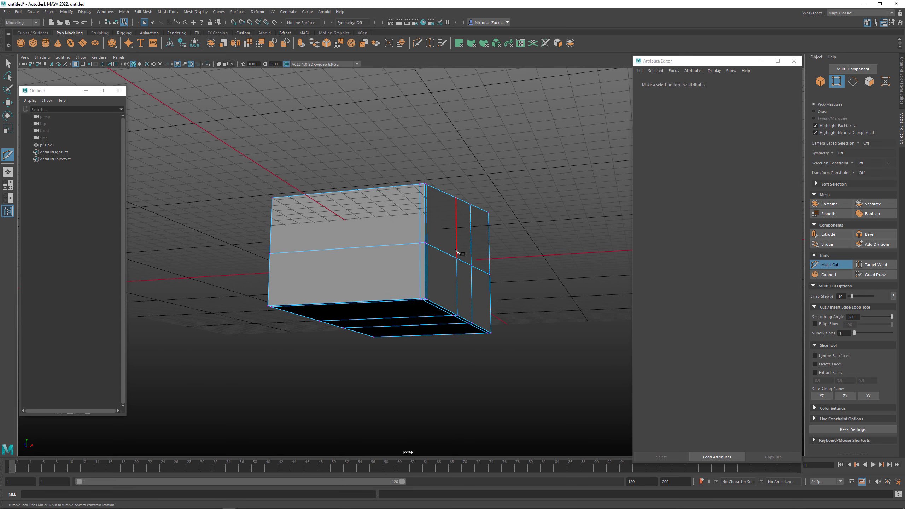
{"action": "left_click_drag", "start_coordinate": [457, 248], "coordinate": [517, 256], "text": "alt"}
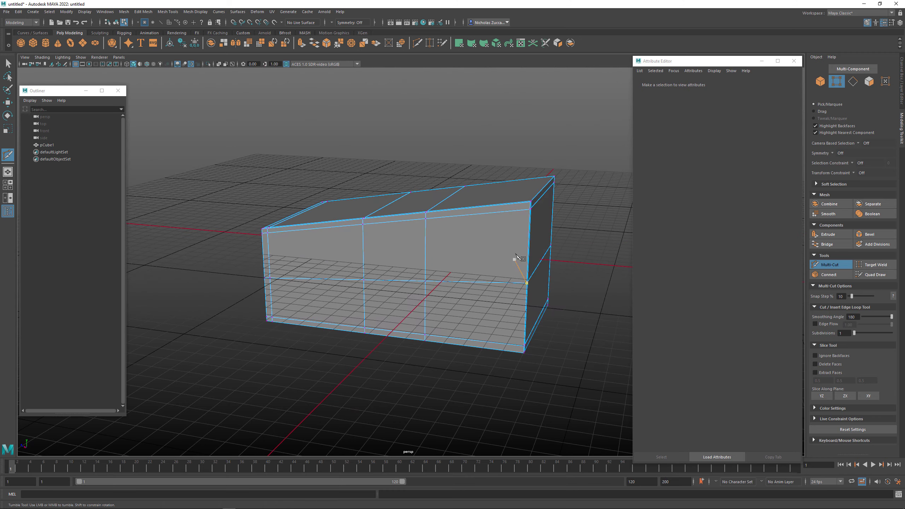
{"action": "left_click_drag", "start_coordinate": [524, 212], "coordinate": [329, 228], "text": "alt"}
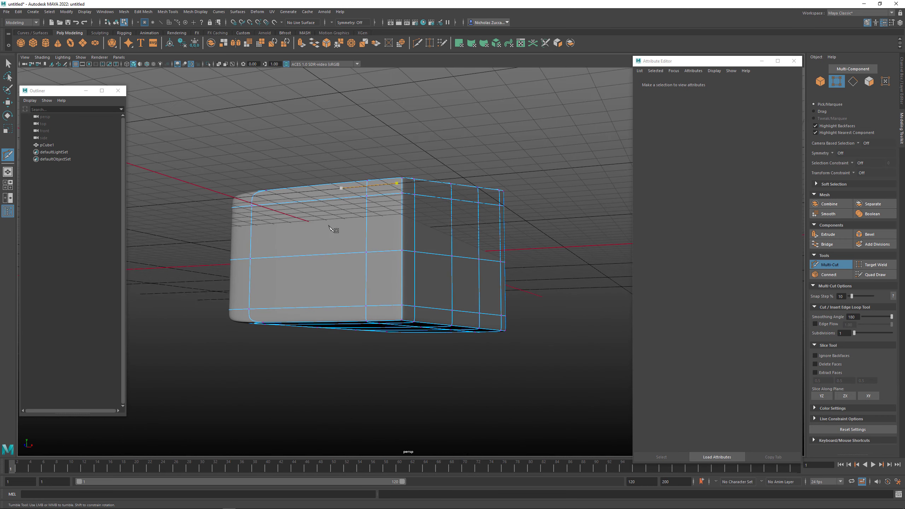
{"action": "left_click_drag", "start_coordinate": [373, 192], "coordinate": [375, 263], "text": "alt"}
{"action": "key", "text": "1"}
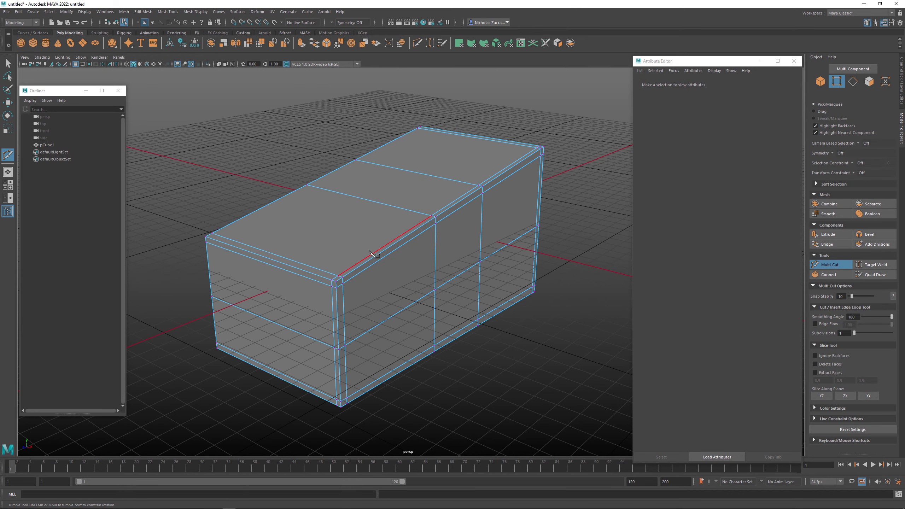
{"action": "left_click_drag", "start_coordinate": [398, 297], "coordinate": [388, 252], "text": "alt"}
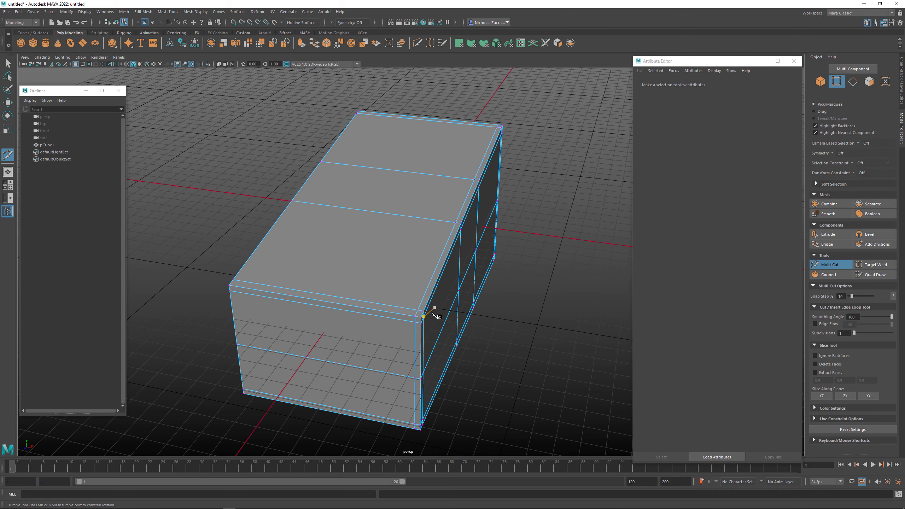
{"action": "left_click_drag", "start_coordinate": [433, 313], "coordinate": [432, 307], "text": "alt"}
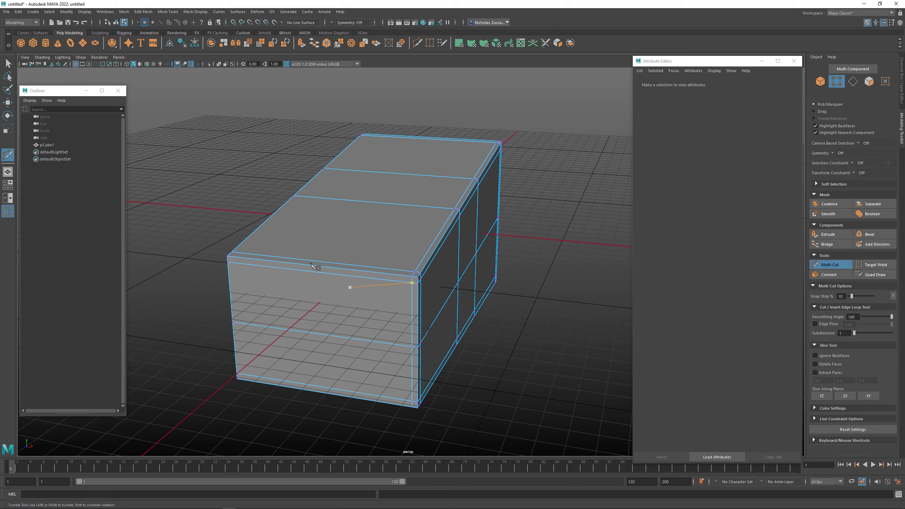
Return to object selection and mirror the box on the X axis at the World position, cutting the geometry and merging border vertices
{"action": "left_click", "coordinate": [8, 64]}
{"action": "left_click_drag", "start_coordinate": [220, 182], "coordinate": [242, 170], "text": "alt"}
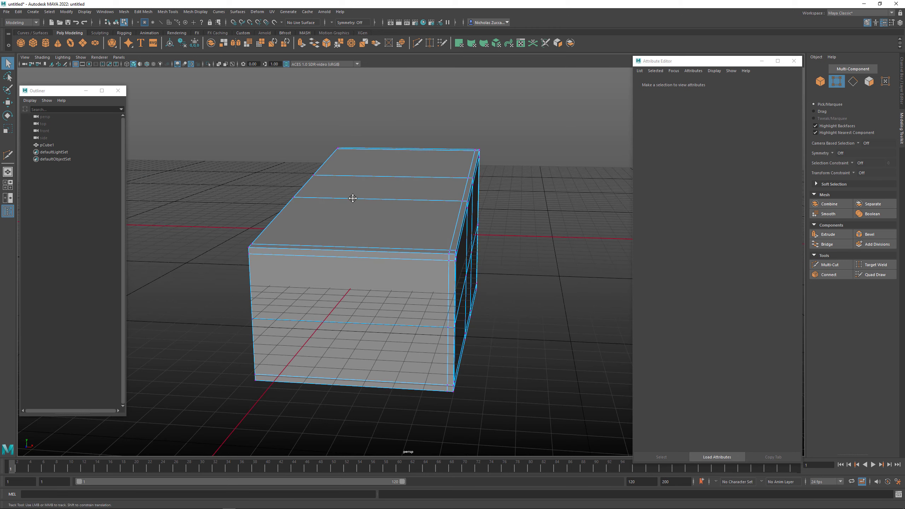
{"action": "scroll", "coordinate": [352, 198], "scroll_direction": "down", "scroll_amount": 1}
{"action": "key", "text": "F8"}
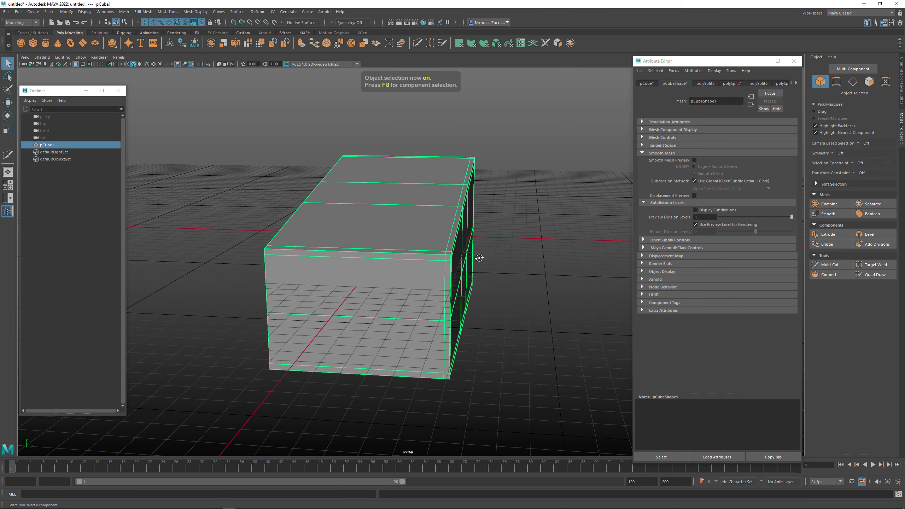
{"action": "left_click_drag", "start_coordinate": [479, 257], "coordinate": [361, 265], "text": "alt"}
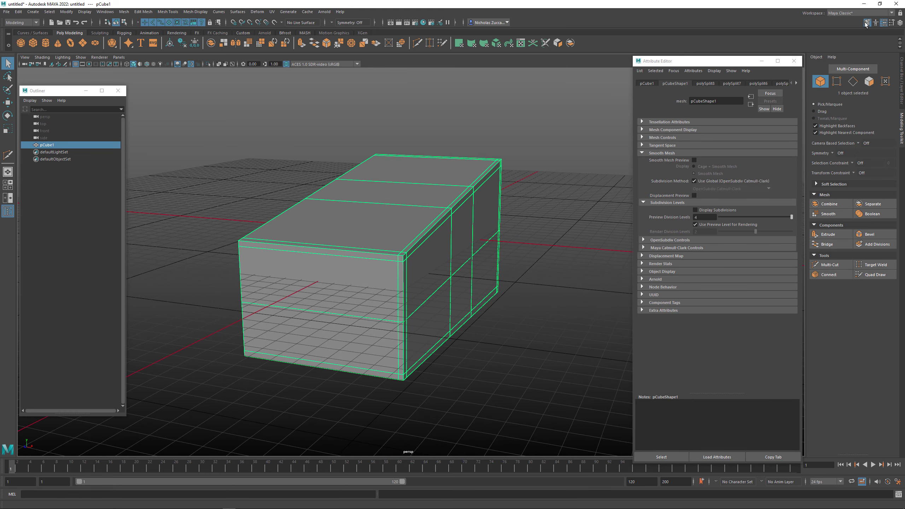
{"action": "left_click_drag", "start_coordinate": [398, 264], "coordinate": [425, 263], "text": "alt"}
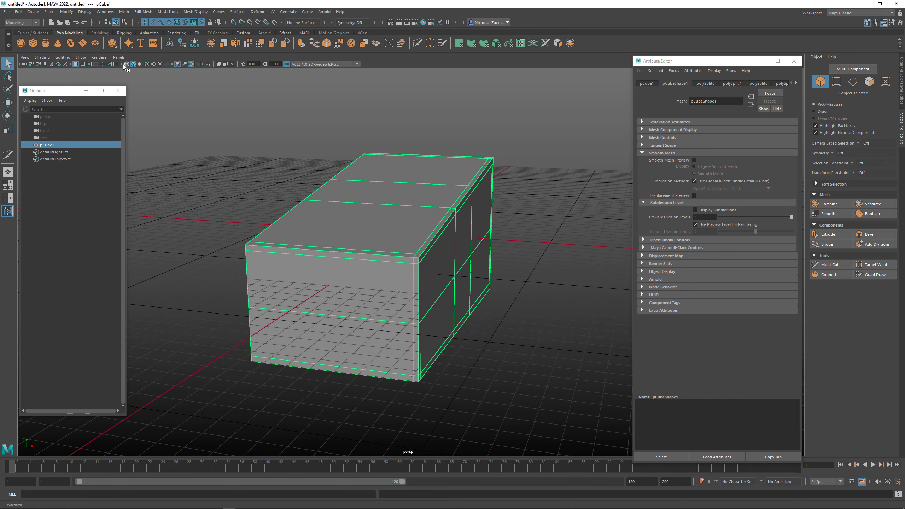
{"action": "left_click", "coordinate": [124, 12]}
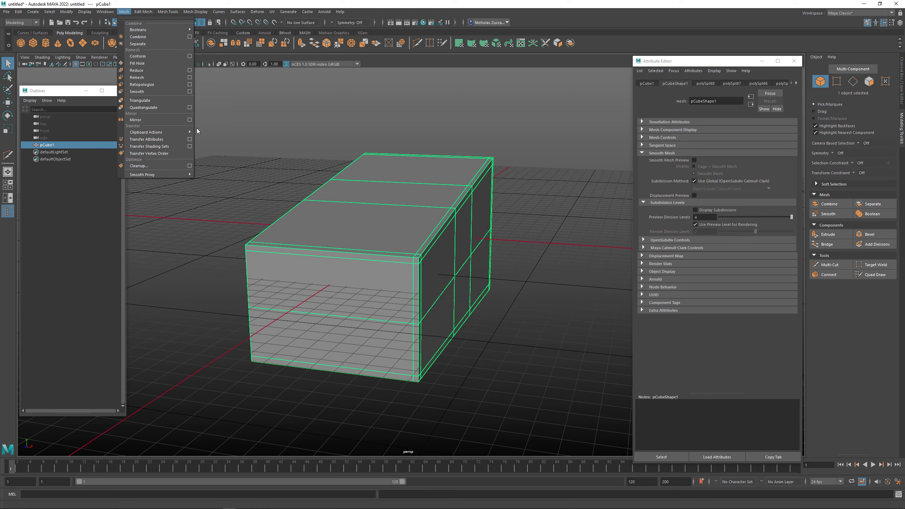
{"action": "left_click", "coordinate": [189, 120]}
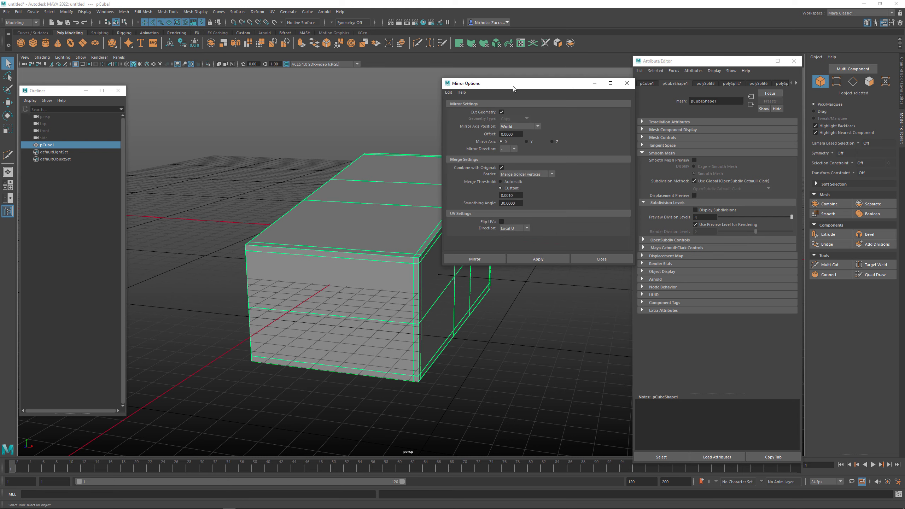
{"action": "left_click_drag", "start_coordinate": [513, 88], "coordinate": [624, 237]}
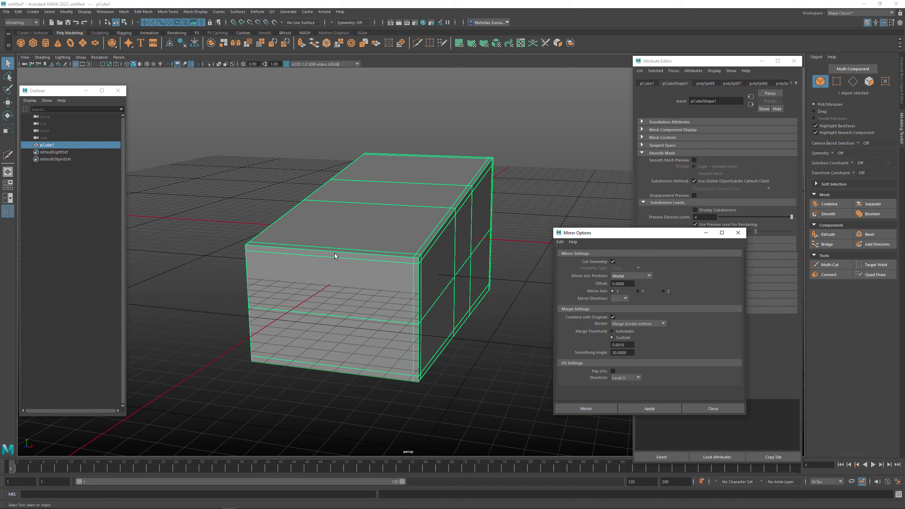
{"action": "left_click", "coordinate": [639, 408]}
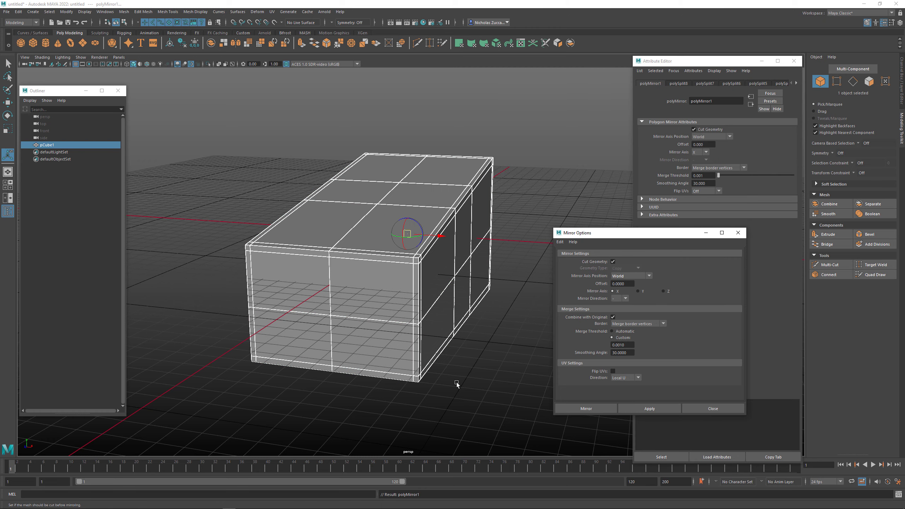
Examine the mirrored box from several sides, comparing its smooth preview with the unsmoothed mesh
{"action": "mouse_move", "coordinate": [456, 382]}
{"action": "left_mouse_down", "text": "alt"}
{"action": "mouse_move", "coordinate": [464, 362]}
{"action": "mouse_move", "coordinate": [475, 379]}
{"action": "mouse_move", "coordinate": [452, 376]}
{"action": "left_mouse_up", "text": "alt"}
{"action": "left_click", "coordinate": [476, 378]}
{"action": "left_click", "coordinate": [376, 295]}
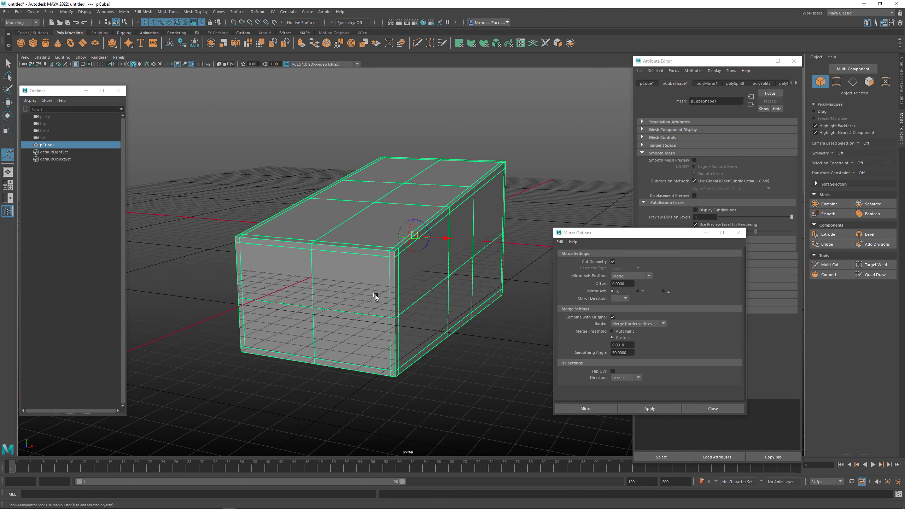
{"action": "key", "text": "3"}
{"action": "left_click", "coordinate": [485, 348]}
{"action": "left_click_drag", "start_coordinate": [485, 347], "coordinate": [409, 323], "text": "alt"}
{"action": "left_click", "coordinate": [370, 274]}
{"action": "left_click_drag", "start_coordinate": [371, 275], "coordinate": [480, 331], "text": "alt"}
{"action": "left_click", "coordinate": [490, 331]}
{"action": "left_click", "coordinate": [390, 260]}
{"action": "key", "text": "1"}
{"action": "left_click_drag", "start_coordinate": [387, 264], "coordinate": [394, 290], "text": "alt"}
{"action": "key", "text": "3"}
{"action": "left_click", "coordinate": [454, 352]}
{"action": "left_click_drag", "start_coordinate": [414, 326], "coordinate": [408, 288], "text": "alt"}
{"action": "left_click", "coordinate": [391, 276]}
{"action": "key", "text": "1"}
In vertex mode with smooth preview on, lower the crosswise row of top vertices nearest the box's low end
{"action": "key", "text": "F9"}
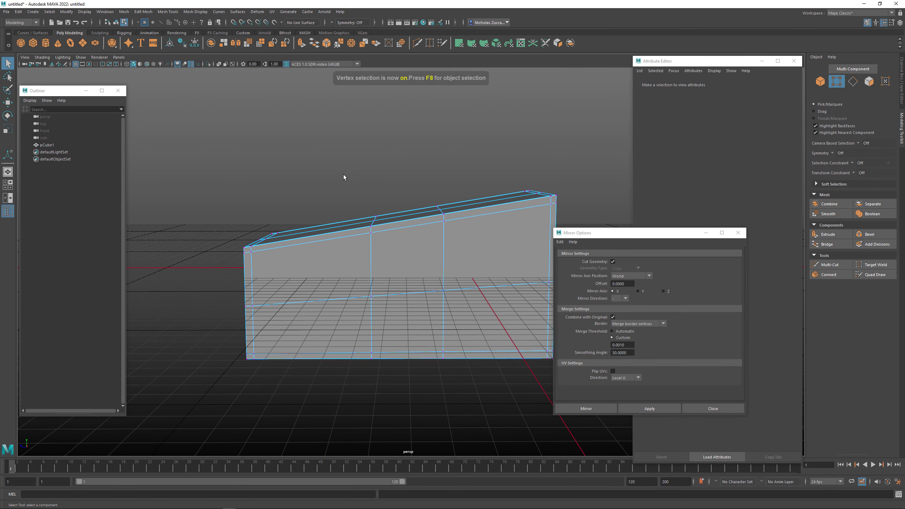
{"action": "left_click_drag", "start_coordinate": [344, 173], "coordinate": [390, 250]}
{"action": "key", "text": "w"}
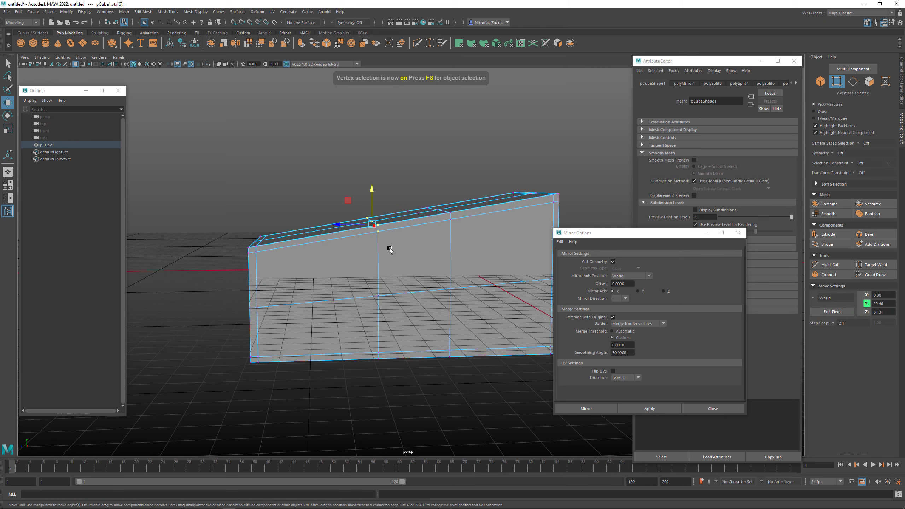
{"action": "key", "text": "3"}
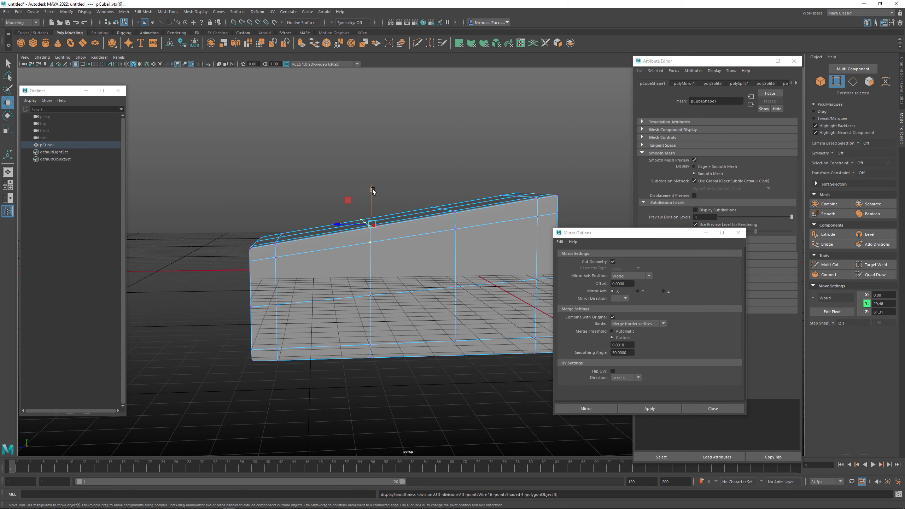
{"action": "left_click_drag", "start_coordinate": [372, 191], "coordinate": [371, 221]}
Raise the rear crosswise row of top vertices to about Y 48, and raise the row at the low end
{"action": "left_click_drag", "start_coordinate": [460, 202], "coordinate": [441, 201], "text": "alt"}
{"action": "left_click_drag", "start_coordinate": [425, 197], "coordinate": [461, 243]}
{"action": "left_click_drag", "start_coordinate": [444, 193], "coordinate": [360, 219]}
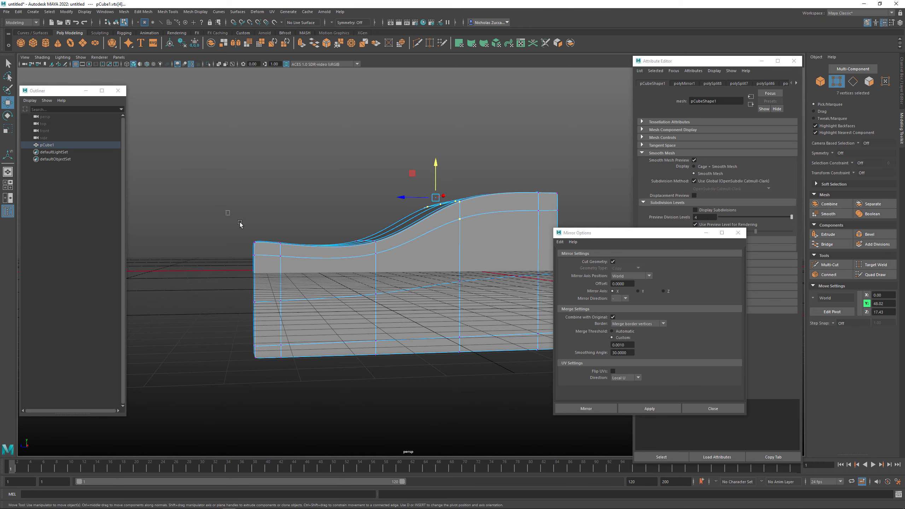
{"action": "left_click_drag", "start_coordinate": [239, 223], "coordinate": [303, 260]}
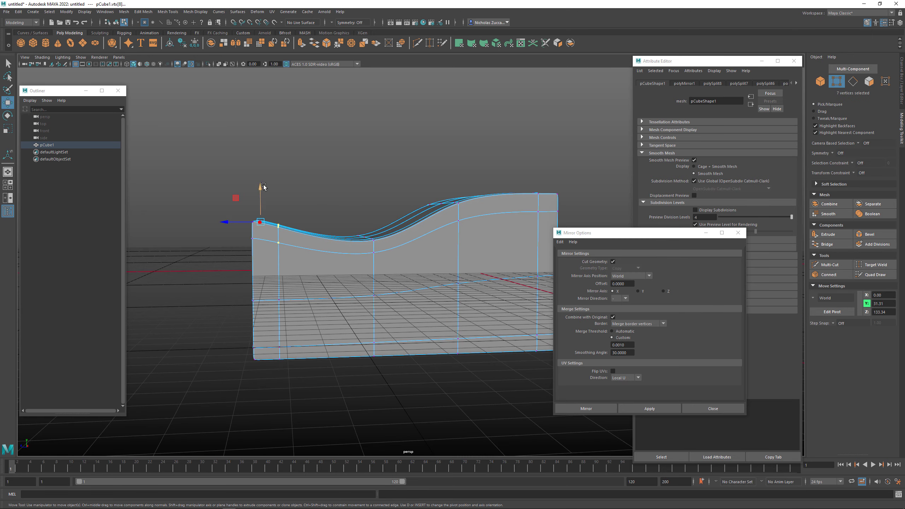
{"action": "left_click_drag", "start_coordinate": [264, 187], "coordinate": [369, 252]}
Move the vertices along one upper long side inward in X to about 29, and return to object selection
{"action": "left_click_drag", "start_coordinate": [369, 246], "coordinate": [354, 280], "text": "alt"}
{"action": "left_click_drag", "start_coordinate": [322, 204], "coordinate": [385, 251]}
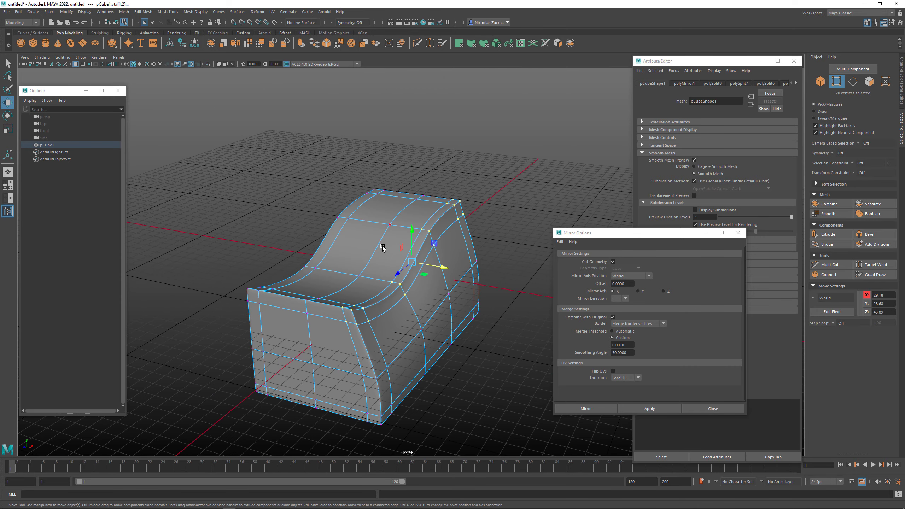
{"action": "key", "text": "F8"}
{"action": "left_click_drag", "start_coordinate": [427, 281], "coordinate": [485, 256], "text": "alt"}
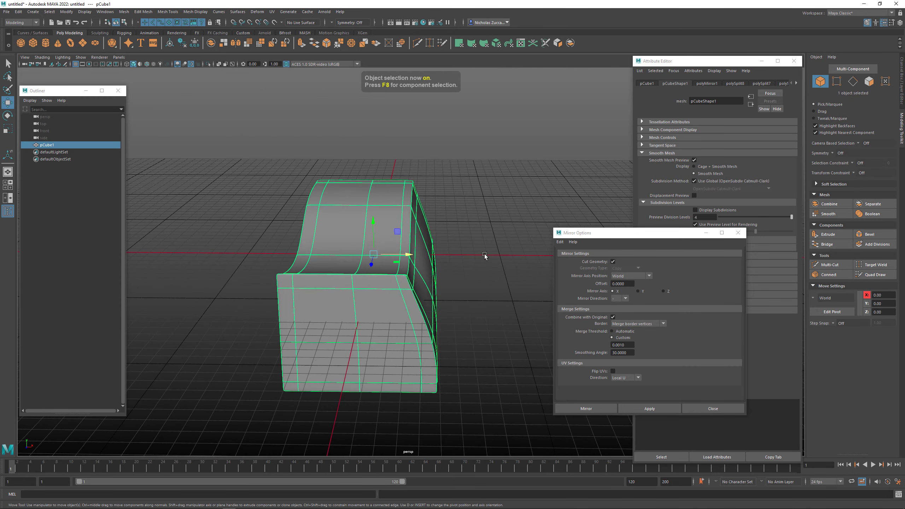
Mirror the reshaped box across the world X axis with cut geometry on, combining it with the original and merging border vertices
{"action": "left_click", "coordinate": [651, 408]}
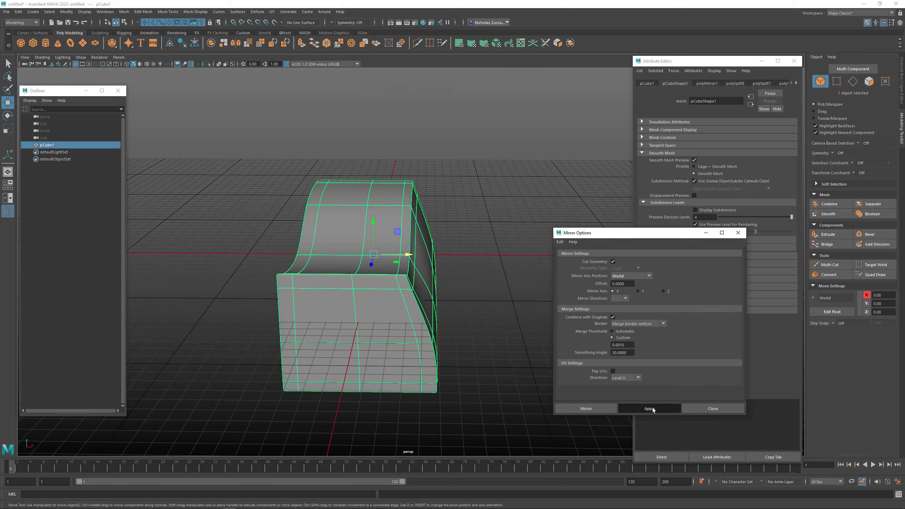
{"action": "left_click", "coordinate": [498, 291]}
{"action": "left_click_drag", "start_coordinate": [498, 291], "coordinate": [458, 263], "text": "alt"}
Examine the mirrored box from several angles, checking the symmetry of its smoothed surface both selected and deselected
{"action": "left_click", "coordinate": [383, 275]}
{"action": "left_click", "coordinate": [435, 344]}
{"action": "left_click_drag", "start_coordinate": [435, 344], "coordinate": [409, 319], "text": "alt"}
{"action": "left_click", "coordinate": [385, 273]}
{"action": "mouse_move", "coordinate": [386, 273]}
{"action": "left_mouse_down", "text": "alt"}
{"action": "mouse_move", "coordinate": [456, 272]}
{"action": "mouse_move", "coordinate": [382, 271]}
{"action": "left_mouse_up", "text": "alt"}
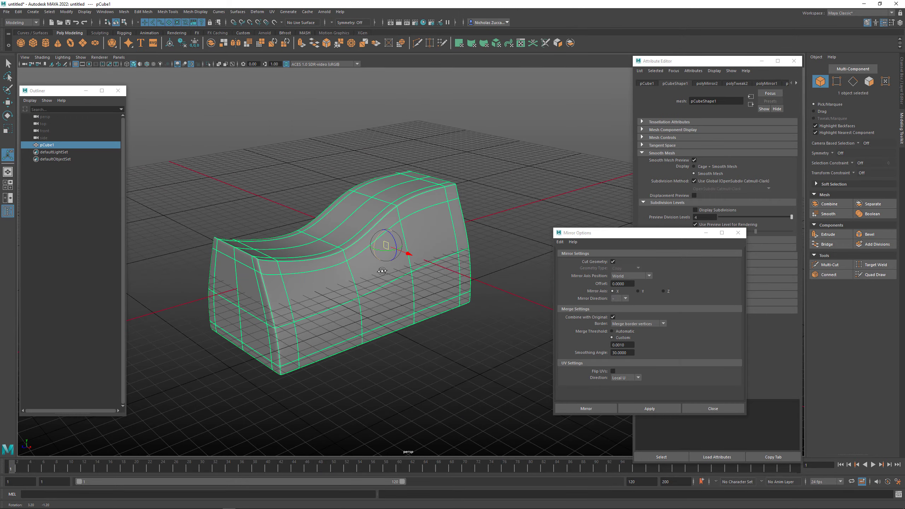
{"action": "left_click", "coordinate": [460, 348]}
{"action": "mouse_move", "coordinate": [429, 297]}
{"action": "left_mouse_down", "text": "alt"}
{"action": "mouse_move", "coordinate": [408, 298]}
{"action": "mouse_move", "coordinate": [450, 320]}
{"action": "mouse_move", "coordinate": [412, 290]}
{"action": "left_mouse_up", "text": "alt"}
{"action": "middle_click_drag", "start_coordinate": [413, 291], "coordinate": [463, 292], "text": "alt"}
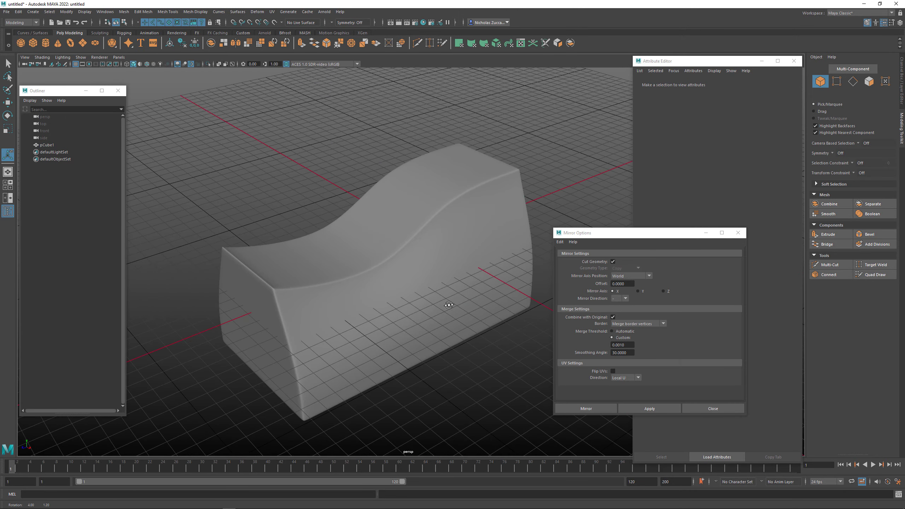
{"action": "mouse_move", "coordinate": [463, 293]}
{"action": "left_mouse_down", "text": "alt"}
{"action": "mouse_move", "coordinate": [440, 308]}
{"action": "mouse_move", "coordinate": [470, 314]}
{"action": "mouse_move", "coordinate": [453, 292]}
{"action": "left_mouse_up", "text": "alt"}
{"action": "left_click", "coordinate": [429, 280]}
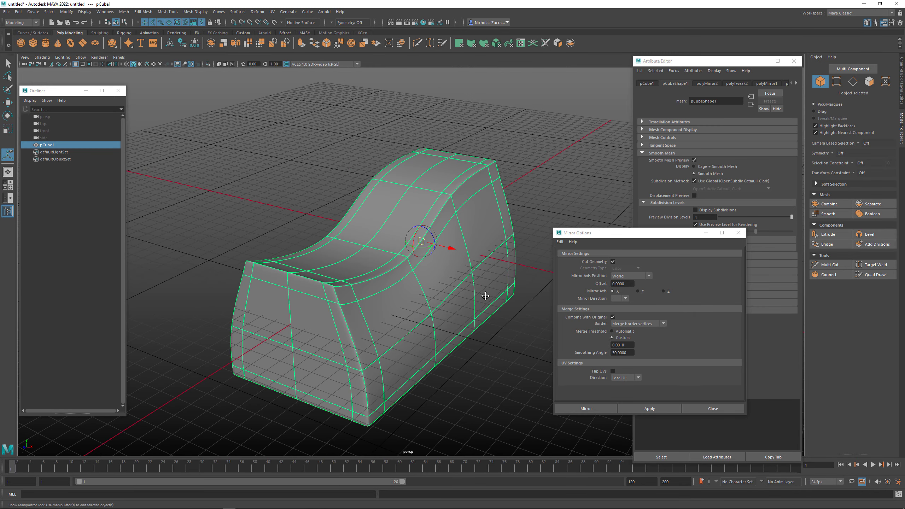
{"action": "right_click_drag", "start_coordinate": [486, 295], "coordinate": [453, 292], "text": "alt"}
{"action": "middle_click_drag", "start_coordinate": [453, 292], "coordinate": [446, 256], "text": "alt"}
{"action": "left_click_drag", "start_coordinate": [446, 257], "coordinate": [428, 279], "text": "alt"}
{"action": "right_click_drag", "start_coordinate": [428, 278], "coordinate": [458, 294], "text": "alt"}
{"action": "middle_click_drag", "start_coordinate": [458, 294], "coordinate": [458, 298], "text": "alt"}
{"action": "left_click_drag", "start_coordinate": [458, 298], "coordinate": [456, 316], "text": "alt"}
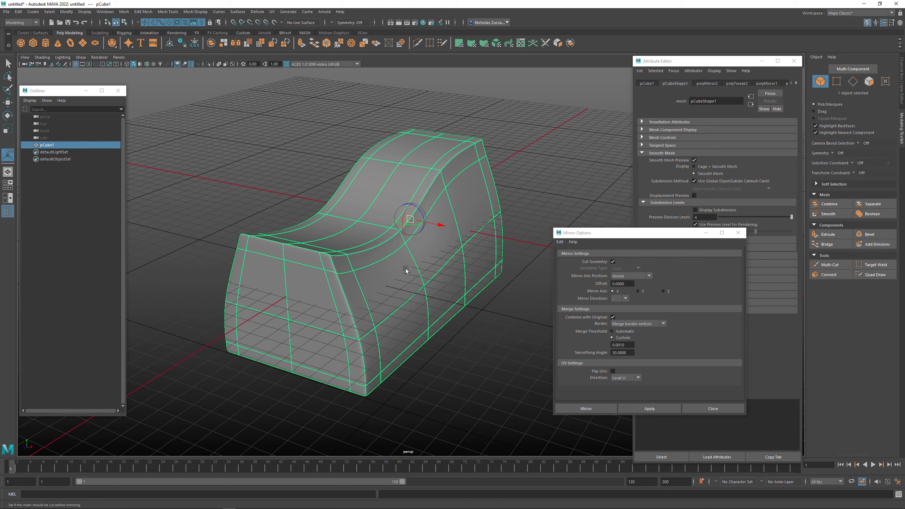
{"action": "middle_click_drag", "start_coordinate": [410, 267], "coordinate": [428, 279], "text": "alt"}
{"action": "left_click_drag", "start_coordinate": [428, 281], "coordinate": [424, 279], "text": "alt"}
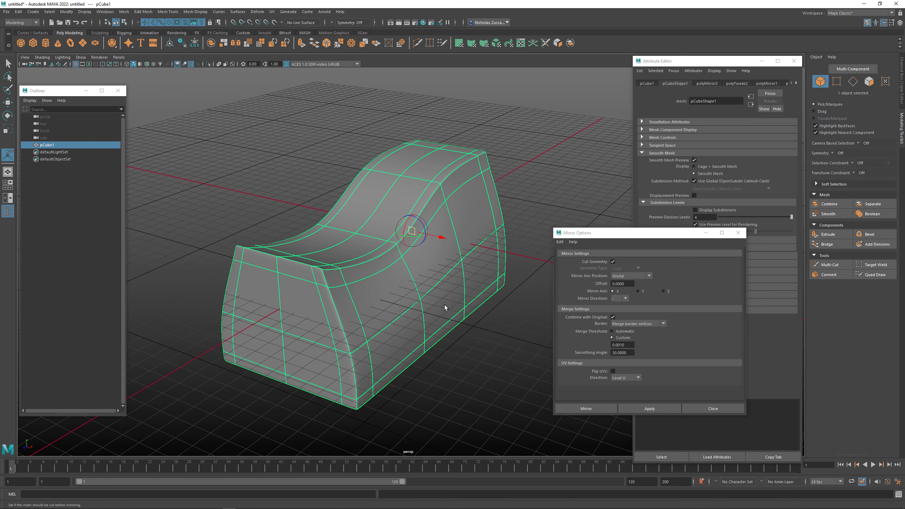
{"action": "left_click_drag", "start_coordinate": [459, 298], "coordinate": [481, 319], "text": "alt"}
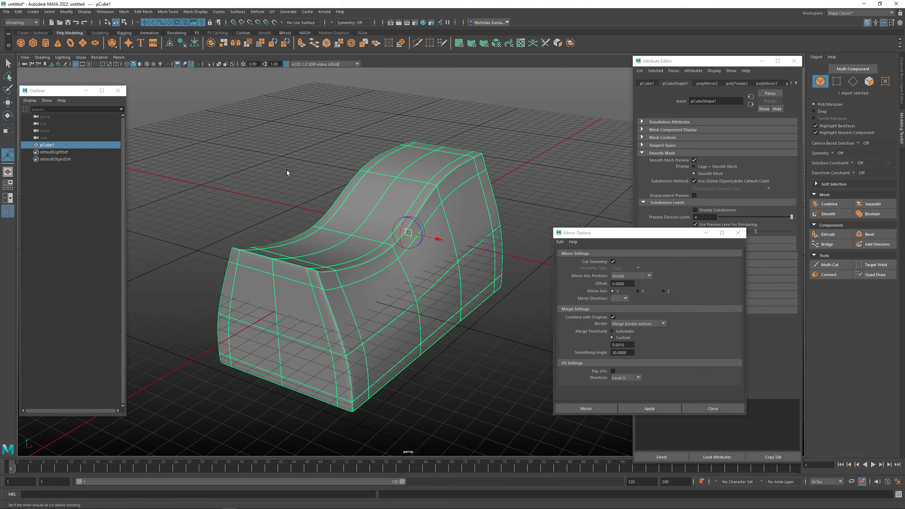
{"action": "left_click_drag", "start_coordinate": [420, 233], "coordinate": [401, 225], "text": "alt"}
{"action": "left_click_drag", "start_coordinate": [328, 251], "coordinate": [354, 252], "text": "alt"}
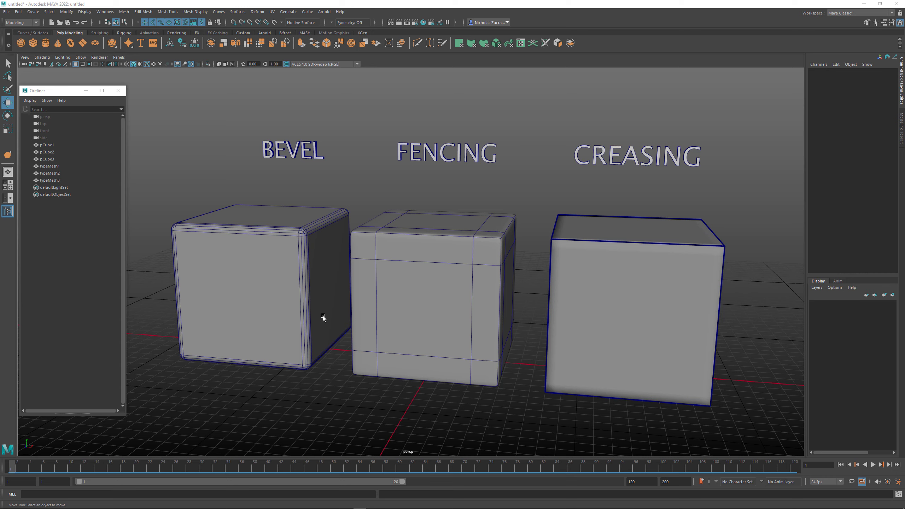
Switch to the browser, view the "Maya Hard Surface Modeling for Beginners" video and the JL Mussi channel's uploads, and return to Maya
{"action": "key", "text": "super"}
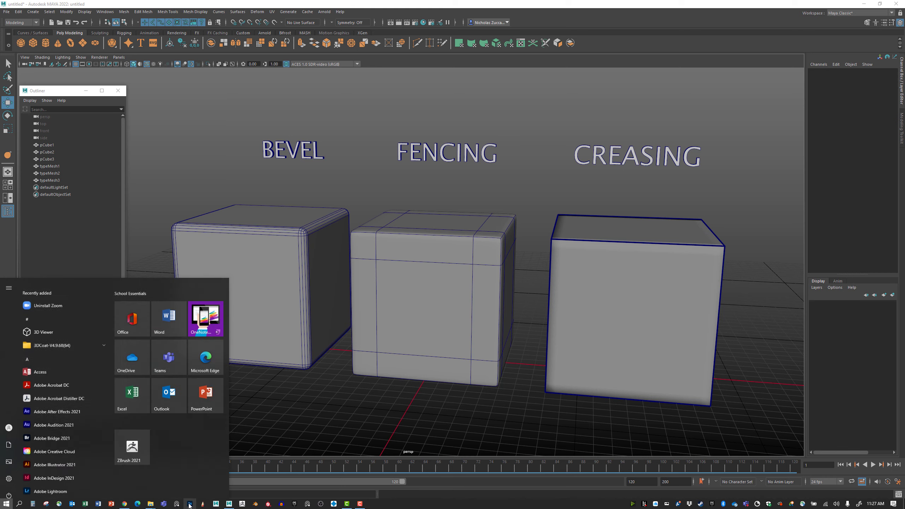
{"action": "left_click", "coordinate": [125, 504]}
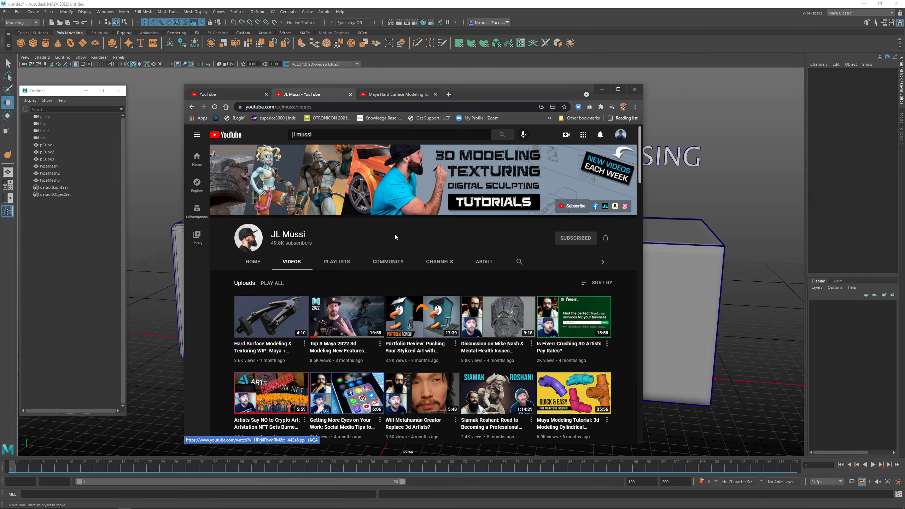
{"action": "left_click", "coordinate": [399, 93]}
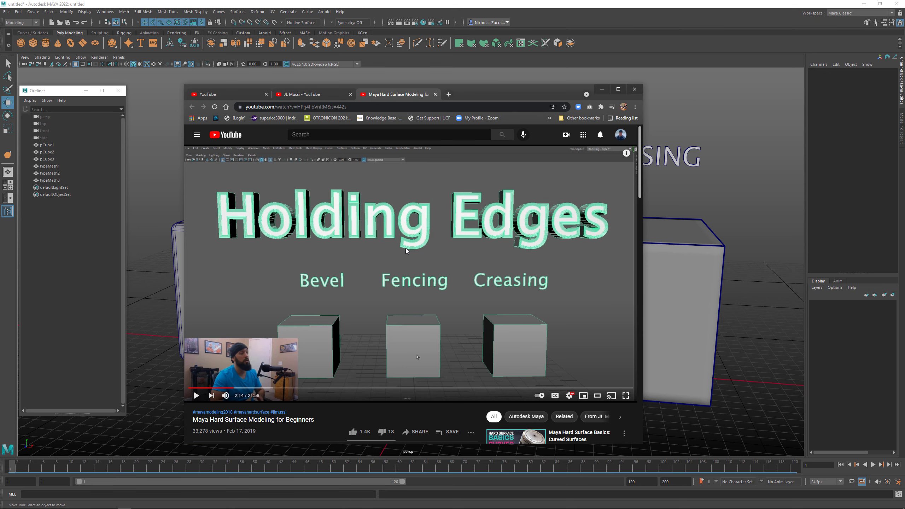
{"action": "left_click", "coordinate": [313, 95]}
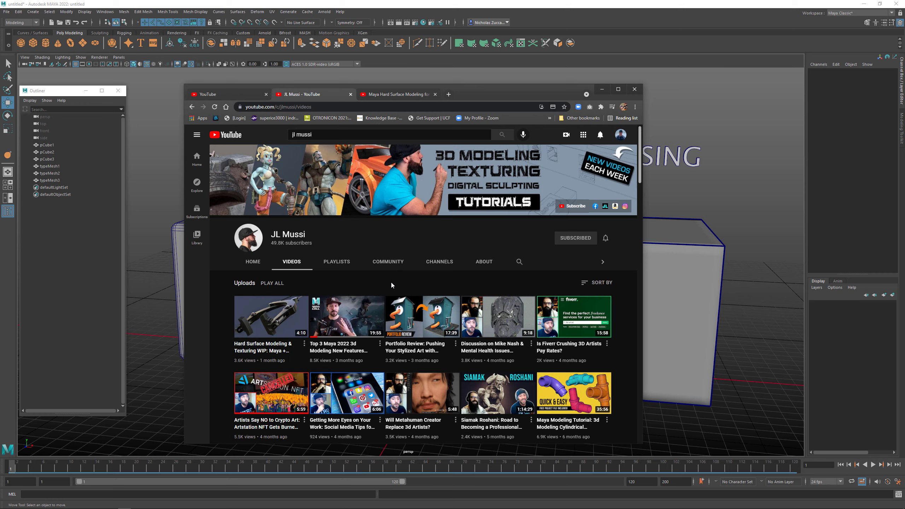
{"action": "scroll", "coordinate": [391, 283], "scroll_direction": "down", "scroll_amount": 10}
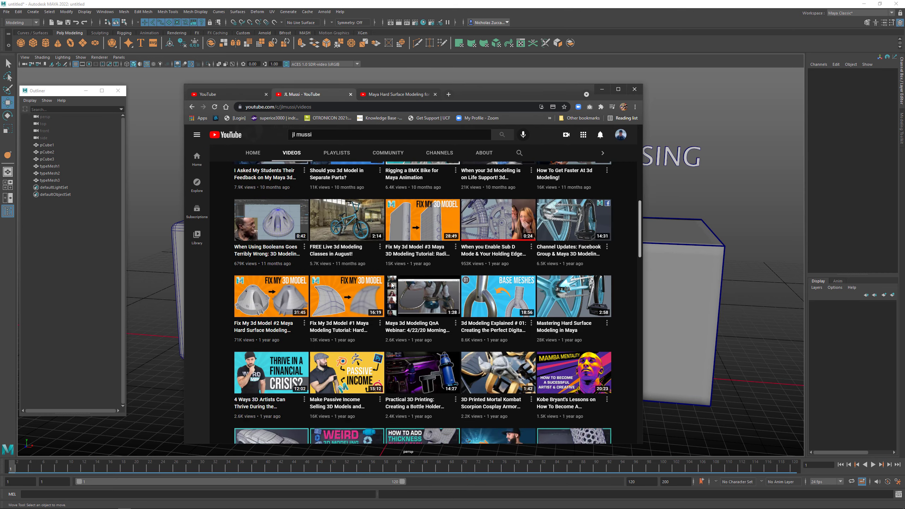
{"action": "scroll", "coordinate": [392, 284], "scroll_direction": "up", "scroll_amount": 10}
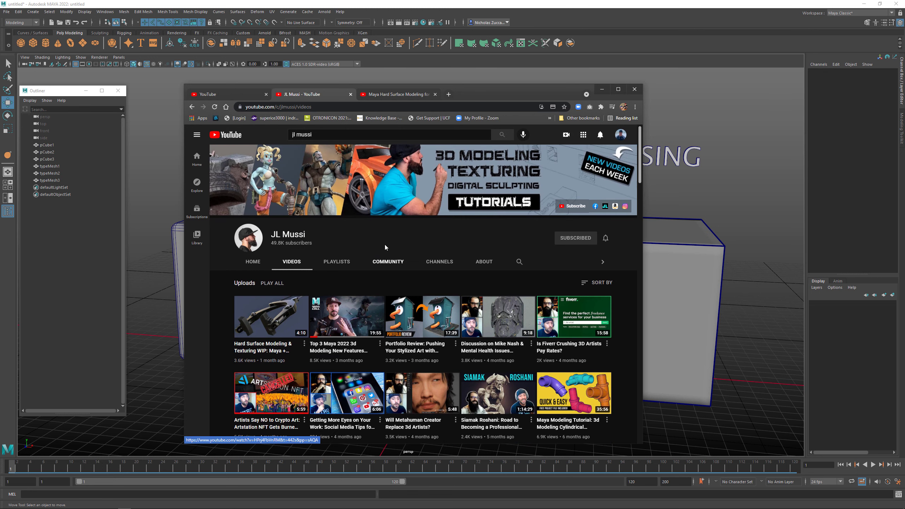
{"action": "left_click", "coordinate": [603, 90]}
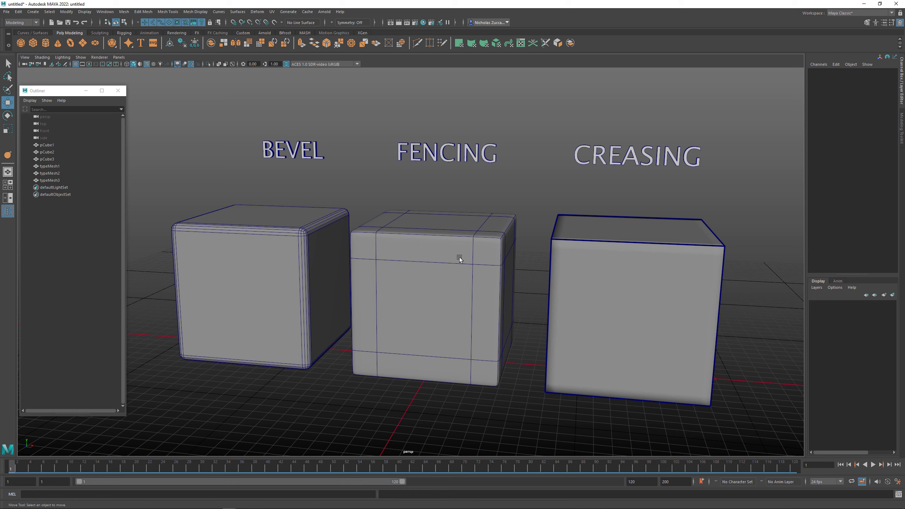
Turn off the smooth preview on the FENCING cube and compare it with the CREASING and BEVEL cubes
{"action": "left_click", "coordinate": [425, 239]}
{"action": "key", "text": "1"}
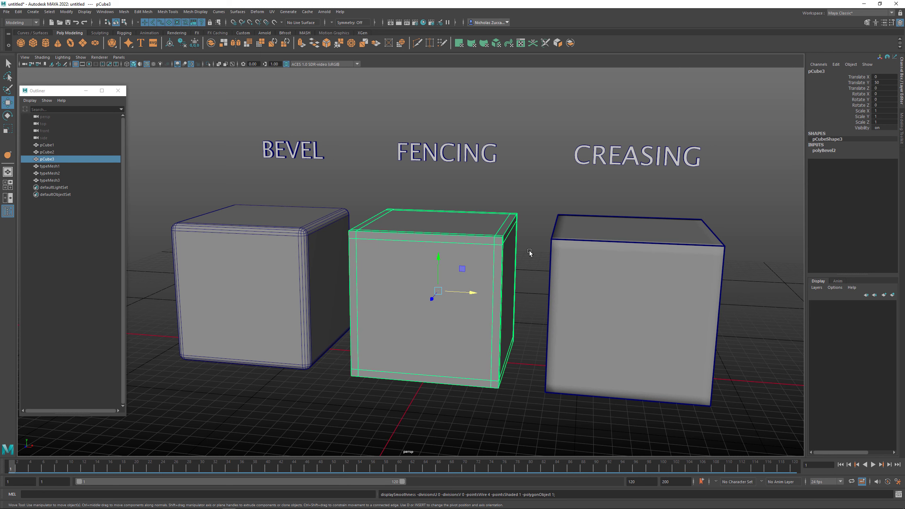
{"action": "left_click", "coordinate": [638, 250]}
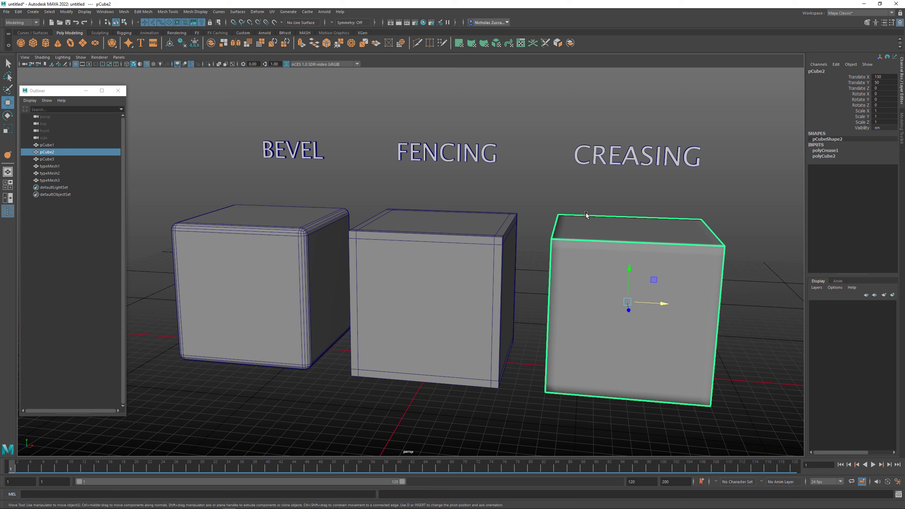
{"action": "left_click", "coordinate": [363, 188]}
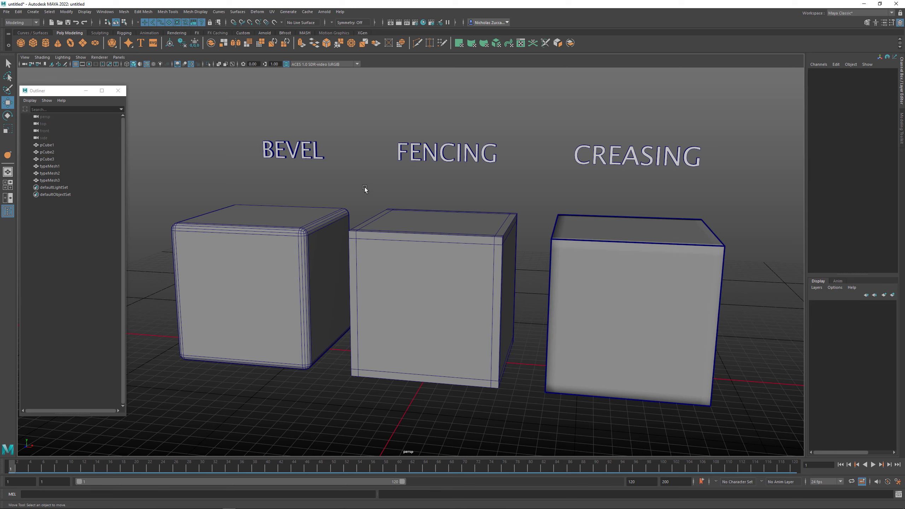
{"action": "left_click", "coordinate": [310, 221]}
{"action": "right_click_drag", "start_coordinate": [554, 220], "coordinate": [361, 183], "text": "alt"}
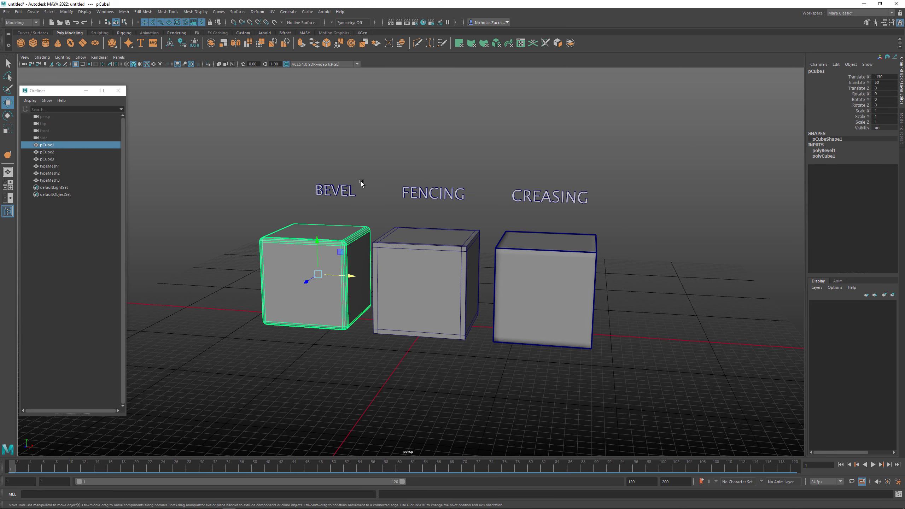
Create a new polygon cube and raise it above the FENCING cube to about Y 248
{"action": "left_click", "coordinate": [33, 44]}
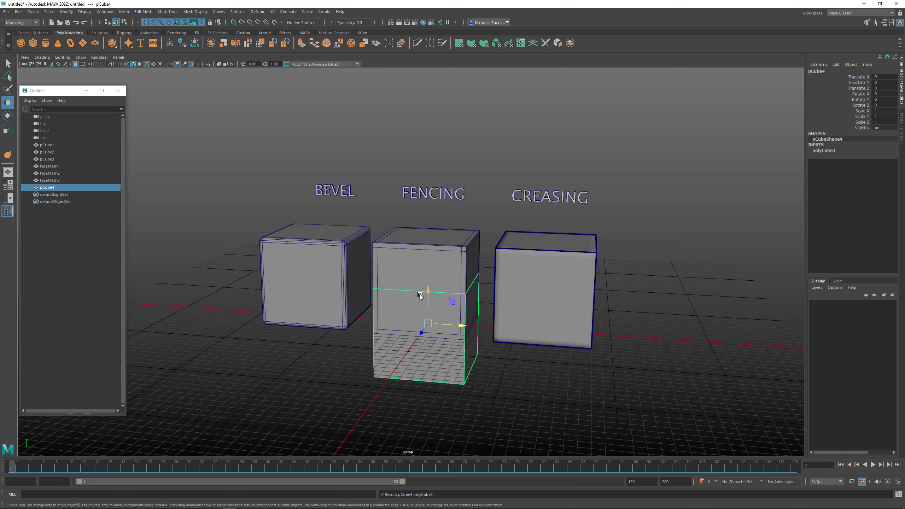
{"action": "left_click_drag", "start_coordinate": [428, 303], "coordinate": [428, 91]}
{"action": "middle_click_drag", "start_coordinate": [428, 91], "coordinate": [437, 246], "text": "alt"}
{"action": "left_click_drag", "start_coordinate": [438, 245], "coordinate": [444, 229], "text": "alt"}
Switch the raised cube to edge mode and select all of its edges
{"action": "right_click", "coordinate": [440, 241]}
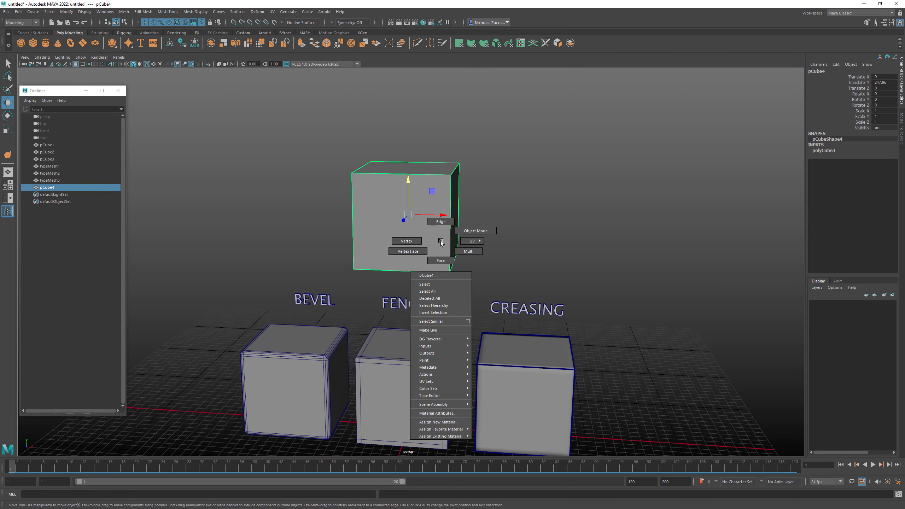
{"action": "left_click", "coordinate": [441, 226]}
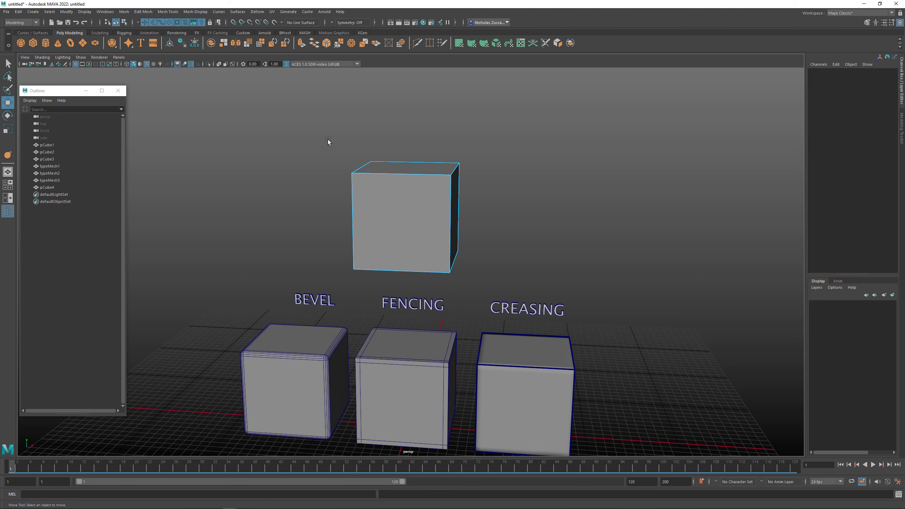
{"action": "left_click_drag", "start_coordinate": [292, 125], "coordinate": [484, 284]}
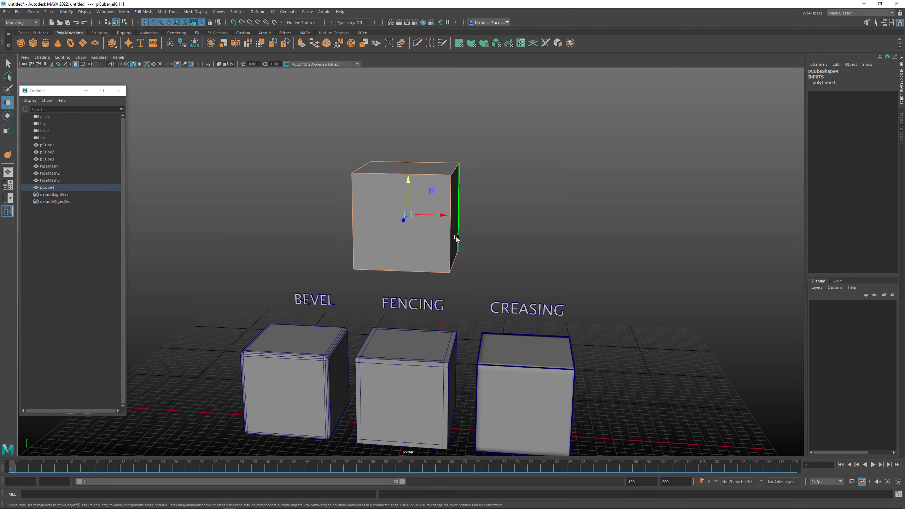
{"action": "left_click", "coordinate": [122, 11]}
{"action": "left_click", "coordinate": [122, 12]}
{"action": "left_click", "coordinate": [138, 12]}
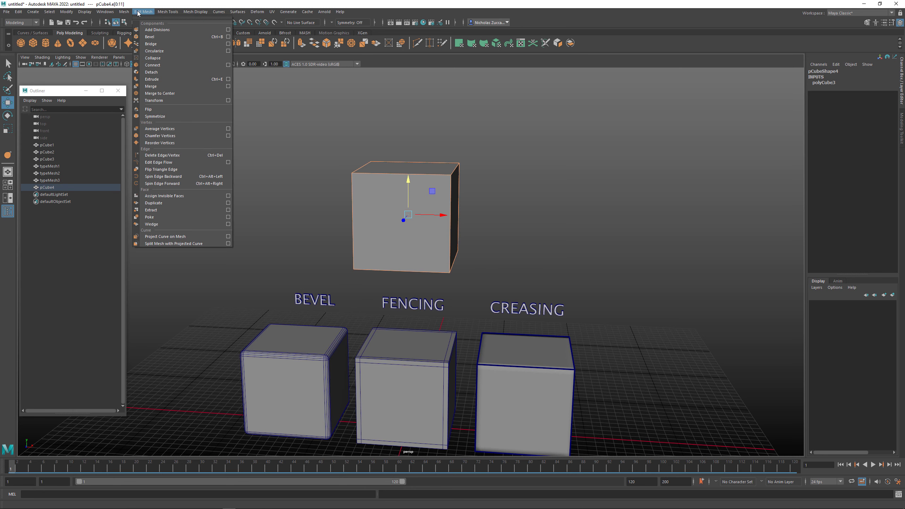
{"action": "left_click", "coordinate": [228, 37]}
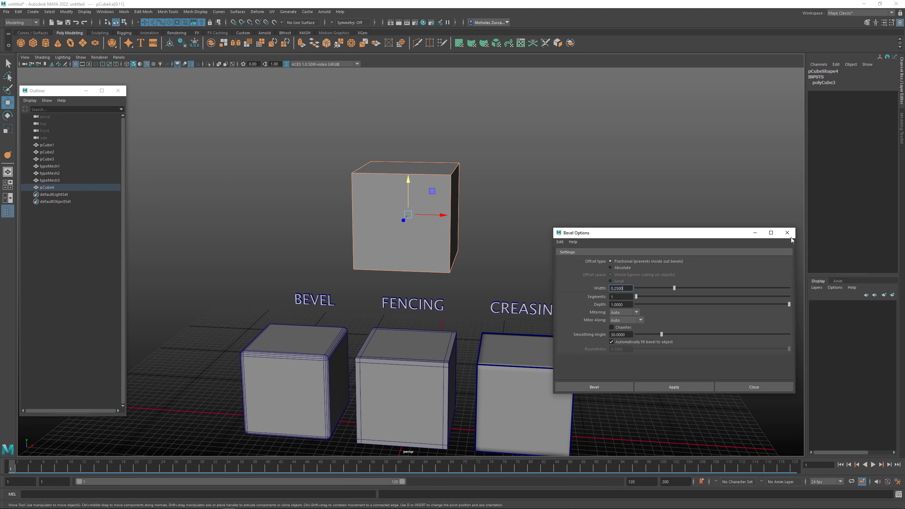
{"action": "left_click", "coordinate": [785, 236]}
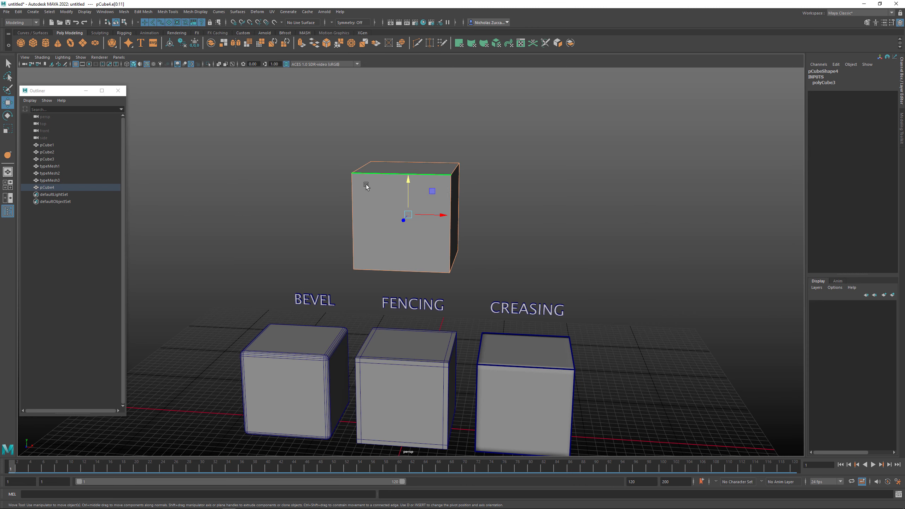
Bevel all edges of the raised cube with a fractional width of 0.25, 1 segment and Chamfer on
{"action": "right_click", "coordinate": [421, 191], "text": "shift"}
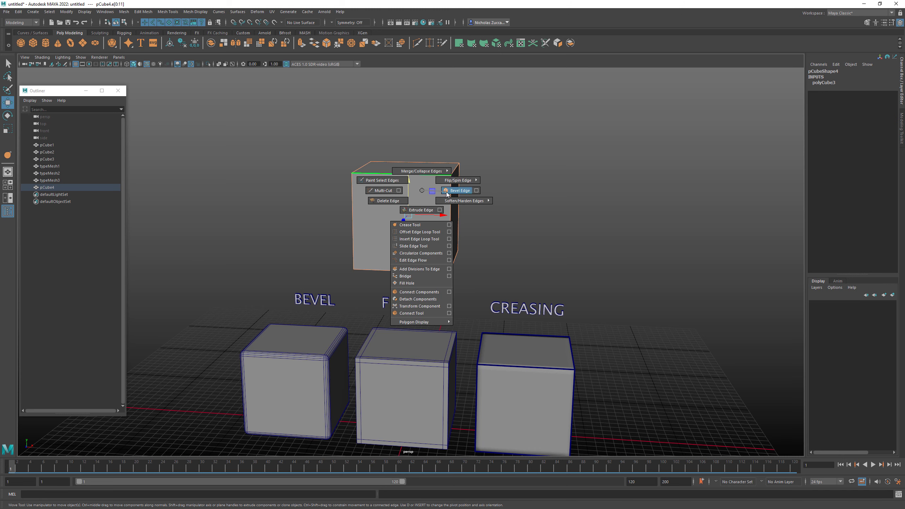
{"action": "left_click", "coordinate": [475, 192]}
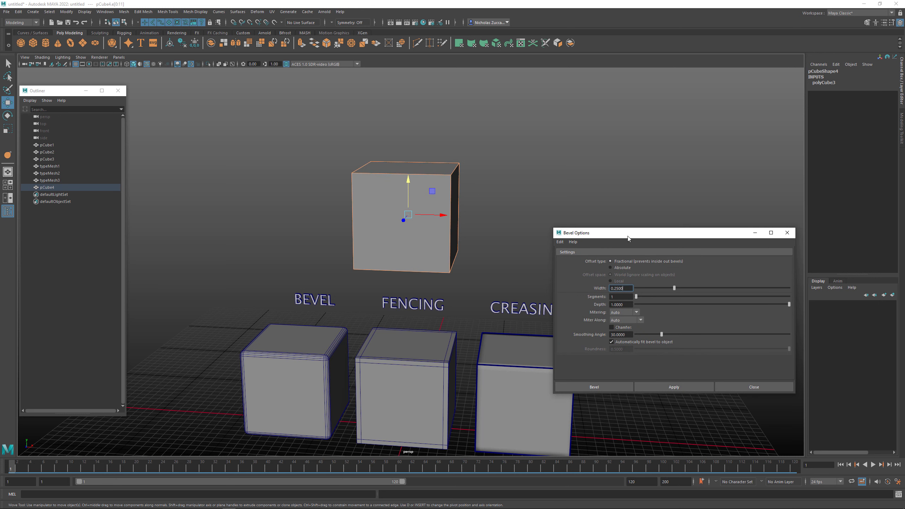
{"action": "left_click_drag", "start_coordinate": [623, 226], "coordinate": [605, 166]}
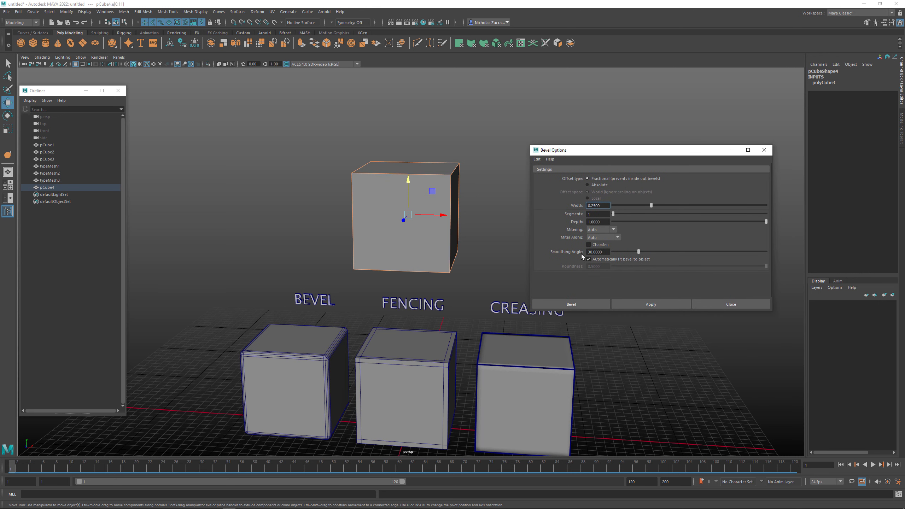
{"action": "left_click", "coordinate": [588, 245]}
{"action": "left_click", "coordinate": [644, 303]}
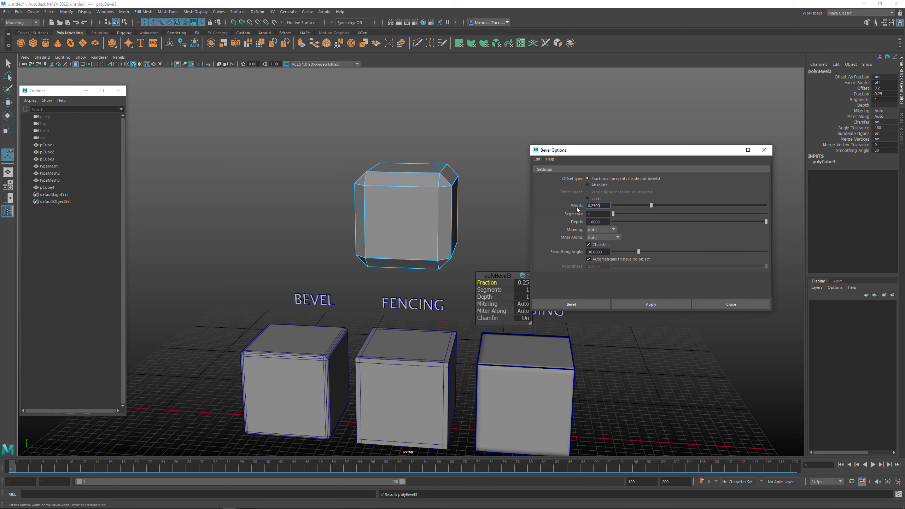
Reduce the new bevel's fraction to 0.1 and increase its segments to 2
{"action": "left_click_drag", "start_coordinate": [573, 154], "coordinate": [597, 164]}
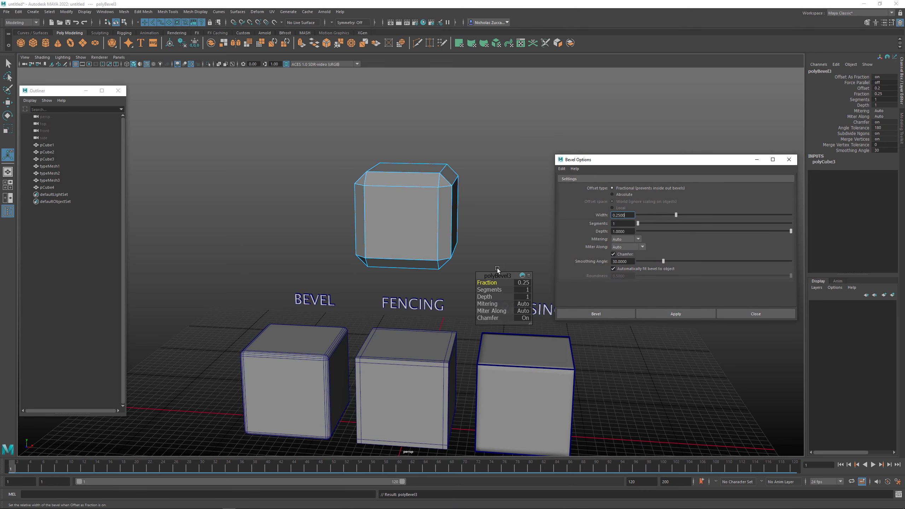
{"action": "mouse_move", "coordinate": [492, 282]}
{"action": "left_mouse_down"}
{"action": "mouse_move", "coordinate": [503, 282]}
{"action": "mouse_move", "coordinate": [487, 283]}
{"action": "left_mouse_up"}
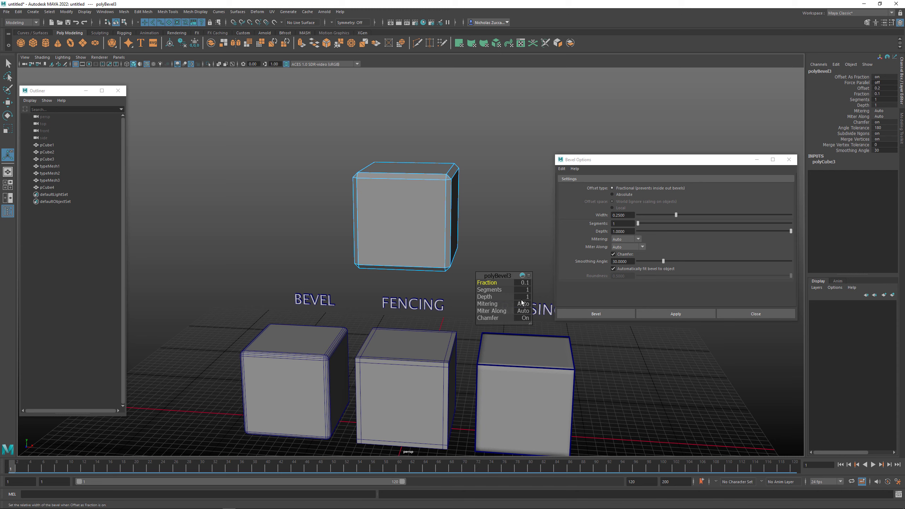
{"action": "left_click", "coordinate": [498, 289]}
{"action": "left_click_drag", "start_coordinate": [498, 290], "coordinate": [499, 290]}
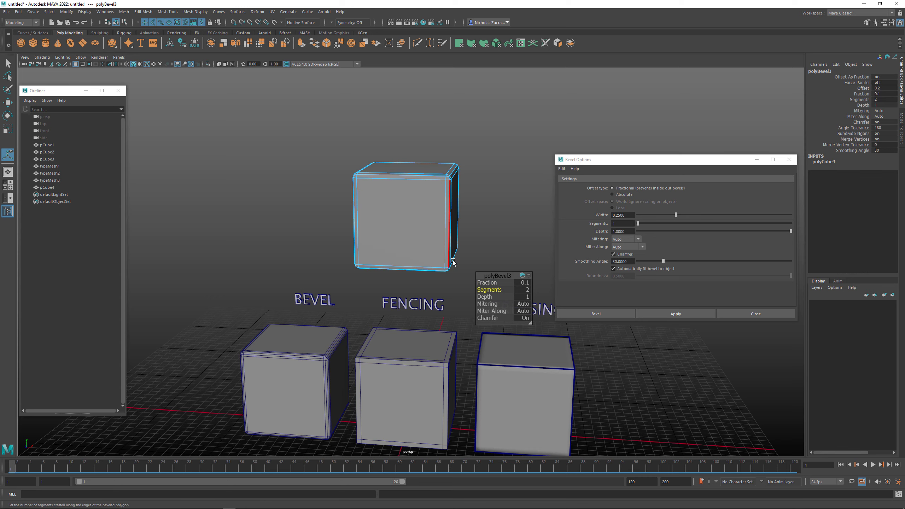
Try different segment counts between 1 and 4 on the raised cube's bevel, finishing at 4
{"action": "left_click_drag", "start_coordinate": [431, 229], "coordinate": [396, 223], "text": "alt"}
{"action": "right_click_drag", "start_coordinate": [396, 223], "coordinate": [511, 263], "text": "alt"}
{"action": "middle_click_drag", "start_coordinate": [450, 210], "coordinate": [418, 258], "text": "alt"}
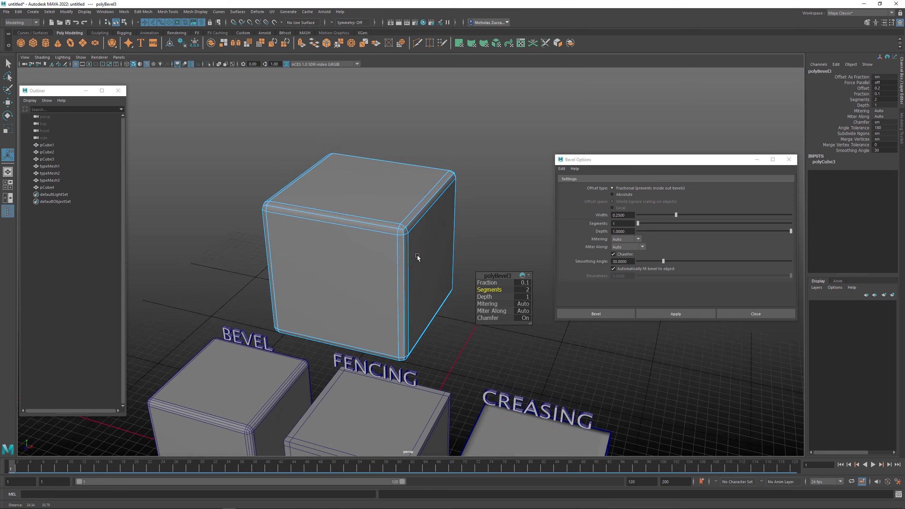
{"action": "left_click_drag", "start_coordinate": [418, 259], "coordinate": [418, 239], "text": "alt"}
{"action": "right_click_drag", "start_coordinate": [418, 238], "coordinate": [452, 251], "text": "alt"}
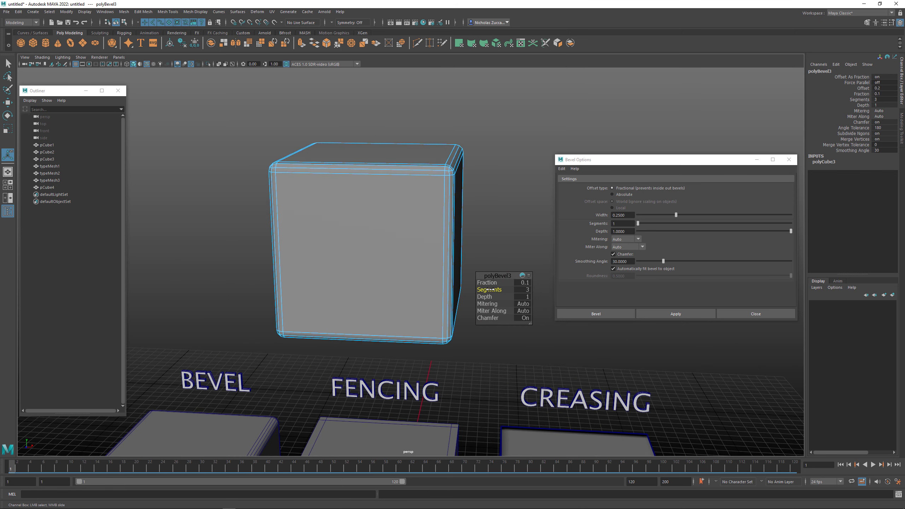
{"action": "left_click_drag", "start_coordinate": [331, 171], "coordinate": [414, 186], "text": "alt"}
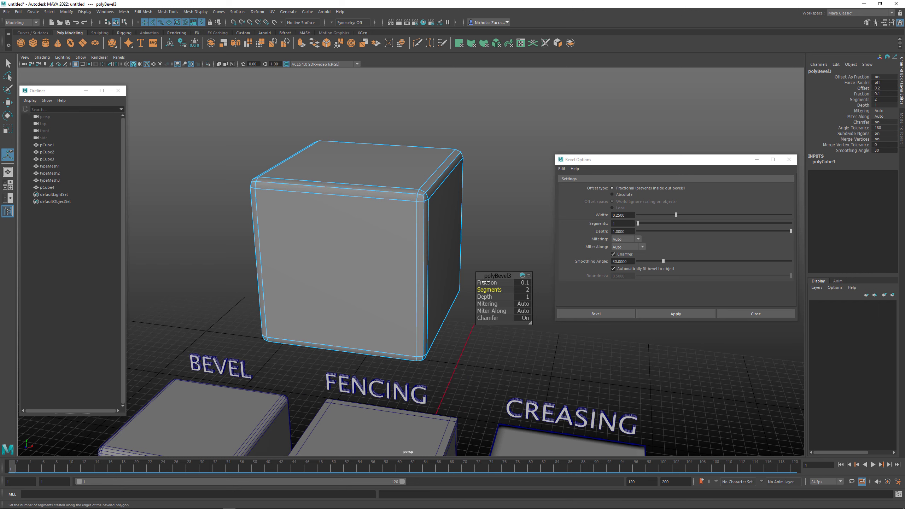
{"action": "middle_click_drag", "start_coordinate": [391, 191], "coordinate": [379, 192]}
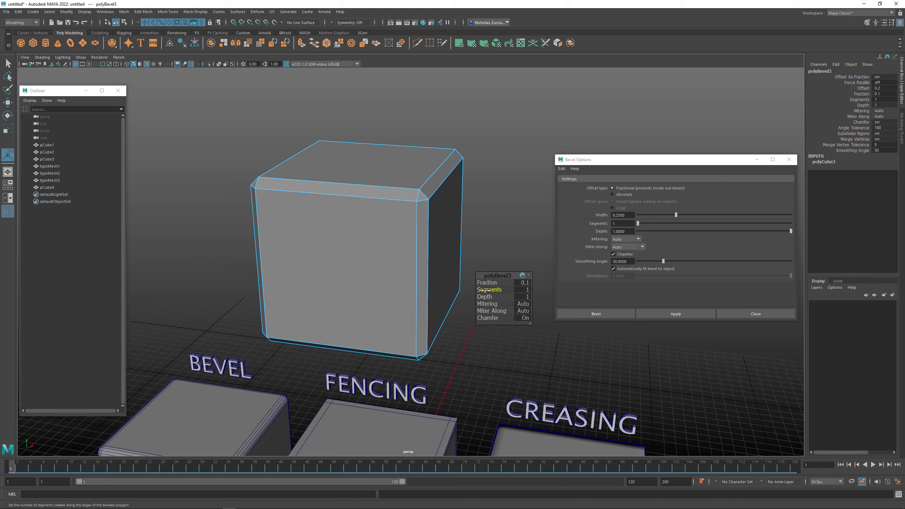
{"action": "left_click_drag", "start_coordinate": [484, 290], "coordinate": [489, 290]}
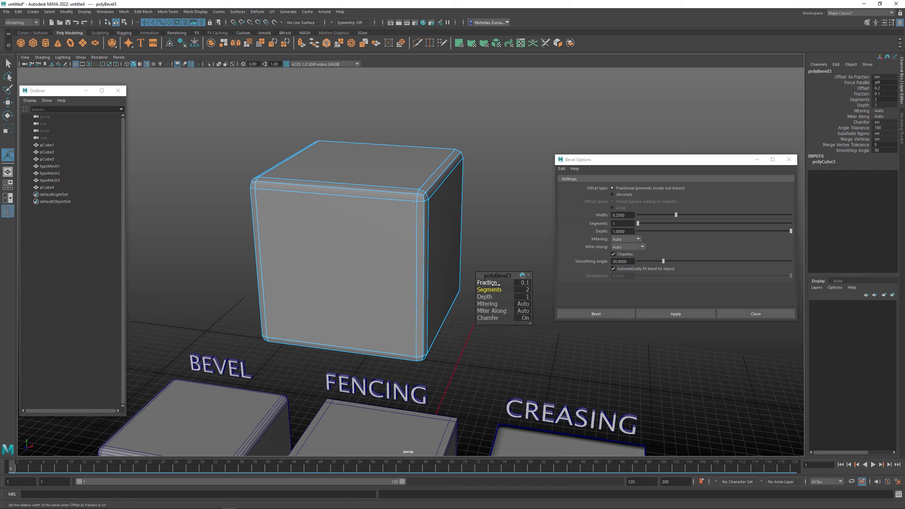
{"action": "left_click_drag", "start_coordinate": [492, 290], "coordinate": [498, 290]}
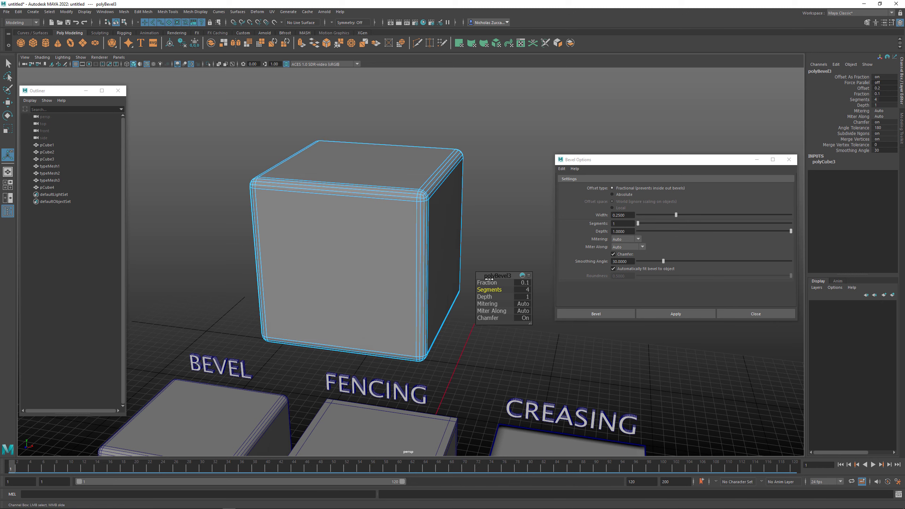
Select an edge of the raised cube, reopen its bevel settings from the construction history, and clear the selection
{"action": "left_click", "coordinate": [374, 188]}
{"action": "left_click", "coordinate": [426, 218], "text": "shift"}
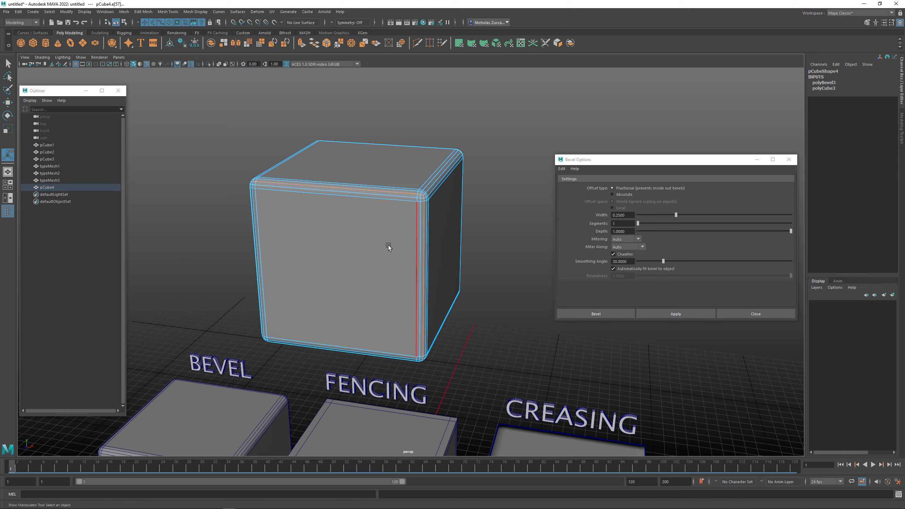
{"action": "left_click", "coordinate": [474, 263]}
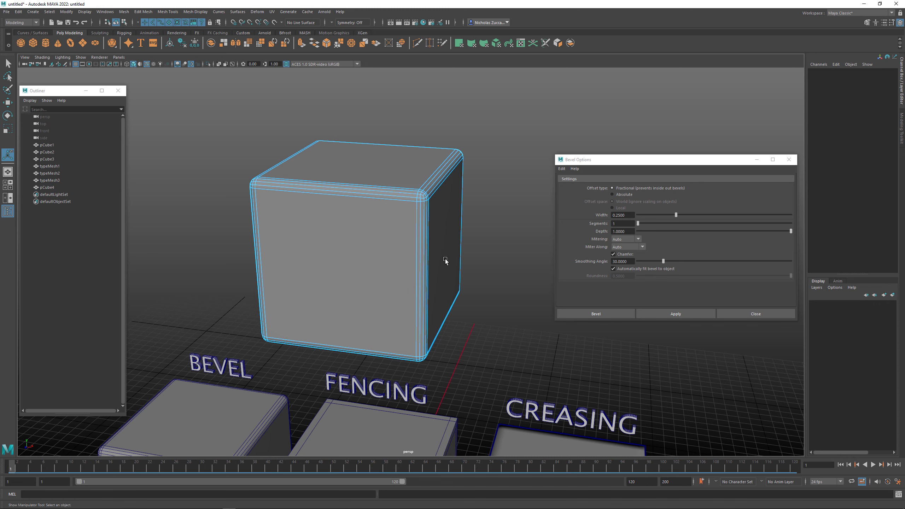
{"action": "left_click", "coordinate": [370, 188]}
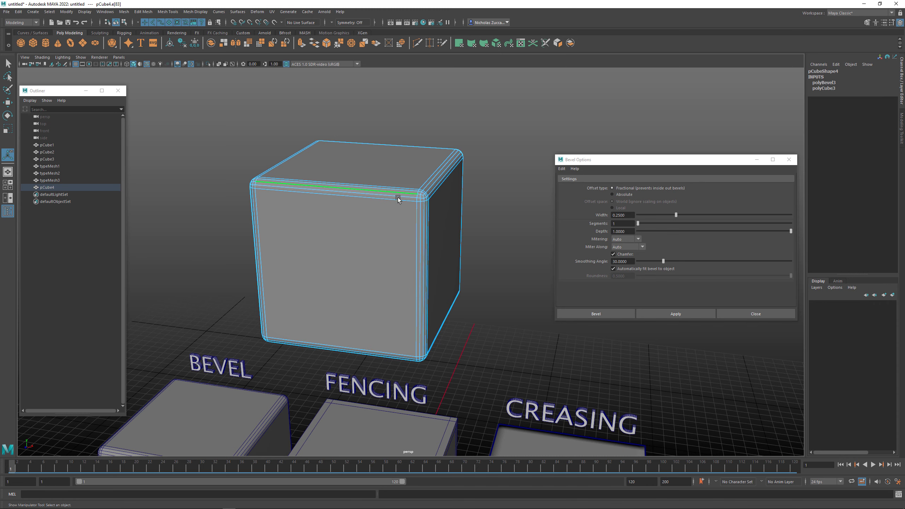
{"action": "left_click", "coordinate": [823, 83]}
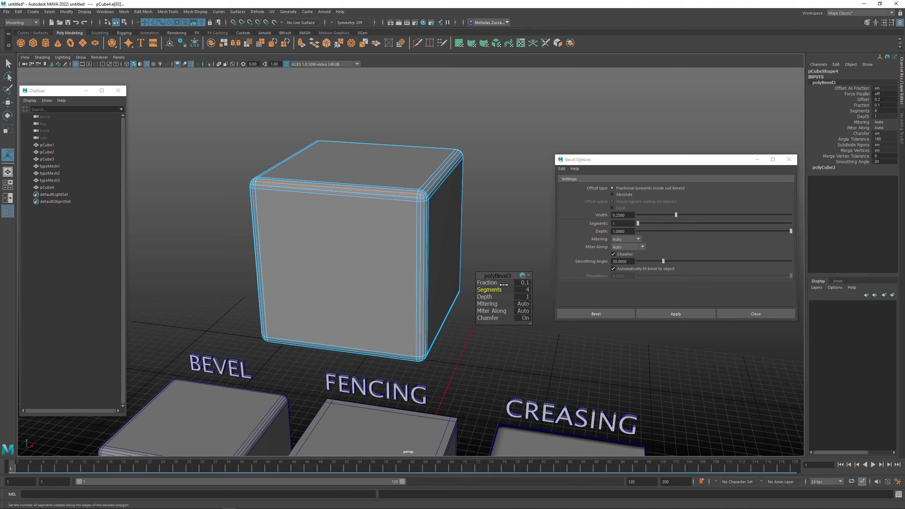
{"action": "left_click", "coordinate": [400, 130]}
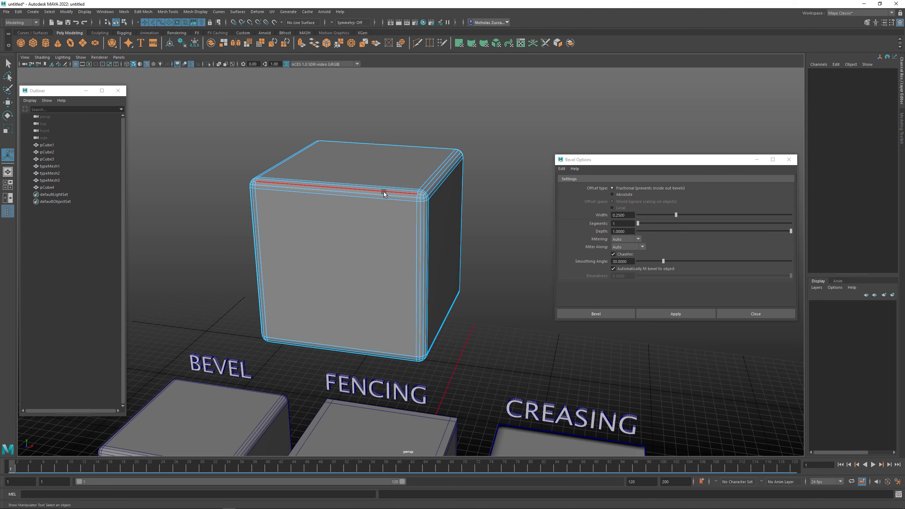
Reselect an edge of the raised cube and set its polyBevel3 segments to 6
{"action": "left_click", "coordinate": [383, 192]}
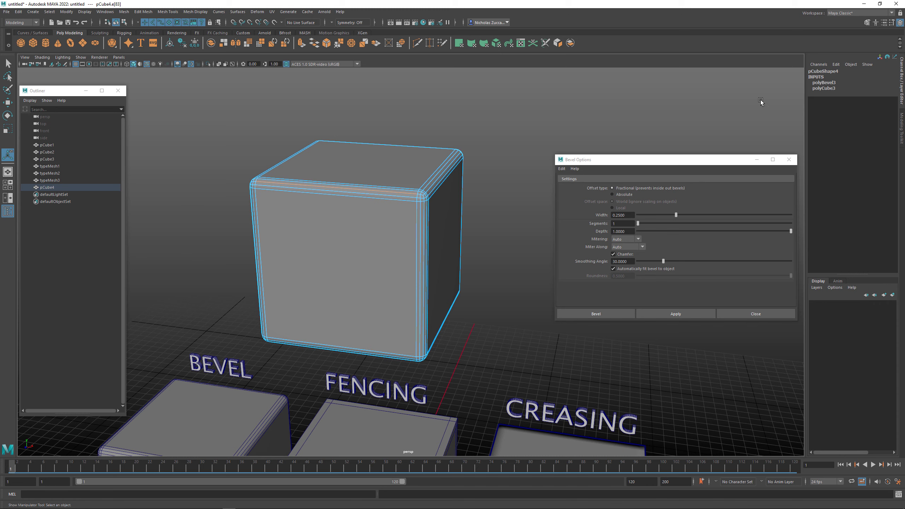
{"action": "left_click", "coordinate": [830, 83]}
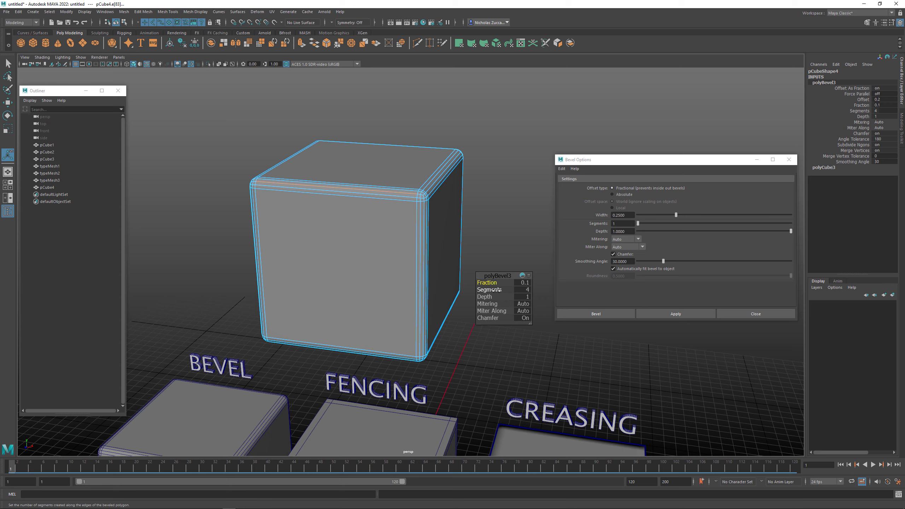
{"action": "left_click_drag", "start_coordinate": [495, 290], "coordinate": [495, 289]}
Examine the raised cube's rounded edges and corners from several angles along with the bevel's Chamfer setting
{"action": "scroll", "coordinate": [422, 228], "scroll_direction": "up", "scroll_amount": 6}
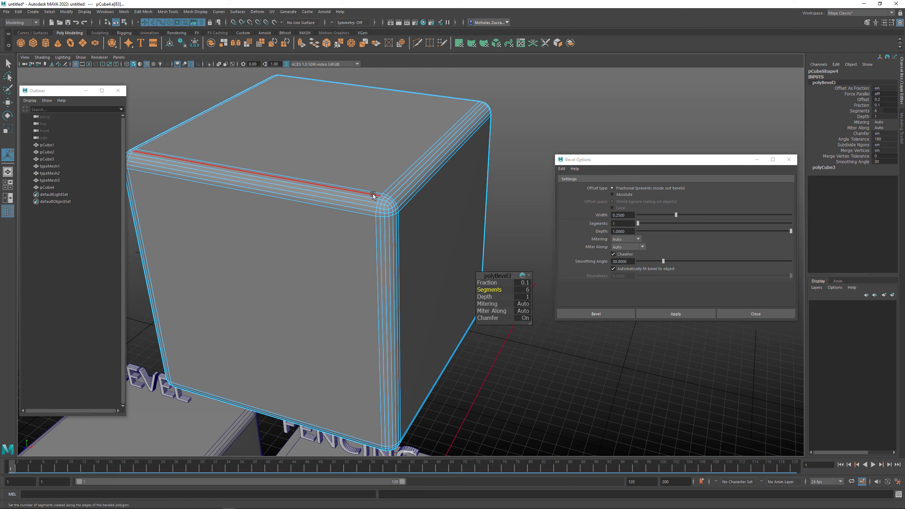
{"action": "scroll", "coordinate": [326, 194], "scroll_direction": "down", "scroll_amount": 6}
{"action": "left_click_drag", "start_coordinate": [325, 193], "coordinate": [466, 307], "text": "alt"}
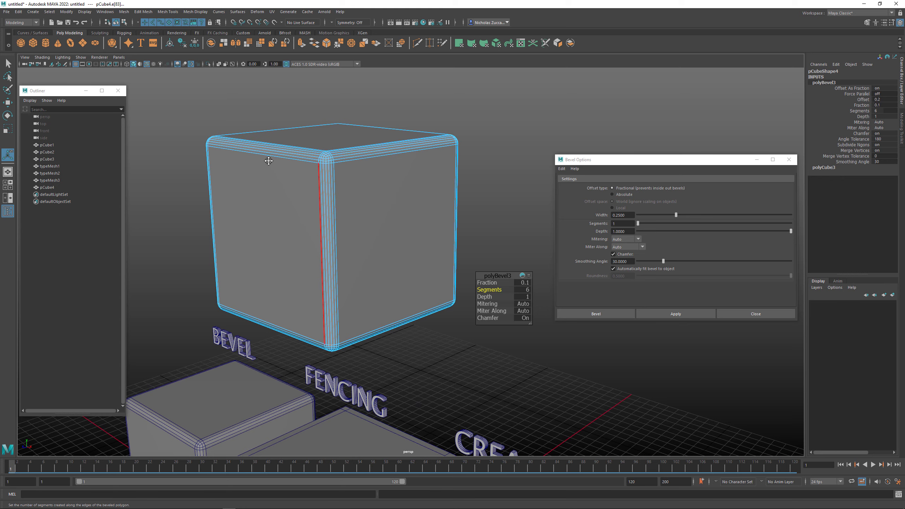
{"action": "middle_click_drag", "start_coordinate": [266, 159], "coordinate": [315, 192], "text": "alt"}
{"action": "right_click_drag", "start_coordinate": [315, 192], "coordinate": [410, 228], "text": "alt"}
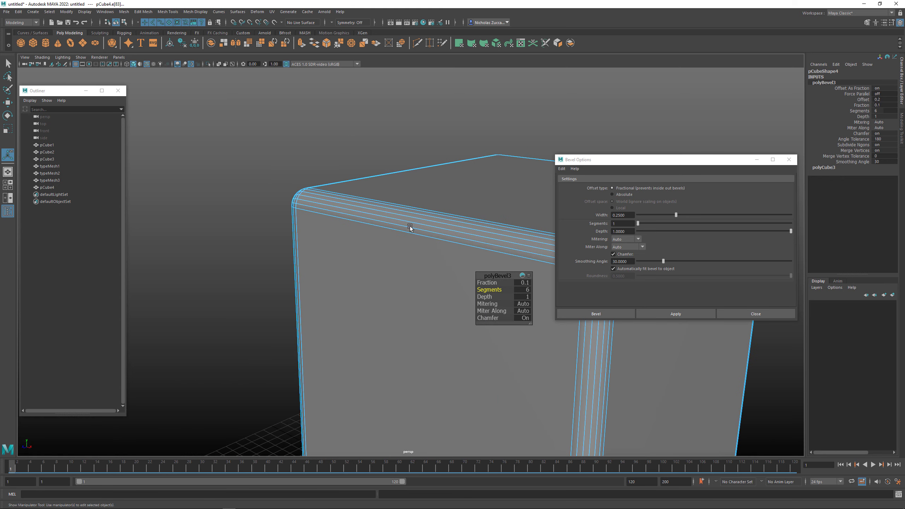
{"action": "left_click", "coordinate": [490, 318]}
{"action": "middle_click_drag", "start_coordinate": [457, 236], "coordinate": [400, 220], "text": "alt"}
{"action": "scroll", "coordinate": [428, 231], "scroll_direction": "down", "scroll_amount": 3}
{"action": "left_click_drag", "start_coordinate": [443, 238], "coordinate": [396, 255], "text": "alt"}
{"action": "scroll", "coordinate": [428, 255], "scroll_direction": "down", "scroll_amount": 3}
{"action": "left_click", "coordinate": [488, 318]}
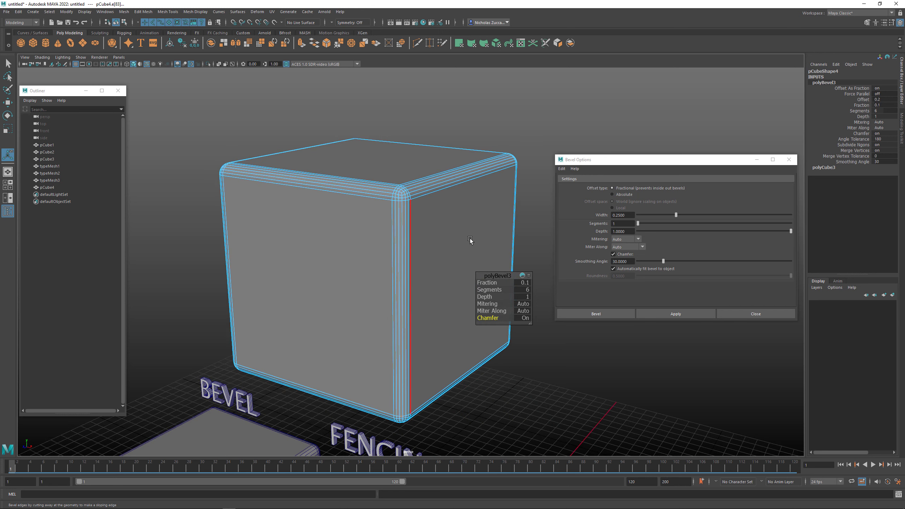
{"action": "left_click_drag", "start_coordinate": [541, 277], "coordinate": [385, 250], "text": "alt"}
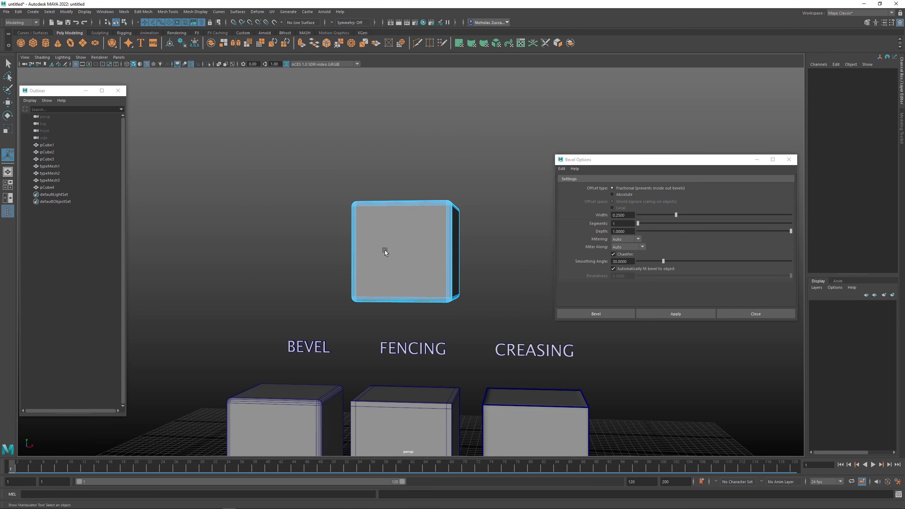
Return to object selection and move the beveled cube along negative X, clearing the space above the FENCING cube
{"action": "key", "text": "q"}
{"action": "key", "text": "F8"}
{"action": "left_click_drag", "start_coordinate": [482, 284], "coordinate": [429, 273], "text": "alt"}
{"action": "left_click", "coordinate": [441, 280]}
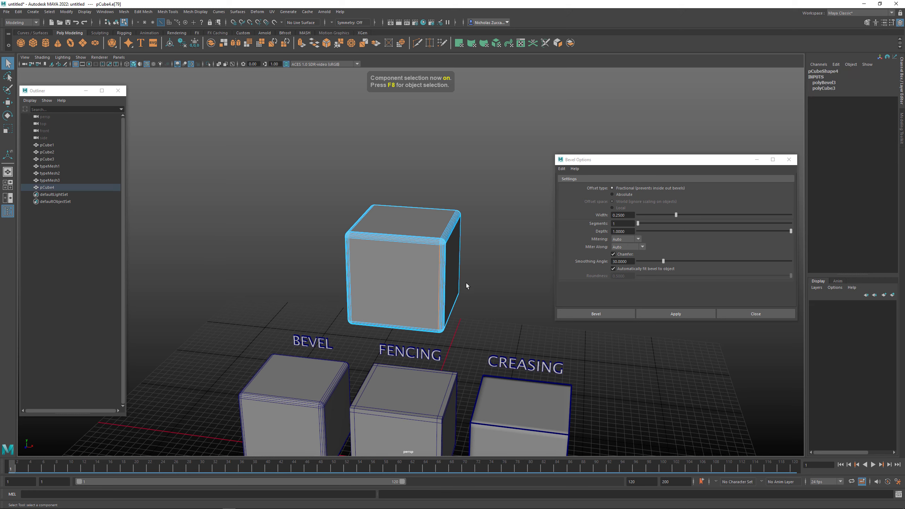
{"action": "key", "text": "F8"}
{"action": "key", "text": "w"}
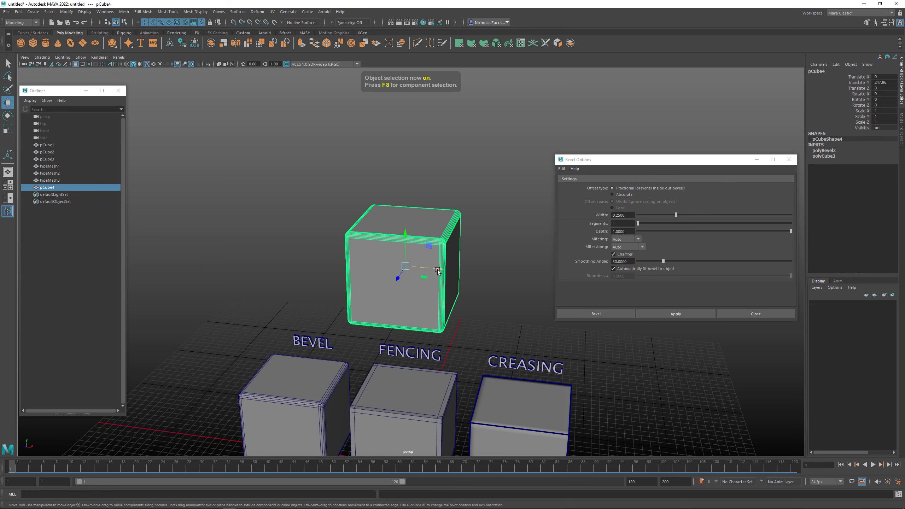
{"action": "left_click_drag", "start_coordinate": [437, 270], "coordinate": [267, 241]}
{"action": "left_click", "coordinate": [357, 254]}
{"action": "middle_click_drag", "start_coordinate": [344, 253], "coordinate": [319, 223], "text": "alt"}
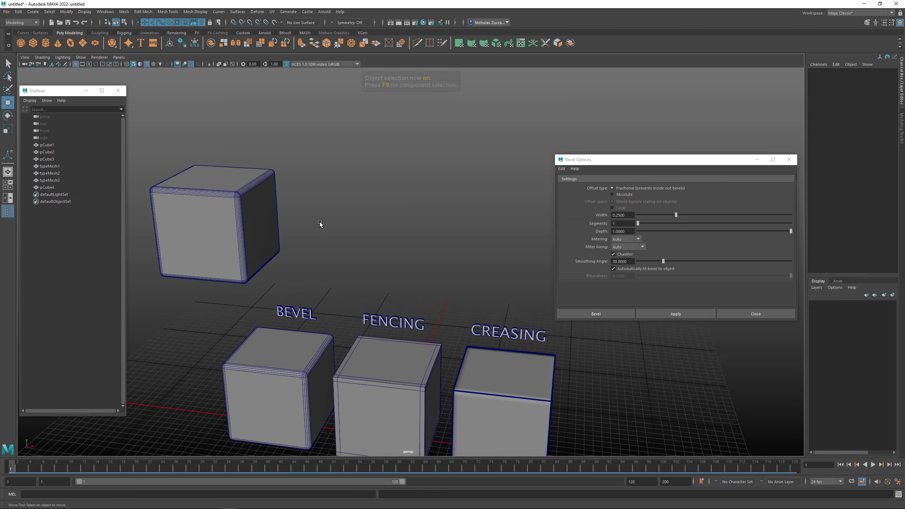
{"action": "left_click_drag", "start_coordinate": [319, 223], "coordinate": [252, 198], "text": "alt"}
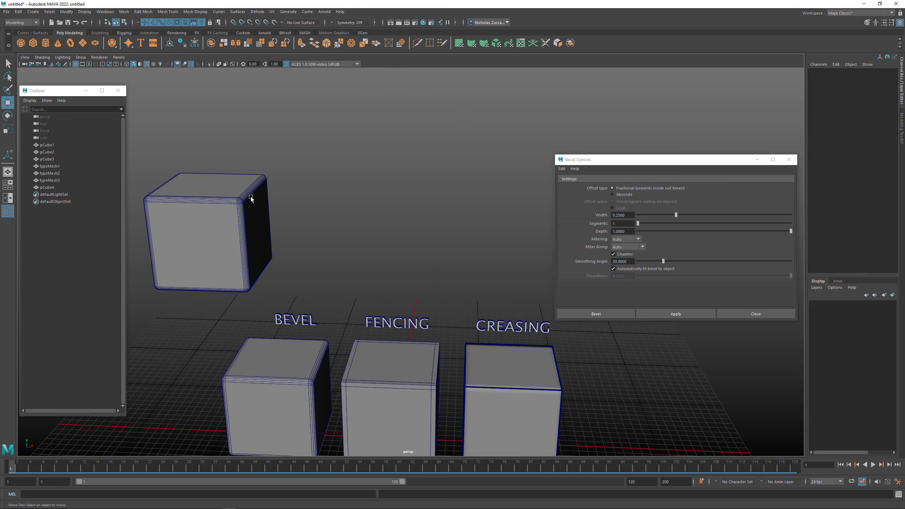
Create a new polygon cube and raise it above the FENCING cube to about Y 262
{"action": "left_click", "coordinate": [34, 45]}
{"action": "left_click_drag", "start_coordinate": [391, 405], "coordinate": [398, 194]}
{"action": "left_click_drag", "start_coordinate": [329, 185], "coordinate": [455, 258], "text": "alt"}
{"action": "key", "text": "f"}
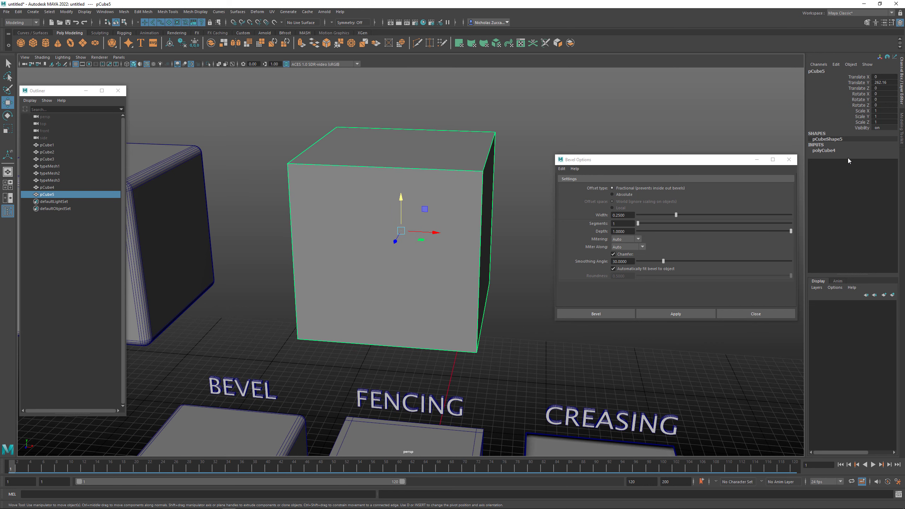
Insert two vertical edge loops and one horizontal edge loop through the new cube's front face with Multi-Cut
{"action": "left_click", "coordinate": [867, 23]}
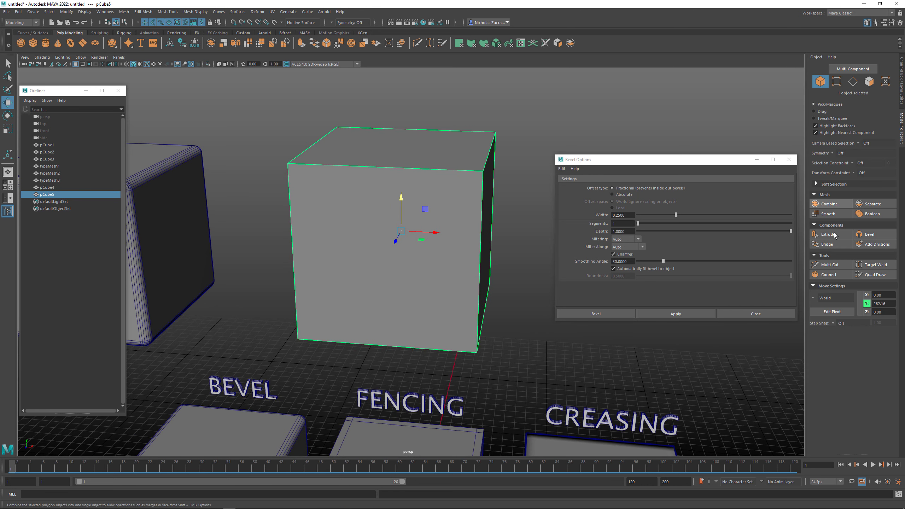
{"action": "left_click", "coordinate": [830, 264]}
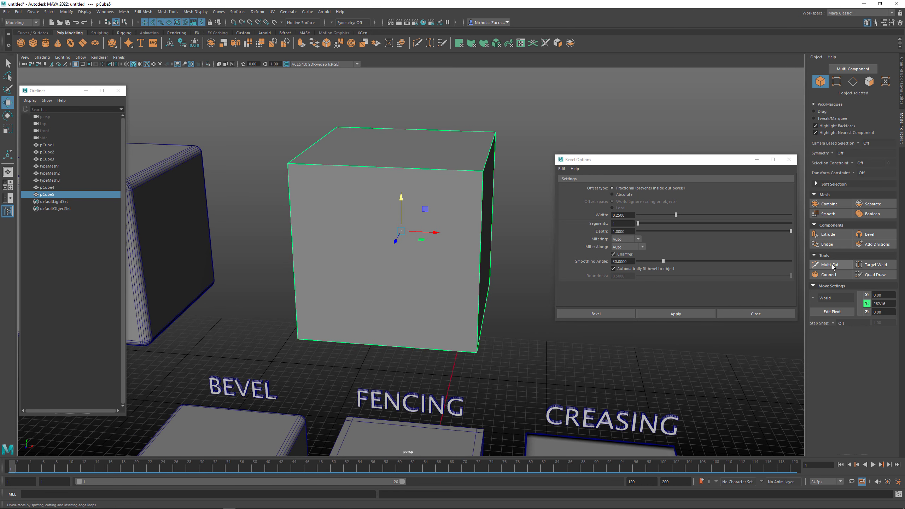
{"action": "left_click", "coordinate": [430, 170], "text": "ctrl"}
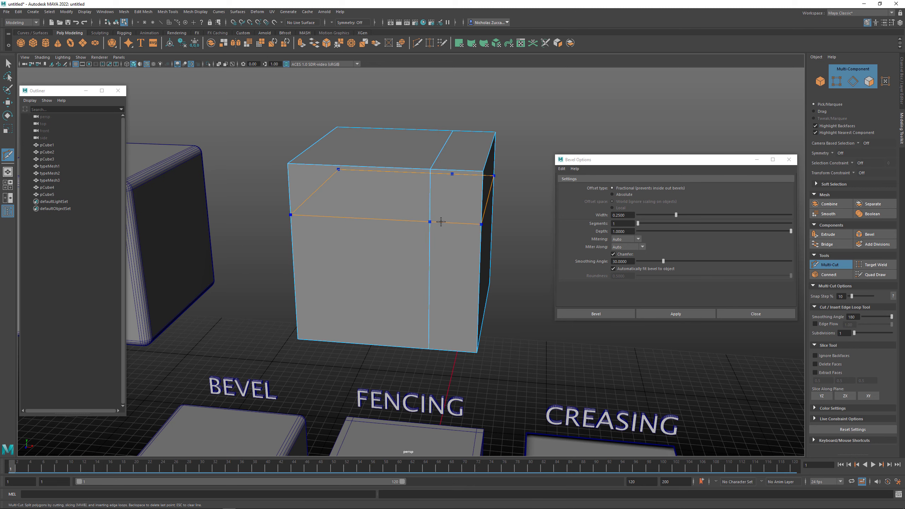
{"action": "left_click", "coordinate": [430, 246], "text": "ctrl"}
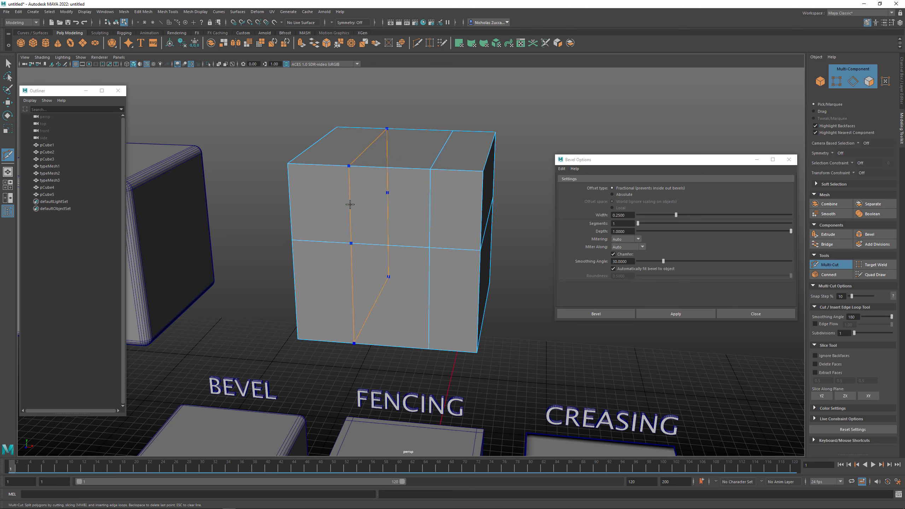
{"action": "left_click", "coordinate": [350, 166], "text": "ctrl"}
Insert another edge loop across the middle of the new cube's top and side faces, and return to object selection
{"action": "left_click_drag", "start_coordinate": [470, 151], "coordinate": [443, 171], "text": "alt"}
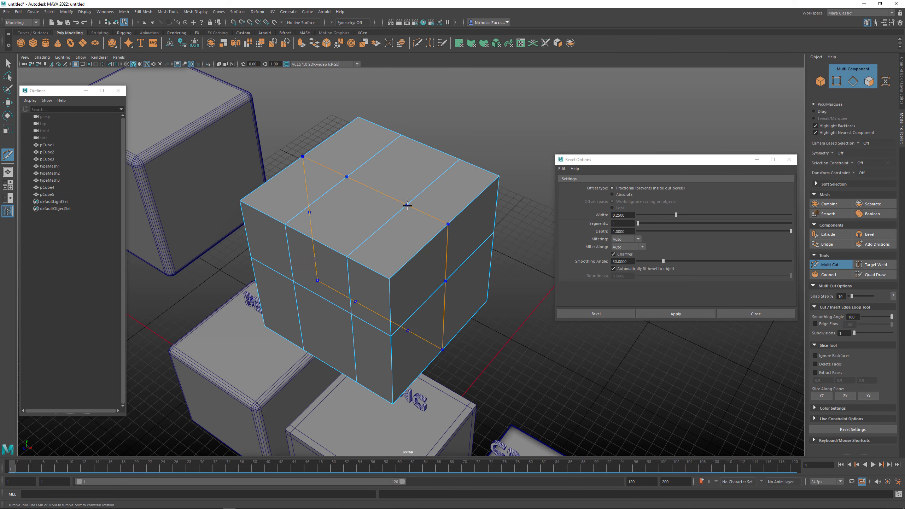
{"action": "left_click", "coordinate": [406, 208], "text": "ctrl"}
{"action": "middle_click_drag", "start_coordinate": [423, 202], "coordinate": [432, 153], "text": "alt"}
{"action": "left_click_drag", "start_coordinate": [433, 154], "coordinate": [435, 183], "text": "alt"}
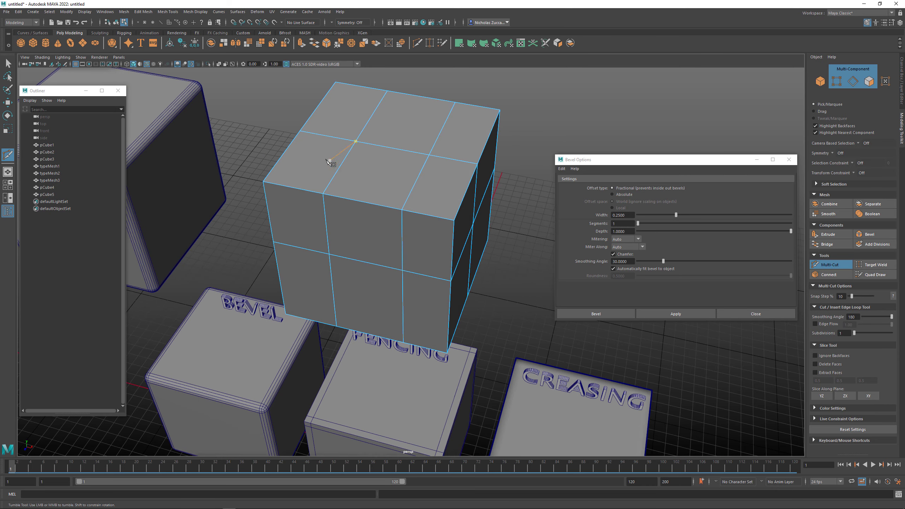
{"action": "key", "text": "q"}
{"action": "left_click_drag", "start_coordinate": [327, 160], "coordinate": [371, 161], "text": "alt"}
{"action": "right_click_drag", "start_coordinate": [434, 161], "coordinate": [385, 172], "text": "alt"}
{"action": "left_click_drag", "start_coordinate": [385, 172], "coordinate": [382, 166], "text": "alt"}
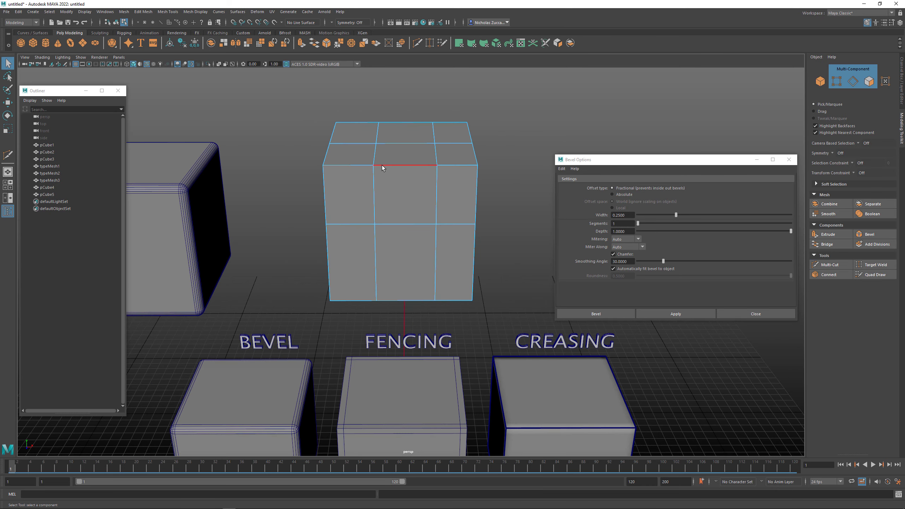
{"action": "key", "text": "F8"}
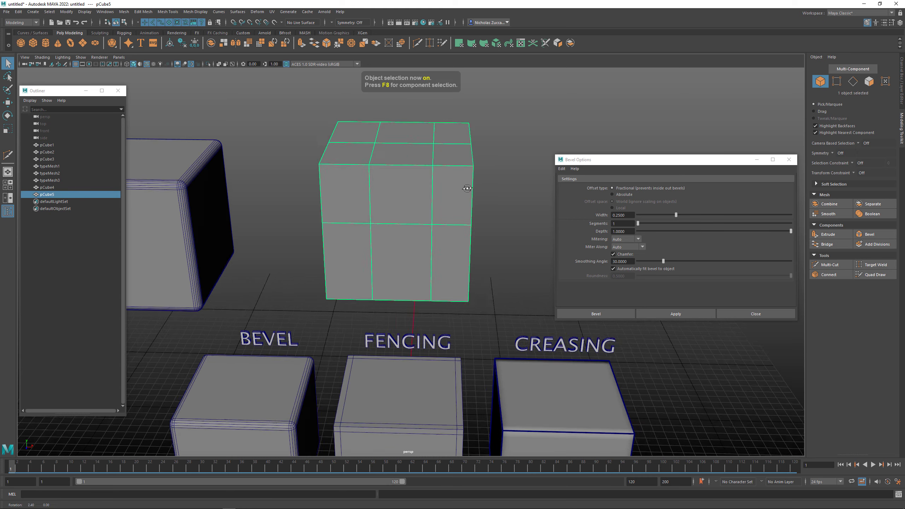
Mirror the new cube across the world X axis with cut geometry and merged border vertices
{"action": "left_click_drag", "start_coordinate": [462, 186], "coordinate": [424, 175], "text": "alt"}
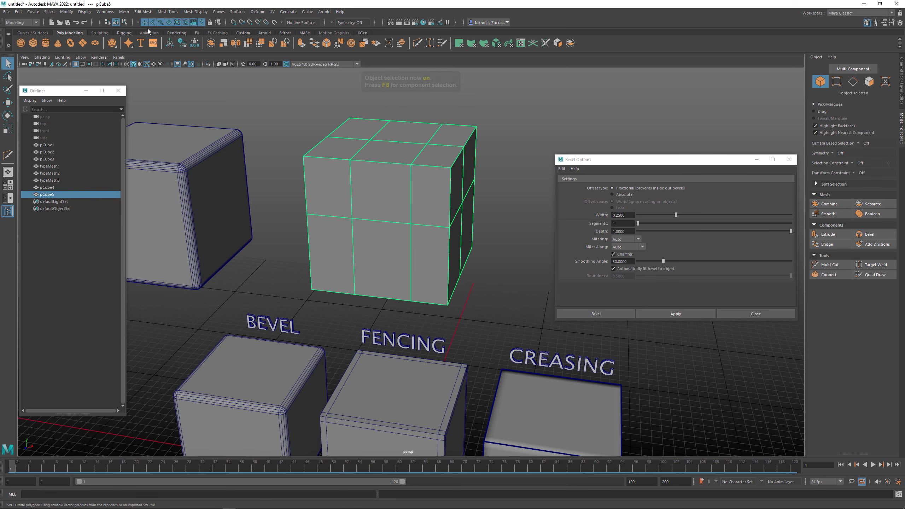
{"action": "left_click", "coordinate": [125, 11]}
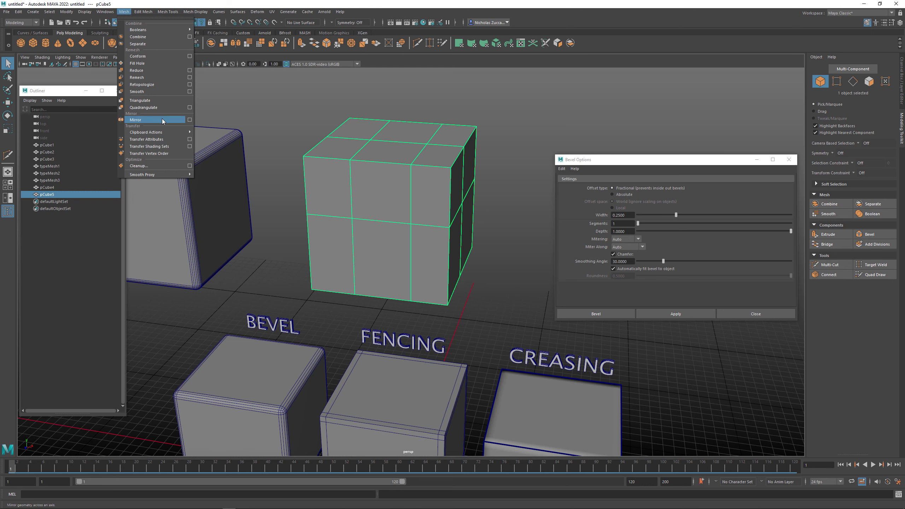
{"action": "left_click", "coordinate": [189, 120]}
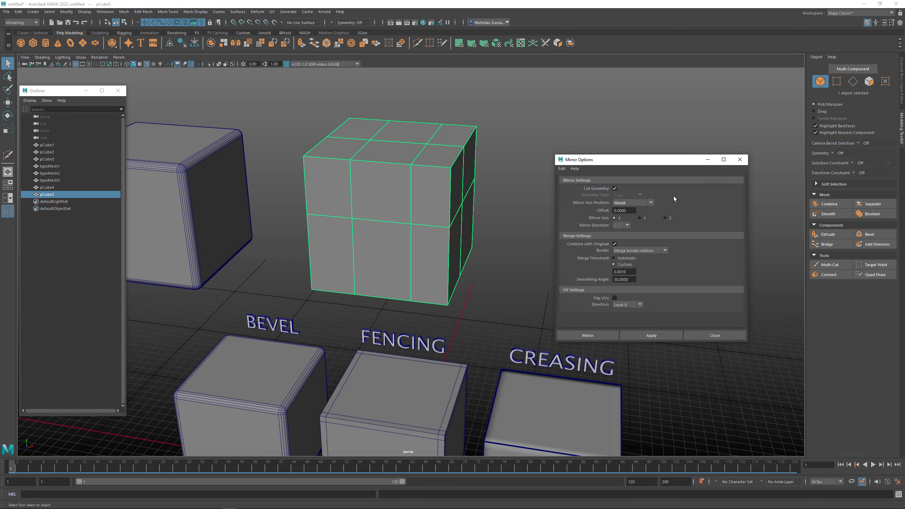
{"action": "left_click_drag", "start_coordinate": [637, 163], "coordinate": [667, 139]}
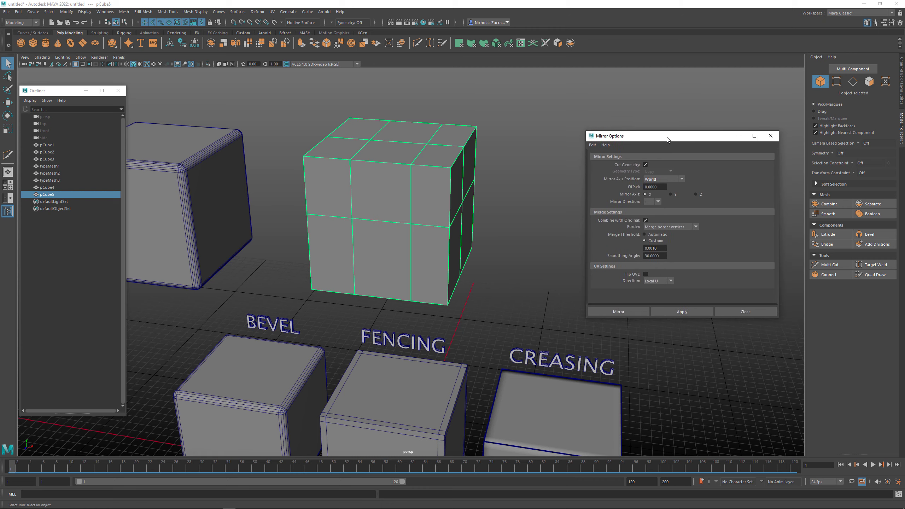
{"action": "left_click", "coordinate": [672, 309]}
{"action": "left_click_drag", "start_coordinate": [521, 201], "coordinate": [531, 195], "text": "alt"}
{"action": "left_click", "coordinate": [508, 204]}
{"action": "left_click", "coordinate": [431, 183]}
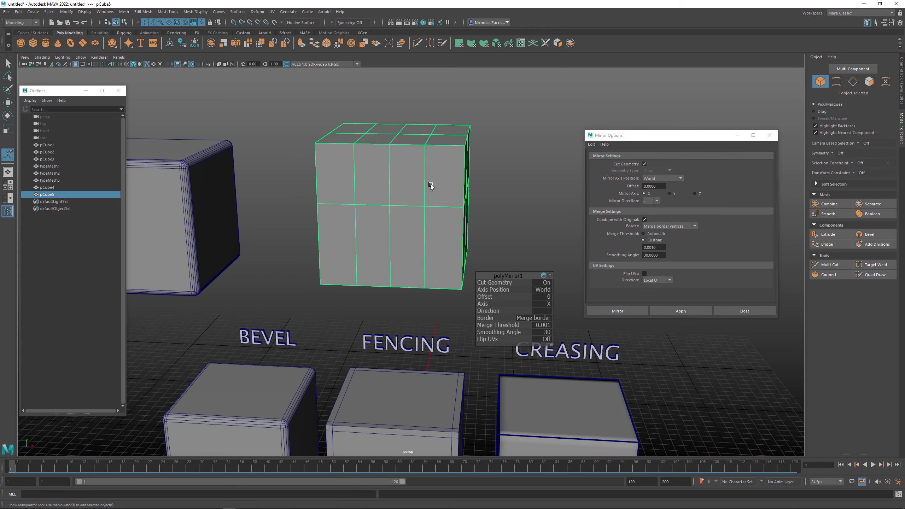
{"action": "left_click_drag", "start_coordinate": [468, 178], "coordinate": [458, 200], "text": "alt"}
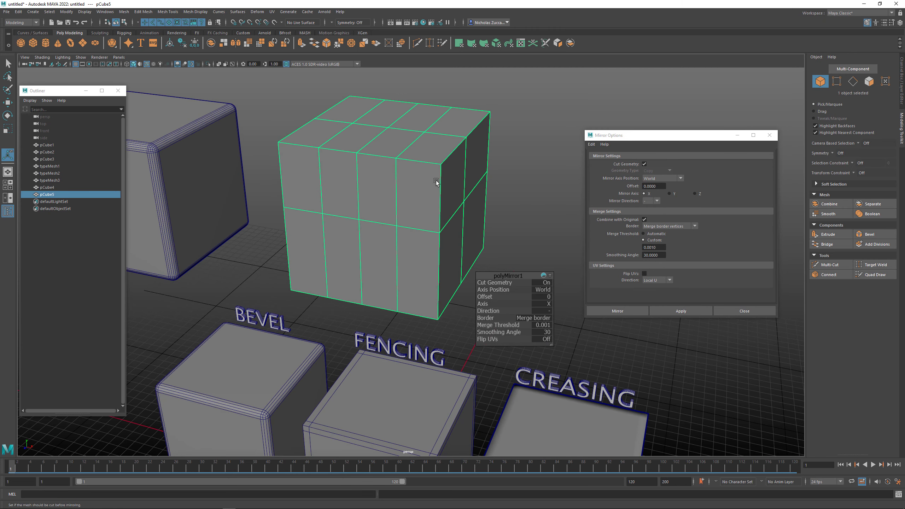
Select the two upper middle faces on the cube's front side and delete them
{"action": "key", "text": "q"}
{"action": "key", "text": "F11"}
{"action": "left_click", "coordinate": [354, 132]}
{"action": "left_click", "coordinate": [385, 151], "text": "shift"}
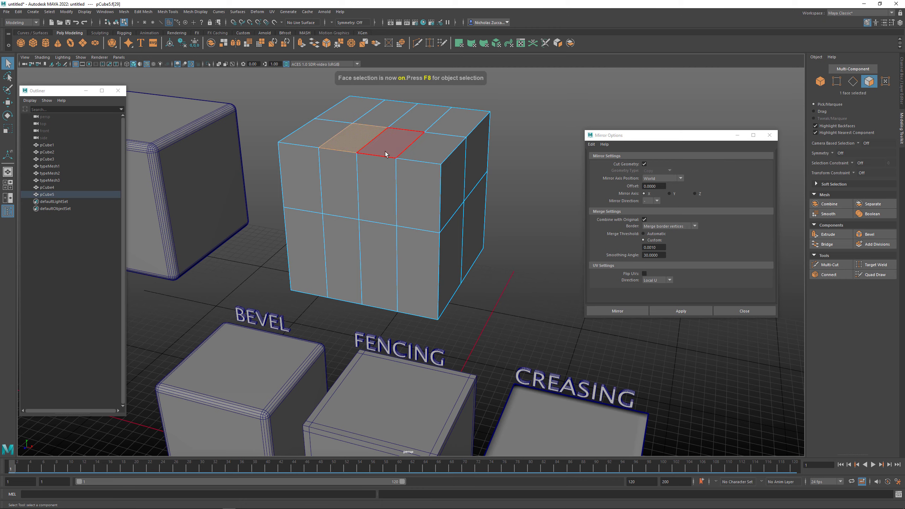
{"action": "mouse_move", "coordinate": [375, 172]}
{"action": "left_mouse_down", "text": "alt"}
{"action": "mouse_move", "coordinate": [380, 165]}
{"action": "mouse_move", "coordinate": [414, 169]}
{"action": "mouse_move", "coordinate": [413, 180]}
{"action": "mouse_move", "coordinate": [385, 178]}
{"action": "left_mouse_up", "text": "alt"}
{"action": "left_click", "coordinate": [385, 178]}
{"action": "left_click", "coordinate": [351, 175], "text": "shift"}
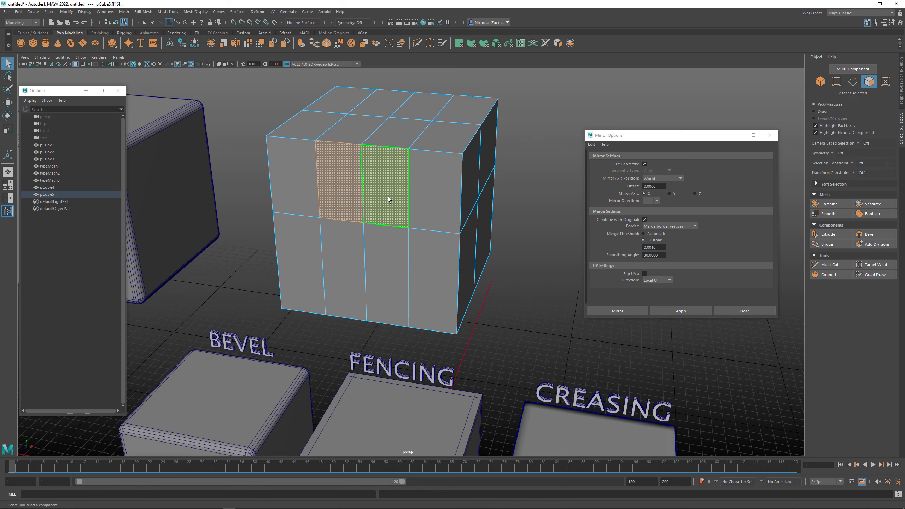
{"action": "mouse_move", "coordinate": [391, 195]}
{"action": "right_mouse_down"}
{"action": "mouse_move", "coordinate": [375, 195]}
{"action": "mouse_move", "coordinate": [390, 212]}
{"action": "mouse_move", "coordinate": [379, 203]}
{"action": "mouse_move", "coordinate": [389, 212]}
{"action": "mouse_move", "coordinate": [383, 200]}
{"action": "mouse_move", "coordinate": [395, 181]}
{"action": "mouse_move", "coordinate": [393, 213]}
{"action": "right_mouse_up"}
{"action": "key", "text": "Delete"}
Extrude the two top faces above the opening downward with a local Z translation of about -41.42
{"action": "left_click_drag", "start_coordinate": [350, 133], "coordinate": [423, 152], "text": "alt"}
{"action": "left_click", "coordinate": [371, 144]}
{"action": "left_click", "coordinate": [416, 150], "text": "shift"}
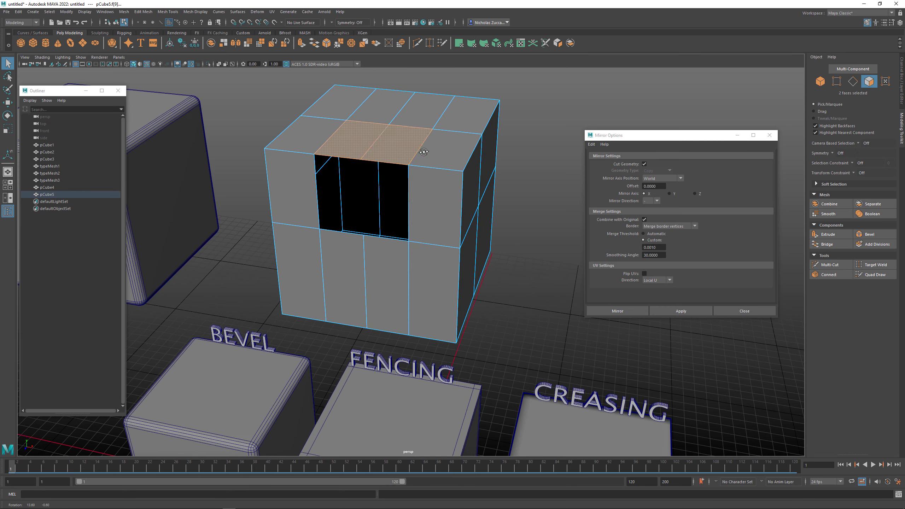
{"action": "right_click", "coordinate": [384, 143], "text": "shift"}
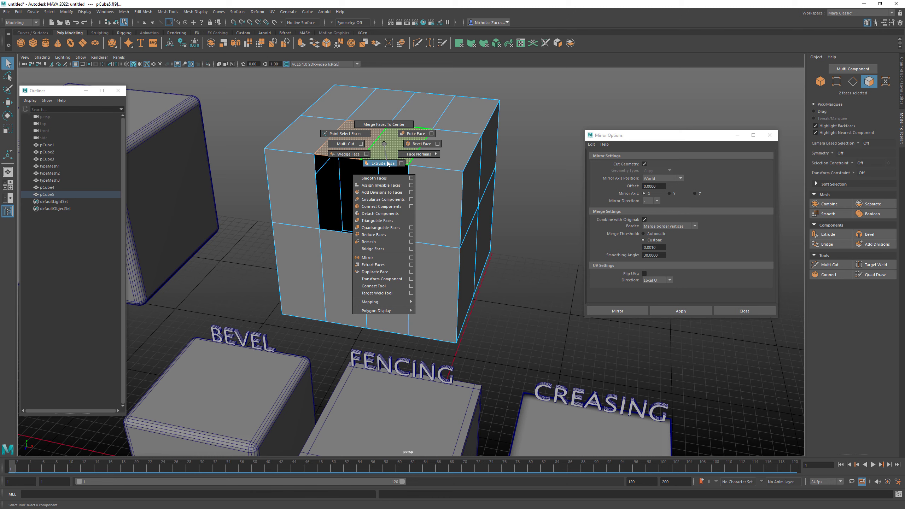
{"action": "right_click_drag", "start_coordinate": [388, 163], "coordinate": [387, 163], "text": "shift"}
{"action": "left_click_drag", "start_coordinate": [396, 122], "coordinate": [410, 192]}
{"action": "left_click_drag", "start_coordinate": [336, 205], "coordinate": [345, 183], "text": "alt"}
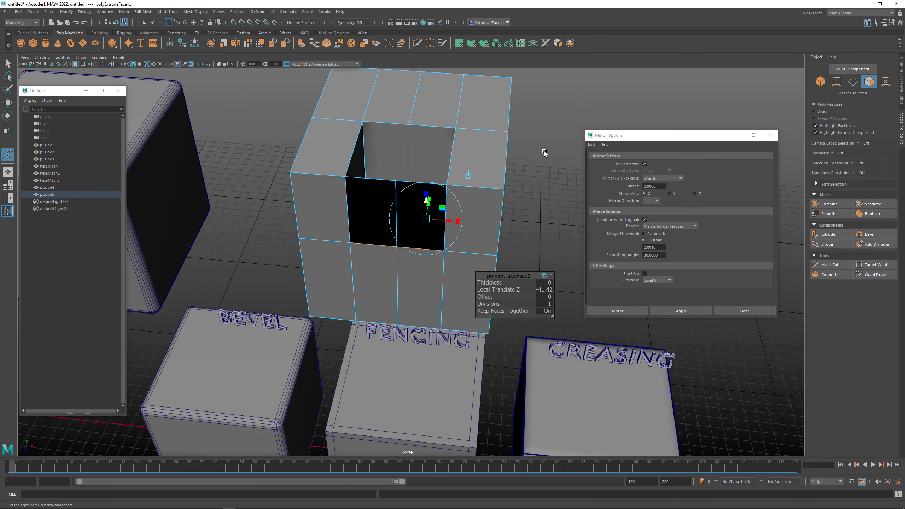
Delete the two leftover front faces that close off the notch
{"action": "left_click", "coordinate": [541, 152]}
{"action": "left_click_drag", "start_coordinate": [525, 186], "coordinate": [320, 197], "text": "alt"}
{"action": "left_click", "coordinate": [324, 198]}
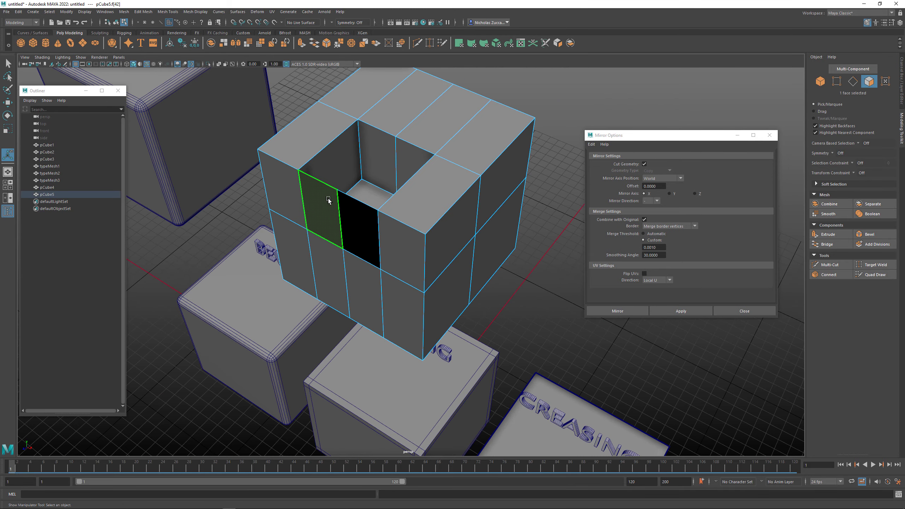
{"action": "key", "text": "Delete"}
{"action": "left_click", "coordinate": [357, 208]}
{"action": "key", "text": "Delete"}
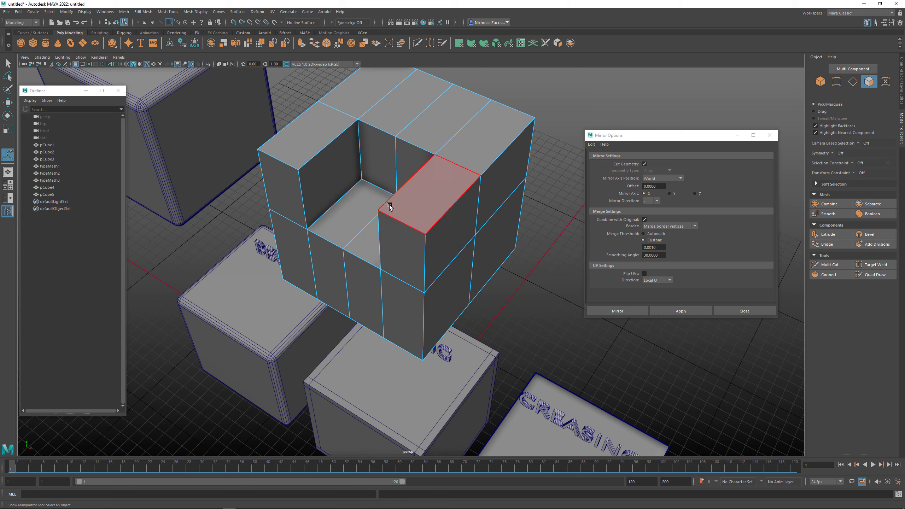
Examine the notched cube in smooth preview from several angles, and return it to the unsmoothed display
{"action": "left_click_drag", "start_coordinate": [345, 197], "coordinate": [438, 178], "text": "alt"}
{"action": "key", "text": "3"}
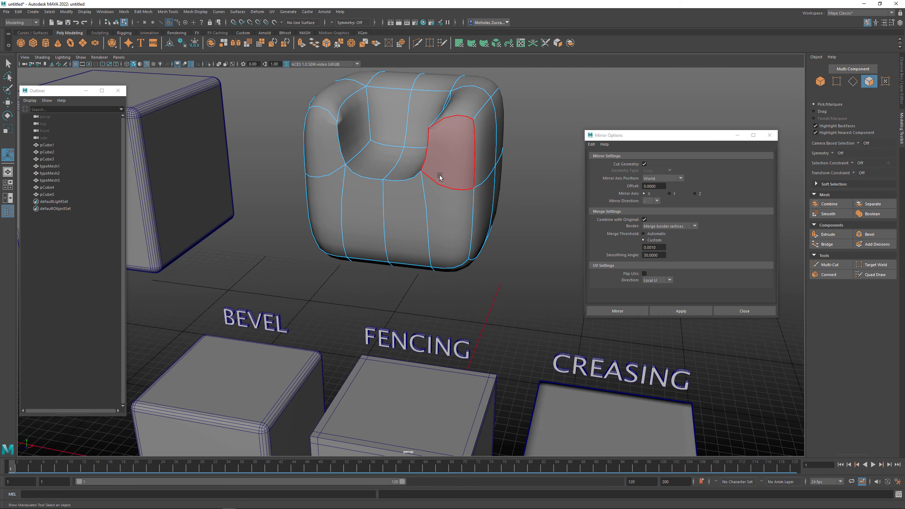
{"action": "key", "text": "1"}
{"action": "left_click_drag", "start_coordinate": [396, 149], "coordinate": [384, 210], "text": "alt"}
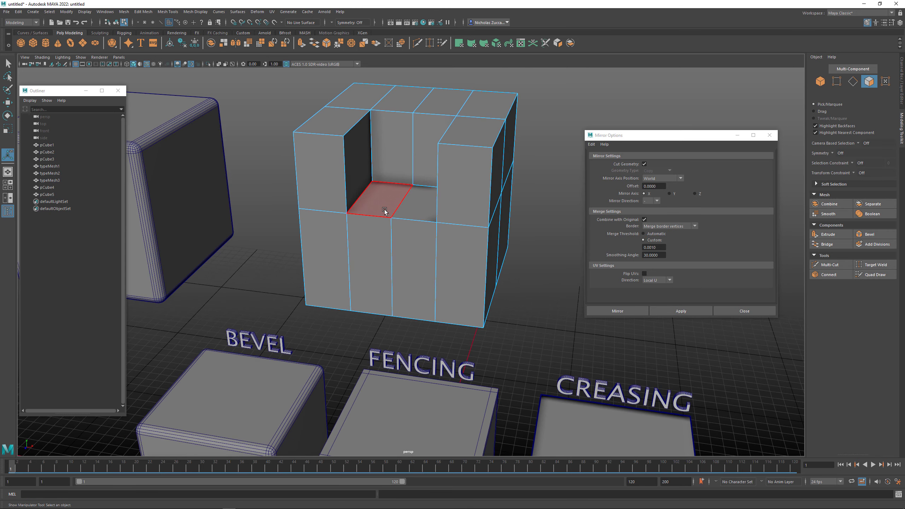
{"action": "key", "text": "3"}
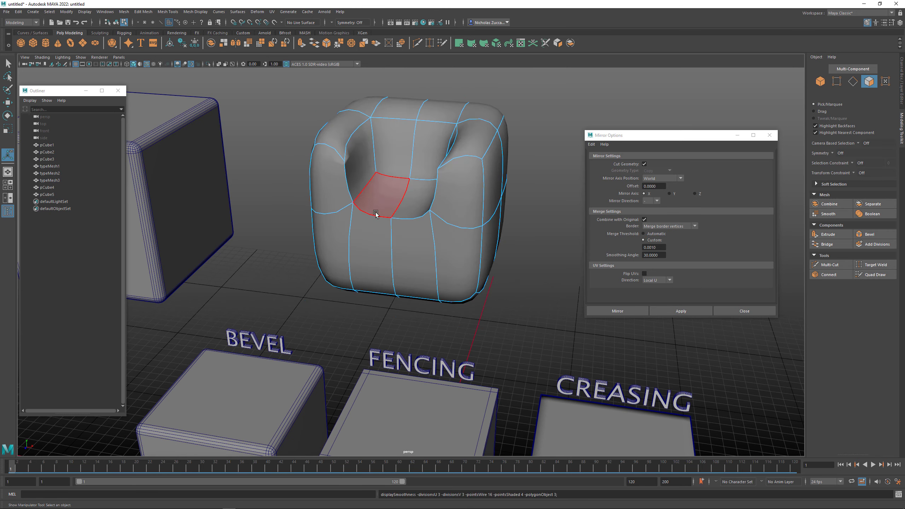
{"action": "left_click_drag", "start_coordinate": [423, 196], "coordinate": [344, 188], "text": "alt"}
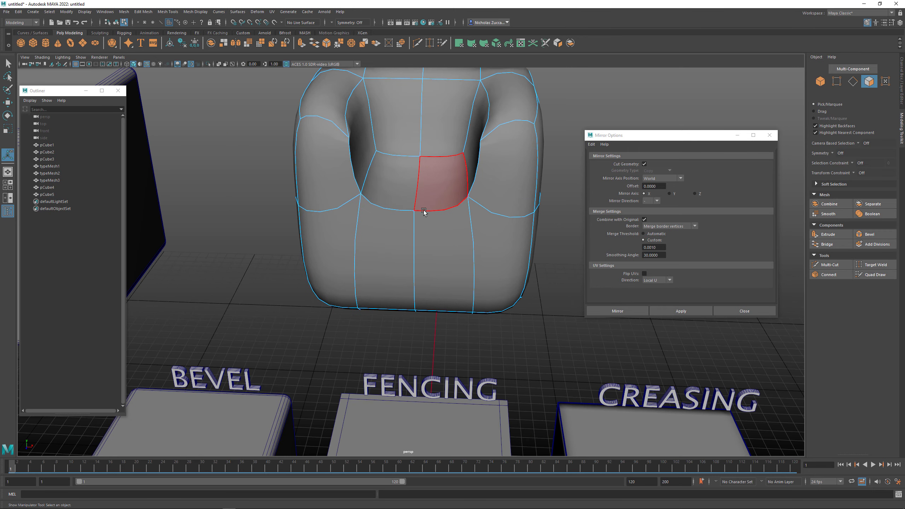
{"action": "key", "text": "1"}
Merge the two overlapping vertices at the notch's lower front-left corner to their center
{"action": "left_click_drag", "start_coordinate": [435, 208], "coordinate": [417, 229], "text": "alt"}
{"action": "right_click_drag", "start_coordinate": [420, 251], "coordinate": [396, 250]}
{"action": "left_click_drag", "start_coordinate": [462, 234], "coordinate": [351, 229], "text": "alt"}
{"action": "key", "text": "w"}
{"action": "middle_click_drag", "start_coordinate": [352, 214], "coordinate": [405, 204], "text": "alt"}
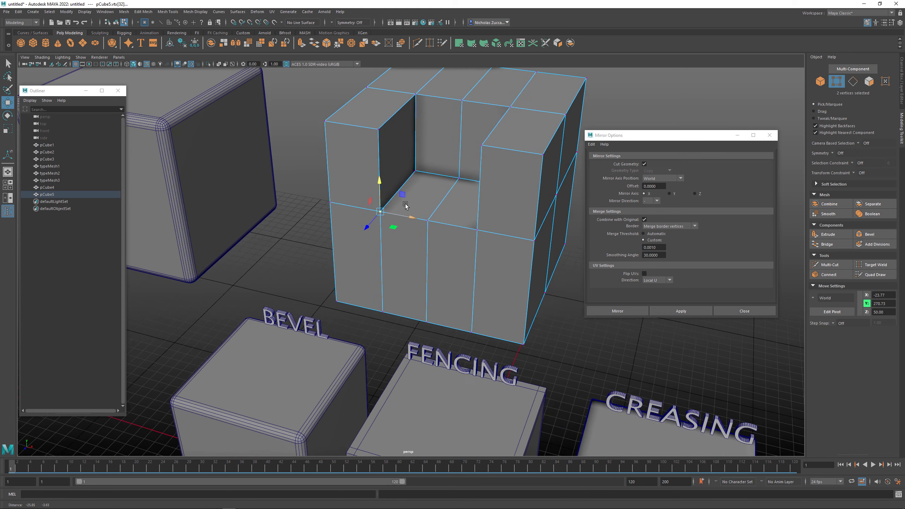
{"action": "scroll", "coordinate": [406, 206], "scroll_direction": "up", "scroll_amount": 2}
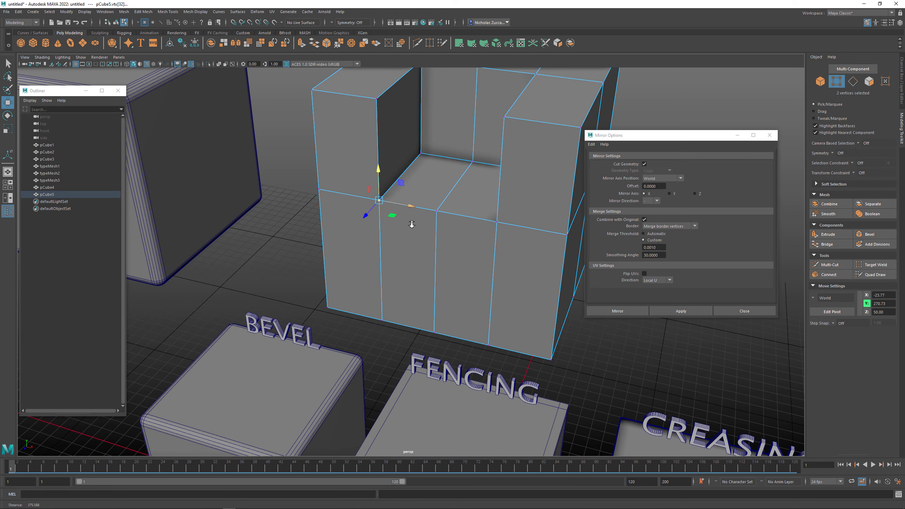
{"action": "right_click", "coordinate": [378, 202], "text": "shift"}
{"action": "mouse_move", "coordinate": [380, 182]}
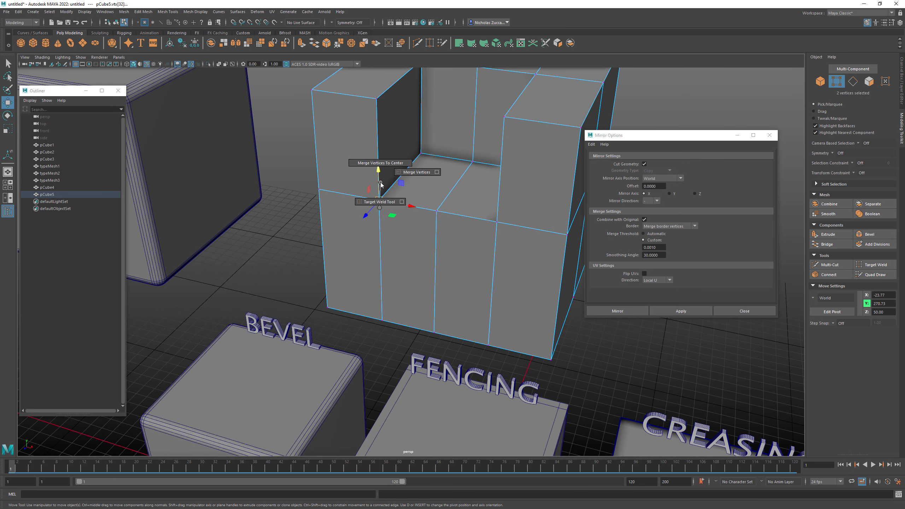
{"action": "left_click", "coordinate": [383, 163]}
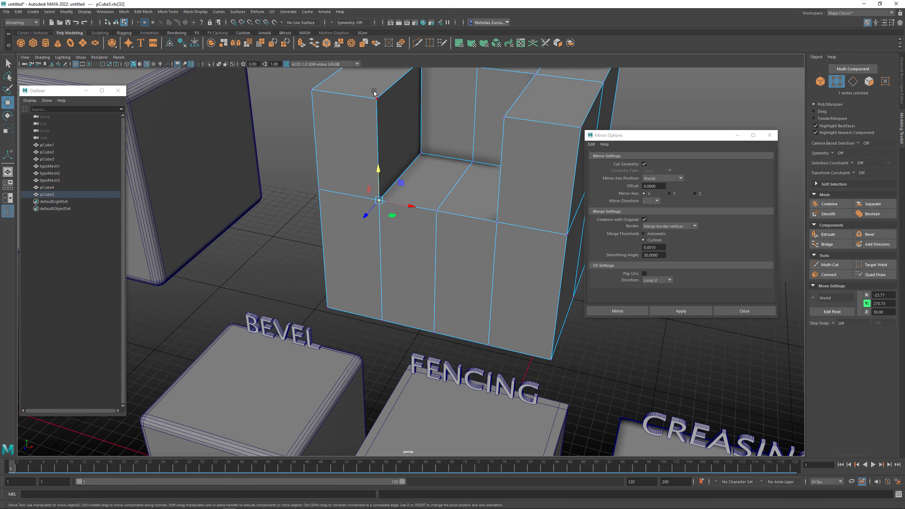
Merge the overlapping vertices at the left arm's inner top front corner and check the result in smooth preview
{"action": "left_click_drag", "start_coordinate": [380, 104], "coordinate": [381, 104]}
{"action": "left_click_drag", "start_coordinate": [393, 113], "coordinate": [381, 125], "text": "alt"}
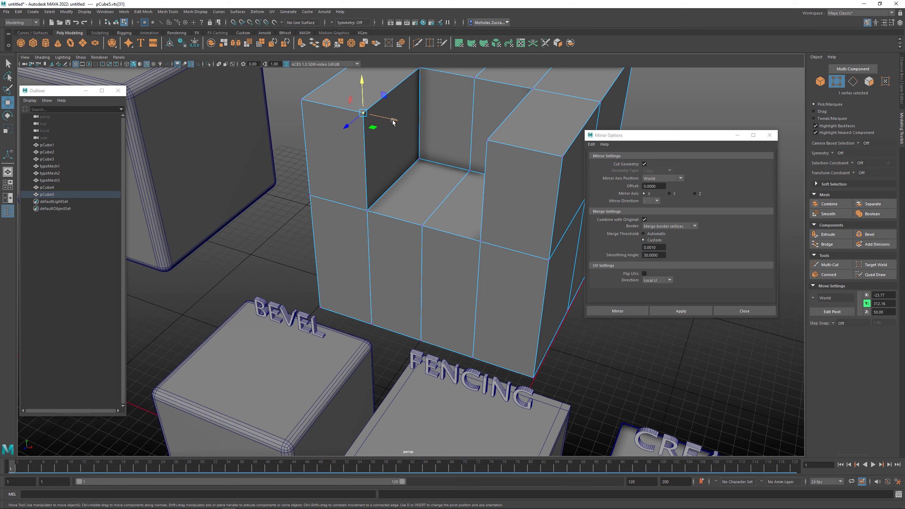
{"action": "key", "text": "3"}
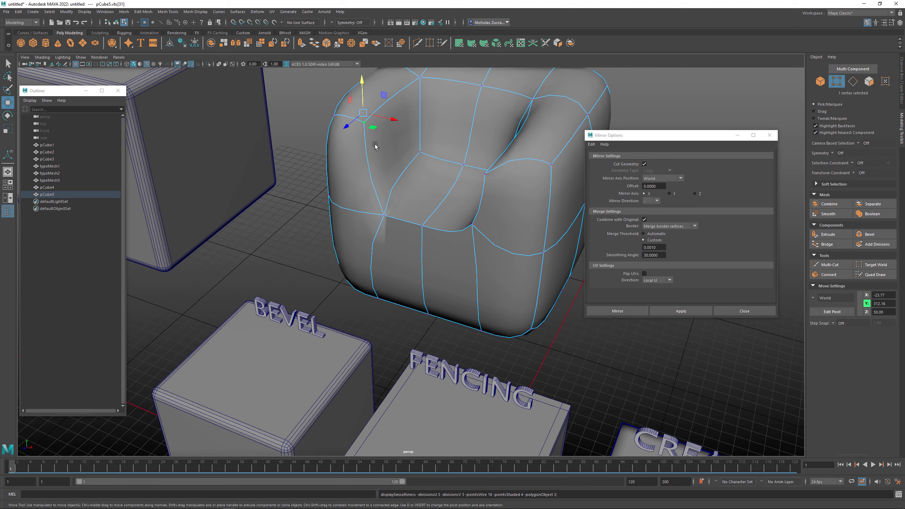
{"action": "left_click_drag", "start_coordinate": [476, 168], "coordinate": [471, 224], "text": "alt"}
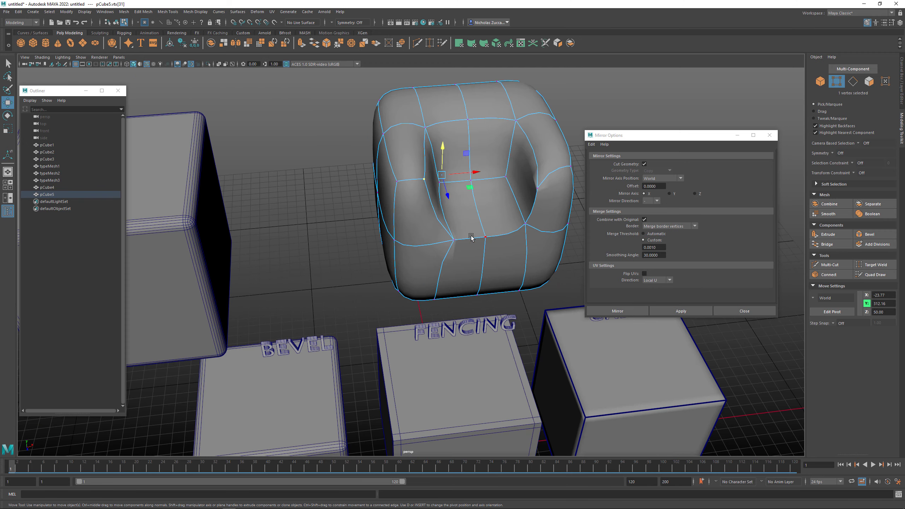
{"action": "scroll", "coordinate": [478, 238], "scroll_direction": "up", "scroll_amount": 4}
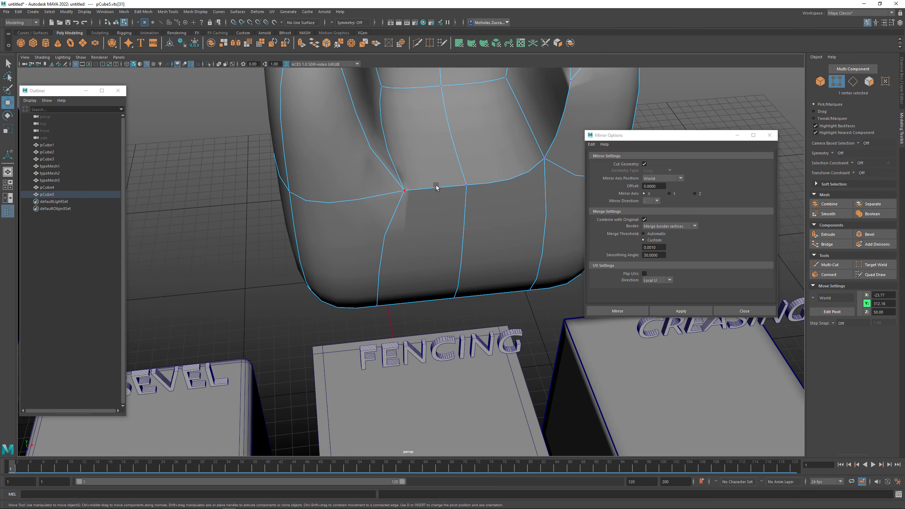
Merge the overlapping vertices at the notch's right front corners to their center
{"action": "left_click_drag", "start_coordinate": [463, 190], "coordinate": [442, 209], "text": "alt"}
{"action": "left_click", "coordinate": [458, 191], "text": "shift"}
{"action": "key", "text": "ctrl+z"}
{"action": "key", "text": "ctrl+z"}
{"action": "left_click", "coordinate": [439, 206], "text": "shift"}
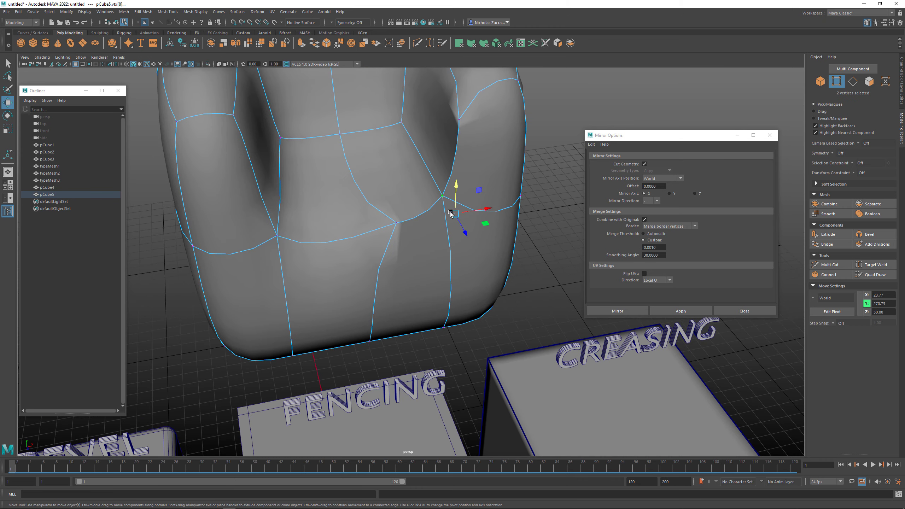
{"action": "key", "text": "g"}
{"action": "middle_click_drag", "start_coordinate": [471, 204], "coordinate": [468, 228], "text": "alt"}
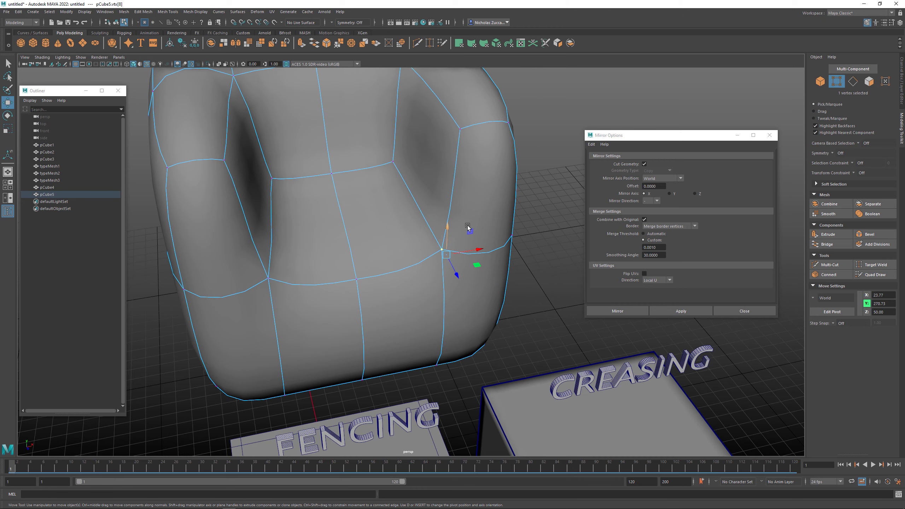
{"action": "right_click_drag", "start_coordinate": [485, 216], "coordinate": [400, 203], "text": "alt"}
Undo the individual corner vertex merges, clear the selection and return the cube to the unsmoothed display
{"action": "key", "text": "ctrl+z"}
{"action": "key", "text": "ctrl+z"}
{"action": "key", "text": "ctrl+z"}
{"action": "key", "text": "ctrl+z"}
{"action": "key", "text": "ctrl+z"}
{"action": "key", "text": "ctrl+z"}
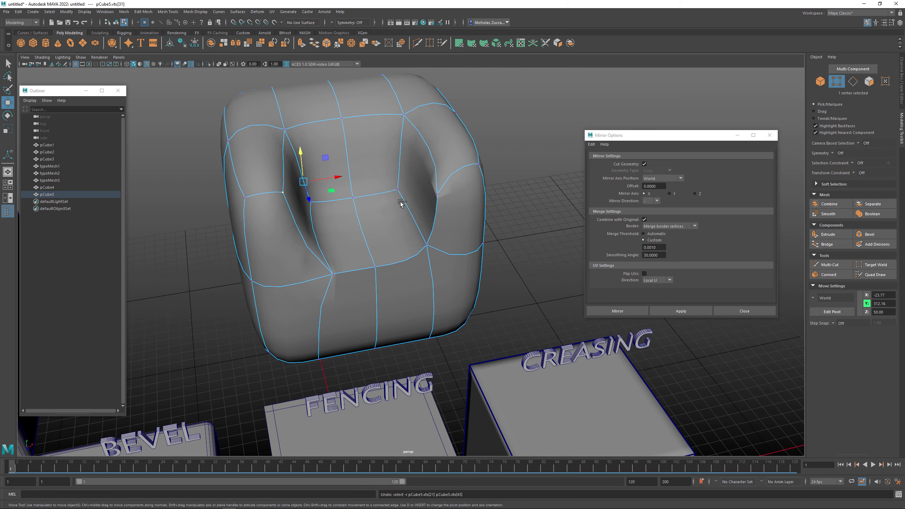
{"action": "key", "text": "ctrl+z"}
{"action": "key", "text": "ctrl+z"}
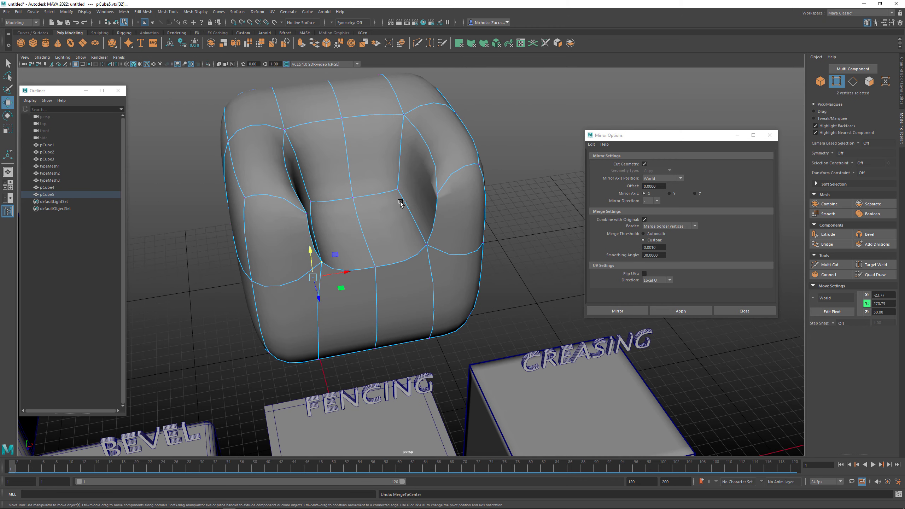
{"action": "left_click", "coordinate": [401, 203]}
{"action": "mouse_move", "coordinate": [410, 202]}
{"action": "left_mouse_down", "text": "alt"}
{"action": "mouse_move", "coordinate": [366, 194]}
{"action": "mouse_move", "coordinate": [410, 196]}
{"action": "mouse_move", "coordinate": [378, 200]}
{"action": "mouse_move", "coordinate": [405, 209]}
{"action": "left_mouse_up", "text": "alt"}
{"action": "key", "text": "1"}
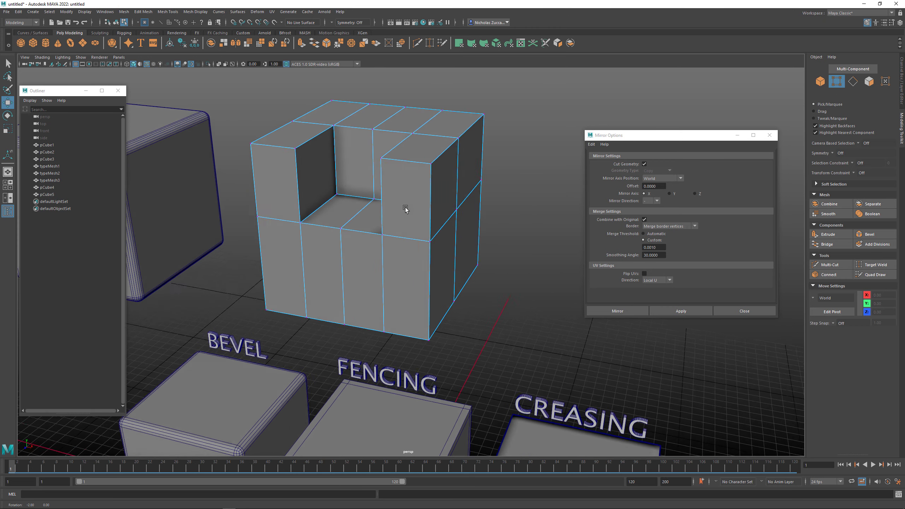
Select all vertices of the notched cube and open the Merge Vertices options
{"action": "left_click_drag", "start_coordinate": [236, 82], "coordinate": [514, 349]}
{"action": "mouse_move", "coordinate": [426, 299]}
{"action": "left_mouse_down", "text": "alt"}
{"action": "mouse_move", "coordinate": [416, 292]}
{"action": "mouse_move", "coordinate": [425, 293]}
{"action": "left_mouse_up", "text": "alt"}
{"action": "right_click", "coordinate": [395, 234], "text": "shift"}
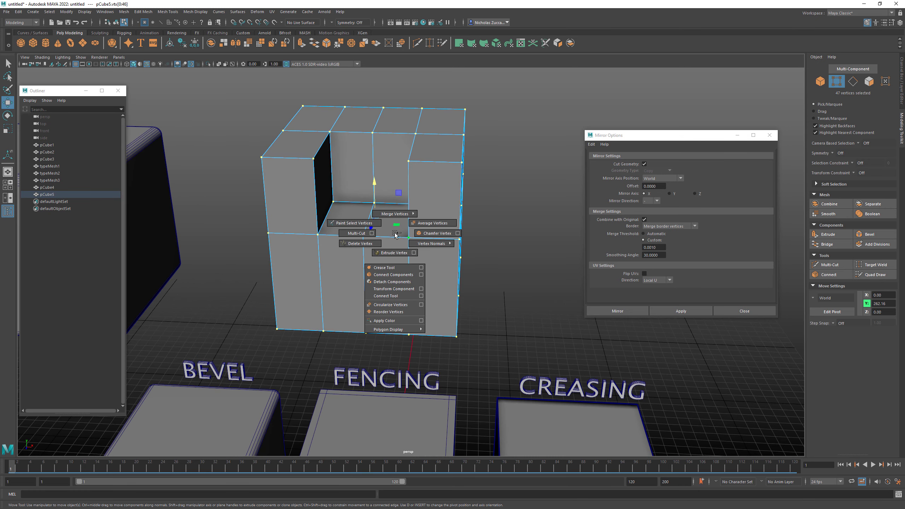
{"action": "right_click_drag", "start_coordinate": [394, 234], "coordinate": [454, 203], "text": "shift"}
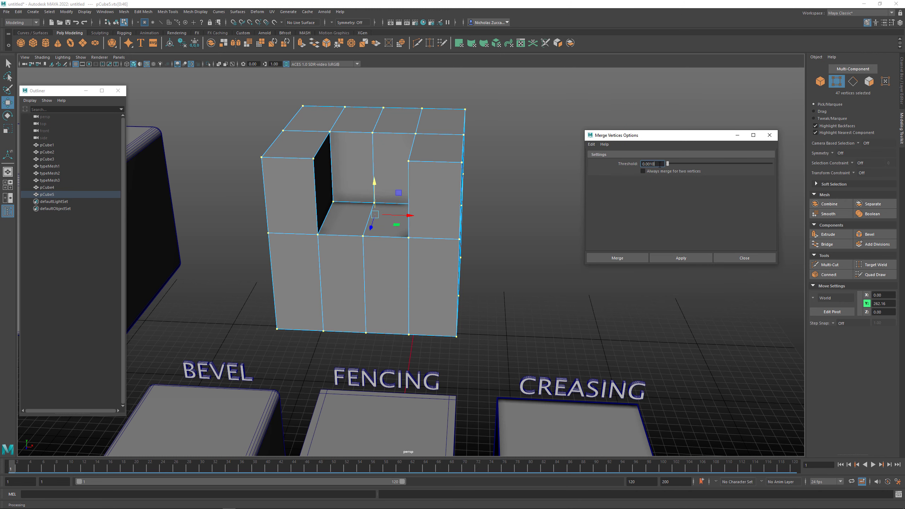
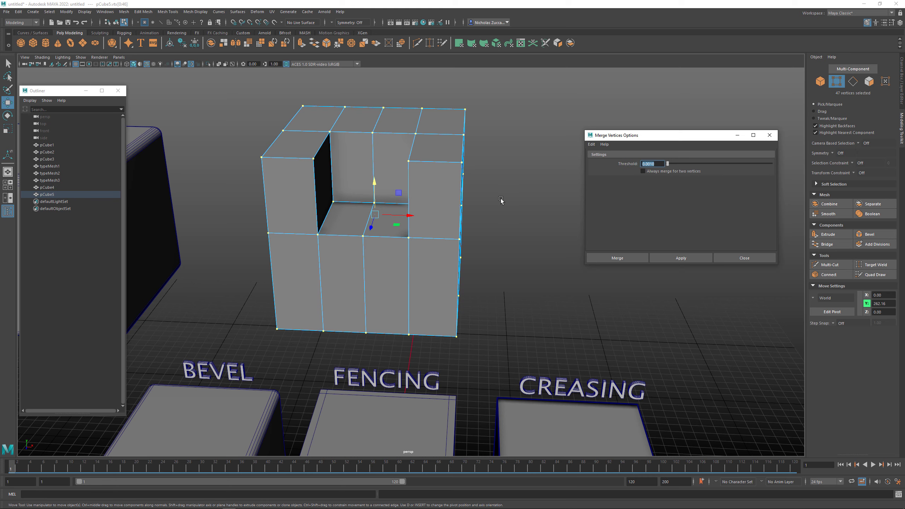
{"action": "left_click_drag", "start_coordinate": [500, 200], "coordinate": [445, 205], "text": "alt"}
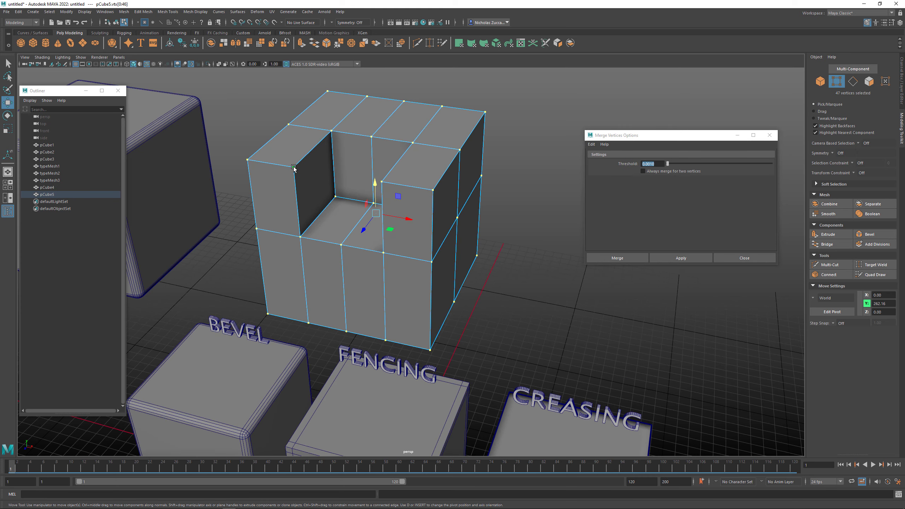
{"action": "left_click", "coordinate": [293, 168], "text": "shift"}
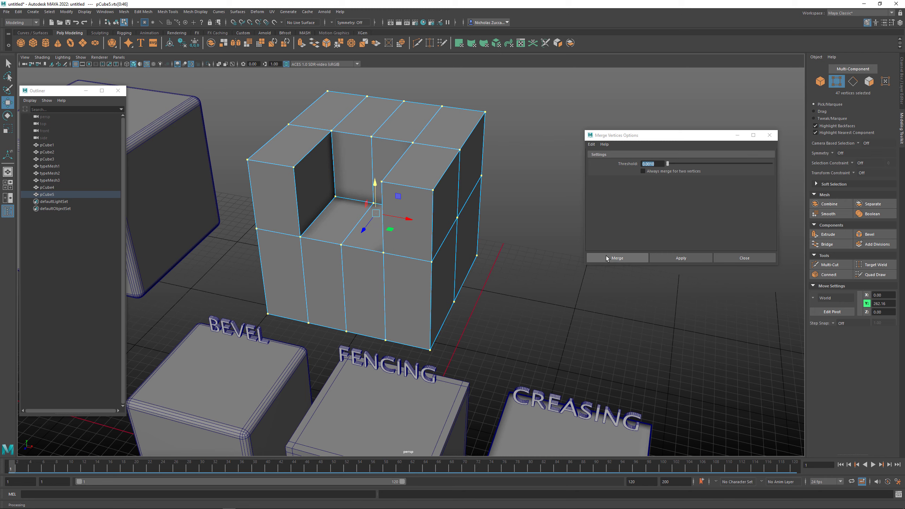
Reselect every vertex of the notched cube and merge the overlapping ones by the distance threshold
{"action": "left_click", "coordinate": [494, 191]}
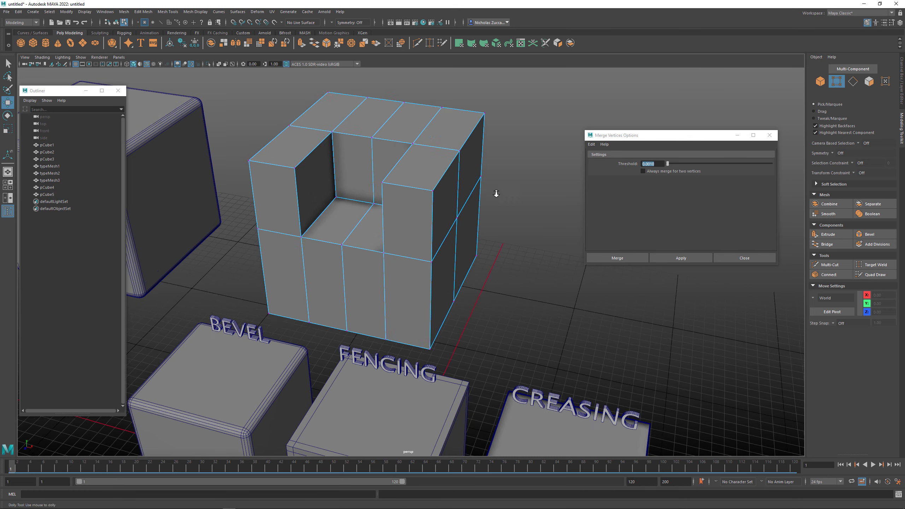
{"action": "scroll", "coordinate": [494, 192], "scroll_direction": "down", "scroll_amount": 3}
{"action": "left_click_drag", "start_coordinate": [269, 110], "coordinate": [497, 322]}
{"action": "left_click", "coordinate": [277, 101]}
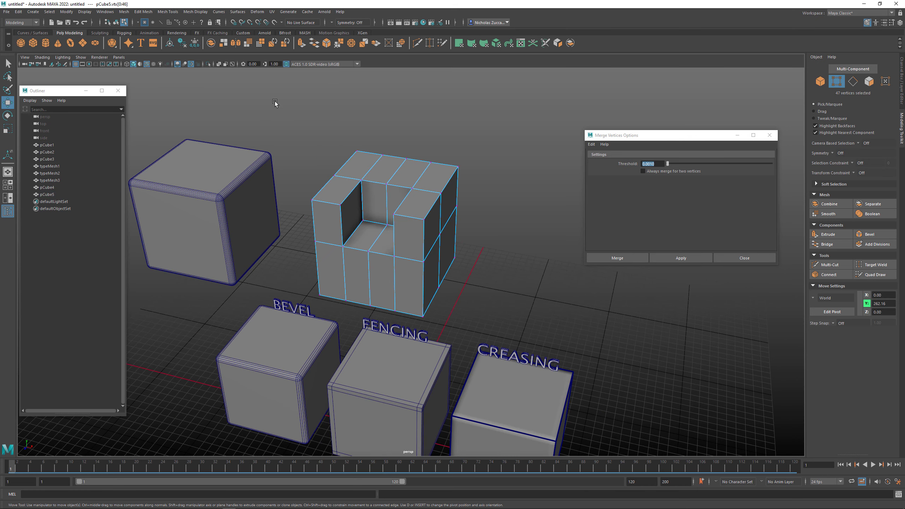
{"action": "left_click_drag", "start_coordinate": [266, 94], "coordinate": [545, 362]}
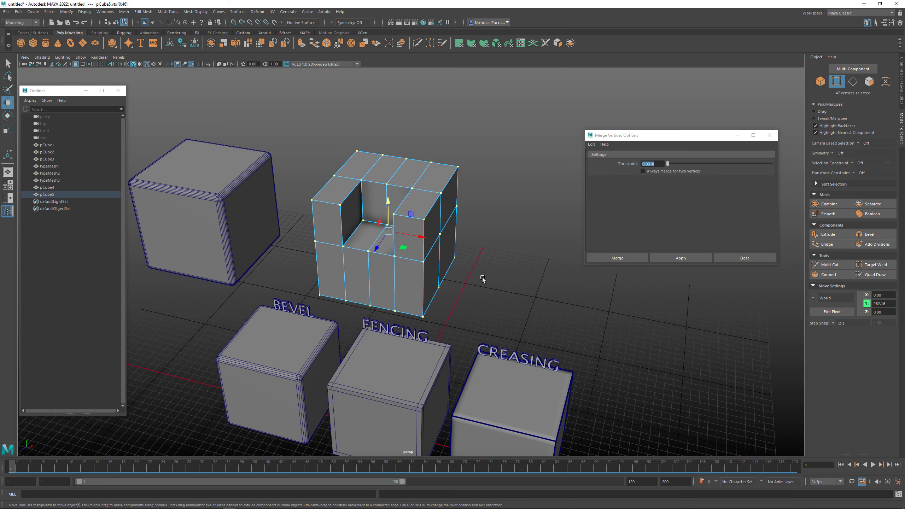
{"action": "scroll", "coordinate": [483, 279], "scroll_direction": "up", "scroll_amount": 4}
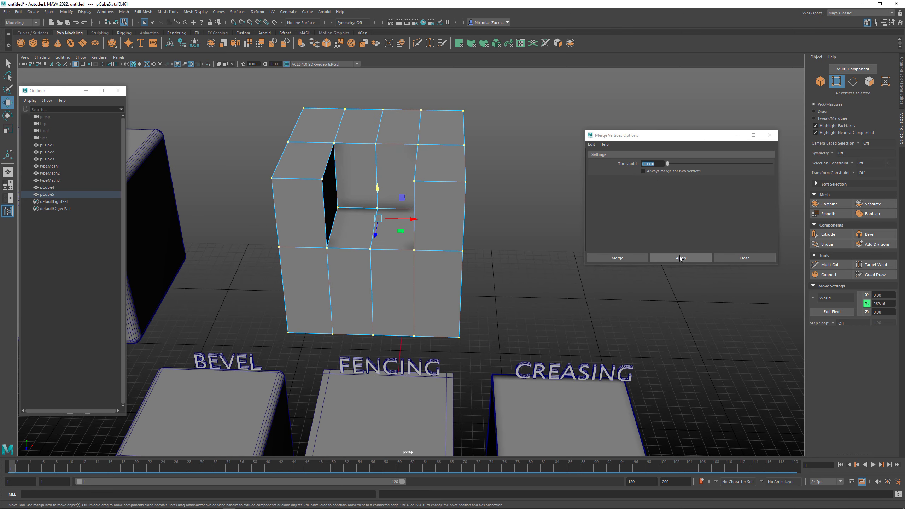
{"action": "left_click", "coordinate": [679, 258]}
Inspect the merged cube in smooth preview, switch to object selection and return it to the unsmoothed display
{"action": "left_click_drag", "start_coordinate": [519, 235], "coordinate": [469, 229], "text": "alt"}
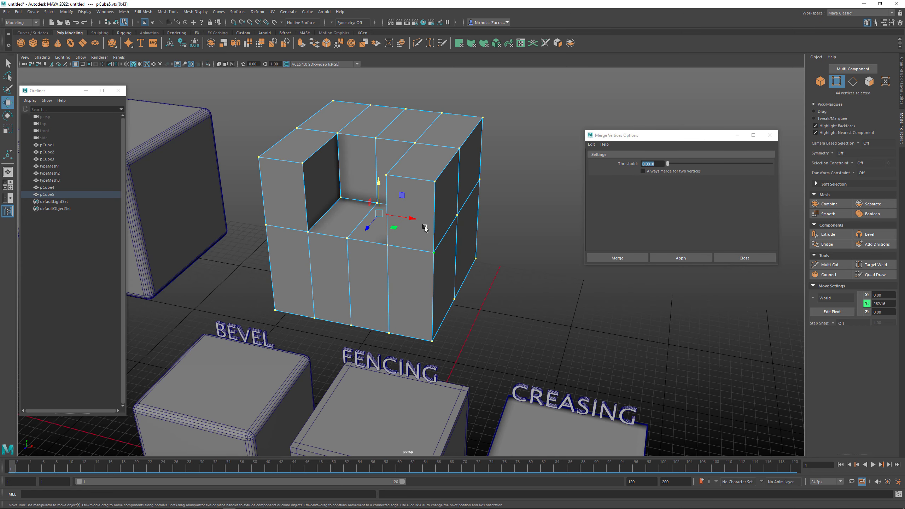
{"action": "left_click_drag", "start_coordinate": [404, 229], "coordinate": [512, 253], "text": "alt"}
{"action": "key", "text": "3"}
{"action": "left_click", "coordinate": [527, 252]}
{"action": "key", "text": "F8"}
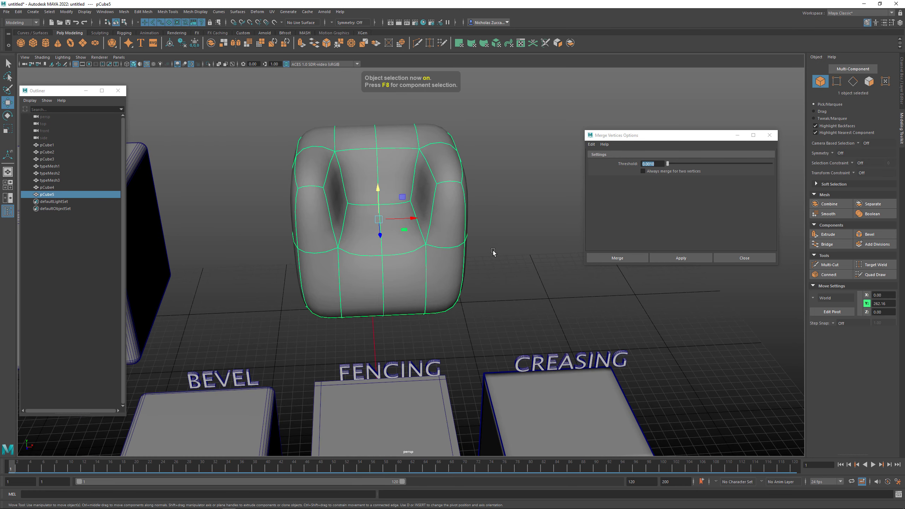
{"action": "key", "text": "1"}
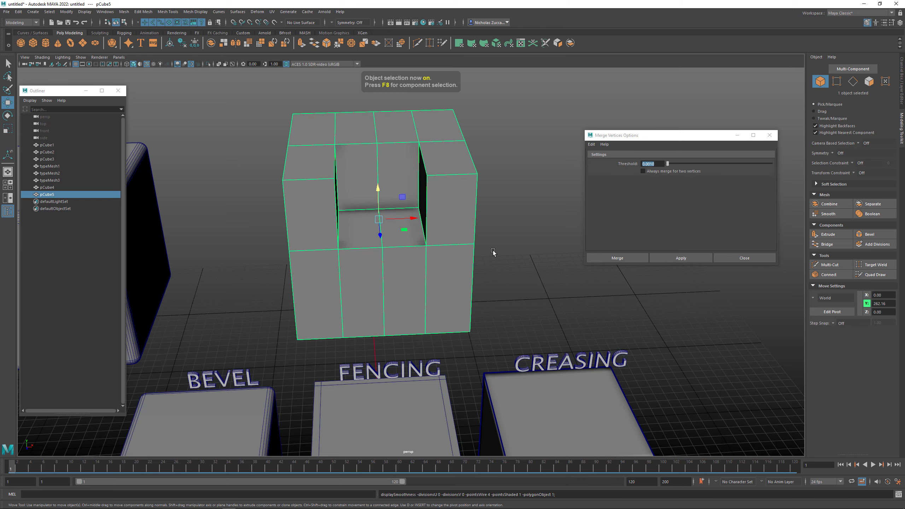
Duplicate the notched cube twice and space the copies out in a row beside the original along the X axis
{"action": "right_click_drag", "start_coordinate": [529, 242], "coordinate": [296, 203], "text": "alt"}
{"action": "left_click_drag", "start_coordinate": [520, 233], "coordinate": [466, 243], "text": "alt"}
{"action": "middle_click_drag", "start_coordinate": [459, 256], "coordinate": [423, 238], "text": "alt"}
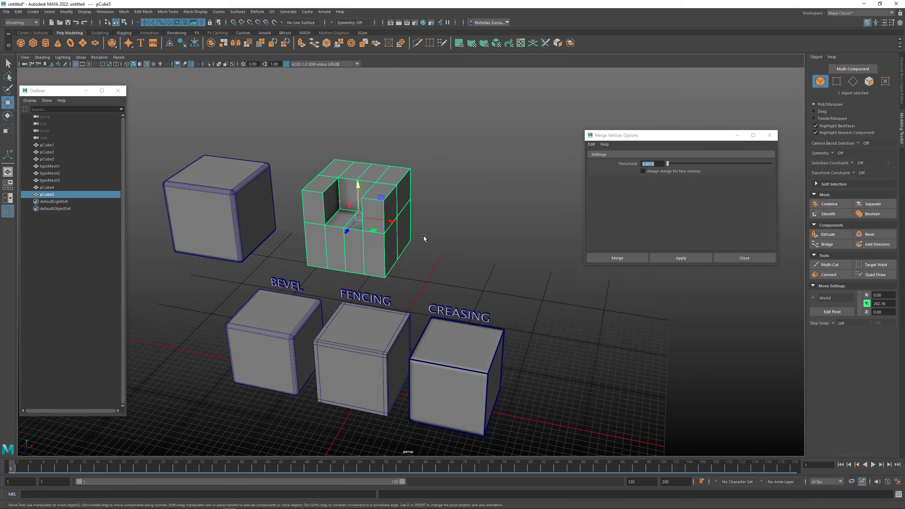
{"action": "left_click_drag", "start_coordinate": [423, 238], "coordinate": [413, 247], "text": "alt"}
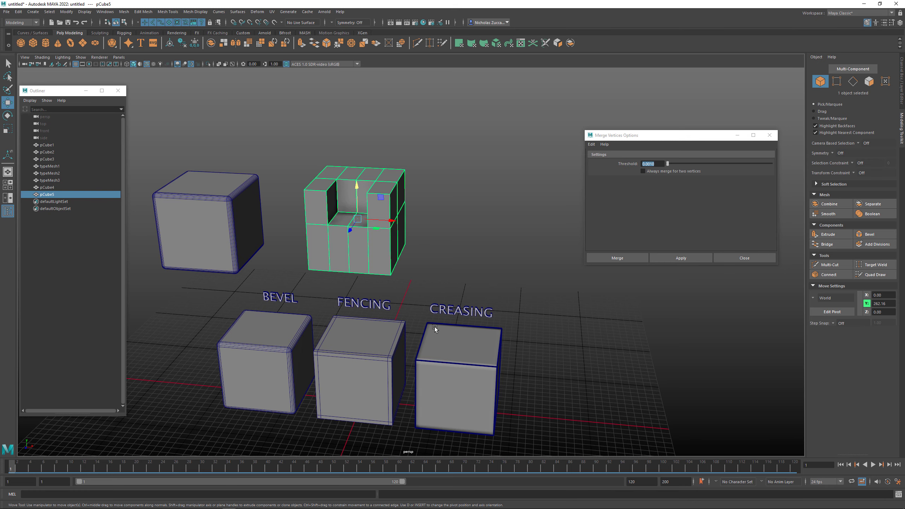
{"action": "left_click_drag", "start_coordinate": [373, 326], "coordinate": [363, 171], "text": "alt"}
{"action": "left_click_drag", "start_coordinate": [401, 147], "coordinate": [432, 181]}
{"action": "key", "text": "ctrl+d"}
{"action": "key", "text": "ctrl+d"}
{"action": "left_click_drag", "start_coordinate": [422, 149], "coordinate": [530, 153]}
Clear the selection and close the Merge Vertices options
{"action": "left_click", "coordinate": [392, 214]}
{"action": "middle_click_drag", "start_coordinate": [302, 215], "coordinate": [387, 262], "text": "alt"}
{"action": "right_click_drag", "start_coordinate": [320, 221], "coordinate": [417, 289], "text": "alt"}
{"action": "left_click", "coordinate": [769, 135]}
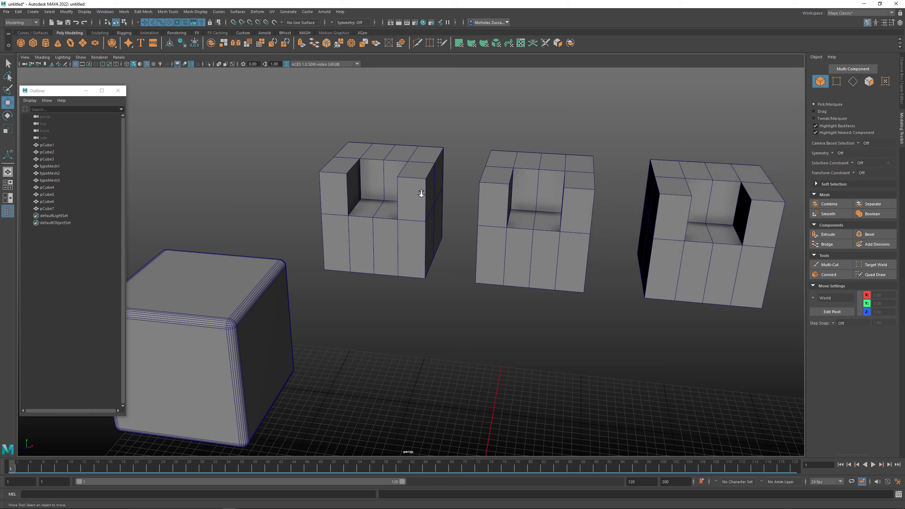
Select the original notched cube at the start of the row and switch it to edge selection
{"action": "scroll", "coordinate": [420, 192], "scroll_direction": "up", "scroll_amount": 5}
{"action": "left_click", "coordinate": [406, 164]}
{"action": "left_click_drag", "start_coordinate": [406, 165], "coordinate": [396, 199], "text": "alt"}
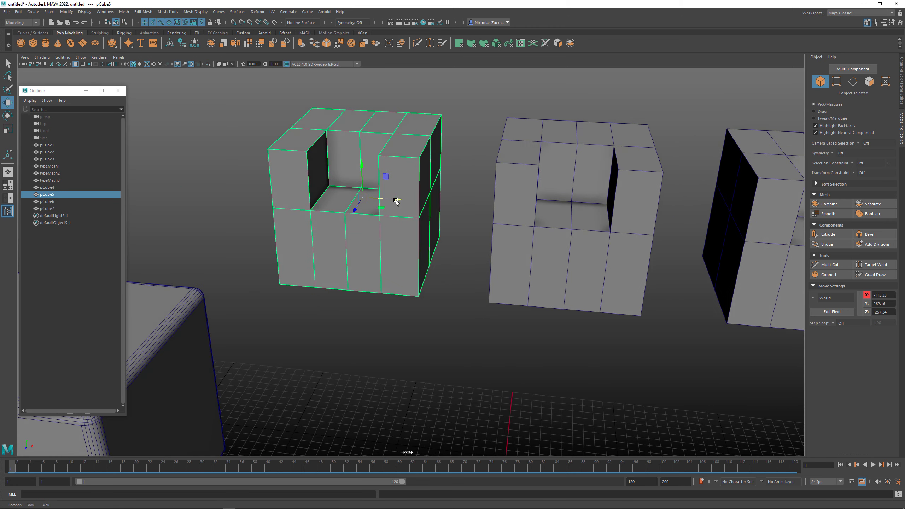
{"action": "left_click", "coordinate": [434, 289]}
{"action": "left_click", "coordinate": [397, 238]}
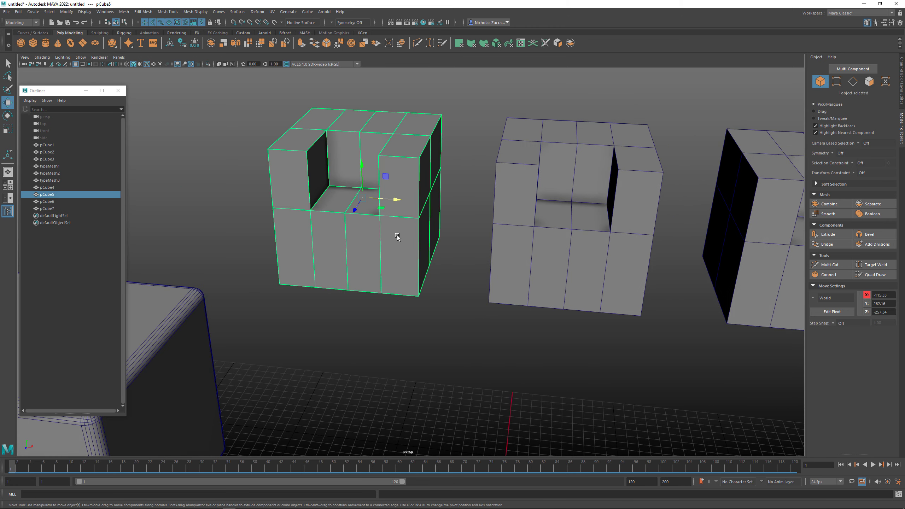
{"action": "key", "text": "F10"}
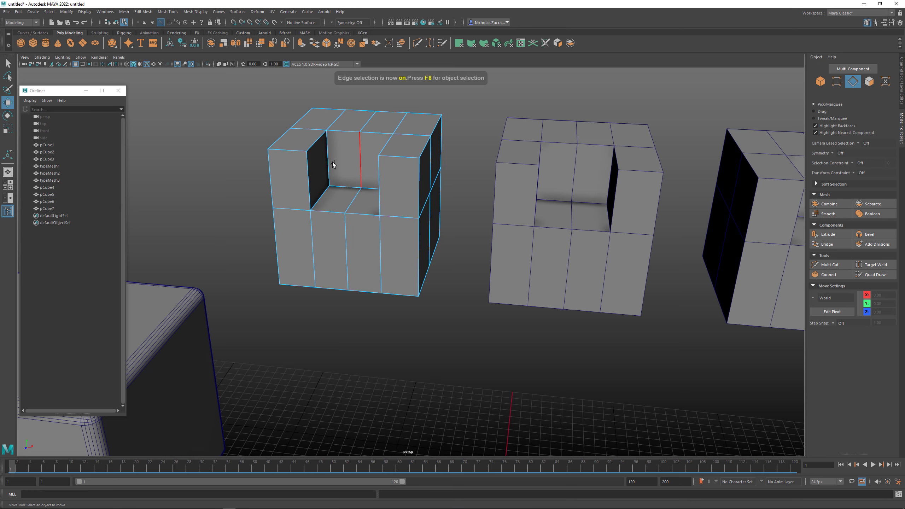
Select the left arm's top front and inner edges, the notch's back rim and the cube's outer front edges
{"action": "left_click", "coordinate": [291, 150]}
{"action": "left_click", "coordinate": [309, 182], "text": "shift"}
{"action": "left_click", "coordinate": [316, 142], "text": "shift"}
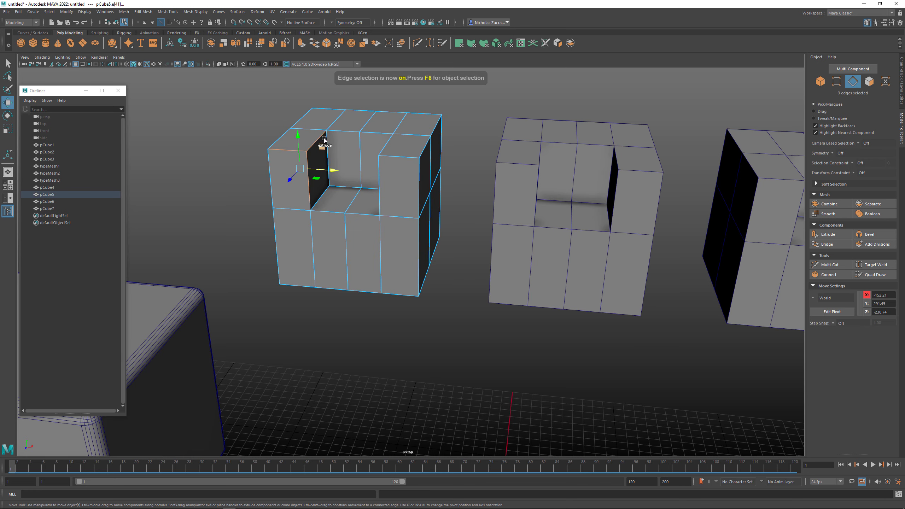
{"action": "double_click", "coordinate": [340, 131], "text": "shift"}
{"action": "left_click_drag", "start_coordinate": [355, 151], "coordinate": [298, 142], "text": "alt"}
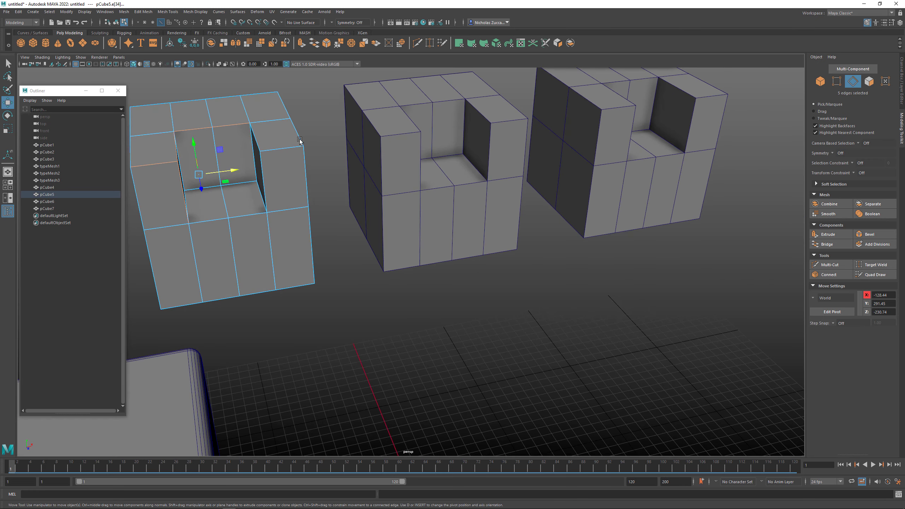
{"action": "left_click_drag", "start_coordinate": [204, 226], "coordinate": [292, 195], "text": "alt"}
{"action": "left_click", "coordinate": [322, 177], "text": "shift"}
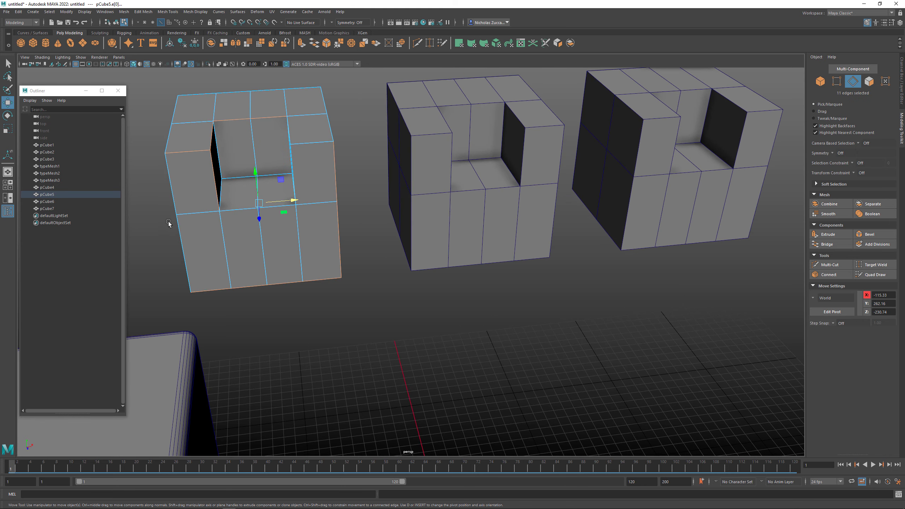
Add the remaining outer front edge and the notch's inner corner, floor and right arm edges to the selection
{"action": "left_click_drag", "start_coordinate": [168, 223], "coordinate": [263, 189], "text": "alt"}
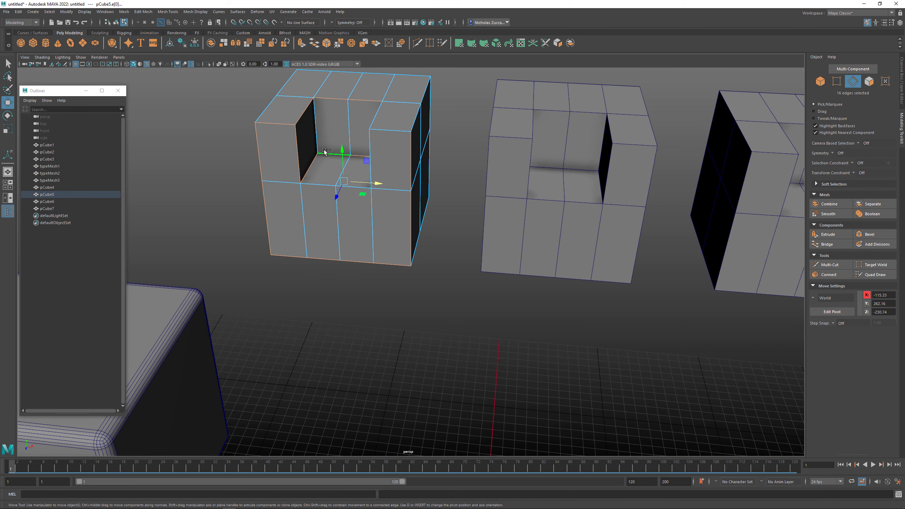
{"action": "left_click_drag", "start_coordinate": [297, 183], "coordinate": [314, 214], "text": "alt"}
{"action": "middle_click_drag", "start_coordinate": [313, 214], "coordinate": [404, 155], "text": "alt"}
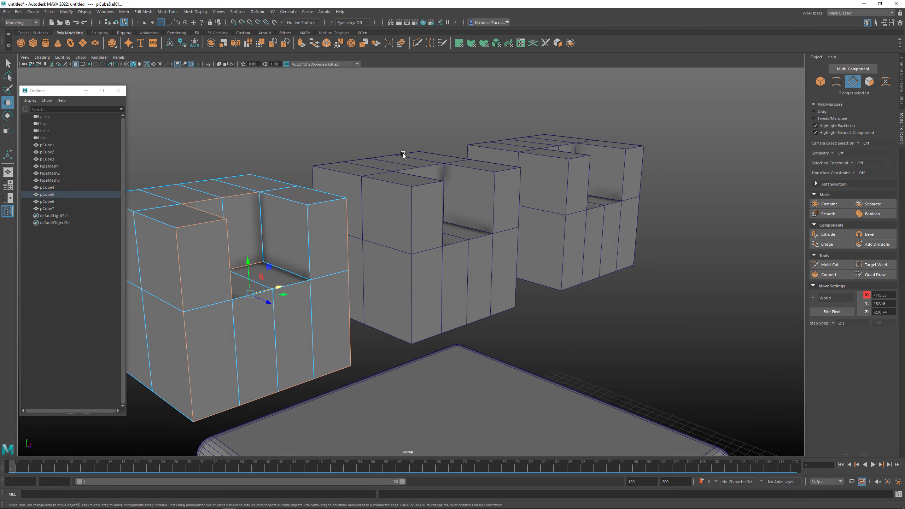
{"action": "left_click_drag", "start_coordinate": [404, 155], "coordinate": [357, 173], "text": "alt"}
{"action": "left_click", "coordinate": [296, 184], "text": "shift"}
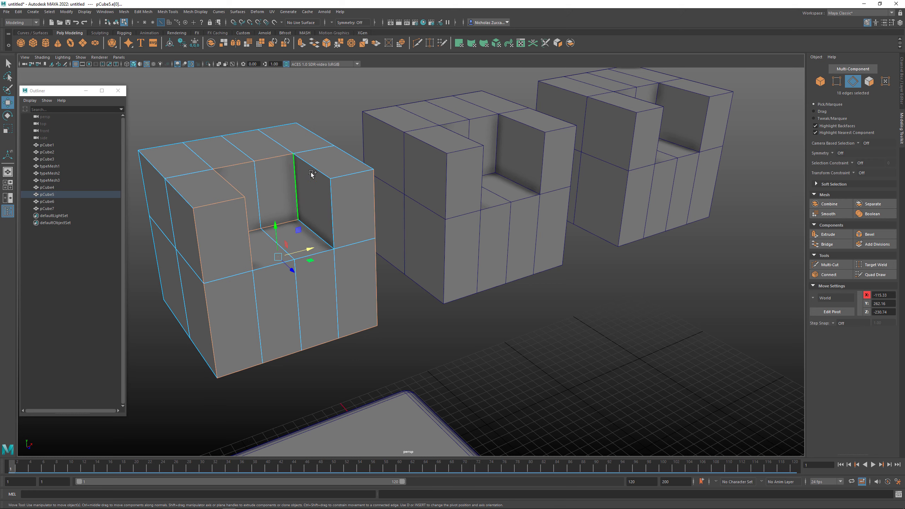
{"action": "left_click", "coordinate": [309, 225], "text": "shift"}
{"action": "left_click", "coordinate": [332, 214], "text": "shift"}
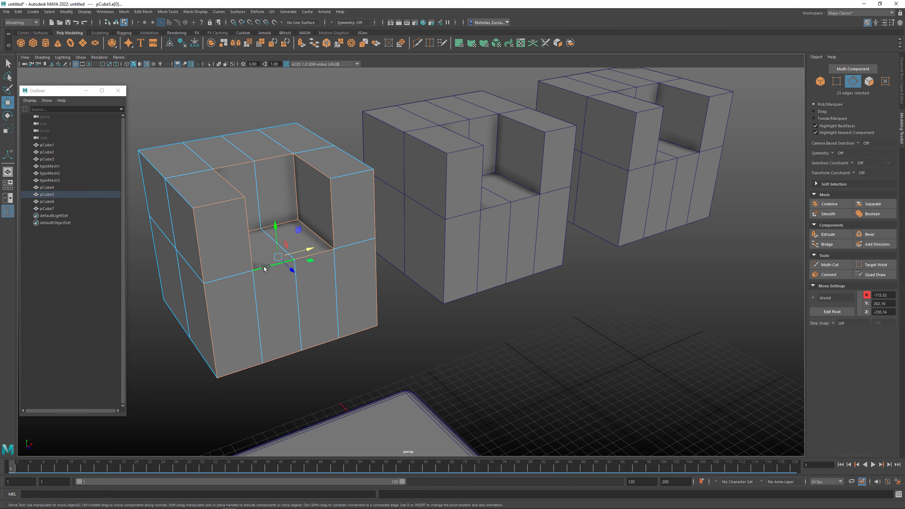
Add the cube's remaining outer top, side, back and bottom border edges to the selection
{"action": "left_click_drag", "start_coordinate": [264, 268], "coordinate": [293, 109], "text": "alt"}
{"action": "left_click", "coordinate": [436, 141], "text": "shift"}
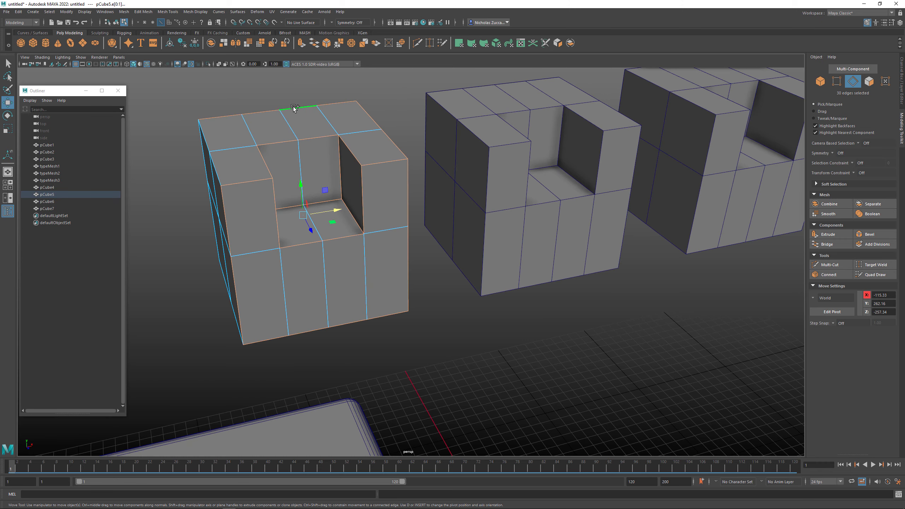
{"action": "left_click_drag", "start_coordinate": [216, 131], "coordinate": [230, 154], "text": "alt"}
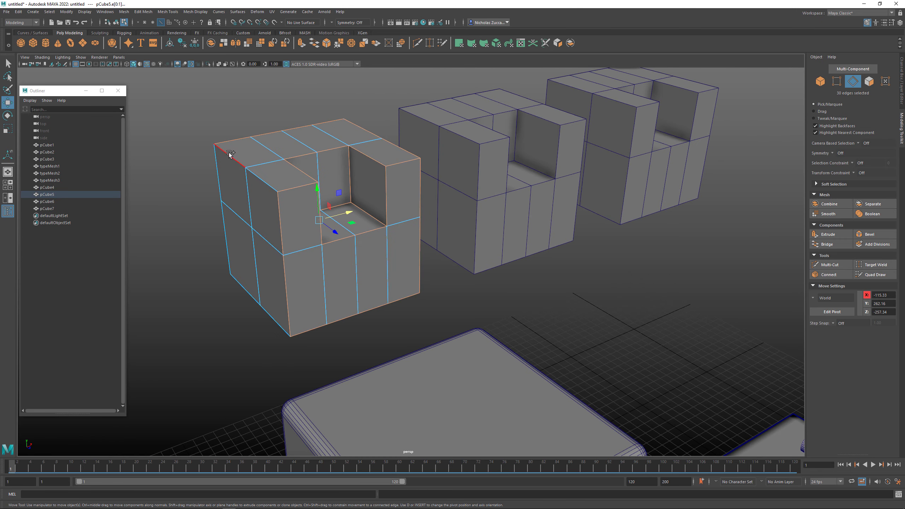
{"action": "middle_click_drag", "start_coordinate": [283, 185], "coordinate": [282, 147], "text": "alt"}
{"action": "left_click", "coordinate": [270, 243], "text": "shift"}
{"action": "left_click_drag", "start_coordinate": [283, 147], "coordinate": [309, 245], "text": "alt"}
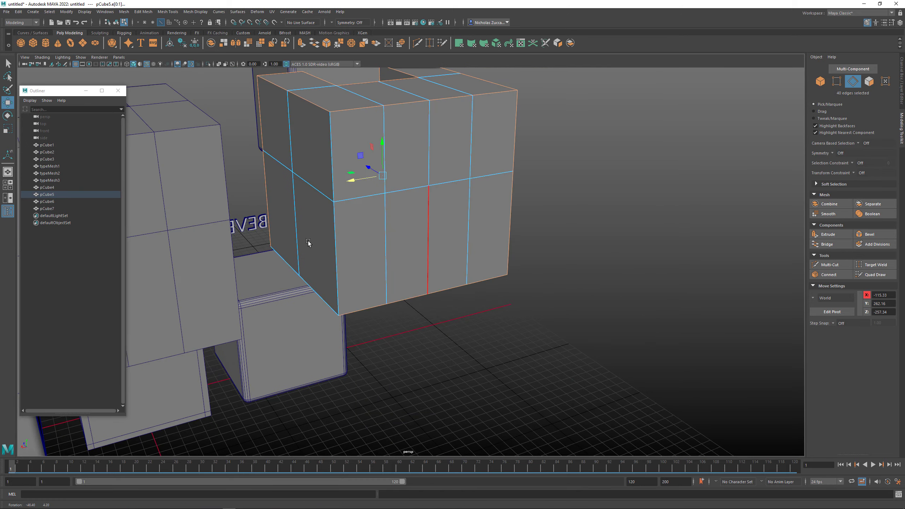
{"action": "left_click", "coordinate": [336, 242], "text": "shift"}
{"action": "left_click", "coordinate": [311, 291], "text": "shift"}
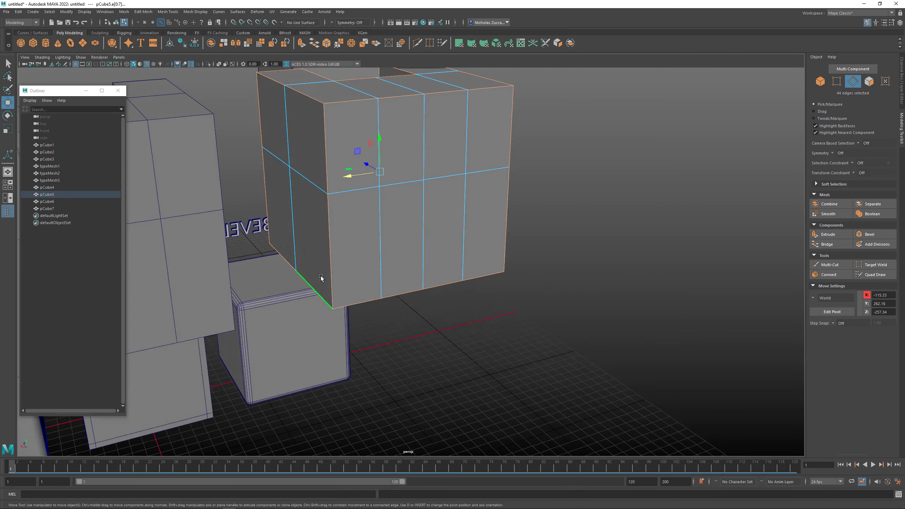
Bevel all the selected border and notch edges of the first notched cube
{"action": "left_click_drag", "start_coordinate": [323, 277], "coordinate": [347, 221], "text": "alt"}
{"action": "right_click_drag", "start_coordinate": [367, 198], "coordinate": [386, 208], "text": "alt"}
{"action": "left_click_drag", "start_coordinate": [386, 208], "coordinate": [391, 212], "text": "alt"}
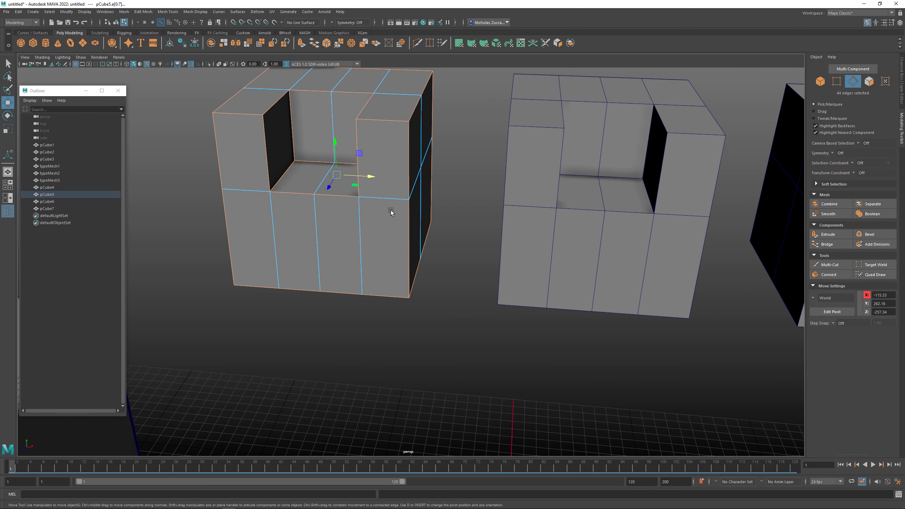
{"action": "right_click", "coordinate": [376, 159], "text": "shift"}
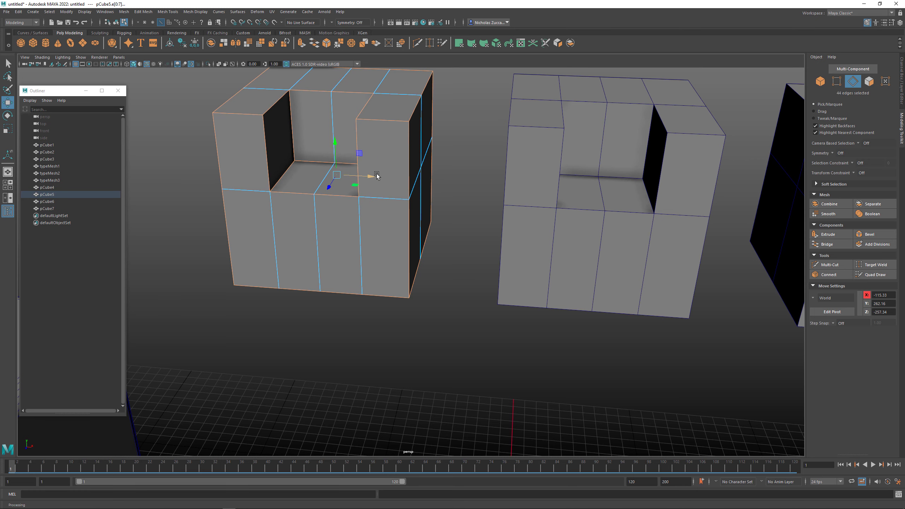
{"action": "middle_click_drag", "start_coordinate": [377, 176], "coordinate": [380, 193], "text": "alt"}
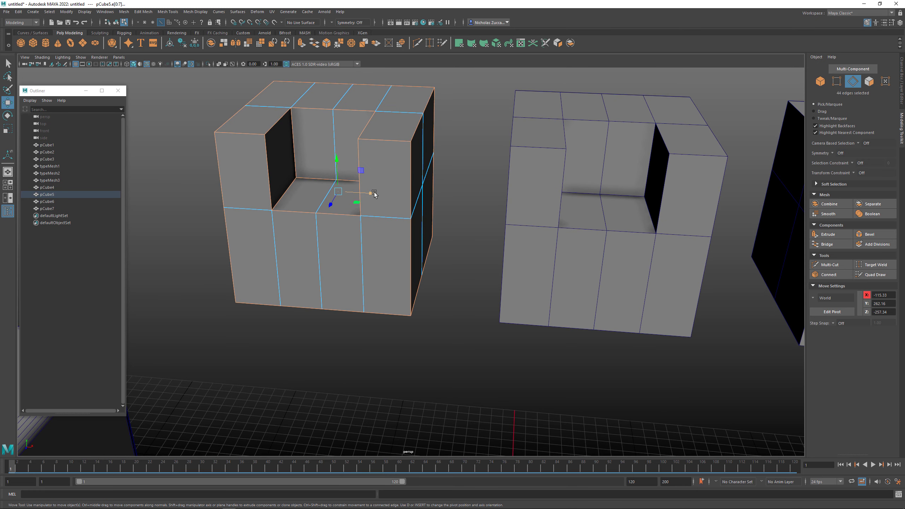
{"action": "key", "text": "ctrl+b"}
{"action": "left_click_drag", "start_coordinate": [374, 194], "coordinate": [343, 196], "text": "alt"}
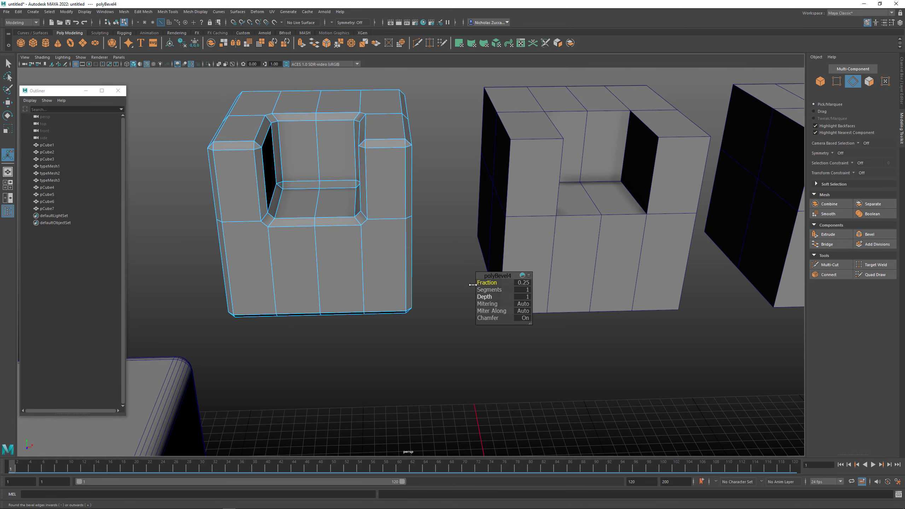
{"action": "middle_click_drag", "start_coordinate": [366, 228], "coordinate": [375, 264], "text": "alt"}
{"action": "left_click_drag", "start_coordinate": [384, 265], "coordinate": [377, 263], "text": "alt"}
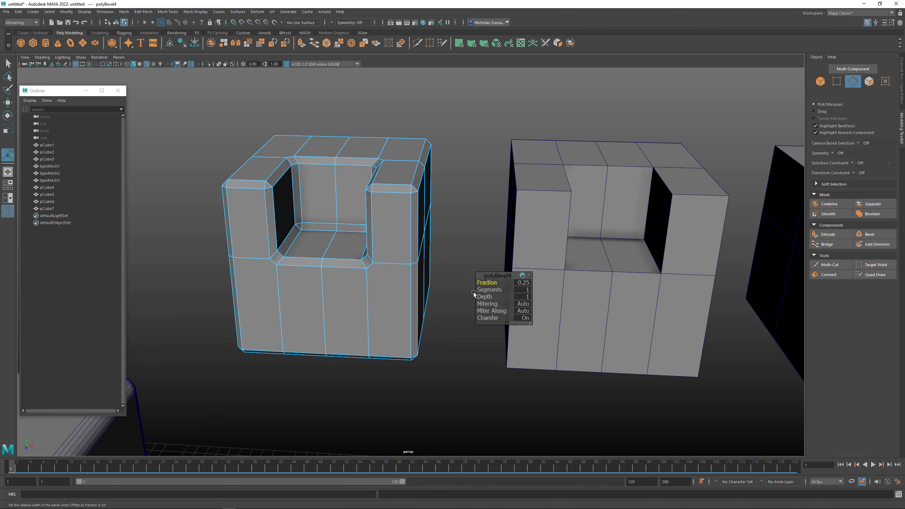
Set the bevel's segments to 4 and inspect the notch edges up close
{"action": "left_click_drag", "start_coordinate": [490, 290], "coordinate": [499, 289]}
{"action": "left_click_drag", "start_coordinate": [304, 252], "coordinate": [285, 249], "text": "alt"}
{"action": "right_click_drag", "start_coordinate": [284, 249], "coordinate": [303, 278], "text": "alt"}
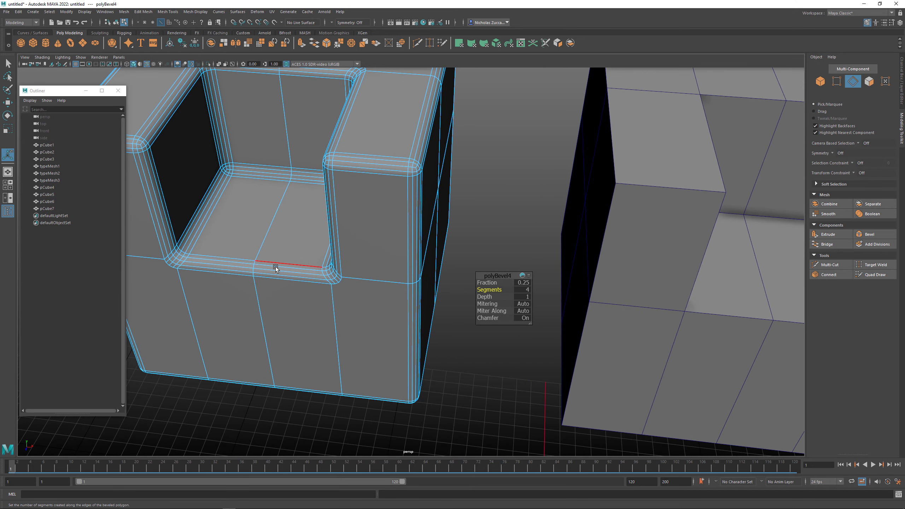
Undo the four-segment bevel on the first notched cube
{"action": "left_click_drag", "start_coordinate": [288, 272], "coordinate": [381, 288], "text": "alt"}
{"action": "scroll", "coordinate": [317, 247], "scroll_direction": "down", "scroll_amount": 3}
{"action": "scroll", "coordinate": [369, 281], "scroll_direction": "down", "scroll_amount": 1}
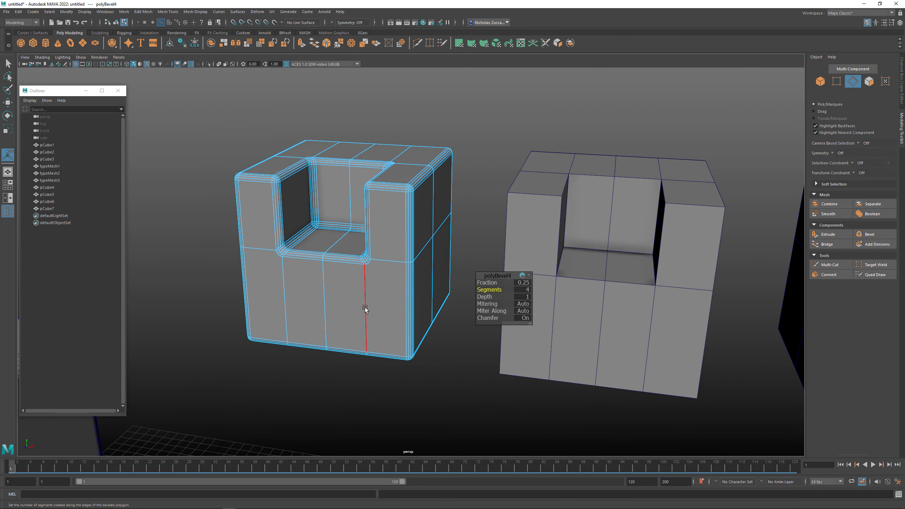
{"action": "key", "text": "ctrl+z"}
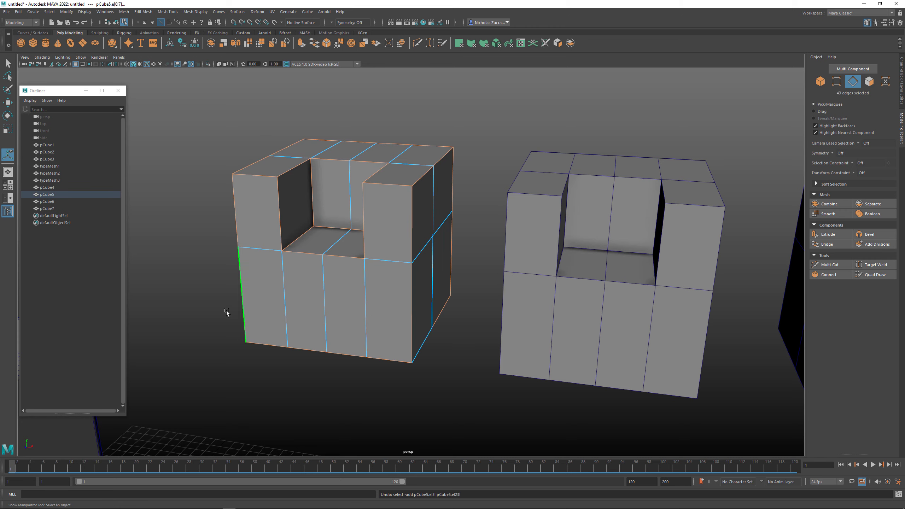
Return to object selection with nothing selected and turn off the wireframe overlay on the shaded cubes
{"action": "left_click_drag", "start_coordinate": [251, 281], "coordinate": [359, 289], "text": "alt"}
{"action": "key", "text": "F8"}
{"action": "key", "text": "q"}
{"action": "left_click", "coordinate": [444, 352]}
{"action": "left_click", "coordinate": [358, 260]}
{"action": "left_click", "coordinate": [238, 169]}
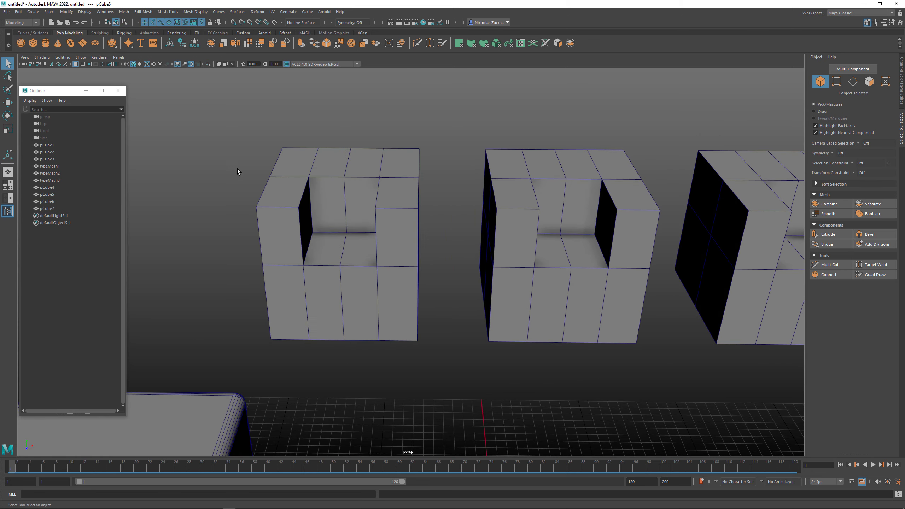
{"action": "left_click_drag", "start_coordinate": [238, 169], "coordinate": [290, 198], "text": "alt"}
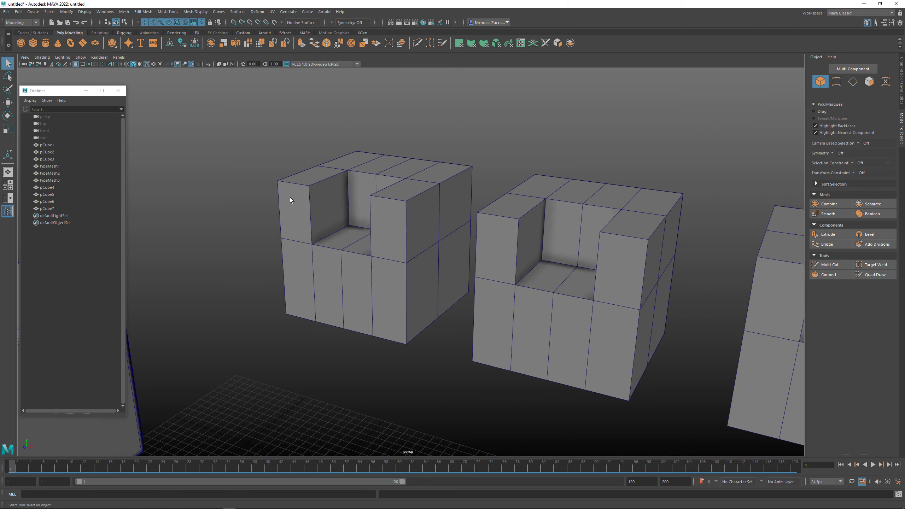
{"action": "left_click", "coordinate": [147, 64]}
{"action": "left_click_drag", "start_coordinate": [280, 204], "coordinate": [360, 204], "text": "alt"}
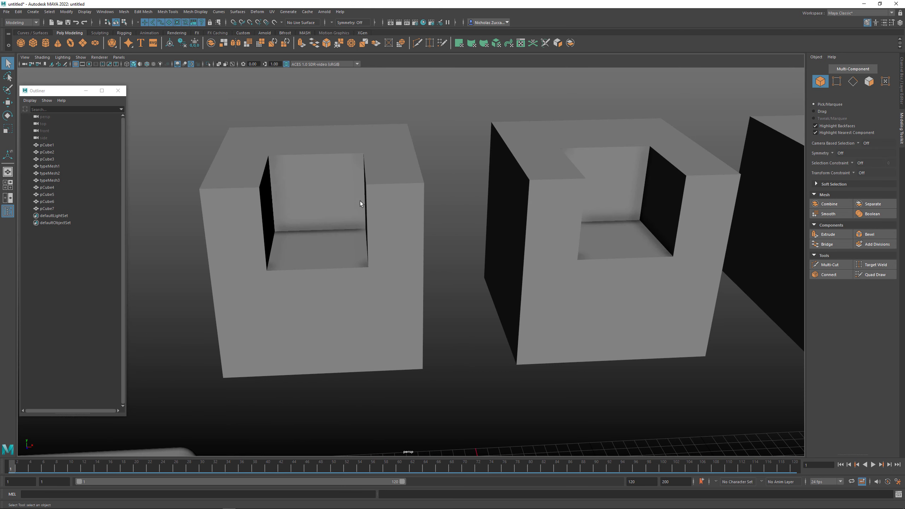
Select all edges of the first notched cube and soften them
{"action": "left_click", "coordinate": [356, 195]}
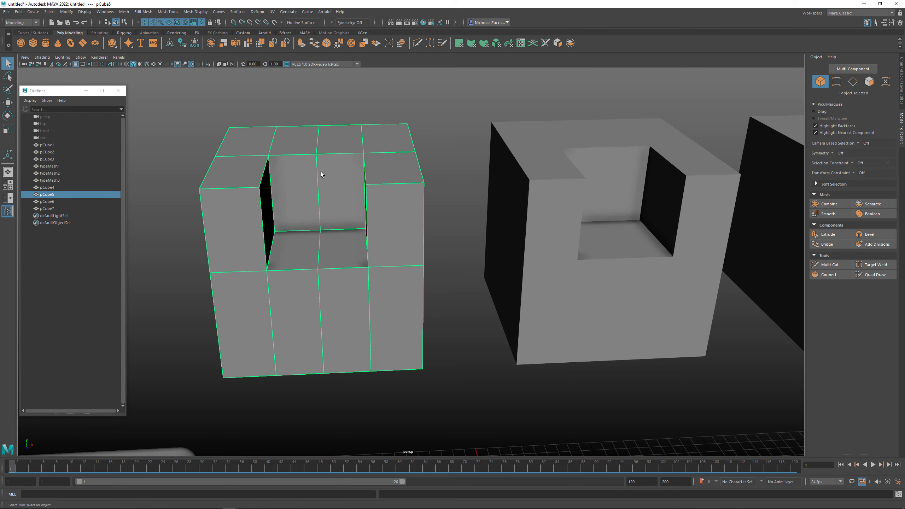
{"action": "key", "text": "F10"}
{"action": "right_click_drag", "start_coordinate": [324, 174], "coordinate": [324, 157]}
{"action": "left_click_drag", "start_coordinate": [180, 97], "coordinate": [449, 395]}
{"action": "left_click_drag", "start_coordinate": [376, 271], "coordinate": [375, 250], "text": "alt"}
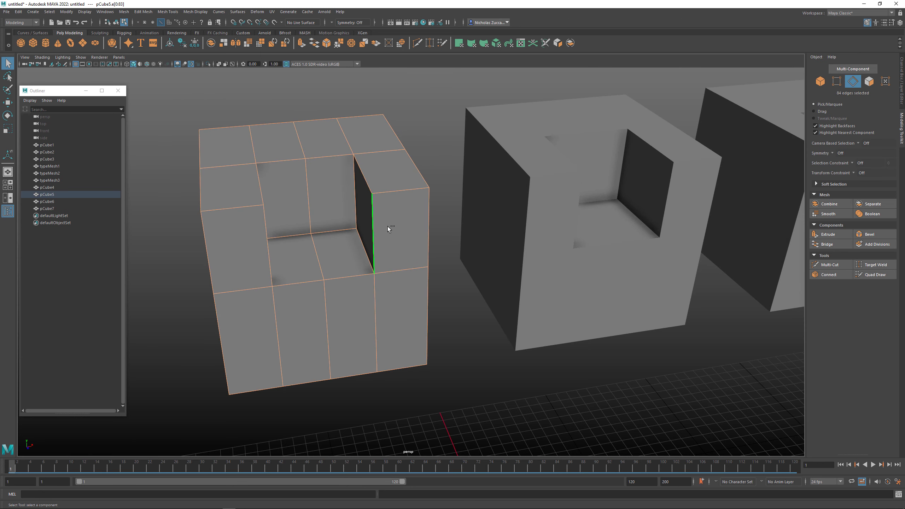
{"action": "right_click_drag", "start_coordinate": [387, 226], "coordinate": [439, 229], "text": "shift"}
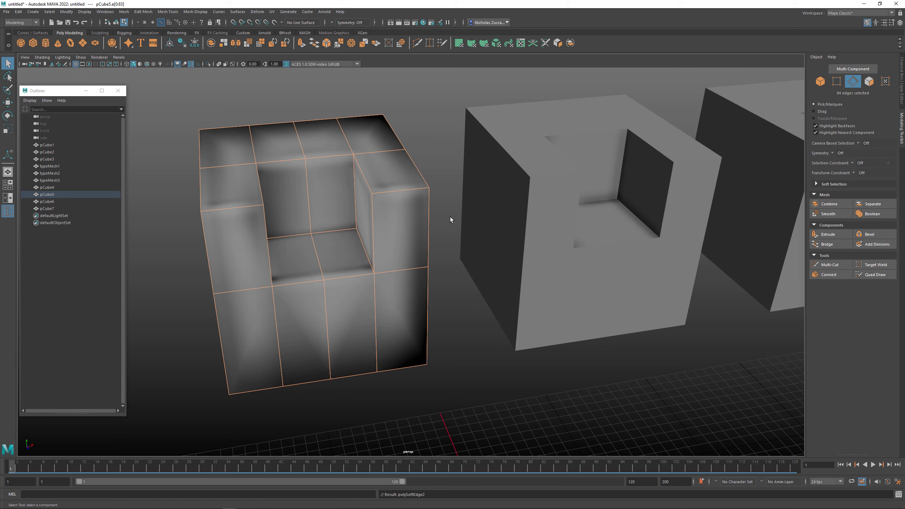
Clear the selection and examine the softened cube's shading around the arms, notch and outer sides
{"action": "left_click", "coordinate": [450, 217]}
{"action": "mouse_move", "coordinate": [449, 216]}
{"action": "left_mouse_down", "text": "alt"}
{"action": "mouse_move", "coordinate": [359, 235]}
{"action": "mouse_move", "coordinate": [394, 251]}
{"action": "mouse_move", "coordinate": [365, 246]}
{"action": "left_mouse_up", "text": "alt"}
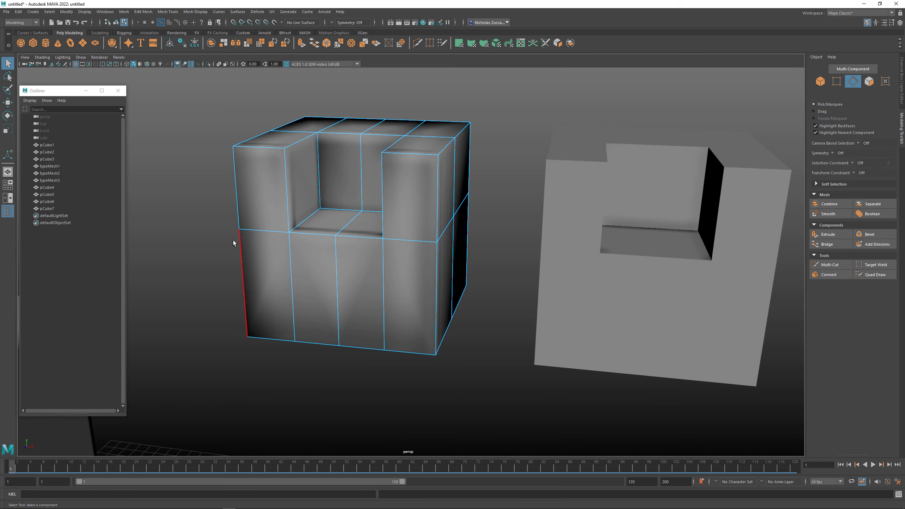
{"action": "left_click_drag", "start_coordinate": [211, 202], "coordinate": [298, 139], "text": "alt"}
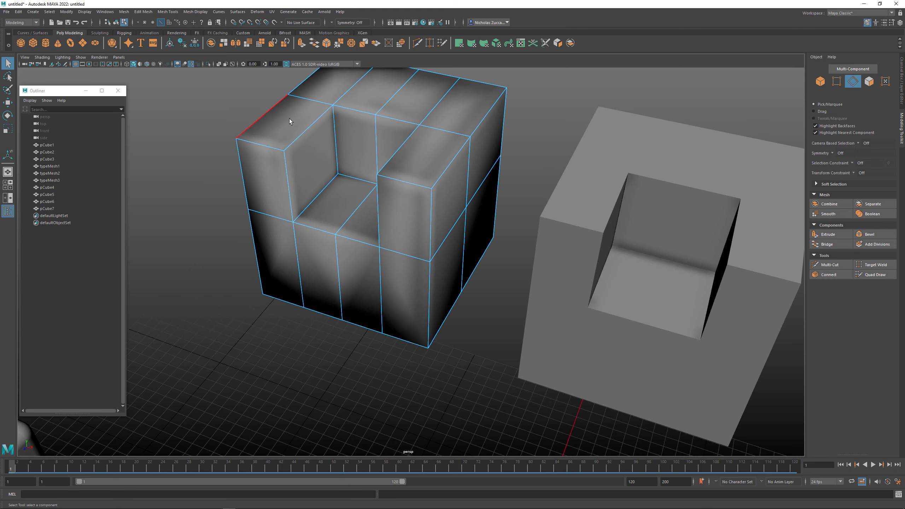
{"action": "mouse_move", "coordinate": [289, 122]}
{"action": "left_mouse_down", "text": "alt"}
{"action": "mouse_move", "coordinate": [295, 132]}
{"action": "mouse_move", "coordinate": [299, 122]}
{"action": "left_mouse_up", "text": "alt"}
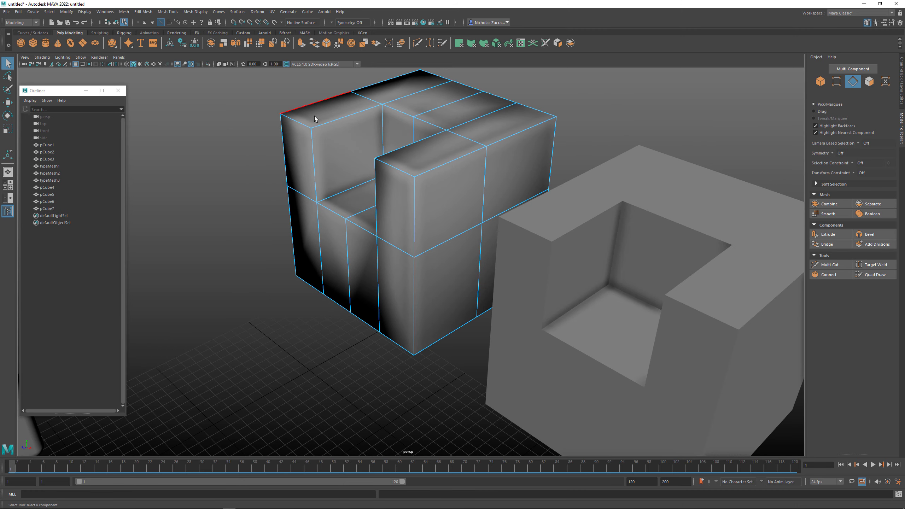
{"action": "left_click_drag", "start_coordinate": [342, 154], "coordinate": [334, 143], "text": "alt"}
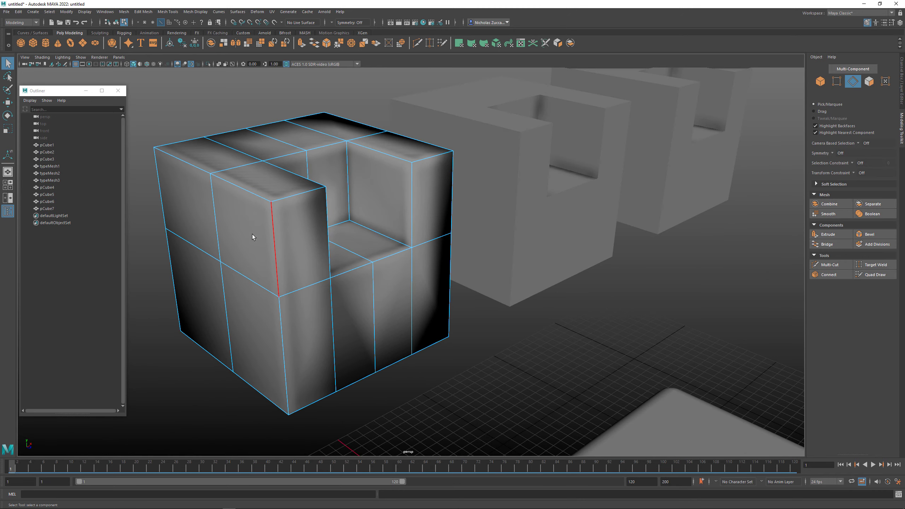
{"action": "left_click_drag", "start_coordinate": [192, 177], "coordinate": [198, 184], "text": "alt"}
{"action": "left_click_drag", "start_coordinate": [282, 212], "coordinate": [319, 210], "text": "alt"}
Select all edges of the first notched cube again and harden them
{"action": "left_click_drag", "start_coordinate": [159, 75], "coordinate": [470, 380]}
{"action": "left_click_drag", "start_coordinate": [470, 380], "coordinate": [382, 212], "text": "alt"}
{"action": "right_click", "coordinate": [382, 212], "text": "shift"}
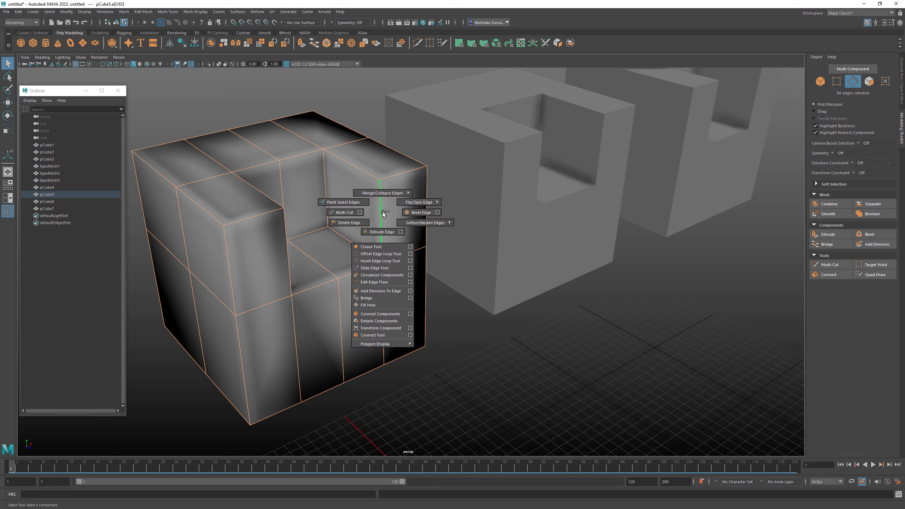
{"action": "mouse_move", "coordinate": [406, 220]}
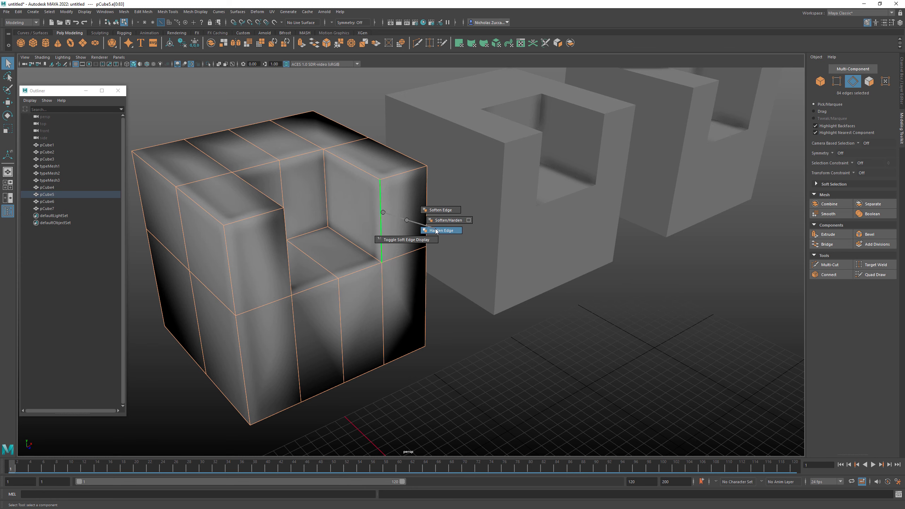
{"action": "left_click", "coordinate": [454, 231]}
{"action": "left_click", "coordinate": [463, 356]}
{"action": "left_click_drag", "start_coordinate": [462, 356], "coordinate": [316, 353], "text": "alt"}
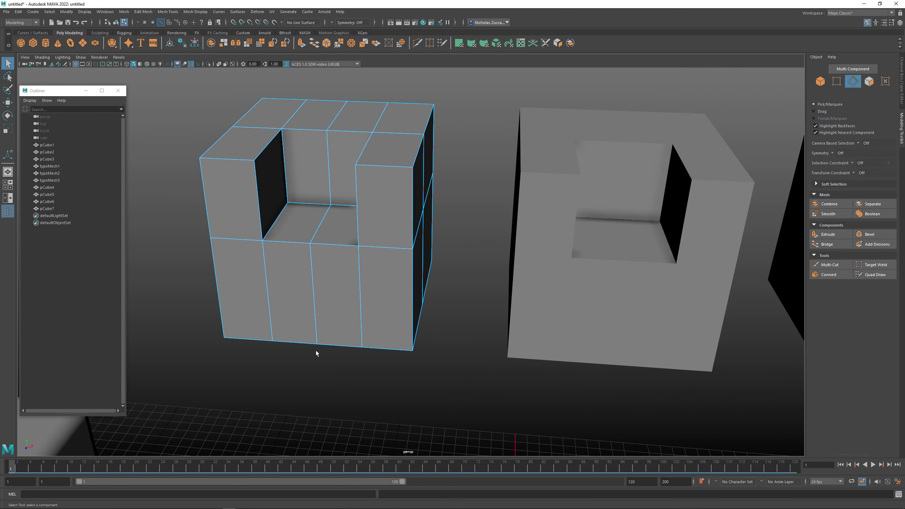
{"action": "left_click_drag", "start_coordinate": [281, 323], "coordinate": [339, 370], "text": "alt"}
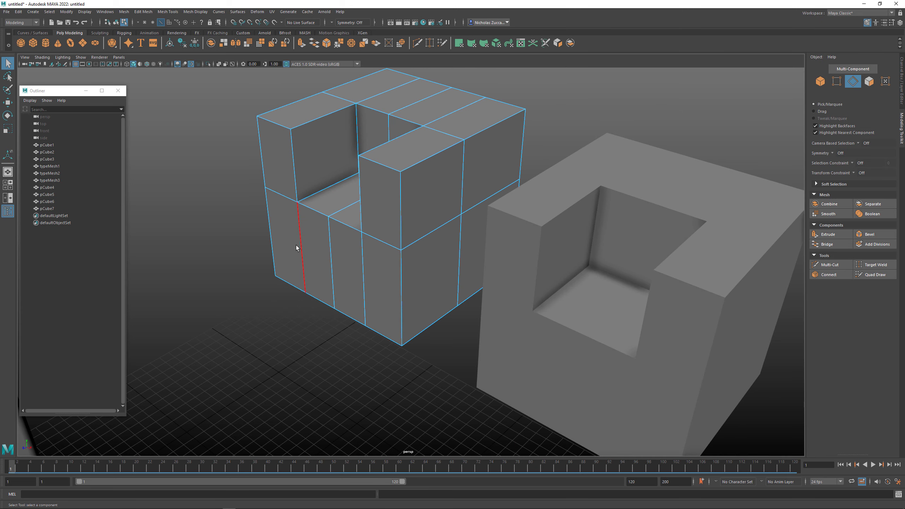
{"action": "left_click_drag", "start_coordinate": [383, 269], "coordinate": [423, 302], "text": "alt"}
{"action": "left_click_drag", "start_coordinate": [342, 357], "coordinate": [354, 312], "text": "alt"}
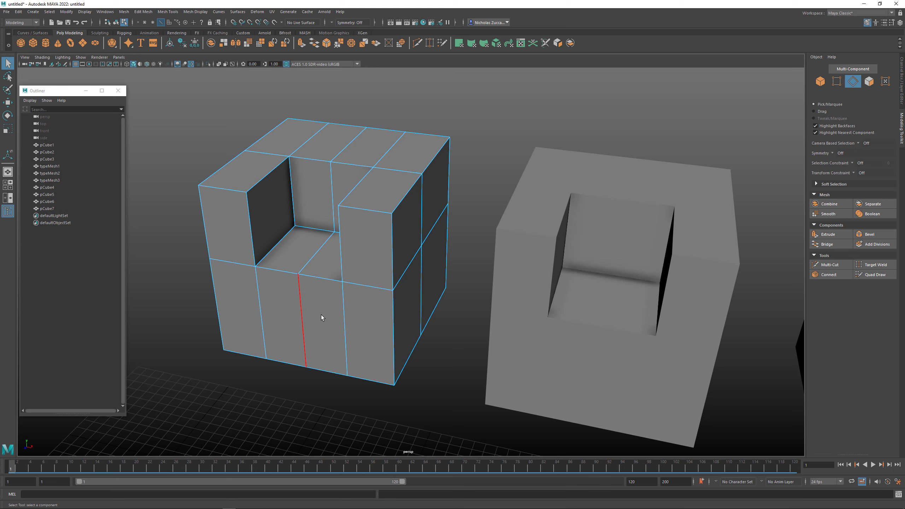
Move the middle vertical edge below the notch outward from the first cube's front, then return to object selection
{"action": "mouse_move", "coordinate": [311, 320]}
{"action": "left_mouse_down", "text": "alt"}
{"action": "mouse_move", "coordinate": [314, 301]}
{"action": "mouse_move", "coordinate": [242, 317]}
{"action": "mouse_move", "coordinate": [321, 308]}
{"action": "mouse_move", "coordinate": [255, 315]}
{"action": "mouse_move", "coordinate": [302, 318]}
{"action": "left_mouse_up", "text": "alt"}
{"action": "left_click", "coordinate": [315, 299]}
{"action": "key", "text": "w"}
{"action": "left_click", "coordinate": [242, 316]}
{"action": "left_click", "coordinate": [353, 369]}
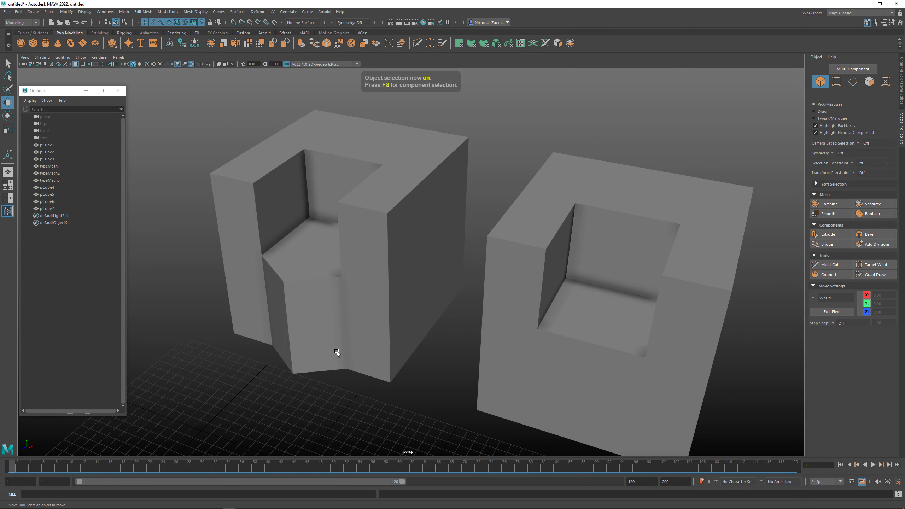
Soften only the protruding middle vertical edge on the first cube's front and deselect the cube
{"action": "left_click_drag", "start_coordinate": [336, 350], "coordinate": [311, 309], "text": "alt"}
{"action": "left_click", "coordinate": [311, 309]}
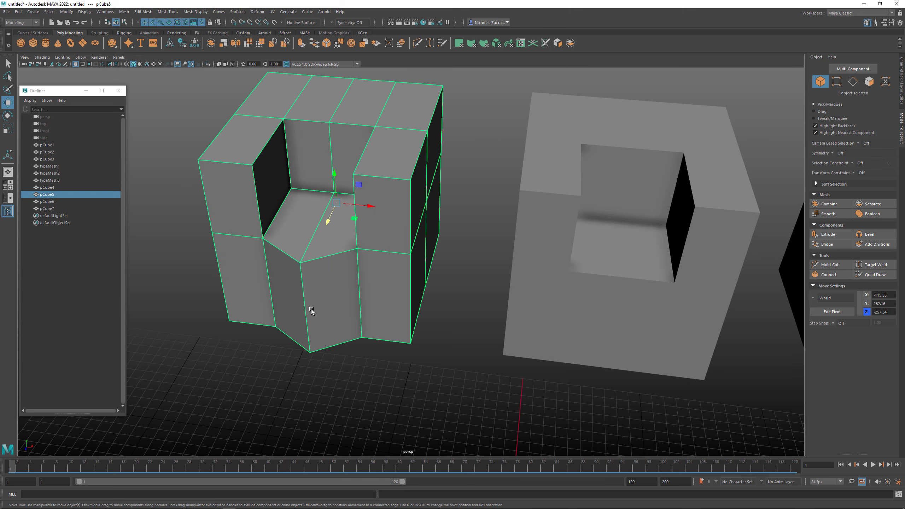
{"action": "key", "text": "F10"}
{"action": "left_click", "coordinate": [318, 288]}
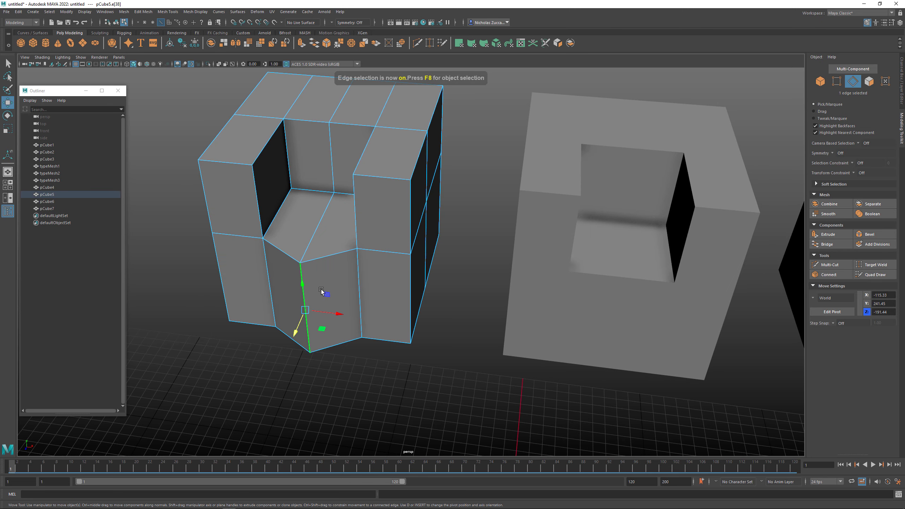
{"action": "right_click_drag", "start_coordinate": [314, 288], "coordinate": [373, 291], "text": "shift"}
{"action": "left_click", "coordinate": [416, 374]}
{"action": "left_click_drag", "start_coordinate": [416, 373], "coordinate": [393, 350], "text": "alt"}
{"action": "key", "text": "F8"}
{"action": "left_click", "coordinate": [380, 362]}
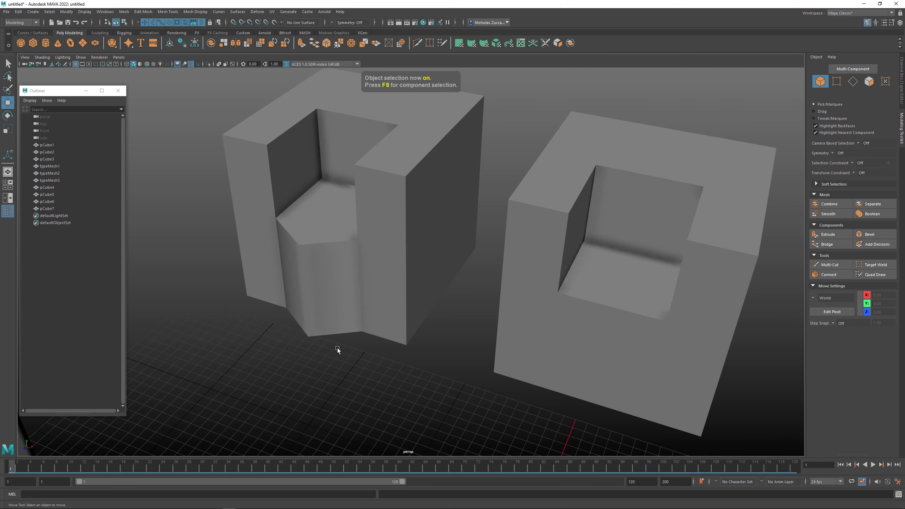
Soften the two vertical front edges flanking the protruding edge of the first cube and deselect the cube
{"action": "left_click_drag", "start_coordinate": [337, 348], "coordinate": [345, 302], "text": "alt"}
{"action": "left_click", "coordinate": [345, 301]}
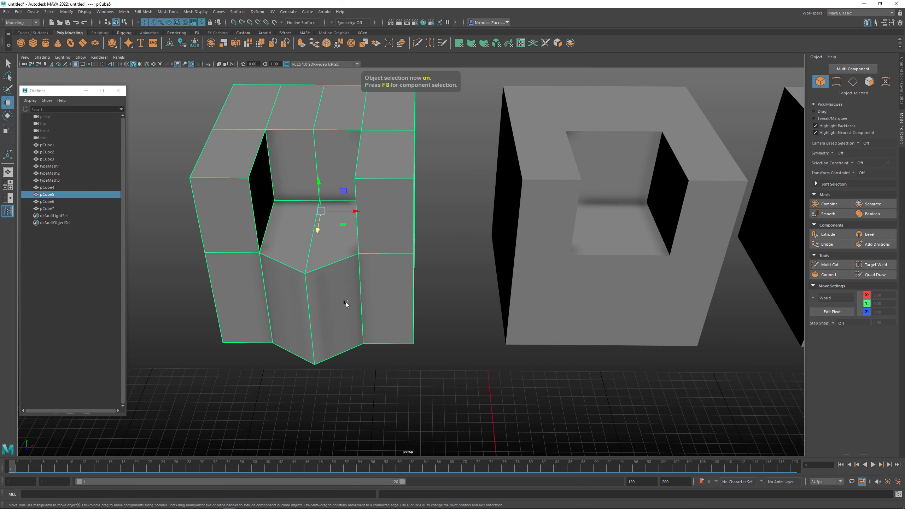
{"action": "left_click", "coordinate": [270, 322], "text": "ctrl"}
{"action": "left_click", "coordinate": [265, 305]}
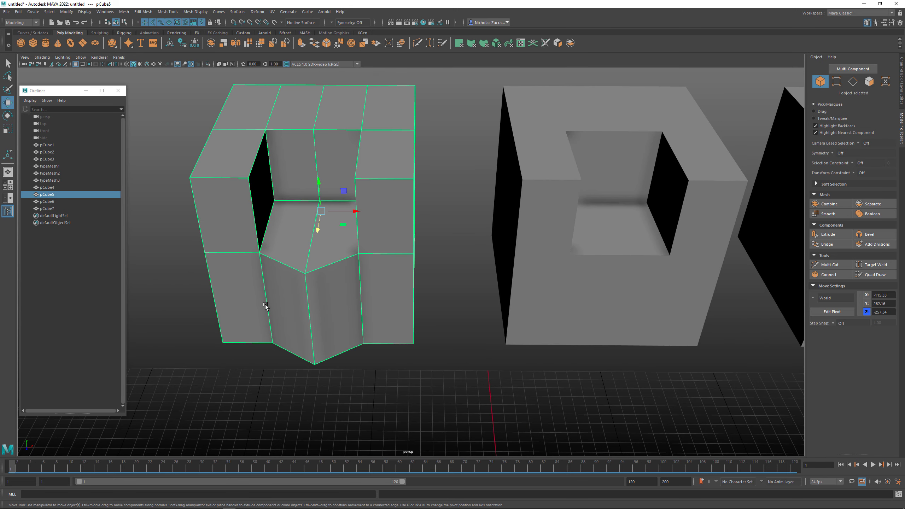
{"action": "key", "text": "F10"}
{"action": "left_click", "coordinate": [267, 302]}
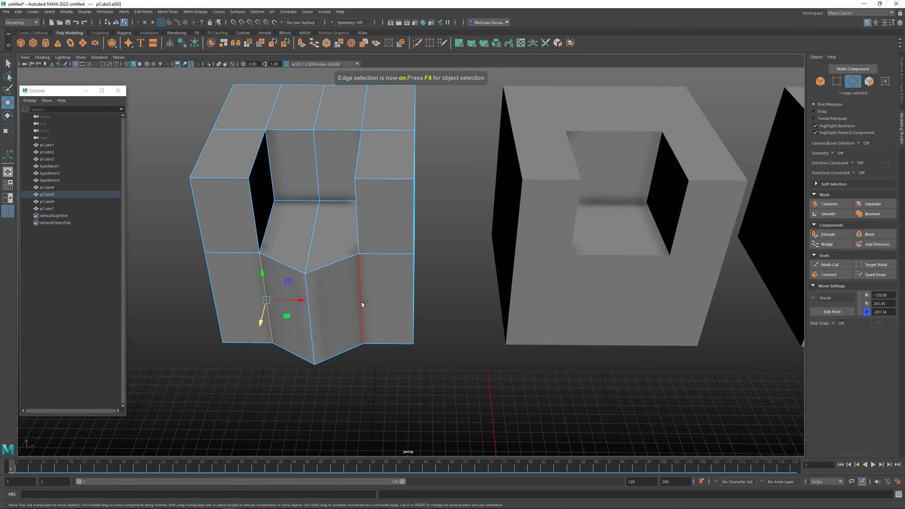
{"action": "left_click", "coordinate": [359, 308], "text": "shift"}
{"action": "right_click_drag", "start_coordinate": [361, 307], "coordinate": [406, 311], "text": "shift"}
{"action": "left_click_drag", "start_coordinate": [428, 353], "coordinate": [394, 342], "text": "alt"}
{"action": "key", "text": "F8"}
{"action": "left_click", "coordinate": [420, 382]}
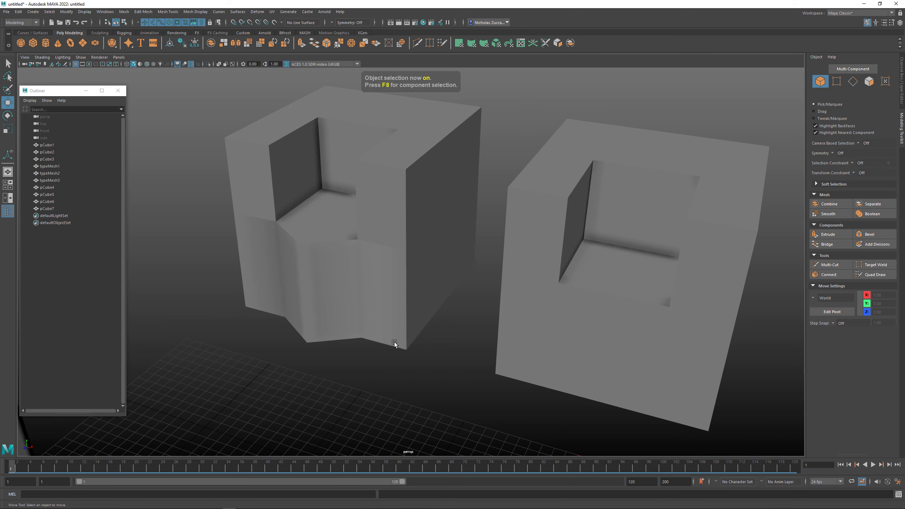
Soften the two horizontal front edges at the base of the first cube's arms and return to object selection
{"action": "left_click_drag", "start_coordinate": [228, 276], "coordinate": [382, 312], "text": "alt"}
{"action": "left_click_drag", "start_coordinate": [321, 322], "coordinate": [277, 320], "text": "alt"}
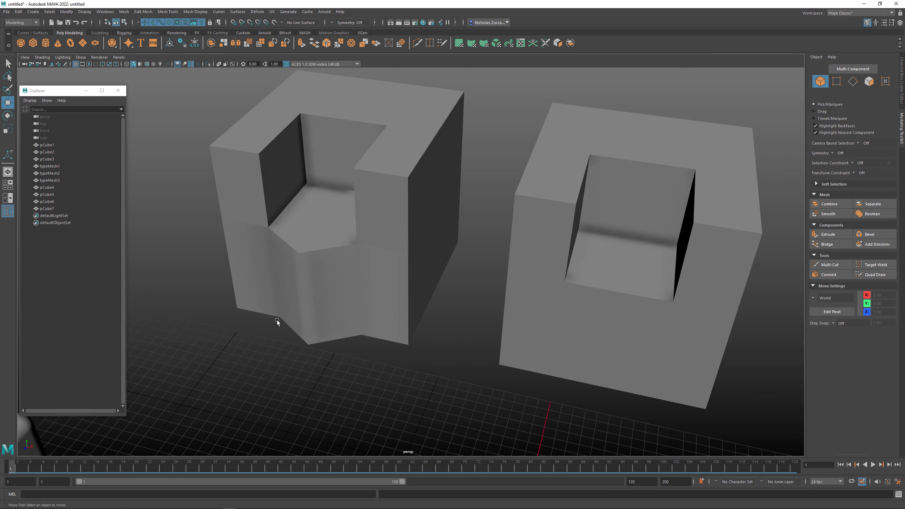
{"action": "right_click_drag", "start_coordinate": [277, 320], "coordinate": [319, 324], "text": "alt"}
{"action": "left_click_drag", "start_coordinate": [171, 208], "coordinate": [236, 277], "text": "alt"}
{"action": "left_click", "coordinate": [204, 251]}
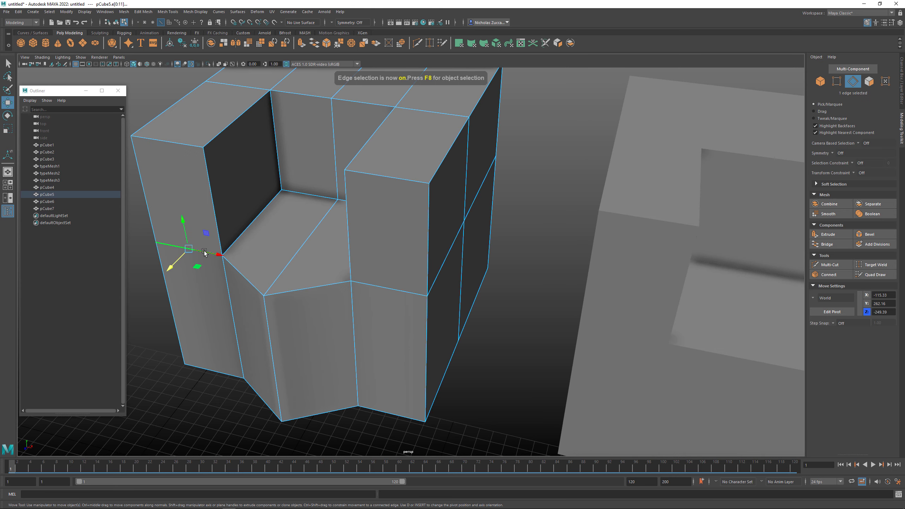
{"action": "left_click", "coordinate": [392, 293], "text": "shift"}
{"action": "left_click_drag", "start_coordinate": [393, 292], "coordinate": [374, 331], "text": "alt"}
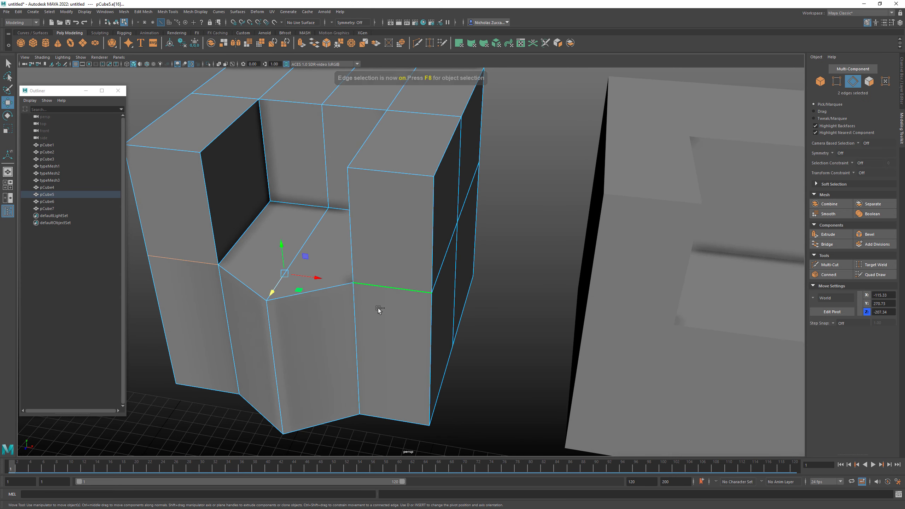
{"action": "right_click_drag", "start_coordinate": [378, 308], "coordinate": [426, 311], "text": "shift"}
{"action": "left_click_drag", "start_coordinate": [448, 359], "coordinate": [398, 345], "text": "alt"}
{"action": "key", "text": "F8"}
{"action": "right_click_drag", "start_coordinate": [398, 345], "coordinate": [318, 335], "text": "alt"}
Undo the individual edge softening and the outward edge move on the first cube's front
{"action": "key", "text": "ctrl+z"}
{"action": "key", "text": "ctrl+z"}
{"action": "key", "text": "ctrl+z"}
{"action": "key", "text": "ctrl+z"}
{"action": "key", "text": "ctrl+z"}
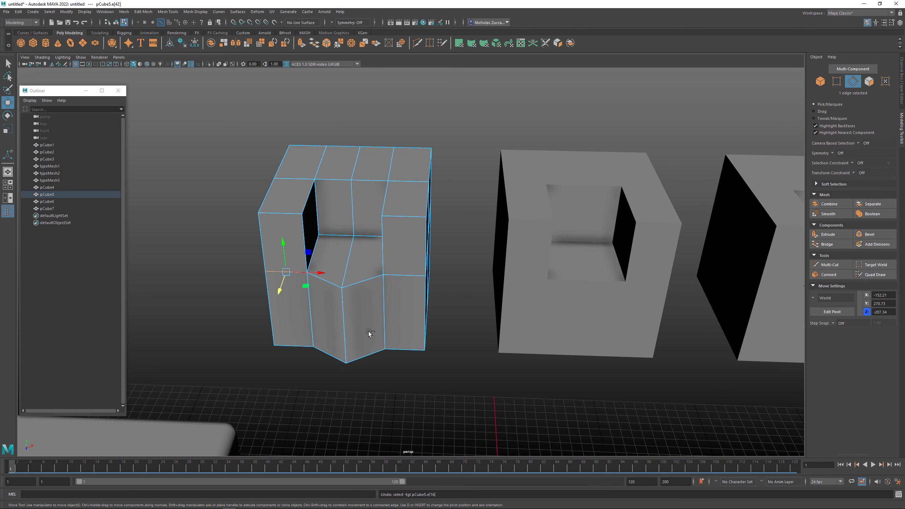
{"action": "key", "text": "ctrl+z"}
{"action": "key", "text": "ctrl+z"}
{"action": "key", "text": "ctrl+z"}
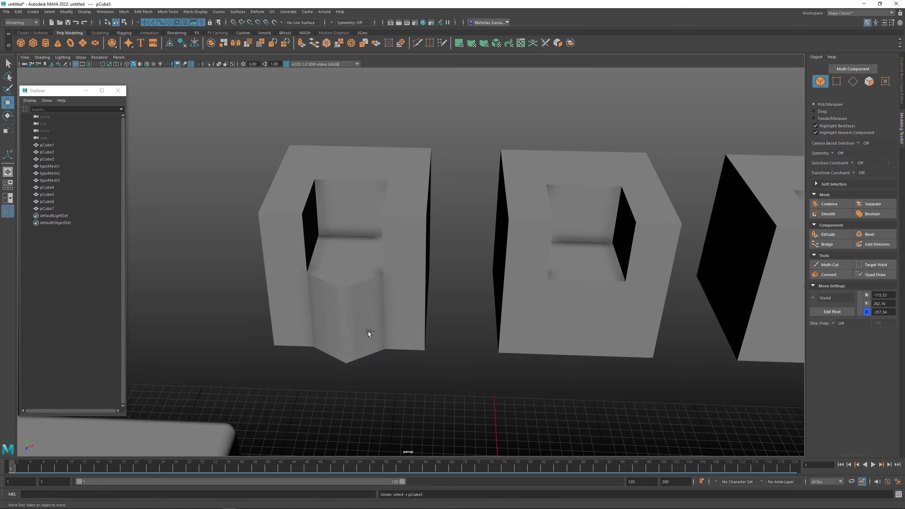
{"action": "key", "text": "ctrl+z"}
{"action": "key", "text": "ctrl+z"}
{"action": "key", "text": "ctrl+z"}
{"action": "key", "text": "ctrl+z"}
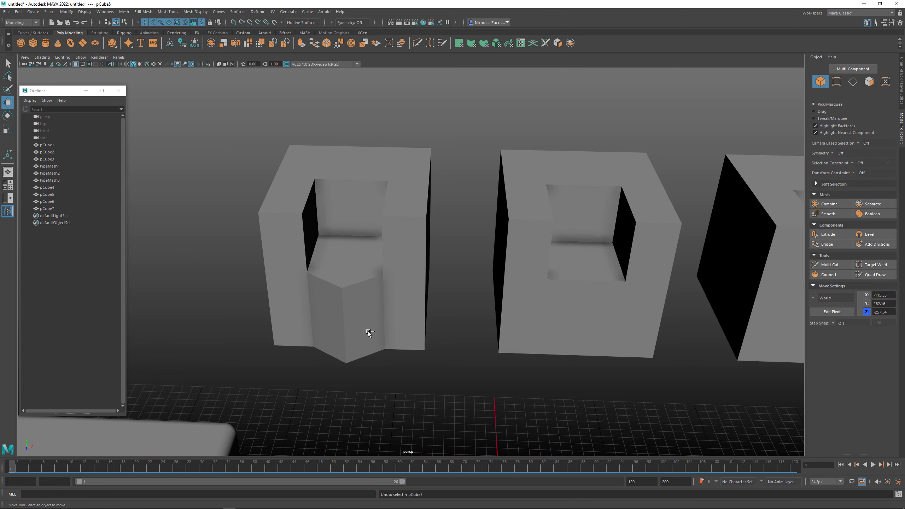
{"action": "left_click_drag", "start_coordinate": [433, 373], "coordinate": [430, 373], "text": "alt"}
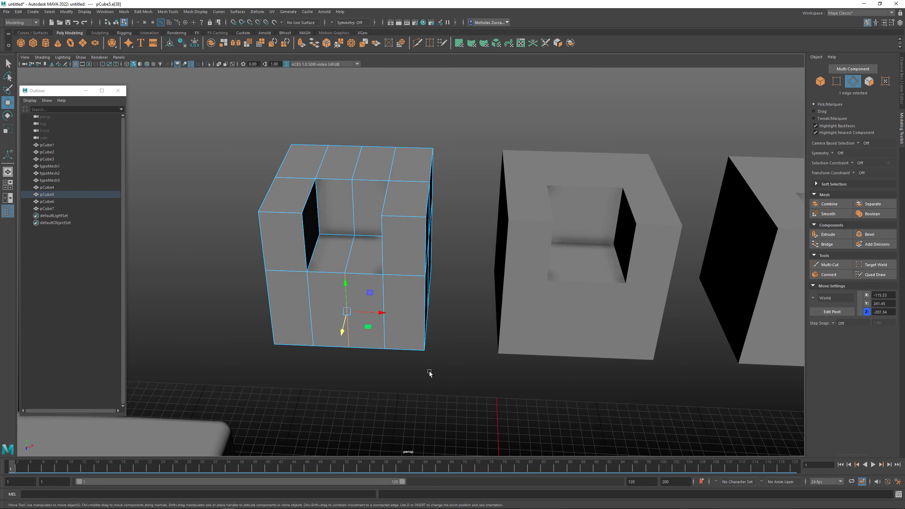
Apply Soften/Harden Edges with a 30-degree angle to all edges of the first cube and return to object selection
{"action": "left_click", "coordinate": [411, 372]}
{"action": "left_click_drag", "start_coordinate": [176, 91], "coordinate": [487, 367]}
{"action": "left_click_drag", "start_coordinate": [417, 302], "coordinate": [396, 281], "text": "alt"}
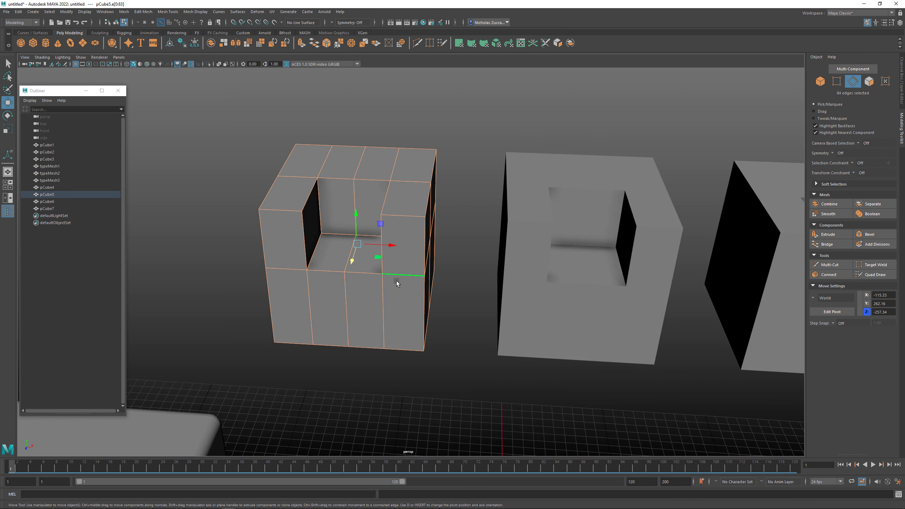
{"action": "right_click_drag", "start_coordinate": [396, 278], "coordinate": [496, 293], "text": "shift"}
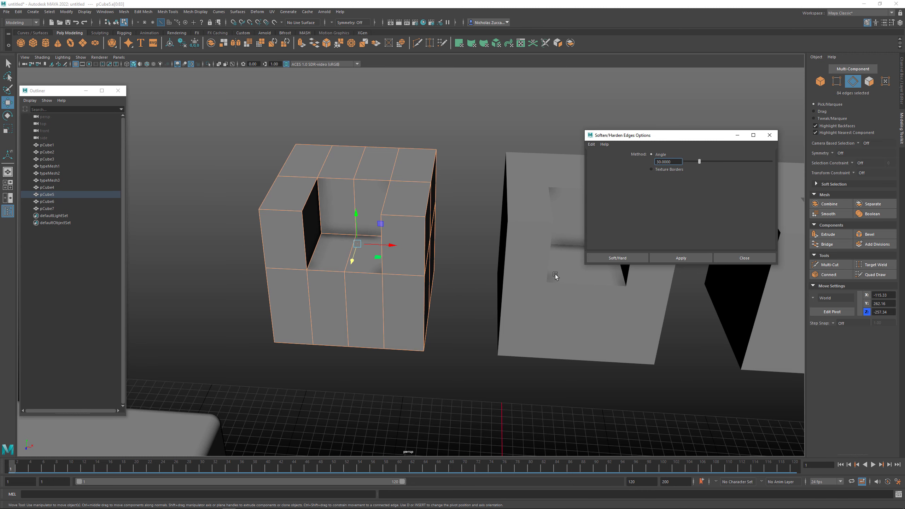
{"action": "left_click_drag", "start_coordinate": [617, 169], "coordinate": [474, 313]}
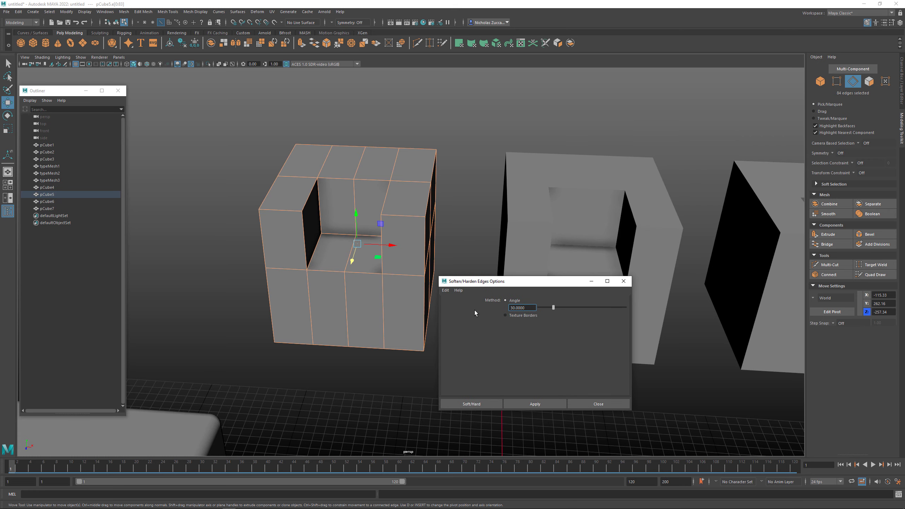
{"action": "left_click_drag", "start_coordinate": [420, 288], "coordinate": [407, 283], "text": "alt"}
{"action": "right_click_drag", "start_coordinate": [428, 281], "coordinate": [477, 308], "text": "alt"}
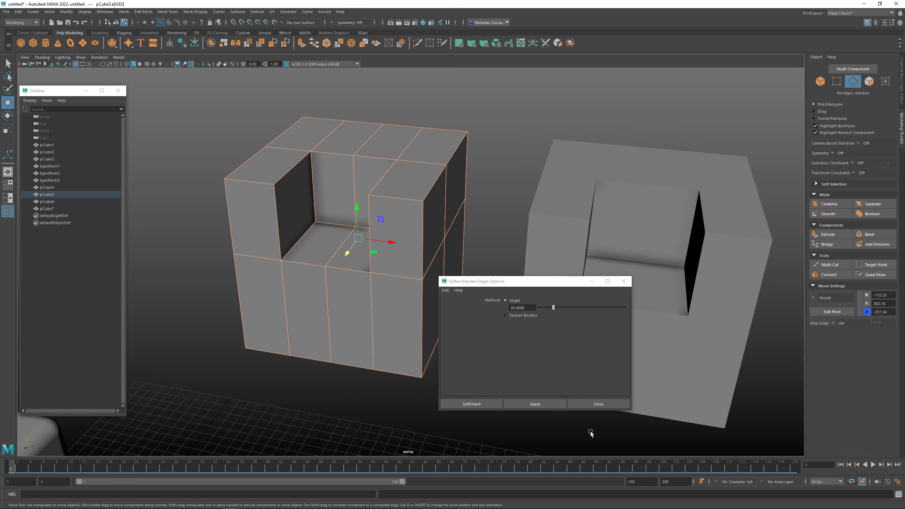
{"action": "left_click", "coordinate": [549, 403]}
{"action": "left_click", "coordinate": [348, 390]}
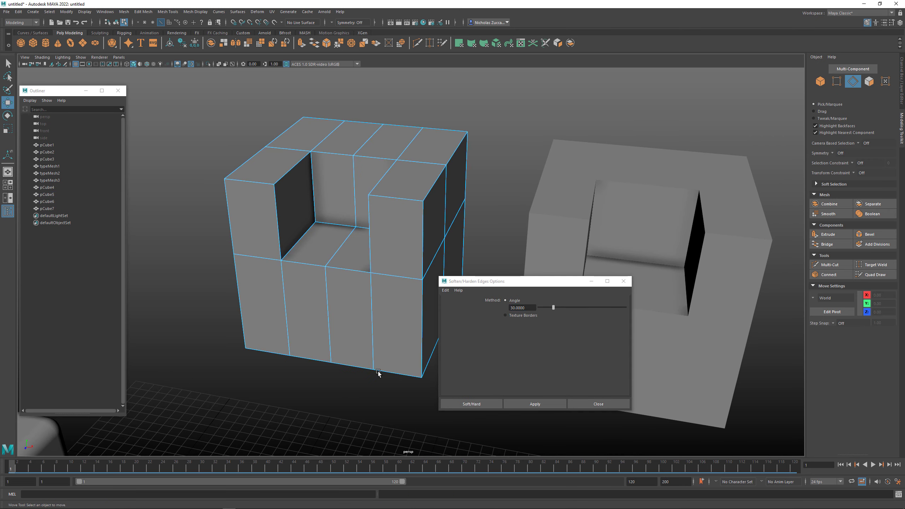
{"action": "middle_click_drag", "start_coordinate": [371, 331], "coordinate": [356, 336], "text": "alt"}
{"action": "key", "text": "F8"}
{"action": "left_click", "coordinate": [334, 380]}
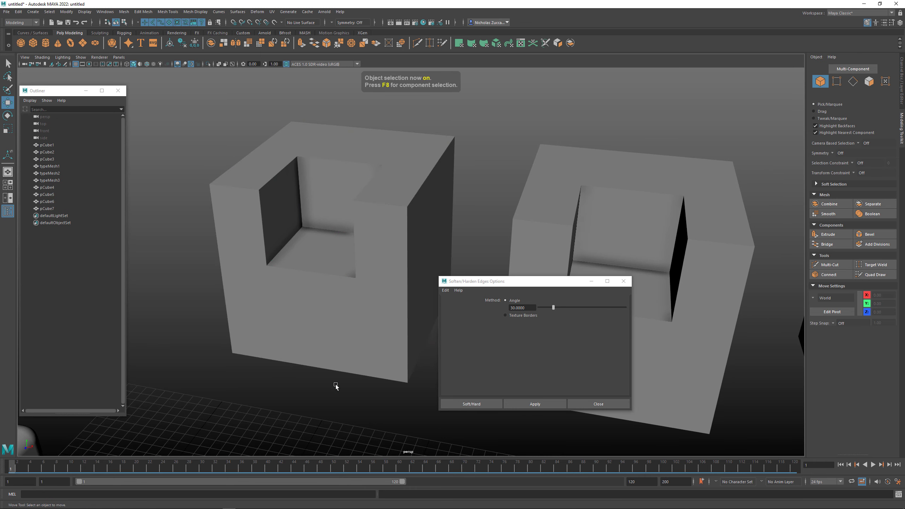
Inspect the notch shading on the first cube, check its construction history, and deselect it
{"action": "mouse_move", "coordinate": [336, 384]}
{"action": "left_mouse_down", "text": "alt"}
{"action": "mouse_move", "coordinate": [369, 383]}
{"action": "mouse_move", "coordinate": [336, 389]}
{"action": "left_mouse_up", "text": "alt"}
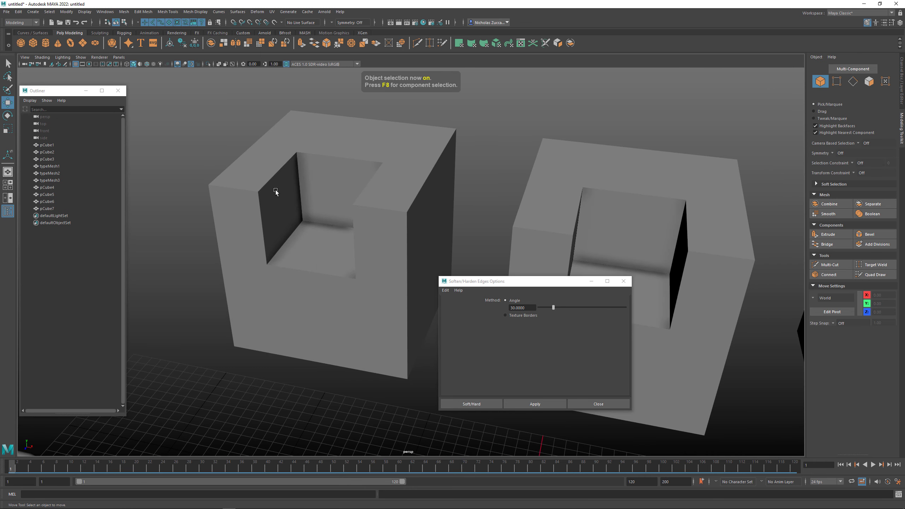
{"action": "middle_click_drag", "start_coordinate": [239, 178], "coordinate": [281, 216], "text": "alt"}
{"action": "right_click_drag", "start_coordinate": [281, 216], "coordinate": [330, 319], "text": "alt"}
{"action": "middle_click_drag", "start_coordinate": [331, 319], "coordinate": [315, 283], "text": "alt"}
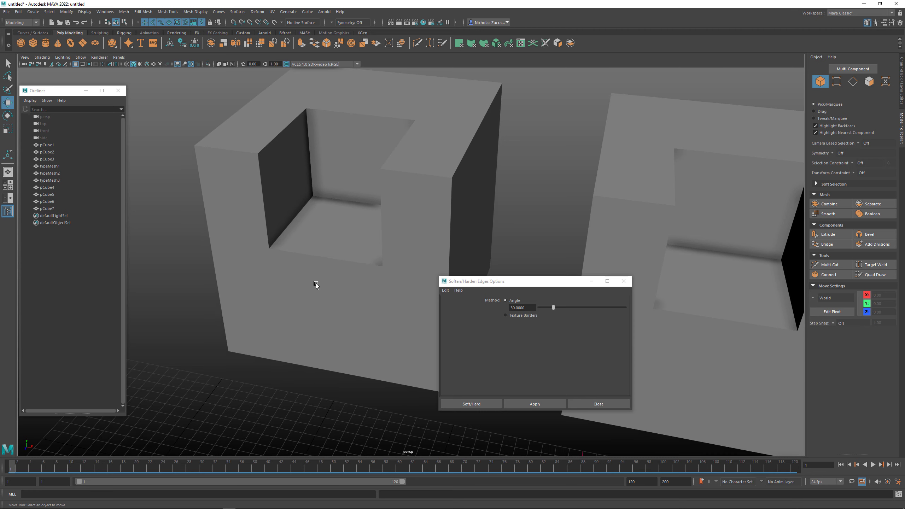
{"action": "left_click", "coordinate": [316, 283]}
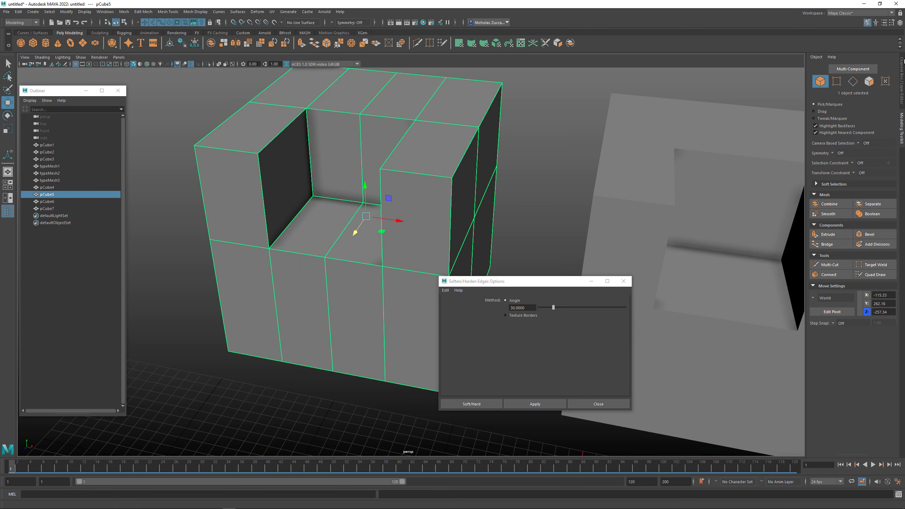
{"action": "left_click", "coordinate": [901, 78]}
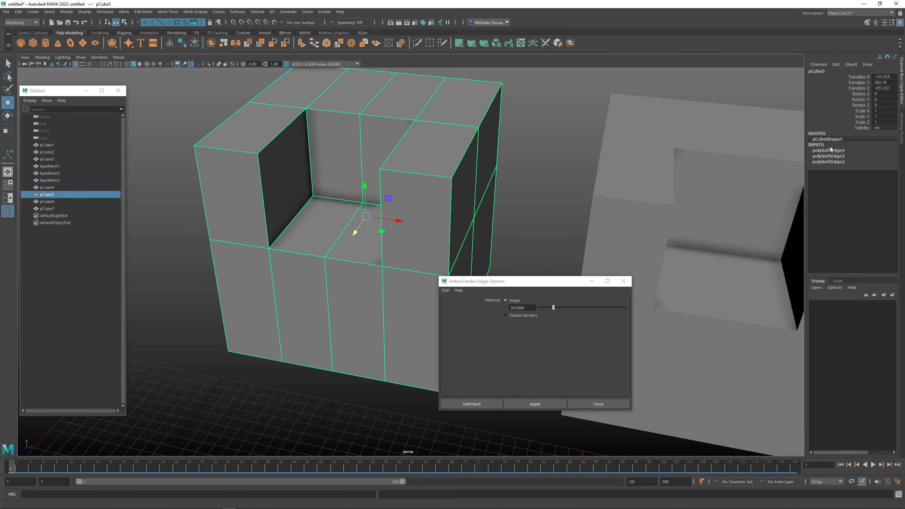
{"action": "left_click", "coordinate": [319, 395]}
Pull the middle vertical edge of the first cube's front slightly outward and reselect the cube as an object
{"action": "left_click", "coordinate": [330, 296]}
{"action": "key", "text": "F10"}
{"action": "left_click", "coordinate": [330, 302]}
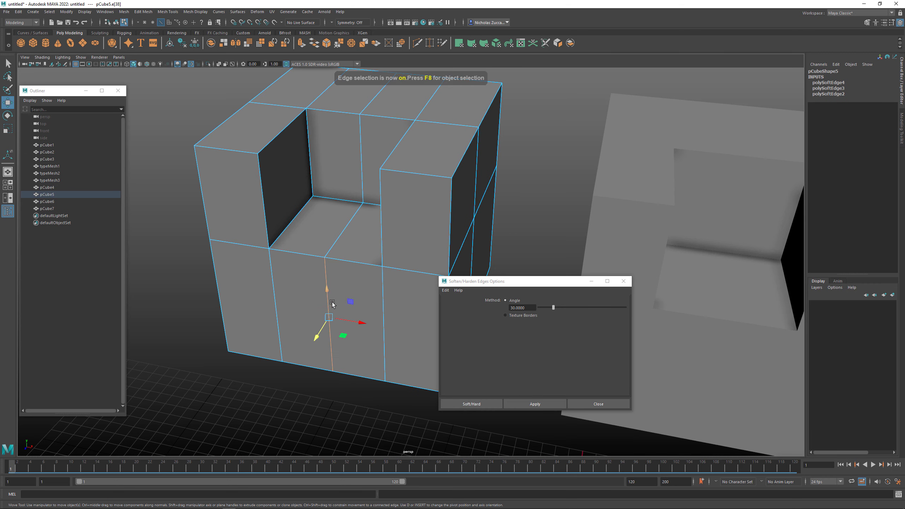
{"action": "left_click_drag", "start_coordinate": [320, 332], "coordinate": [308, 351]}
{"action": "left_click", "coordinate": [345, 376]}
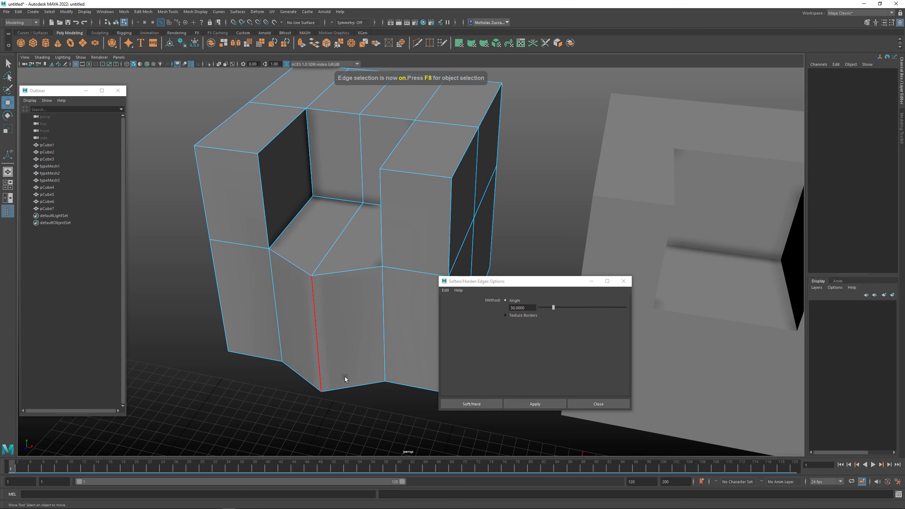
{"action": "left_click_drag", "start_coordinate": [345, 376], "coordinate": [325, 336], "text": "alt"}
{"action": "key", "text": "F8"}
{"action": "left_click", "coordinate": [365, 398]}
{"action": "left_click", "coordinate": [326, 336]}
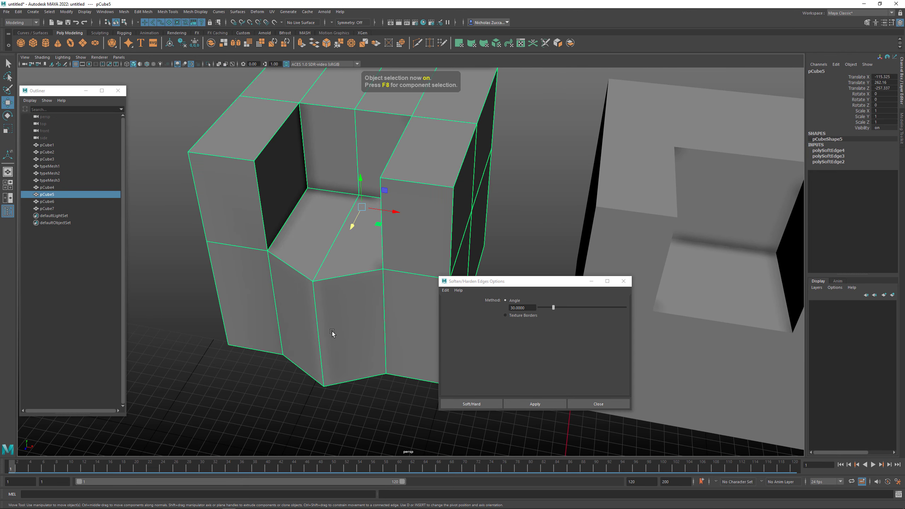
Pull the protruding middle front edge of the first cube much farther outward and clear the edge selection
{"action": "key", "text": "F8"}
{"action": "left_click", "coordinate": [318, 335]}
{"action": "left_click_drag", "start_coordinate": [305, 357], "coordinate": [271, 418]}
{"action": "left_click", "coordinate": [375, 440]}
{"action": "middle_click_drag", "start_coordinate": [390, 418], "coordinate": [386, 396], "text": "alt"}
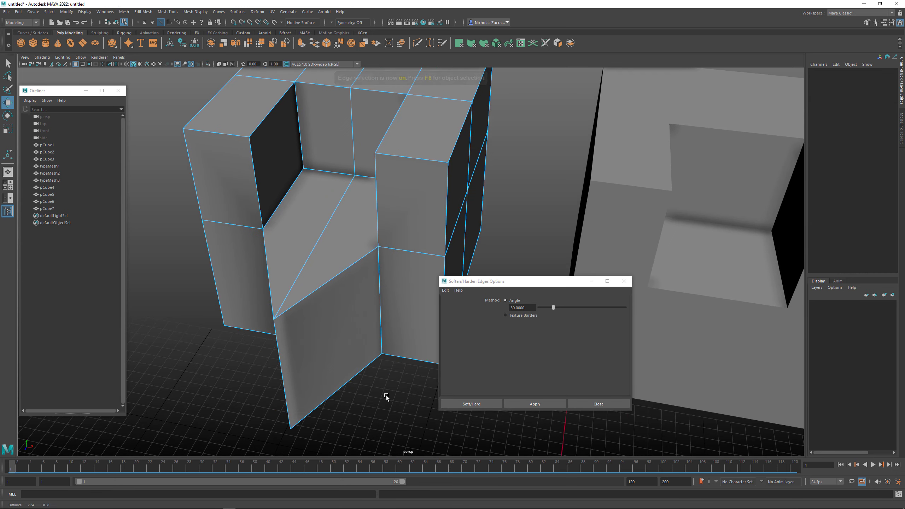
Examine the shading around the first cube's protruding front edge from several angles, along with the cube's construction history
{"action": "key", "text": "F8"}
{"action": "key", "text": "F8"}
{"action": "left_click", "coordinate": [385, 395]}
{"action": "left_click_drag", "start_coordinate": [342, 392], "coordinate": [331, 345], "text": "alt"}
{"action": "left_click", "coordinate": [303, 362]}
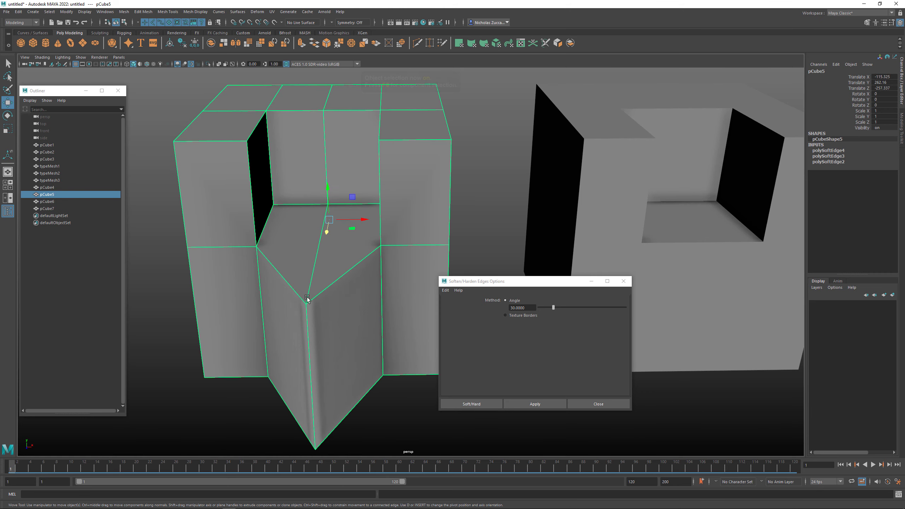
{"action": "left_click_drag", "start_coordinate": [307, 297], "coordinate": [335, 291], "text": "alt"}
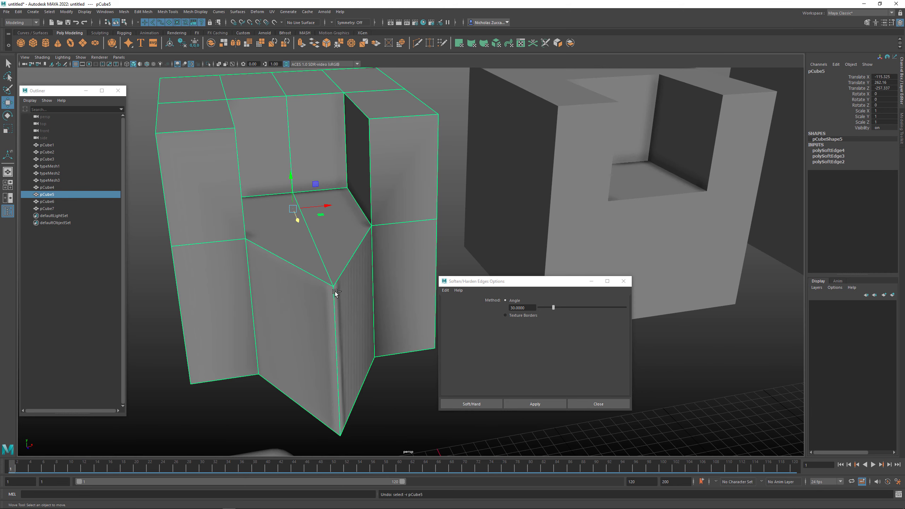
{"action": "key", "text": "ctrl+z"}
{"action": "key", "text": "ctrl+z"}
{"action": "key", "text": "F10"}
{"action": "left_click", "coordinate": [335, 291]}
{"action": "left_click", "coordinate": [397, 388]}
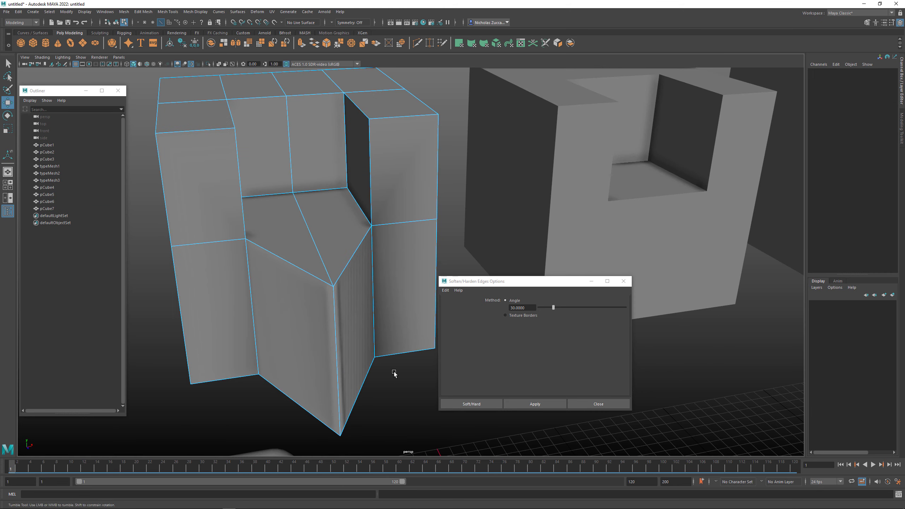
{"action": "left_click_drag", "start_coordinate": [392, 371], "coordinate": [359, 326], "text": "alt"}
{"action": "key", "text": "F8"}
{"action": "left_click", "coordinate": [385, 372]}
{"action": "left_click", "coordinate": [359, 326]}
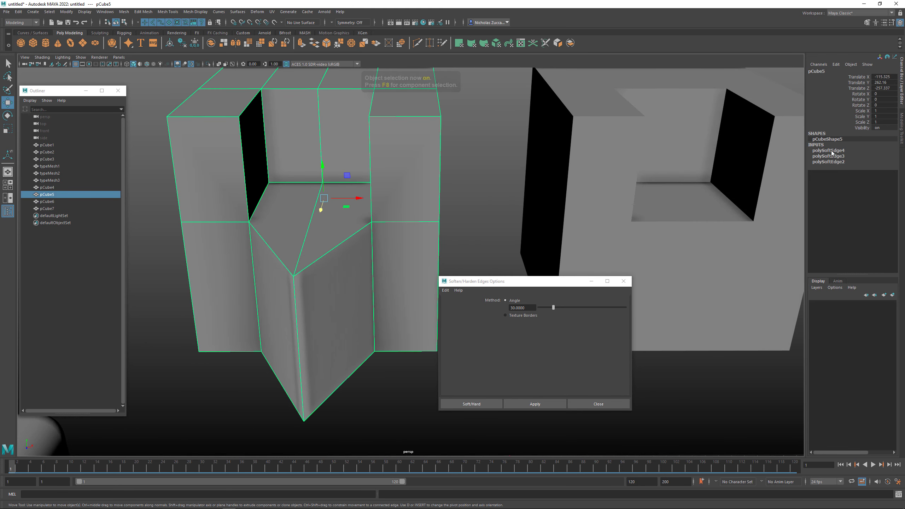
Undo both outward moves of the first cube's middle front edge
{"action": "key", "text": "ctrl+z"}
{"action": "key", "text": "ctrl+z"}
{"action": "key", "text": "ctrl+z"}
{"action": "key", "text": "ctrl+z"}
{"action": "key", "text": "ctrl+z"}
{"action": "key", "text": "ctrl+z"}
{"action": "key", "text": "ctrl+z"}
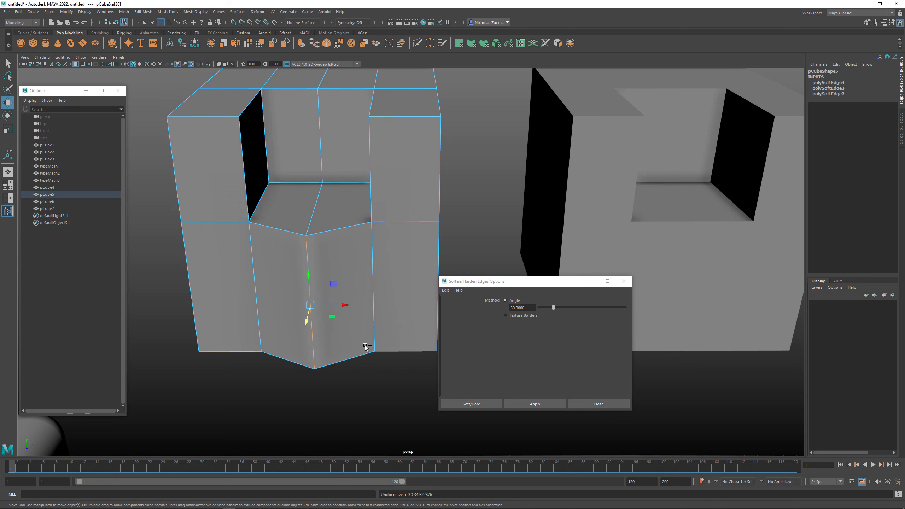
{"action": "key", "text": "ctrl+z"}
{"action": "key", "text": "ctrl+z"}
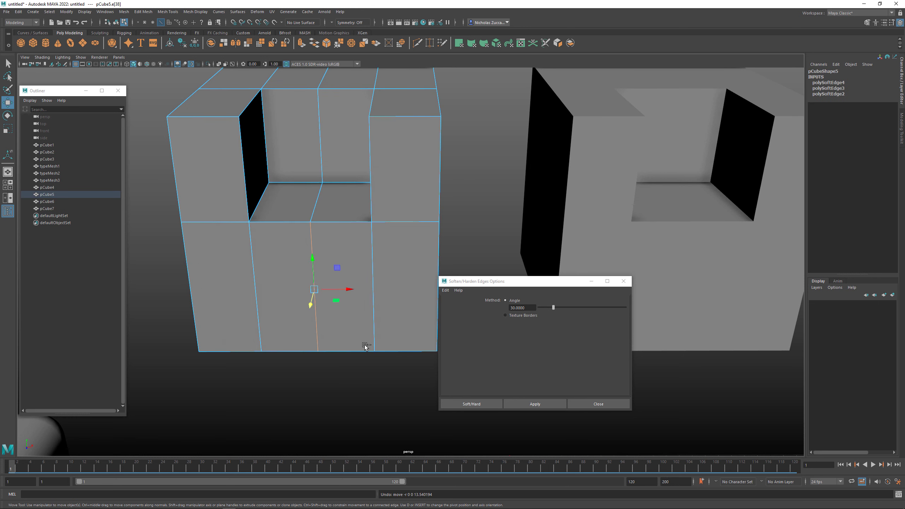
{"action": "key", "text": "ctrl+z"}
{"action": "key", "text": "ctrl+z"}
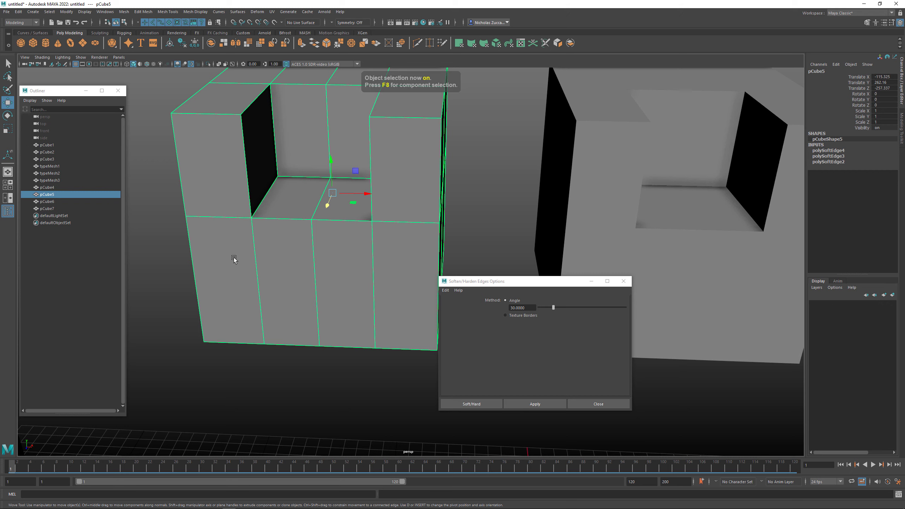
Delete the construction history of the first cube and keep the cube selected
{"action": "key", "text": "alt+shift+d"}
{"action": "left_click", "coordinate": [18, 12]}
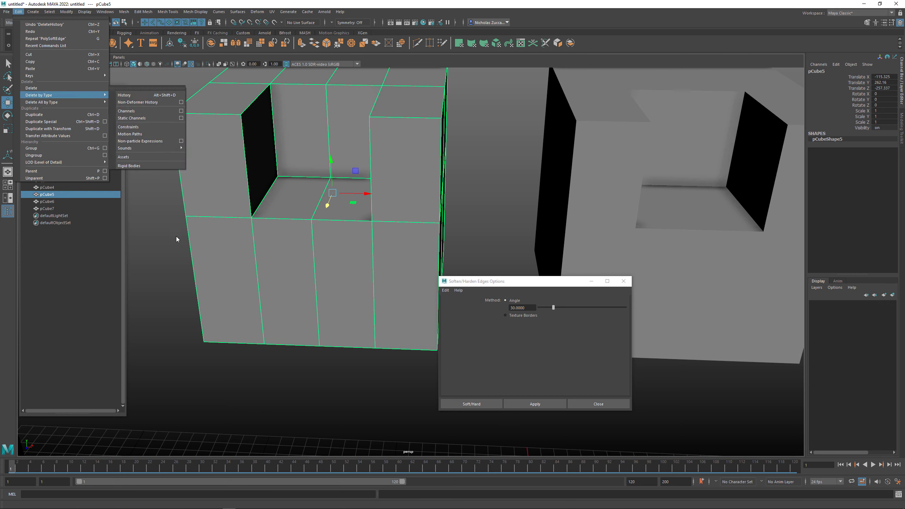
{"action": "left_click", "coordinate": [274, 406]}
{"action": "scroll", "coordinate": [335, 282], "scroll_direction": "down", "scroll_amount": 3}
{"action": "left_click", "coordinate": [321, 273]}
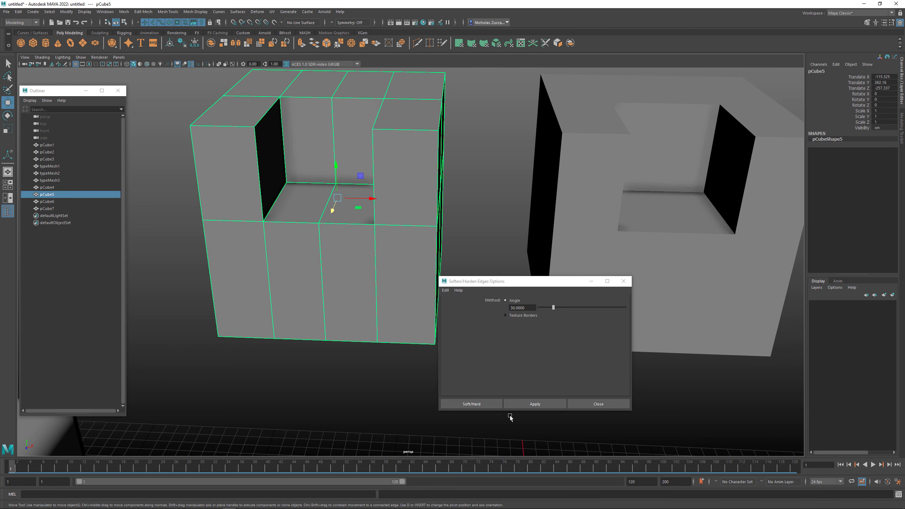
Apply Soften/Harden Edges at a 30-degree angle to the whole first cube and reselect it
{"action": "left_click", "coordinate": [517, 406]}
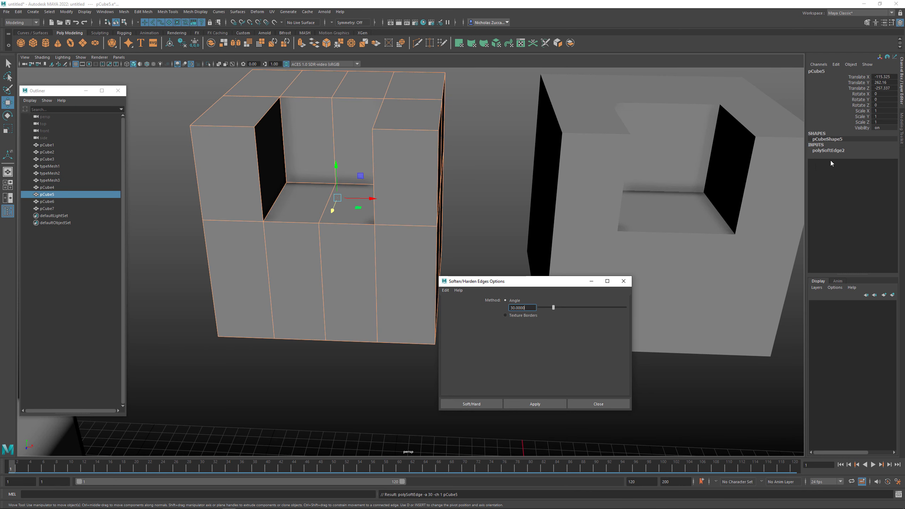
{"action": "left_click", "coordinate": [345, 369]}
{"action": "left_click", "coordinate": [347, 369]}
{"action": "left_click", "coordinate": [344, 323]}
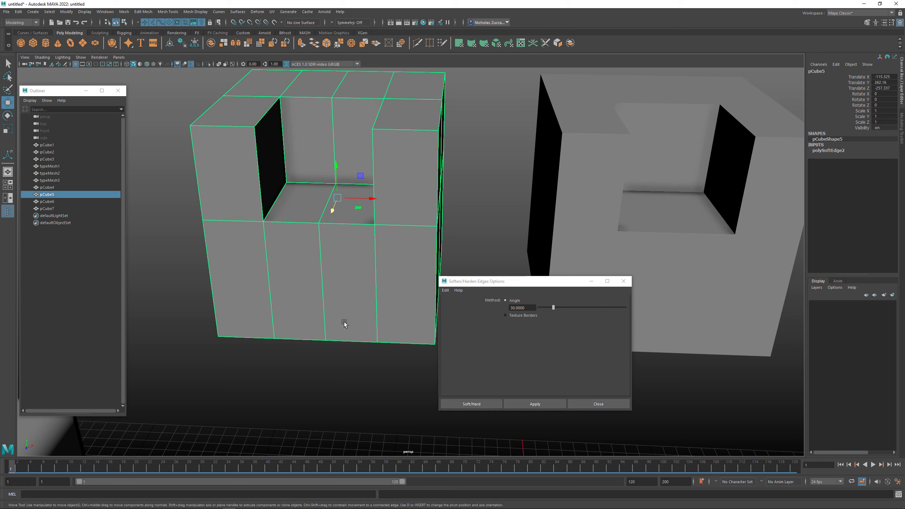
Pull the middle vertical edge of the first cube's front outward and shift it sideways toward the left arm
{"action": "key", "text": "F10"}
{"action": "left_click", "coordinate": [325, 300]}
{"action": "left_click_drag", "start_coordinate": [329, 331], "coordinate": [331, 362], "text": "alt"}
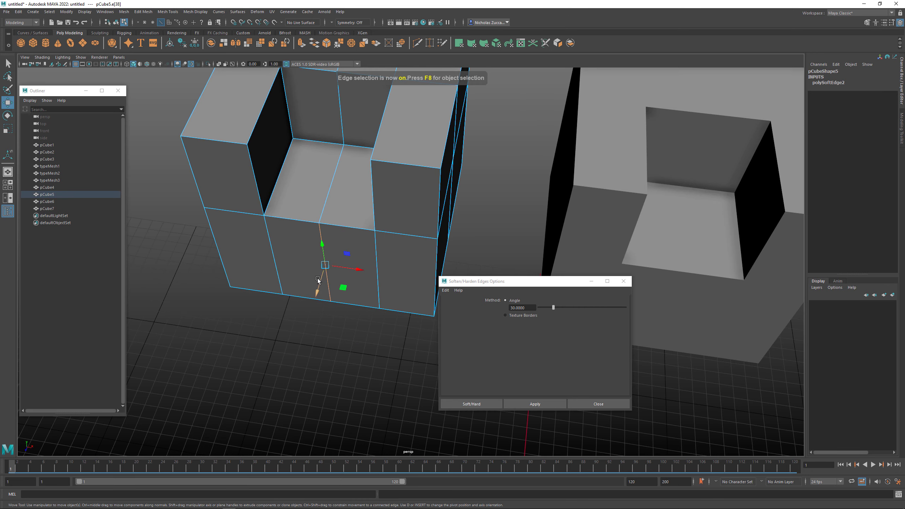
{"action": "left_click_drag", "start_coordinate": [316, 293], "coordinate": [303, 342]}
{"action": "left_click", "coordinate": [373, 384]}
{"action": "left_click_drag", "start_coordinate": [363, 380], "coordinate": [338, 368], "text": "alt"}
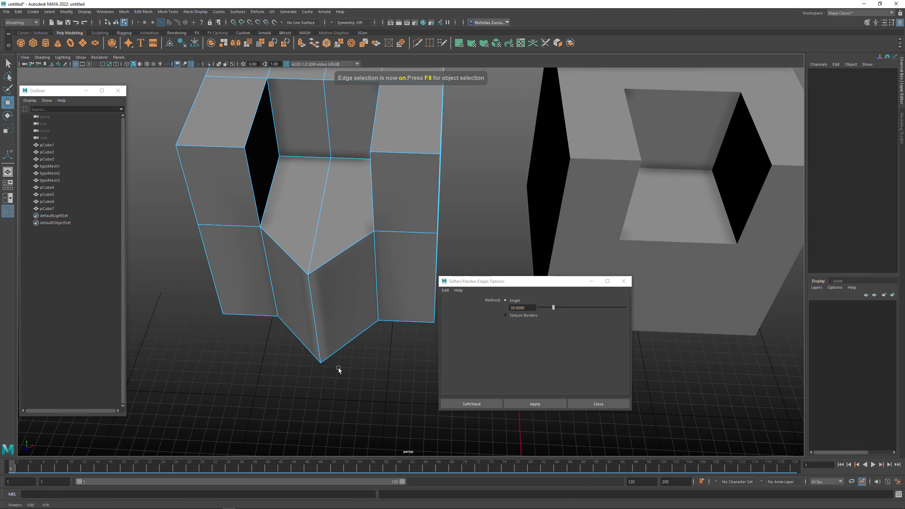
{"action": "left_click", "coordinate": [320, 328]}
{"action": "left_click_drag", "start_coordinate": [339, 319], "coordinate": [302, 317]}
{"action": "left_click", "coordinate": [334, 396]}
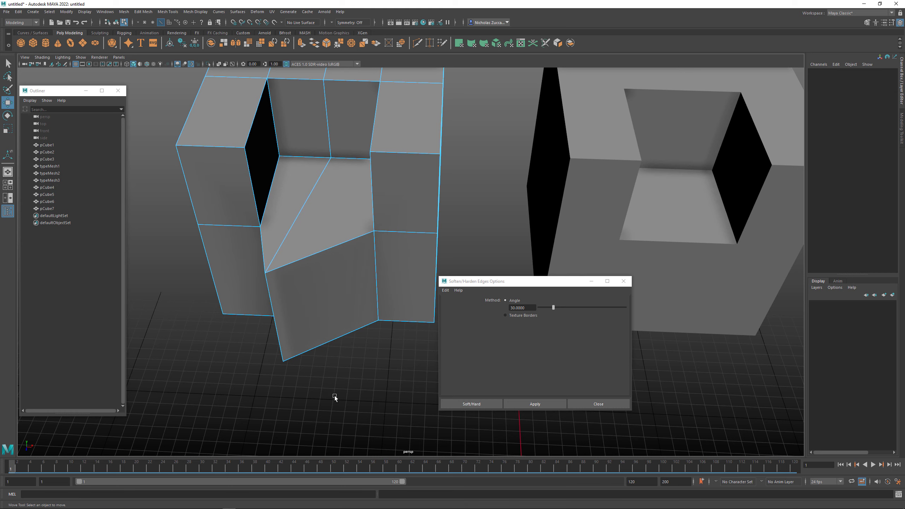
Reapply Soften/Harden Edges at a 30-degree angle to the reshaped first cube and deselect it
{"action": "mouse_move", "coordinate": [335, 396]}
{"action": "left_mouse_down", "text": "alt"}
{"action": "mouse_move", "coordinate": [364, 393]}
{"action": "mouse_move", "coordinate": [349, 388]}
{"action": "mouse_move", "coordinate": [374, 396]}
{"action": "mouse_move", "coordinate": [351, 383]}
{"action": "mouse_move", "coordinate": [356, 360]}
{"action": "mouse_move", "coordinate": [369, 371]}
{"action": "mouse_move", "coordinate": [342, 350]}
{"action": "mouse_move", "coordinate": [355, 339]}
{"action": "mouse_move", "coordinate": [327, 339]}
{"action": "mouse_move", "coordinate": [341, 342]}
{"action": "mouse_move", "coordinate": [346, 318]}
{"action": "mouse_move", "coordinate": [313, 323]}
{"action": "left_mouse_up", "text": "alt"}
{"action": "key", "text": "F8"}
{"action": "left_click", "coordinate": [372, 398]}
{"action": "left_click", "coordinate": [323, 329]}
{"action": "left_click", "coordinate": [528, 403]}
{"action": "left_click", "coordinate": [392, 389]}
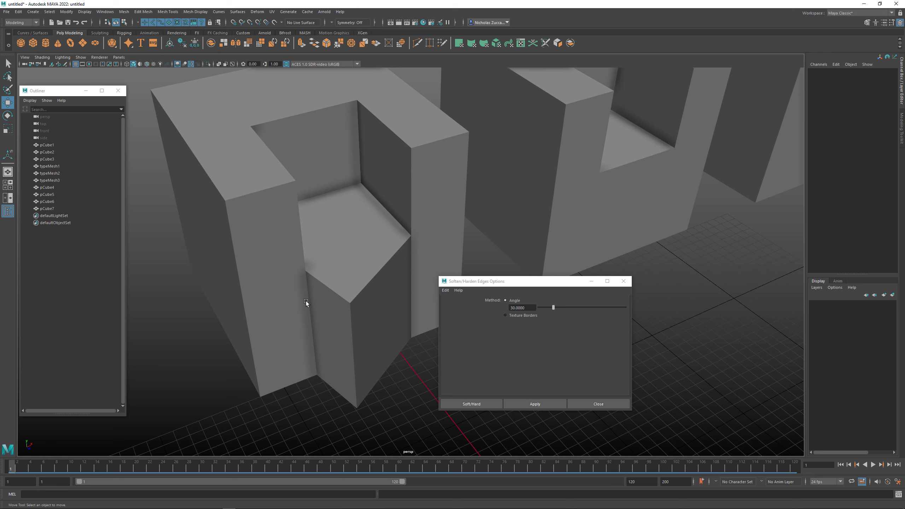
Examine the recalculated shading around the first cube's protruding edge and notch, both selected and deselected
{"action": "left_click", "coordinate": [306, 324]}
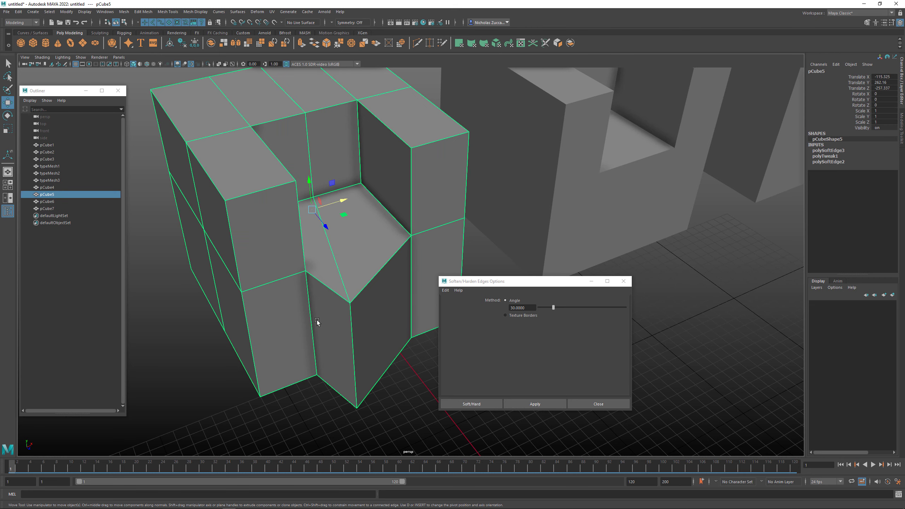
{"action": "left_click_drag", "start_coordinate": [312, 319], "coordinate": [307, 313], "text": "alt"}
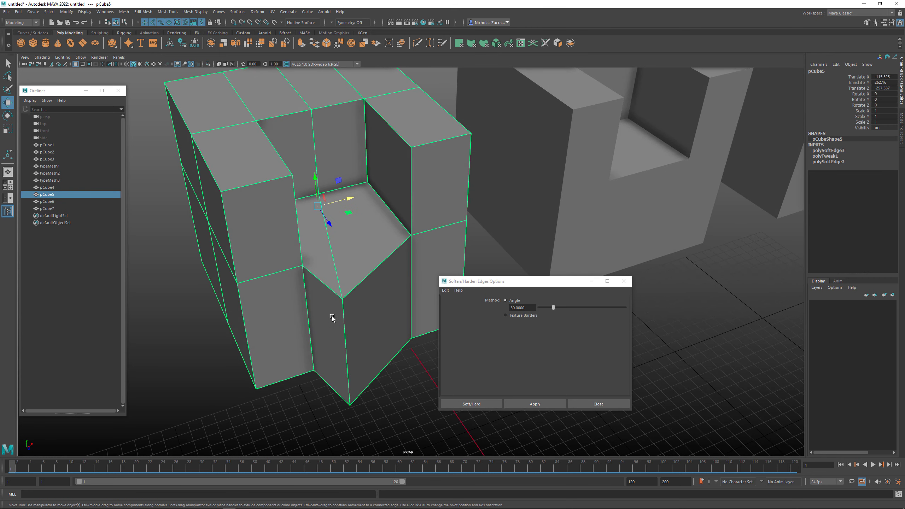
{"action": "left_click_drag", "start_coordinate": [402, 339], "coordinate": [514, 313], "text": "alt"}
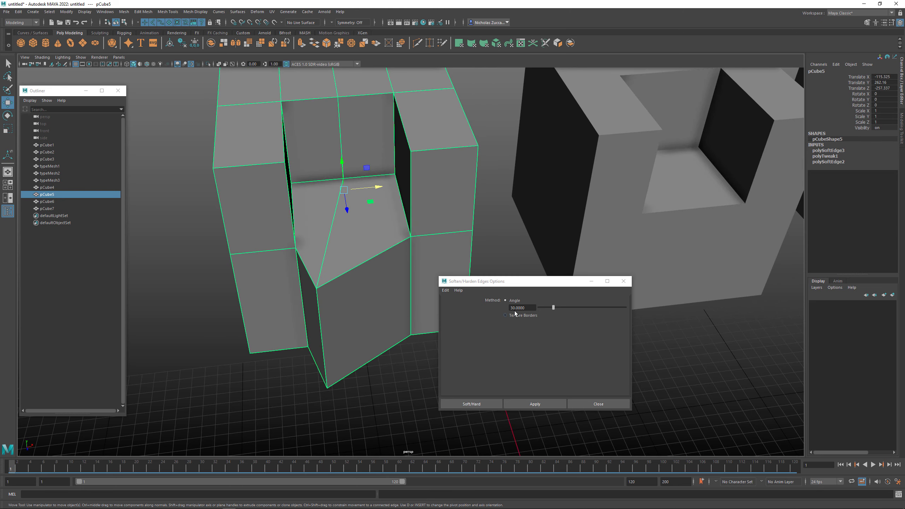
{"action": "left_click", "coordinate": [393, 384]}
{"action": "left_click_drag", "start_coordinate": [393, 385], "coordinate": [416, 346], "text": "alt"}
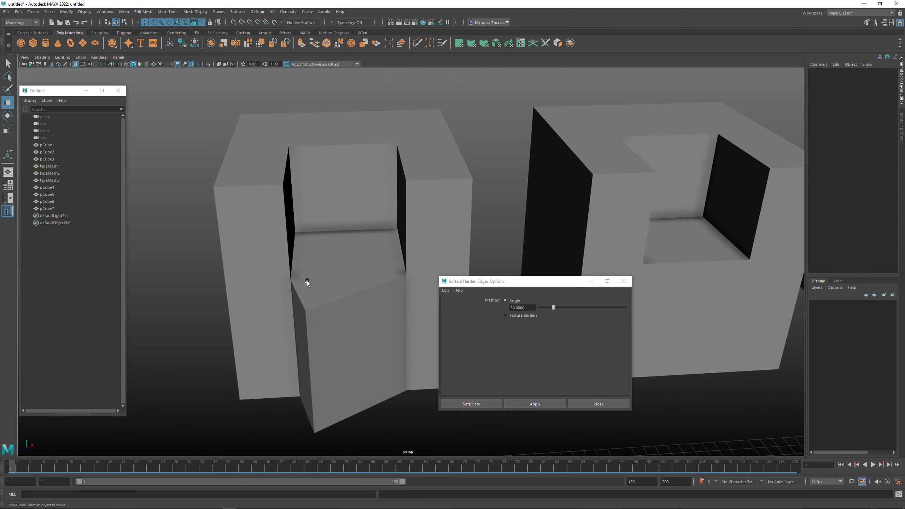
{"action": "left_click_drag", "start_coordinate": [306, 281], "coordinate": [272, 325], "text": "alt"}
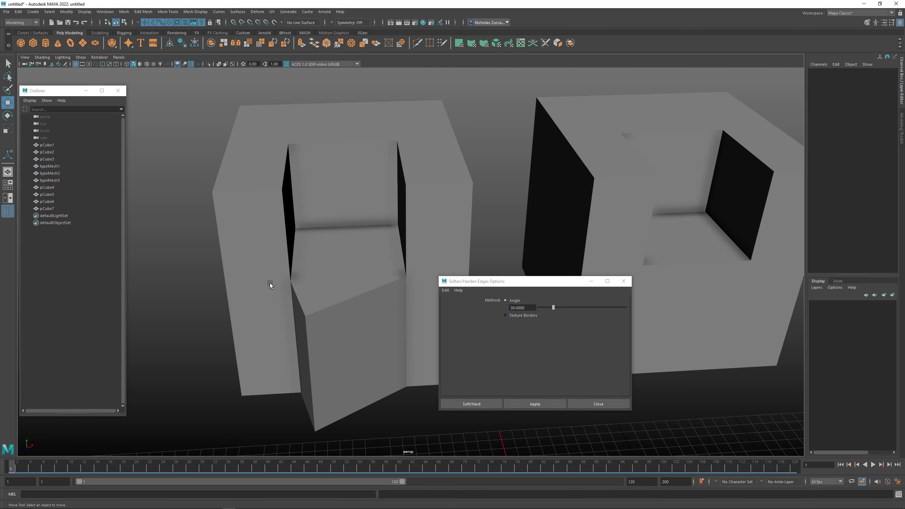
{"action": "left_click_drag", "start_coordinate": [329, 313], "coordinate": [333, 377], "text": "alt"}
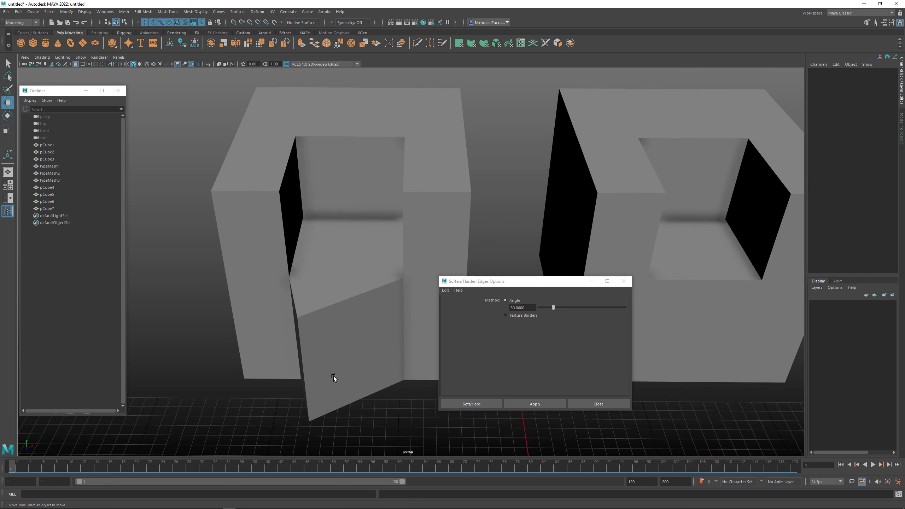
Undo the edge moves and shading recalculation on the first cube to restore its flat front, and clear the edge selection
{"action": "key", "text": "ctrl+z"}
{"action": "key", "text": "ctrl+z"}
{"action": "key", "text": "ctrl+z"}
{"action": "key", "text": "ctrl+z"}
{"action": "key", "text": "ctrl+z"}
{"action": "key", "text": "ctrl+z"}
{"action": "key", "text": "ctrl+z"}
{"action": "key", "text": "ctrl+z"}
{"action": "key", "text": "ctrl+z"}
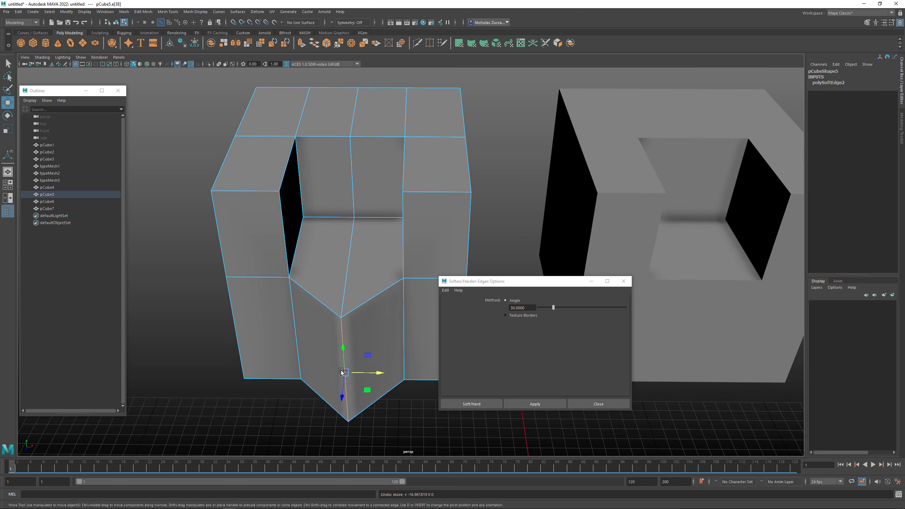
{"action": "left_click", "coordinate": [385, 414]}
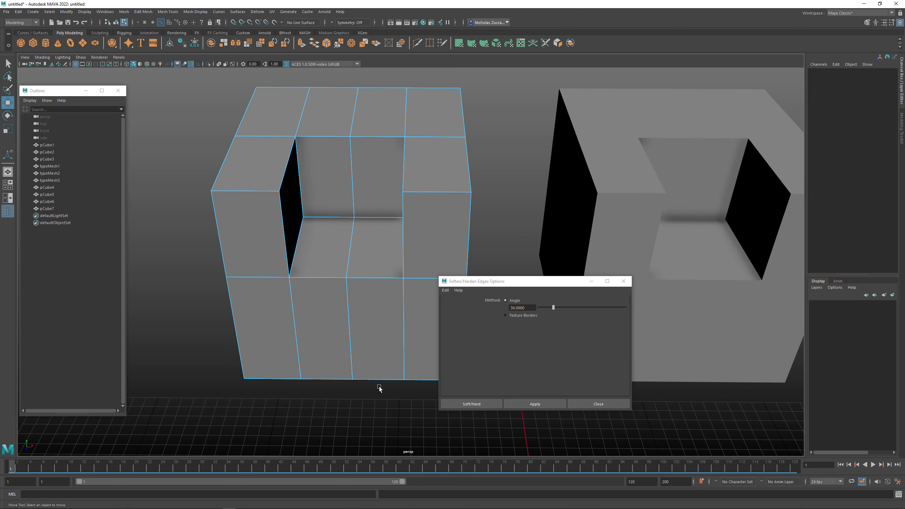
Apply Soften/Harden Edges at a 30-degree angle to all edges of the restored first cube, return to object selection and close the options
{"action": "left_click_drag", "start_coordinate": [184, 72], "coordinate": [547, 424]}
{"action": "left_click", "coordinate": [545, 406]}
{"action": "left_click_drag", "start_coordinate": [356, 406], "coordinate": [329, 329], "text": "alt"}
{"action": "key", "text": "F8"}
{"action": "left_click", "coordinate": [381, 405]}
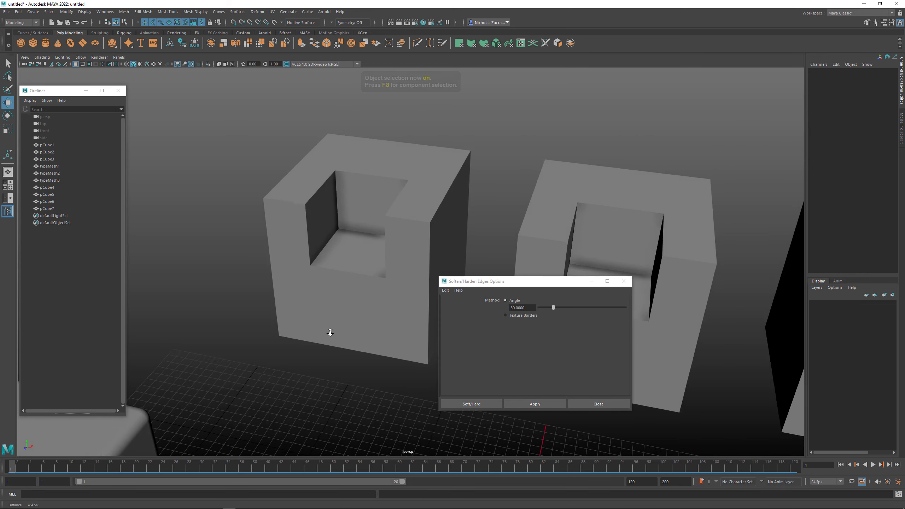
{"action": "left_click", "coordinate": [623, 281]}
Switch the first cube to edge selection and select all of its edges
{"action": "mouse_move", "coordinate": [434, 313]}
{"action": "left_mouse_down", "text": "alt"}
{"action": "mouse_move", "coordinate": [424, 291]}
{"action": "mouse_move", "coordinate": [442, 322]}
{"action": "mouse_move", "coordinate": [422, 325]}
{"action": "left_mouse_up", "text": "alt"}
{"action": "left_click", "coordinate": [393, 313]}
{"action": "left_click_drag", "start_coordinate": [477, 343], "coordinate": [481, 342], "text": "alt"}
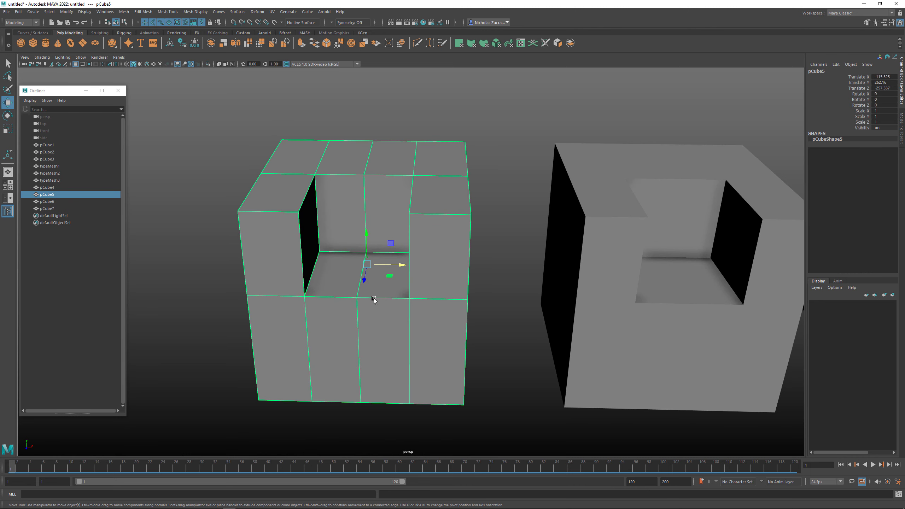
{"action": "left_click_drag", "start_coordinate": [373, 299], "coordinate": [379, 302], "text": "alt"}
{"action": "key", "text": "F10"}
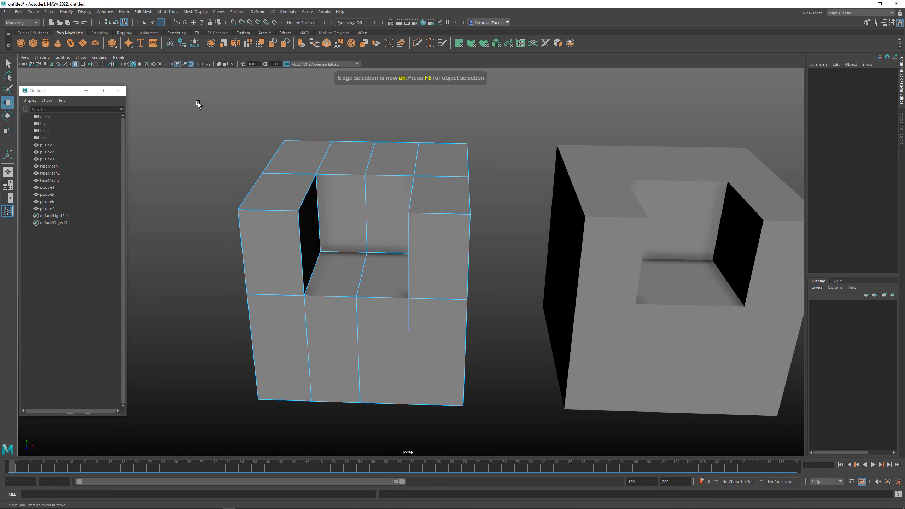
{"action": "left_click_drag", "start_coordinate": [241, 173], "coordinate": [486, 421]}
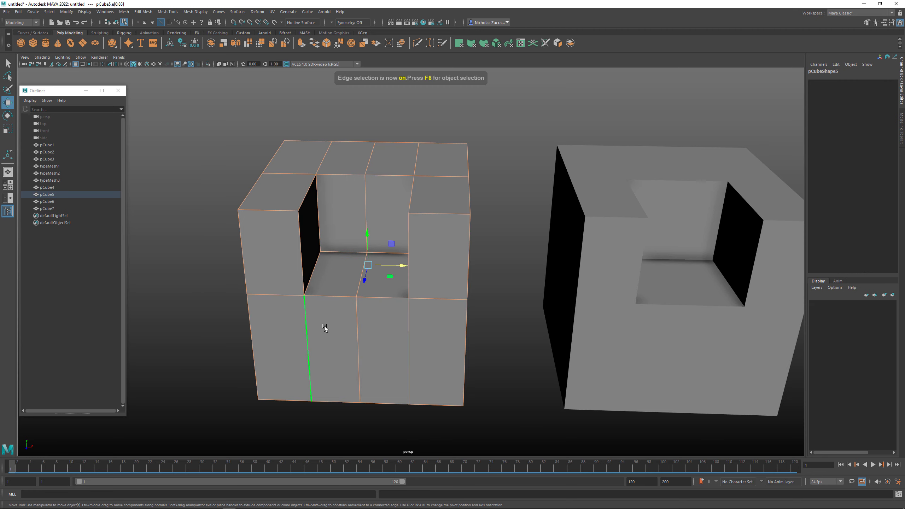
{"action": "left_click_drag", "start_coordinate": [324, 326], "coordinate": [329, 324], "text": "alt"}
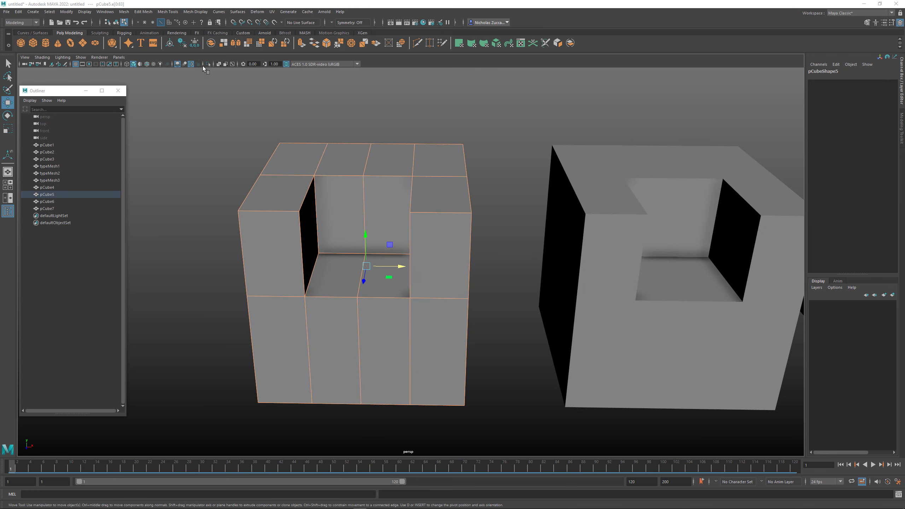
Set a polygon selection constraint of Next Selection with Hard smoothing, and select the first cube's hard edges with it
{"action": "left_click", "coordinate": [49, 12]}
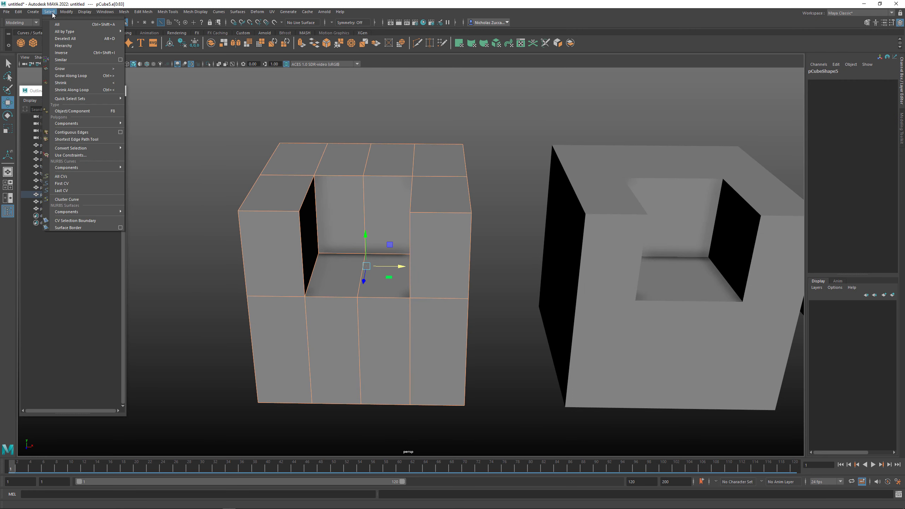
{"action": "left_click", "coordinate": [97, 156]}
{"action": "left_click_drag", "start_coordinate": [185, 69], "coordinate": [591, 151]}
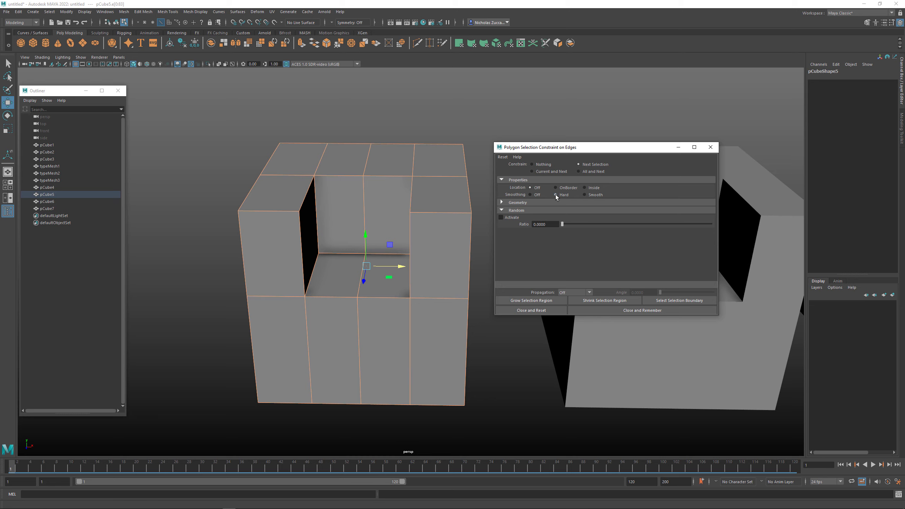
{"action": "left_click", "coordinate": [242, 114]}
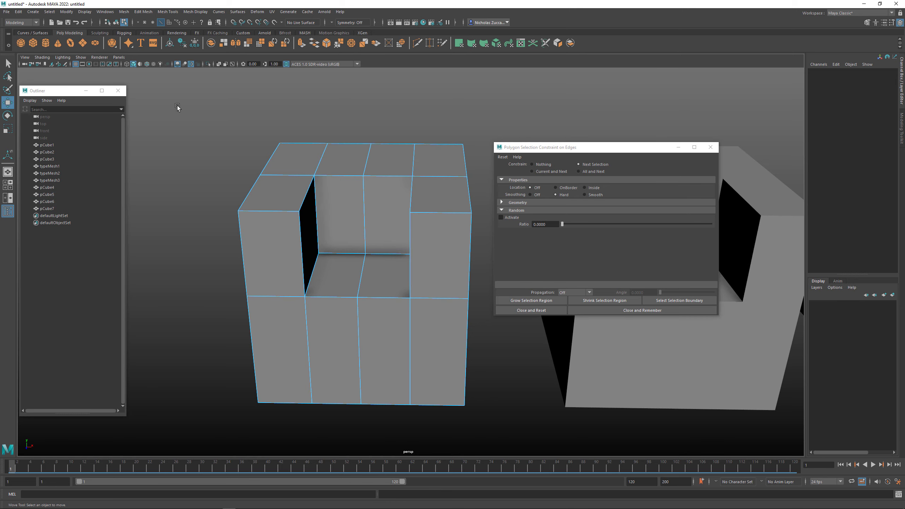
{"action": "left_click_drag", "start_coordinate": [177, 108], "coordinate": [394, 251]}
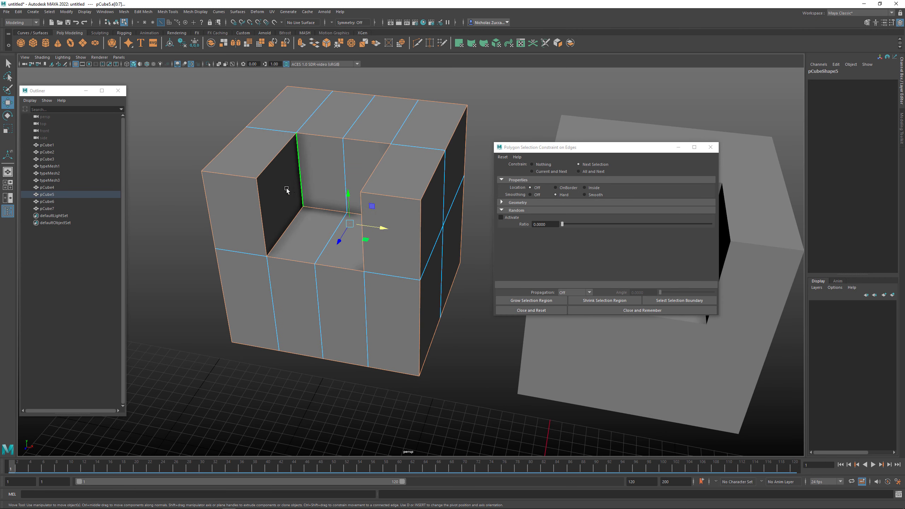
Reselect all hard edges of the first cube, set the constraint to Nothing, and close the constraint options with the settings remembered
{"action": "left_click_drag", "start_coordinate": [284, 236], "coordinate": [342, 254], "text": "alt"}
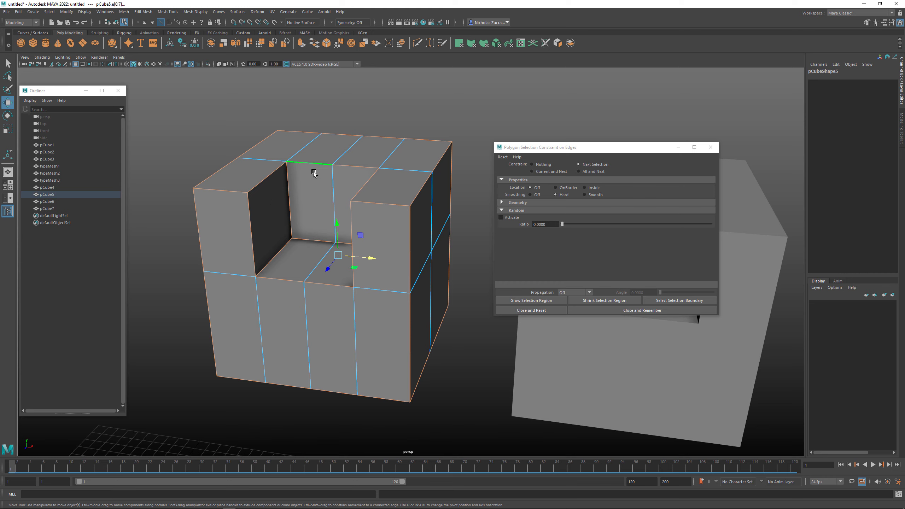
{"action": "left_click_drag", "start_coordinate": [314, 171], "coordinate": [406, 230], "text": "alt"}
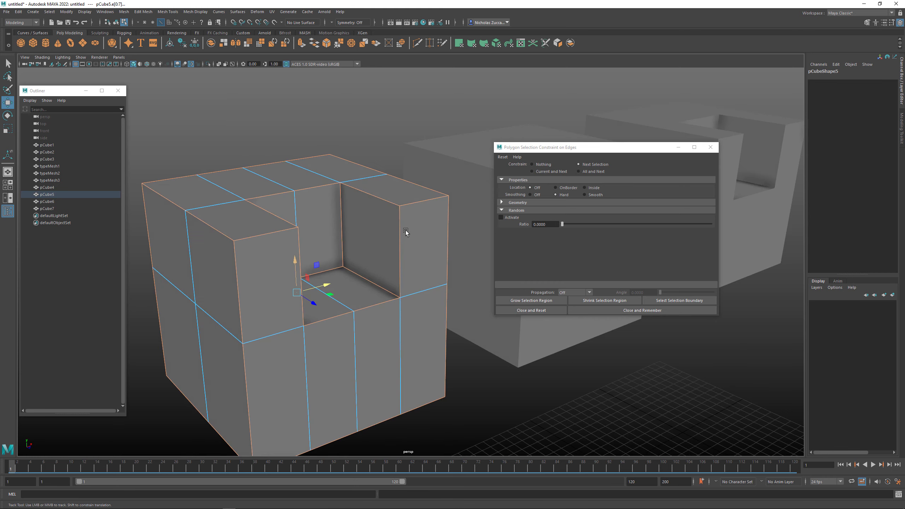
{"action": "middle_click_drag", "start_coordinate": [406, 230], "coordinate": [406, 205], "text": "alt"}
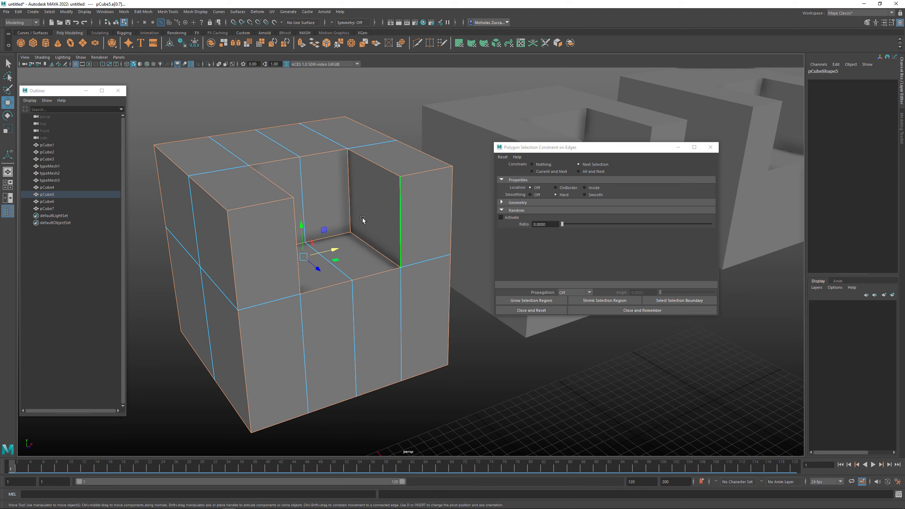
{"action": "left_click", "coordinate": [213, 119]}
{"action": "left_click_drag", "start_coordinate": [136, 93], "coordinate": [518, 439]}
{"action": "left_click_drag", "start_coordinate": [440, 322], "coordinate": [415, 291], "text": "alt"}
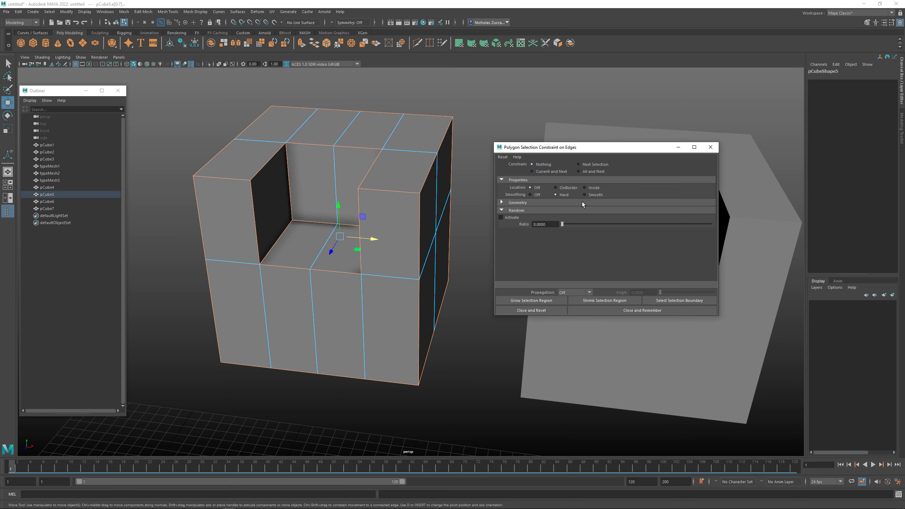
{"action": "left_click", "coordinate": [668, 310]}
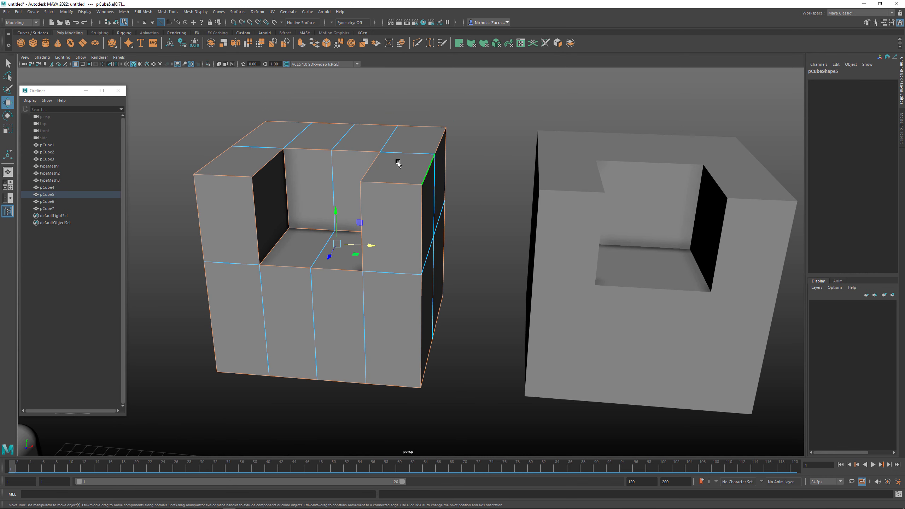
Bevel the first cube's selected hard edges at a 0.25 fraction, increase the segments, and return to object selection with the cube deselected
{"action": "left_click_drag", "start_coordinate": [452, 200], "coordinate": [406, 215], "text": "alt"}
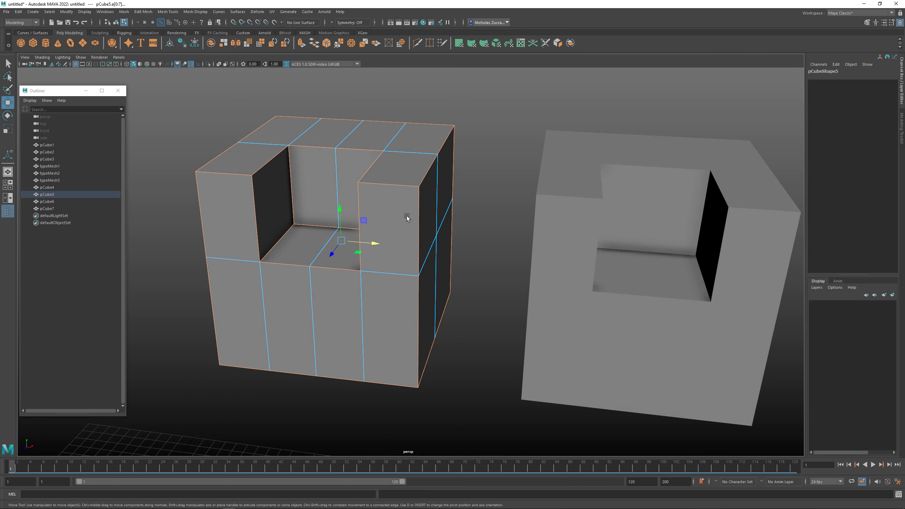
{"action": "right_click", "coordinate": [424, 223], "text": "shift"}
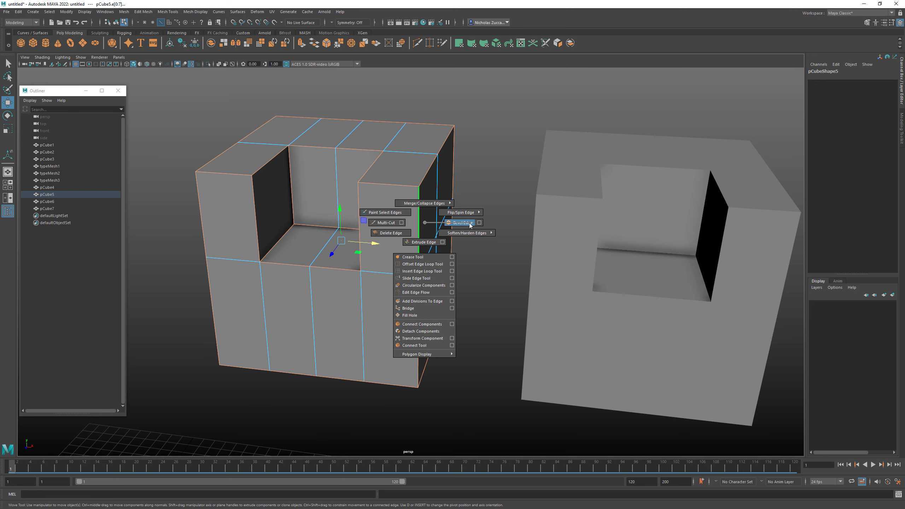
{"action": "right_click_drag", "start_coordinate": [451, 224], "coordinate": [427, 222], "text": "shift"}
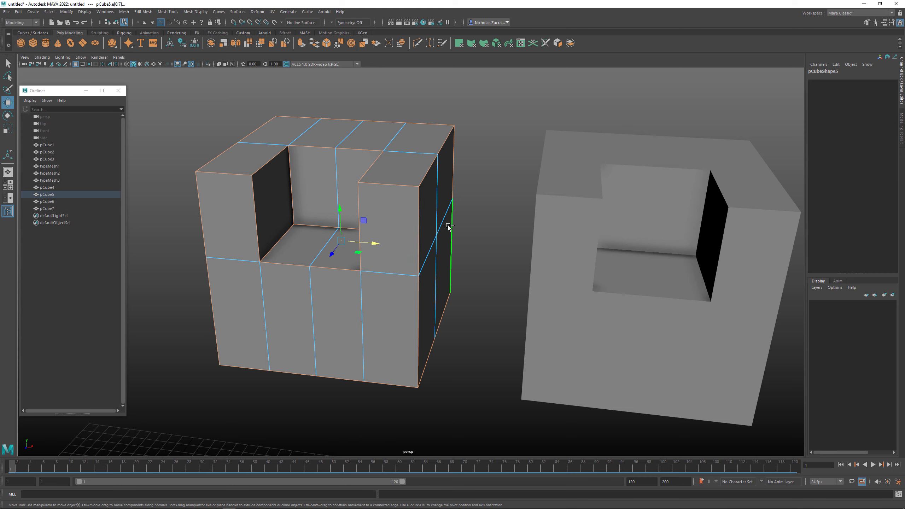
{"action": "key", "text": "ctrl+b"}
{"action": "mouse_move", "coordinate": [445, 210]}
{"action": "left_mouse_down", "text": "alt"}
{"action": "mouse_move", "coordinate": [444, 196]}
{"action": "mouse_move", "coordinate": [459, 199]}
{"action": "left_mouse_up", "text": "alt"}
{"action": "right_click_drag", "start_coordinate": [460, 200], "coordinate": [471, 209], "text": "alt"}
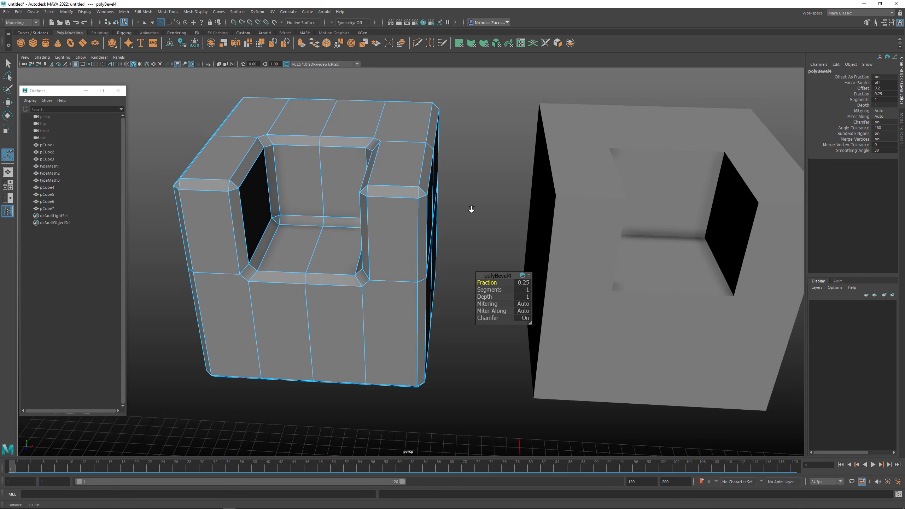
{"action": "mouse_move", "coordinate": [471, 209]}
{"action": "left_mouse_down", "text": "alt"}
{"action": "mouse_move", "coordinate": [468, 217]}
{"action": "mouse_move", "coordinate": [479, 216]}
{"action": "mouse_move", "coordinate": [479, 202]}
{"action": "mouse_move", "coordinate": [442, 210]}
{"action": "mouse_move", "coordinate": [460, 222]}
{"action": "mouse_move", "coordinate": [473, 203]}
{"action": "mouse_move", "coordinate": [436, 199]}
{"action": "mouse_move", "coordinate": [438, 213]}
{"action": "mouse_move", "coordinate": [464, 225]}
{"action": "left_mouse_up", "text": "alt"}
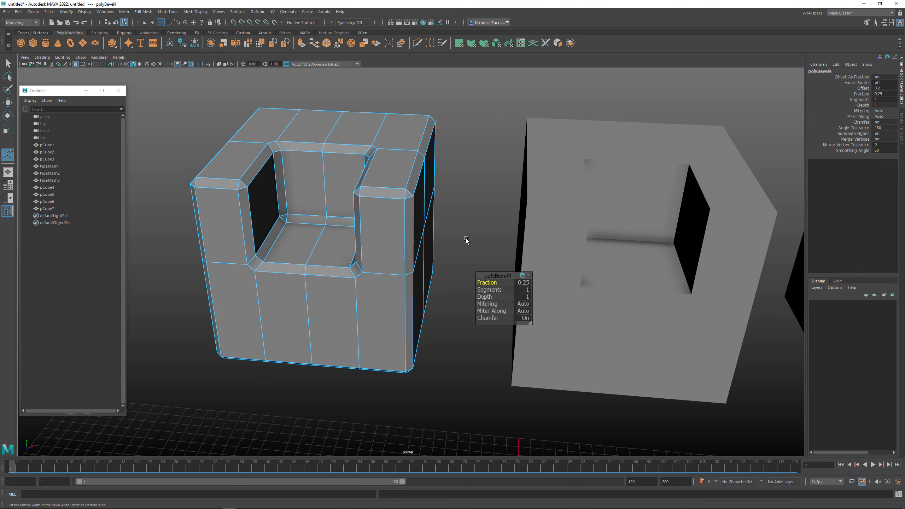
{"action": "left_click_drag", "start_coordinate": [485, 290], "coordinate": [495, 290]}
{"action": "left_click_drag", "start_coordinate": [449, 224], "coordinate": [327, 258], "text": "alt"}
{"action": "key", "text": "F8"}
{"action": "left_click", "coordinate": [444, 233]}
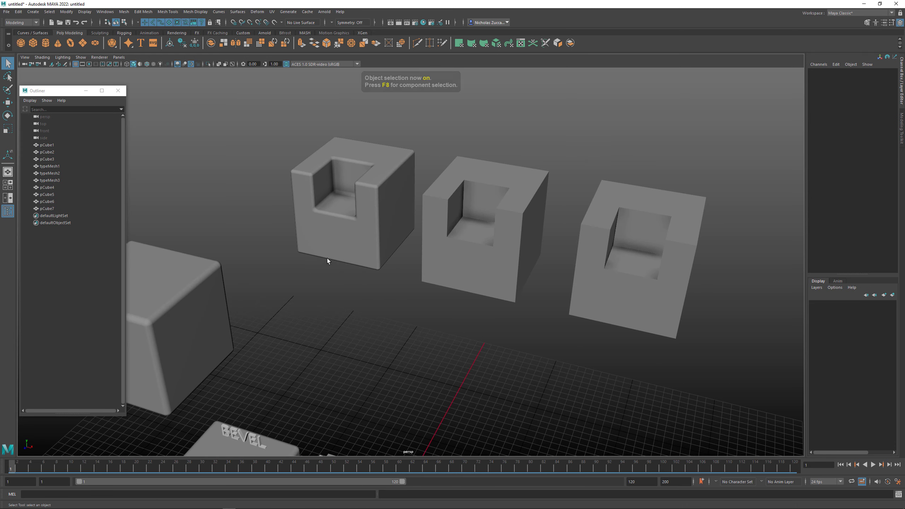
Examine the rounded edges and bevel wireframe of the first notched cube, both selected and deselected
{"action": "right_click_drag", "start_coordinate": [327, 259], "coordinate": [462, 313], "text": "alt"}
{"action": "left_click_drag", "start_coordinate": [462, 314], "coordinate": [398, 296], "text": "alt"}
{"action": "left_click", "coordinate": [379, 286]}
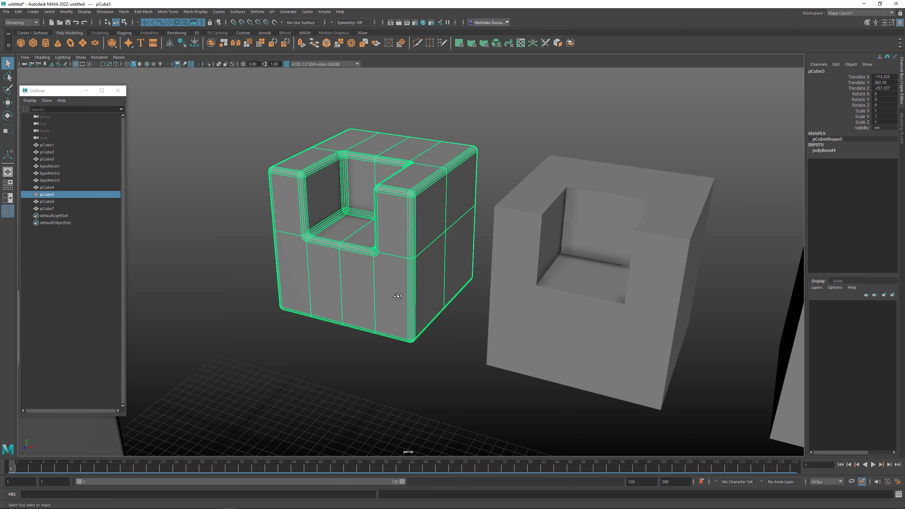
{"action": "left_click", "coordinate": [363, 347]}
{"action": "left_click", "coordinate": [332, 300]}
{"action": "left_click_drag", "start_coordinate": [332, 300], "coordinate": [378, 293], "text": "alt"}
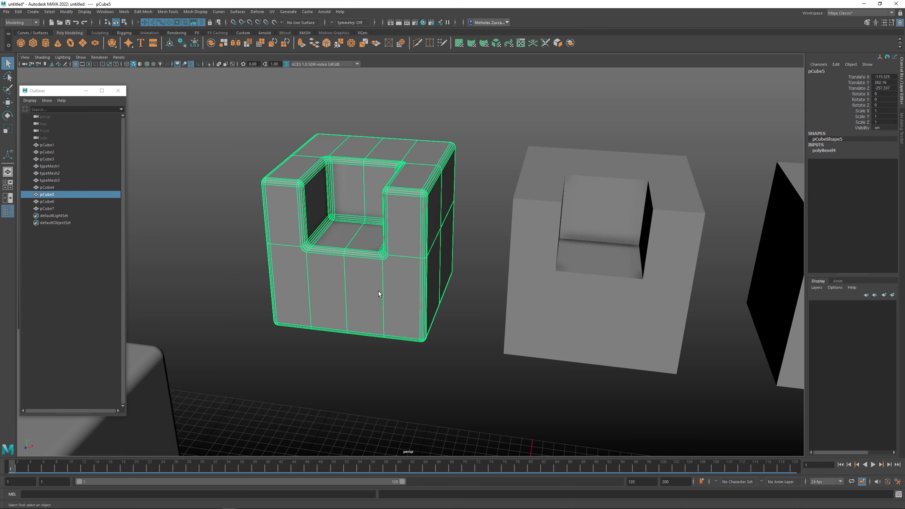
{"action": "left_click", "coordinate": [408, 361]}
{"action": "left_click_drag", "start_coordinate": [435, 321], "coordinate": [396, 336], "text": "alt"}
{"action": "left_click", "coordinate": [383, 274]}
{"action": "left_click", "coordinate": [504, 317]}
{"action": "left_click", "coordinate": [396, 337]}
Compare the edge loops on the FENCING example cube with the middle notched cube's wireframe, and clear the selection
{"action": "right_click_drag", "start_coordinate": [395, 336], "coordinate": [509, 374], "text": "alt"}
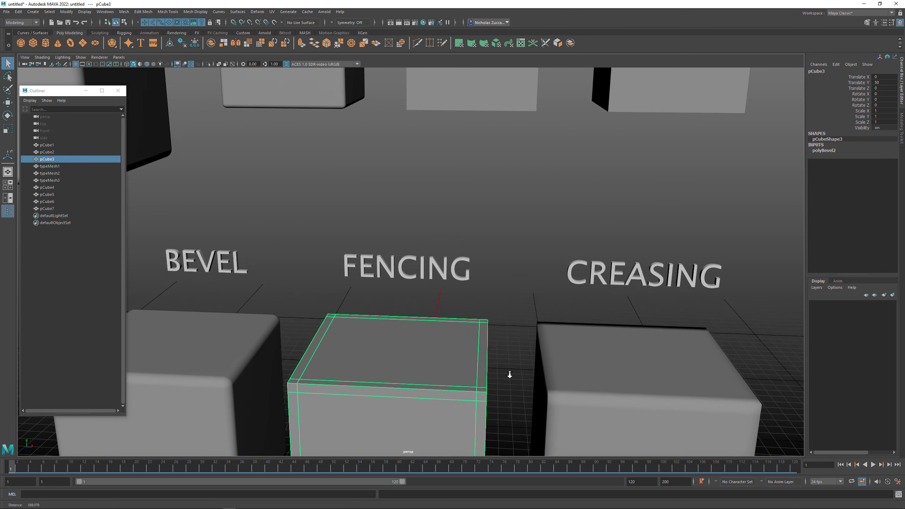
{"action": "middle_click_drag", "start_coordinate": [509, 374], "coordinate": [509, 299], "text": "alt"}
{"action": "right_click_drag", "start_coordinate": [509, 299], "coordinate": [398, 281], "text": "alt"}
{"action": "left_click_drag", "start_coordinate": [435, 285], "coordinate": [426, 317], "text": "alt"}
{"action": "middle_click_drag", "start_coordinate": [410, 280], "coordinate": [404, 315], "text": "alt"}
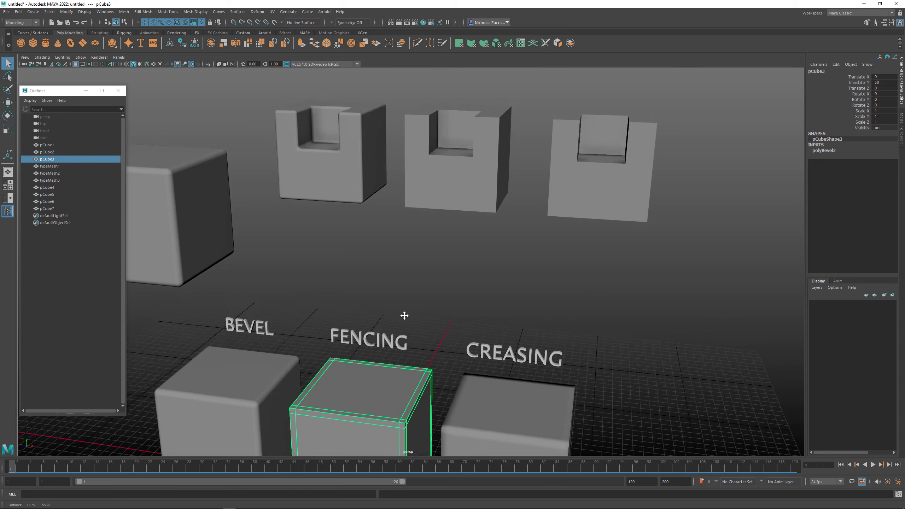
{"action": "left_click_drag", "start_coordinate": [404, 315], "coordinate": [423, 282], "text": "alt"}
{"action": "left_click", "coordinate": [431, 187]}
{"action": "middle_click_drag", "start_coordinate": [468, 246], "coordinate": [458, 277], "text": "alt"}
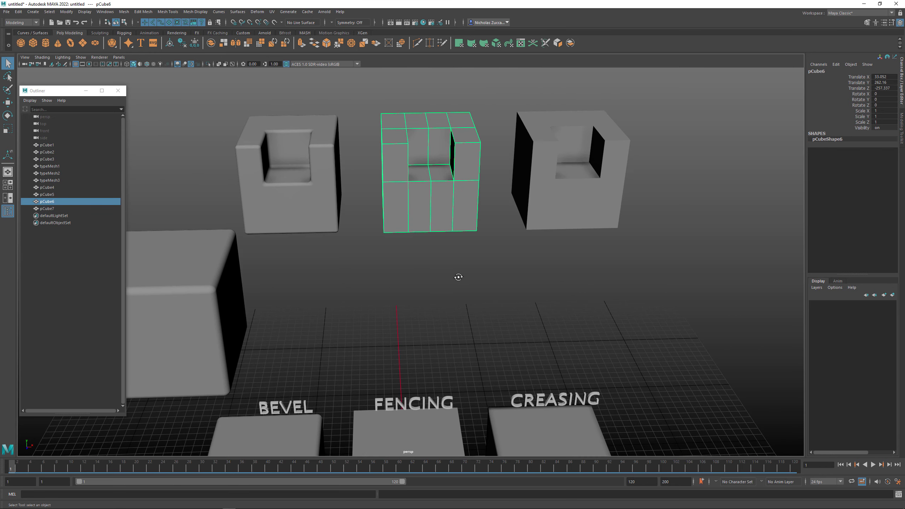
{"action": "left_click_drag", "start_coordinate": [500, 287], "coordinate": [482, 288], "text": "alt"}
{"action": "middle_click_drag", "start_coordinate": [481, 288], "coordinate": [471, 204], "text": "alt"}
{"action": "left_click", "coordinate": [414, 339]}
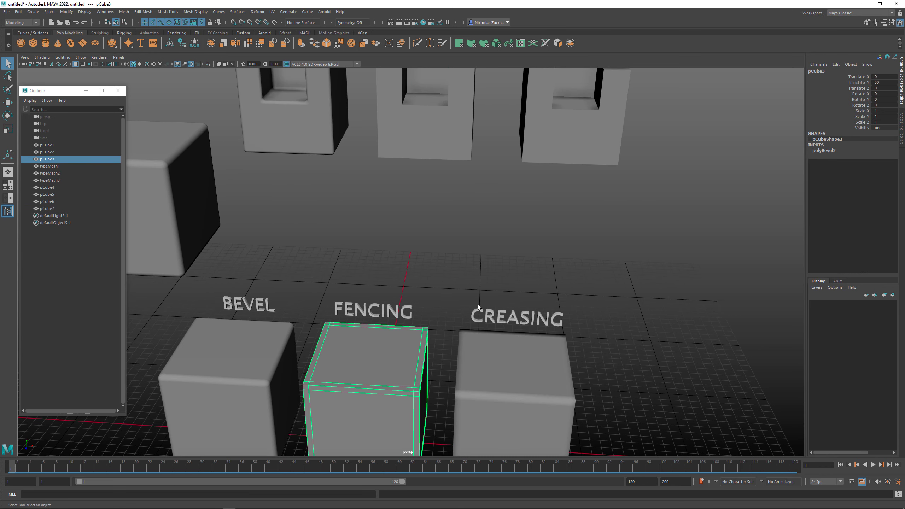
{"action": "right_click_drag", "start_coordinate": [477, 304], "coordinate": [381, 286], "text": "alt"}
{"action": "left_click_drag", "start_coordinate": [382, 286], "coordinate": [395, 324], "text": "alt"}
{"action": "left_click", "coordinate": [339, 232]}
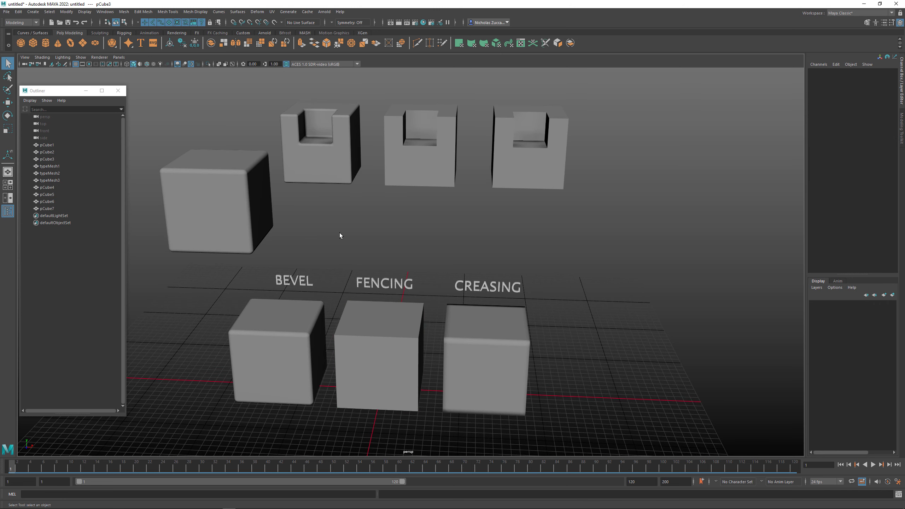
Create a new polygon cube and raise it above the FENCING example cube to a Translate Y of about 235
{"action": "left_click", "coordinate": [32, 42]}
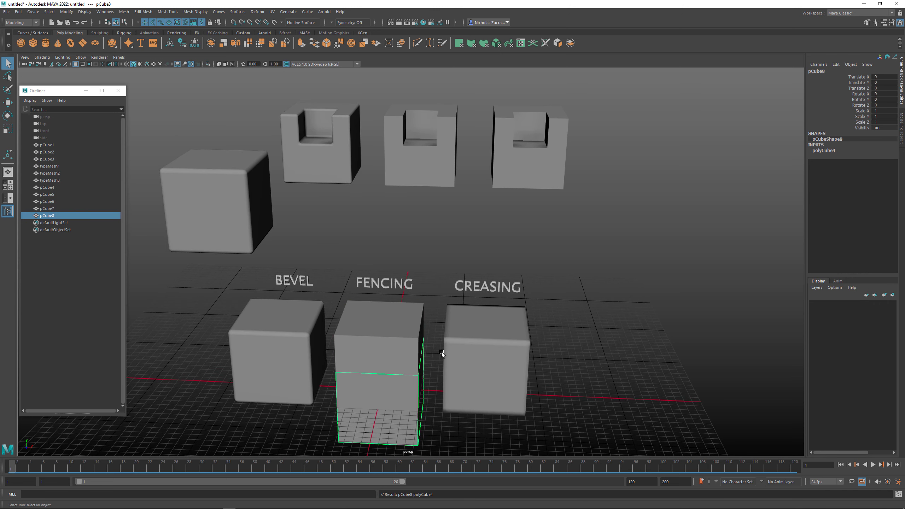
{"action": "key", "text": "w"}
{"action": "left_click_drag", "start_coordinate": [383, 363], "coordinate": [388, 213]}
{"action": "right_click_drag", "start_coordinate": [388, 213], "coordinate": [437, 224], "text": "alt"}
{"action": "left_click_drag", "start_coordinate": [437, 224], "coordinate": [433, 227], "text": "alt"}
{"action": "right_click_drag", "start_coordinate": [433, 226], "coordinate": [453, 228], "text": "alt"}
{"action": "middle_click_drag", "start_coordinate": [452, 227], "coordinate": [493, 236], "text": "alt"}
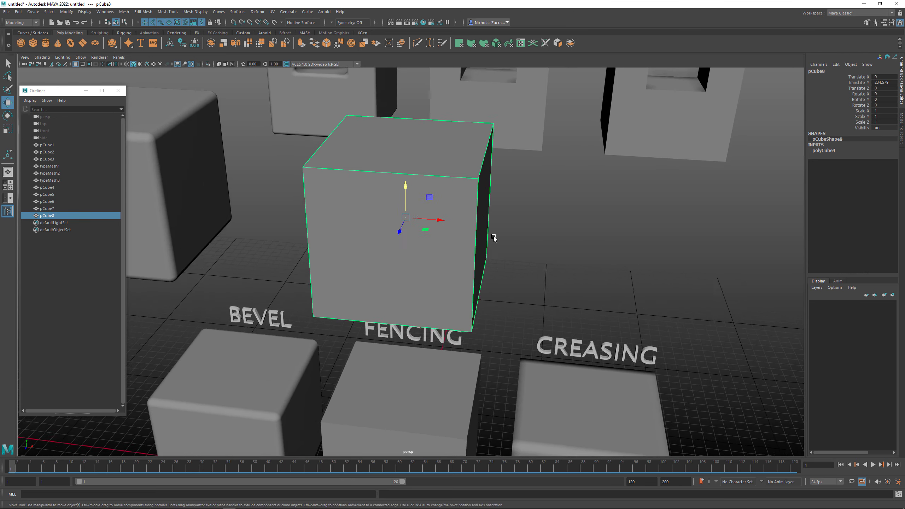
{"action": "left_click_drag", "start_coordinate": [493, 237], "coordinate": [482, 235], "text": "alt"}
{"action": "left_click_drag", "start_coordinate": [441, 209], "coordinate": [466, 208], "text": "alt"}
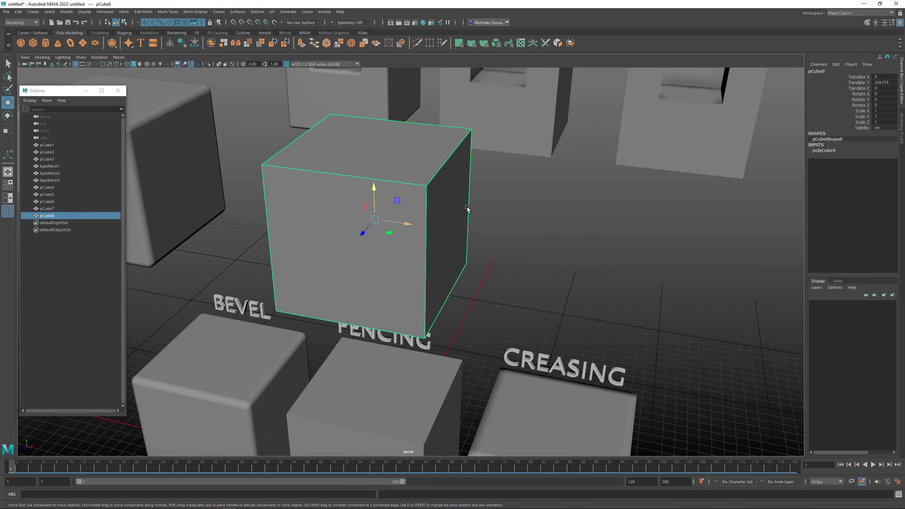
Preview the new cube in smooth mesh display, and return it to the unsmoothed display
{"action": "key", "text": "3"}
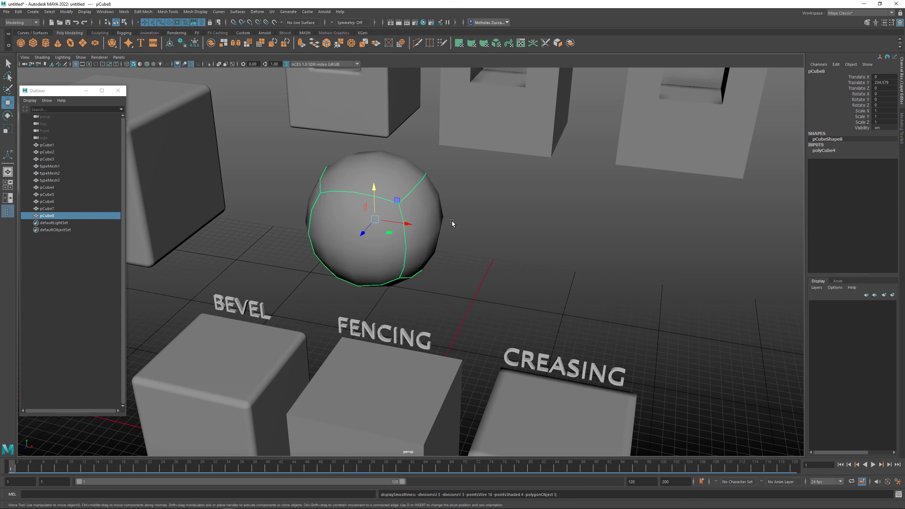
{"action": "key", "text": "1"}
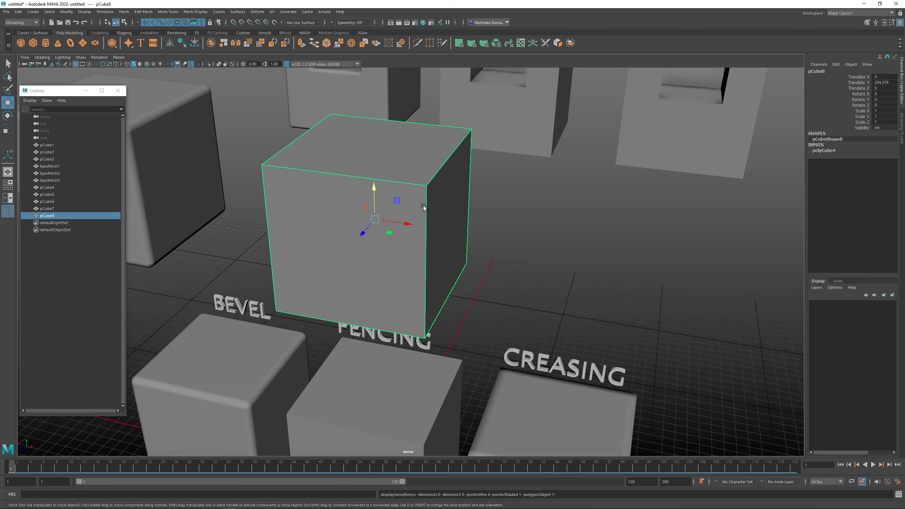
{"action": "left_click_drag", "start_coordinate": [423, 208], "coordinate": [456, 206], "text": "alt"}
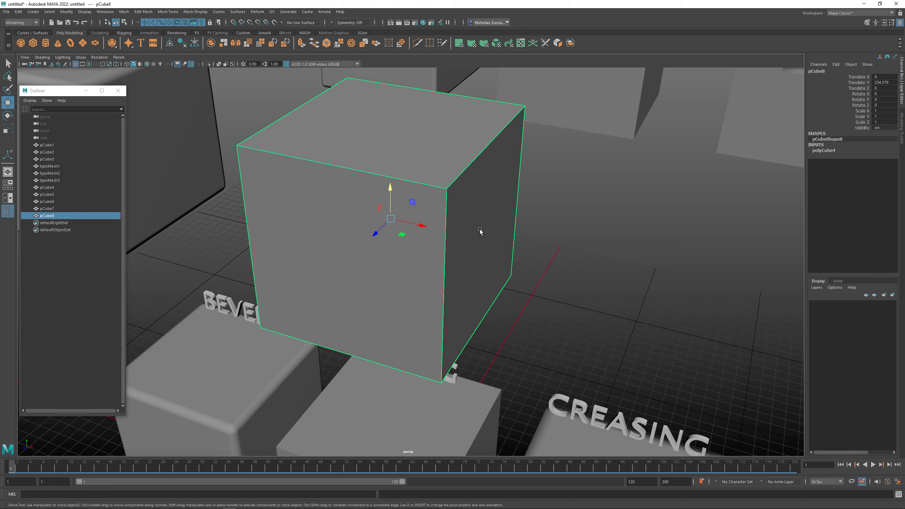
Show the Modeling Toolkit and activate the Multi-Cut tool on the new cube
{"action": "left_click_drag", "start_coordinate": [468, 233], "coordinate": [469, 231], "text": "alt"}
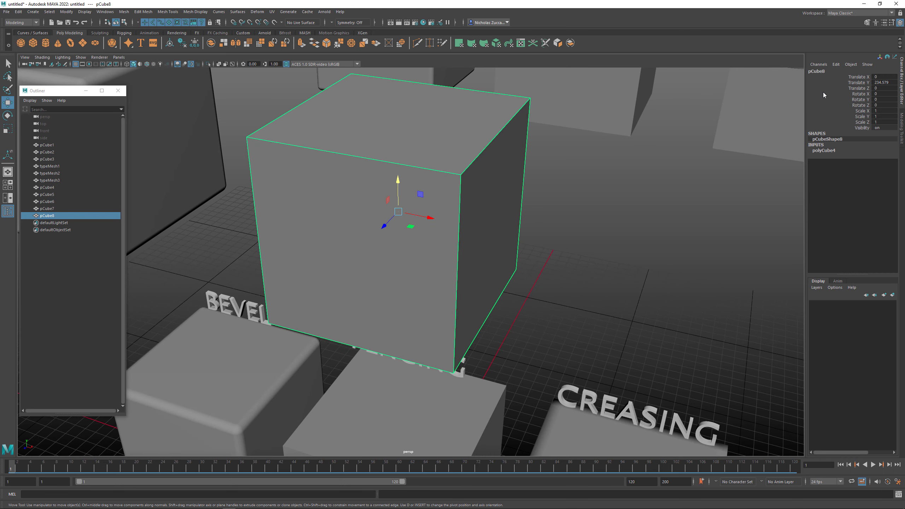
{"action": "left_click", "coordinate": [866, 22]}
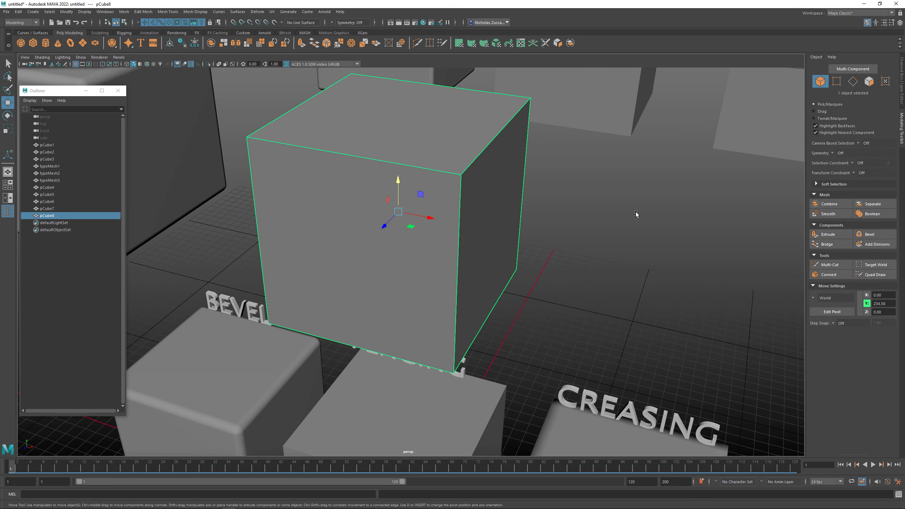
{"action": "left_click", "coordinate": [829, 265]}
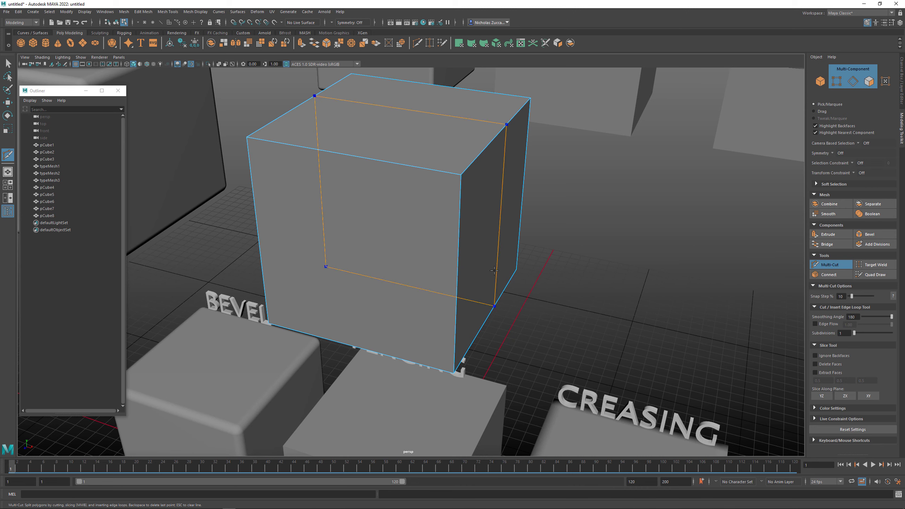
{"action": "key", "text": "q"}
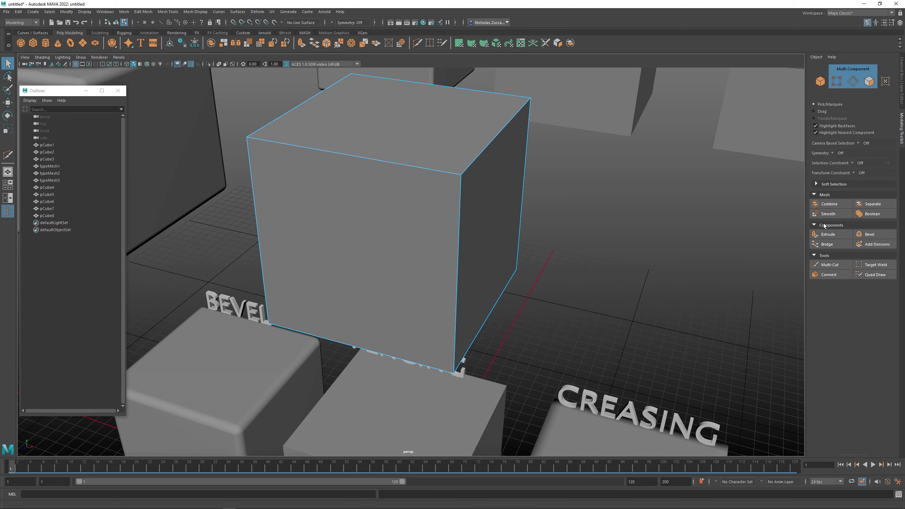
{"action": "left_click", "coordinate": [829, 265]}
{"action": "left_click_drag", "start_coordinate": [697, 274], "coordinate": [583, 224], "text": "alt"}
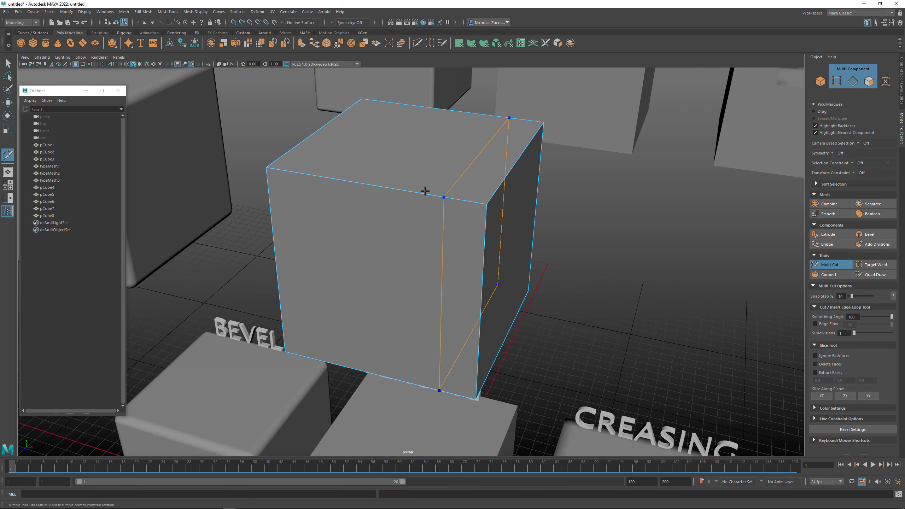
Try to cut around the new cube manually with Multi-Cut, placing points on its front and underside edges near one side
{"action": "left_click", "coordinate": [474, 202]}
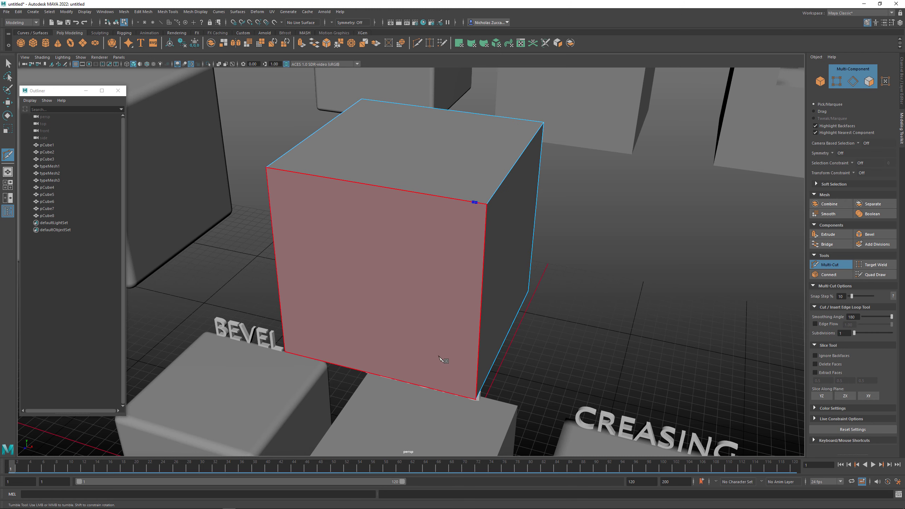
{"action": "left_click", "coordinate": [443, 390]}
{"action": "left_click_drag", "start_coordinate": [444, 391], "coordinate": [456, 315], "text": "alt"}
{"action": "middle_click_drag", "start_coordinate": [456, 315], "coordinate": [480, 420], "text": "alt"}
{"action": "left_click_drag", "start_coordinate": [480, 420], "coordinate": [460, 328], "text": "alt"}
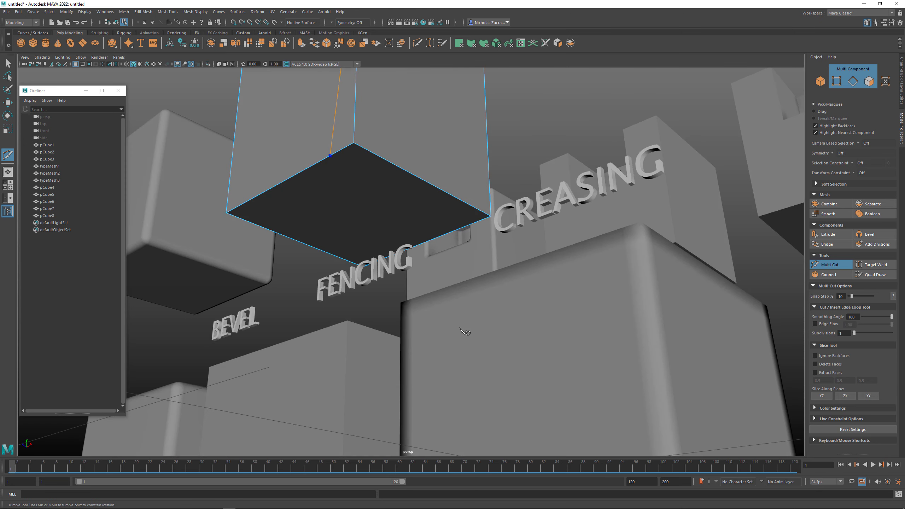
{"action": "middle_click_drag", "start_coordinate": [495, 257], "coordinate": [488, 335], "text": "alt"}
{"action": "right_click_drag", "start_coordinate": [490, 337], "coordinate": [464, 340], "text": "alt"}
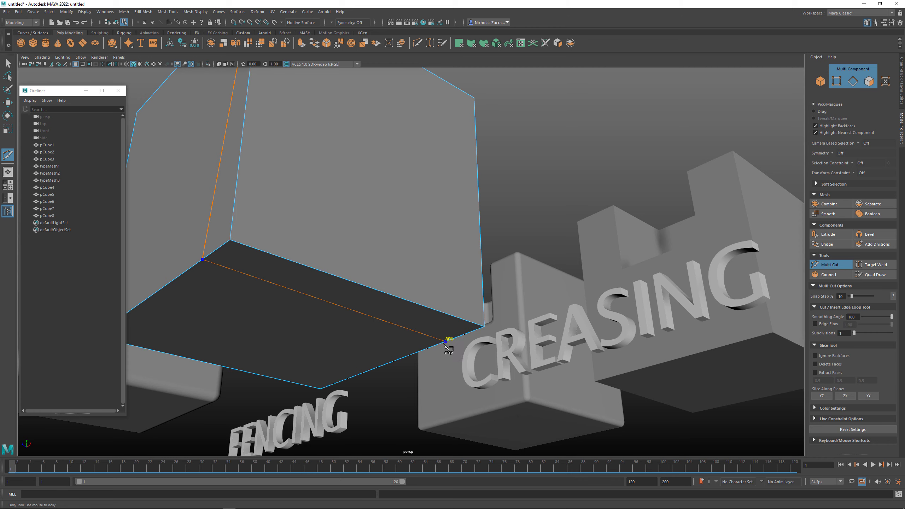
{"action": "left_click", "coordinate": [461, 336]}
Continue the manual cut with an uneven point on the rear top edge, close it at the first point, and undo the cut
{"action": "left_click_drag", "start_coordinate": [461, 336], "coordinate": [498, 264], "text": "alt"}
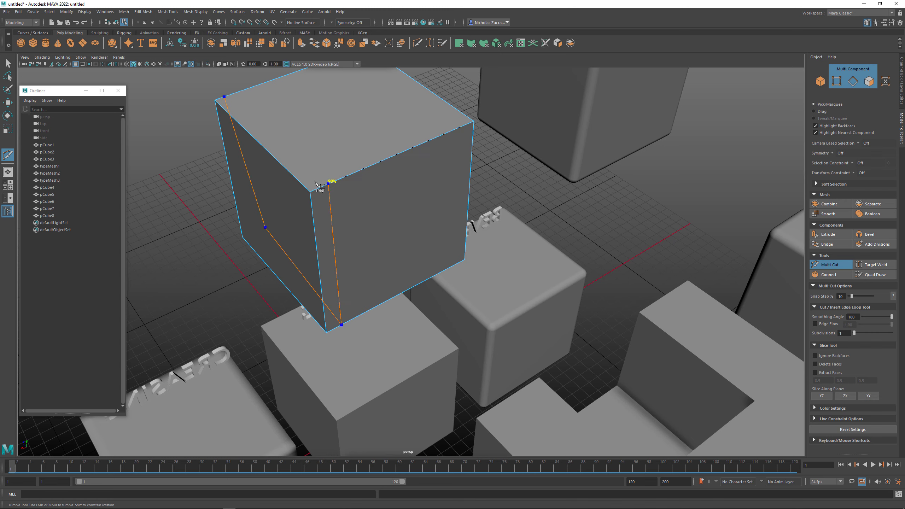
{"action": "left_click", "coordinate": [396, 160]}
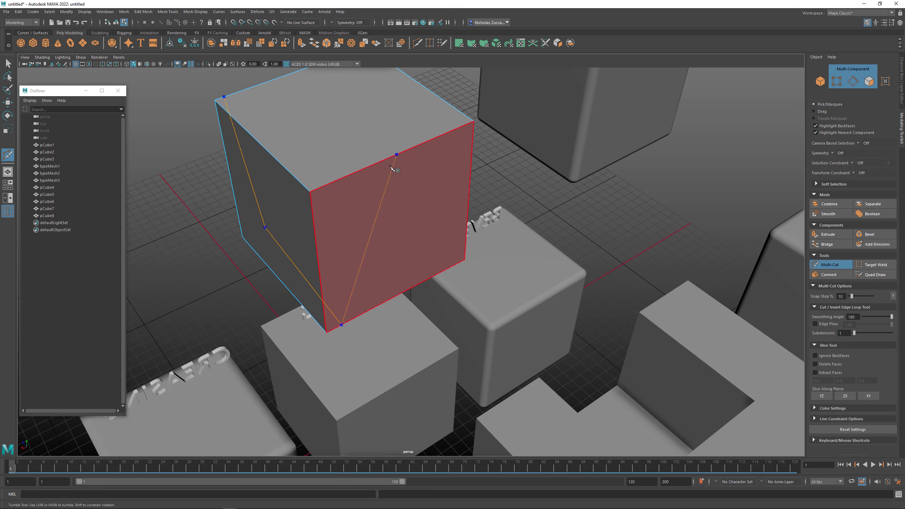
{"action": "left_click_drag", "start_coordinate": [392, 176], "coordinate": [388, 186], "text": "alt"}
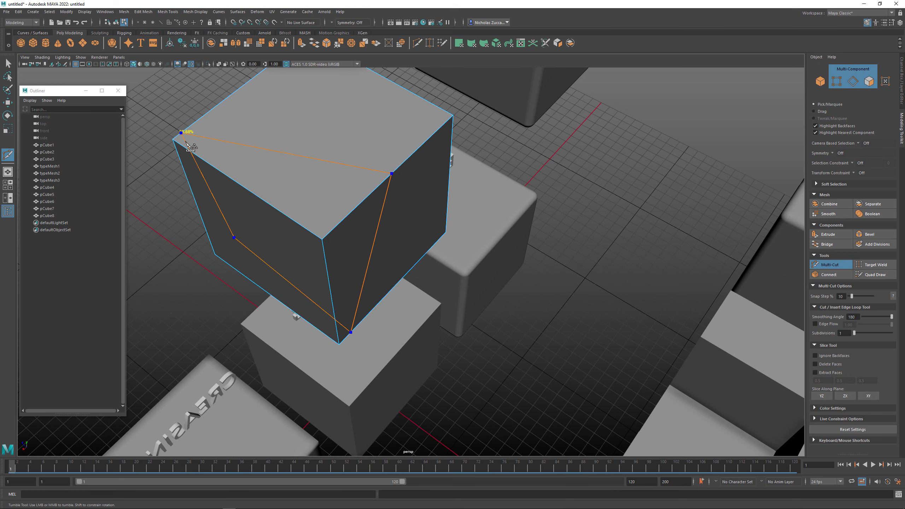
{"action": "left_click", "coordinate": [182, 138]}
{"action": "left_click_drag", "start_coordinate": [200, 146], "coordinate": [392, 208], "text": "alt"}
{"action": "right_click", "coordinate": [224, 146]}
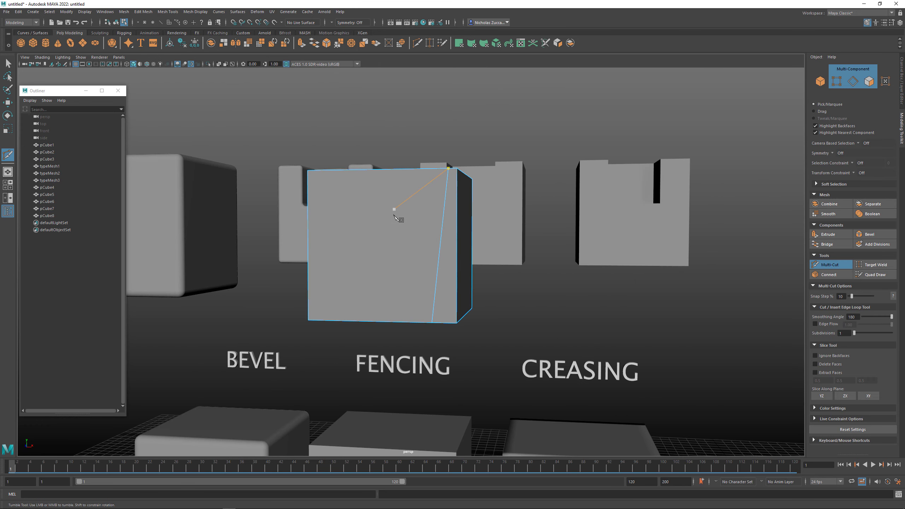
{"action": "key", "text": "ctrl+z"}
{"action": "key", "text": "ctrl+z"}
Insert a vertical edge loop around the cube close to its side face and preview it in smooth mesh display
{"action": "left_click_drag", "start_coordinate": [463, 234], "coordinate": [432, 223], "text": "alt"}
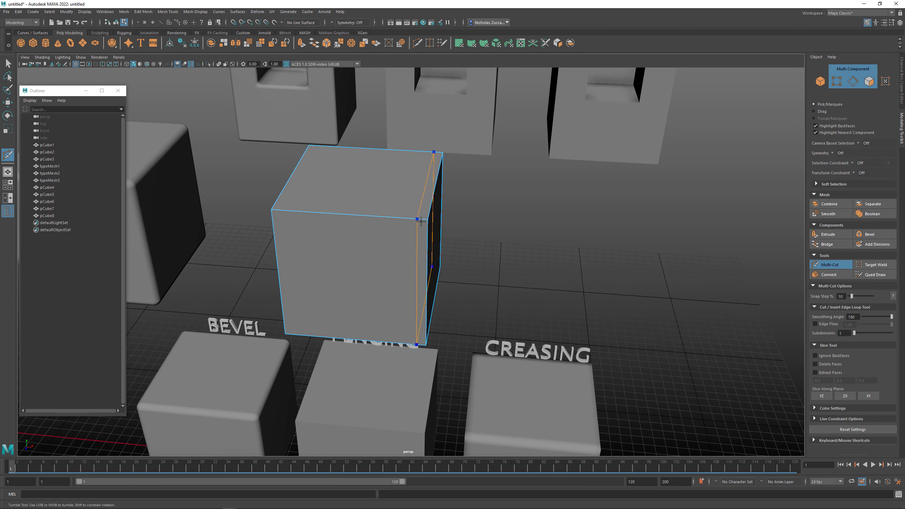
{"action": "left_click", "coordinate": [419, 218], "text": "ctrl"}
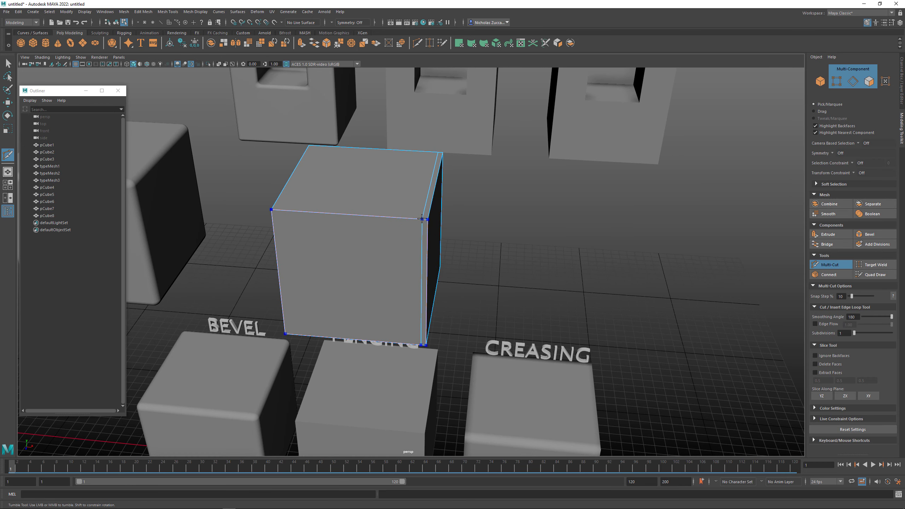
{"action": "left_click_drag", "start_coordinate": [488, 224], "coordinate": [471, 245], "text": "alt"}
{"action": "scroll", "coordinate": [396, 210], "scroll_direction": "up", "scroll_amount": 4}
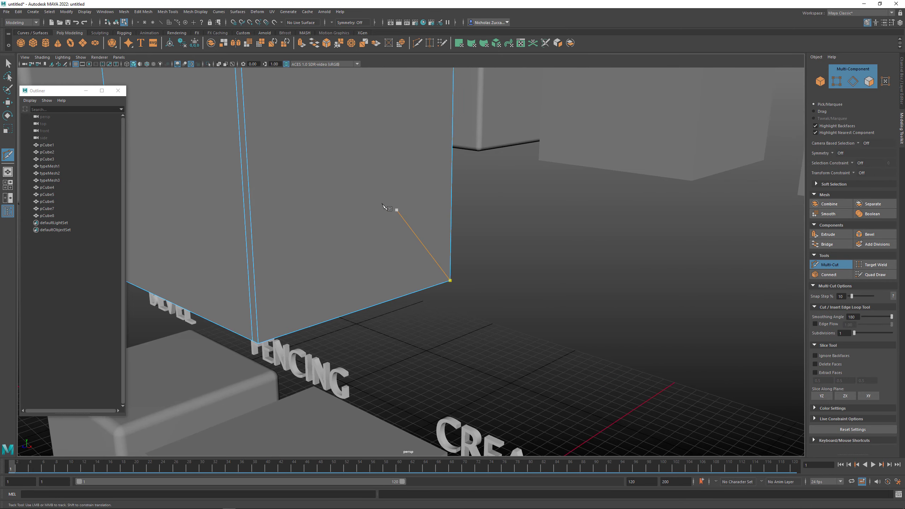
{"action": "left_click_drag", "start_coordinate": [387, 206], "coordinate": [459, 246], "text": "alt"}
{"action": "scroll", "coordinate": [408, 228], "scroll_direction": "down", "scroll_amount": 2}
{"action": "key", "text": "3"}
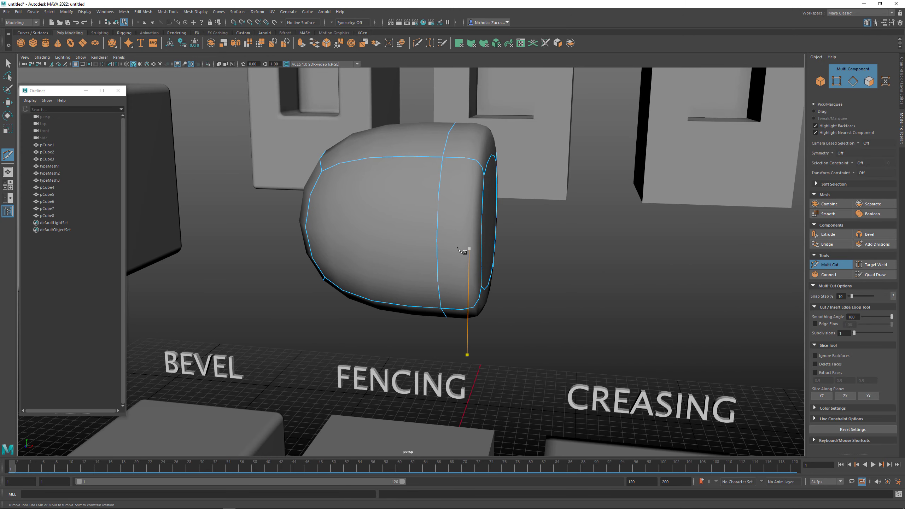
{"action": "key", "text": "1"}
Insert a horizontal edge loop just below the cube's top face and check the shape in smooth mesh display
{"action": "left_click_drag", "start_coordinate": [498, 185], "coordinate": [464, 213], "text": "alt"}
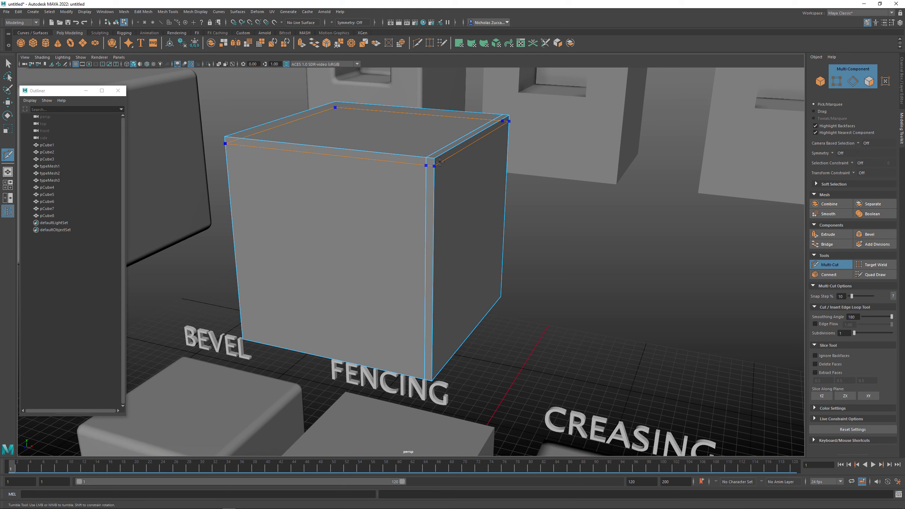
{"action": "left_click_drag", "start_coordinate": [476, 194], "coordinate": [473, 192], "text": "alt"}
{"action": "key", "text": "3"}
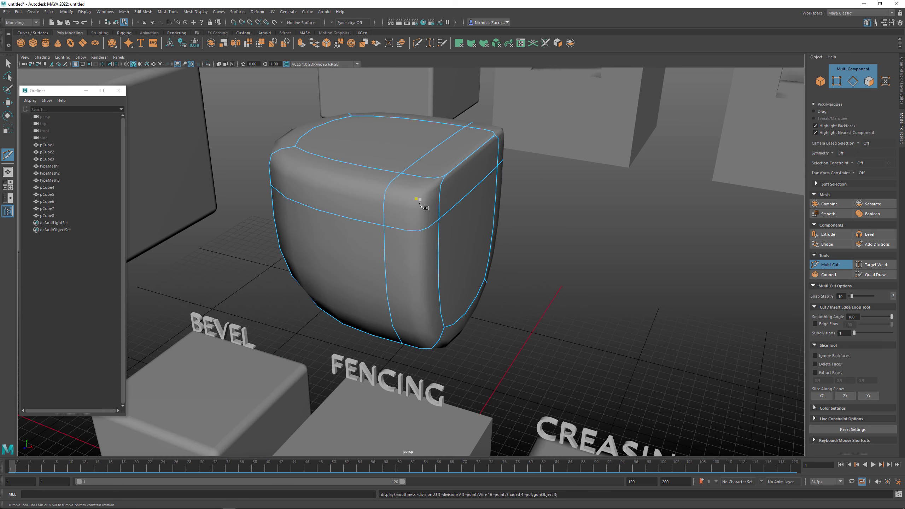
{"action": "left_click_drag", "start_coordinate": [420, 203], "coordinate": [445, 162], "text": "alt"}
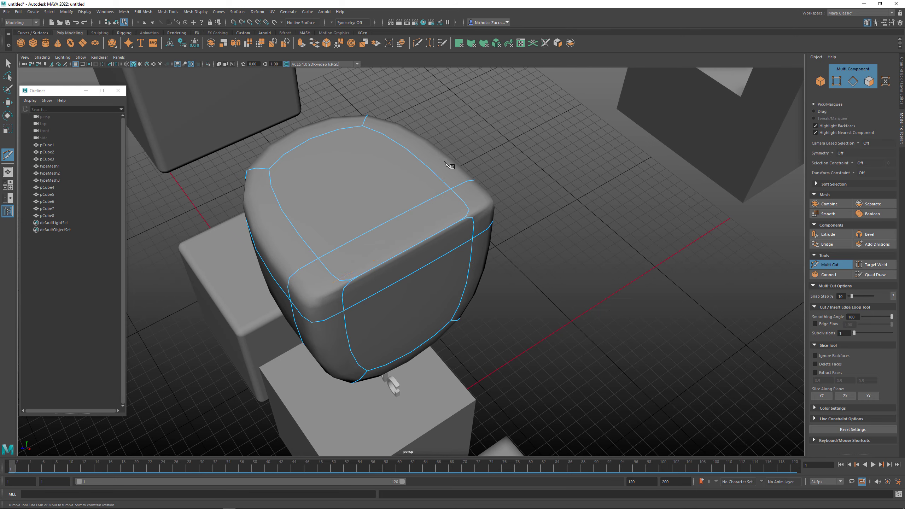
{"action": "key", "text": "1"}
Insert vertical edge loops close to the cube's front face and back face
{"action": "left_click_drag", "start_coordinate": [384, 250], "coordinate": [402, 240], "text": "alt"}
{"action": "left_click", "coordinate": [362, 202]}
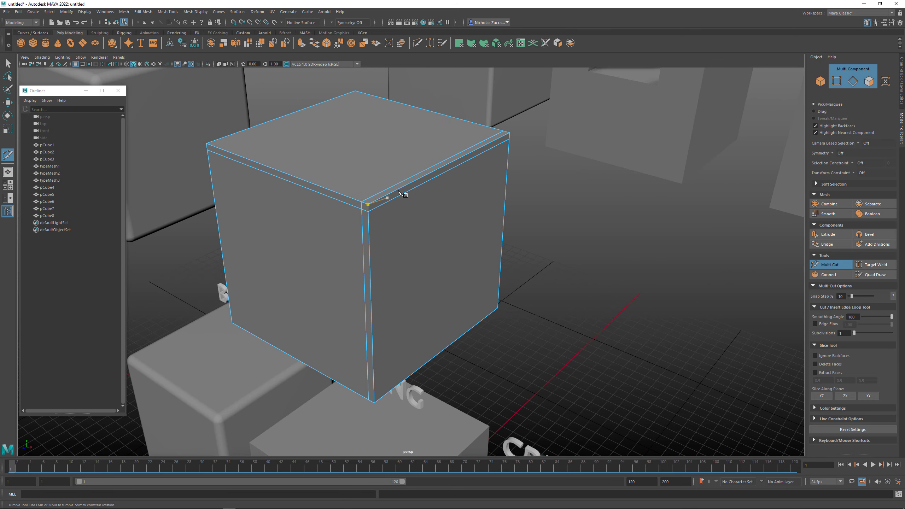
{"action": "left_click_drag", "start_coordinate": [381, 195], "coordinate": [397, 196], "text": "alt"}
{"action": "left_click", "coordinate": [355, 227], "text": "ctrl"}
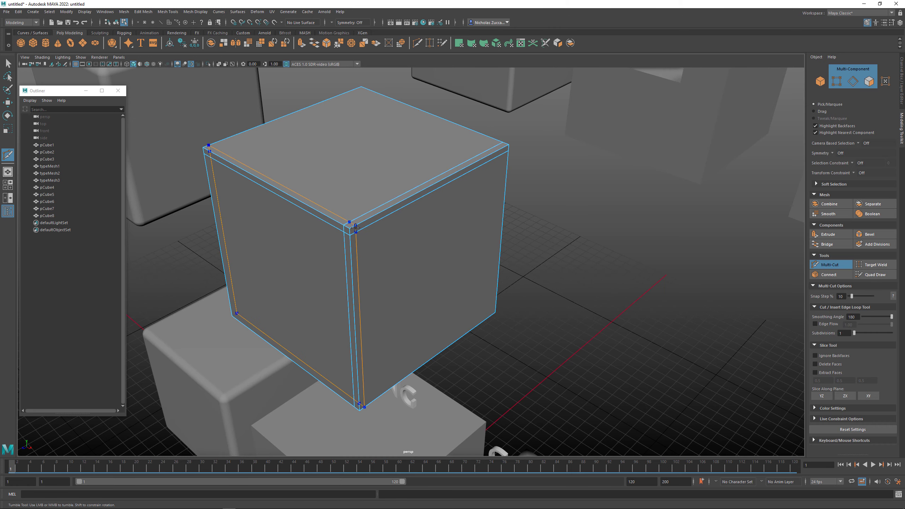
{"action": "left_click", "coordinate": [495, 158]}
Examine the cube's fenced corners in smooth mesh display, and return it to the unsmoothed display
{"action": "left_click_drag", "start_coordinate": [444, 222], "coordinate": [444, 227], "text": "alt"}
{"action": "key", "text": "3"}
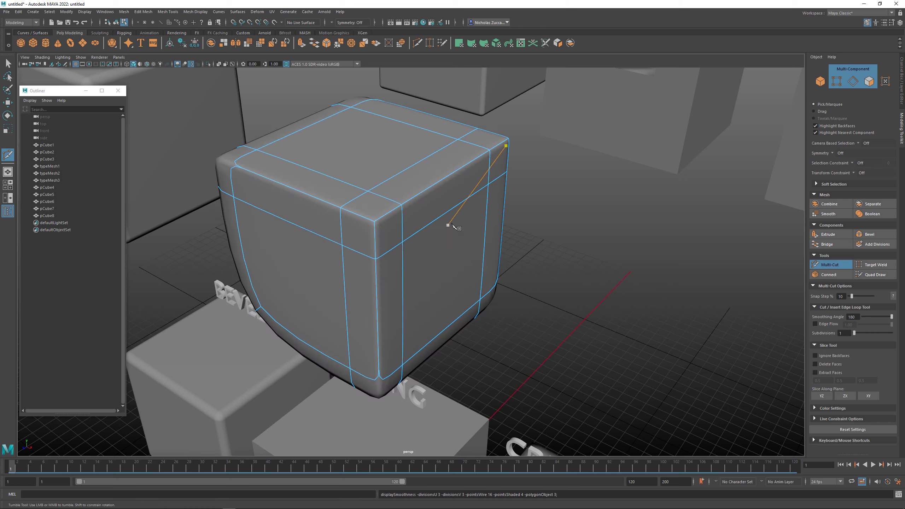
{"action": "left_click_drag", "start_coordinate": [392, 203], "coordinate": [413, 205], "text": "alt"}
{"action": "key", "text": "1"}
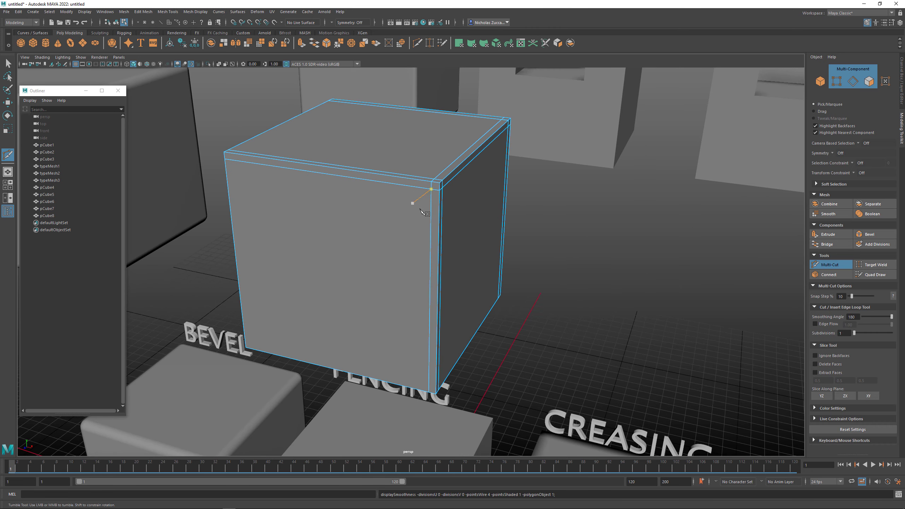
{"action": "mouse_move", "coordinate": [448, 241]}
{"action": "left_mouse_down", "text": "alt"}
{"action": "mouse_move", "coordinate": [428, 239]}
{"action": "mouse_move", "coordinate": [454, 220]}
{"action": "mouse_move", "coordinate": [453, 246]}
{"action": "left_mouse_up", "text": "alt"}
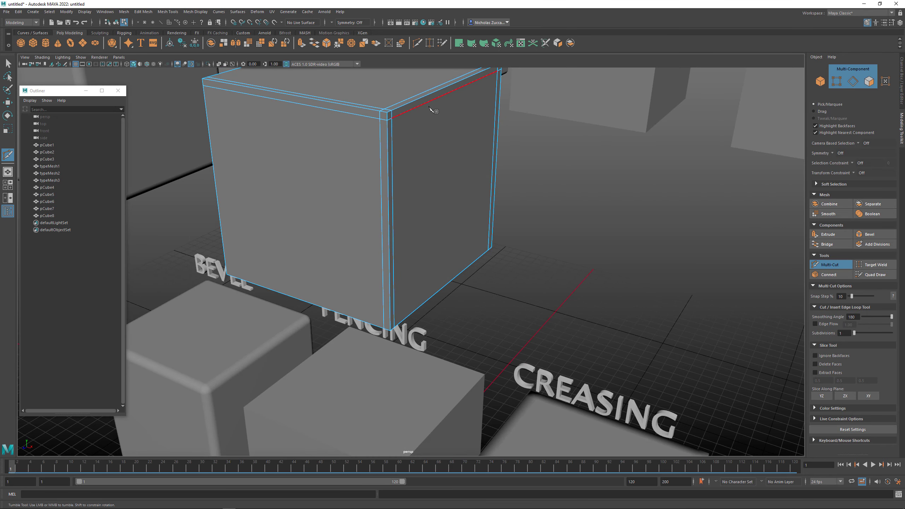
{"action": "left_click_drag", "start_coordinate": [421, 102], "coordinate": [458, 157], "text": "alt"}
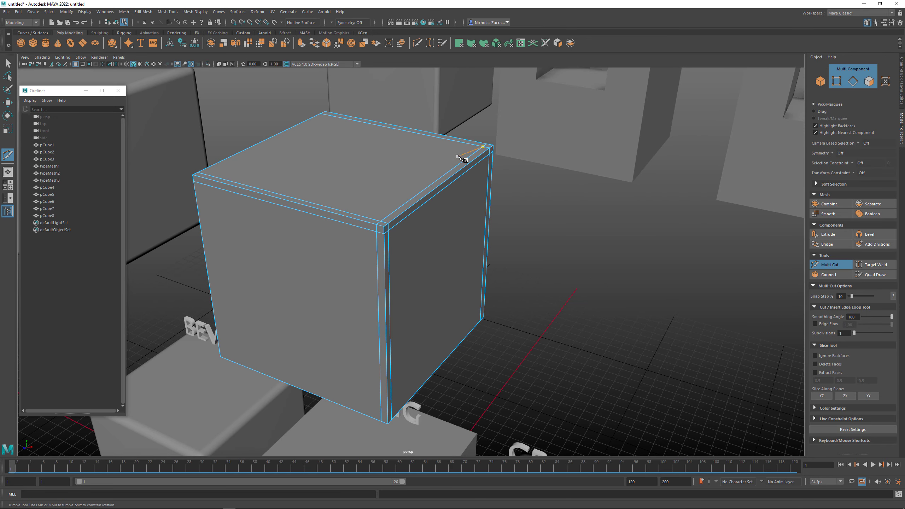
Examine the support edge loops around the upper FENCING cube from above and below, and preview it smoothed
{"action": "left_click_drag", "start_coordinate": [411, 212], "coordinate": [427, 201], "text": "alt"}
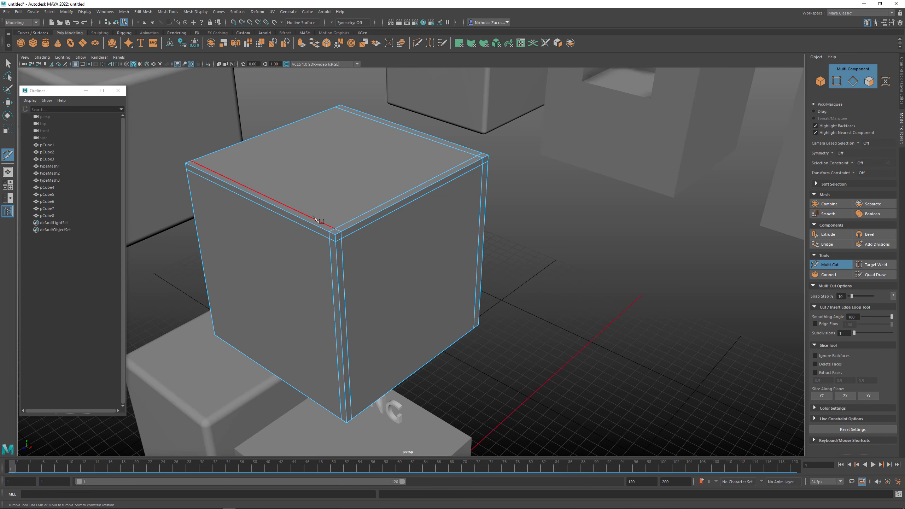
{"action": "left_click_drag", "start_coordinate": [317, 208], "coordinate": [295, 215], "text": "alt"}
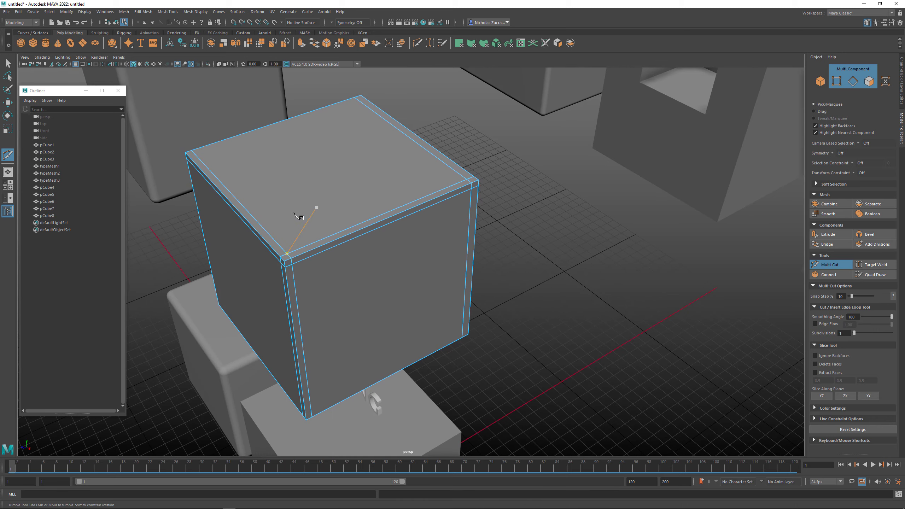
{"action": "left_click_drag", "start_coordinate": [459, 153], "coordinate": [382, 277], "text": "alt"}
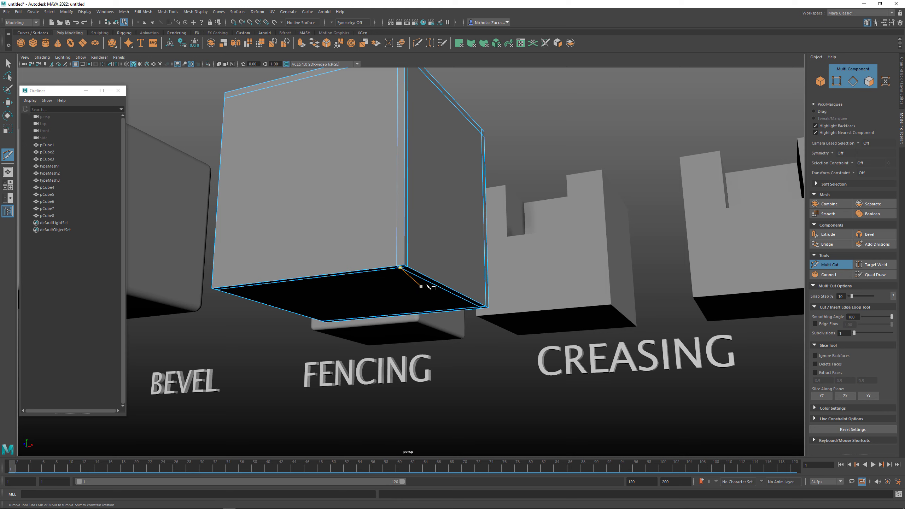
{"action": "left_click_drag", "start_coordinate": [427, 285], "coordinate": [355, 295], "text": "alt"}
{"action": "key", "text": "3"}
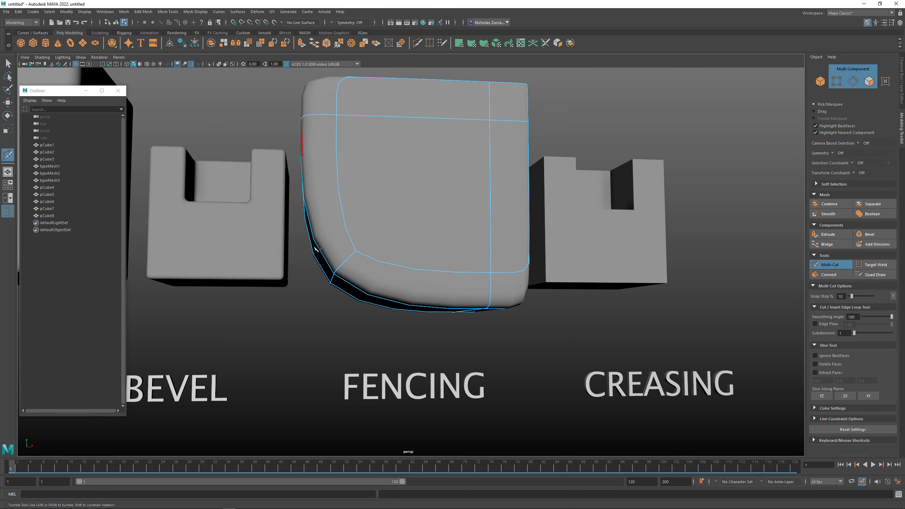
Return the cube to unsmoothed display and insert support edge loops along its remaining unfenced edges with Multi-Cut
{"action": "left_click_drag", "start_coordinate": [411, 306], "coordinate": [442, 290], "text": "alt"}
{"action": "key", "text": "1"}
{"action": "left_click_drag", "start_coordinate": [372, 288], "coordinate": [432, 289], "text": "alt"}
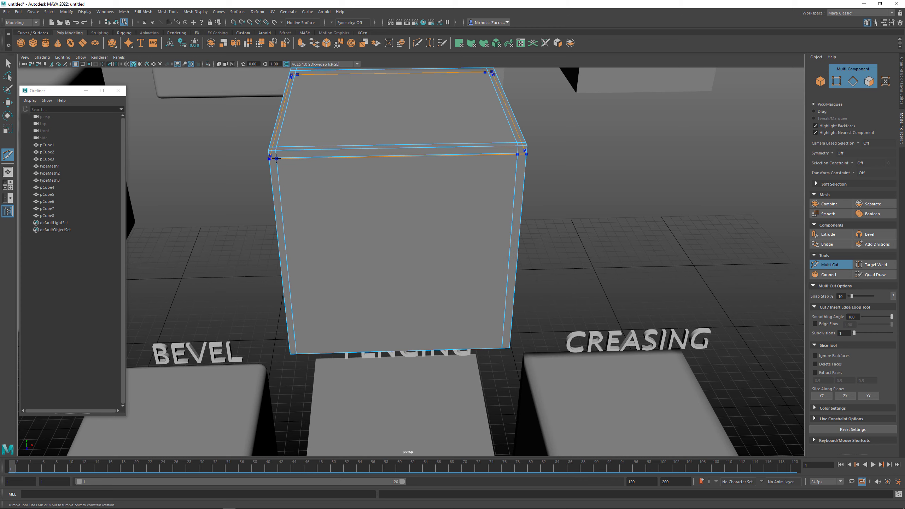
{"action": "left_click_drag", "start_coordinate": [276, 158], "coordinate": [315, 186], "text": "alt"}
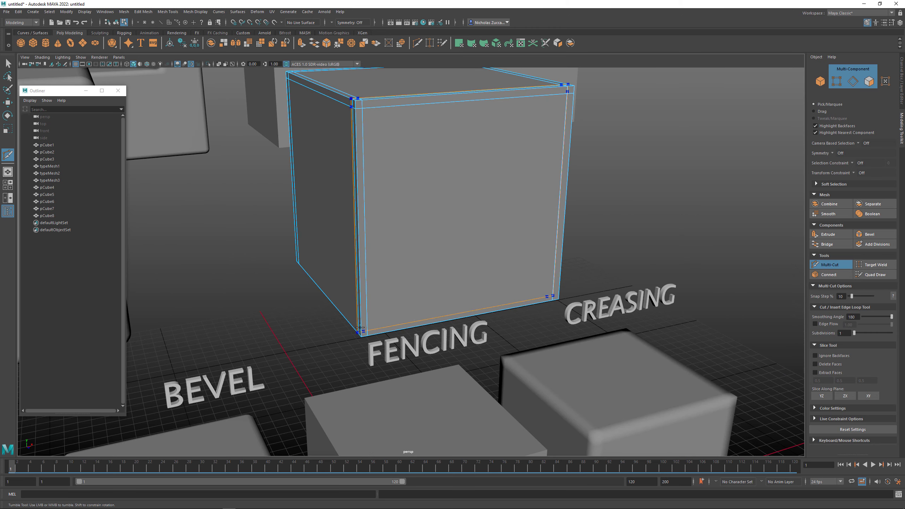
{"action": "left_click_drag", "start_coordinate": [359, 332], "coordinate": [388, 296], "text": "alt"}
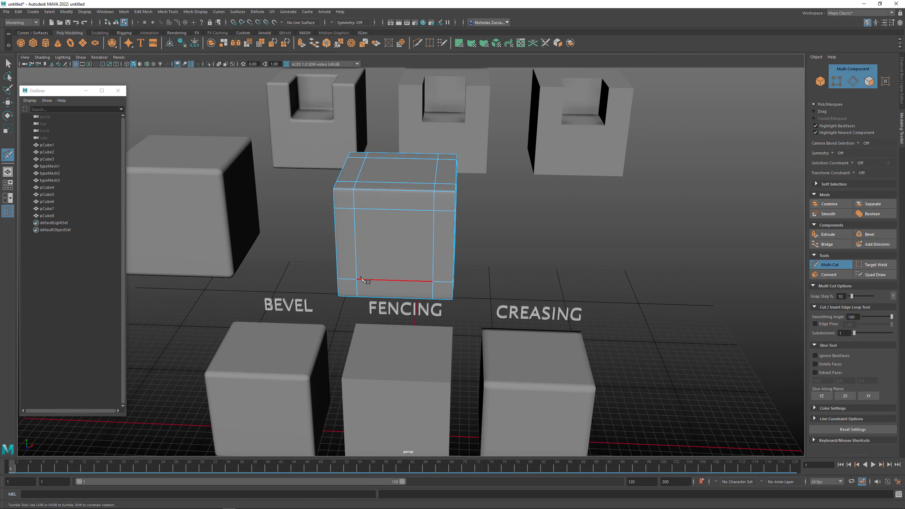
Select the unfenced middle cube with the square notch and activate the Multi-Cut tool on it
{"action": "left_click_drag", "start_coordinate": [226, 145], "coordinate": [398, 222], "text": "alt"}
{"action": "left_click", "coordinate": [8, 64]}
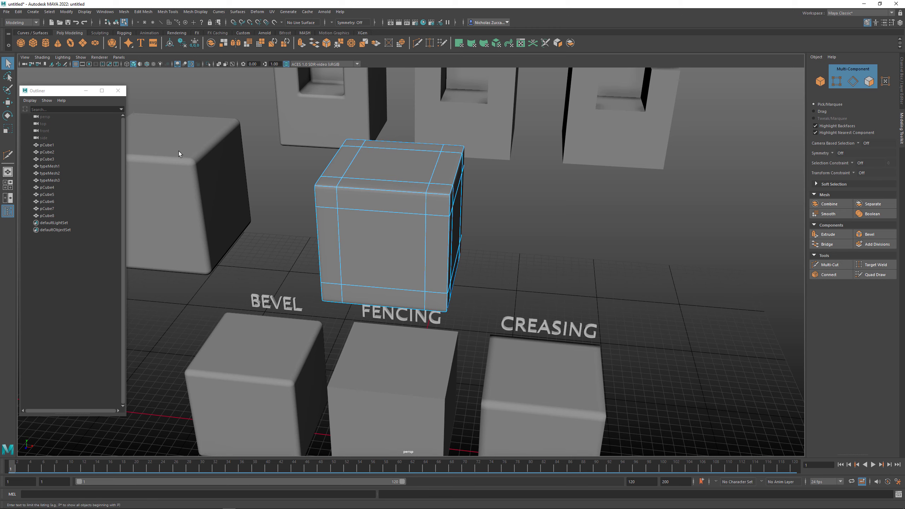
{"action": "middle_click_drag", "start_coordinate": [357, 198], "coordinate": [335, 285], "text": "alt"}
{"action": "right_click_drag", "start_coordinate": [400, 246], "coordinate": [442, 266], "text": "alt"}
{"action": "middle_click_drag", "start_coordinate": [441, 266], "coordinate": [421, 363], "text": "alt"}
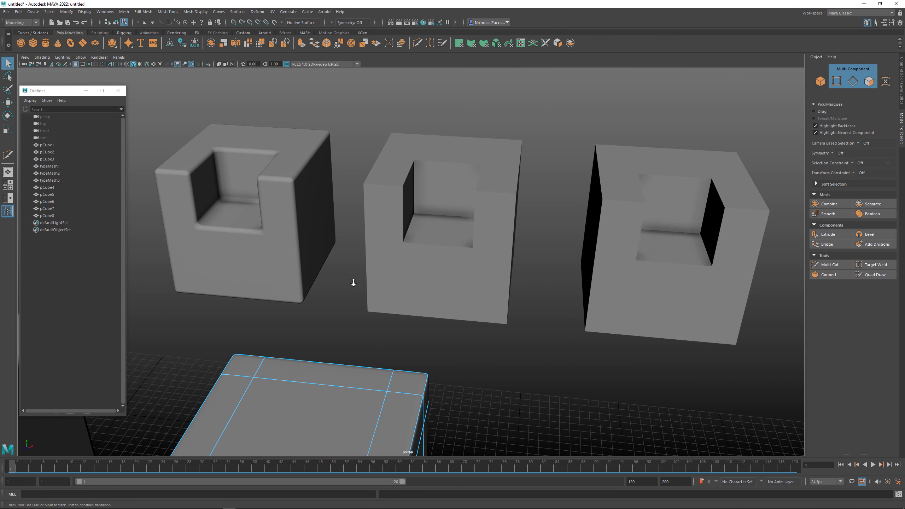
{"action": "right_click_drag", "start_coordinate": [353, 281], "coordinate": [410, 299], "text": "alt"}
{"action": "left_click", "coordinate": [410, 294]}
{"action": "left_click_drag", "start_coordinate": [393, 280], "coordinate": [440, 294], "text": "alt"}
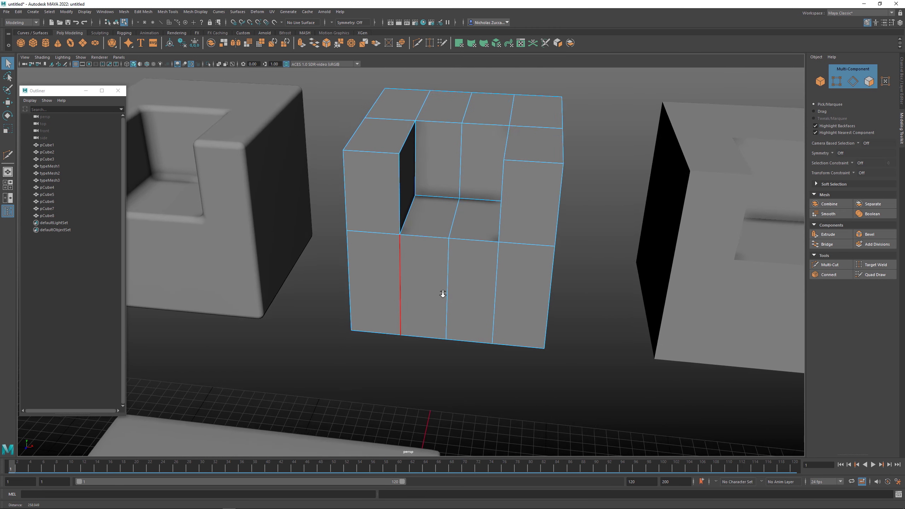
{"action": "left_click", "coordinate": [7, 154]}
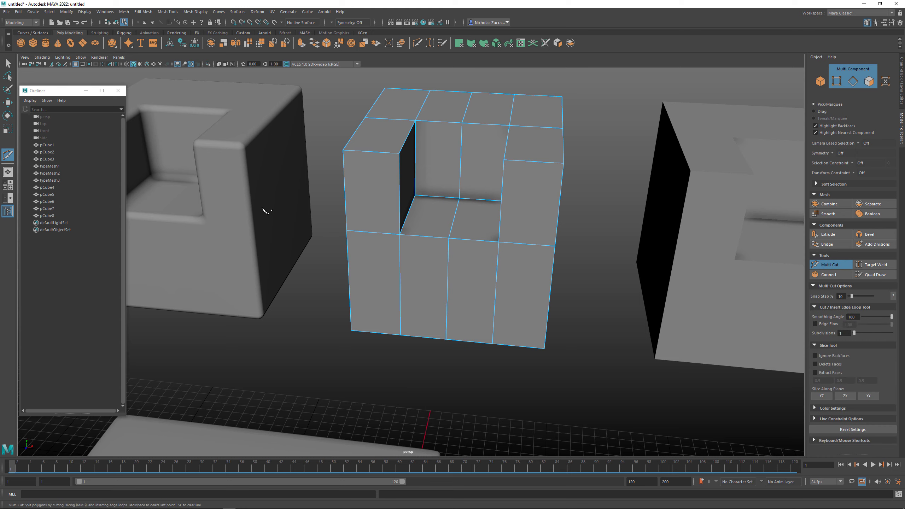
Insert support edge loops just behind the notch's back edge and just below the cube's top rim
{"action": "mouse_move", "coordinate": [342, 214]}
{"action": "left_mouse_down", "text": "alt"}
{"action": "mouse_move", "coordinate": [365, 228]}
{"action": "mouse_move", "coordinate": [363, 196]}
{"action": "mouse_move", "coordinate": [344, 196]}
{"action": "left_mouse_up", "text": "alt"}
{"action": "right_click_drag", "start_coordinate": [344, 196], "coordinate": [338, 206], "text": "alt"}
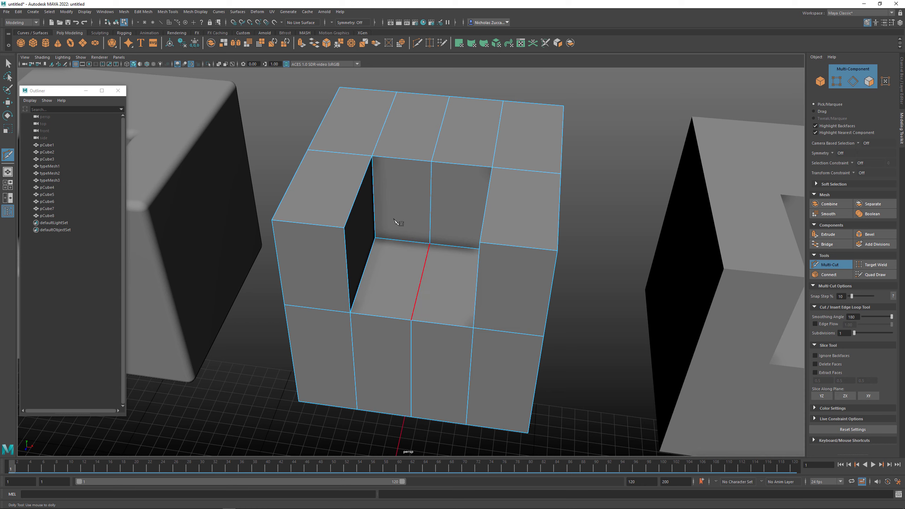
{"action": "middle_click_drag", "start_coordinate": [379, 144], "coordinate": [375, 154], "text": "alt"}
{"action": "left_click_drag", "start_coordinate": [375, 153], "coordinate": [379, 161], "text": "alt"}
{"action": "middle_click_drag", "start_coordinate": [363, 142], "coordinate": [353, 186], "text": "alt"}
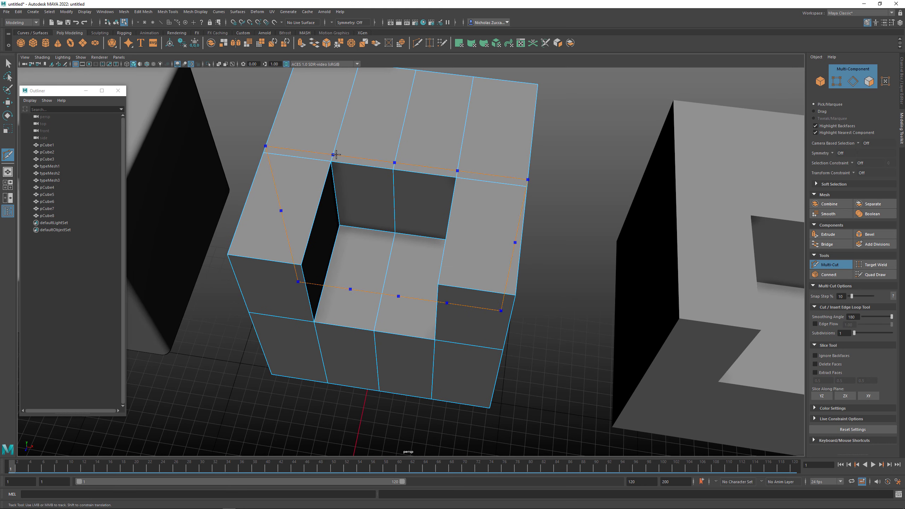
{"action": "left_click", "coordinate": [336, 155], "text": "ctrl"}
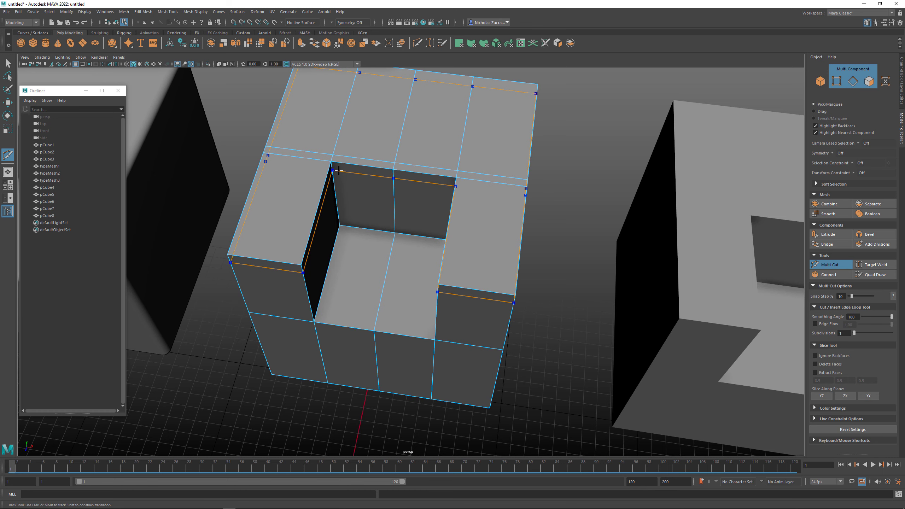
{"action": "left_click", "coordinate": [338, 169], "text": "ctrl"}
{"action": "left_click", "coordinate": [362, 181]}
{"action": "left_click_drag", "start_coordinate": [362, 181], "coordinate": [361, 181], "text": "alt"}
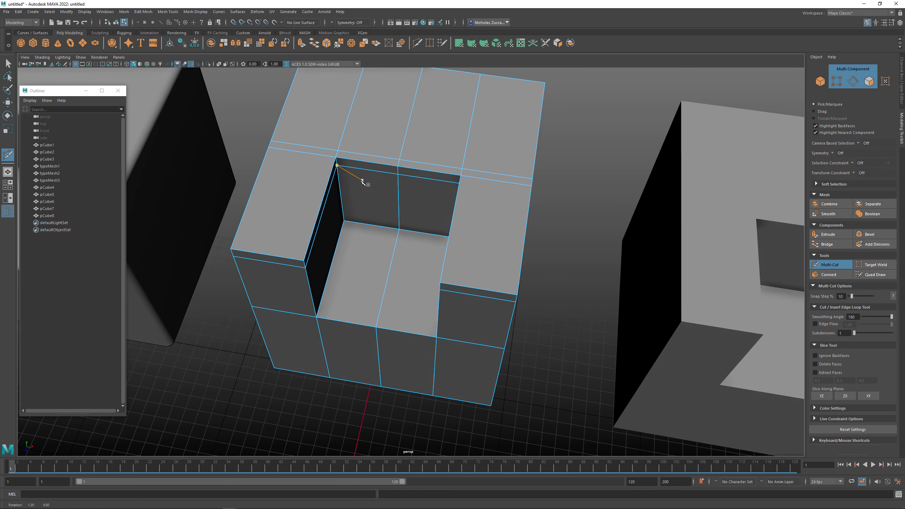
Insert support edge loops on the cube's top just outside the left and right walls of the notch
{"action": "left_click", "coordinate": [328, 157], "text": "ctrl"}
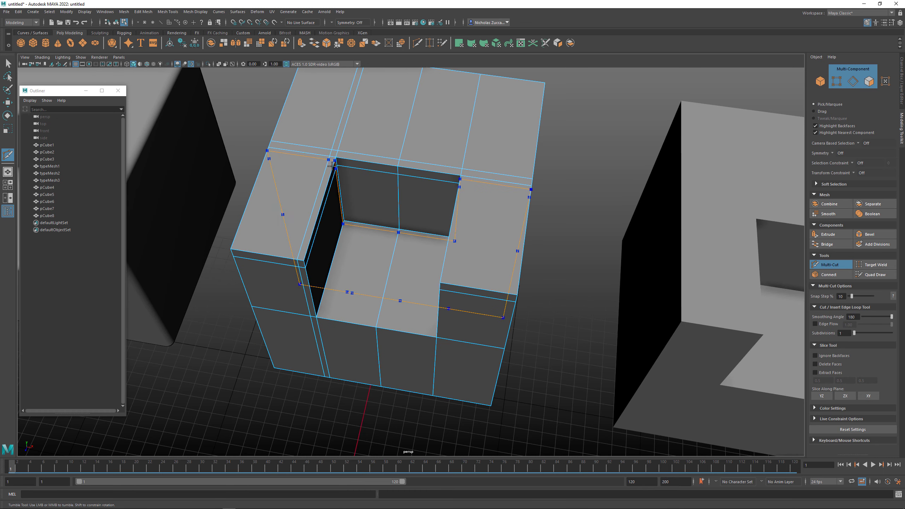
{"action": "left_click", "coordinate": [467, 174], "text": "ctrl"}
{"action": "left_click_drag", "start_coordinate": [452, 252], "coordinate": [401, 263], "text": "alt"}
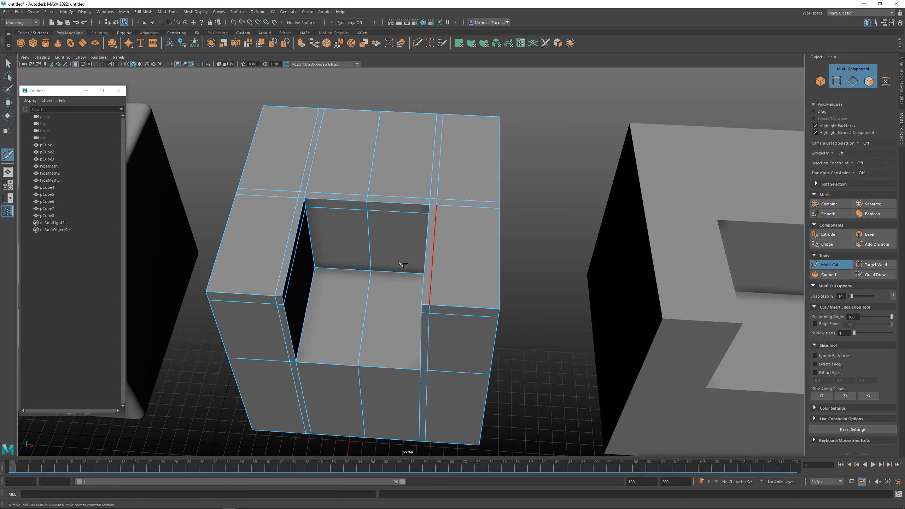
Insert support edge loops inside the notch along its left wall, and just above and below its floor level
{"action": "left_click_drag", "start_coordinate": [366, 238], "coordinate": [331, 307], "text": "alt"}
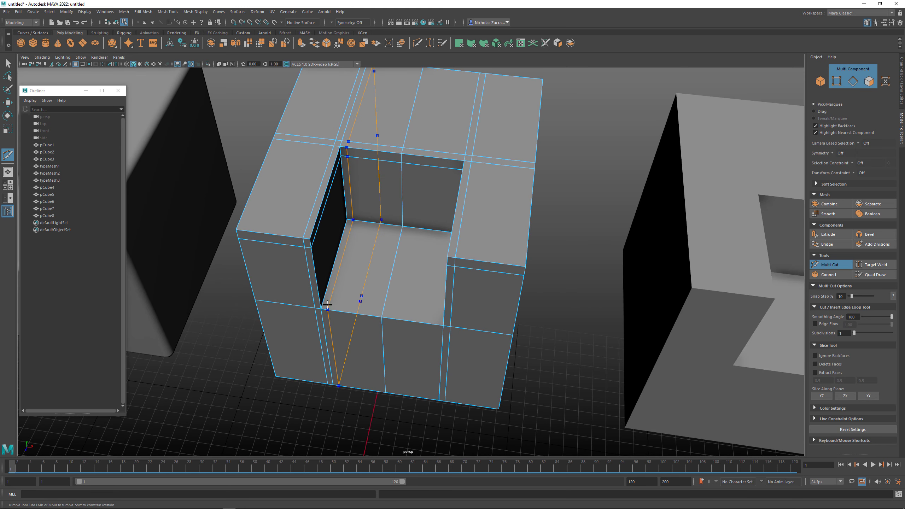
{"action": "left_click", "coordinate": [354, 215], "text": "ctrl"}
{"action": "left_click_drag", "start_coordinate": [386, 238], "coordinate": [380, 223], "text": "alt"}
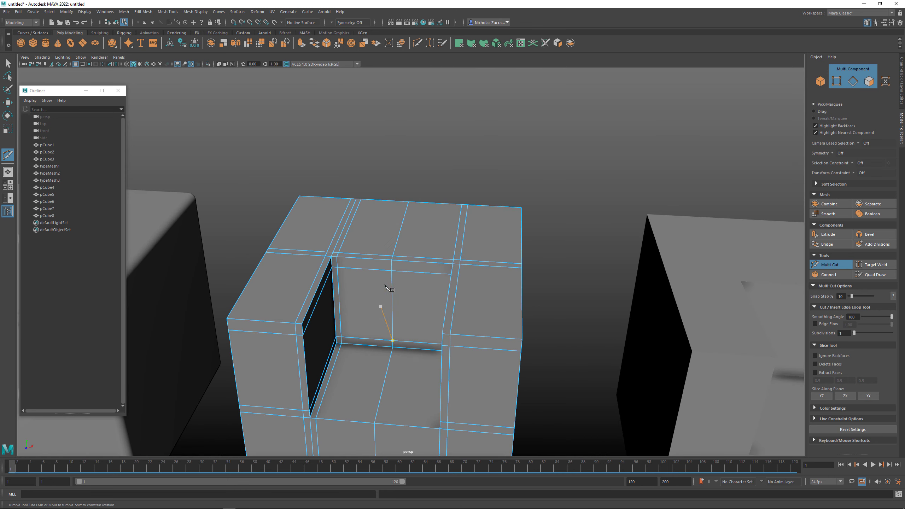
{"action": "left_click_drag", "start_coordinate": [390, 289], "coordinate": [359, 317], "text": "alt"}
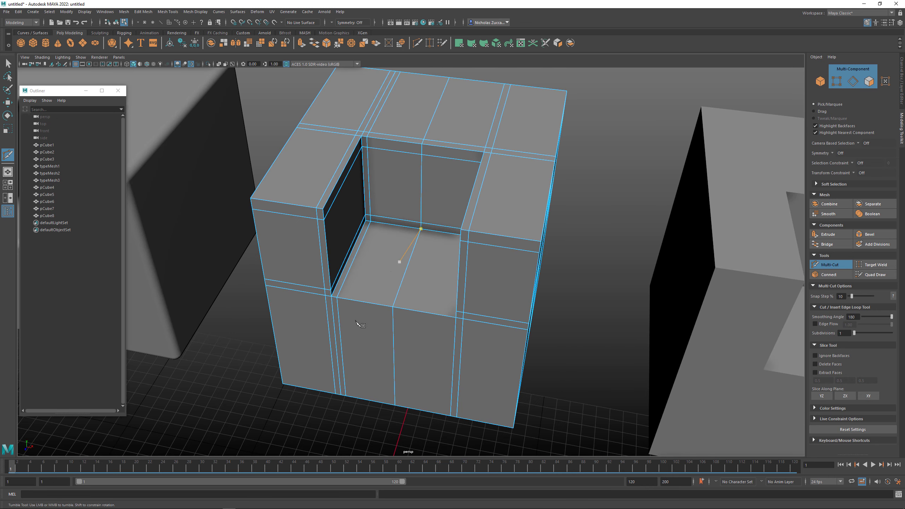
{"action": "left_click", "coordinate": [345, 292], "text": "ctrl"}
{"action": "left_click_drag", "start_coordinate": [445, 273], "coordinate": [432, 266], "text": "alt"}
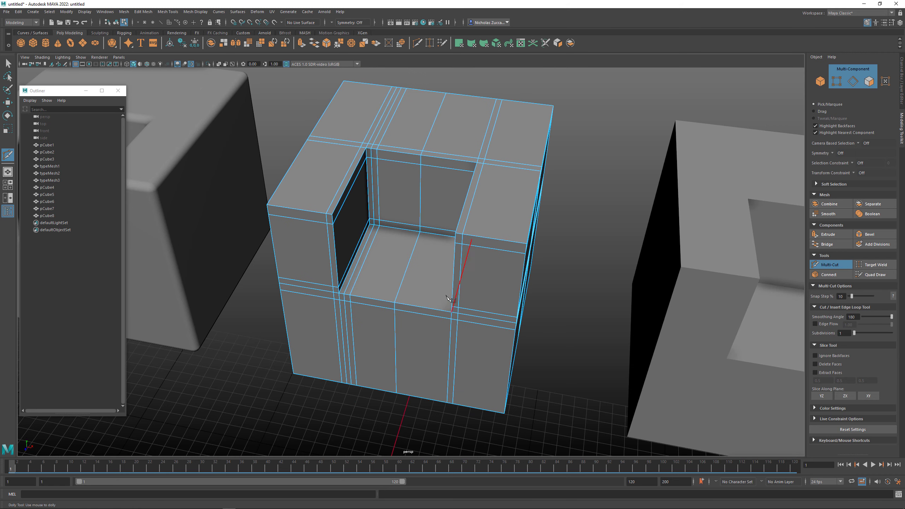
Insert support edge loops just above the notched cube's bottom edges and along its outer back edges
{"action": "middle_click_drag", "start_coordinate": [432, 266], "coordinate": [420, 223], "text": "alt"}
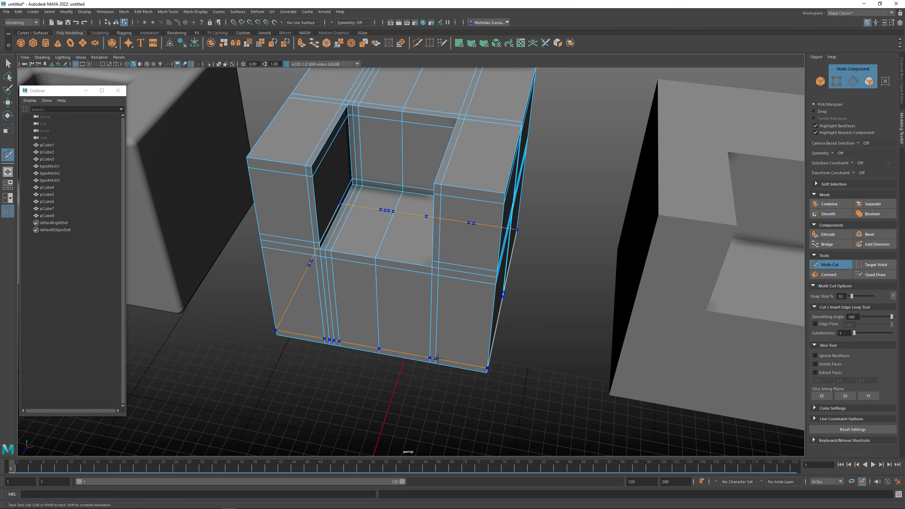
{"action": "left_click_drag", "start_coordinate": [493, 310], "coordinate": [436, 296], "text": "alt"}
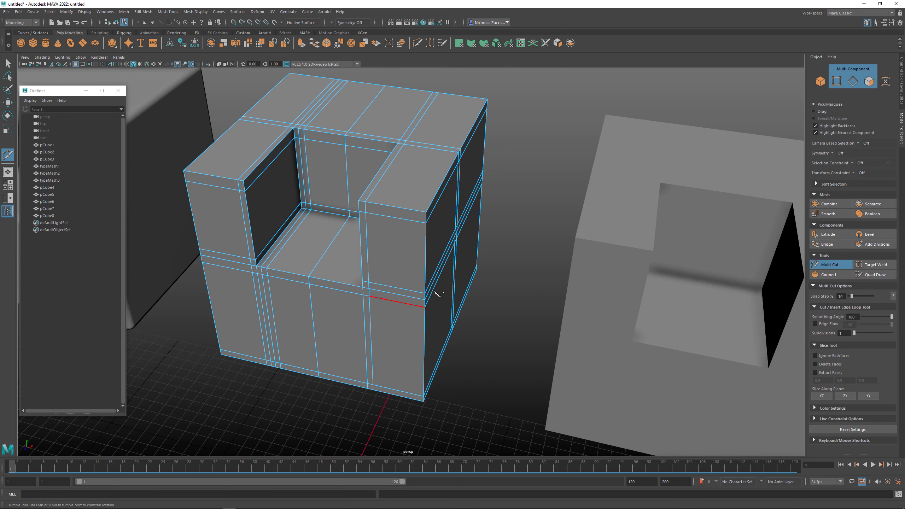
{"action": "middle_click_drag", "start_coordinate": [436, 295], "coordinate": [415, 346], "text": "alt"}
{"action": "left_click_drag", "start_coordinate": [439, 286], "coordinate": [481, 250], "text": "alt"}
{"action": "middle_click_drag", "start_coordinate": [482, 250], "coordinate": [484, 215], "text": "alt"}
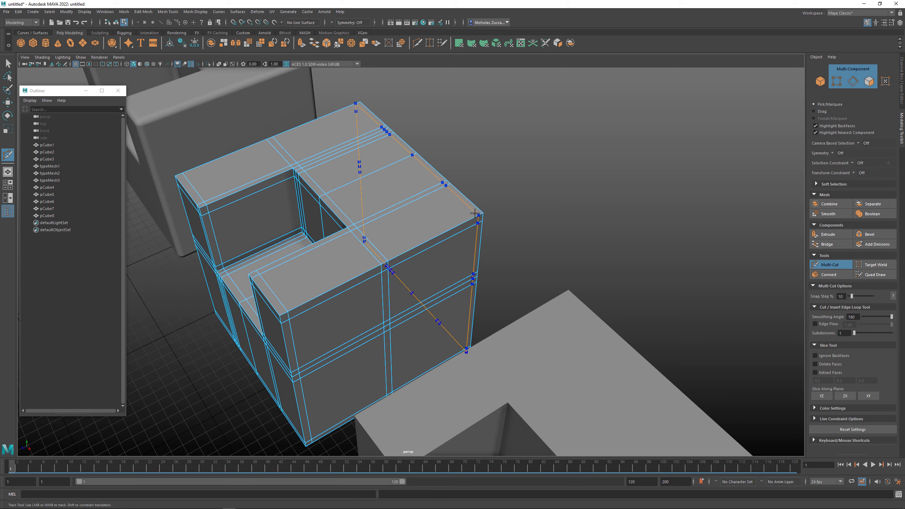
{"action": "left_click_drag", "start_coordinate": [366, 219], "coordinate": [357, 211], "text": "alt"}
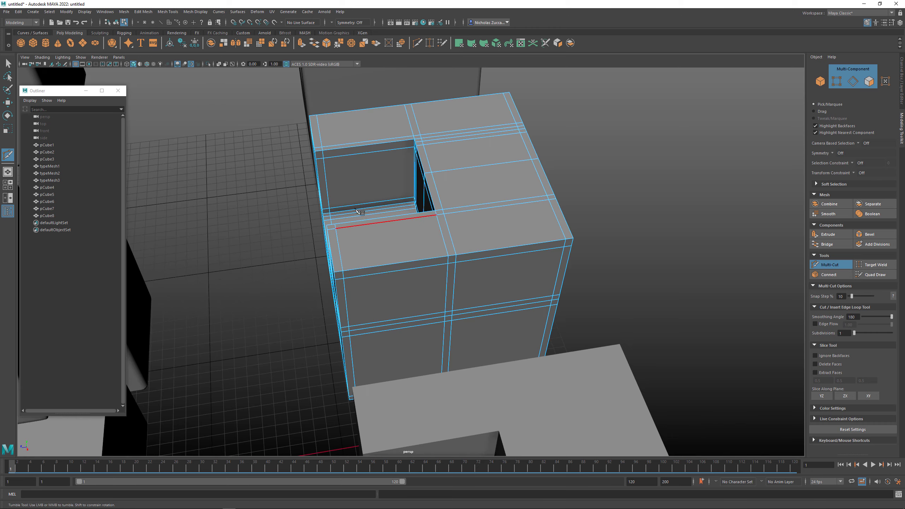
{"action": "left_click_drag", "start_coordinate": [459, 250], "coordinate": [491, 248], "text": "alt"}
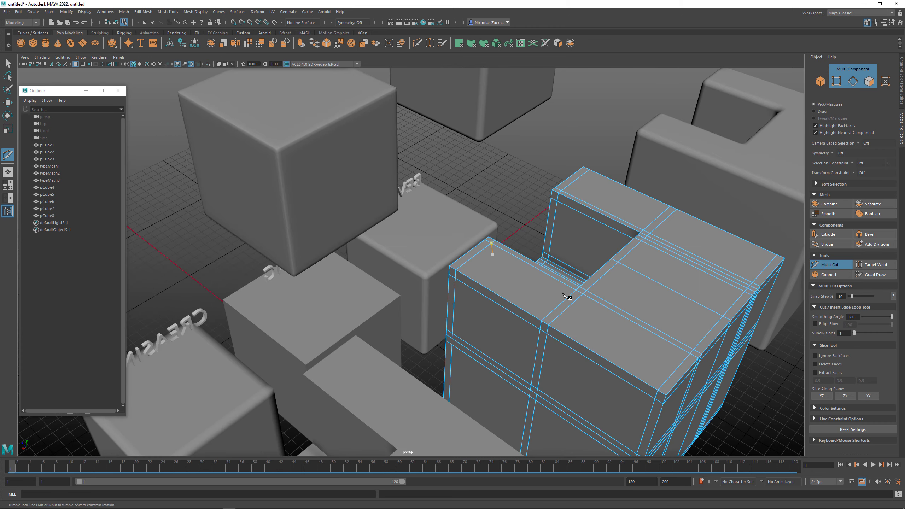
Insert support edge loops along the notched cube's remaining outer edges, including its outer left side
{"action": "middle_click_drag", "start_coordinate": [491, 248], "coordinate": [320, 210], "text": "alt"}
{"action": "left_click_drag", "start_coordinate": [324, 213], "coordinate": [450, 290], "text": "alt"}
{"action": "left_click_drag", "start_coordinate": [272, 257], "coordinate": [374, 278], "text": "alt"}
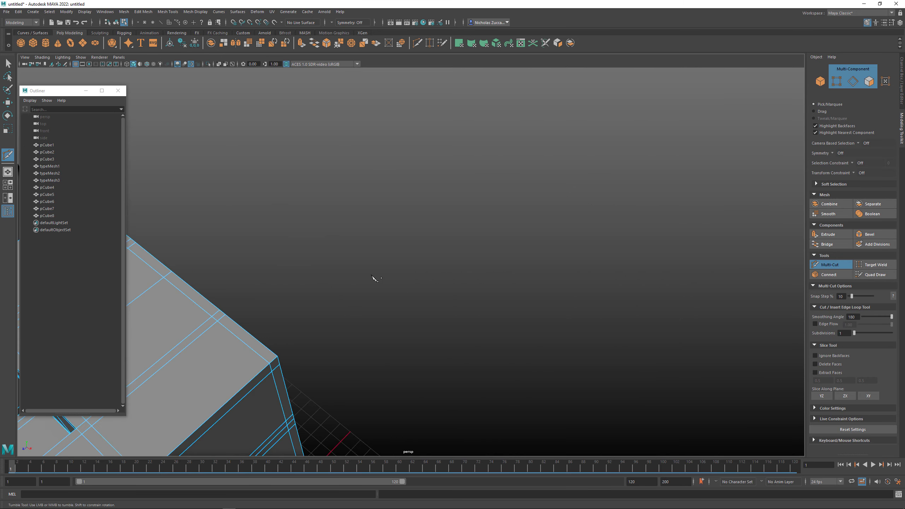
{"action": "right_click_drag", "start_coordinate": [373, 279], "coordinate": [286, 275], "text": "alt"}
{"action": "left_click_drag", "start_coordinate": [287, 275], "coordinate": [363, 265], "text": "alt"}
{"action": "middle_click_drag", "start_coordinate": [363, 265], "coordinate": [364, 263], "text": "alt"}
{"action": "right_click_drag", "start_coordinate": [363, 262], "coordinate": [353, 239], "text": "alt"}
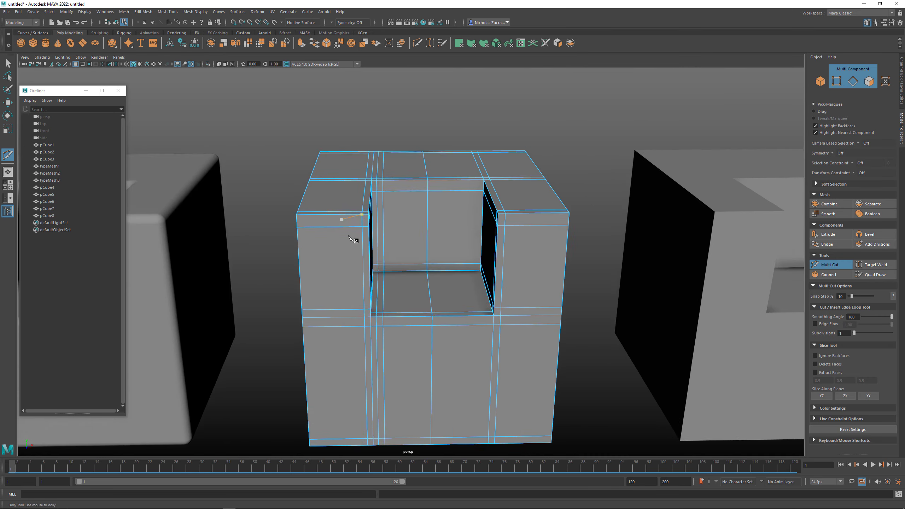
{"action": "left_click_drag", "start_coordinate": [353, 238], "coordinate": [427, 280], "text": "alt"}
{"action": "left_click", "coordinate": [315, 263], "text": "ctrl"}
Insert a support edge loop inside the notch along its right wall and check the cube in smoothed preview
{"action": "key", "text": "3"}
{"action": "left_click", "coordinate": [424, 257]}
{"action": "key", "text": "ctrl+z"}
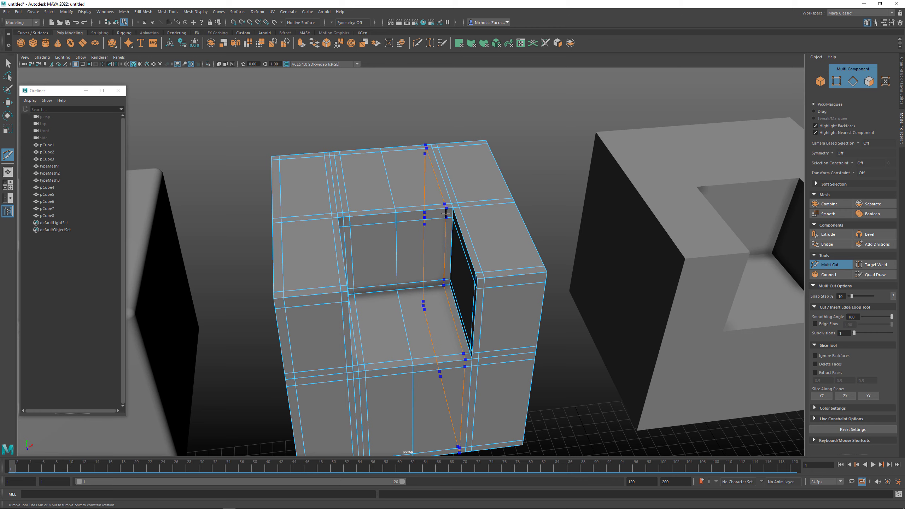
{"action": "left_click_drag", "start_coordinate": [447, 277], "coordinate": [457, 266], "text": "alt"}
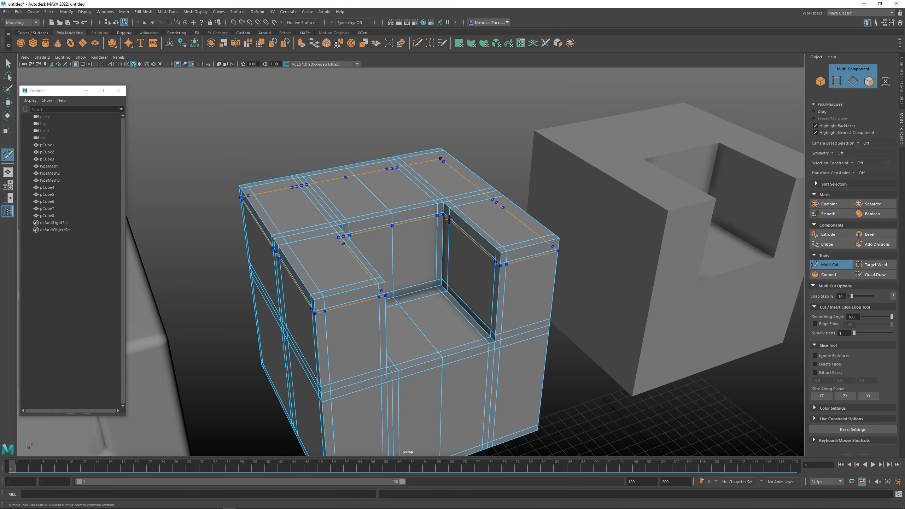
{"action": "key", "text": "3"}
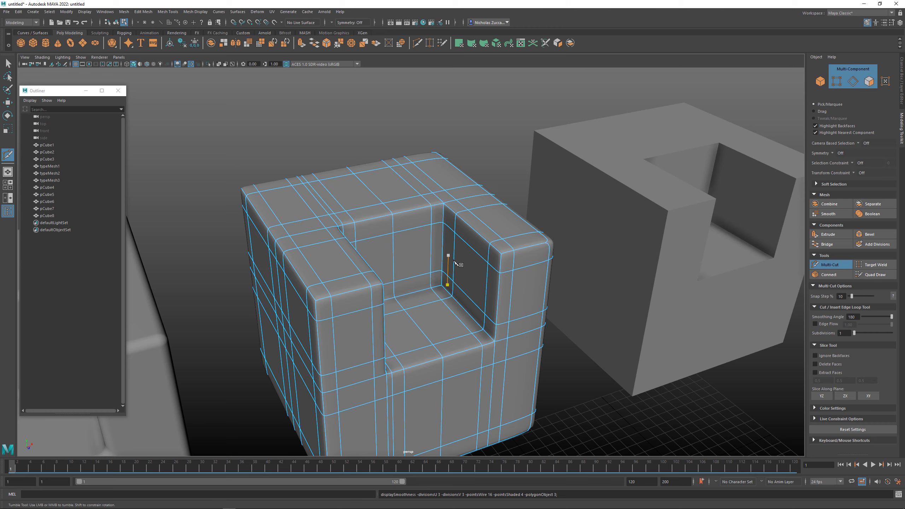
{"action": "left_click_drag", "start_coordinate": [491, 267], "coordinate": [447, 299], "text": "alt"}
{"action": "key", "text": "1"}
Try to insert a horizontal edge loop around the upper half of the notched cube
{"action": "left_click_drag", "start_coordinate": [274, 225], "coordinate": [387, 188], "text": "alt"}
{"action": "left_click", "coordinate": [407, 257]}
{"action": "right_click_drag", "start_coordinate": [277, 224], "coordinate": [269, 248], "text": "alt"}
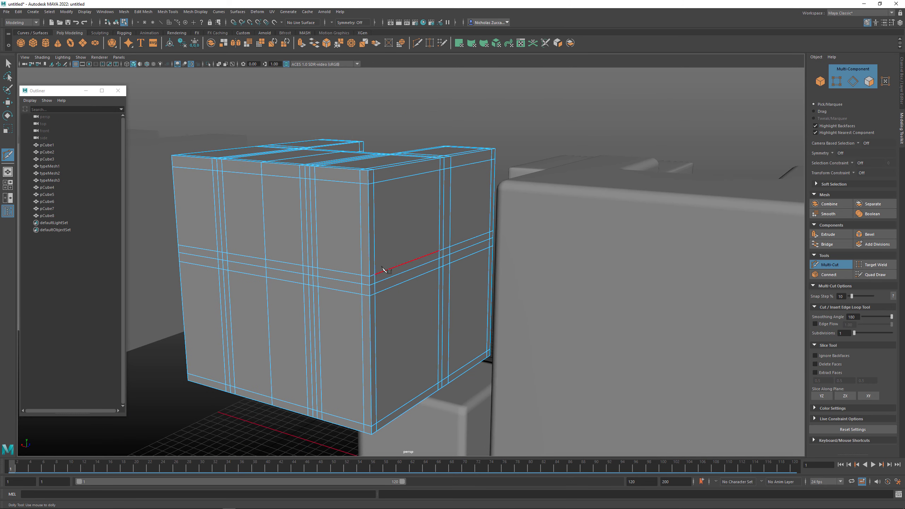
{"action": "left_click_drag", "start_coordinate": [242, 251], "coordinate": [333, 263], "text": "alt"}
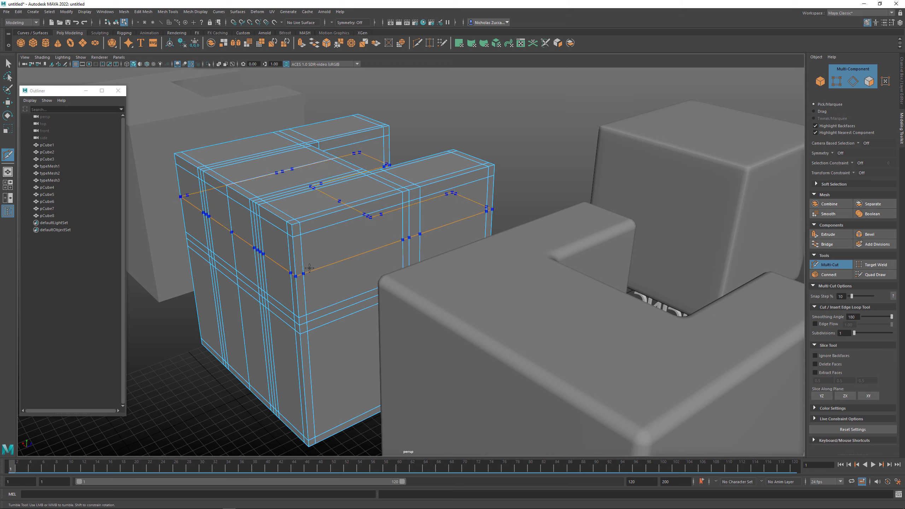
{"action": "left_click_drag", "start_coordinate": [421, 268], "coordinate": [377, 250], "text": "alt"}
{"action": "key", "text": "ctrl+z"}
Insert a horizontal edge loop around the middle of the notched cube's lower half
{"action": "left_click_drag", "start_coordinate": [447, 254], "coordinate": [417, 271], "text": "alt"}
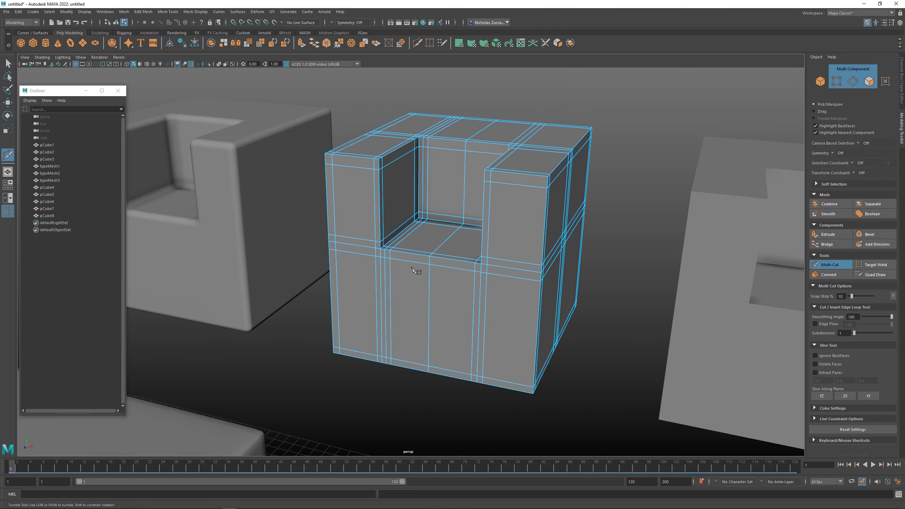
{"action": "right_click_drag", "start_coordinate": [387, 296], "coordinate": [400, 302], "text": "alt"}
{"action": "left_click", "coordinate": [396, 315], "text": "ctrl"}
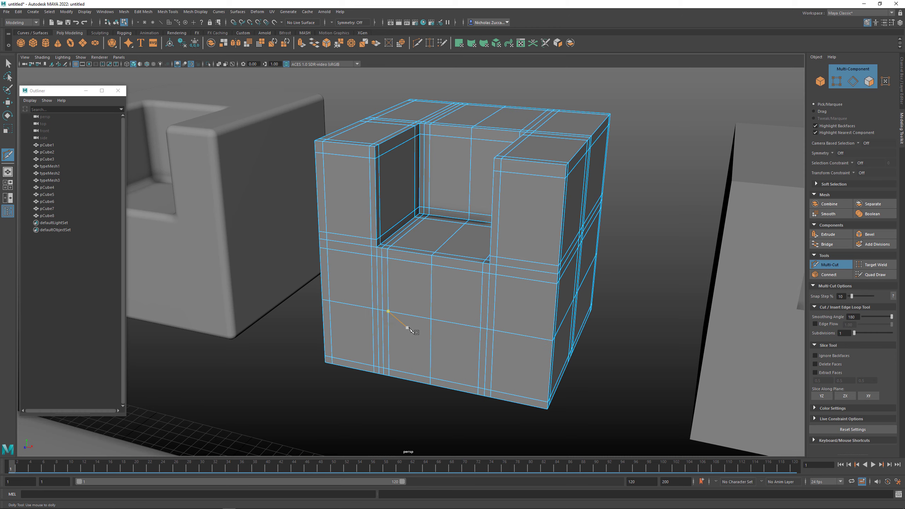
Undo the horizontal edge loop around the notched cube's lower half
{"action": "left_click_drag", "start_coordinate": [408, 328], "coordinate": [425, 307], "text": "alt"}
{"action": "key", "text": "ctrl+z"}
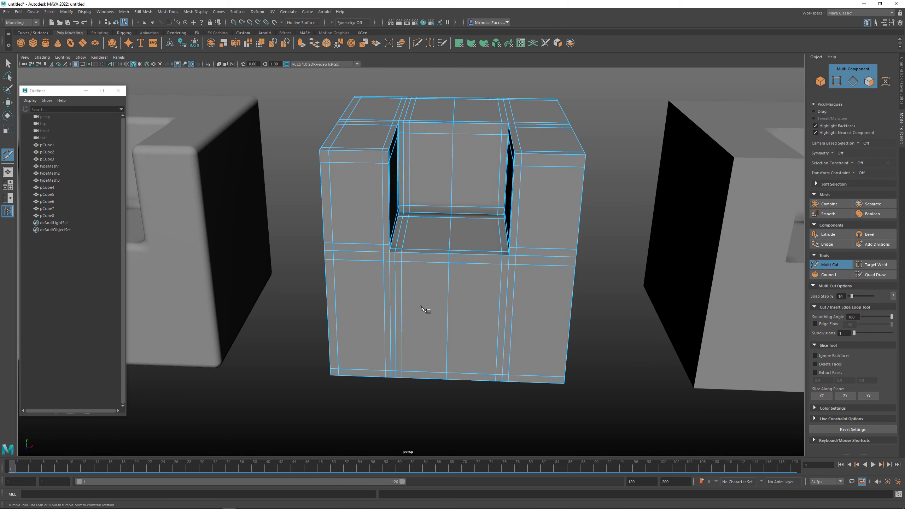
{"action": "right_click_drag", "start_coordinate": [424, 307], "coordinate": [458, 326], "text": "alt"}
{"action": "left_click", "coordinate": [464, 263]}
{"action": "left_click_drag", "start_coordinate": [440, 302], "coordinate": [429, 304], "text": "alt"}
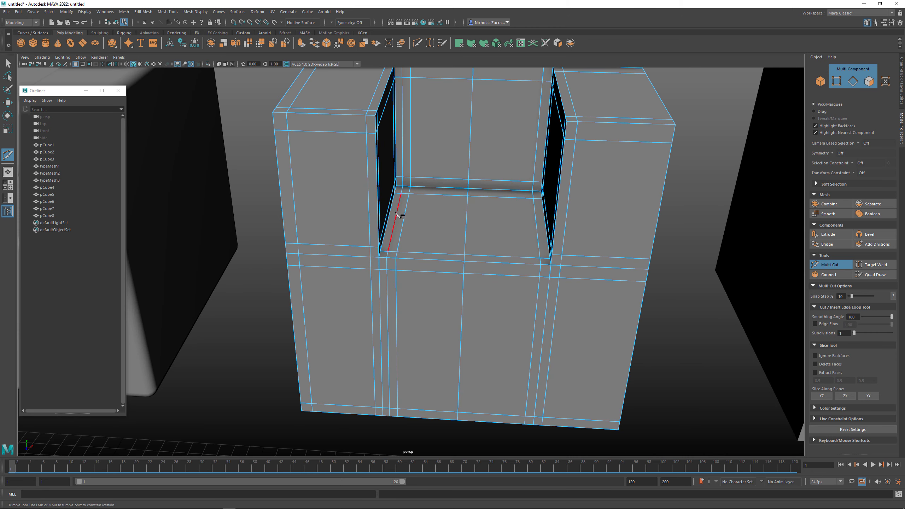
Try to delete the vertical support edge loop on the notch's back wall beside the left wall
{"action": "left_click_drag", "start_coordinate": [395, 212], "coordinate": [406, 286], "text": "alt"}
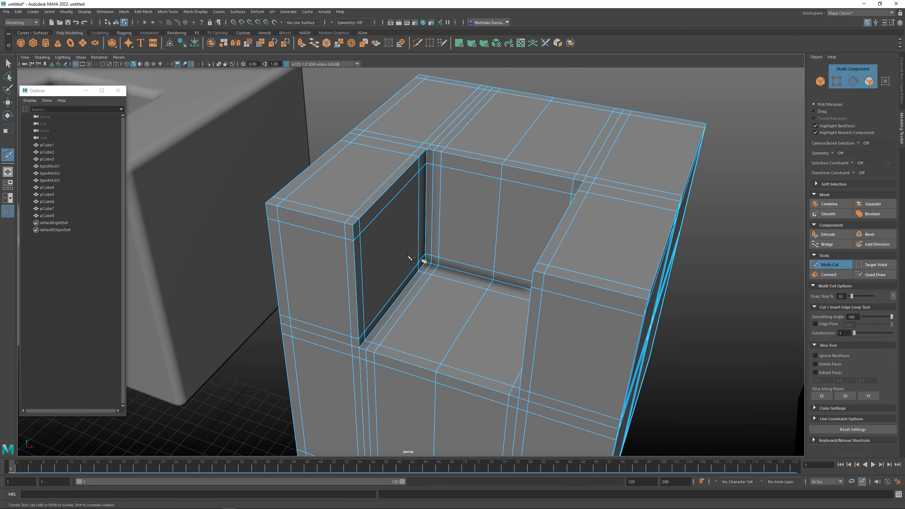
{"action": "middle_click_drag", "start_coordinate": [432, 187], "coordinate": [422, 264], "text": "alt"}
{"action": "right_click_drag", "start_coordinate": [421, 264], "coordinate": [440, 262], "text": "alt"}
{"action": "left_click_drag", "start_coordinate": [437, 227], "coordinate": [428, 262], "text": "alt"}
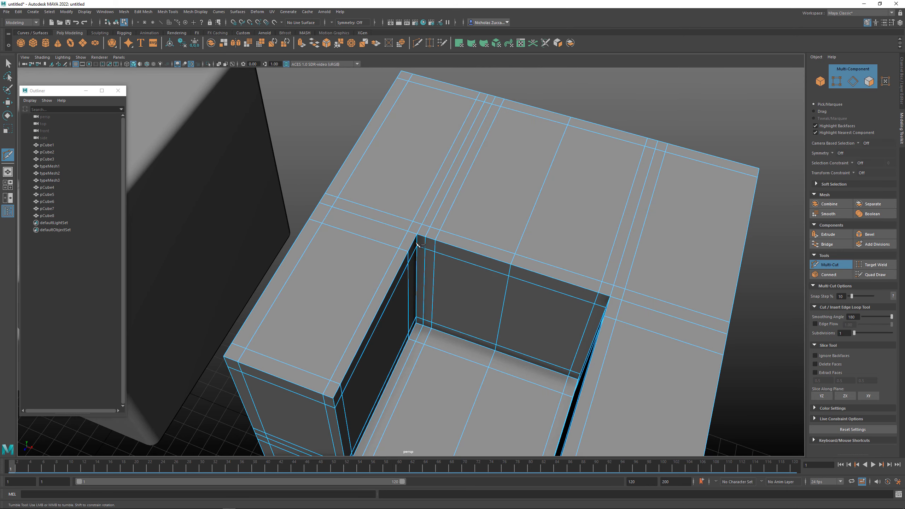
{"action": "mouse_move", "coordinate": [427, 247]}
{"action": "right_mouse_down", "text": "alt"}
{"action": "mouse_move", "coordinate": [463, 255]}
{"action": "mouse_move", "coordinate": [424, 246]}
{"action": "right_mouse_up", "text": "alt"}
{"action": "key", "text": "q"}
{"action": "left_click_drag", "start_coordinate": [457, 269], "coordinate": [419, 235], "text": "alt"}
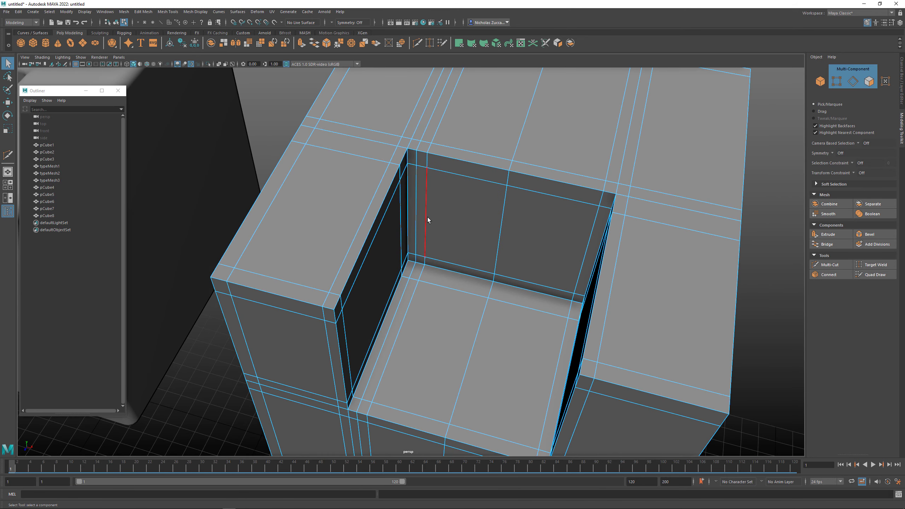
{"action": "key", "text": "F10"}
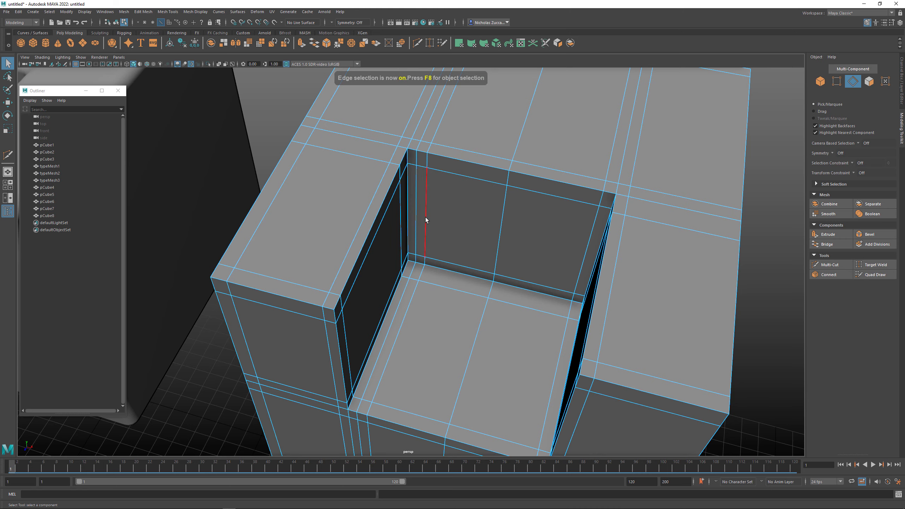
{"action": "double_click", "coordinate": [425, 220]}
{"action": "left_click_drag", "start_coordinate": [519, 232], "coordinate": [404, 175], "text": "alt"}
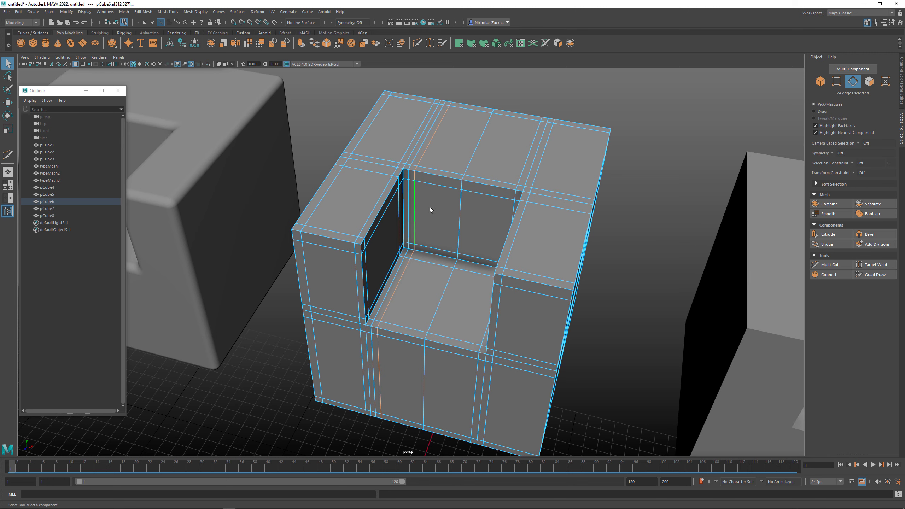
{"action": "key", "text": "Delete"}
Switch to vertex selection and examine the notched cube's vertices around the notch's back-left corner
{"action": "key", "text": "F9"}
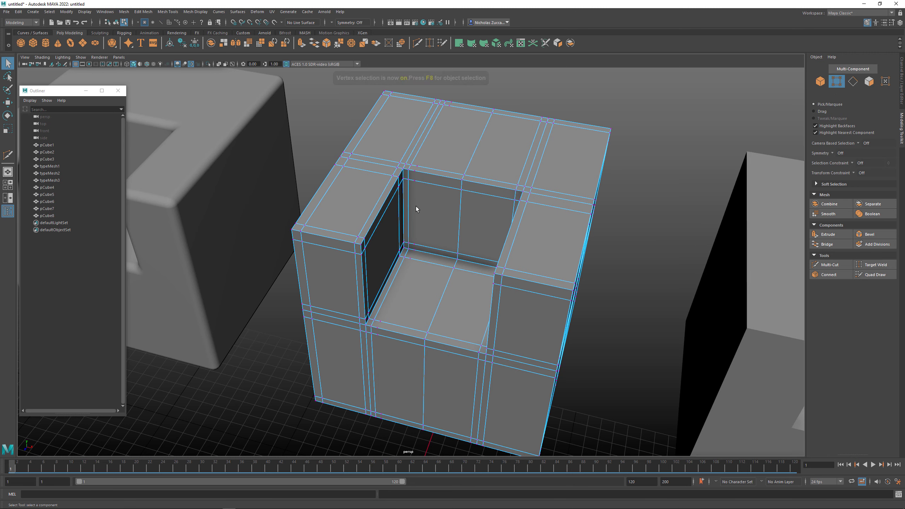
{"action": "right_click_drag", "start_coordinate": [421, 166], "coordinate": [406, 167], "text": "alt"}
{"action": "left_click_drag", "start_coordinate": [314, 115], "coordinate": [474, 222]}
{"action": "left_click", "coordinate": [468, 234]}
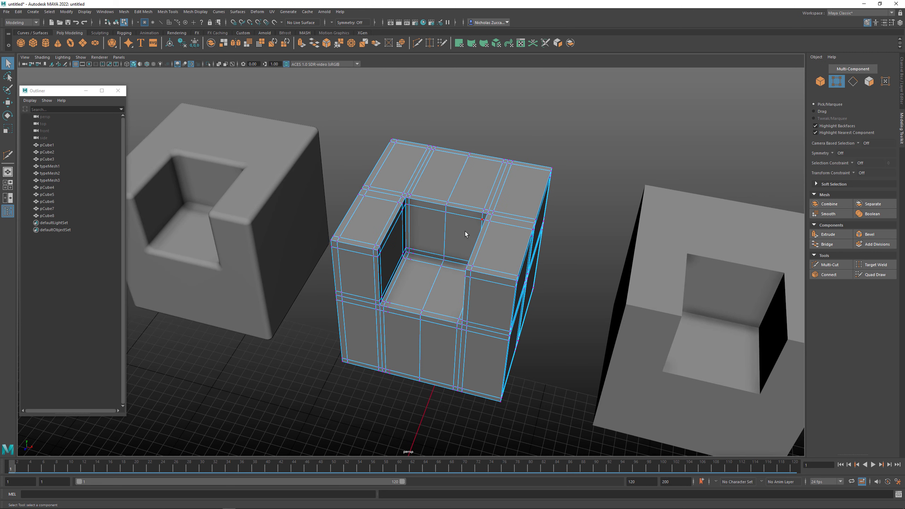
Undo the deletion of the edge loop beside the notch's left wall and switch back to edge selection
{"action": "key", "text": "ctrl+z"}
{"action": "key", "text": "ctrl+z"}
{"action": "key", "text": "ctrl+z"}
{"action": "key", "text": "ctrl+z"}
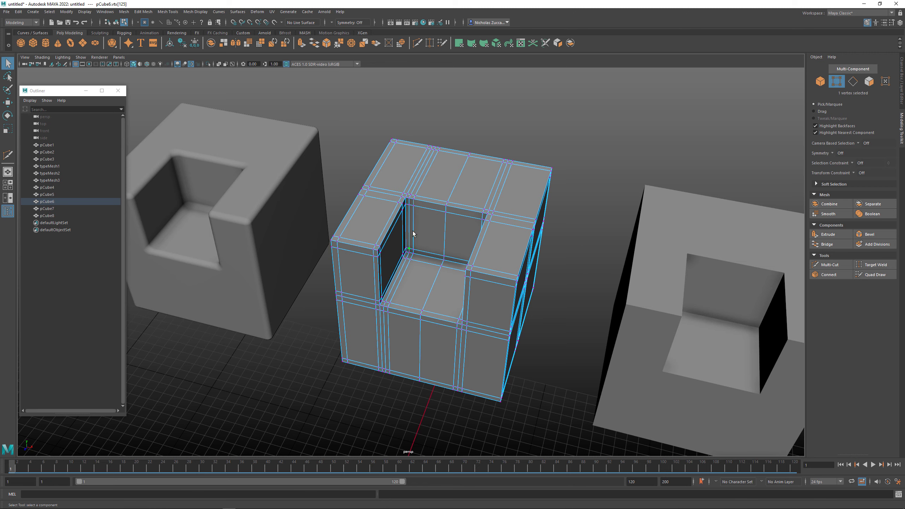
{"action": "right_click_drag", "start_coordinate": [413, 231], "coordinate": [412, 212]}
Try to move the vertical support edge loop on the notch's left wall closer to the back wall
{"action": "left_click_drag", "start_coordinate": [422, 255], "coordinate": [463, 271], "text": "alt"}
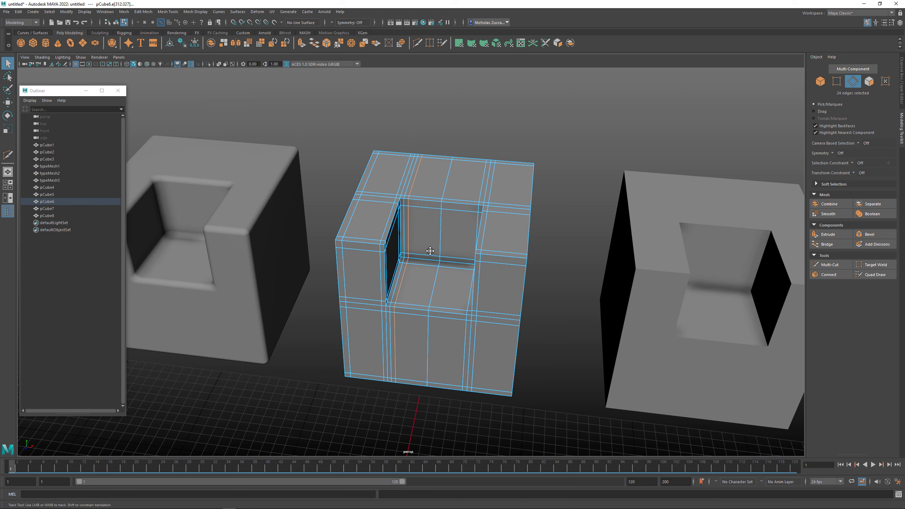
{"action": "scroll", "coordinate": [516, 283], "scroll_direction": "up", "scroll_amount": 3}
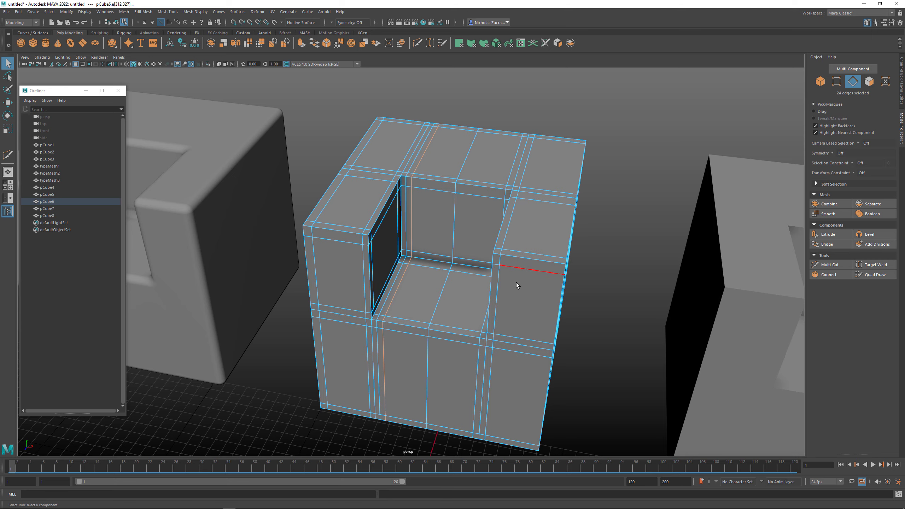
{"action": "left_click_drag", "start_coordinate": [394, 226], "coordinate": [495, 251], "text": "alt"}
{"action": "scroll", "coordinate": [473, 241], "scroll_direction": "up", "scroll_amount": 2}
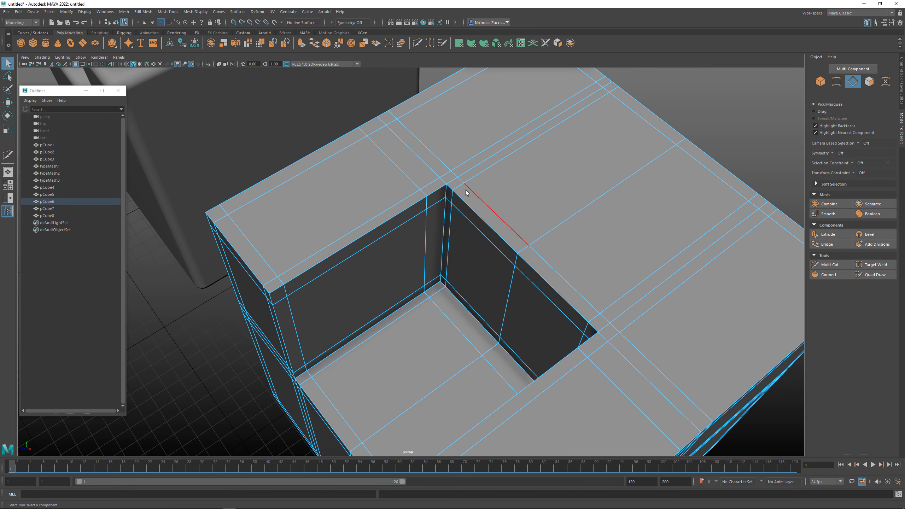
{"action": "left_click_drag", "start_coordinate": [448, 213], "coordinate": [434, 214], "text": "alt"}
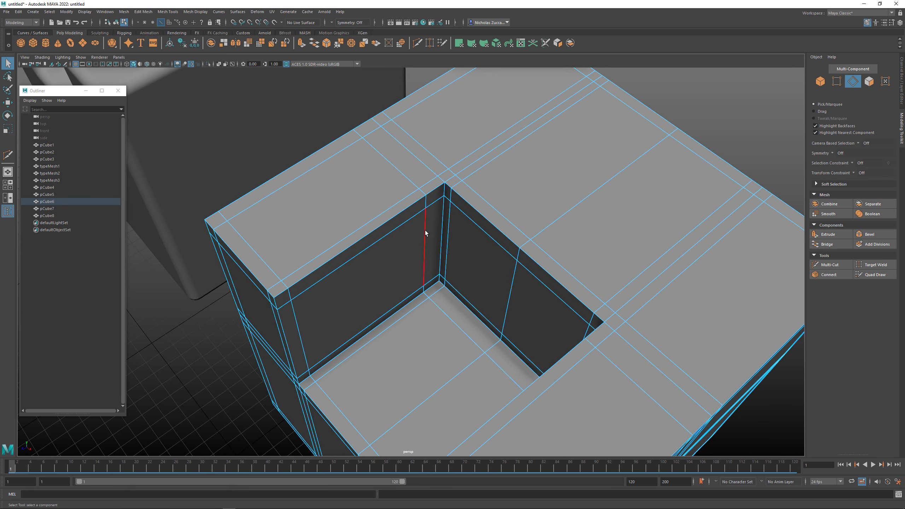
{"action": "double_click", "coordinate": [425, 230]}
{"action": "left_click_drag", "start_coordinate": [425, 230], "coordinate": [448, 324], "text": "alt"}
{"action": "key", "text": "w"}
{"action": "left_click_drag", "start_coordinate": [445, 324], "coordinate": [448, 322], "text": "alt"}
{"action": "key", "text": "ctrl+z"}
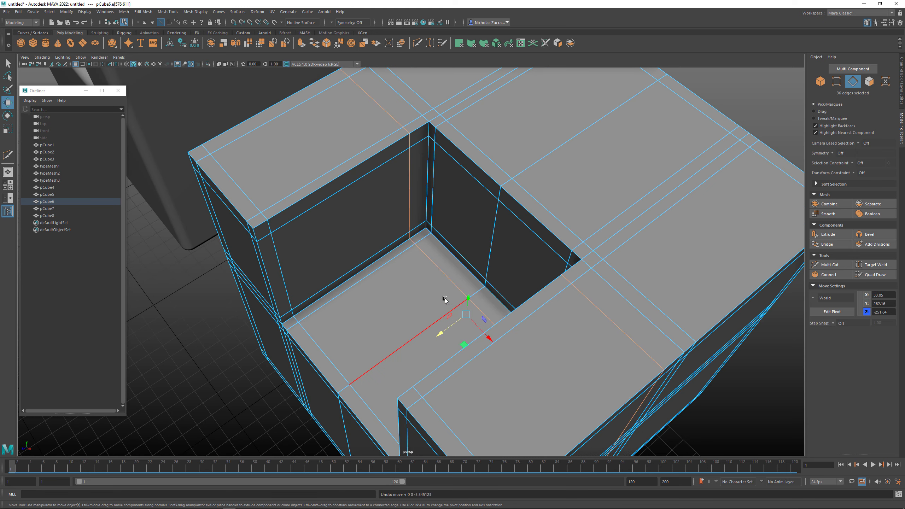
Slide the edge loops just in front of and just behind the notch's back wall closer to it
{"action": "left_click_drag", "start_coordinate": [423, 281], "coordinate": [430, 272], "text": "alt"}
{"action": "right_click", "coordinate": [439, 265], "text": "shift"}
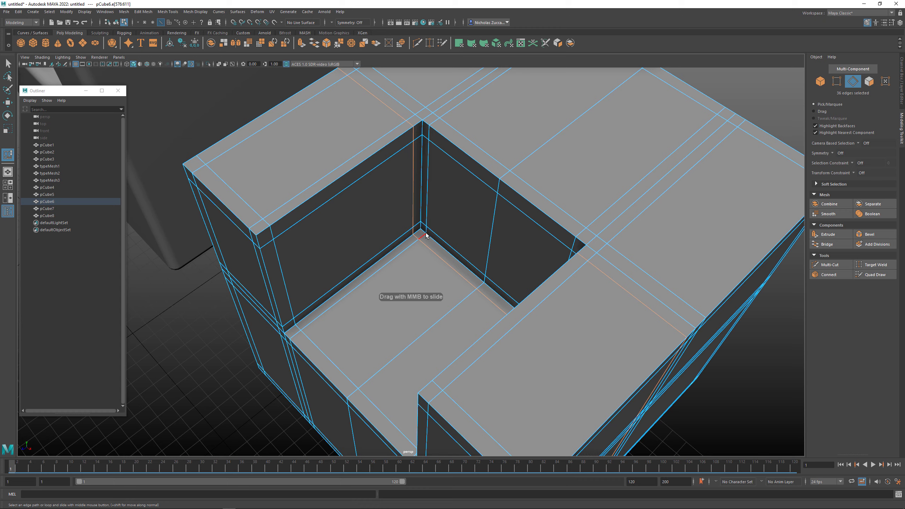
{"action": "left_click_drag", "start_coordinate": [427, 256], "coordinate": [410, 239], "text": "alt"}
{"action": "double_click", "coordinate": [506, 179]}
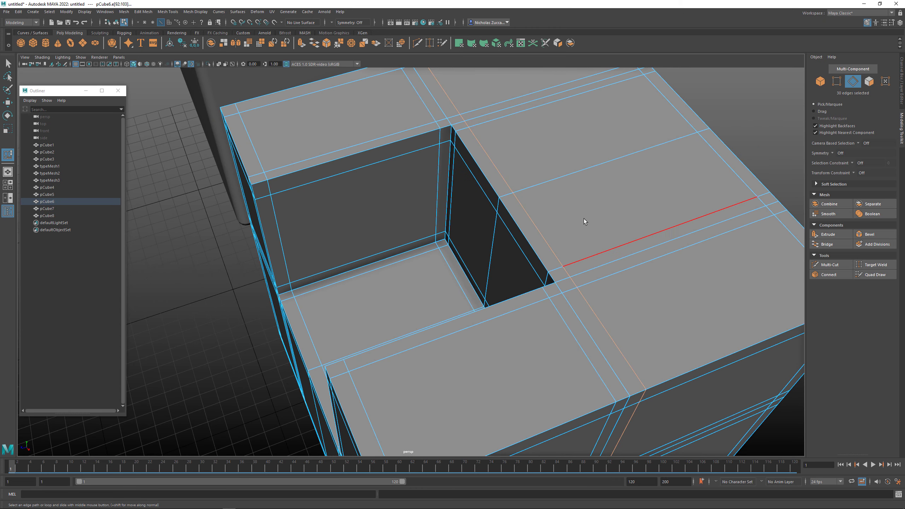
{"action": "middle_click_drag", "start_coordinate": [581, 219], "coordinate": [573, 220]}
Slide the horizontal support edge loop below the cube's top edges downward and check the rounding in smoothed preview
{"action": "left_click_drag", "start_coordinate": [543, 228], "coordinate": [523, 178], "text": "alt"}
{"action": "double_click", "coordinate": [431, 227]}
{"action": "mouse_move", "coordinate": [433, 233]}
{"action": "middle_mouse_down"}
{"action": "mouse_move", "coordinate": [446, 236]}
{"action": "mouse_move", "coordinate": [399, 257]}
{"action": "mouse_move", "coordinate": [424, 237]}
{"action": "middle_mouse_up"}
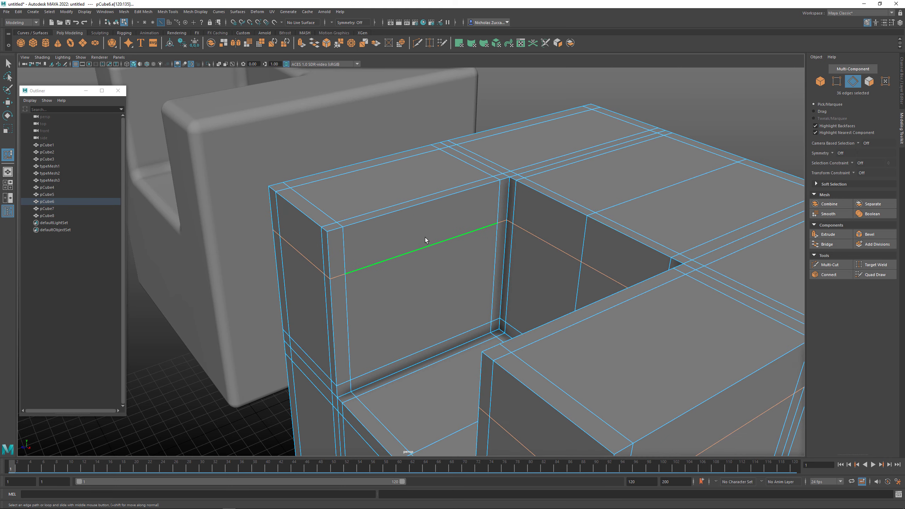
{"action": "key", "text": "3"}
{"action": "left_click_drag", "start_coordinate": [428, 269], "coordinate": [412, 241], "text": "alt"}
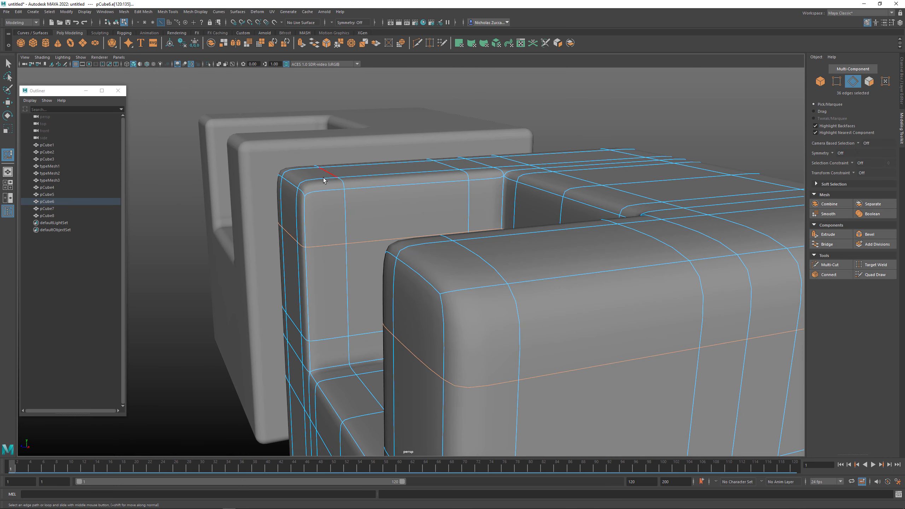
Slide the horizontal support edge loop back up towards the cube's top edges and check the notch in smoothed preview
{"action": "middle_click_drag", "start_coordinate": [369, 232], "coordinate": [349, 192]}
{"action": "key", "text": "1"}
{"action": "left_click_drag", "start_coordinate": [348, 193], "coordinate": [321, 239], "text": "alt"}
{"action": "middle_click_drag", "start_coordinate": [320, 241], "coordinate": [212, 245], "text": "alt"}
{"action": "left_click_drag", "start_coordinate": [445, 237], "coordinate": [424, 219], "text": "alt"}
{"action": "key", "text": "3"}
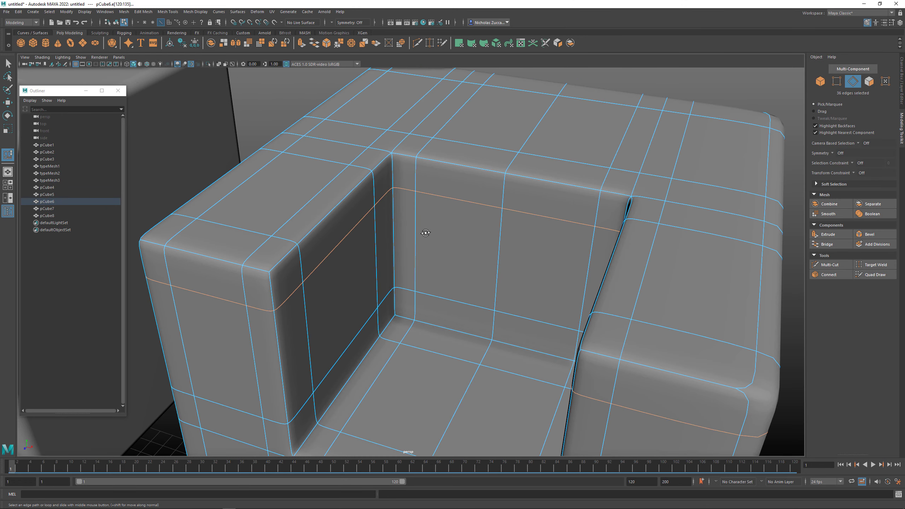
Without smoothing, target-weld the two top-face vertices left of and behind the notch's back-left corner onto the vertex diagonally outside that corner
{"action": "key", "text": "1"}
{"action": "middle_click_drag", "start_coordinate": [389, 169], "coordinate": [406, 246], "text": "alt"}
{"action": "left_click_drag", "start_coordinate": [406, 246], "coordinate": [400, 274], "text": "alt"}
{"action": "right_click_drag", "start_coordinate": [386, 219], "coordinate": [416, 228], "text": "alt"}
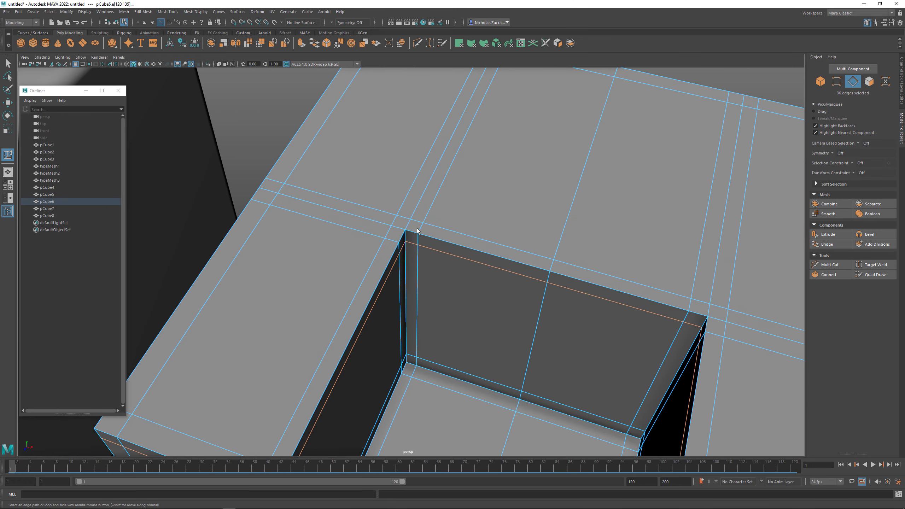
{"action": "middle_click_drag", "start_coordinate": [415, 228], "coordinate": [420, 243], "text": "alt"}
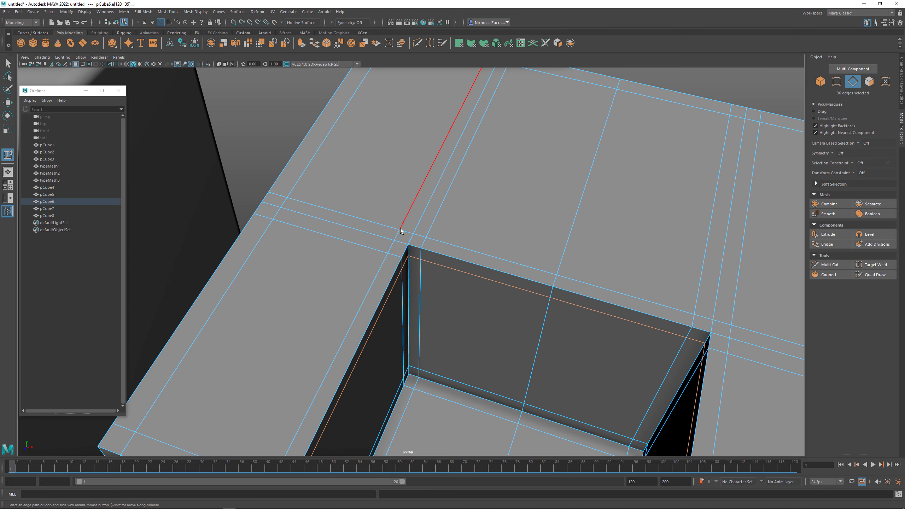
{"action": "left_click_drag", "start_coordinate": [415, 231], "coordinate": [392, 262], "text": "alt"}
{"action": "right_click", "coordinate": [389, 261]}
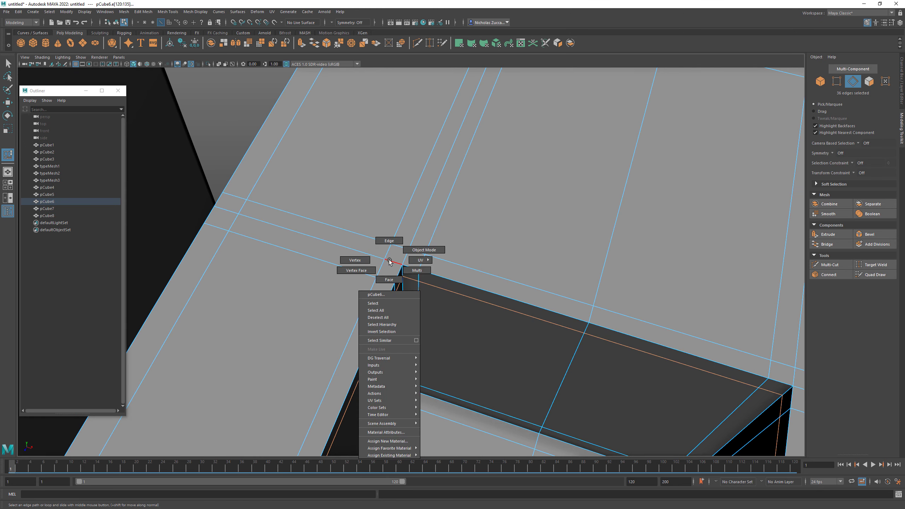
{"action": "right_click_drag", "start_coordinate": [389, 262], "coordinate": [380, 261]}
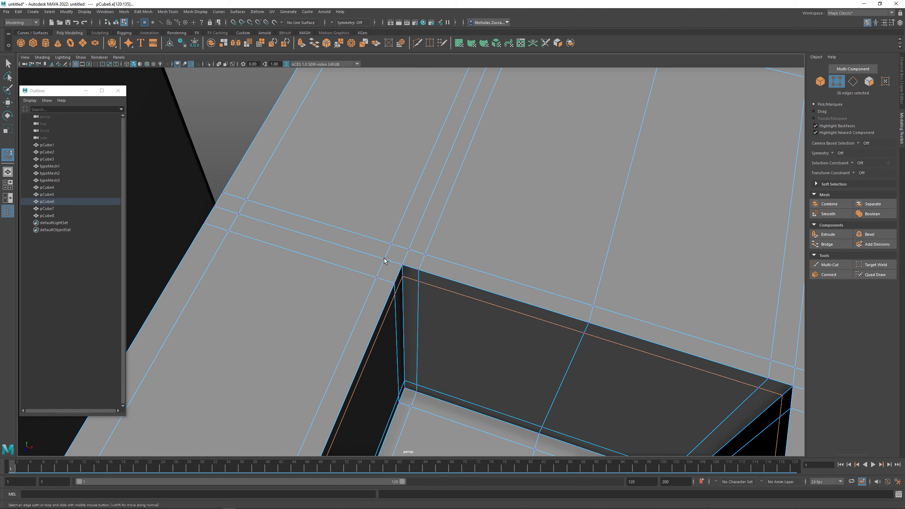
{"action": "left_click", "coordinate": [385, 259]}
{"action": "right_click", "coordinate": [385, 261], "text": "shift"}
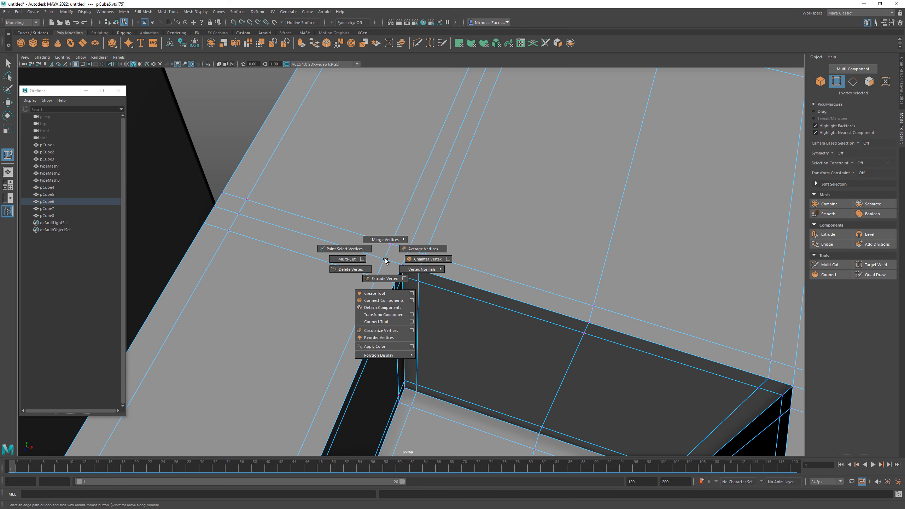
{"action": "mouse_move", "coordinate": [386, 252]}
{"action": "right_mouse_down", "text": "shift"}
{"action": "mouse_move", "coordinate": [388, 239]}
{"action": "mouse_move", "coordinate": [386, 259]}
{"action": "right_mouse_up", "text": "shift"}
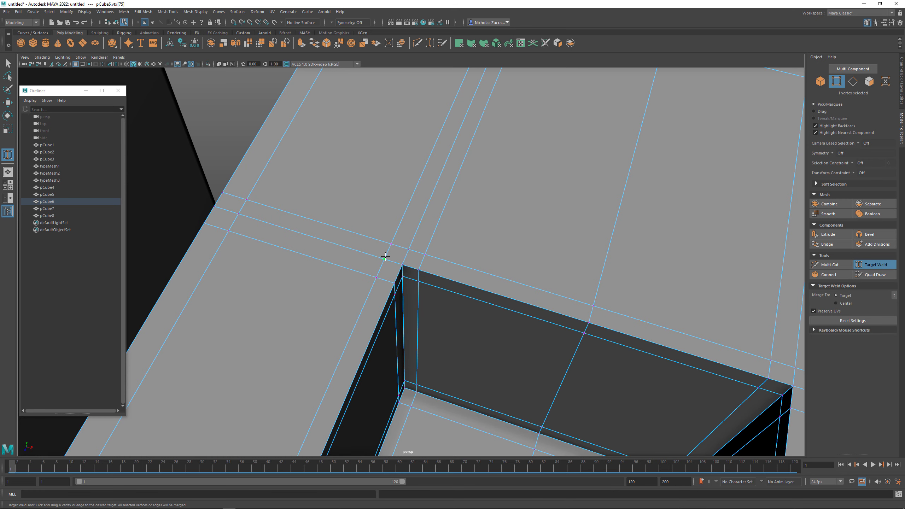
{"action": "scroll", "coordinate": [385, 256], "scroll_direction": "up", "scroll_amount": 4}
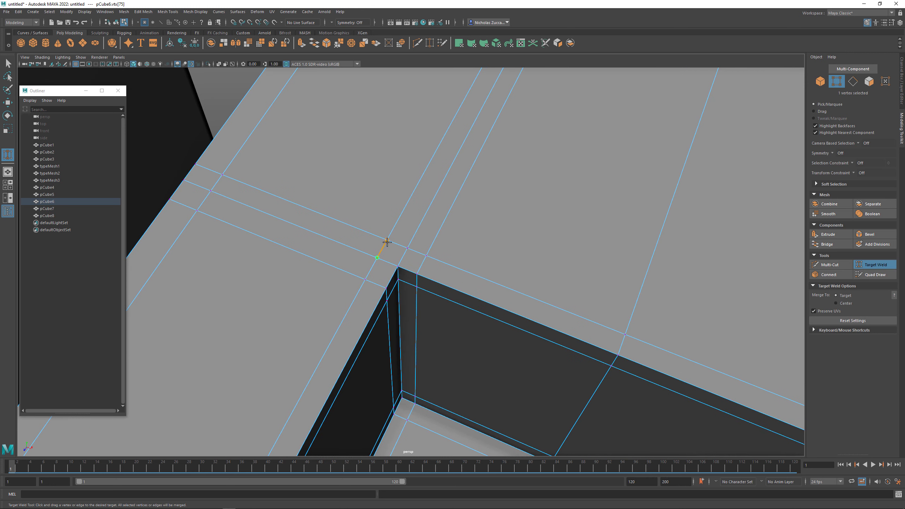
{"action": "left_click_drag", "start_coordinate": [389, 238], "coordinate": [388, 240]}
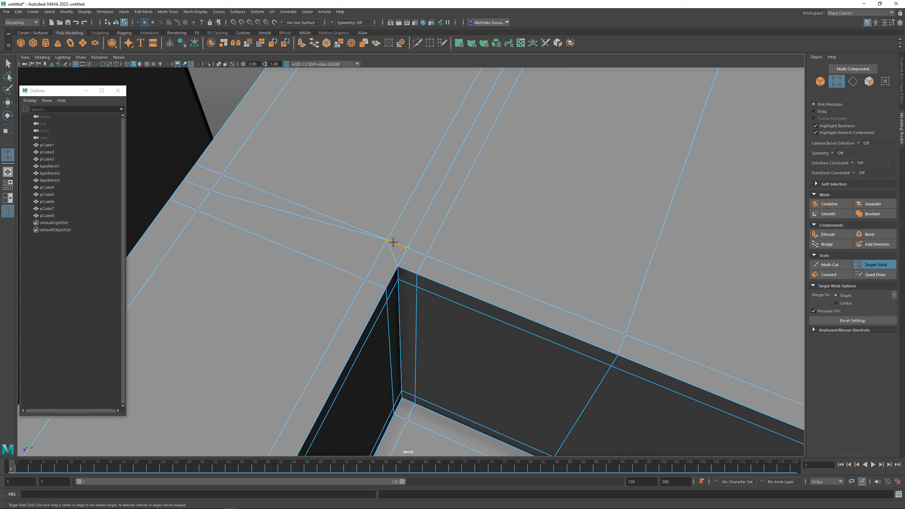
{"action": "left_click_drag", "start_coordinate": [424, 252], "coordinate": [423, 250], "text": "alt"}
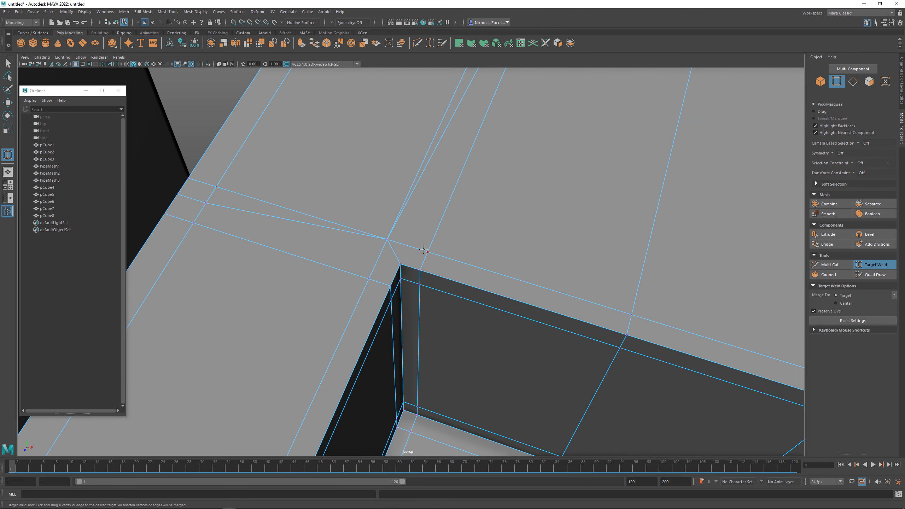
Delete the two slanted edges running from the welded vertex across the top face, one towards the back and one towards the left side
{"action": "right_click_drag", "start_coordinate": [483, 247], "coordinate": [374, 256], "text": "alt"}
{"action": "left_click_drag", "start_coordinate": [374, 256], "coordinate": [410, 254], "text": "alt"}
{"action": "middle_click_drag", "start_coordinate": [499, 271], "coordinate": [377, 246], "text": "alt"}
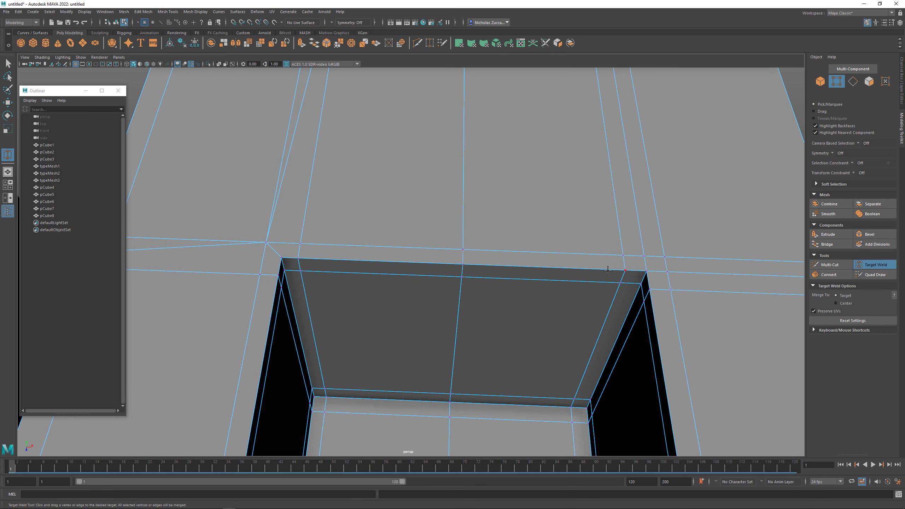
{"action": "left_click_drag", "start_coordinate": [300, 243], "coordinate": [275, 241]}
{"action": "key", "text": "q"}
{"action": "mouse_move", "coordinate": [281, 193]}
{"action": "right_mouse_down"}
{"action": "mouse_move", "coordinate": [273, 193]}
{"action": "mouse_move", "coordinate": [283, 177]}
{"action": "right_mouse_up"}
{"action": "left_click", "coordinate": [283, 177]}
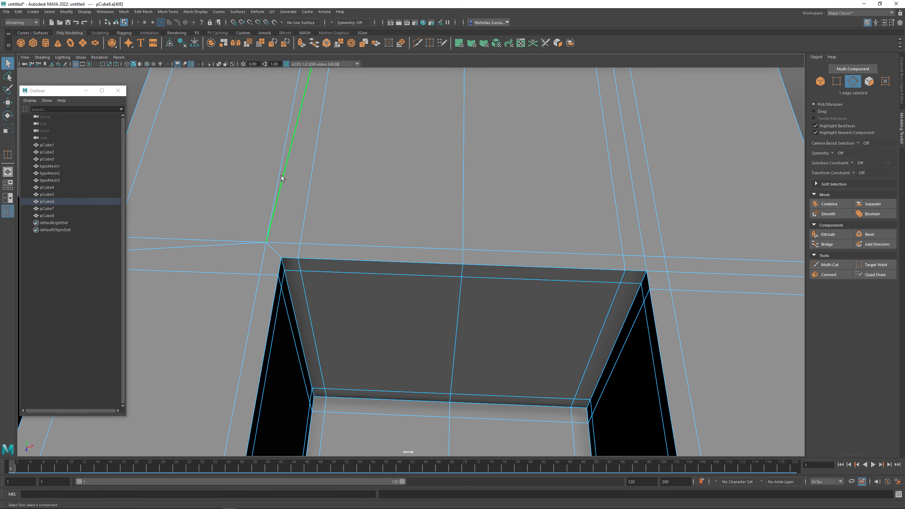
{"action": "key", "text": "Delete"}
{"action": "left_click", "coordinate": [241, 244]}
{"action": "key", "text": "Delete"}
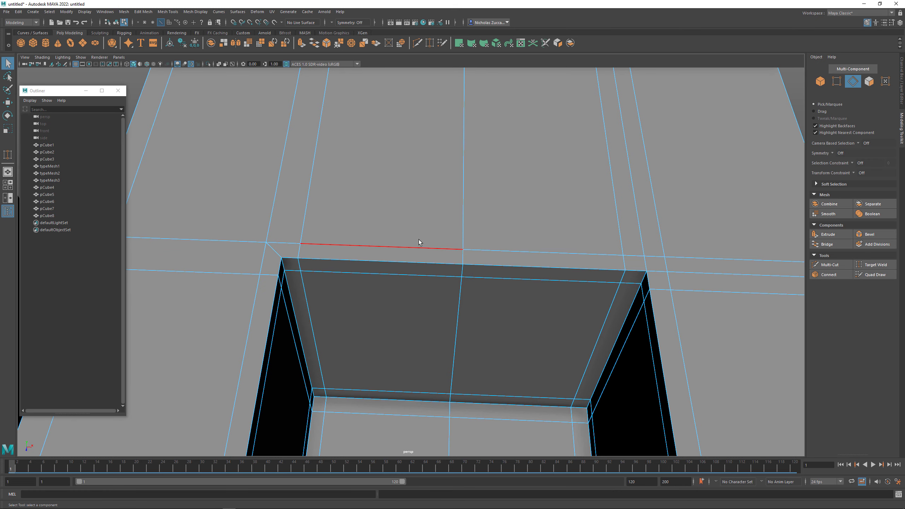
Examine the reworked back-left notch corner in smoothed preview and return to the unsmoothed display
{"action": "scroll", "coordinate": [418, 240], "scroll_direction": "down", "scroll_amount": 5}
{"action": "key", "text": "3"}
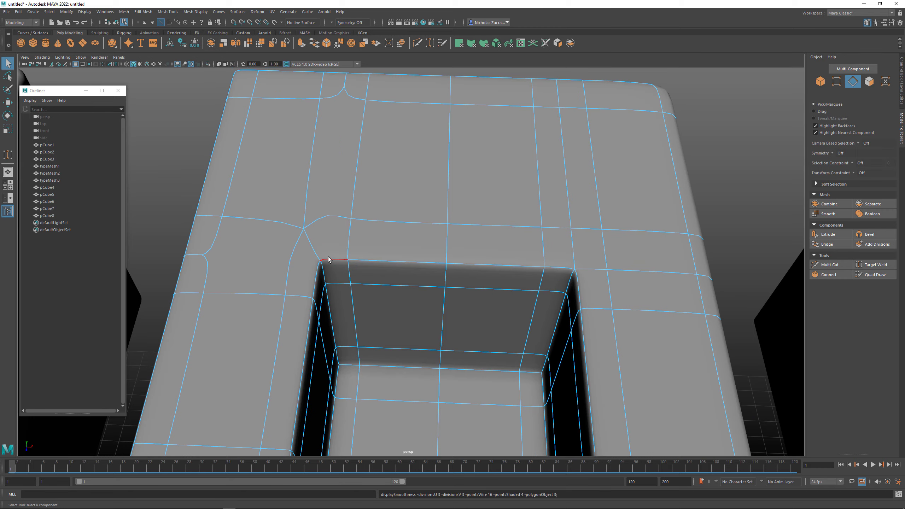
{"action": "left_click_drag", "start_coordinate": [328, 257], "coordinate": [363, 269], "text": "alt"}
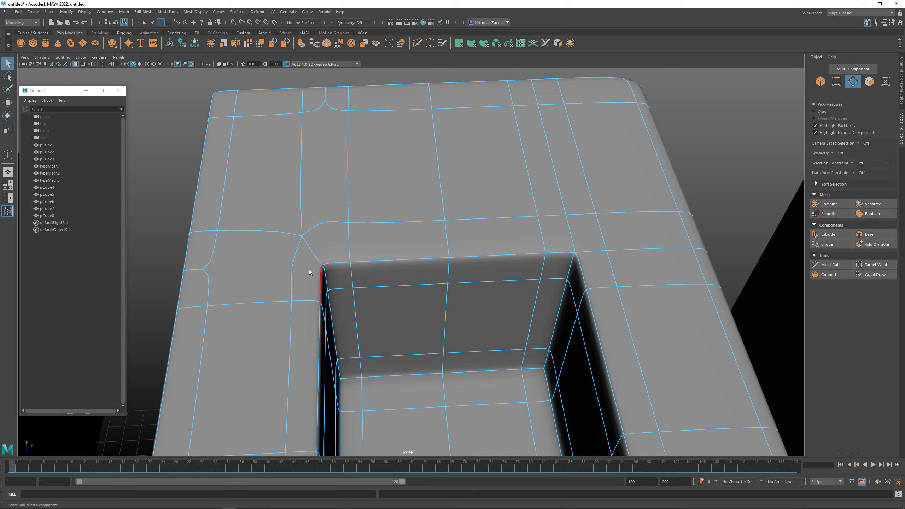
{"action": "left_click_drag", "start_coordinate": [293, 215], "coordinate": [356, 224], "text": "alt"}
{"action": "left_click_drag", "start_coordinate": [303, 196], "coordinate": [296, 205], "text": "alt"}
{"action": "key", "text": "1"}
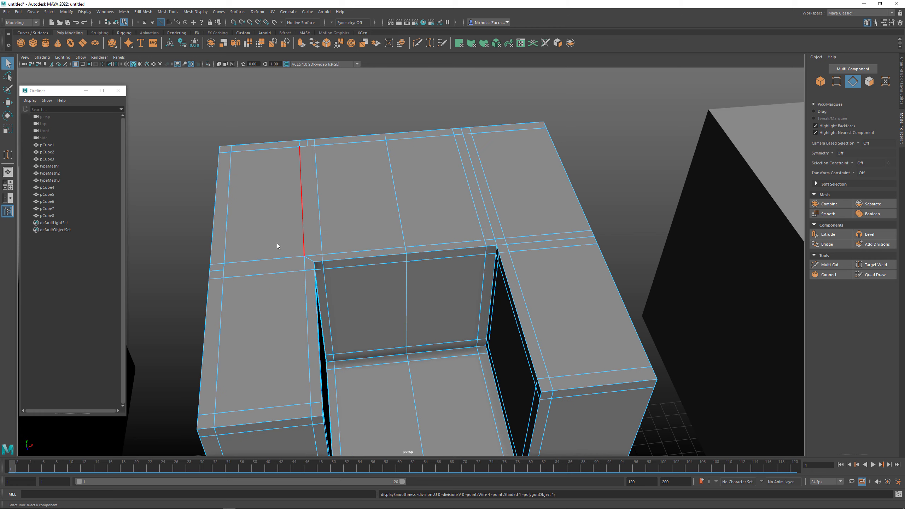
Try to delete the leftover middle edge loop running across the cube's side and top behind the notch
{"action": "double_click", "coordinate": [217, 271]}
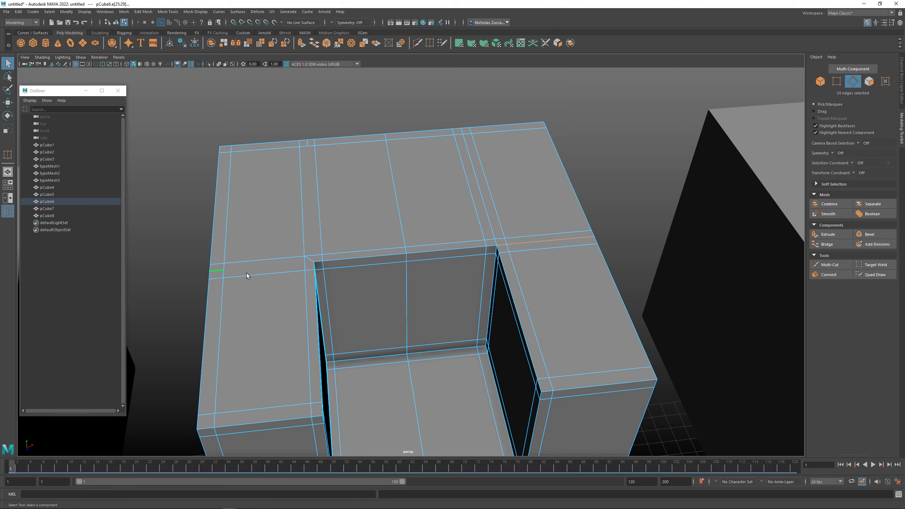
{"action": "left_click_drag", "start_coordinate": [448, 266], "coordinate": [396, 262], "text": "alt"}
{"action": "left_click_drag", "start_coordinate": [251, 246], "coordinate": [302, 221], "text": "alt"}
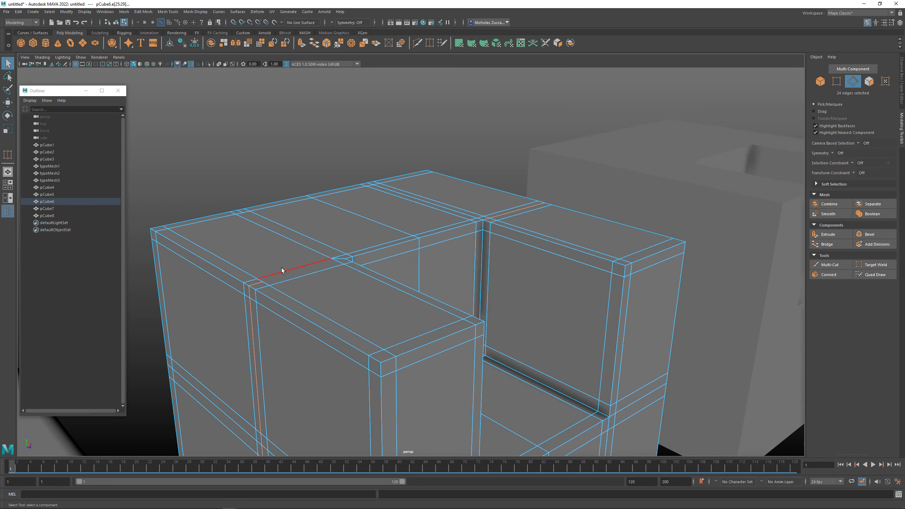
{"action": "middle_click_drag", "start_coordinate": [283, 268], "coordinate": [314, 162], "text": "alt"}
{"action": "middle_click_drag", "start_coordinate": [463, 335], "coordinate": [392, 244], "text": "alt"}
{"action": "left_click_drag", "start_coordinate": [393, 244], "coordinate": [439, 273], "text": "alt"}
{"action": "middle_click_drag", "start_coordinate": [438, 273], "coordinate": [438, 274], "text": "alt"}
{"action": "left_click_drag", "start_coordinate": [438, 274], "coordinate": [480, 226], "text": "alt"}
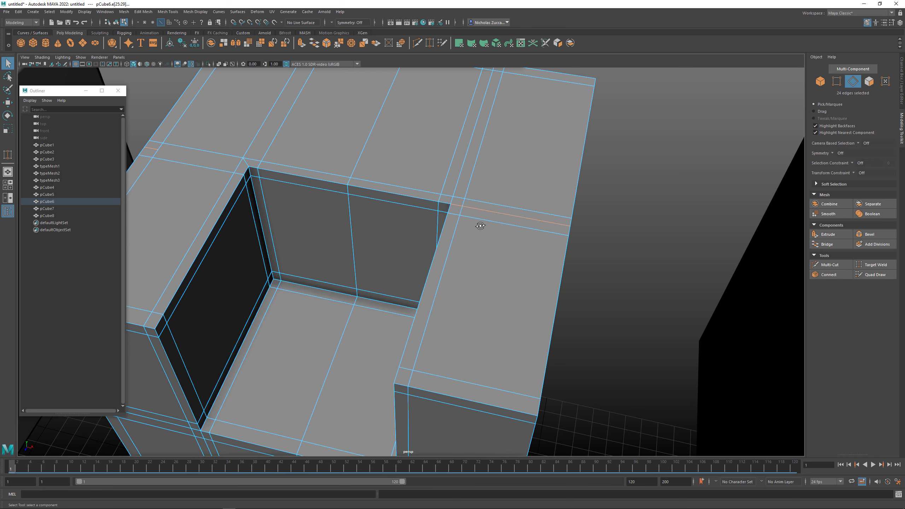
{"action": "key", "text": "ctrl+Delete"}
Try to delete the leftover lengthwise edge loop running around the cube on the notch's left side
{"action": "left_click_drag", "start_coordinate": [466, 209], "coordinate": [461, 224], "text": "alt"}
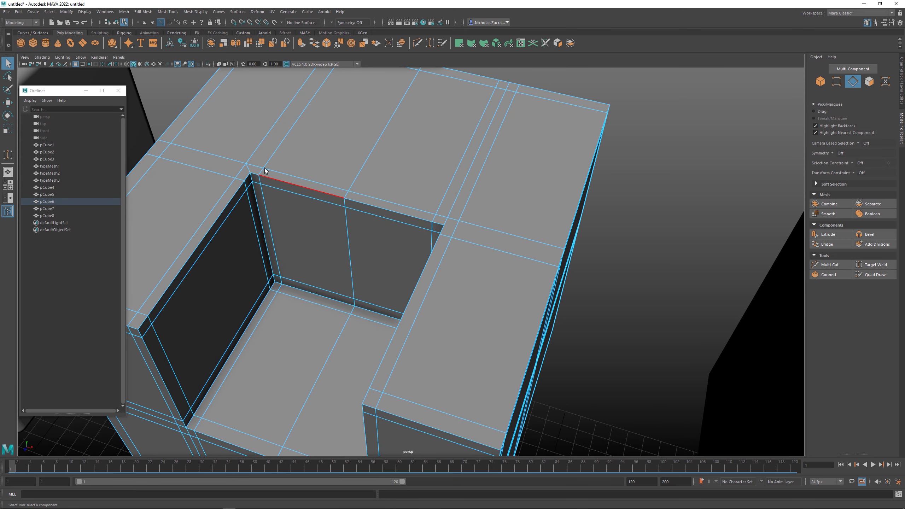
{"action": "left_click_drag", "start_coordinate": [264, 170], "coordinate": [343, 196], "text": "alt"}
{"action": "left_click_drag", "start_coordinate": [398, 115], "coordinate": [480, 200], "text": "alt"}
{"action": "double_click", "coordinate": [489, 199]}
{"action": "middle_click_drag", "start_coordinate": [481, 200], "coordinate": [528, 205], "text": "alt"}
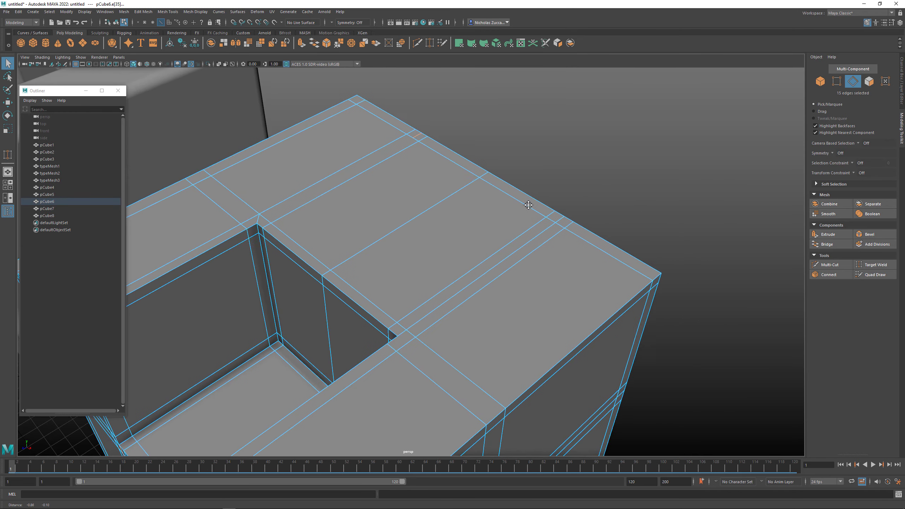
{"action": "right_click_drag", "start_coordinate": [528, 205], "coordinate": [503, 202], "text": "alt"}
{"action": "left_click_drag", "start_coordinate": [502, 202], "coordinate": [534, 210], "text": "alt"}
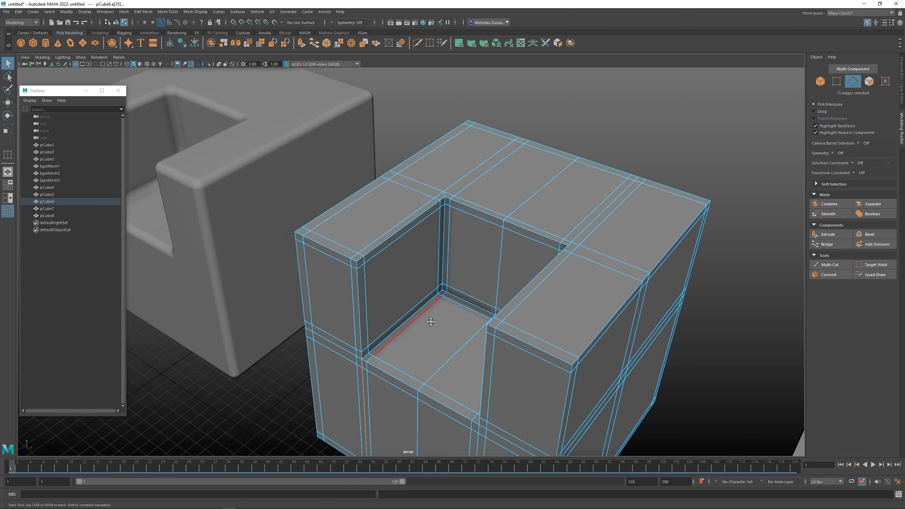
{"action": "middle_click_drag", "start_coordinate": [430, 321], "coordinate": [407, 278], "text": "alt"}
{"action": "left_click_drag", "start_coordinate": [361, 322], "coordinate": [490, 203], "text": "alt"}
{"action": "key", "text": "ctrl+Delete"}
Undo the two edge loop deletions
{"action": "right_click_drag", "start_coordinate": [491, 203], "coordinate": [525, 212], "text": "alt"}
{"action": "left_click_drag", "start_coordinate": [525, 212], "coordinate": [474, 225], "text": "alt"}
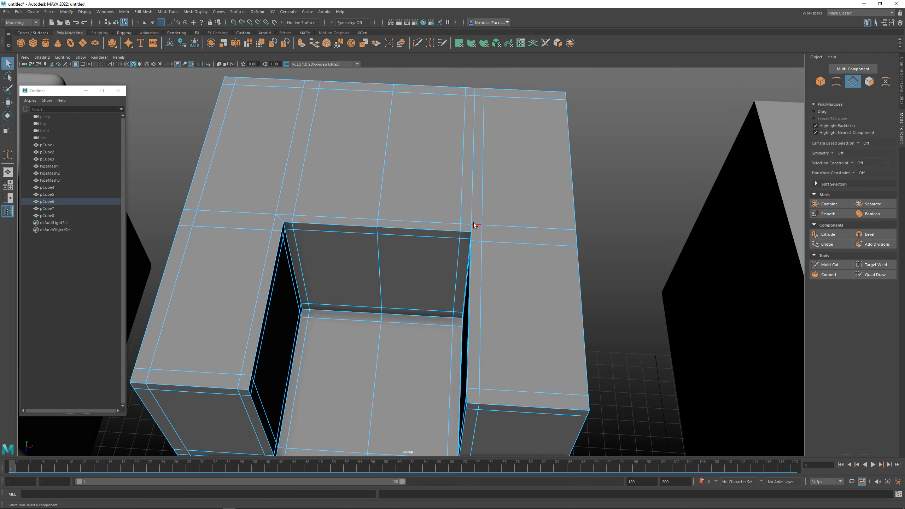
{"action": "key", "text": "F9"}
{"action": "left_click", "coordinate": [472, 224]}
{"action": "right_click_drag", "start_coordinate": [473, 224], "coordinate": [535, 240], "text": "alt"}
{"action": "key", "text": "ctrl+z"}
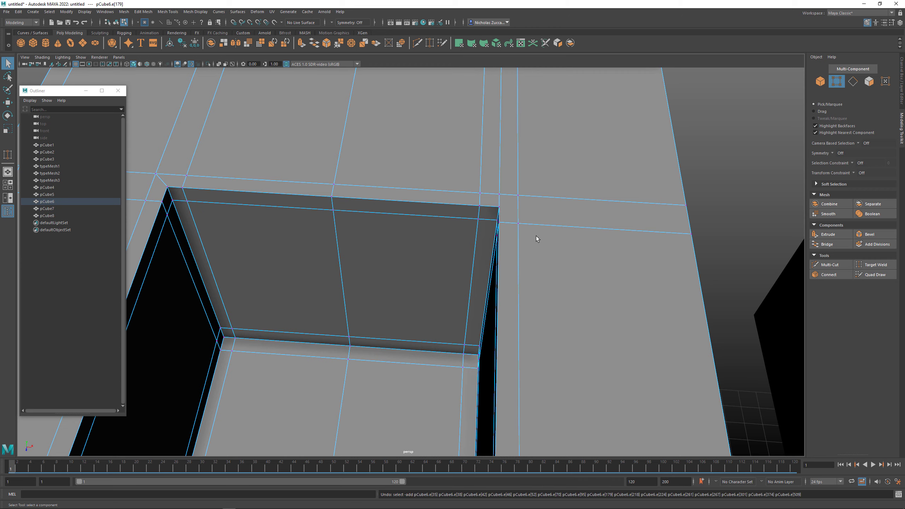
{"action": "key", "text": "ctrl+z"}
{"action": "key", "text": "ctrl+z"}
{"action": "key", "text": "ctrl+z"}
{"action": "key", "text": "ctrl+z"}
Target-weld the top-face vertices behind and right of the notch's back-right corner onto the vertex diagonally outside that corner
{"action": "right_click_drag", "start_coordinate": [575, 233], "coordinate": [448, 211], "text": "alt"}
{"action": "middle_click_drag", "start_coordinate": [447, 211], "coordinate": [448, 213], "text": "alt"}
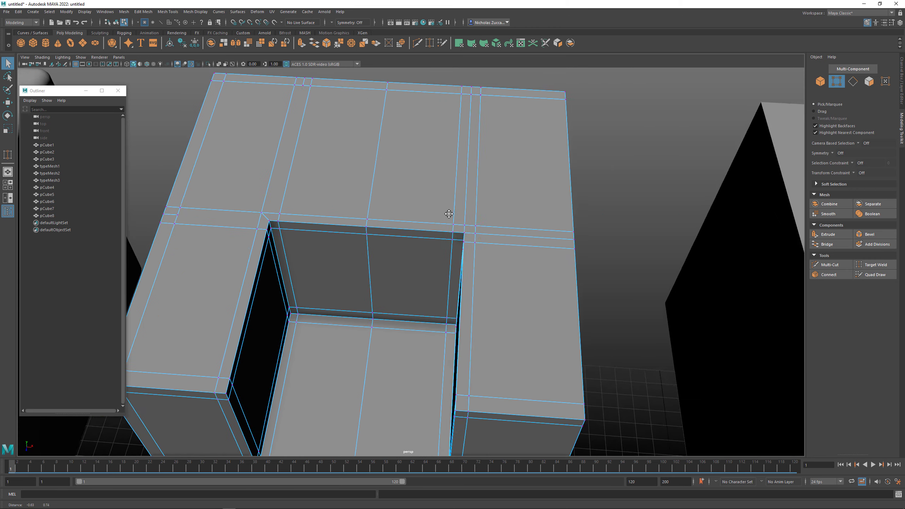
{"action": "left_click_drag", "start_coordinate": [449, 214], "coordinate": [467, 221], "text": "alt"}
{"action": "middle_click_drag", "start_coordinate": [492, 232], "coordinate": [432, 218], "text": "alt"}
{"action": "scroll", "coordinate": [432, 220], "scroll_direction": "up", "scroll_amount": 3}
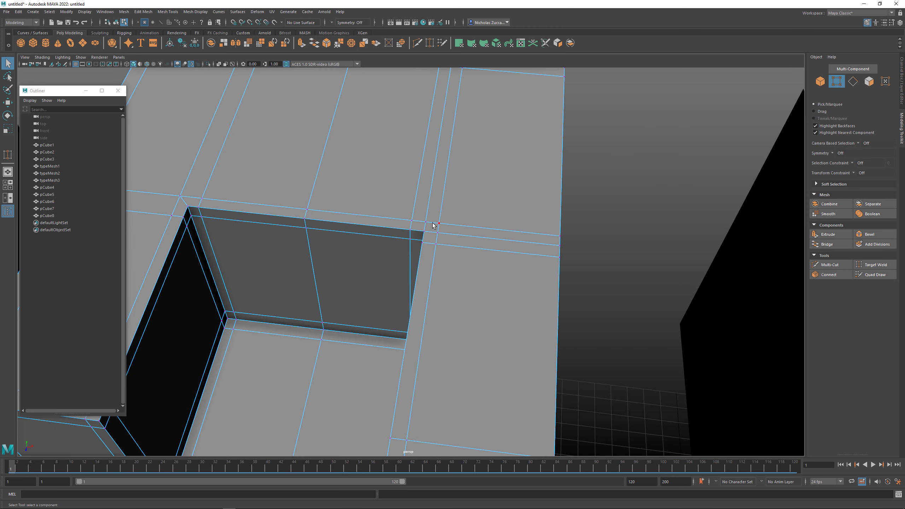
{"action": "left_click_drag", "start_coordinate": [433, 224], "coordinate": [440, 225], "text": "alt"}
{"action": "left_click", "coordinate": [440, 224]}
{"action": "right_click", "coordinate": [441, 226], "text": "shift"}
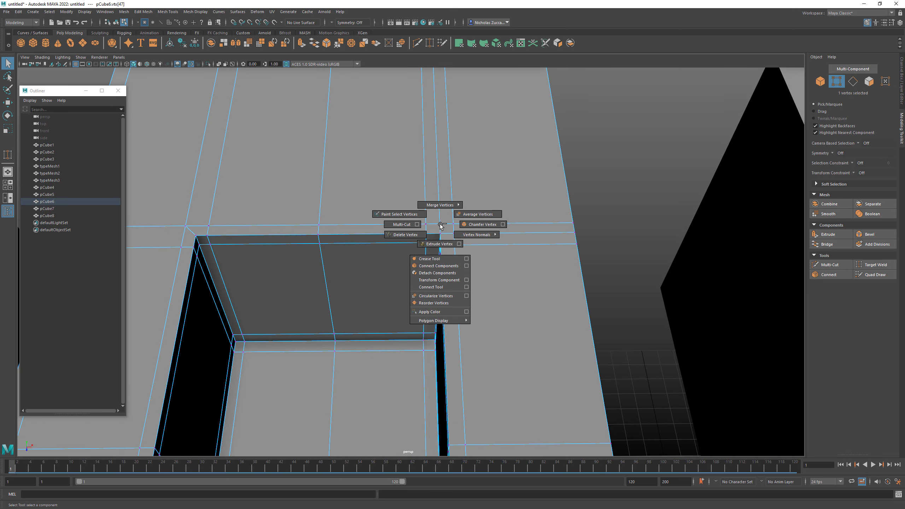
{"action": "mouse_move", "coordinate": [441, 216]}
{"action": "right_mouse_down", "text": "shift"}
{"action": "mouse_move", "coordinate": [441, 205]}
{"action": "mouse_move", "coordinate": [440, 223]}
{"action": "right_mouse_up", "text": "shift"}
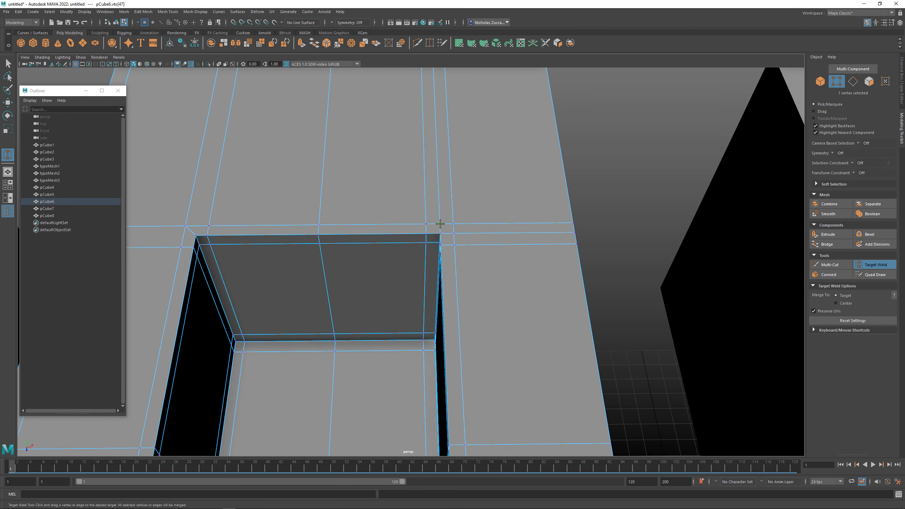
{"action": "left_click_drag", "start_coordinate": [451, 223], "coordinate": [452, 224]}
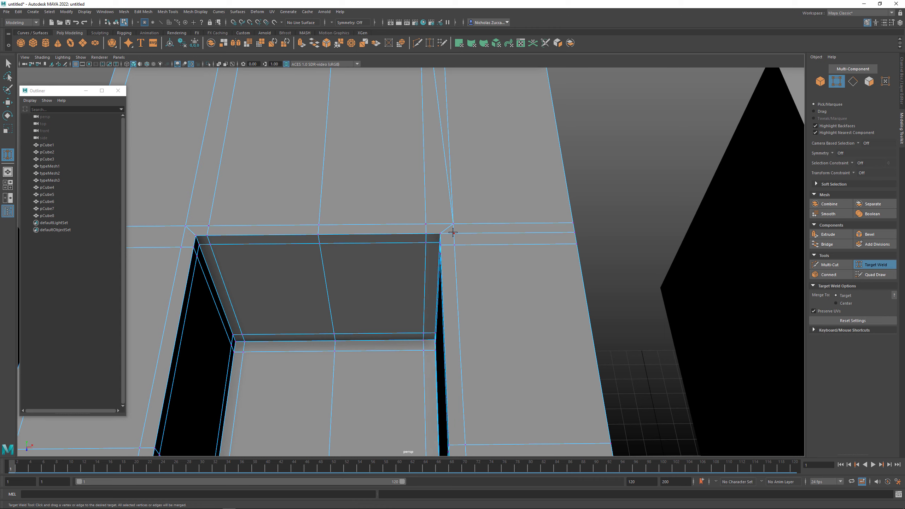
Target-weld the front-face vertices left of and below the notch's lower-left corner onto the vertex diagonally outside it
{"action": "scroll", "coordinate": [515, 243], "scroll_direction": "down", "scroll_amount": 5}
{"action": "left_click_drag", "start_coordinate": [448, 247], "coordinate": [315, 242], "text": "alt"}
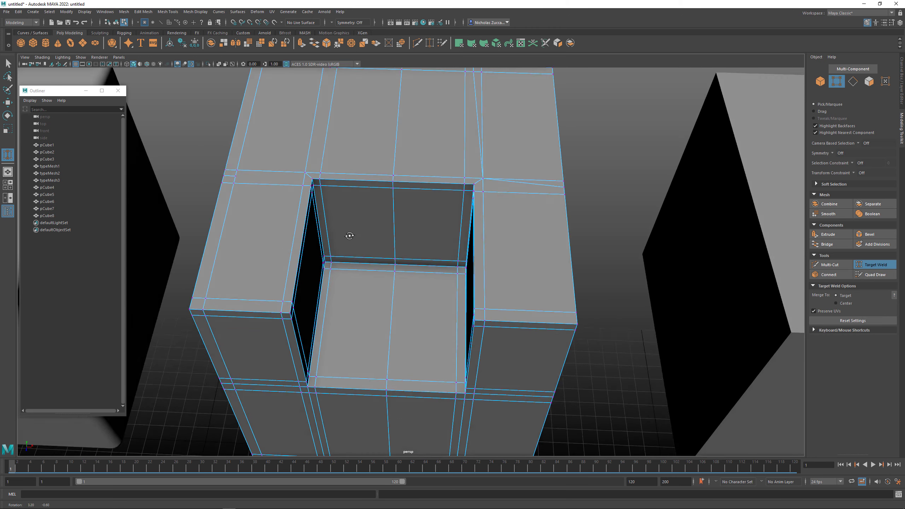
{"action": "middle_click_drag", "start_coordinate": [320, 245], "coordinate": [384, 245], "text": "alt"}
{"action": "left_click_drag", "start_coordinate": [324, 246], "coordinate": [370, 216], "text": "alt"}
{"action": "right_click_drag", "start_coordinate": [319, 252], "coordinate": [368, 264], "text": "alt"}
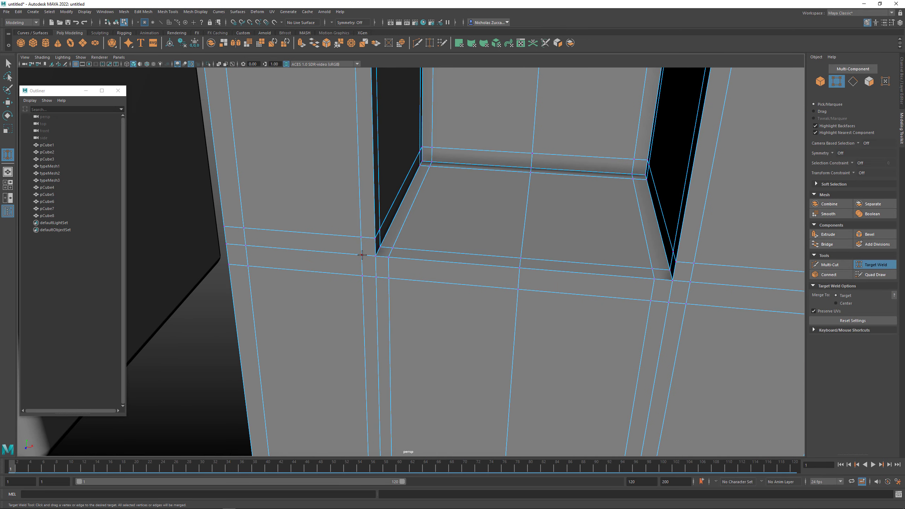
{"action": "left_click_drag", "start_coordinate": [362, 254], "coordinate": [362, 275]}
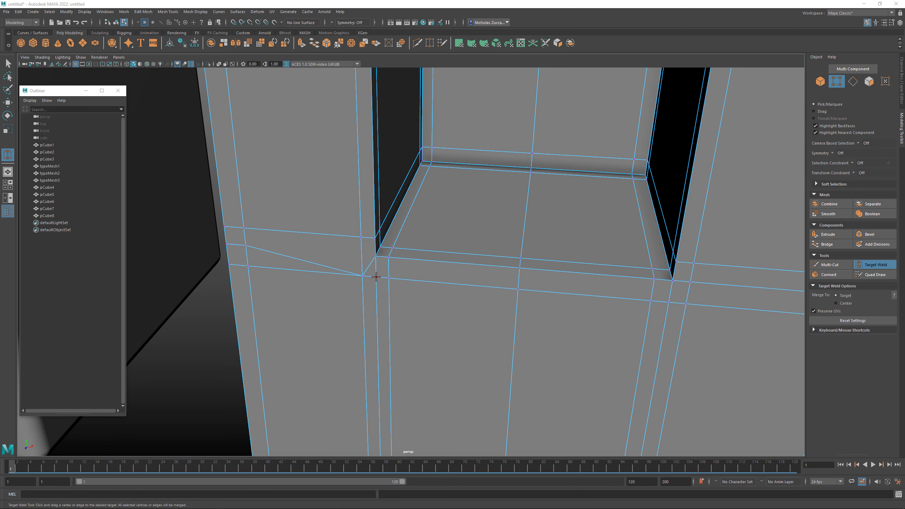
{"action": "left_click_drag", "start_coordinate": [364, 277], "coordinate": [363, 276]}
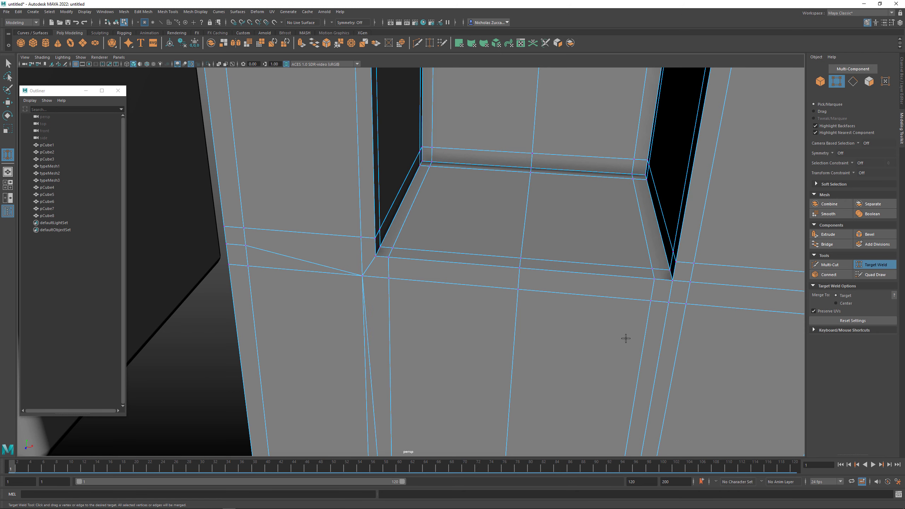
Target-weld the front-face vertices right of and below the notch's lower-right corner onto the vertex diagonally outside it
{"action": "right_click_drag", "start_coordinate": [650, 344], "coordinate": [628, 319], "text": "alt"}
{"action": "middle_click_drag", "start_coordinate": [627, 319], "coordinate": [544, 346], "text": "alt"}
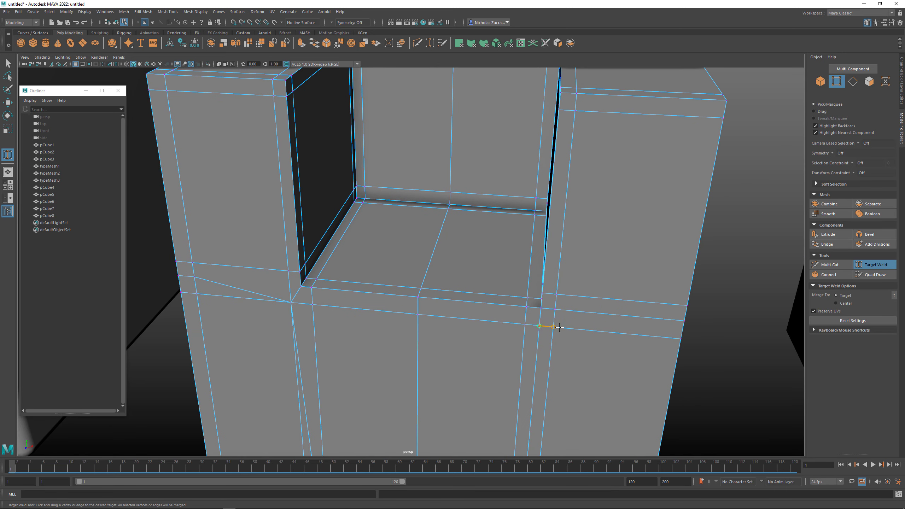
{"action": "left_click_drag", "start_coordinate": [559, 327], "coordinate": [553, 326]}
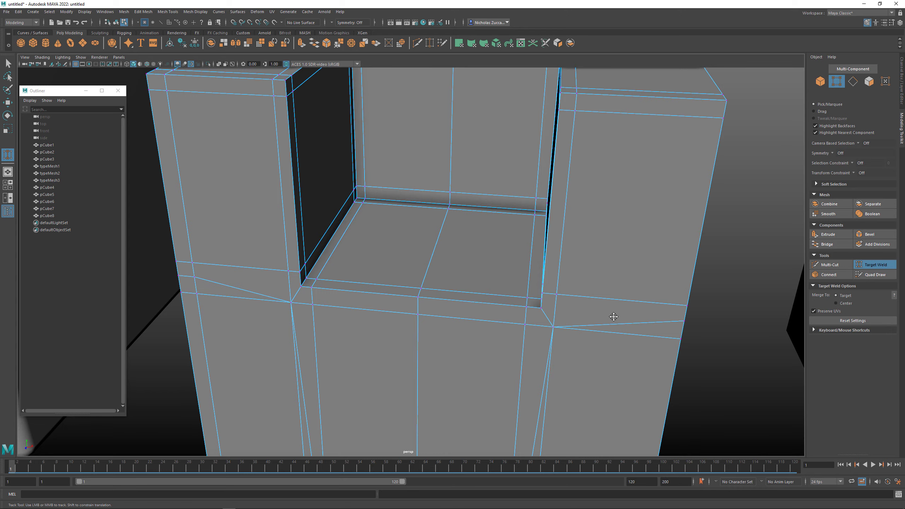
Delete the leftover horizontal edge loop that slants outward from the notch's lower front corners and runs around the cube
{"action": "right_click_drag", "start_coordinate": [613, 315], "coordinate": [514, 298], "text": "alt"}
{"action": "middle_click_drag", "start_coordinate": [514, 299], "coordinate": [538, 319], "text": "alt"}
{"action": "left_click_drag", "start_coordinate": [538, 320], "coordinate": [399, 339], "text": "alt"}
{"action": "right_click_drag", "start_coordinate": [348, 335], "coordinate": [315, 307]}
{"action": "key", "text": "q"}
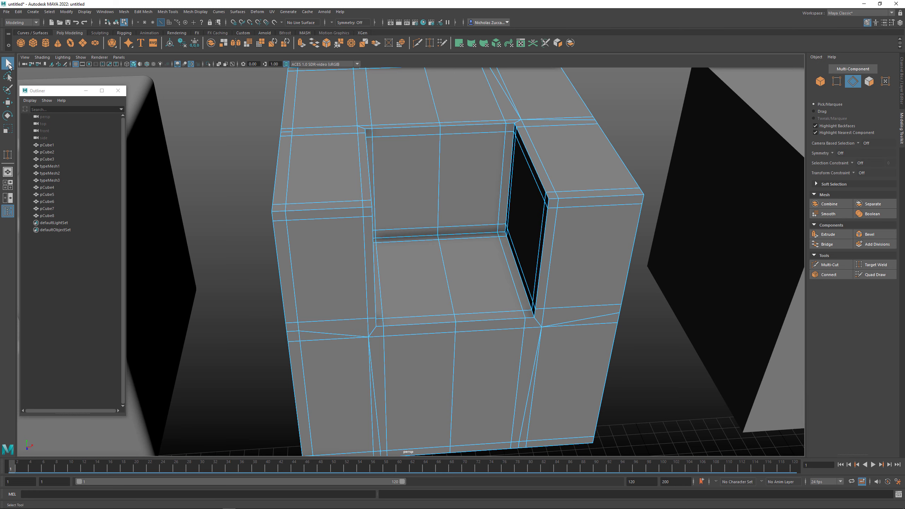
{"action": "left_click_drag", "start_coordinate": [333, 335], "coordinate": [328, 335], "text": "alt"}
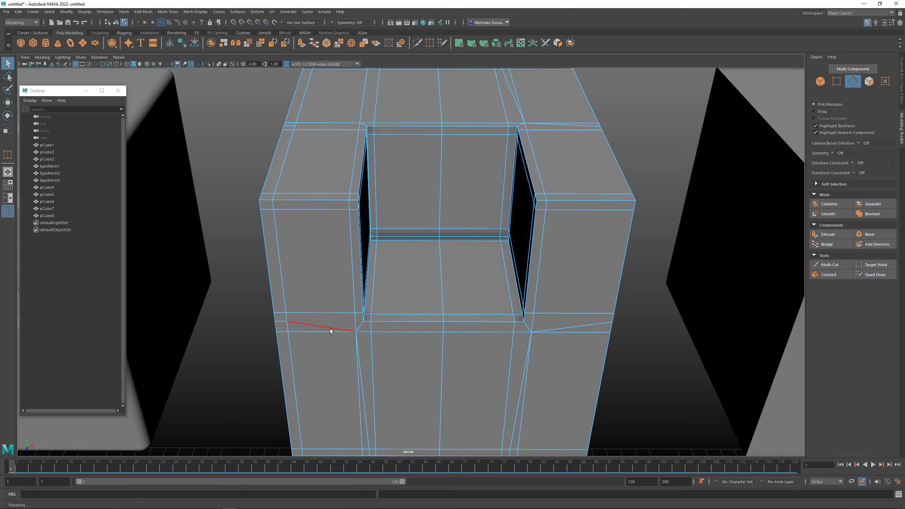
{"action": "double_click", "coordinate": [330, 327]}
{"action": "mouse_move", "coordinate": [301, 334]}
{"action": "left_mouse_down", "text": "alt"}
{"action": "mouse_move", "coordinate": [335, 328]}
{"action": "mouse_move", "coordinate": [315, 331]}
{"action": "left_mouse_up", "text": "alt"}
{"action": "left_click_drag", "start_coordinate": [351, 270], "coordinate": [590, 267], "text": "alt"}
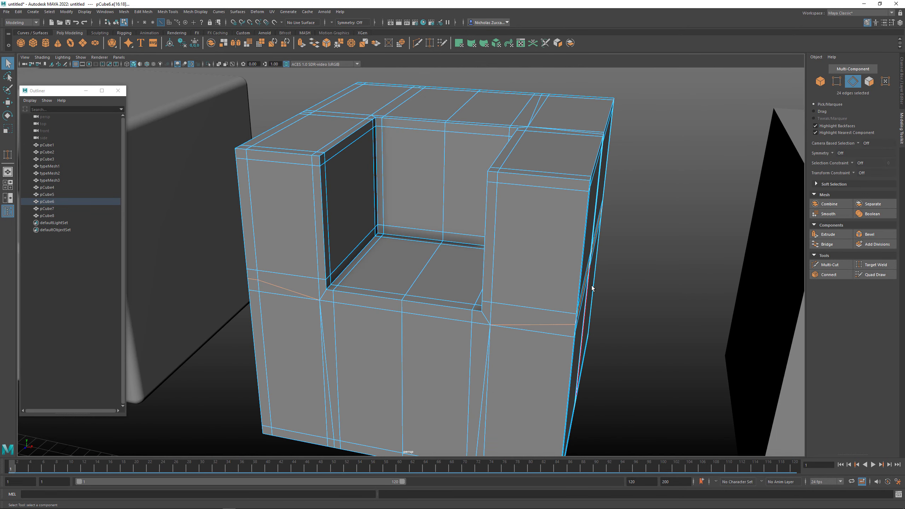
{"action": "key", "text": "ctrl+Delete"}
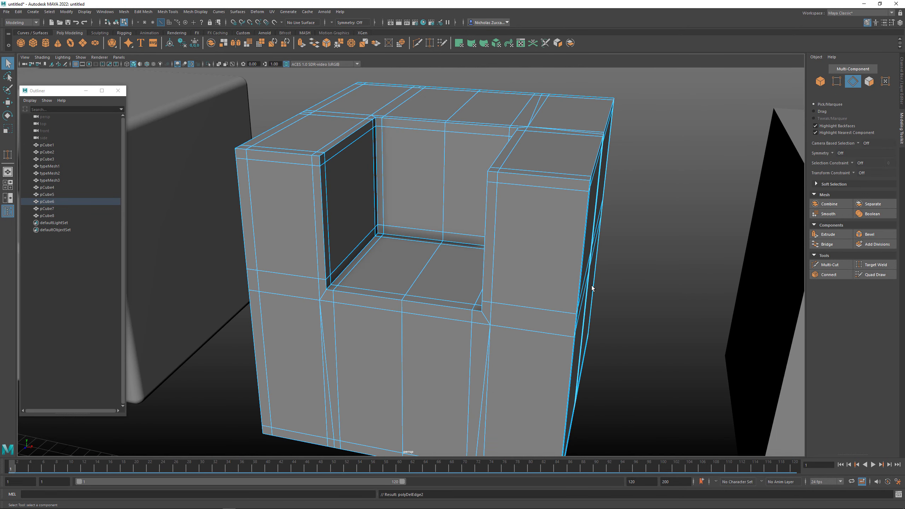
Delete the slanted vertical edge loop running down the front face from the notch's lower-right corner and around the cube
{"action": "middle_click_drag", "start_coordinate": [516, 322], "coordinate": [523, 267], "text": "alt"}
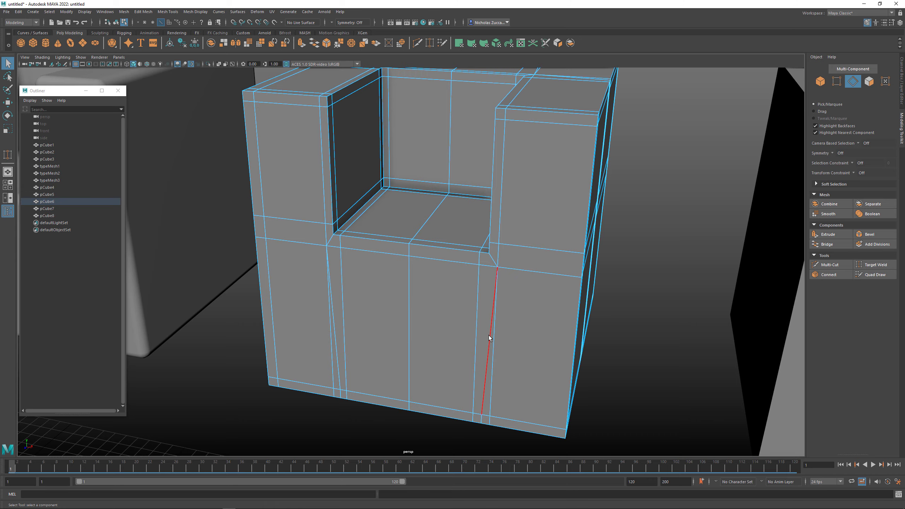
{"action": "double_click", "coordinate": [488, 337]}
{"action": "left_click_drag", "start_coordinate": [489, 338], "coordinate": [552, 312], "text": "alt"}
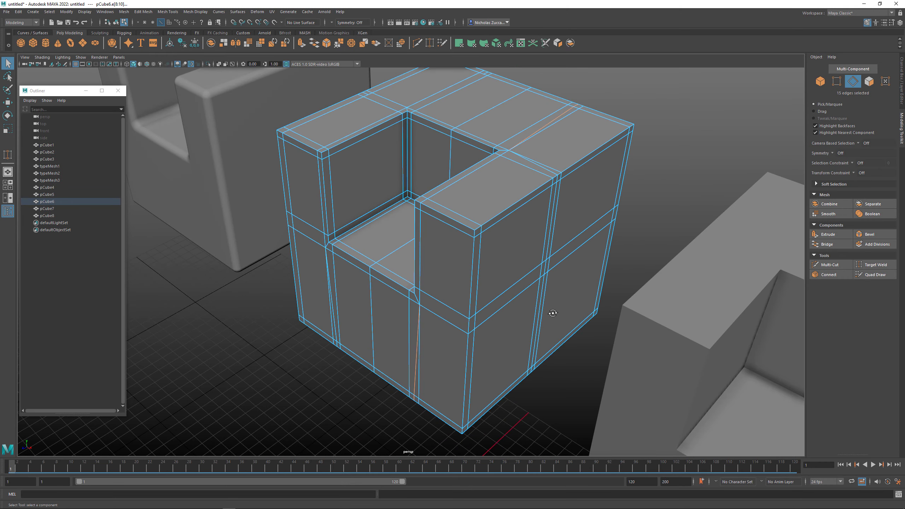
{"action": "key", "text": "Delete"}
Delete the leftover edge loop at the notch's back-right corner and the slanted vertical loop below its front-left corner
{"action": "left_click_drag", "start_coordinate": [482, 274], "coordinate": [433, 301], "text": "alt"}
{"action": "double_click", "coordinate": [541, 204]}
{"action": "key", "text": "ctrl+Delete"}
{"action": "double_click", "coordinate": [400, 332]}
{"action": "left_click_drag", "start_coordinate": [401, 332], "coordinate": [512, 335], "text": "alt"}
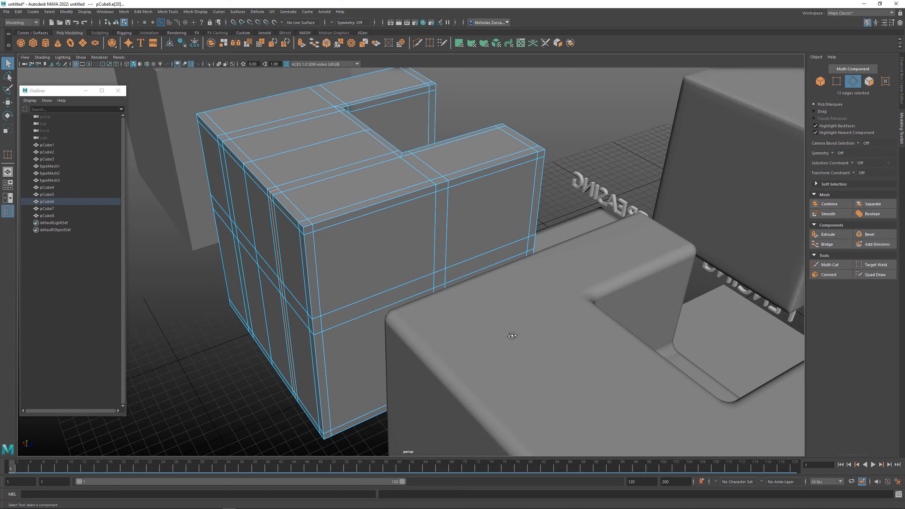
{"action": "key", "text": "ctrl+Delete"}
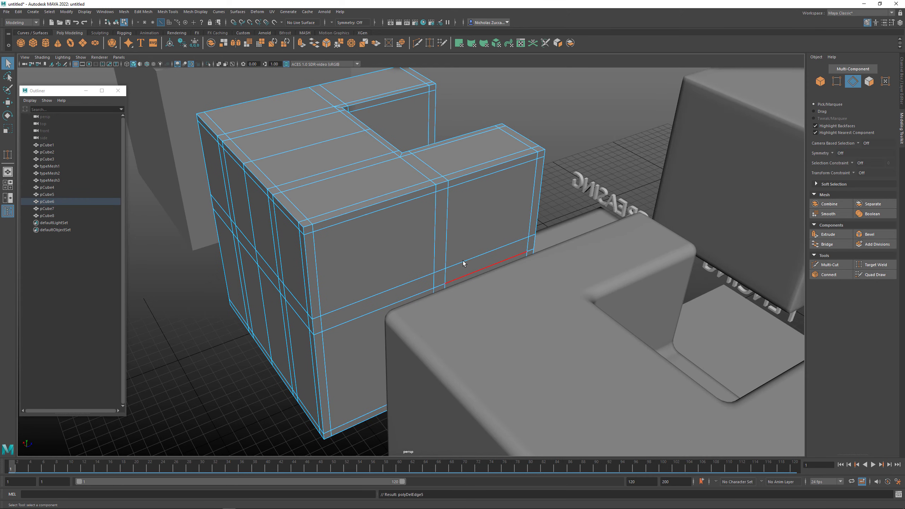
Examine the notch's reworked corners in smoothed preview and return to the unsmoothed display
{"action": "left_click_drag", "start_coordinate": [463, 260], "coordinate": [383, 258], "text": "alt"}
{"action": "middle_click_drag", "start_coordinate": [382, 258], "coordinate": [406, 265], "text": "alt"}
{"action": "left_click_drag", "start_coordinate": [405, 265], "coordinate": [386, 281], "text": "alt"}
{"action": "key", "text": "3"}
{"action": "key", "text": "1"}
{"action": "right_click_drag", "start_coordinate": [386, 280], "coordinate": [436, 305], "text": "alt"}
{"action": "left_click_drag", "start_coordinate": [437, 306], "coordinate": [431, 307], "text": "alt"}
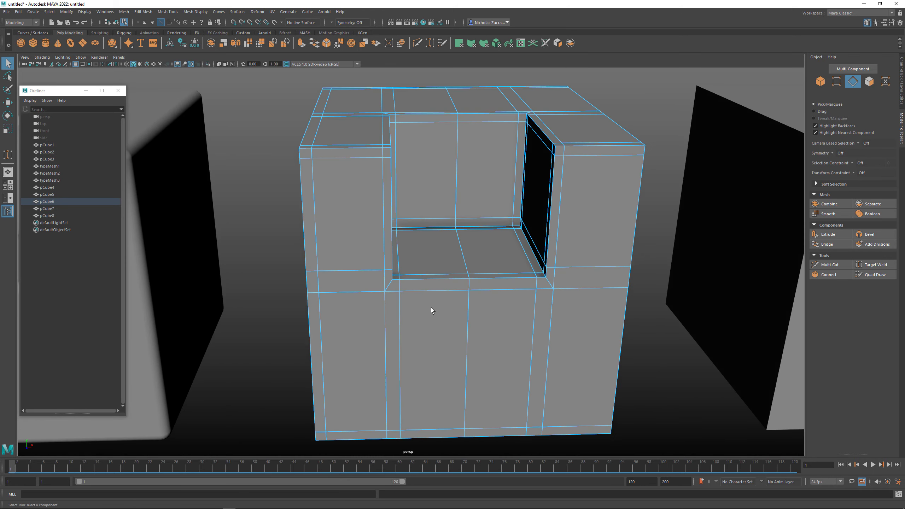
Inspect the cleaned edge flow, compare the smoothed notched cube with its neighbours in object mode, and return it to unsmoothed display
{"action": "left_click_drag", "start_coordinate": [325, 276], "coordinate": [325, 266], "text": "alt"}
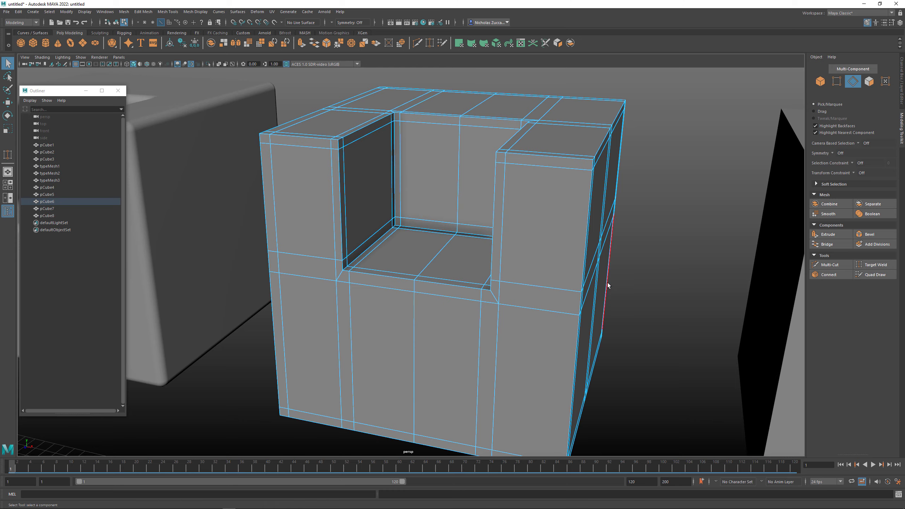
{"action": "left_click_drag", "start_coordinate": [606, 283], "coordinate": [539, 299], "text": "alt"}
{"action": "middle_click_drag", "start_coordinate": [540, 298], "coordinate": [557, 284], "text": "alt"}
{"action": "left_click_drag", "start_coordinate": [557, 285], "coordinate": [610, 302], "text": "alt"}
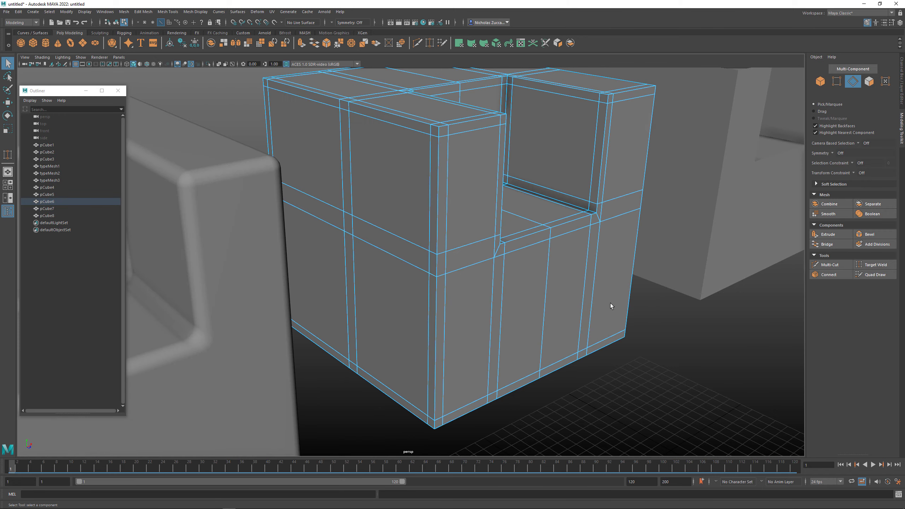
{"action": "right_click_drag", "start_coordinate": [610, 303], "coordinate": [563, 295], "text": "alt"}
{"action": "left_click_drag", "start_coordinate": [563, 295], "coordinate": [529, 280], "text": "alt"}
{"action": "key", "text": "3"}
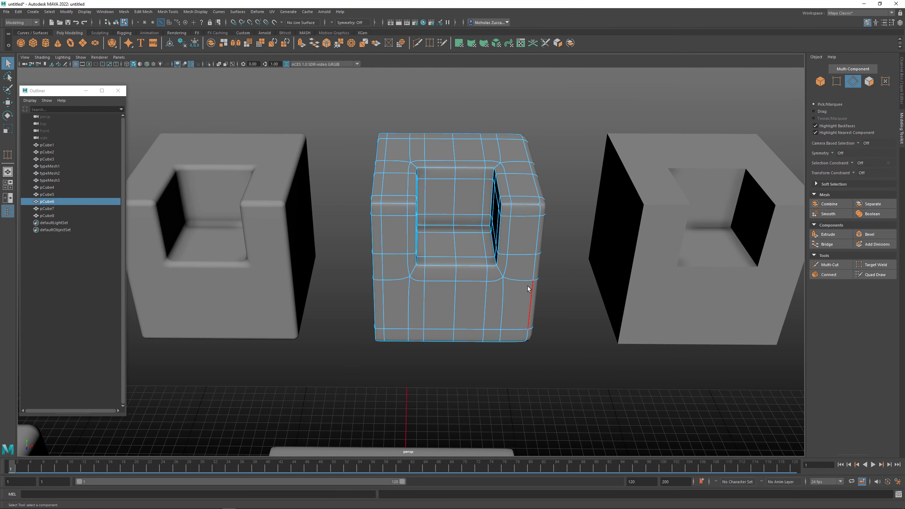
{"action": "key", "text": "F8"}
{"action": "left_click", "coordinate": [570, 299]}
{"action": "right_click_drag", "start_coordinate": [576, 299], "coordinate": [510, 299], "text": "alt"}
{"action": "mouse_move", "coordinate": [510, 298]}
{"action": "left_mouse_down", "text": "alt"}
{"action": "mouse_move", "coordinate": [504, 293]}
{"action": "mouse_move", "coordinate": [503, 308]}
{"action": "left_mouse_up", "text": "alt"}
{"action": "left_click", "coordinate": [482, 302]}
{"action": "key", "text": "1"}
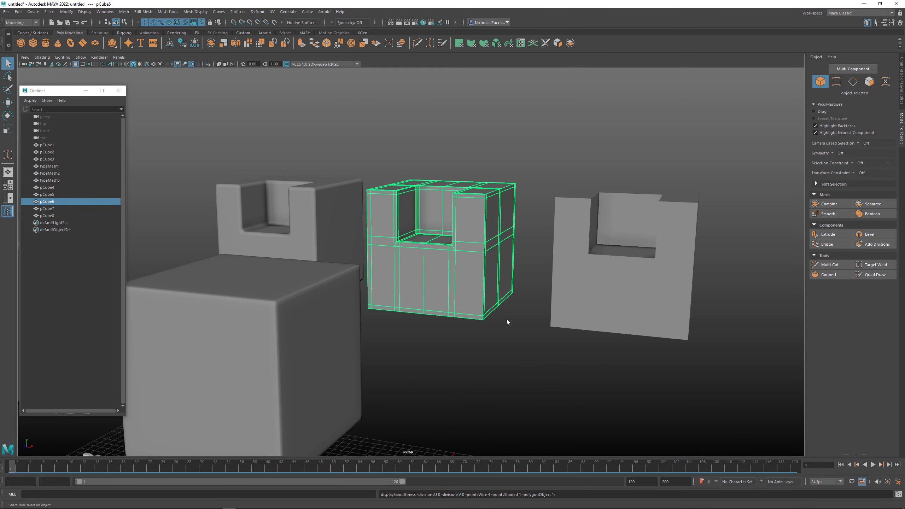
{"action": "right_click_drag", "start_coordinate": [490, 303], "coordinate": [567, 385], "text": "alt"}
{"action": "left_click_drag", "start_coordinate": [566, 390], "coordinate": [531, 306], "text": "alt"}
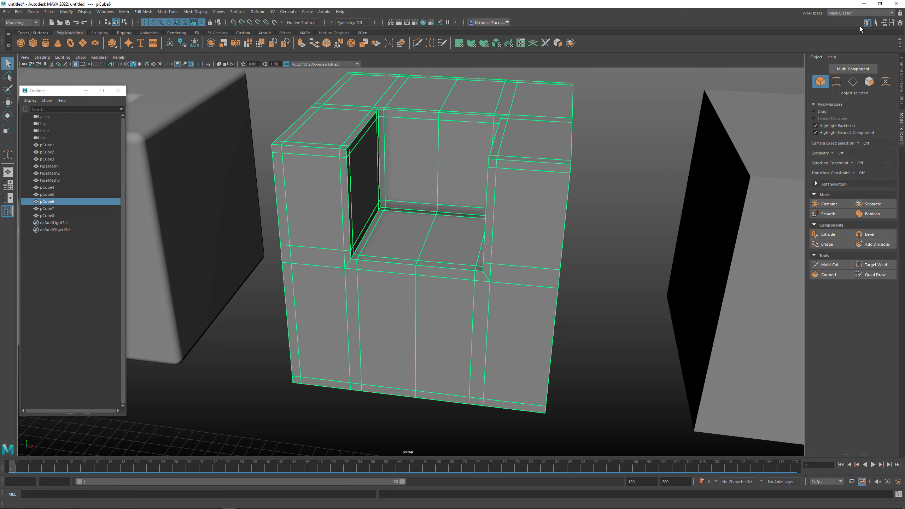
{"action": "left_click", "coordinate": [829, 265]}
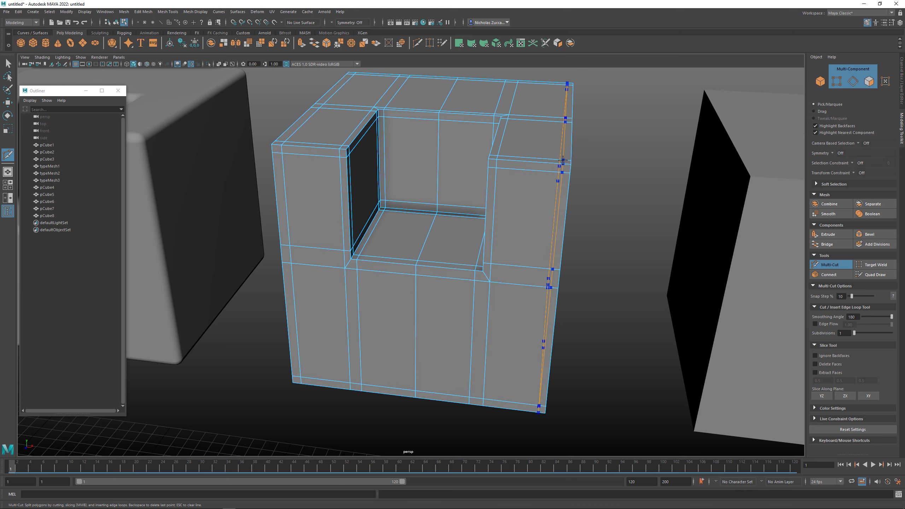
{"action": "left_click_drag", "start_coordinate": [602, 155], "coordinate": [546, 165], "text": "alt"}
{"action": "key", "text": "1"}
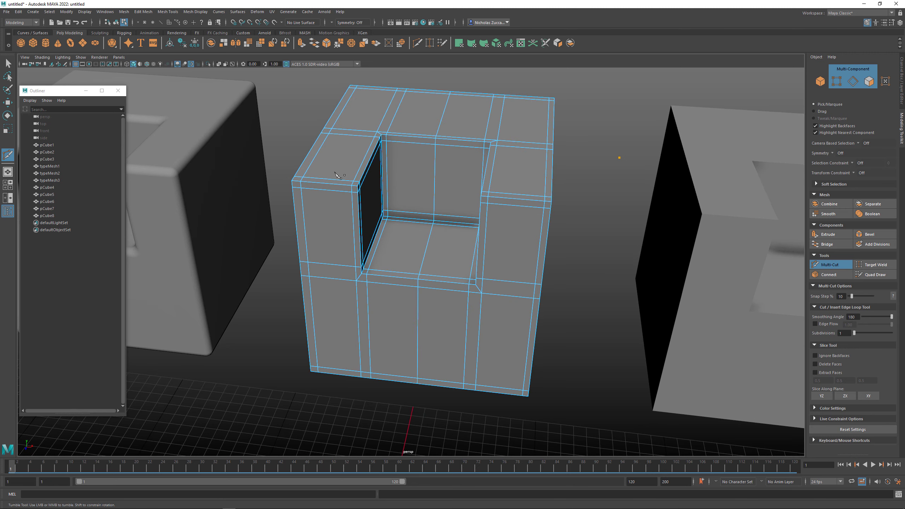
{"action": "scroll", "coordinate": [403, 171], "scroll_direction": "down", "scroll_amount": 5}
{"action": "middle_click_drag", "start_coordinate": [426, 246], "coordinate": [413, 189], "text": "alt"}
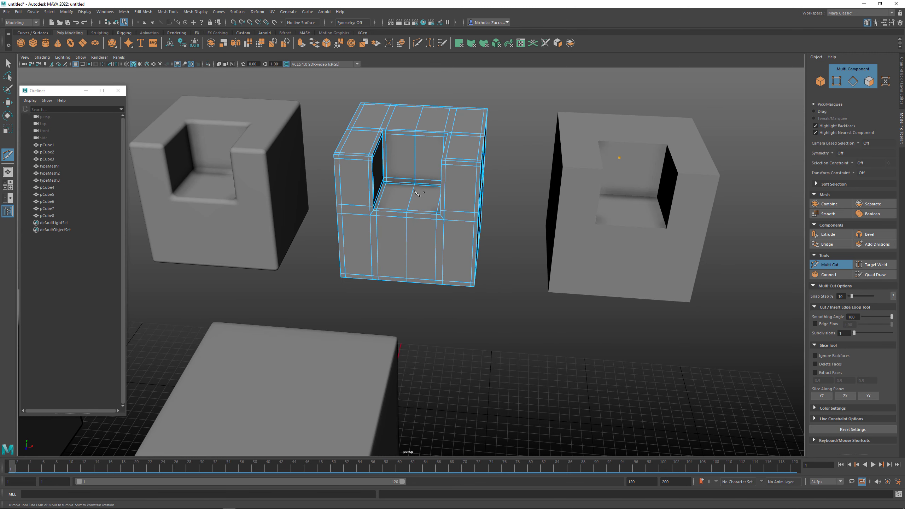
{"action": "key", "text": "q"}
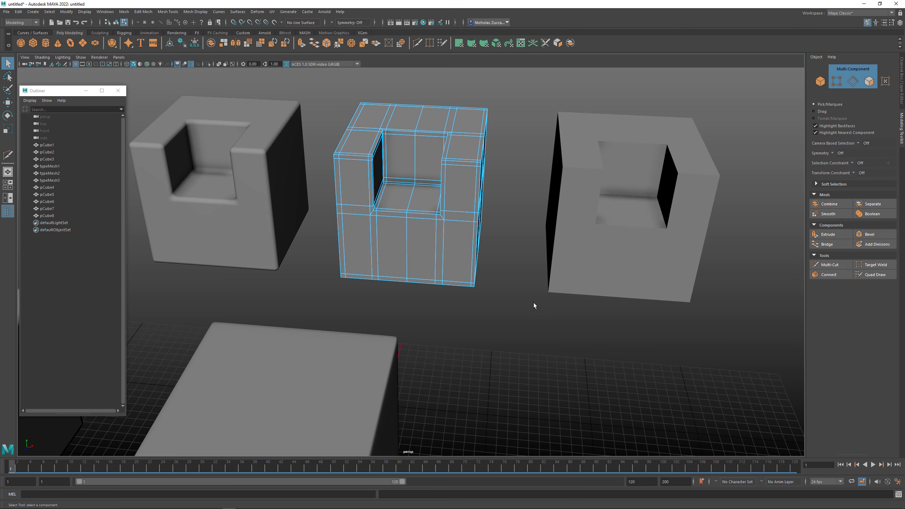
Duplicate the unsupported notched cube in object mode and move the copy back to about Z -479
{"action": "key", "text": "F8"}
{"action": "left_click_drag", "start_coordinate": [569, 254], "coordinate": [519, 282], "text": "alt"}
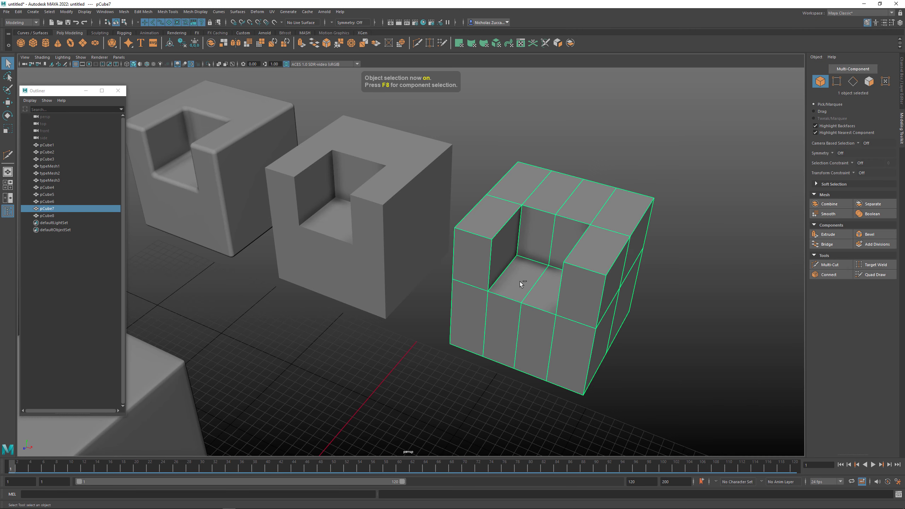
{"action": "key", "text": "ctrl+d"}
{"action": "key", "text": "w"}
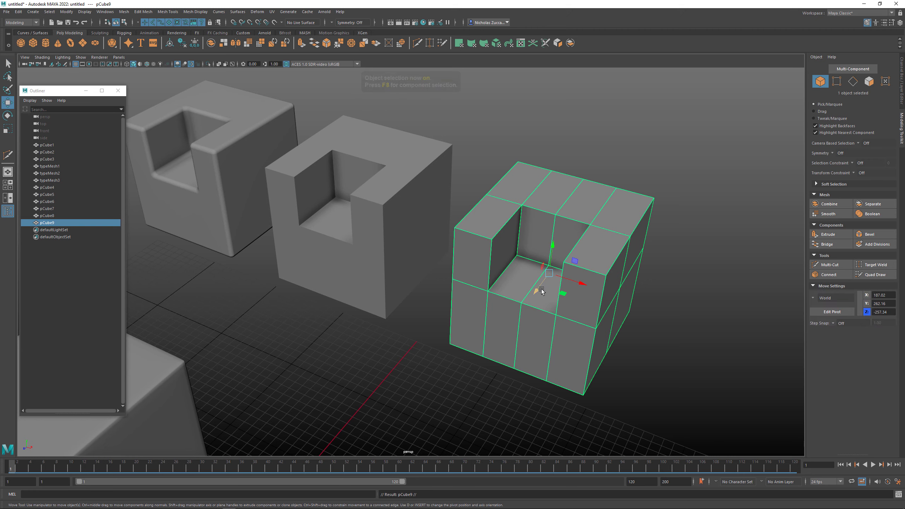
{"action": "left_click_drag", "start_coordinate": [541, 292], "coordinate": [456, 159]}
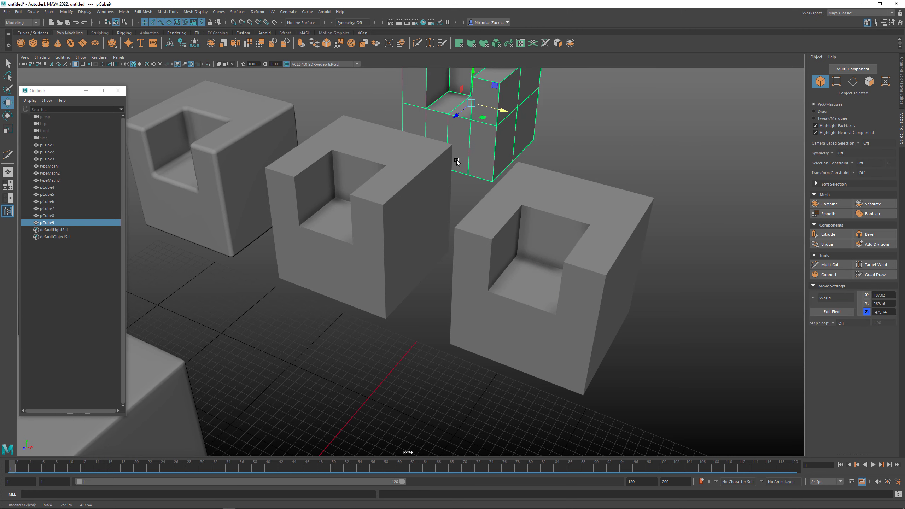
Show the middle notched cube in smoothed preview, and move the duplicate along X to 28.40
{"action": "left_click", "coordinate": [424, 188]}
{"action": "key", "text": "3"}
{"action": "left_click_drag", "start_coordinate": [405, 197], "coordinate": [412, 214], "text": "alt"}
{"action": "left_click", "coordinate": [412, 215]}
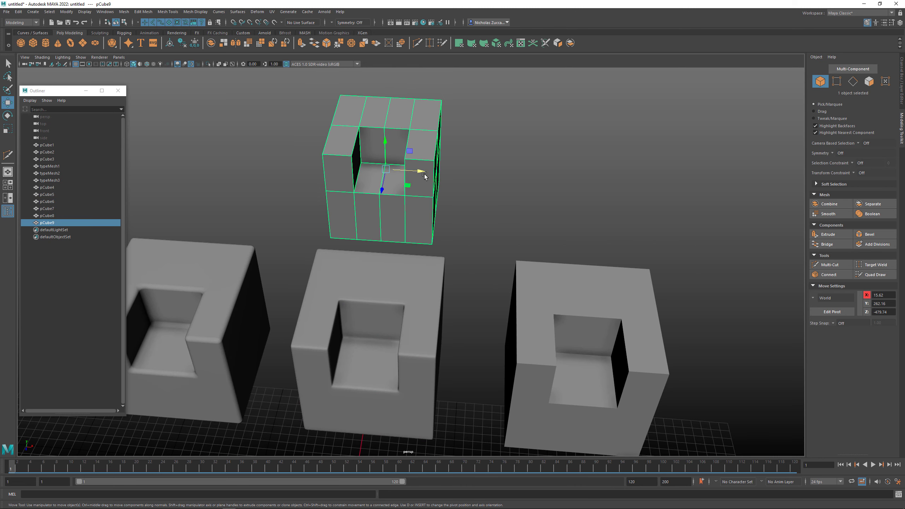
{"action": "left_click_drag", "start_coordinate": [424, 174], "coordinate": [434, 175]}
{"action": "left_click", "coordinate": [499, 213]}
{"action": "middle_click_drag", "start_coordinate": [458, 197], "coordinate": [463, 274], "text": "alt"}
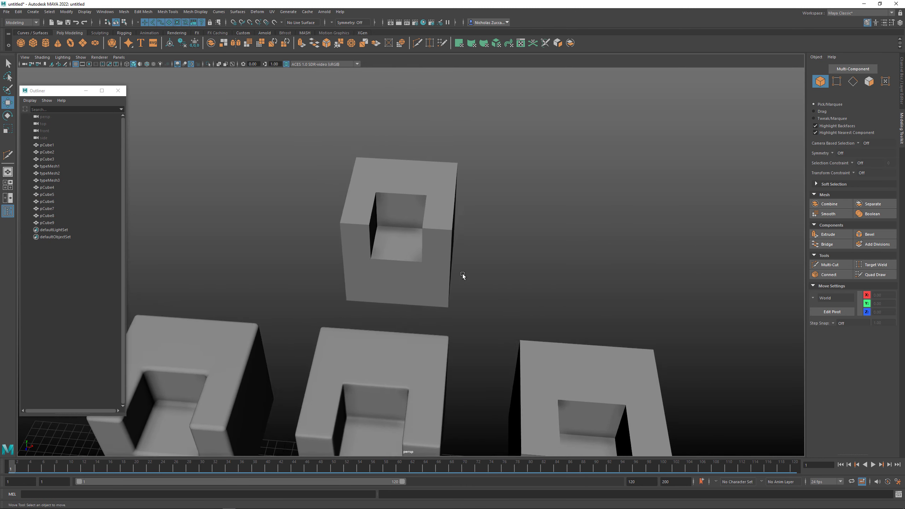
Select only the duplicate cube's hard edges using an edge selection constraint set to Next Selection with Hard smoothing
{"action": "mouse_move", "coordinate": [462, 273]}
{"action": "left_mouse_down", "text": "alt"}
{"action": "mouse_move", "coordinate": [448, 259]}
{"action": "mouse_move", "coordinate": [467, 272]}
{"action": "left_mouse_up", "text": "alt"}
{"action": "left_click", "coordinate": [448, 259]}
{"action": "key", "text": "F10"}
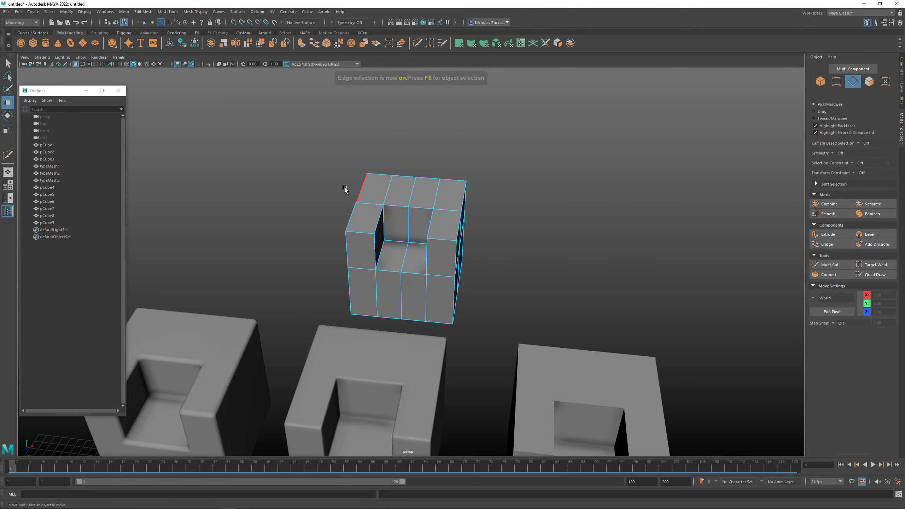
{"action": "left_click_drag", "start_coordinate": [296, 149], "coordinate": [477, 329]}
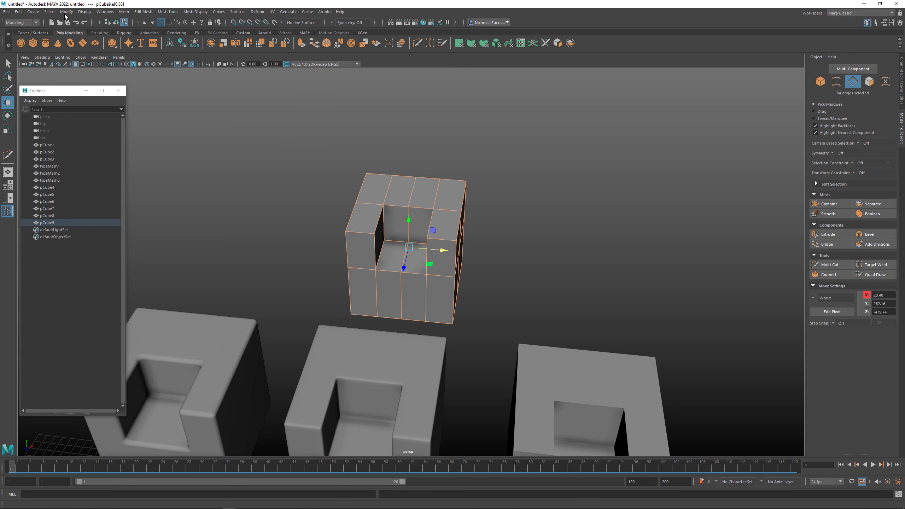
{"action": "left_click", "coordinate": [49, 11]}
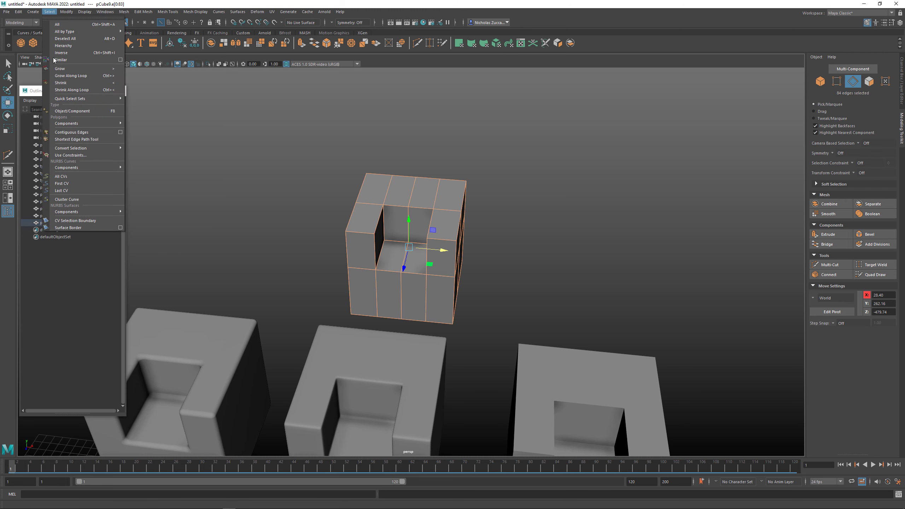
{"action": "left_click", "coordinate": [94, 156]}
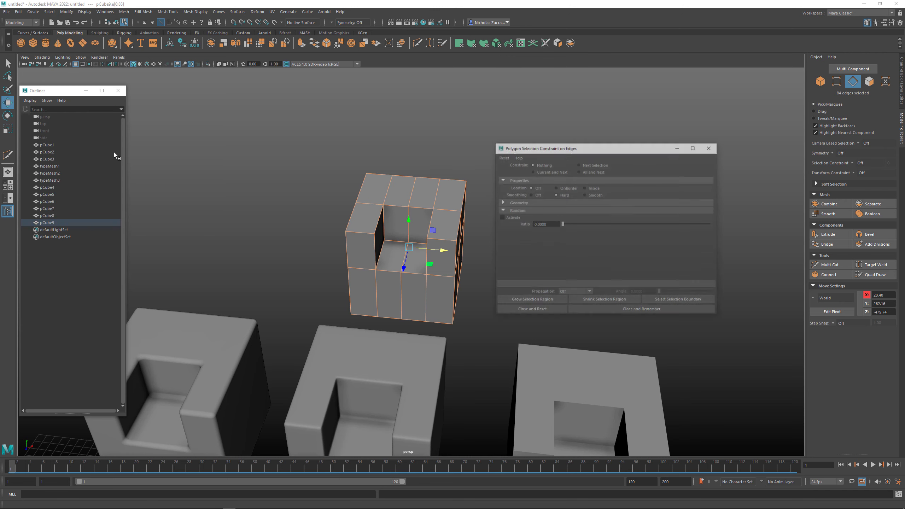
{"action": "left_click", "coordinate": [590, 165]}
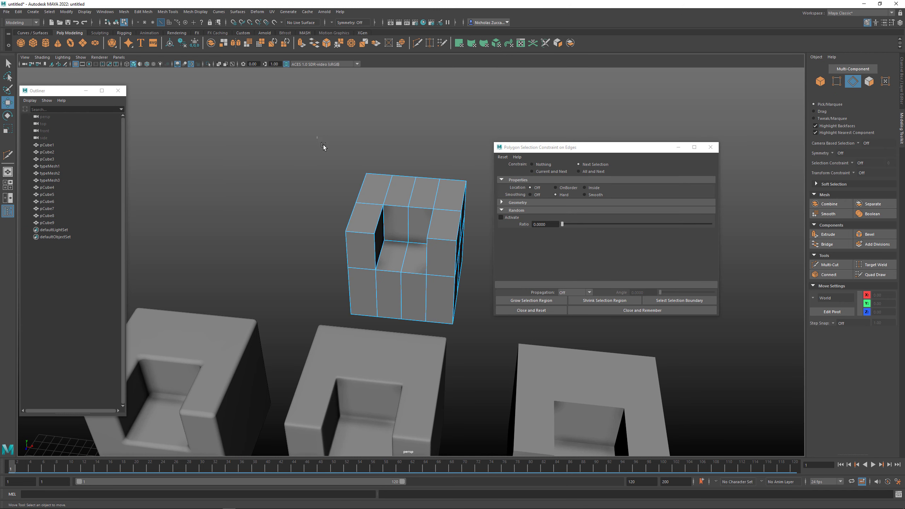
{"action": "left_click_drag", "start_coordinate": [321, 140], "coordinate": [532, 378]}
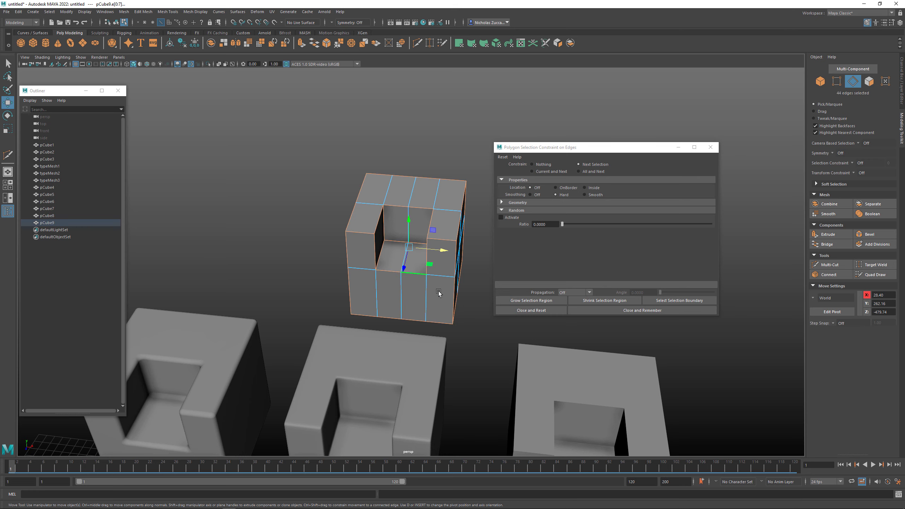
Bevel the selected hard edges of the duplicate with a fraction of 0.25, and move the constraint window off the bevel settings
{"action": "left_click_drag", "start_coordinate": [458, 266], "coordinate": [446, 252], "text": "alt"}
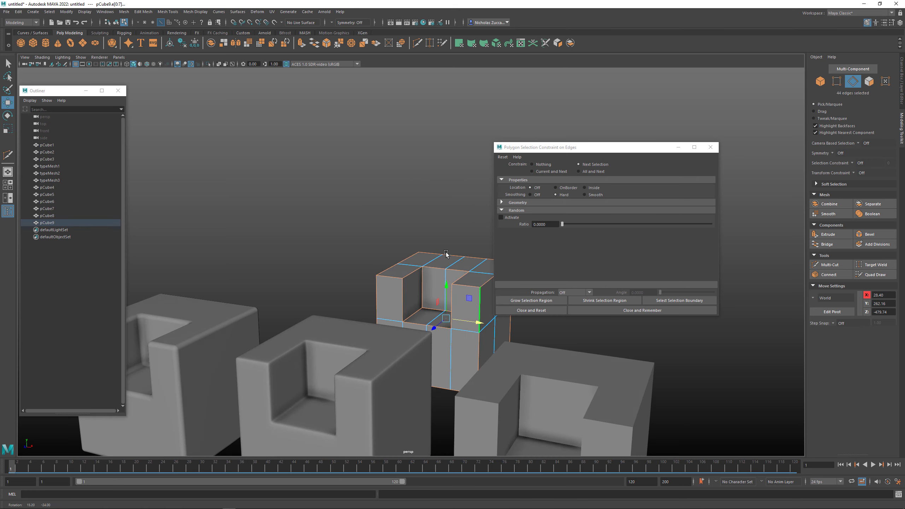
{"action": "middle_click_drag", "start_coordinate": [446, 252], "coordinate": [377, 179], "text": "alt"}
{"action": "left_click_drag", "start_coordinate": [378, 180], "coordinate": [383, 201], "text": "alt"}
{"action": "right_click_drag", "start_coordinate": [383, 201], "coordinate": [444, 217], "text": "alt"}
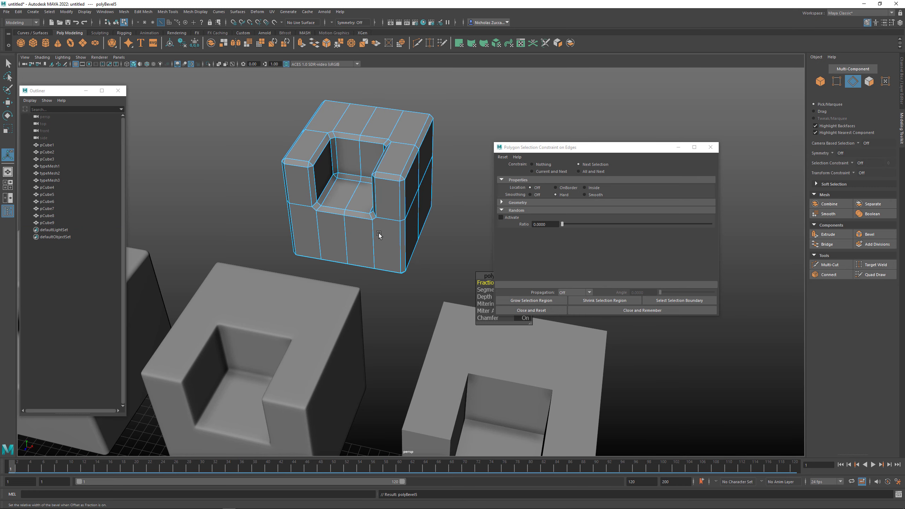
{"action": "middle_click_drag", "start_coordinate": [381, 225], "coordinate": [355, 228], "text": "alt"}
{"action": "left_click_drag", "start_coordinate": [568, 152], "coordinate": [672, 148]}
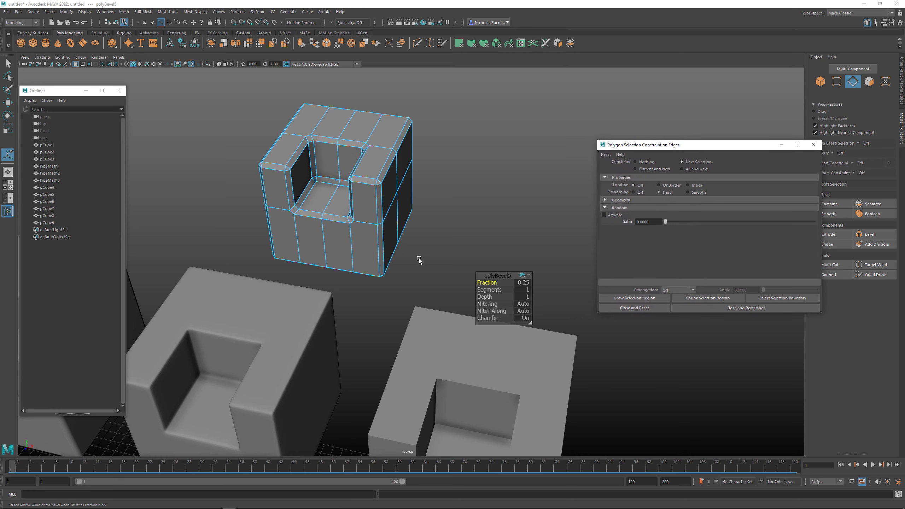
Set the bevel's segments to 2 and check the edge flow around the notch corners
{"action": "right_click_drag", "start_coordinate": [364, 232], "coordinate": [509, 298], "text": "alt"}
{"action": "middle_click_drag", "start_coordinate": [423, 251], "coordinate": [427, 277], "text": "alt"}
{"action": "left_click_drag", "start_coordinate": [428, 277], "coordinate": [425, 278], "text": "alt"}
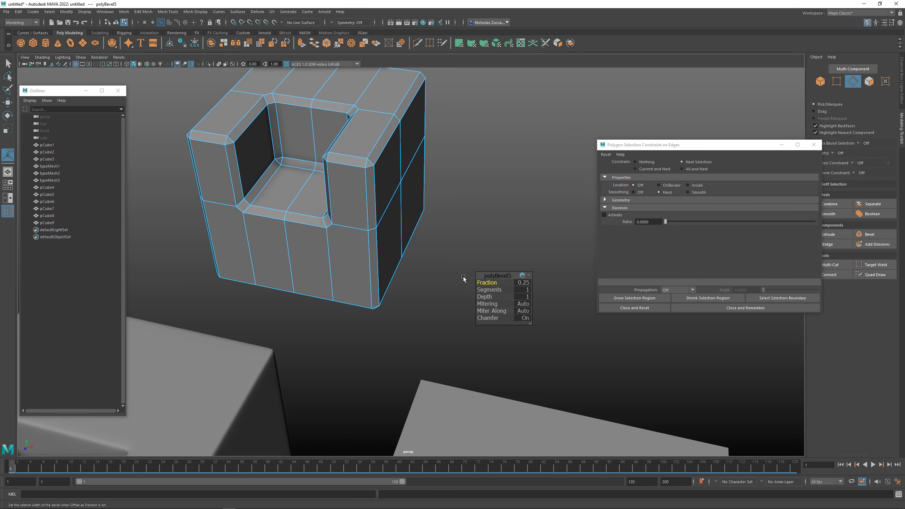
{"action": "left_click", "coordinate": [489, 290]}
{"action": "middle_click_drag", "start_coordinate": [490, 290], "coordinate": [492, 290]}
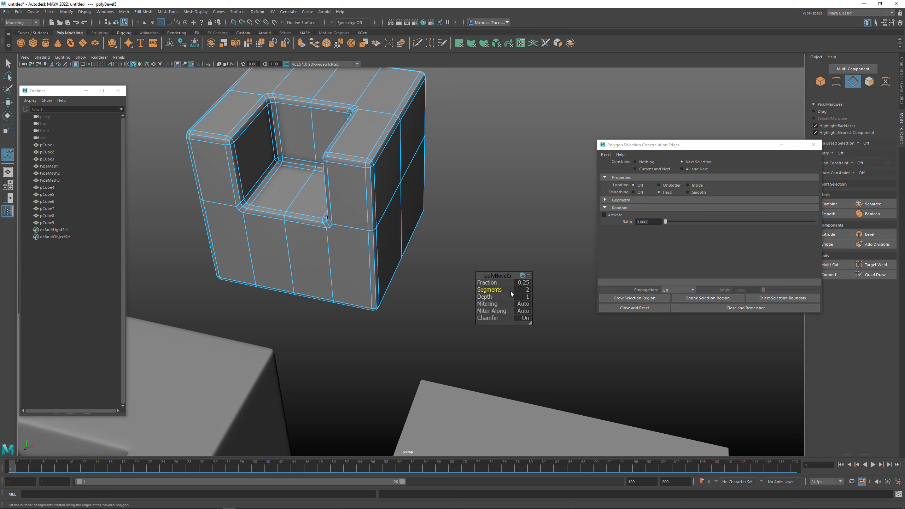
{"action": "middle_click_drag", "start_coordinate": [389, 260], "coordinate": [398, 308], "text": "alt"}
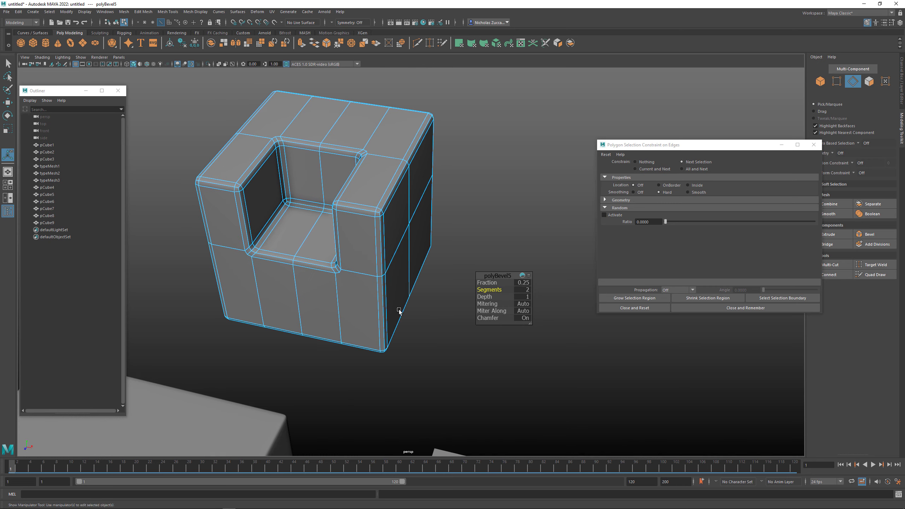
{"action": "right_click_drag", "start_coordinate": [361, 256], "coordinate": [407, 277], "text": "alt"}
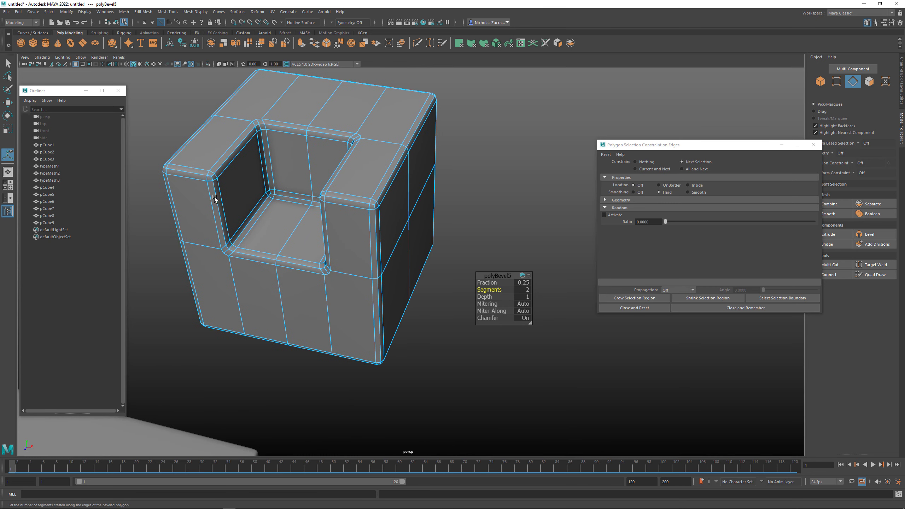
{"action": "right_click_drag", "start_coordinate": [383, 265], "coordinate": [262, 351], "text": "alt"}
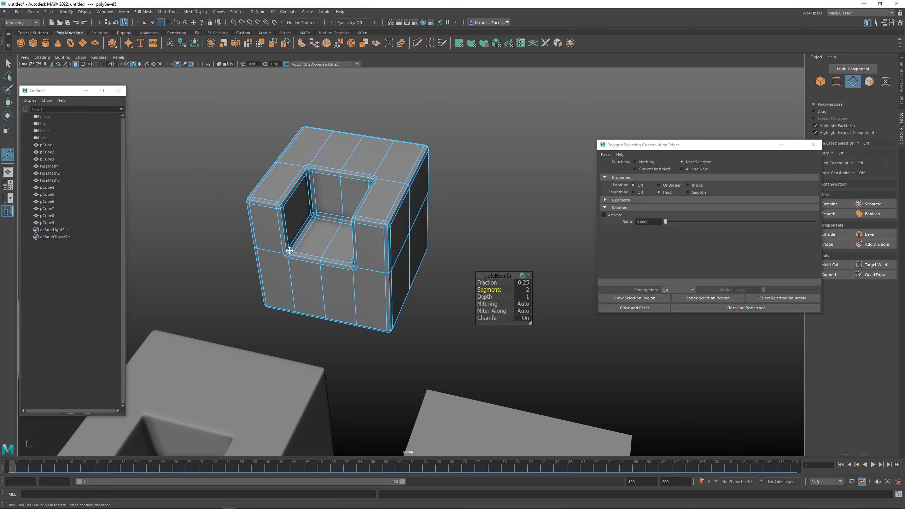
{"action": "middle_click_drag", "start_coordinate": [262, 351], "coordinate": [302, 312], "text": "alt"}
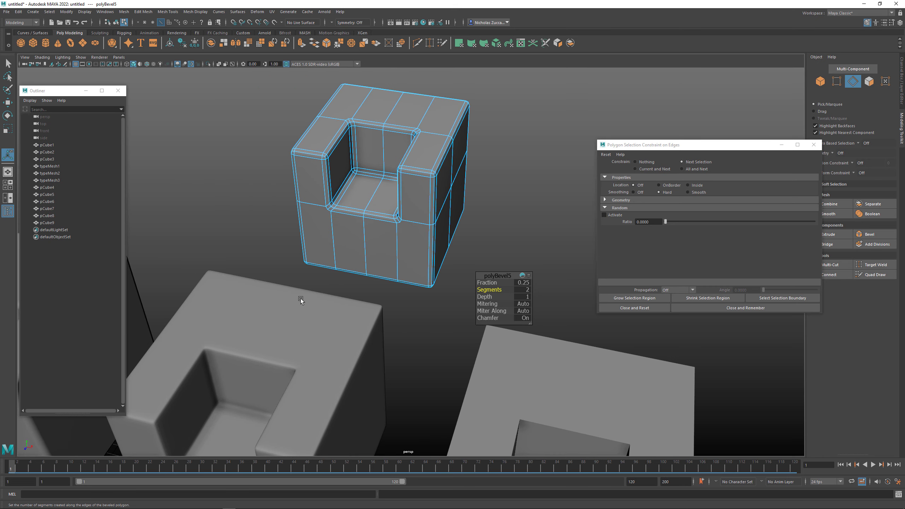
Turn off the bevel's Chamfer option so the added edges act as support loops on the flat faces
{"action": "right_click_drag", "start_coordinate": [347, 278], "coordinate": [494, 326], "text": "alt"}
{"action": "left_click_drag", "start_coordinate": [487, 318], "coordinate": [442, 306]}
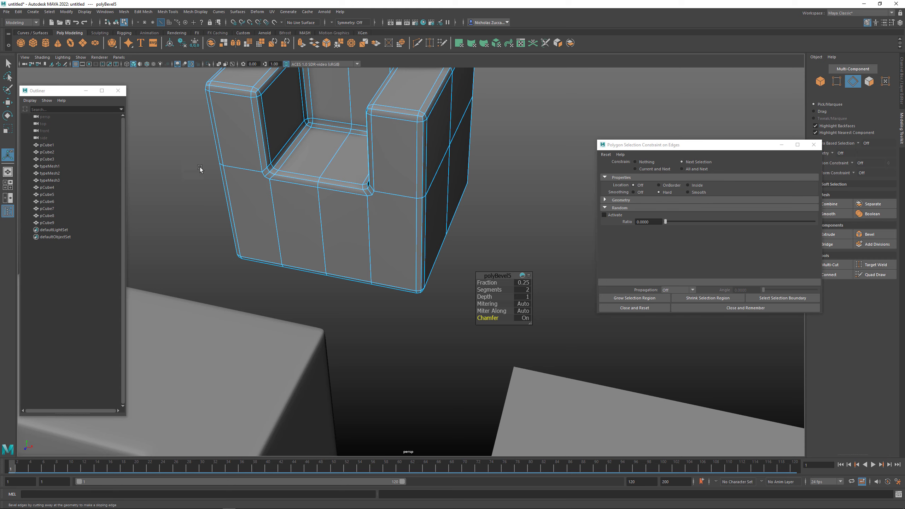
{"action": "left_click_drag", "start_coordinate": [484, 318], "coordinate": [479, 318]}
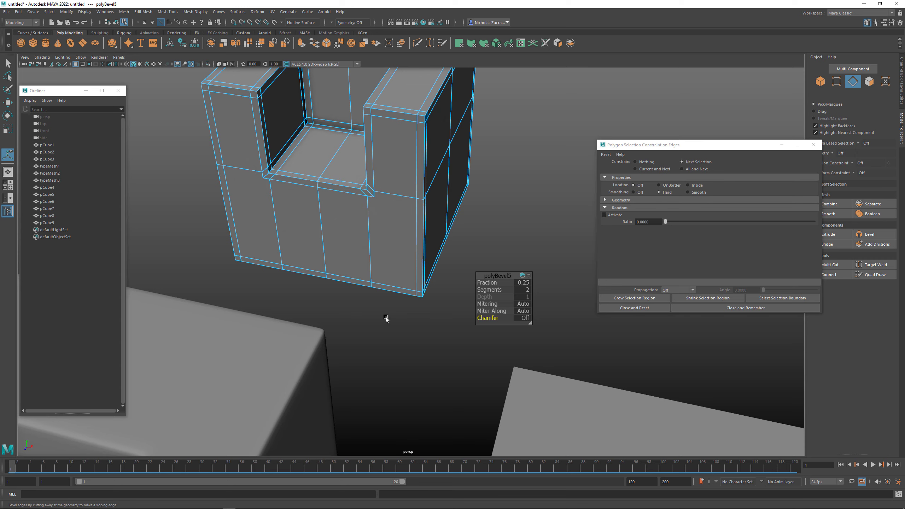
{"action": "left_click_drag", "start_coordinate": [384, 316], "coordinate": [395, 284], "text": "alt"}
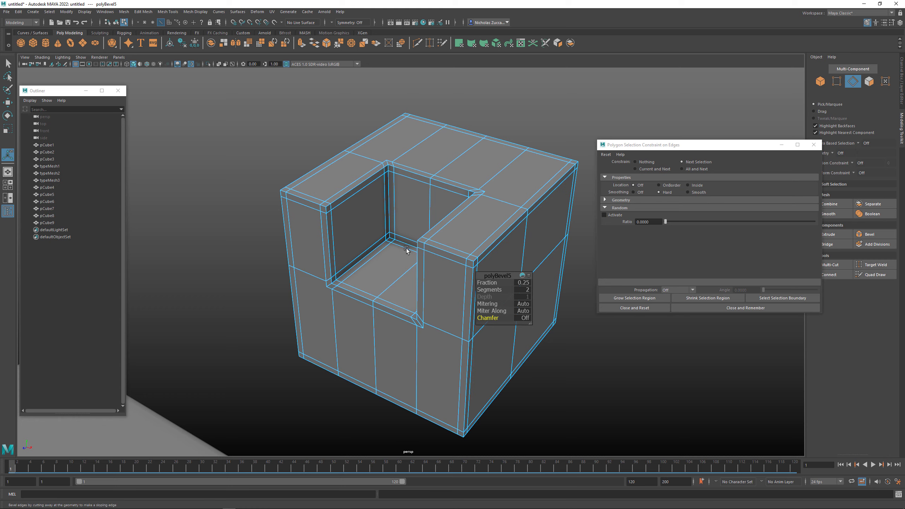
{"action": "middle_click_drag", "start_coordinate": [529, 219], "coordinate": [424, 210], "text": "alt"}
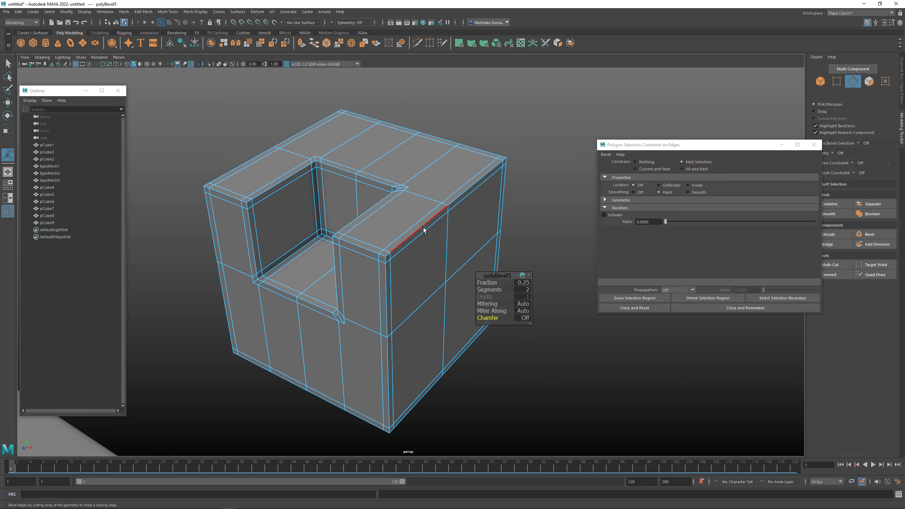
Compare the beveled cube's smoothed preview with its neighbours using wireframe on shaded, and return it to unsmoothed display
{"action": "mouse_move", "coordinate": [393, 253]}
{"action": "left_mouse_down", "text": "alt"}
{"action": "mouse_move", "coordinate": [422, 253]}
{"action": "mouse_move", "coordinate": [390, 239]}
{"action": "left_mouse_up", "text": "alt"}
{"action": "key", "text": "3"}
{"action": "middle_click_drag", "start_coordinate": [388, 239], "coordinate": [434, 201], "text": "alt"}
{"action": "left_click_drag", "start_coordinate": [435, 202], "coordinate": [388, 211], "text": "alt"}
{"action": "right_click_drag", "start_coordinate": [388, 211], "coordinate": [272, 213], "text": "alt"}
{"action": "middle_click_drag", "start_coordinate": [272, 214], "coordinate": [272, 144], "text": "alt"}
{"action": "left_click", "coordinate": [147, 64]}
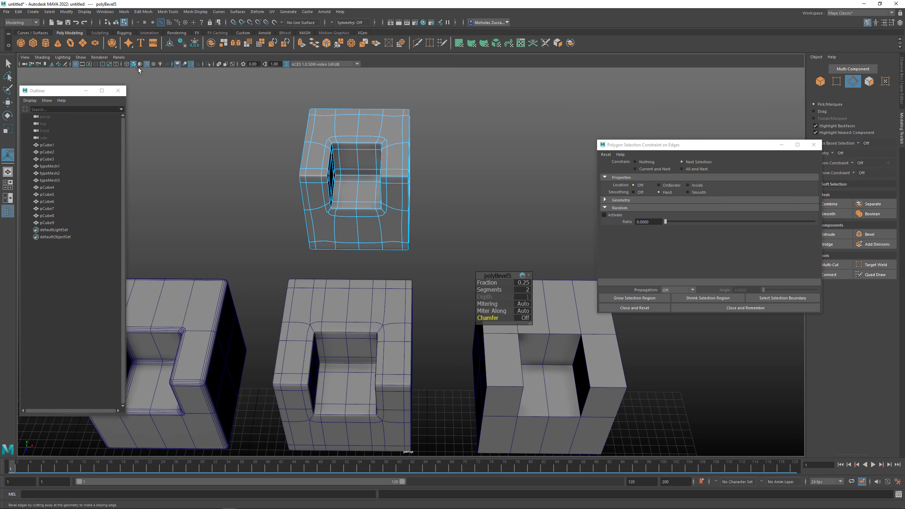
{"action": "left_click_drag", "start_coordinate": [295, 290], "coordinate": [334, 283], "text": "alt"}
{"action": "right_click_drag", "start_coordinate": [334, 284], "coordinate": [366, 298], "text": "alt"}
{"action": "left_click_drag", "start_coordinate": [460, 190], "coordinate": [480, 241], "text": "alt"}
{"action": "key", "text": "q"}
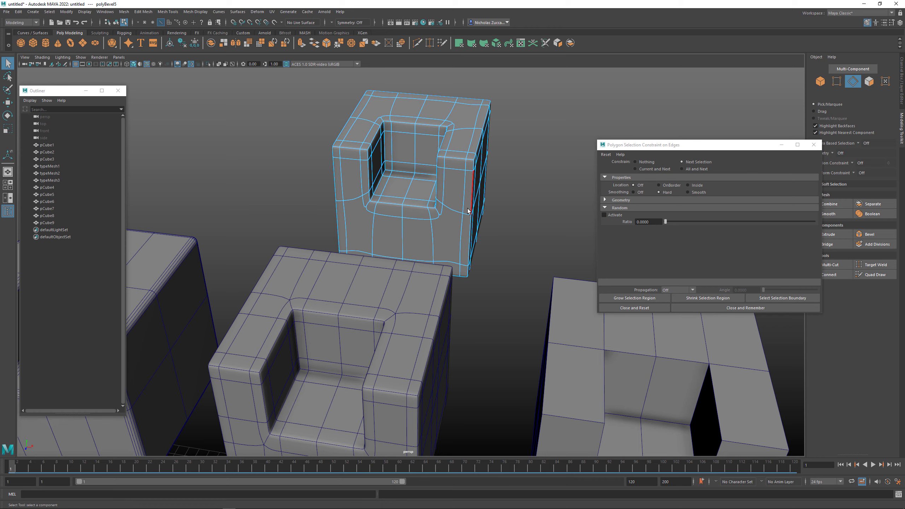
{"action": "key", "text": "1"}
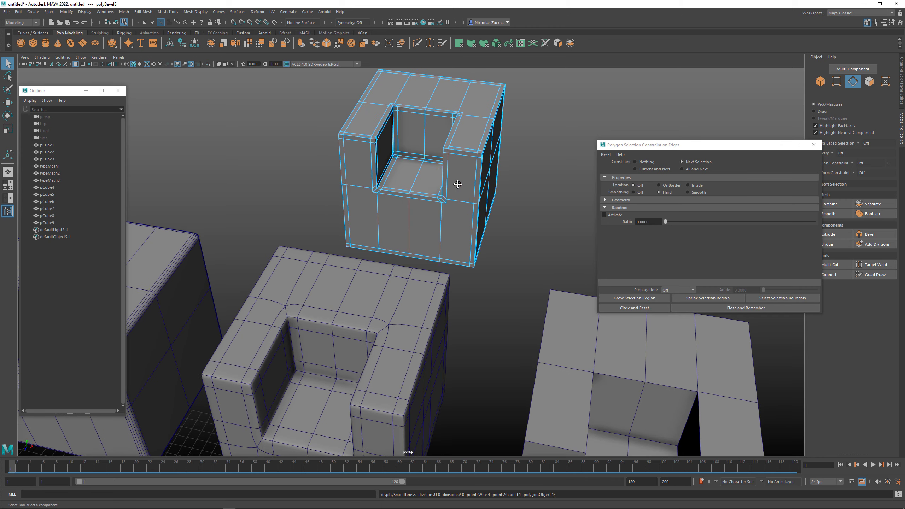
Set the edge selection constraint back to Nothing and close its window with the settings remembered
{"action": "right_click_drag", "start_coordinate": [457, 182], "coordinate": [440, 249], "text": "alt"}
{"action": "mouse_move", "coordinate": [440, 250]}
{"action": "left_mouse_down", "text": "alt"}
{"action": "mouse_move", "coordinate": [429, 262]}
{"action": "mouse_move", "coordinate": [450, 252]}
{"action": "left_mouse_up", "text": "alt"}
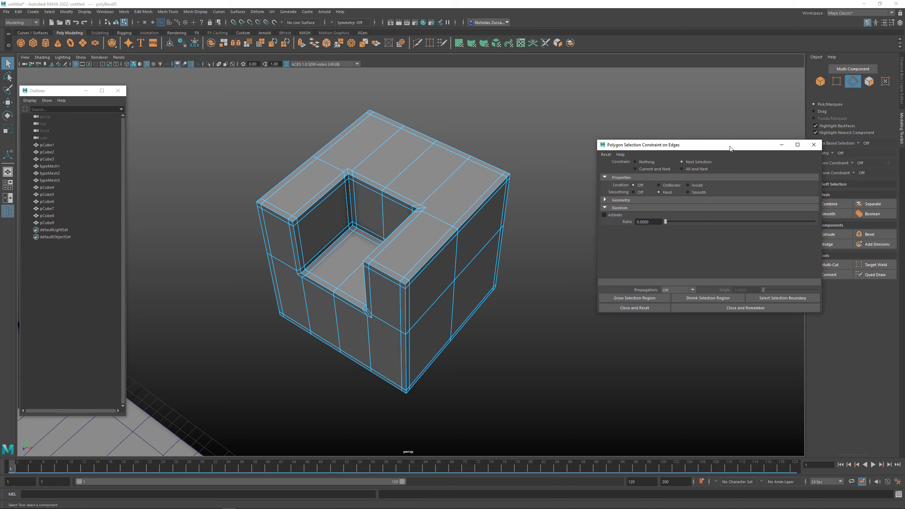
{"action": "left_click_drag", "start_coordinate": [766, 144], "coordinate": [696, 152]}
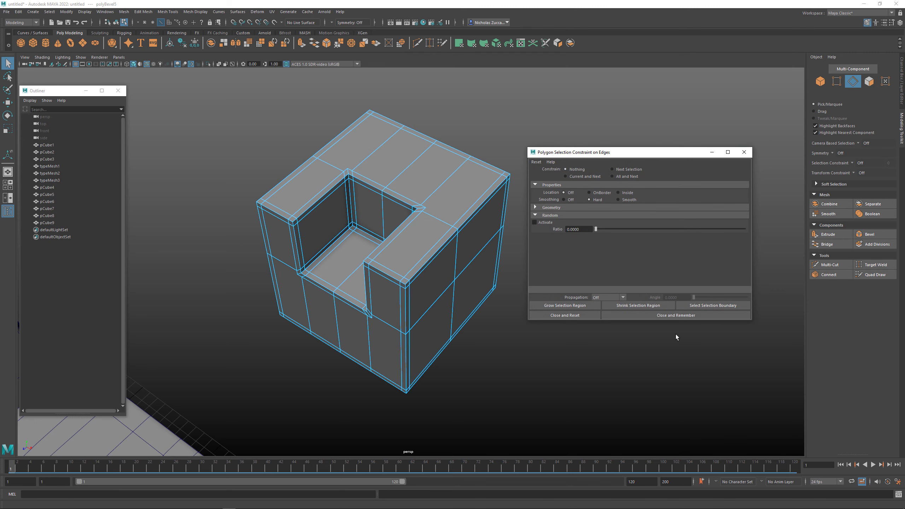
{"action": "left_click", "coordinate": [676, 315]}
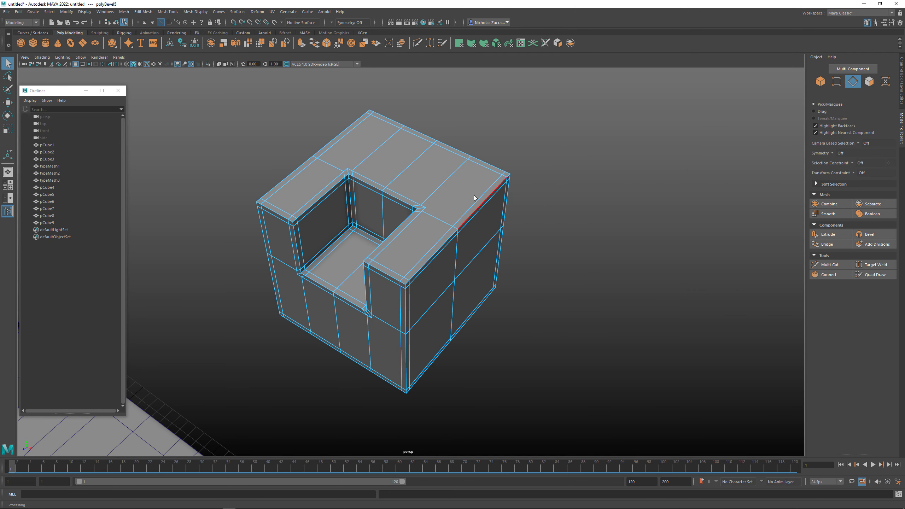
Insert an edge loop with Multi-Cut across the top of the beveled cube, between the notch and the back edge
{"action": "left_click_drag", "start_coordinate": [430, 136], "coordinate": [557, 299]}
{"action": "left_click", "coordinate": [575, 265]}
{"action": "left_click", "coordinate": [828, 264]}
{"action": "right_click_drag", "start_coordinate": [535, 219], "coordinate": [622, 267], "text": "alt"}
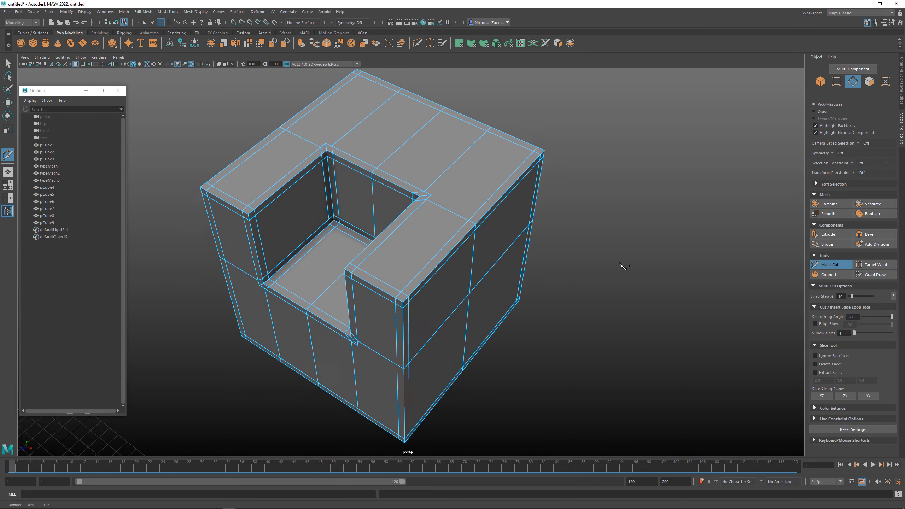
{"action": "left_click_drag", "start_coordinate": [621, 266], "coordinate": [583, 276], "text": "alt"}
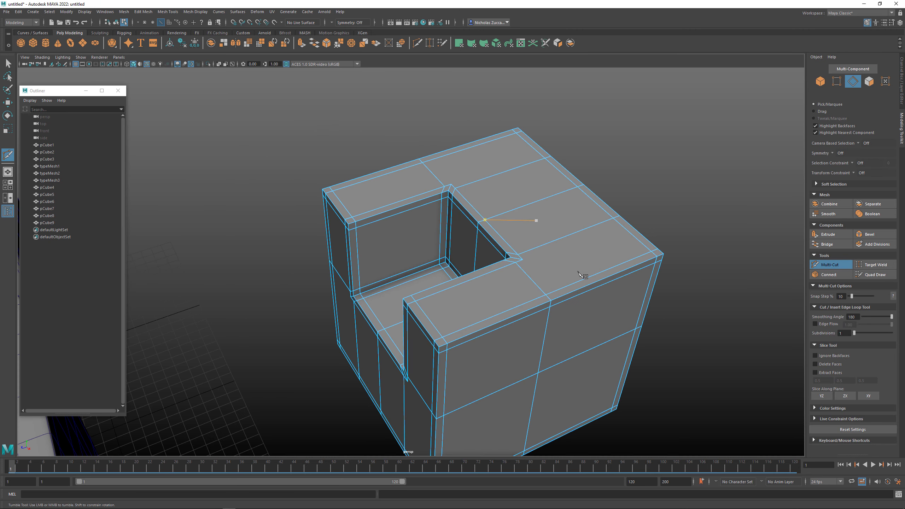
{"action": "left_click", "coordinate": [580, 291], "text": "ctrl"}
Cut an edge from the notch's inner top corner to where the new loop meets the outer edge's support loop
{"action": "middle_click_drag", "start_coordinate": [555, 248], "coordinate": [468, 187], "text": "alt"}
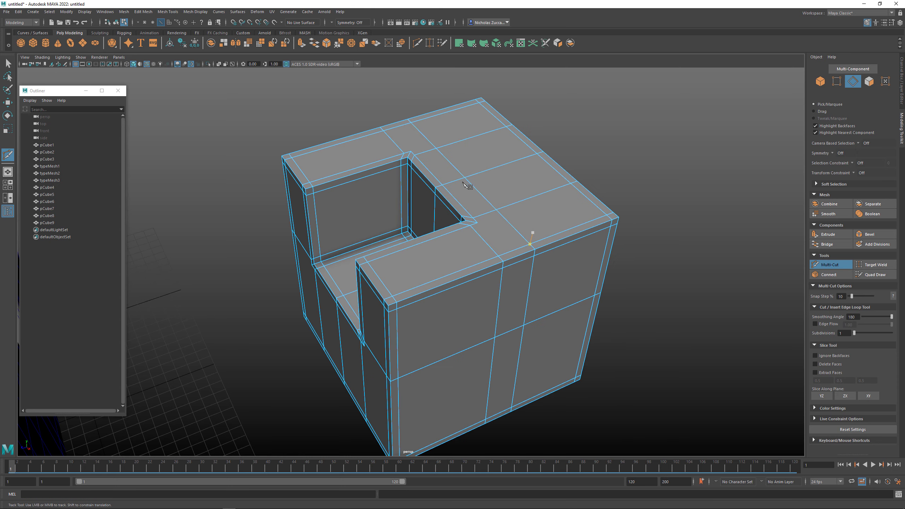
{"action": "right_click_drag", "start_coordinate": [468, 187], "coordinate": [561, 228], "text": "alt"}
{"action": "middle_click_drag", "start_coordinate": [561, 228], "coordinate": [486, 215], "text": "alt"}
{"action": "left_click_drag", "start_coordinate": [486, 215], "coordinate": [499, 205], "text": "alt"}
{"action": "middle_click_drag", "start_coordinate": [500, 207], "coordinate": [431, 231], "text": "alt"}
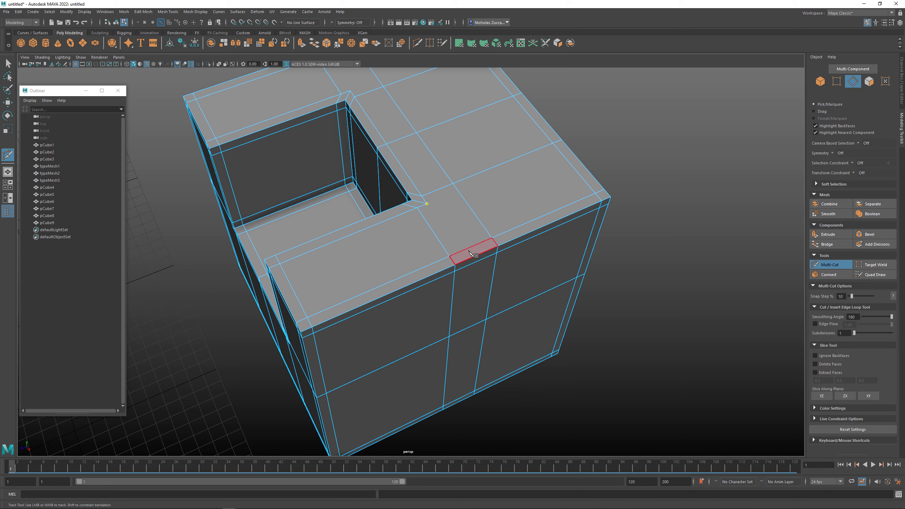
{"action": "right_click", "coordinate": [497, 239]}
Cut an edge from the notch's other inner top corner to the new loop's junction at the opposite outer edge
{"action": "middle_click_drag", "start_coordinate": [439, 204], "coordinate": [473, 260], "text": "alt"}
{"action": "left_click_drag", "start_coordinate": [474, 261], "coordinate": [404, 178], "text": "alt"}
{"action": "left_click", "coordinate": [363, 168]}
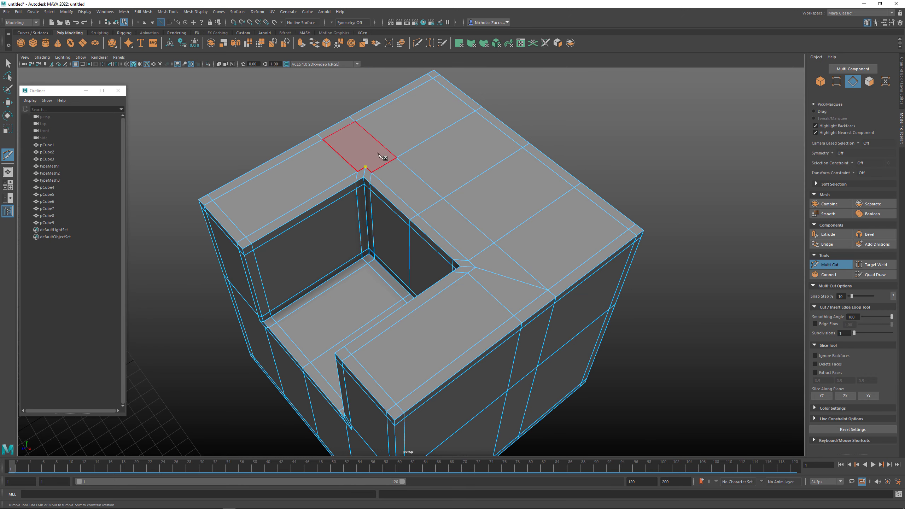
{"action": "left_click", "coordinate": [355, 122]}
{"action": "right_click", "coordinate": [367, 140]}
{"action": "left_click", "coordinate": [514, 315]}
{"action": "left_click_drag", "start_coordinate": [521, 299], "coordinate": [506, 284], "text": "alt"}
{"action": "middle_click_drag", "start_coordinate": [506, 284], "coordinate": [474, 264], "text": "alt"}
{"action": "left_click_drag", "start_coordinate": [477, 268], "coordinate": [369, 175], "text": "alt"}
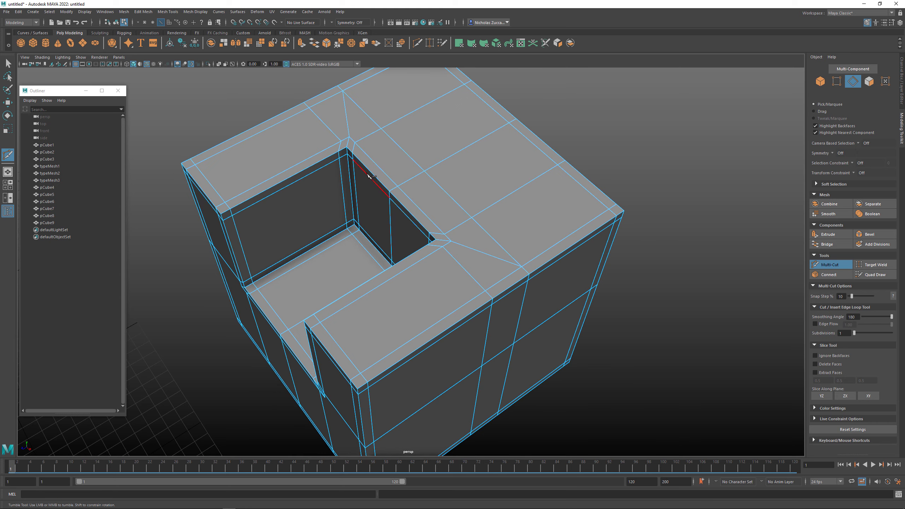
{"action": "left_click", "coordinate": [521, 265]}
Insert a horizontal edge loop around the cube just below the notch
{"action": "middle_click_drag", "start_coordinate": [538, 273], "coordinate": [569, 217], "text": "alt"}
{"action": "left_click_drag", "start_coordinate": [498, 283], "coordinate": [542, 314], "text": "alt"}
{"action": "right_click_drag", "start_coordinate": [542, 314], "coordinate": [446, 317], "text": "alt"}
{"action": "left_click_drag", "start_coordinate": [446, 317], "coordinate": [423, 224], "text": "alt"}
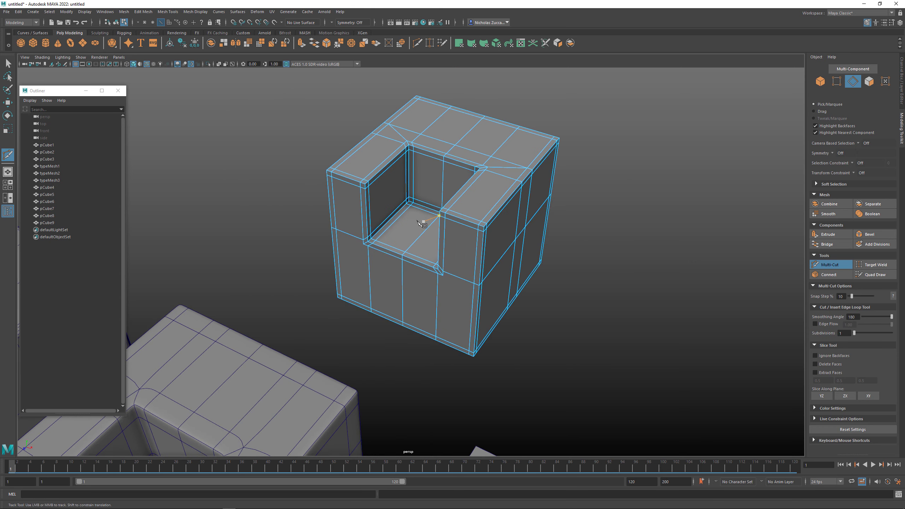
{"action": "right_click_drag", "start_coordinate": [424, 224], "coordinate": [539, 328], "text": "alt"}
{"action": "left_click_drag", "start_coordinate": [539, 327], "coordinate": [495, 355], "text": "alt"}
{"action": "left_click", "coordinate": [445, 315]}
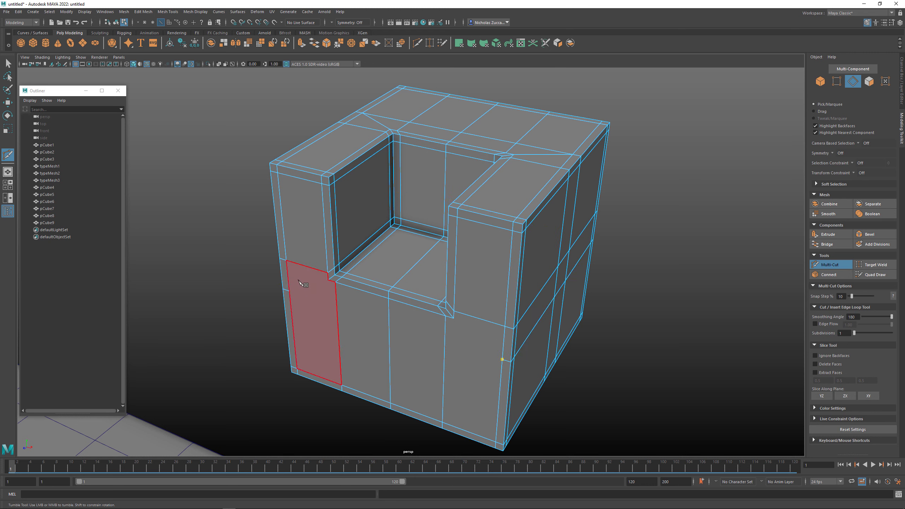
{"action": "right_click", "coordinate": [290, 305]}
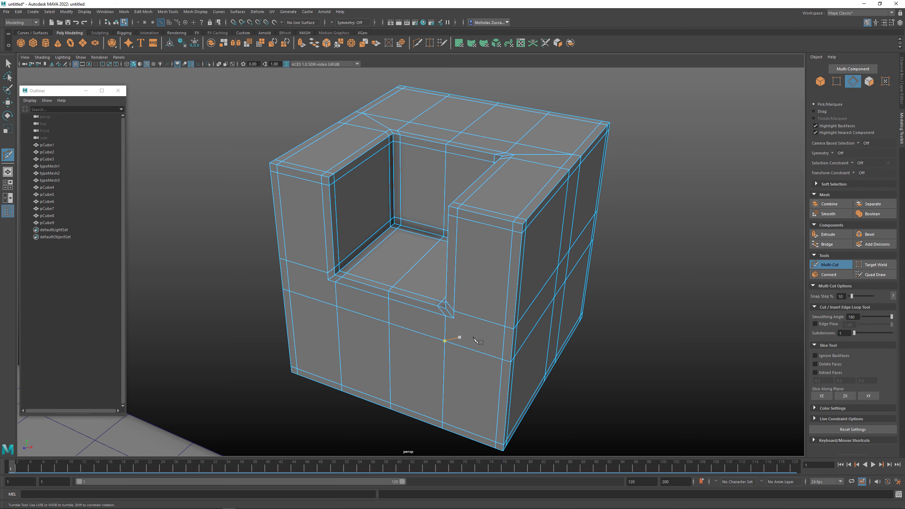
Redo the cut from the notch's lower front corner so it ends where the horizontal loop meets the side support edge
{"action": "middle_click_drag", "start_coordinate": [469, 316], "coordinate": [415, 292], "text": "alt"}
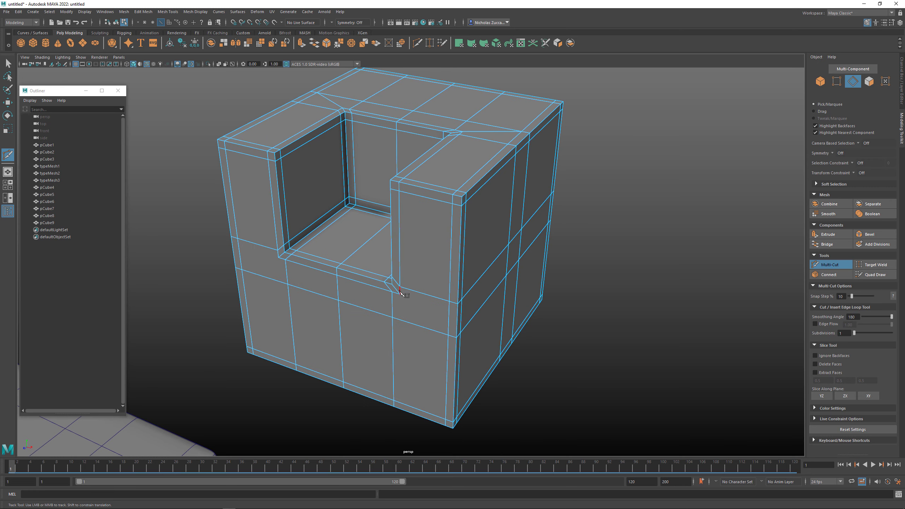
{"action": "left_click_drag", "start_coordinate": [449, 320], "coordinate": [449, 340]}
{"action": "key", "text": "ctrl+z"}
{"action": "right_click", "coordinate": [406, 297]}
{"action": "left_click_drag", "start_coordinate": [450, 326], "coordinate": [448, 335]}
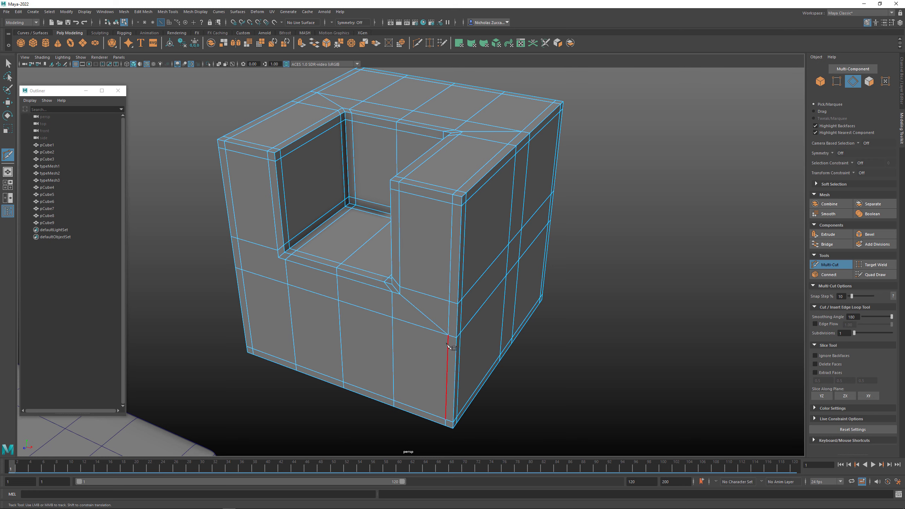
{"action": "right_click", "coordinate": [445, 351]}
Cut the notch's other lower front corner to the horizontal loop's opposite end and preview the cube smoothed
{"action": "left_click", "coordinate": [287, 284]}
{"action": "middle_click_drag", "start_coordinate": [281, 265], "coordinate": [408, 274], "text": "alt"}
{"action": "scroll", "coordinate": [401, 267], "scroll_direction": "up", "scroll_amount": 2}
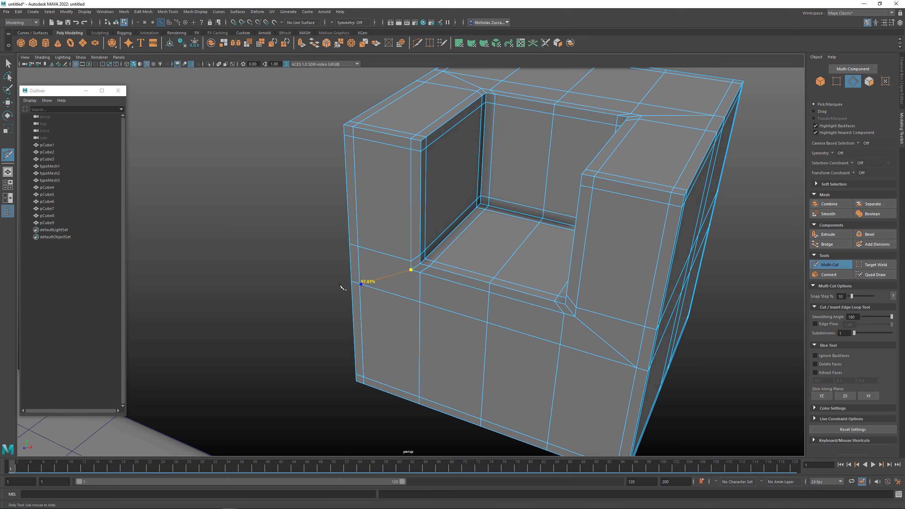
{"action": "key", "text": "3"}
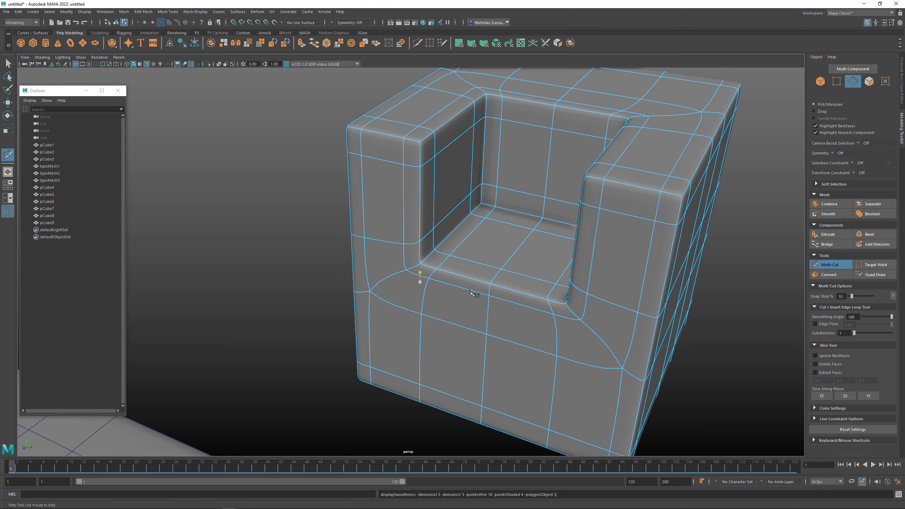
Inspect the smoothed cube, exit Multi-Cut and return to object selection
{"action": "right_click_drag", "start_coordinate": [541, 293], "coordinate": [493, 263], "text": "alt"}
{"action": "left_click_drag", "start_coordinate": [569, 273], "coordinate": [621, 283], "text": "alt"}
{"action": "right_click_drag", "start_coordinate": [621, 283], "coordinate": [490, 287], "text": "alt"}
{"action": "left_click_drag", "start_coordinate": [492, 290], "coordinate": [485, 283], "text": "alt"}
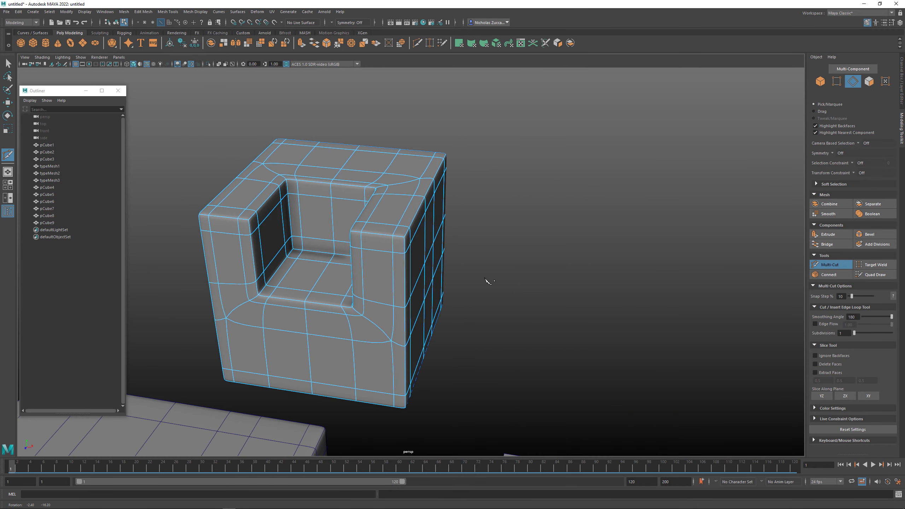
{"action": "key", "text": "q"}
{"action": "right_click_drag", "start_coordinate": [387, 178], "coordinate": [306, 163], "text": "alt"}
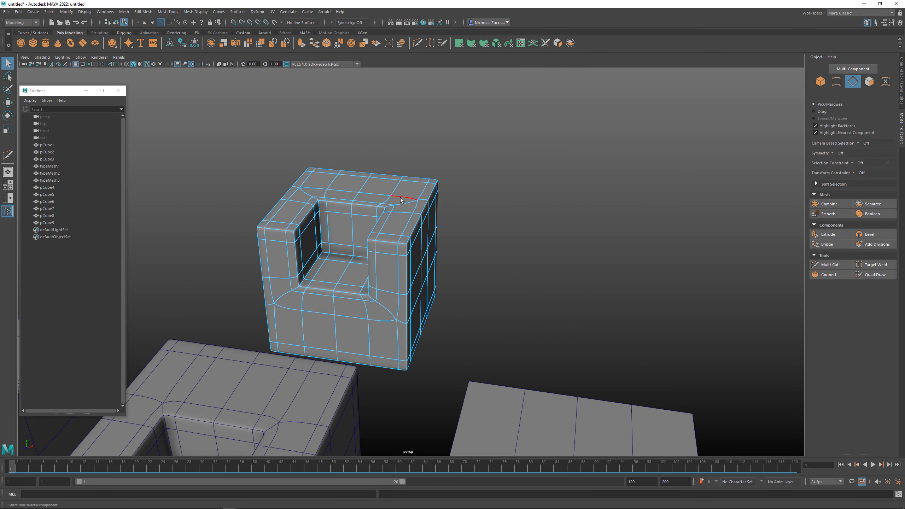
{"action": "key", "text": "F8"}
Select the neighbouring smoothed notched cube and examine how its support loops flow around the notch
{"action": "middle_click_drag", "start_coordinate": [484, 238], "coordinate": [561, 164], "text": "alt"}
{"action": "right_click_drag", "start_coordinate": [584, 198], "coordinate": [405, 270], "text": "alt"}
{"action": "left_click", "coordinate": [389, 296]}
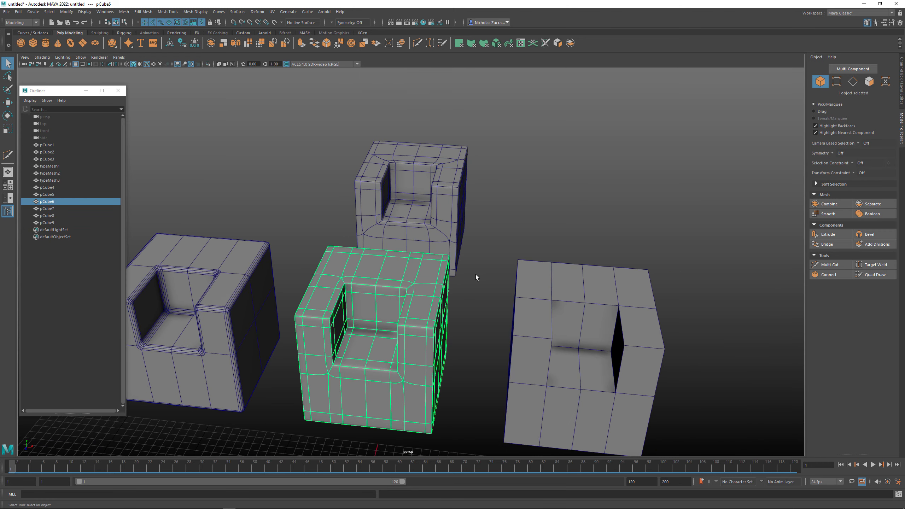
{"action": "left_click_drag", "start_coordinate": [475, 274], "coordinate": [347, 266], "text": "alt"}
{"action": "middle_click_drag", "start_coordinate": [335, 271], "coordinate": [305, 215], "text": "alt"}
{"action": "right_click_drag", "start_coordinate": [305, 216], "coordinate": [330, 233], "text": "alt"}
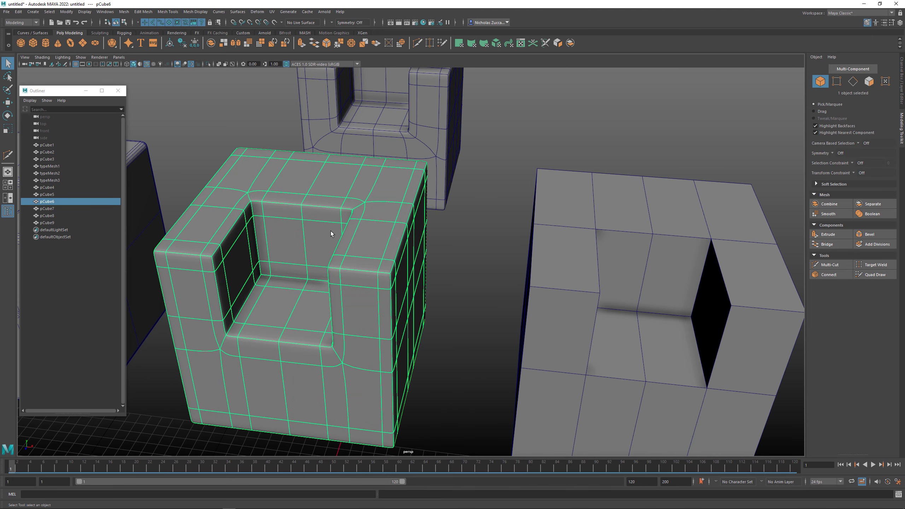
{"action": "left_click_drag", "start_coordinate": [352, 258], "coordinate": [316, 239], "text": "alt"}
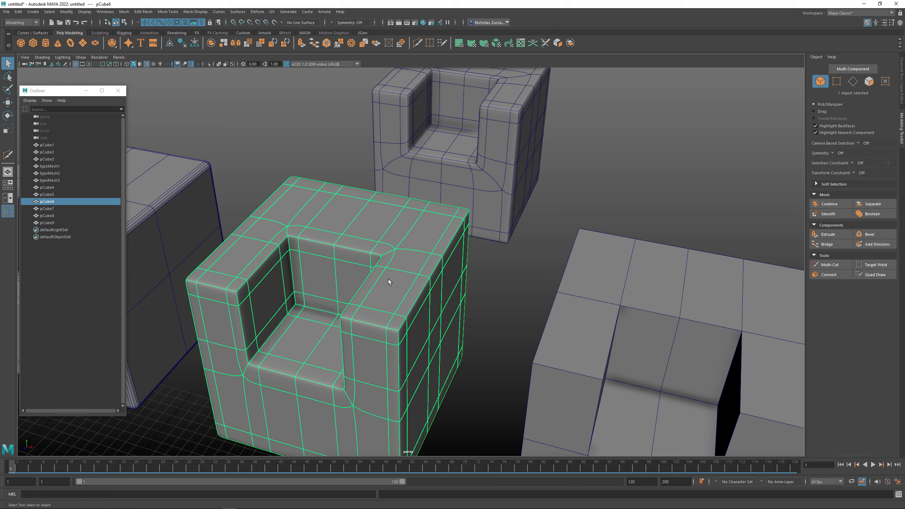
{"action": "right_click_drag", "start_coordinate": [388, 278], "coordinate": [379, 258], "text": "alt"}
{"action": "left_click", "coordinate": [560, 186]}
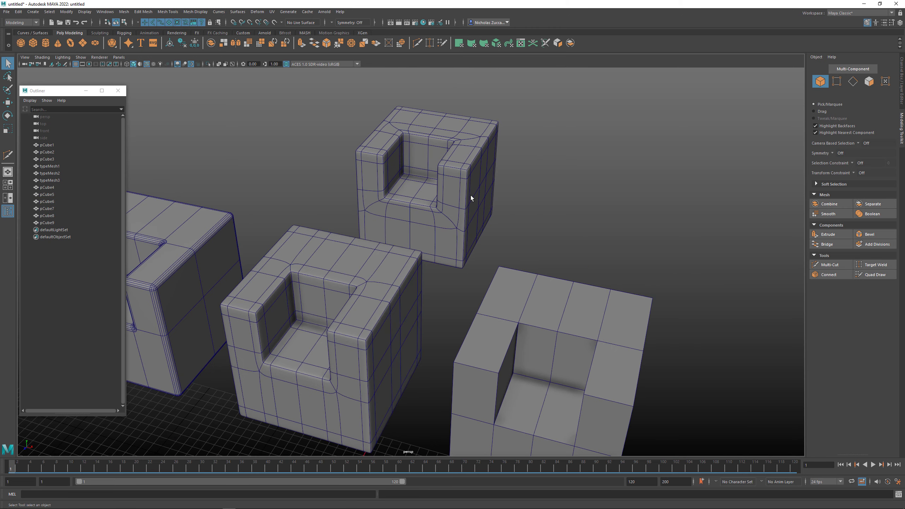
Select the newly cut notched cube and compare its smoothed corners and edge flow with the other notched cubes
{"action": "left_click", "coordinate": [451, 230]}
{"action": "left_click_drag", "start_coordinate": [451, 230], "coordinate": [471, 214], "text": "alt"}
{"action": "right_click_drag", "start_coordinate": [463, 212], "coordinate": [469, 220], "text": "alt"}
{"action": "left_click_drag", "start_coordinate": [577, 203], "coordinate": [555, 224], "text": "alt"}
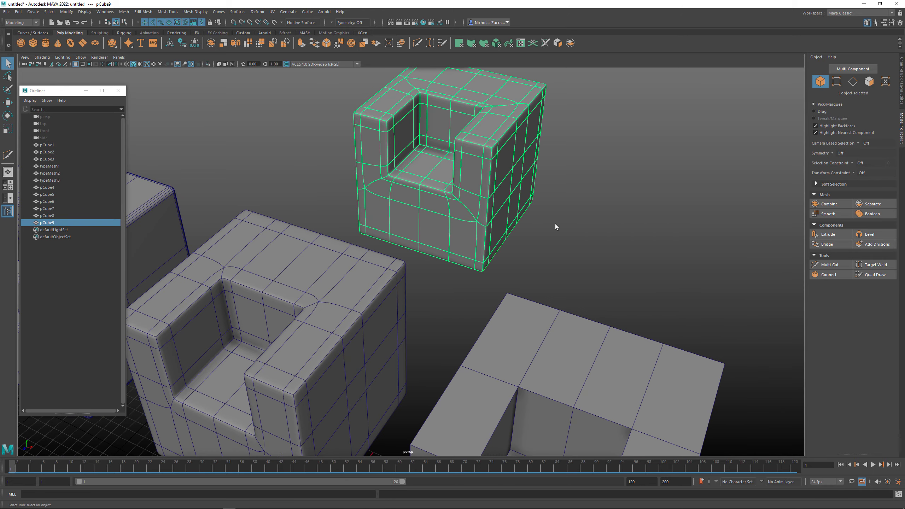
{"action": "left_click", "coordinate": [554, 224]}
{"action": "left_click_drag", "start_coordinate": [479, 216], "coordinate": [525, 249], "text": "alt"}
{"action": "right_click_drag", "start_coordinate": [525, 249], "coordinate": [465, 230], "text": "alt"}
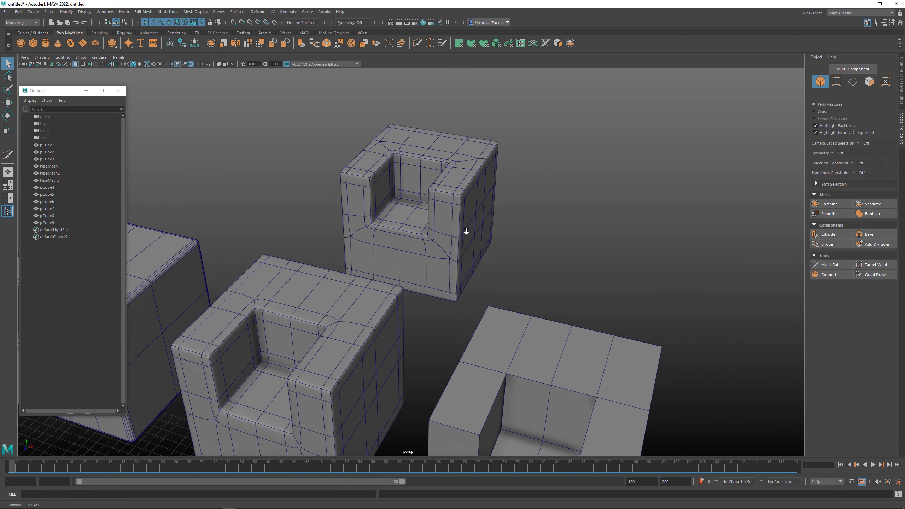
{"action": "mouse_move", "coordinate": [465, 231]}
{"action": "left_mouse_down", "text": "alt"}
{"action": "mouse_move", "coordinate": [489, 237]}
{"action": "mouse_move", "coordinate": [468, 238]}
{"action": "left_mouse_up", "text": "alt"}
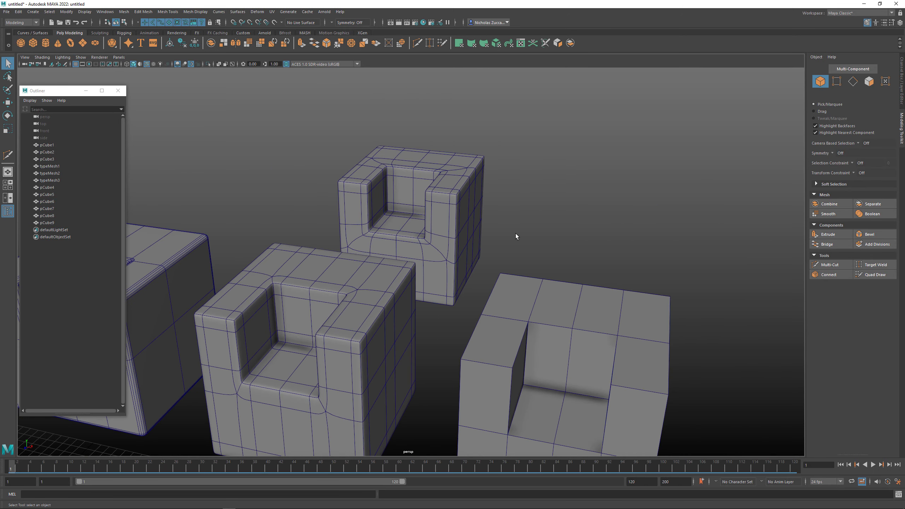
{"action": "left_click", "coordinate": [380, 240]}
{"action": "left_click", "coordinate": [539, 241]}
{"action": "right_click_drag", "start_coordinate": [507, 242], "coordinate": [368, 229], "text": "alt"}
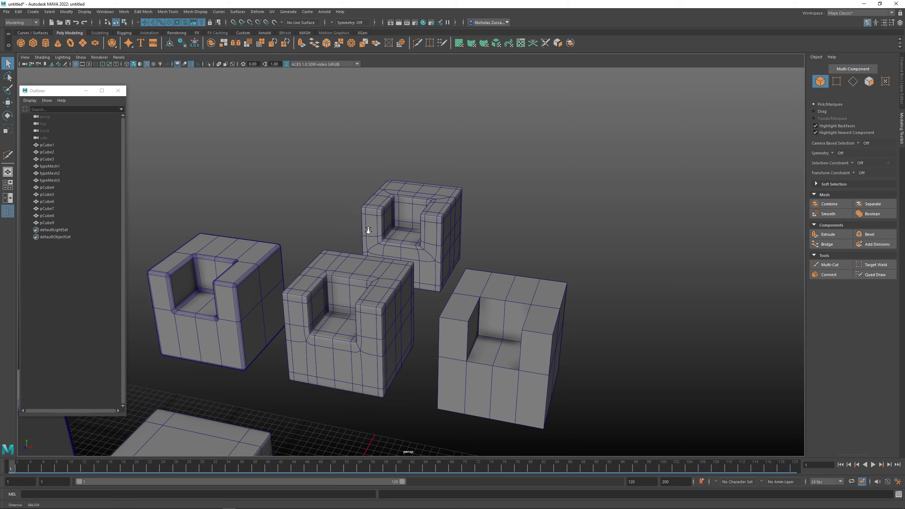
{"action": "middle_click_drag", "start_coordinate": [418, 262], "coordinate": [406, 210], "text": "alt"}
{"action": "left_click_drag", "start_coordinate": [406, 210], "coordinate": [407, 338], "text": "alt"}
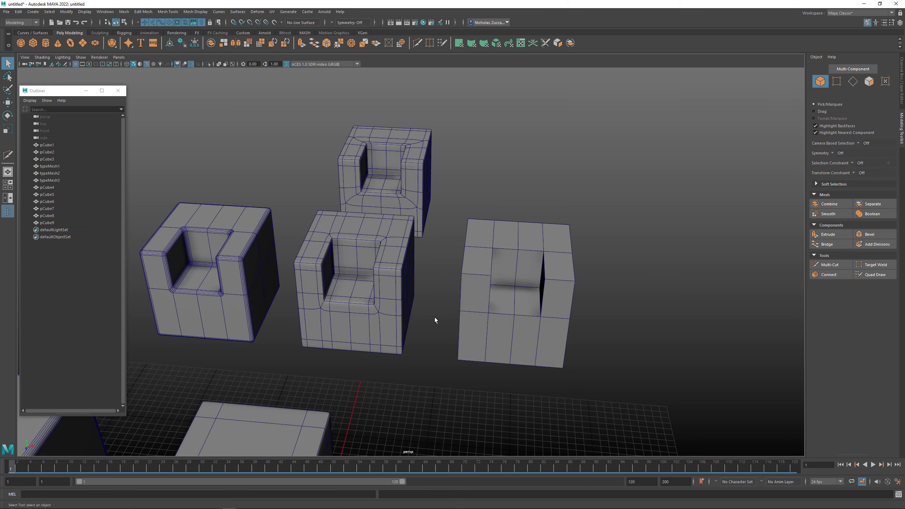
Create a polygon cube and move it above the CREASING label, to about X 136 and Y 237
{"action": "middle_click_drag", "start_coordinate": [488, 371], "coordinate": [474, 262], "text": "alt"}
{"action": "right_click_drag", "start_coordinate": [474, 263], "coordinate": [388, 298], "text": "alt"}
{"action": "middle_click_drag", "start_coordinate": [370, 349], "coordinate": [353, 281], "text": "alt"}
{"action": "left_click_drag", "start_coordinate": [353, 281], "coordinate": [422, 289], "text": "alt"}
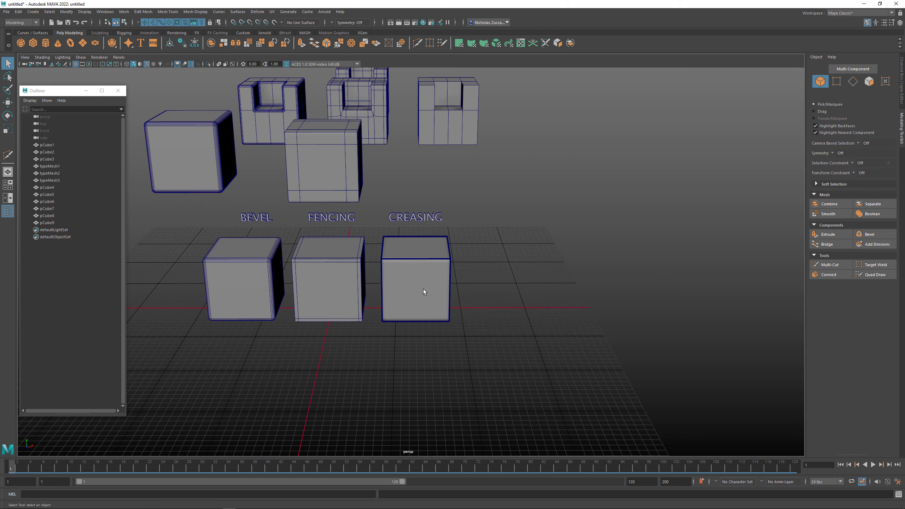
{"action": "left_click", "coordinate": [423, 289]}
{"action": "left_click", "coordinate": [529, 286]}
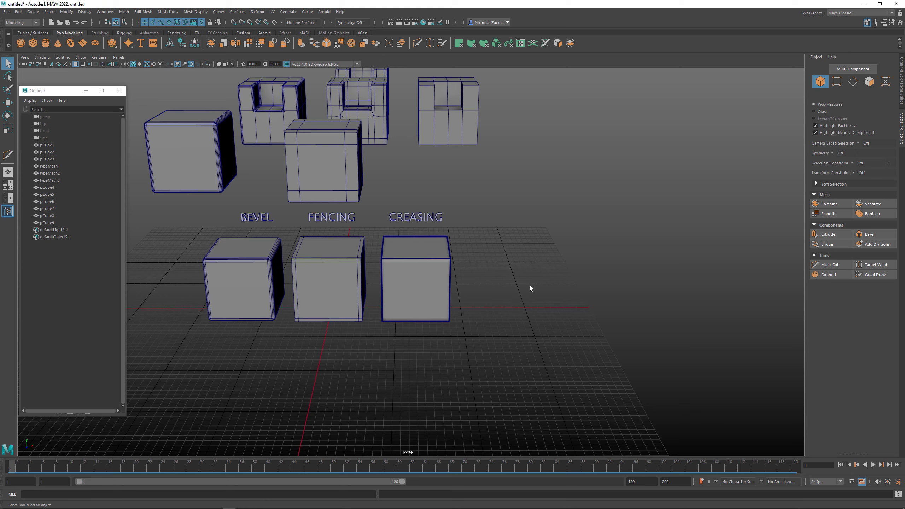
{"action": "left_click", "coordinate": [34, 43]}
{"action": "scroll", "coordinate": [342, 162], "scroll_direction": "up", "scroll_amount": 3}
{"action": "key", "text": "w"}
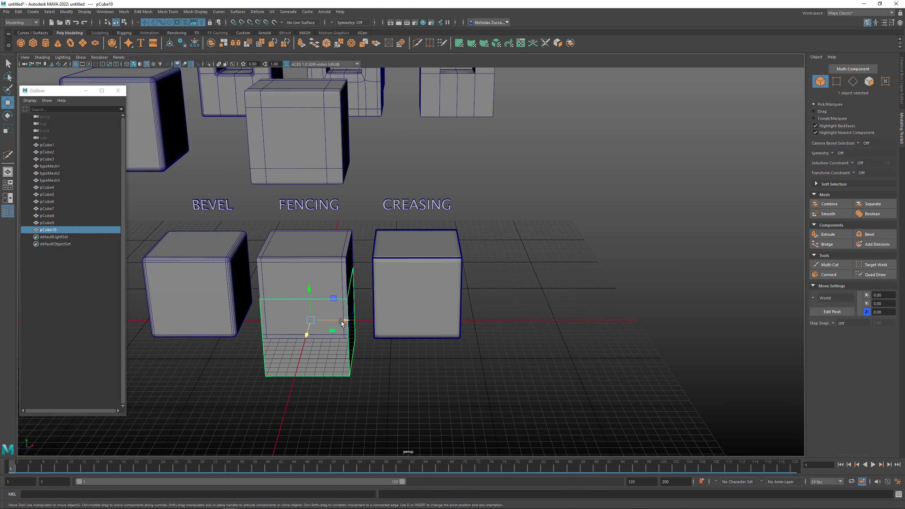
{"action": "left_click_drag", "start_coordinate": [341, 322], "coordinate": [451, 315]}
{"action": "left_click_drag", "start_coordinate": [422, 289], "coordinate": [403, 108]}
Check the new cube's smoothed preview, return it to unsmoothed display and select all its edges
{"action": "left_click_drag", "start_coordinate": [428, 145], "coordinate": [423, 236], "text": "alt"}
{"action": "key", "text": "3"}
{"action": "key", "text": "1"}
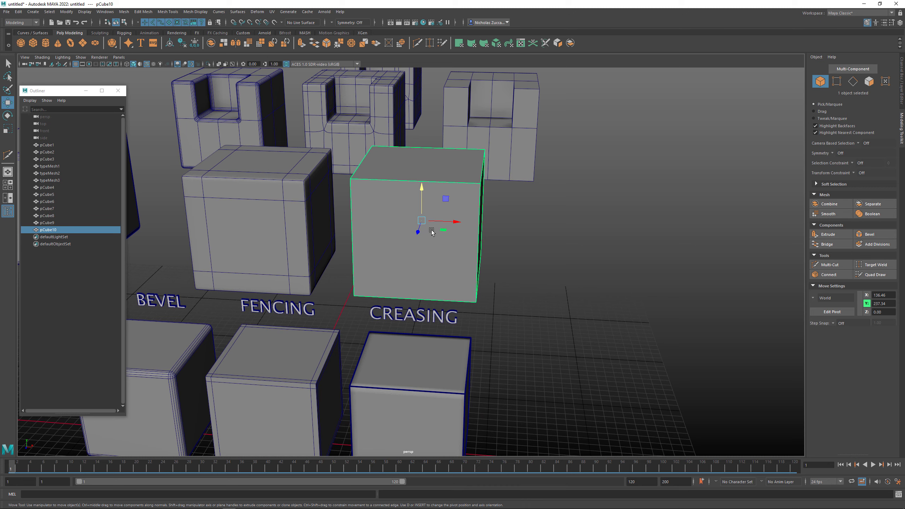
{"action": "key", "text": "F10"}
{"action": "right_click", "coordinate": [435, 220]}
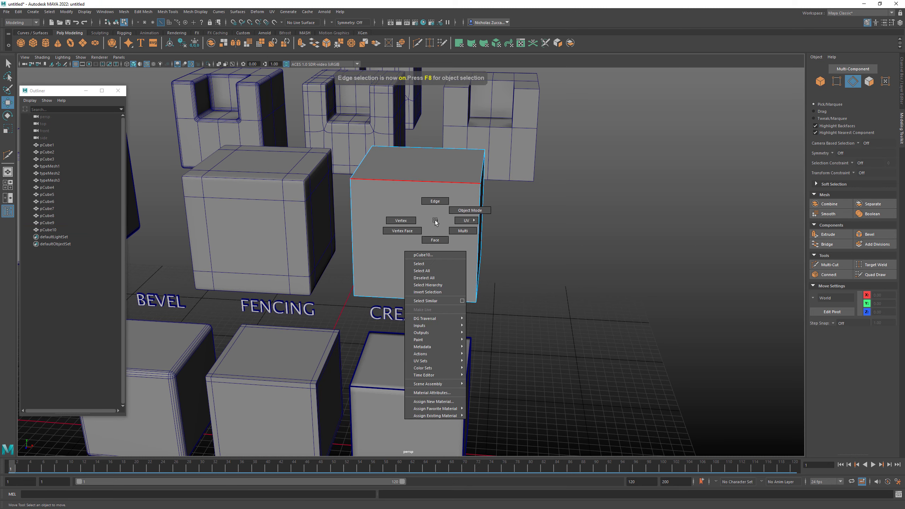
{"action": "left_click_drag", "start_coordinate": [298, 124], "coordinate": [557, 321]}
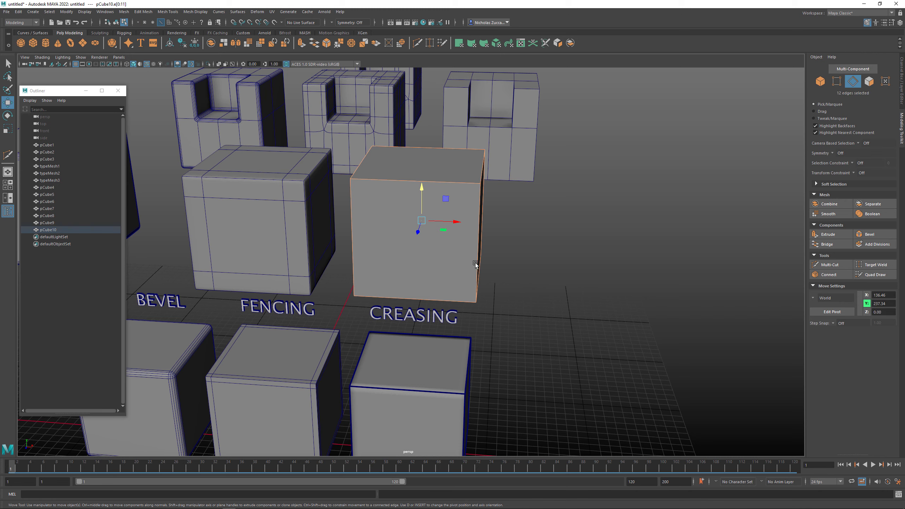
Crease the new cube's front vertical edge with the Crease Tool
{"action": "right_click", "coordinate": [449, 235], "text": "shift"}
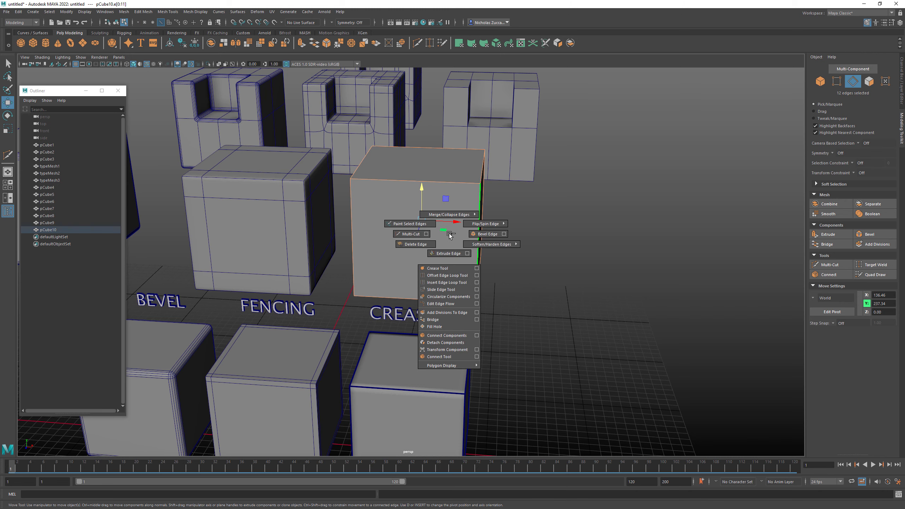
{"action": "left_click", "coordinate": [451, 267]}
{"action": "left_click_drag", "start_coordinate": [535, 264], "coordinate": [464, 240], "text": "alt"}
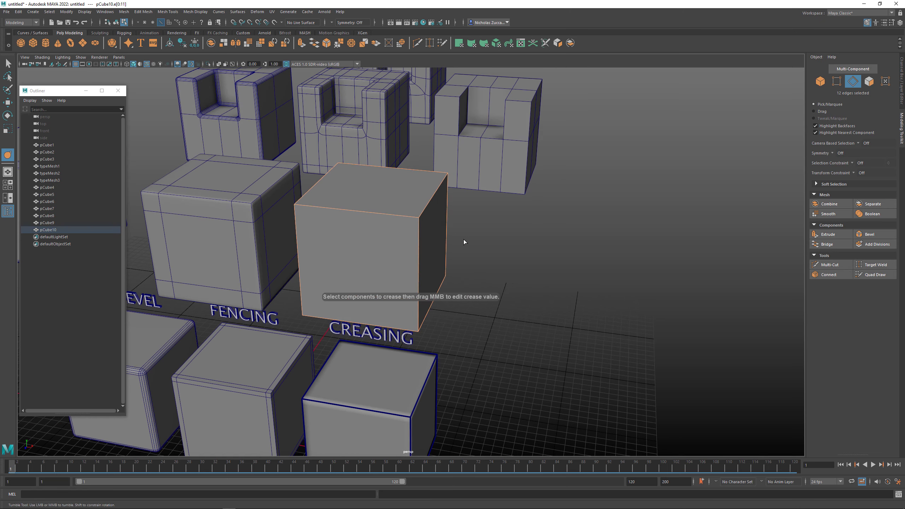
{"action": "middle_click_drag", "start_coordinate": [426, 237], "coordinate": [459, 226], "text": "alt"}
{"action": "right_click_drag", "start_coordinate": [459, 225], "coordinate": [476, 240], "text": "alt"}
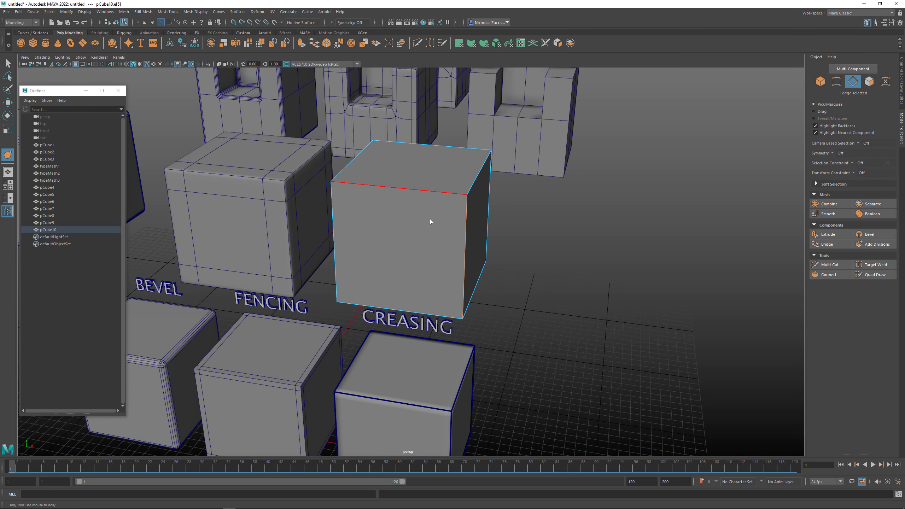
{"action": "middle_click_drag", "start_coordinate": [516, 232], "coordinate": [531, 234]}
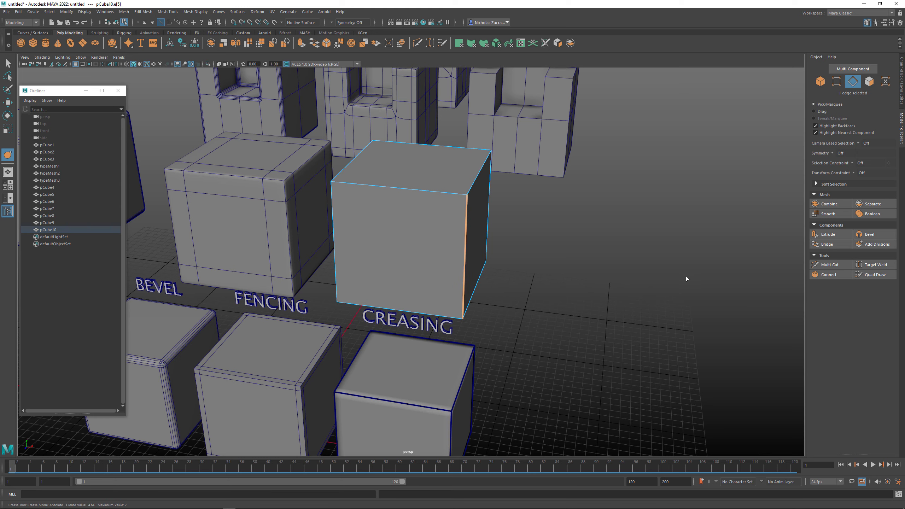
{"action": "left_click_drag", "start_coordinate": [587, 269], "coordinate": [578, 259], "text": "alt"}
{"action": "middle_click_drag", "start_coordinate": [477, 222], "coordinate": [591, 245]}
{"action": "left_click_drag", "start_coordinate": [624, 254], "coordinate": [513, 250], "text": "alt"}
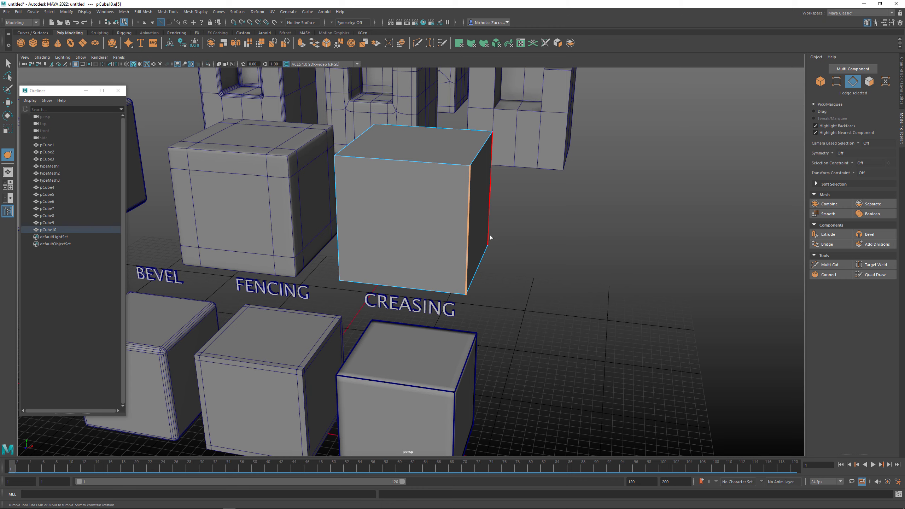
Switch the new cube to smoothed preview and crease its top right side edge
{"action": "key", "text": "3"}
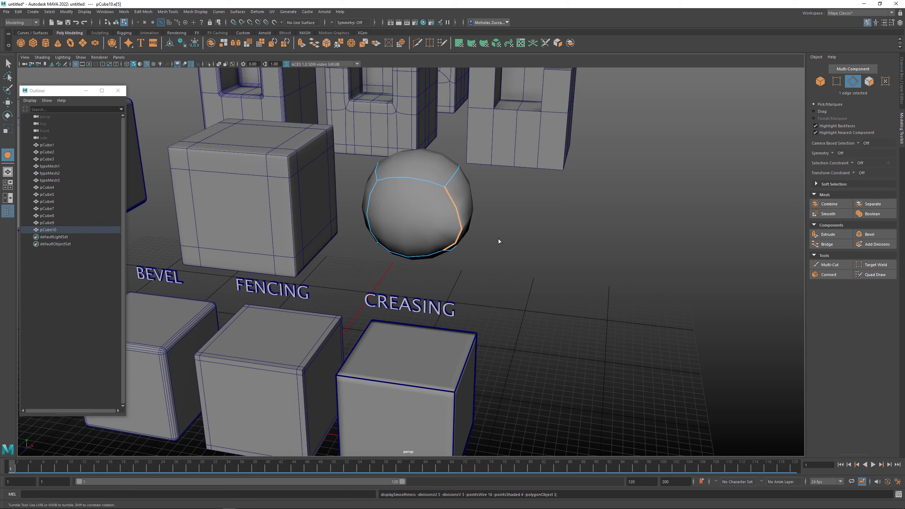
{"action": "mouse_move", "coordinate": [498, 239]}
{"action": "left_mouse_down", "text": "alt"}
{"action": "mouse_move", "coordinate": [486, 247]}
{"action": "mouse_move", "coordinate": [495, 250]}
{"action": "left_mouse_up", "text": "alt"}
{"action": "middle_click_drag", "start_coordinate": [495, 280], "coordinate": [498, 251], "text": "alt"}
{"action": "scroll", "coordinate": [498, 251], "scroll_direction": "up", "scroll_amount": 2}
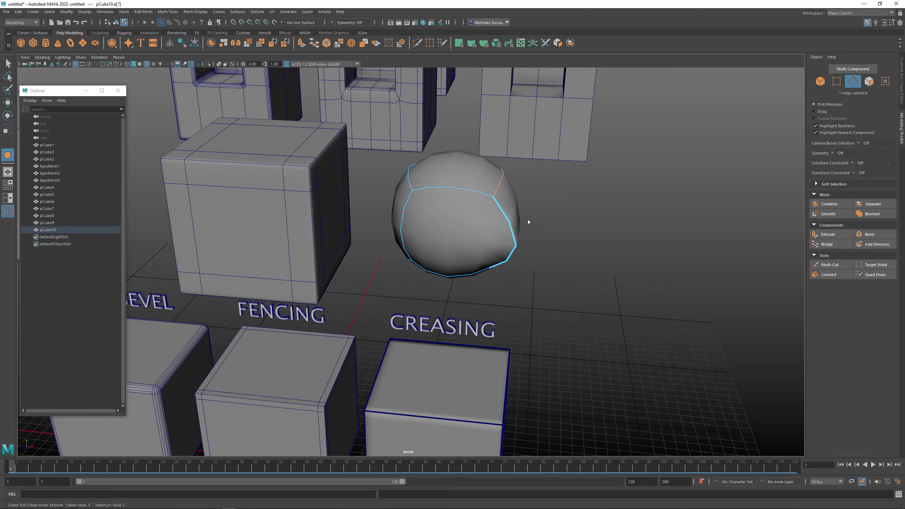
{"action": "middle_click_drag", "start_coordinate": [527, 219], "coordinate": [667, 253]}
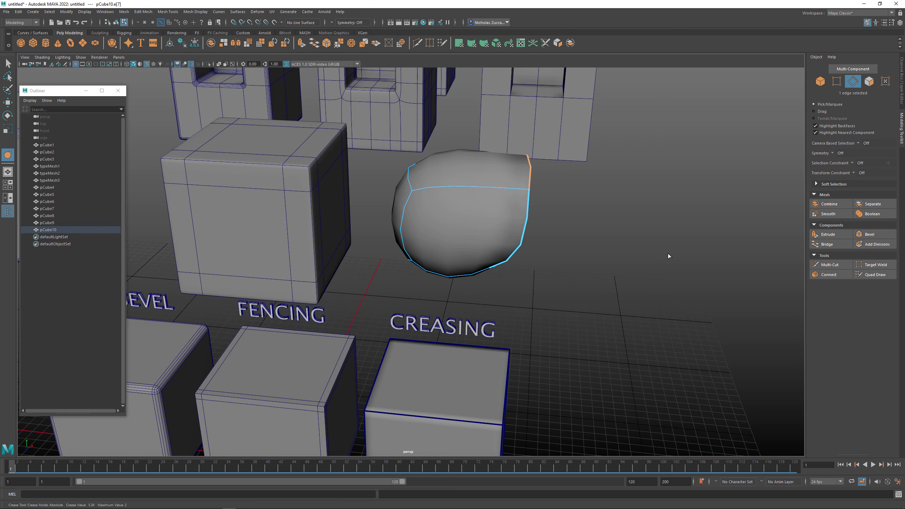
Crease the smoothed cube's top left side edge and front left vertical edge
{"action": "mouse_move", "coordinate": [650, 257]}
{"action": "left_mouse_down", "text": "alt"}
{"action": "mouse_move", "coordinate": [620, 251]}
{"action": "mouse_move", "coordinate": [642, 259]}
{"action": "mouse_move", "coordinate": [634, 256]}
{"action": "left_mouse_up", "text": "alt"}
{"action": "left_click", "coordinate": [332, 235]}
{"action": "middle_click_drag", "start_coordinate": [519, 239], "coordinate": [680, 278]}
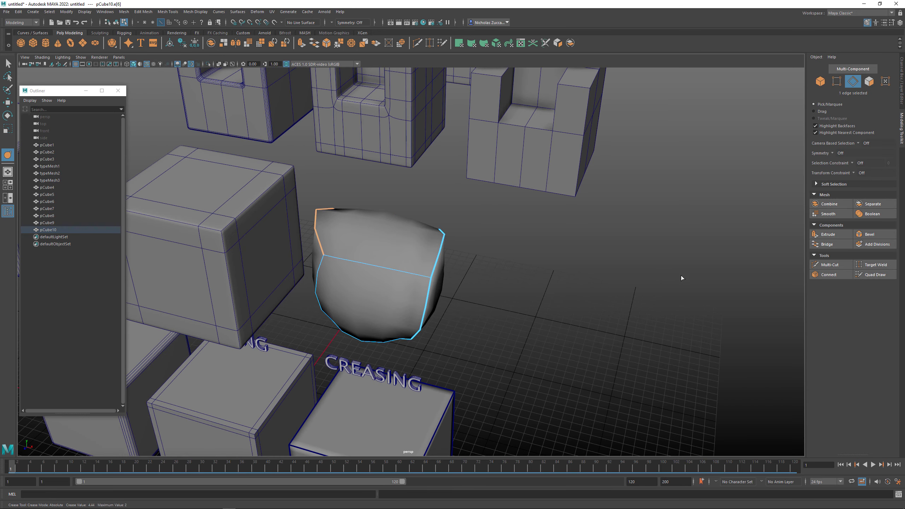
{"action": "left_click", "coordinate": [323, 270]}
{"action": "middle_click_drag", "start_coordinate": [501, 261], "coordinate": [646, 293]}
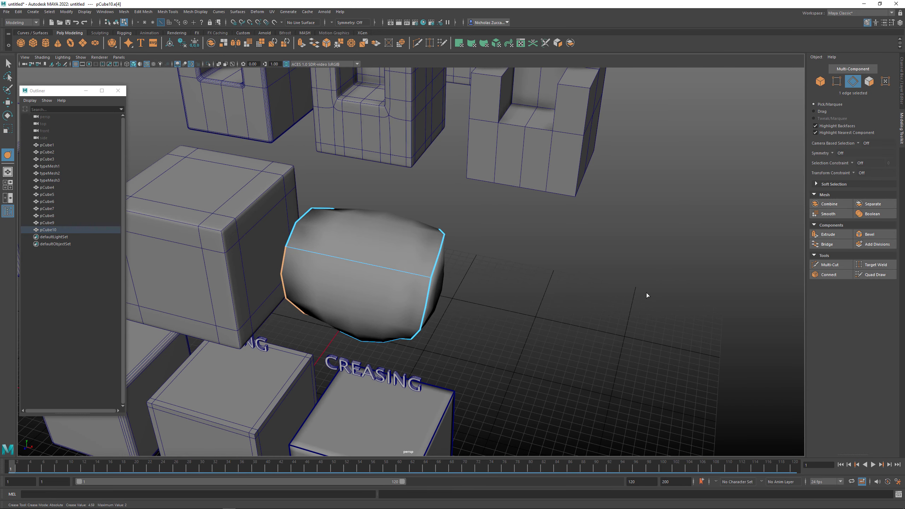
Crease the cube's top back edge and back right vertical edge
{"action": "left_click_drag", "start_coordinate": [587, 273], "coordinate": [512, 298], "text": "alt"}
{"action": "left_click", "coordinate": [514, 275]}
{"action": "middle_click_drag", "start_coordinate": [513, 275], "coordinate": [649, 287]}
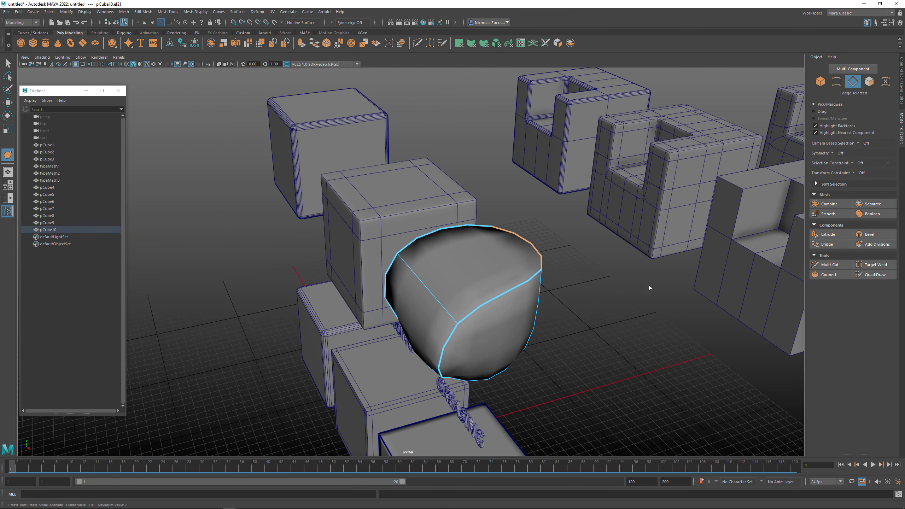
{"action": "mouse_move", "coordinate": [605, 300]}
{"action": "left_mouse_down", "text": "alt"}
{"action": "mouse_move", "coordinate": [632, 291]}
{"action": "mouse_move", "coordinate": [607, 285]}
{"action": "left_mouse_up", "text": "alt"}
{"action": "left_click", "coordinate": [600, 255]}
{"action": "middle_click_drag", "start_coordinate": [600, 255], "coordinate": [816, 323]}
{"action": "left_click_drag", "start_coordinate": [766, 317], "coordinate": [542, 306], "text": "alt"}
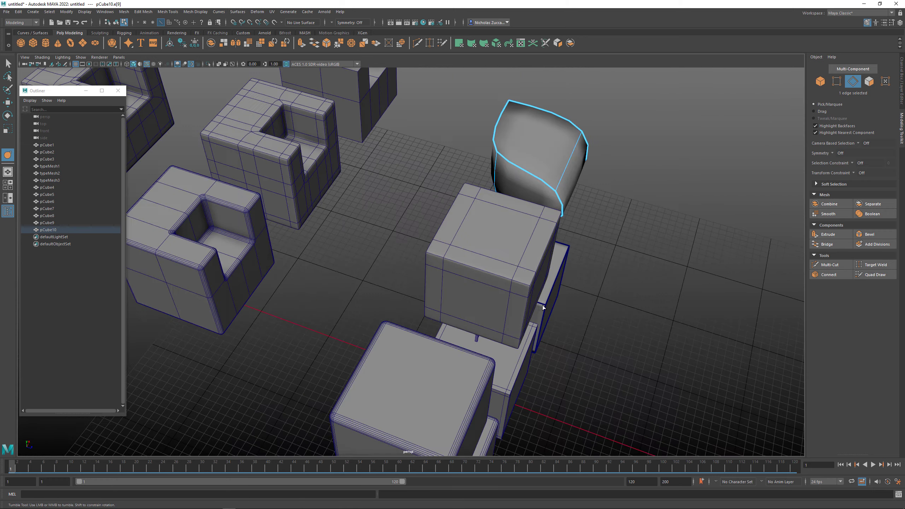
Switch to vertex selection and crease the cube's bottom front corner vertices
{"action": "left_click", "coordinate": [497, 188]}
{"action": "left_click_drag", "start_coordinate": [653, 248], "coordinate": [463, 295], "text": "alt"}
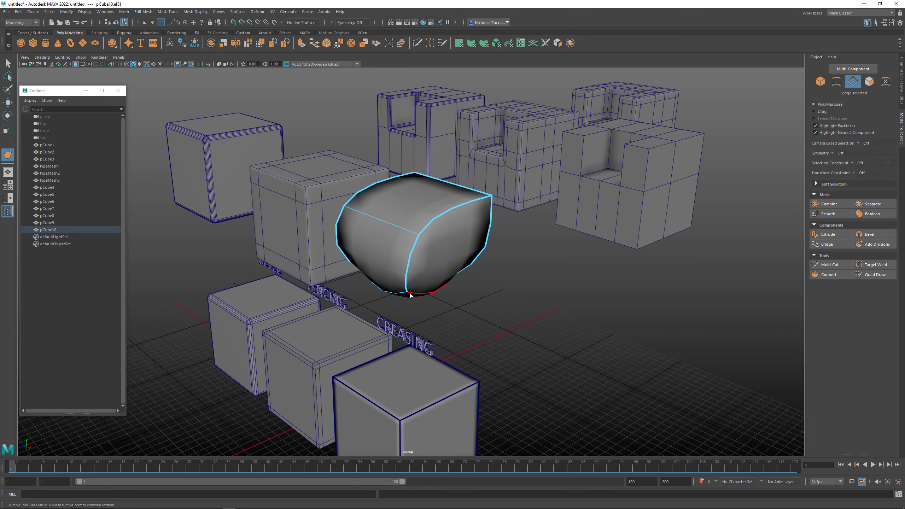
{"action": "right_click_drag", "start_coordinate": [408, 293], "coordinate": [389, 290]}
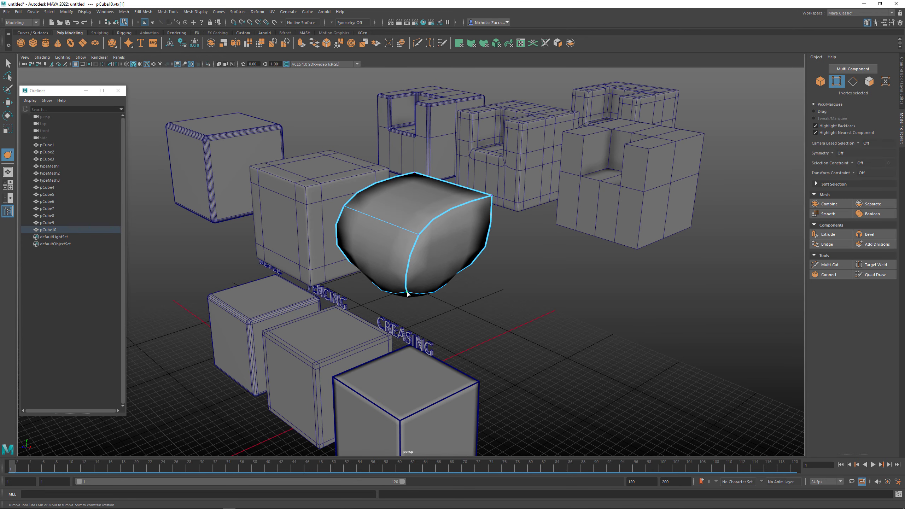
{"action": "middle_click_drag", "start_coordinate": [438, 295], "coordinate": [608, 329]}
{"action": "left_click_drag", "start_coordinate": [619, 333], "coordinate": [519, 261], "text": "alt"}
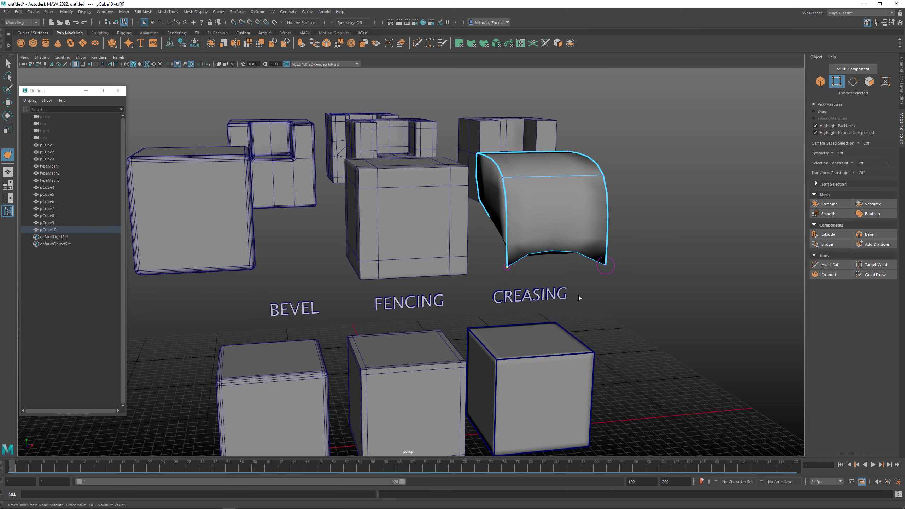
Raise the smoothed cube's preview subdivision level by two
{"action": "left_click_drag", "start_coordinate": [648, 311], "coordinate": [540, 297], "text": "alt"}
{"action": "right_click_drag", "start_coordinate": [540, 298], "coordinate": [572, 332], "text": "alt"}
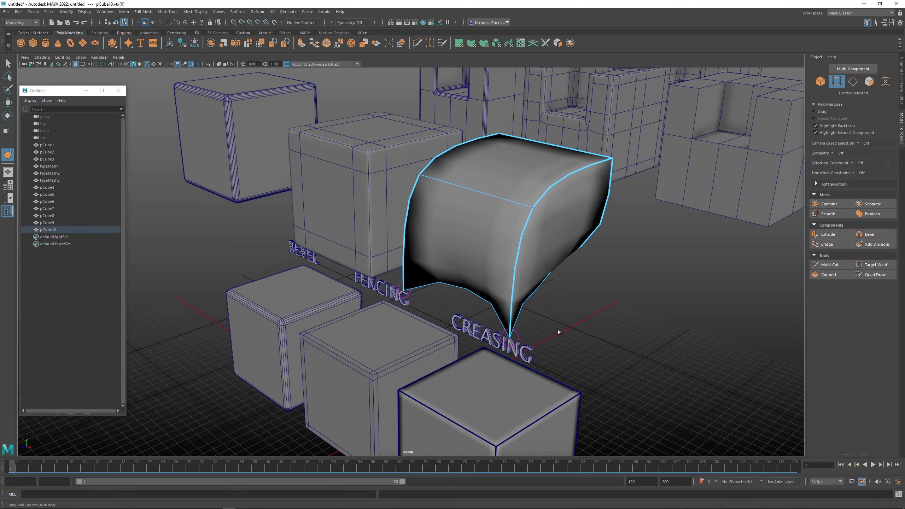
{"action": "key", "text": "Page_Up"}
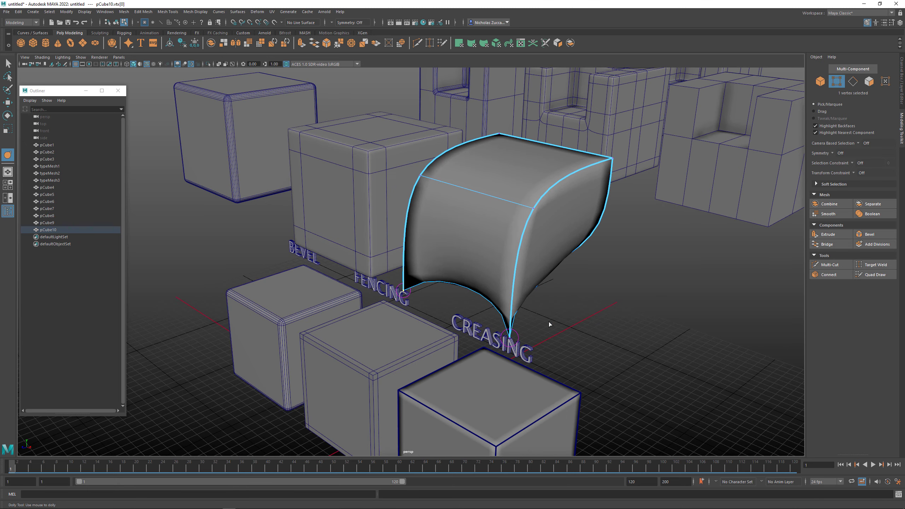
{"action": "key", "text": "Page_Up"}
Try creasing another bottom corner vertex of the cube, and undo it
{"action": "left_click_drag", "start_coordinate": [566, 300], "coordinate": [469, 303], "text": "alt"}
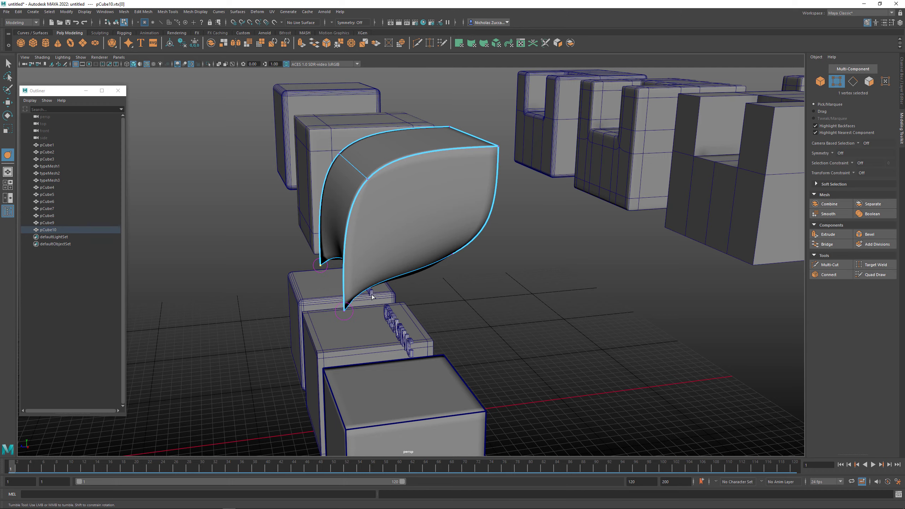
{"action": "left_click_drag", "start_coordinate": [352, 235], "coordinate": [397, 250], "text": "alt"}
{"action": "left_click", "coordinate": [412, 252]}
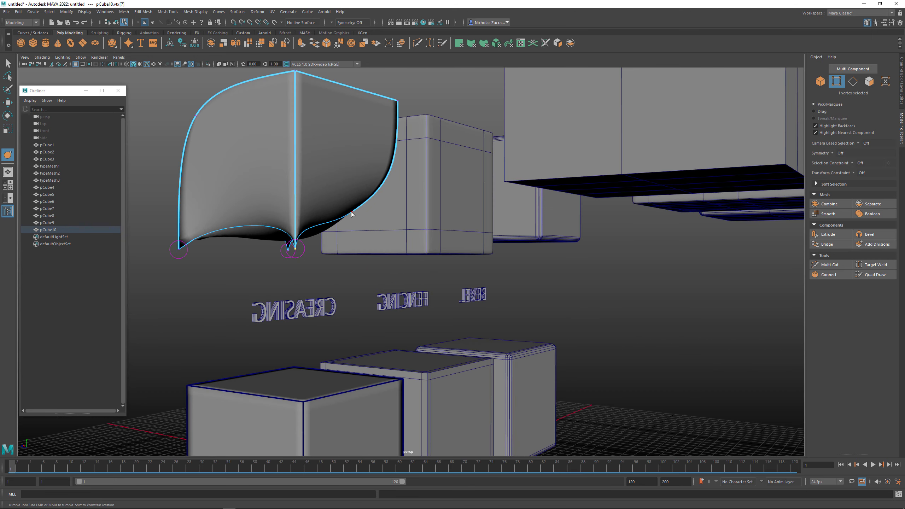
{"action": "left_click", "coordinate": [379, 232]}
{"action": "left_click_drag", "start_coordinate": [542, 299], "coordinate": [486, 310], "text": "alt"}
{"action": "key", "text": "ctrl+z"}
{"action": "key", "text": "ctrl+z"}
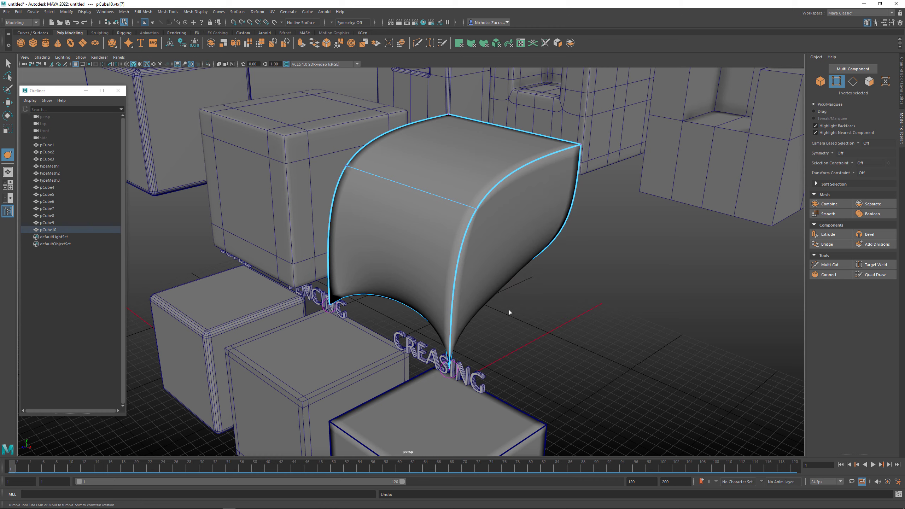
Select both bottom front corner vertices and adjust their crease together with the Crease Tool to about 4.79
{"action": "left_click_drag", "start_coordinate": [509, 312], "coordinate": [556, 309], "text": "alt"}
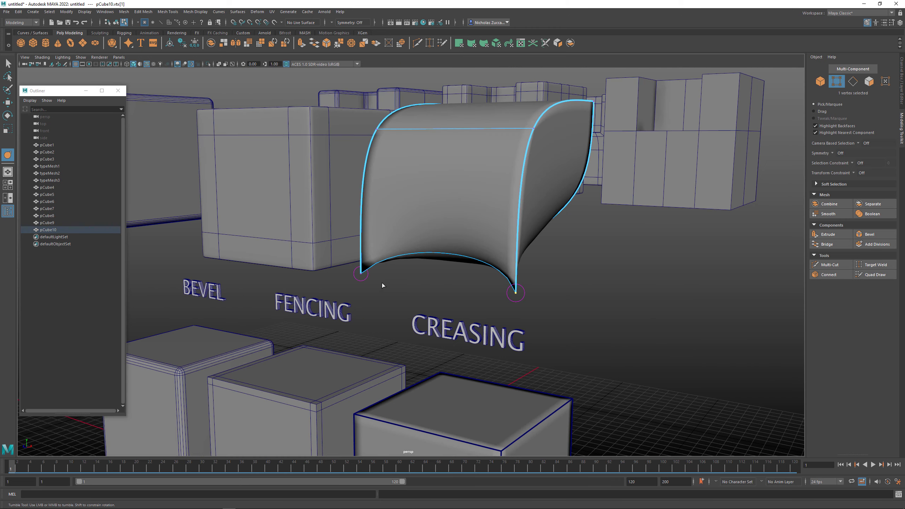
{"action": "left_click", "coordinate": [361, 274], "text": "shift"}
{"action": "right_click", "coordinate": [505, 273], "text": "shift"}
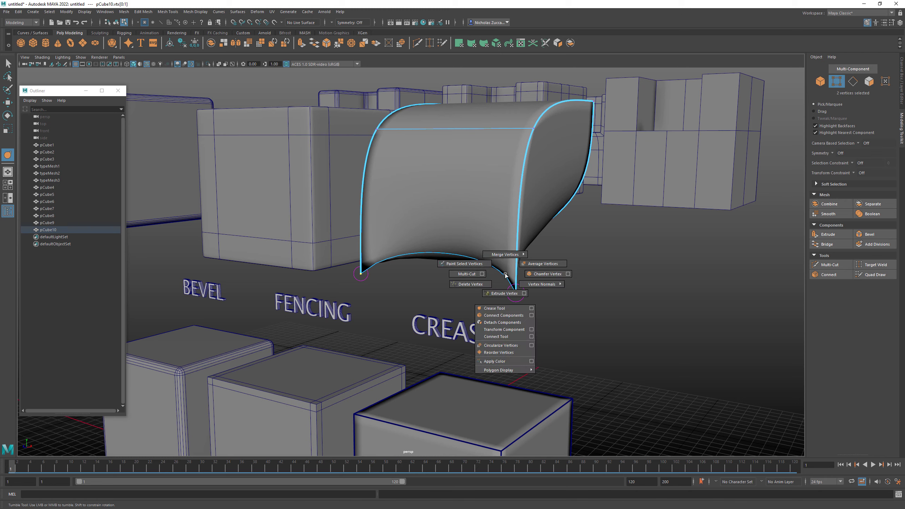
{"action": "right_click_drag", "start_coordinate": [505, 274], "coordinate": [503, 308], "text": "shift"}
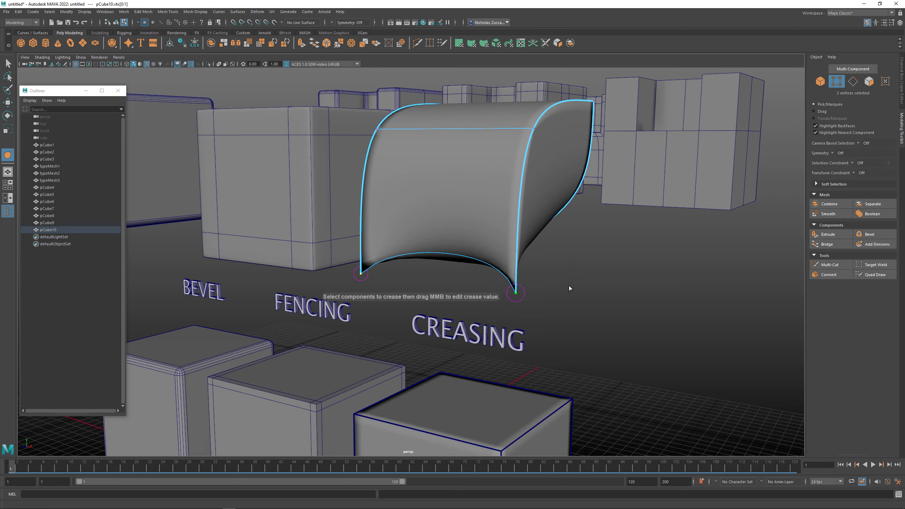
{"action": "middle_click_drag", "start_coordinate": [568, 286], "coordinate": [522, 299]}
{"action": "left_click_drag", "start_coordinate": [462, 285], "coordinate": [466, 285], "text": "alt"}
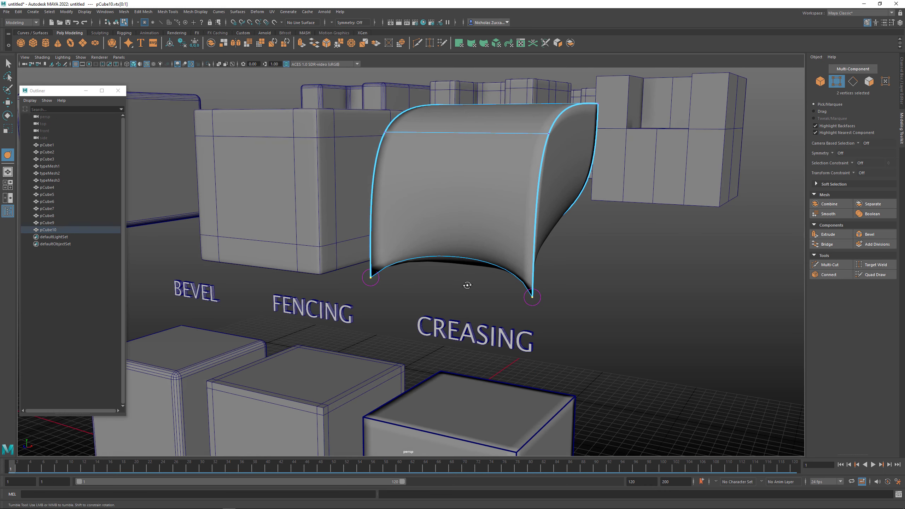
Open the vertex crease values of polyCrease2 in the Attribute Editor and set both to 5
{"action": "key", "text": "ctrl+a"}
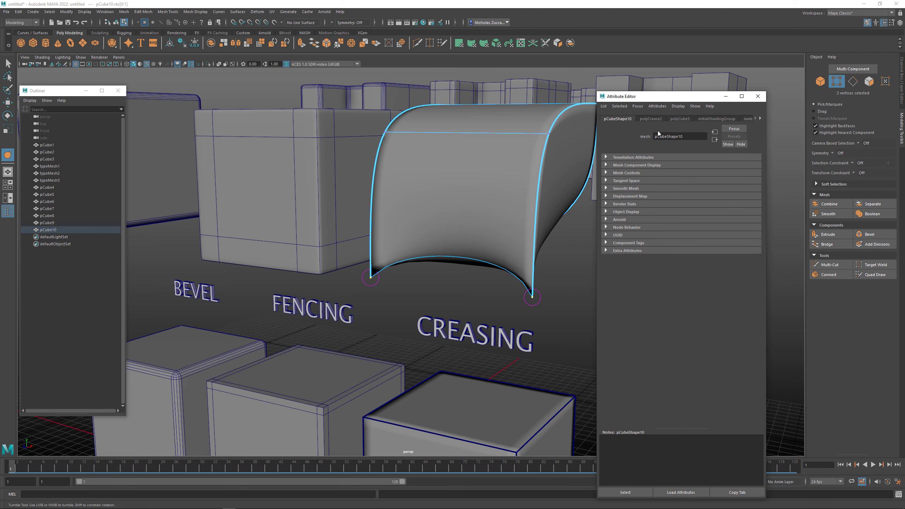
{"action": "left_click", "coordinate": [658, 119]}
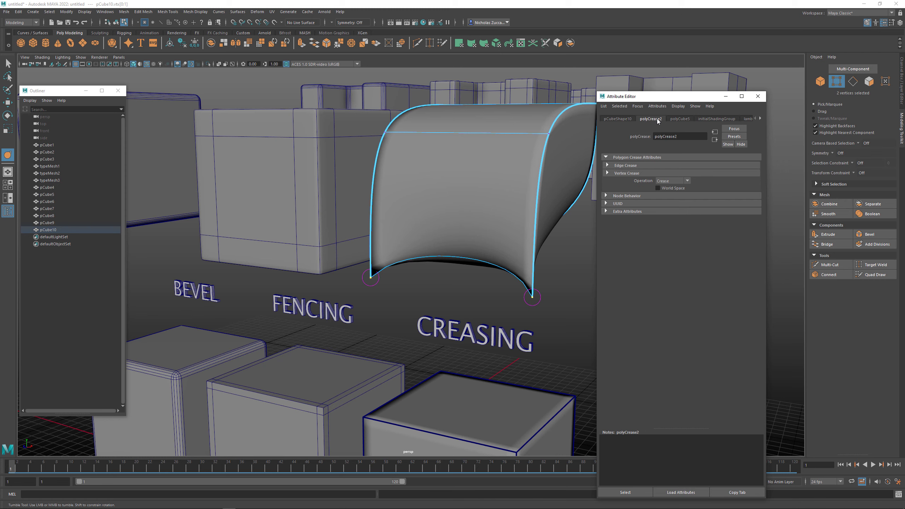
{"action": "left_click", "coordinate": [607, 173]}
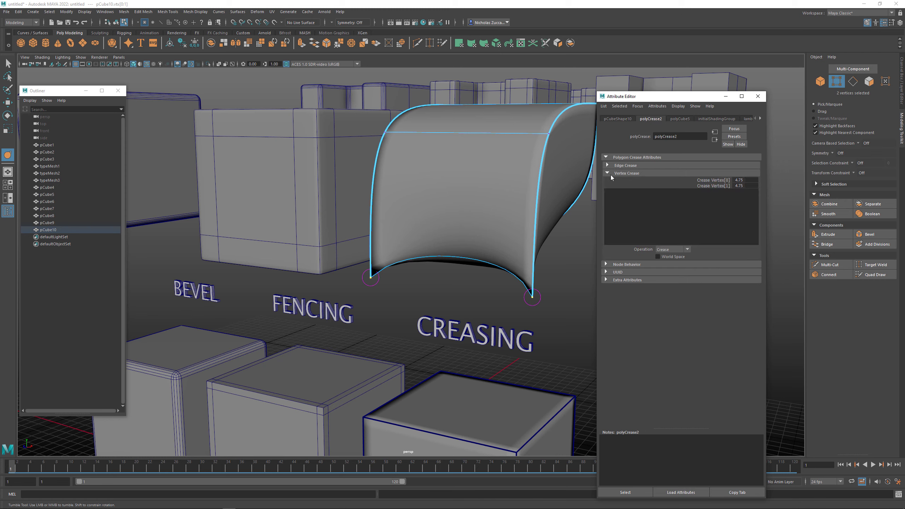
{"action": "left_click_drag", "start_coordinate": [739, 180], "coordinate": [739, 184]}
{"action": "left_click", "coordinate": [740, 185]}
{"action": "type", "text": "5"}
{"action": "key", "text": "Return"}
Try vertex crease values of 2 and 1, and reduce both corner vertices to 0
{"action": "type", "text": "2"}
{"action": "key", "text": "Return"}
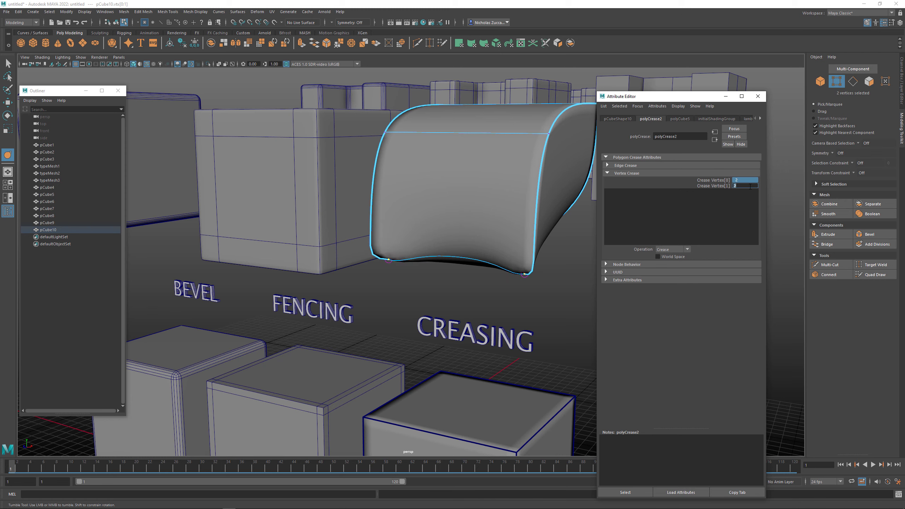
{"action": "type", "text": "1"}
{"action": "key", "text": "Return"}
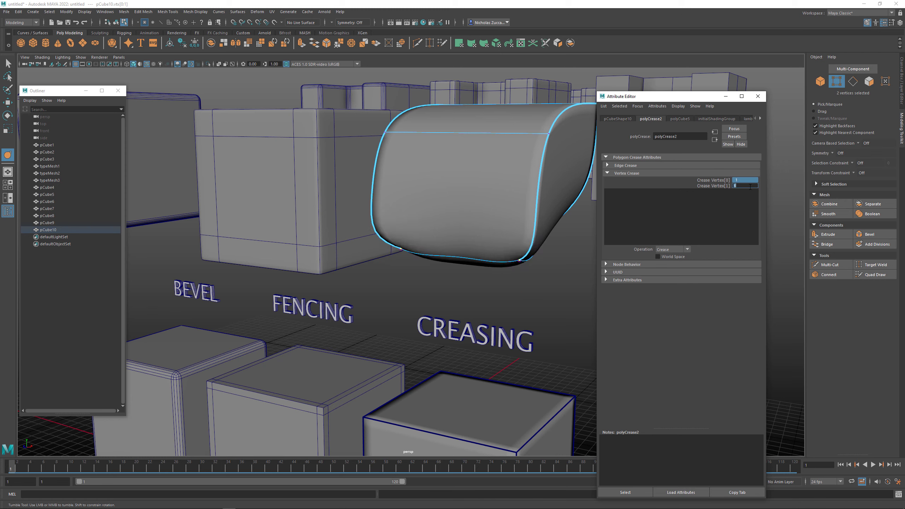
{"action": "middle_click", "coordinate": [492, 256]}
{"action": "middle_click_drag", "start_coordinate": [492, 255], "coordinate": [385, 222]}
{"action": "left_click_drag", "start_coordinate": [510, 249], "coordinate": [508, 251], "text": "alt"}
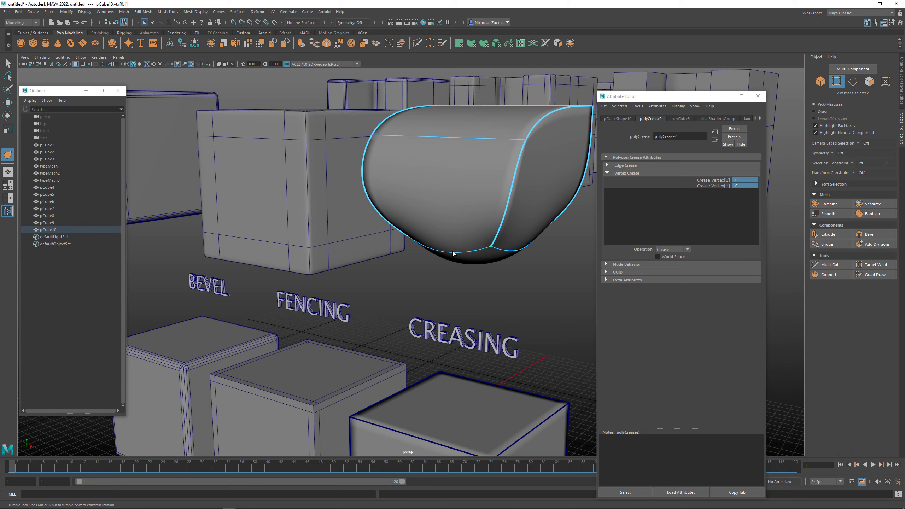
Switch to edge selection and crease the cube's bottom front edge
{"action": "key", "text": "F10"}
{"action": "left_click", "coordinate": [466, 251]}
{"action": "middle_click_drag", "start_coordinate": [467, 251], "coordinate": [671, 272]}
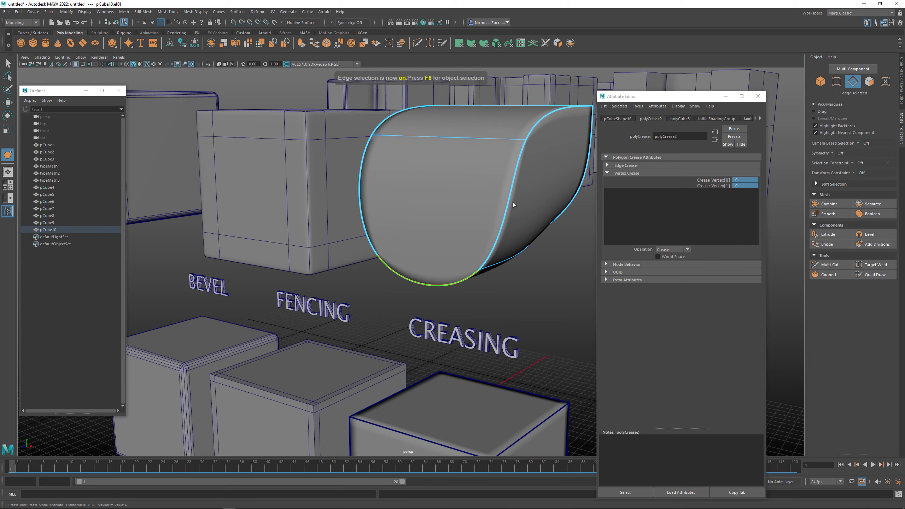
Select all twelve edges of the cube and crease them together to about 2.16
{"action": "left_click_drag", "start_coordinate": [513, 205], "coordinate": [410, 185], "text": "alt"}
{"action": "left_click_drag", "start_coordinate": [313, 114], "coordinate": [574, 315]}
{"action": "middle_click_drag", "start_coordinate": [465, 273], "coordinate": [713, 317]}
{"action": "left_click_drag", "start_coordinate": [478, 269], "coordinate": [523, 282], "text": "alt"}
{"action": "middle_click_drag", "start_coordinate": [582, 282], "coordinate": [569, 299], "text": "alt"}
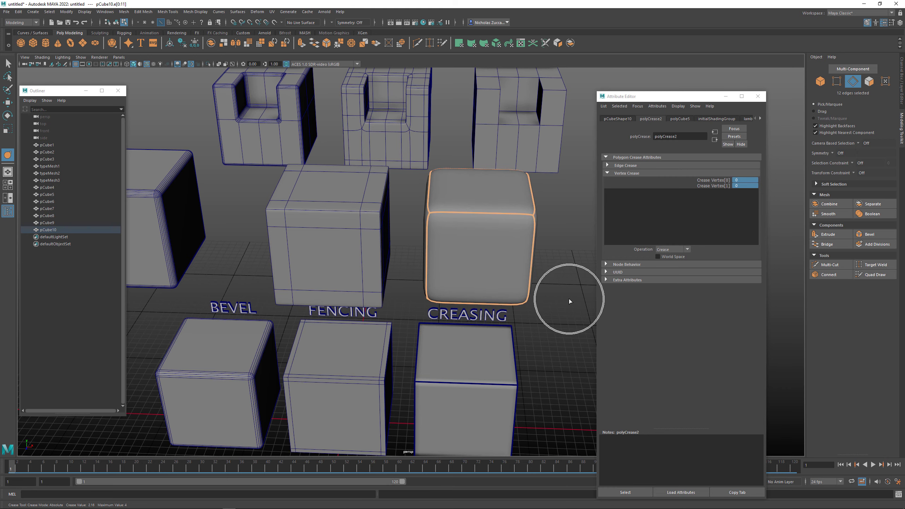
Expand the edge crease values of polyCrease2 and set all twelve to 2
{"action": "left_click_drag", "start_coordinate": [568, 299], "coordinate": [607, 254], "text": "alt"}
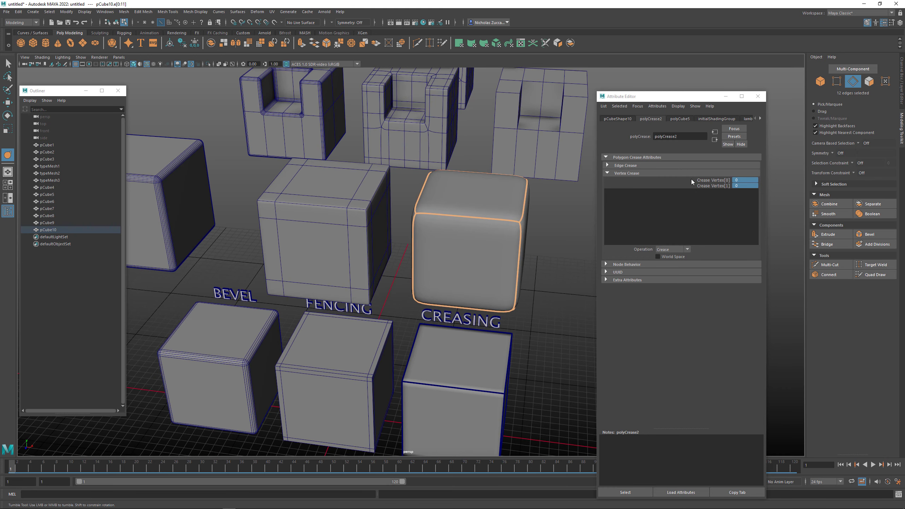
{"action": "left_click", "coordinate": [678, 120]}
{"action": "left_click", "coordinate": [648, 119]}
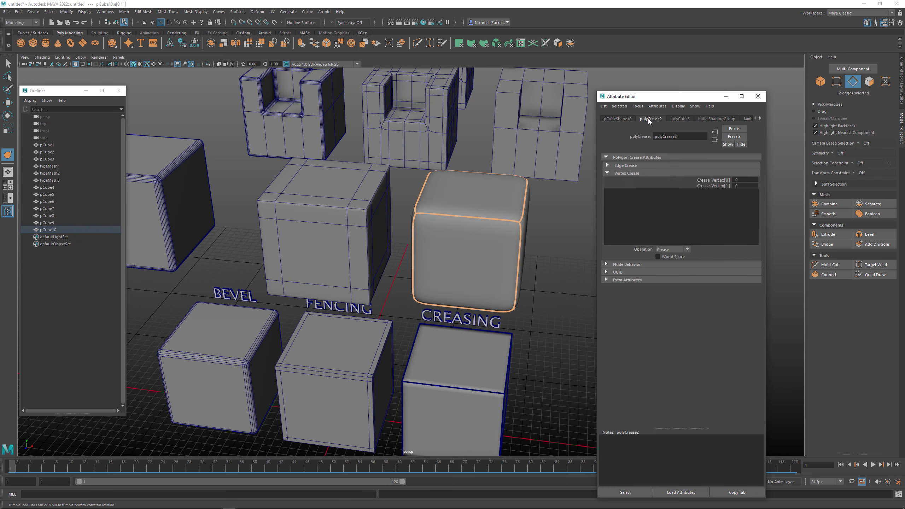
{"action": "left_click", "coordinate": [759, 119]}
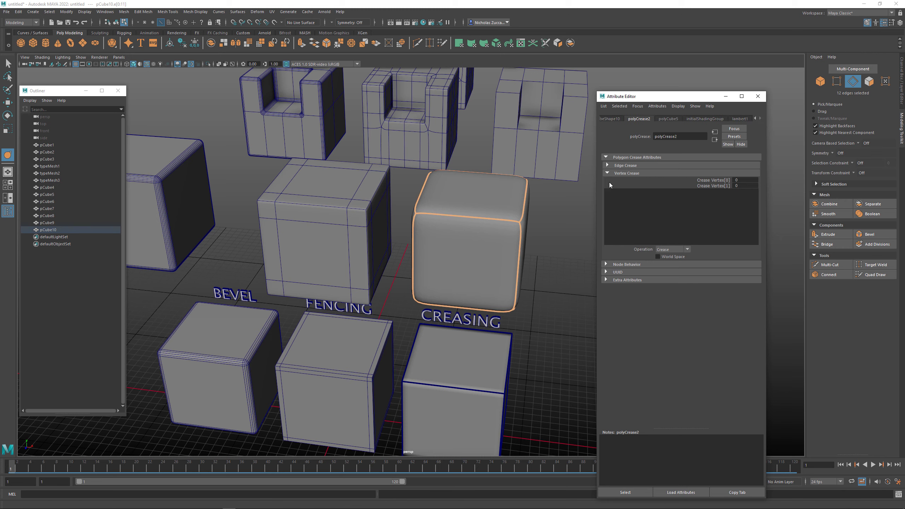
{"action": "left_click", "coordinate": [607, 165]}
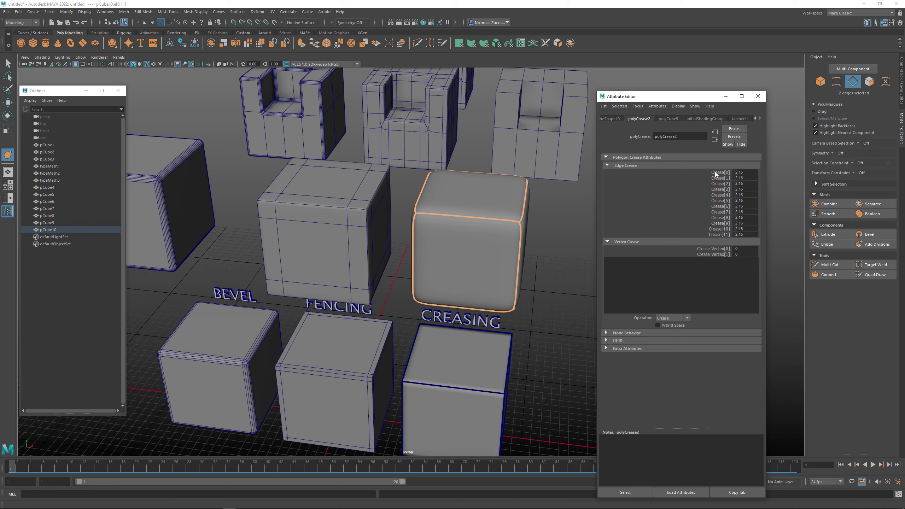
{"action": "left_click", "coordinate": [745, 173]}
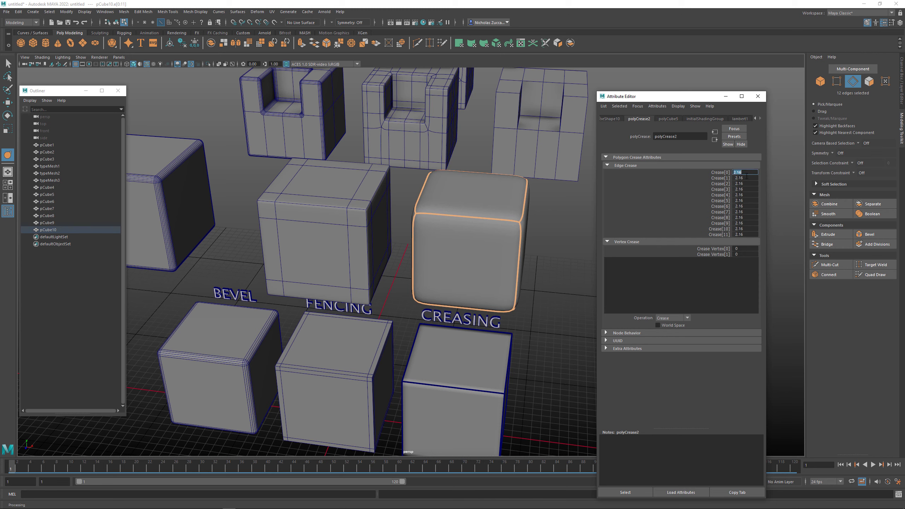
{"action": "left_click", "coordinate": [744, 234], "text": "shift"}
{"action": "type", "text": "2"}
{"action": "key", "text": "Return"}
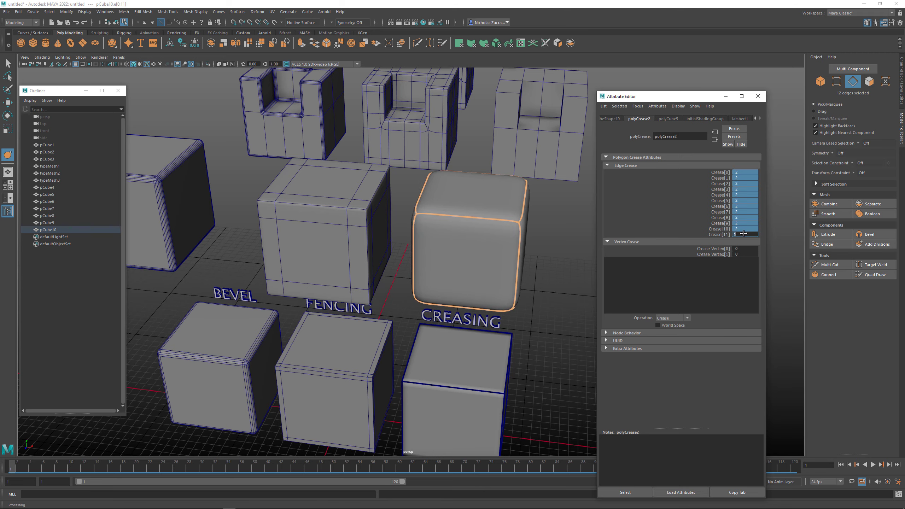
Return to object selection and select the creased cube above the CREASING label
{"action": "left_click_drag", "start_coordinate": [480, 260], "coordinate": [517, 276], "text": "alt"}
{"action": "key", "text": "F8"}
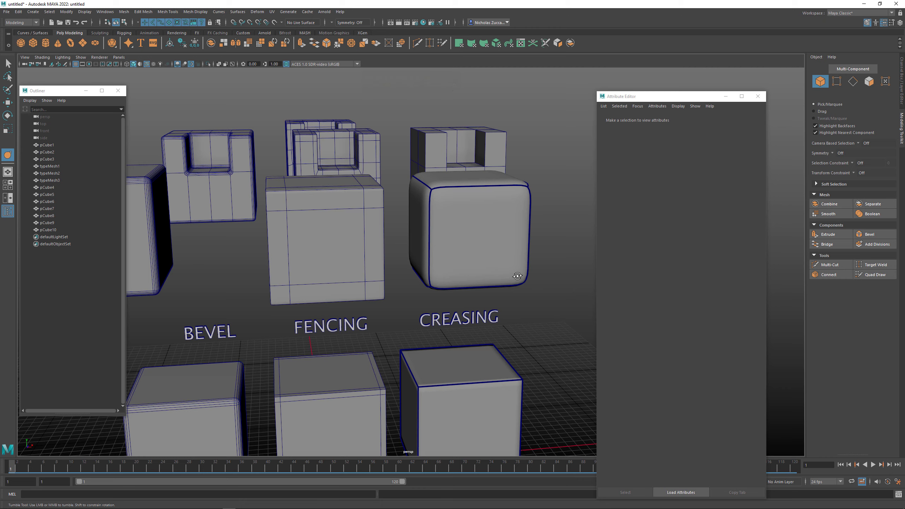
{"action": "left_click_drag", "start_coordinate": [525, 266], "coordinate": [477, 267], "text": "alt"}
{"action": "left_click", "coordinate": [458, 262]}
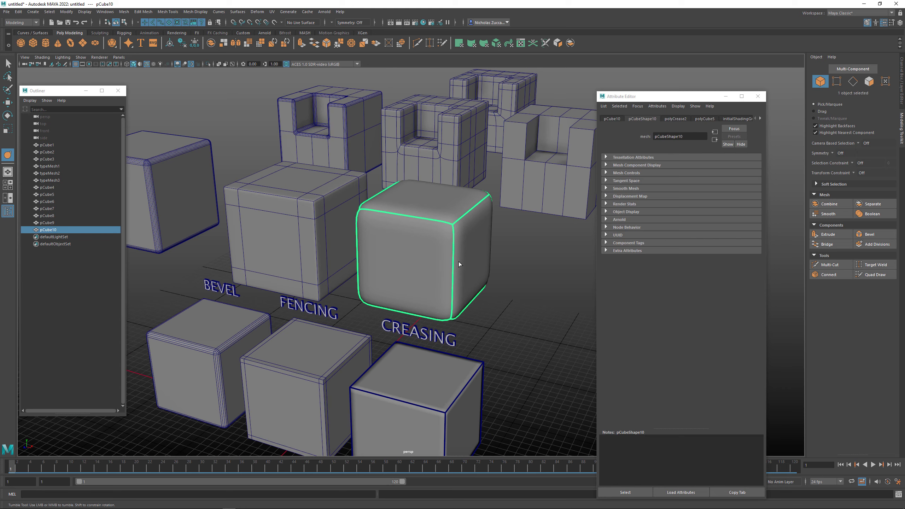
Compare the creased cube above the CREASING label with smooth preview off and on, and inspect its edges
{"action": "key", "text": "1"}
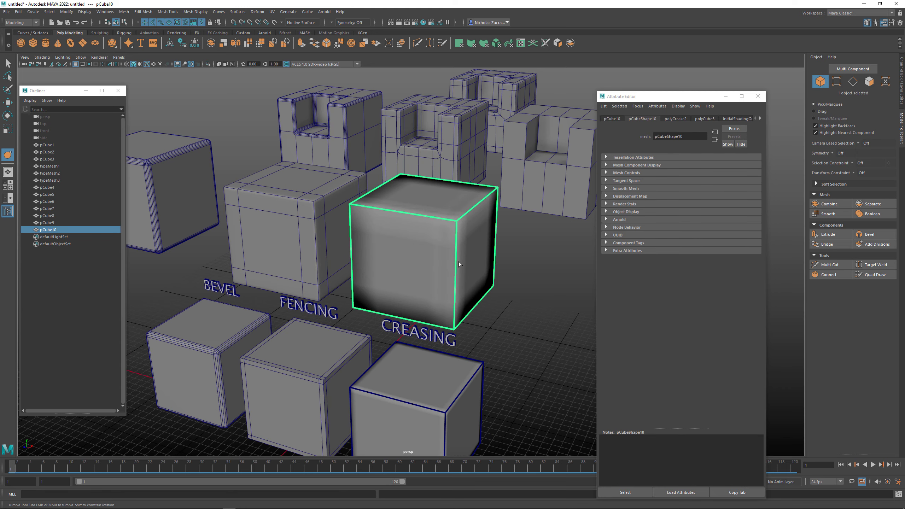
{"action": "key", "text": "3"}
{"action": "left_click", "coordinate": [540, 271]}
{"action": "left_click_drag", "start_coordinate": [480, 293], "coordinate": [414, 249], "text": "alt"}
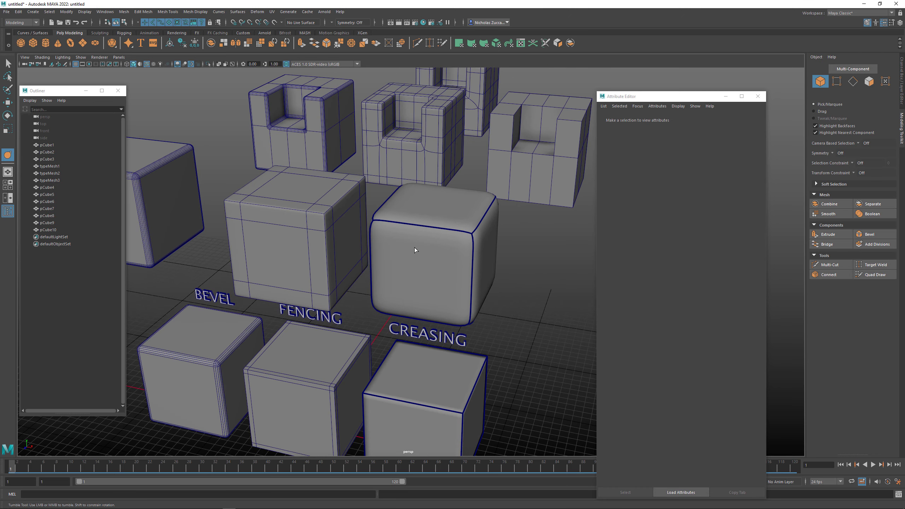
{"action": "left_click", "coordinate": [444, 252]}
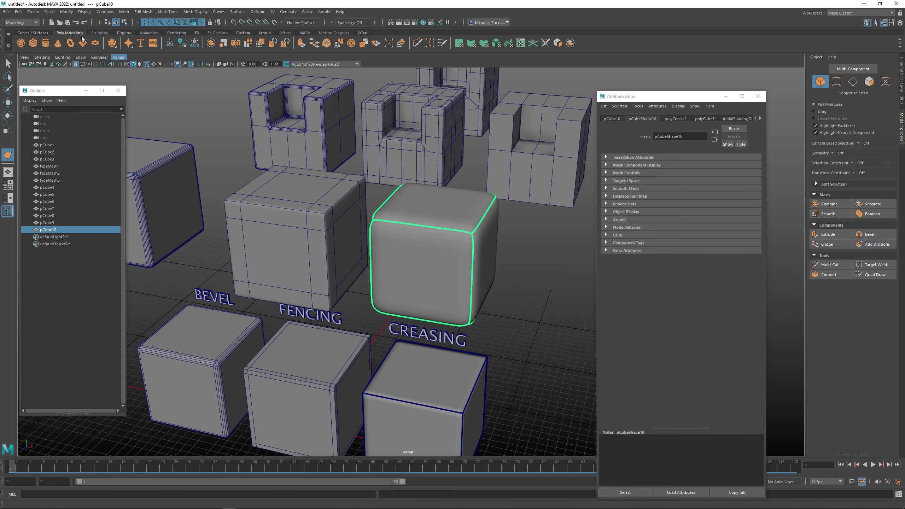
Look up the Smooth Mesh Preview to Polygons conversion for the creased cube without applying it, and deselect the cube
{"action": "left_click", "coordinate": [66, 11]}
{"action": "mouse_move", "coordinate": [110, 182]}
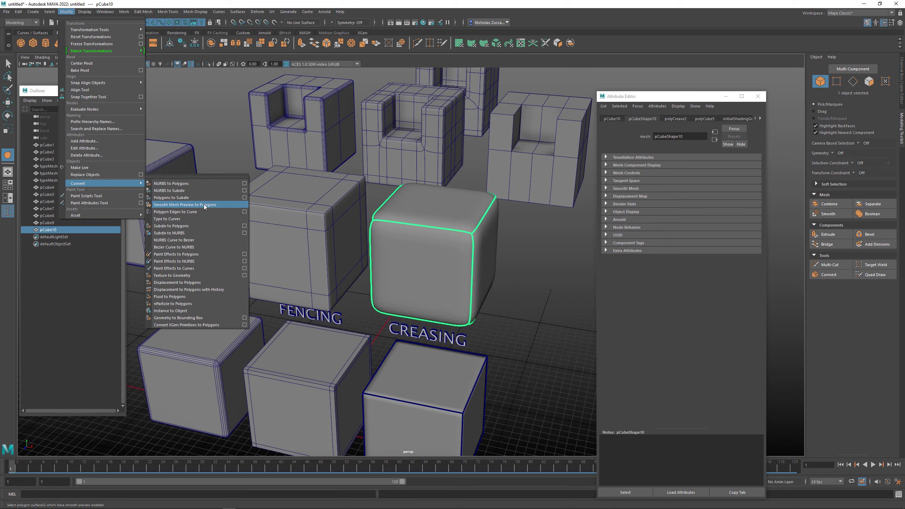
{"action": "left_click", "coordinate": [440, 197]}
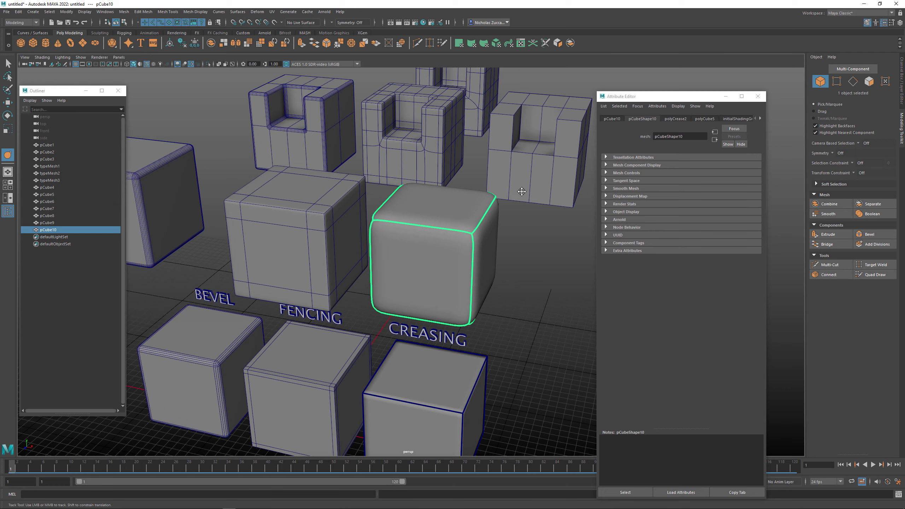
{"action": "left_click_drag", "start_coordinate": [440, 196], "coordinate": [497, 224], "text": "alt"}
{"action": "left_click", "coordinate": [483, 246]}
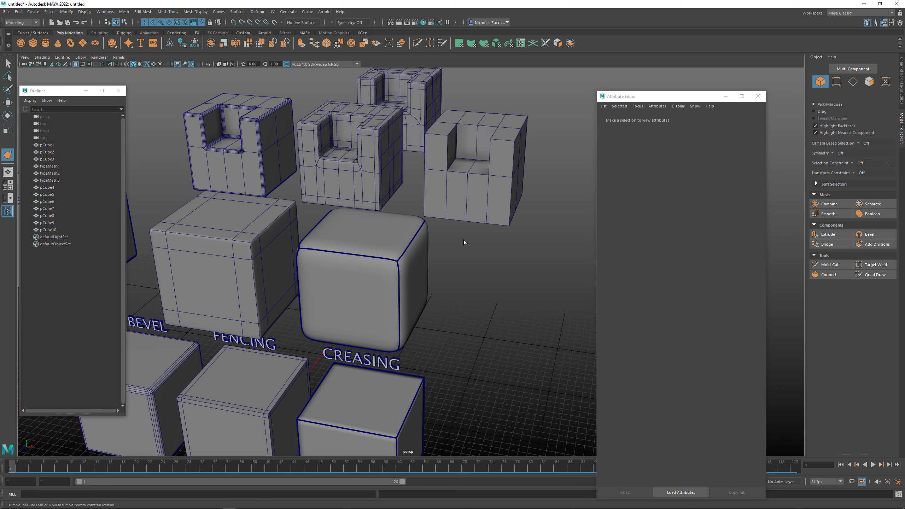
Crease all edges of the notched cube without support loops, pCube7, and inspect it in smooth preview
{"action": "left_click", "coordinate": [461, 186]}
{"action": "left_click_drag", "start_coordinate": [461, 185], "coordinate": [452, 218], "text": "alt"}
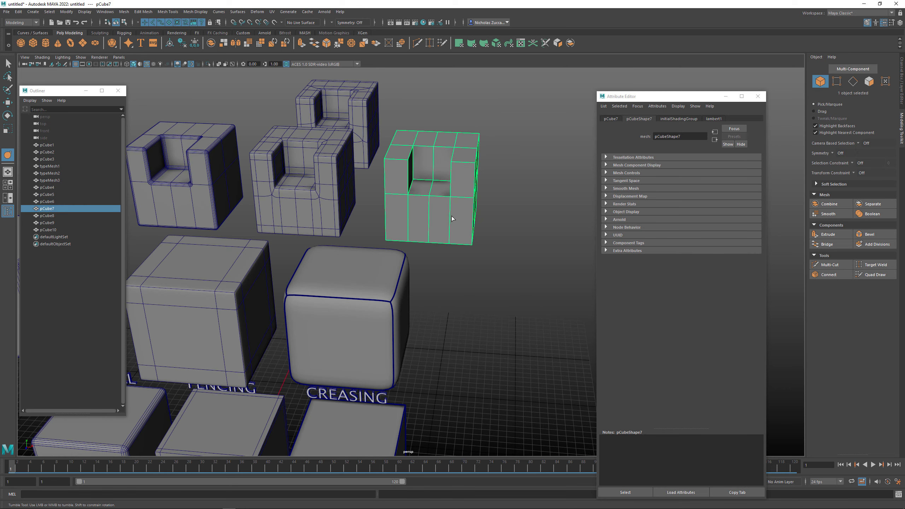
{"action": "key", "text": "F10"}
{"action": "left_click_drag", "start_coordinate": [373, 118], "coordinate": [527, 287]}
{"action": "middle_click_drag", "start_coordinate": [470, 236], "coordinate": [463, 259], "text": "alt"}
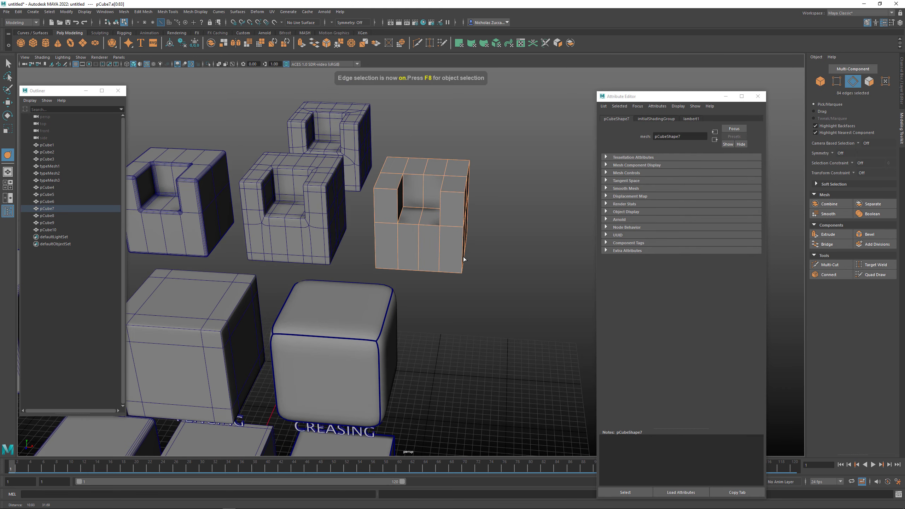
{"action": "left_click_drag", "start_coordinate": [464, 259], "coordinate": [439, 237], "text": "alt"}
{"action": "right_click_drag", "start_coordinate": [447, 238], "coordinate": [575, 291], "text": "alt"}
{"action": "middle_click_drag", "start_coordinate": [507, 248], "coordinate": [475, 276], "text": "alt"}
{"action": "left_click_drag", "start_coordinate": [475, 276], "coordinate": [481, 274], "text": "alt"}
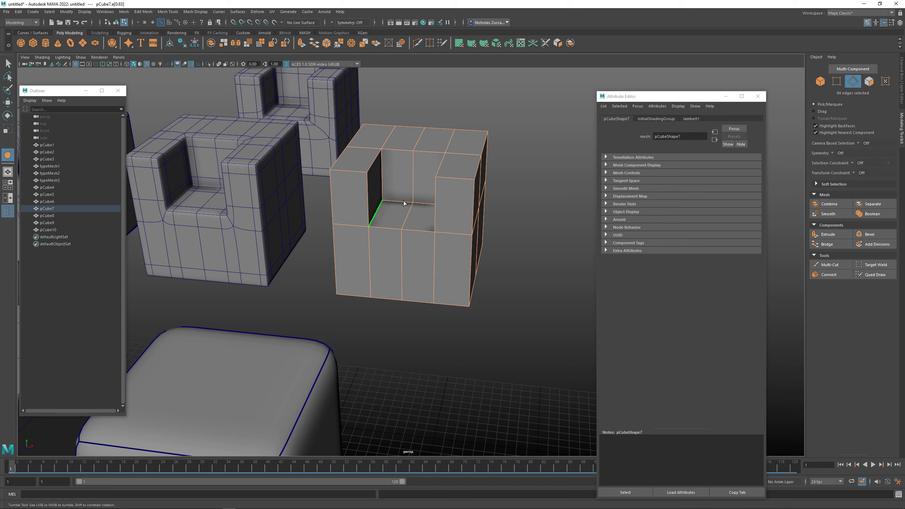
{"action": "right_click_drag", "start_coordinate": [453, 255], "coordinate": [449, 288], "text": "shift"}
{"action": "middle_click_drag", "start_coordinate": [449, 289], "coordinate": [605, 257]}
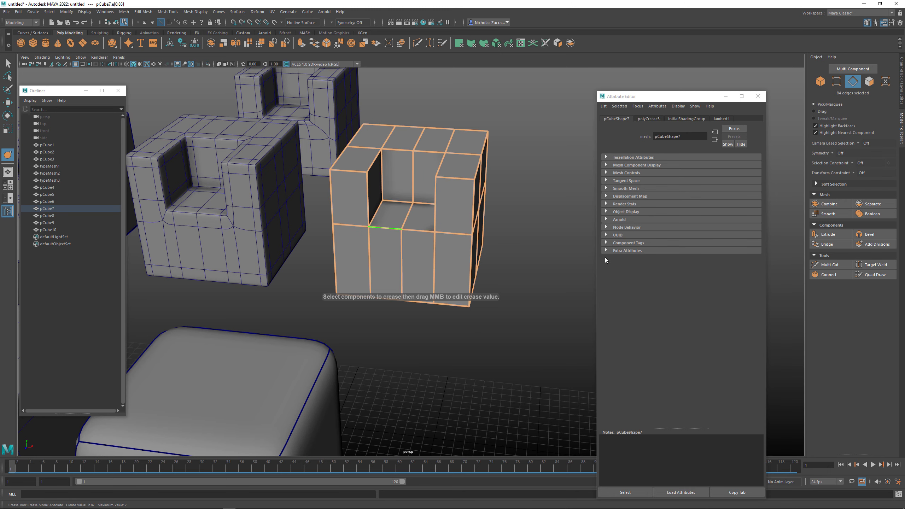
{"action": "key", "text": "3"}
{"action": "left_click_drag", "start_coordinate": [540, 238], "coordinate": [504, 245], "text": "alt"}
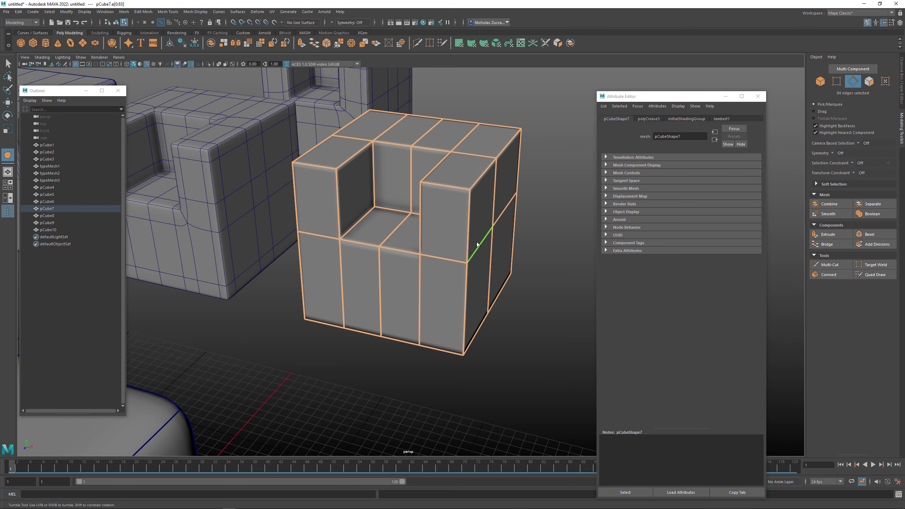
Return to object selection, turn off wireframe on shaded in the viewport, and select the notched cube pCube7
{"action": "left_click", "coordinate": [529, 245]}
{"action": "left_click_drag", "start_coordinate": [530, 247], "coordinate": [523, 249], "text": "alt"}
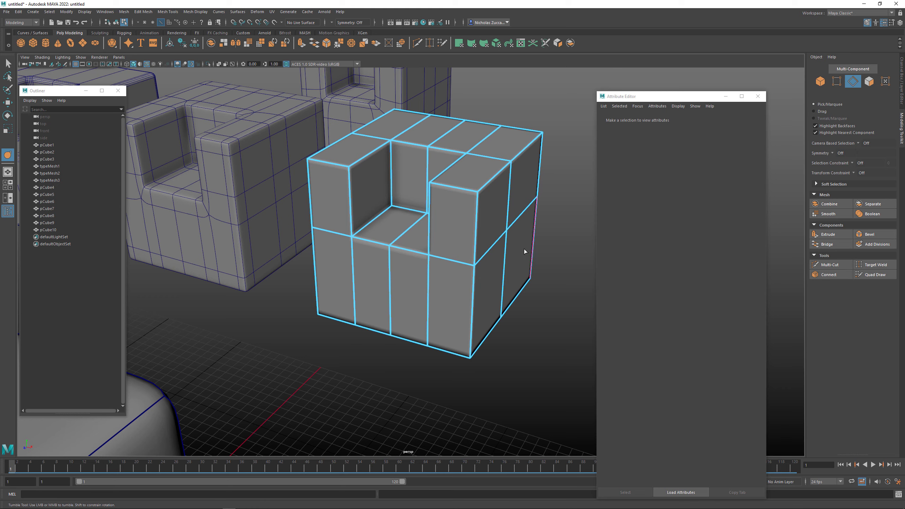
{"action": "key", "text": "F8"}
{"action": "left_click", "coordinate": [539, 248]}
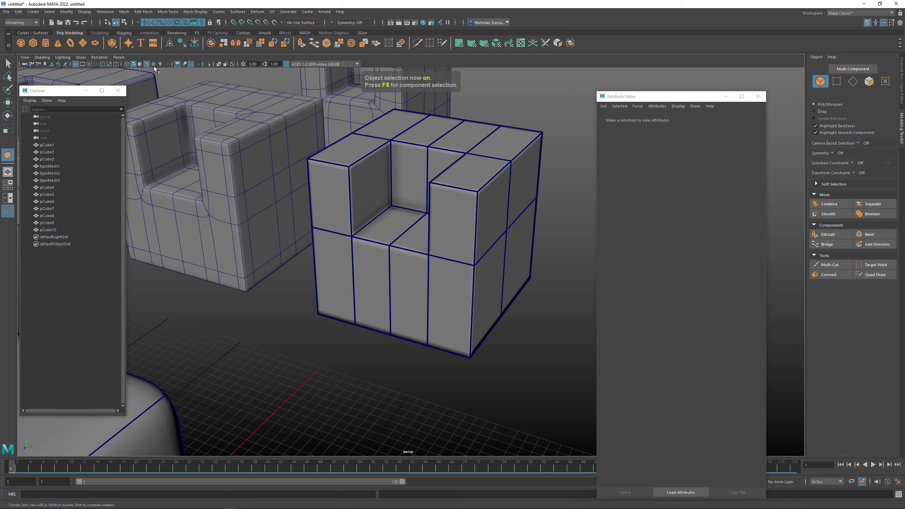
{"action": "left_click", "coordinate": [147, 64]}
{"action": "mouse_move", "coordinate": [241, 105]}
{"action": "left_mouse_down", "text": "alt"}
{"action": "mouse_move", "coordinate": [491, 214]}
{"action": "mouse_move", "coordinate": [458, 212]}
{"action": "mouse_move", "coordinate": [491, 208]}
{"action": "mouse_move", "coordinate": [471, 207]}
{"action": "mouse_move", "coordinate": [488, 226]}
{"action": "mouse_move", "coordinate": [490, 204]}
{"action": "mouse_move", "coordinate": [491, 226]}
{"action": "mouse_move", "coordinate": [447, 226]}
{"action": "mouse_move", "coordinate": [444, 218]}
{"action": "left_mouse_up", "text": "alt"}
{"action": "left_click", "coordinate": [444, 218]}
{"action": "middle_click_drag", "start_coordinate": [444, 218], "coordinate": [419, 238], "text": "alt"}
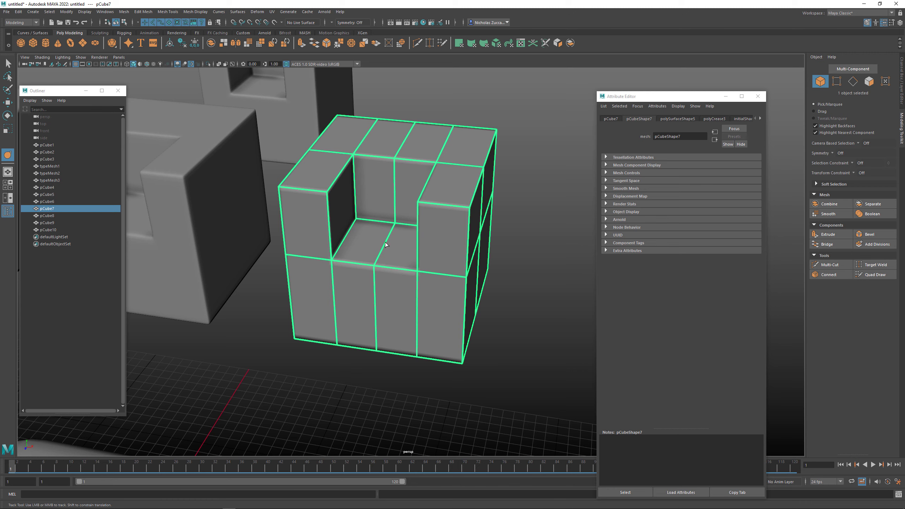
Select all edges of the notched cube and remove their crease, keeping the cube in smooth preview
{"action": "key", "text": "F10"}
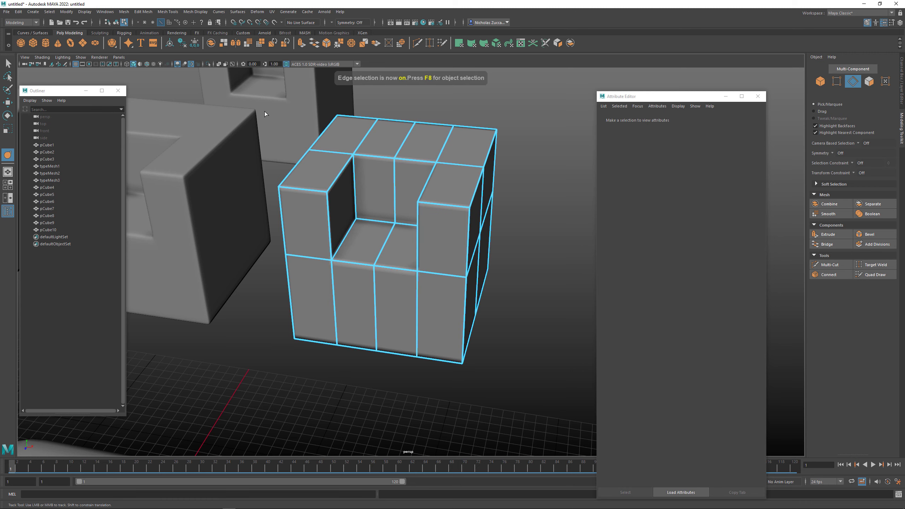
{"action": "left_click_drag", "start_coordinate": [265, 112], "coordinate": [538, 375]}
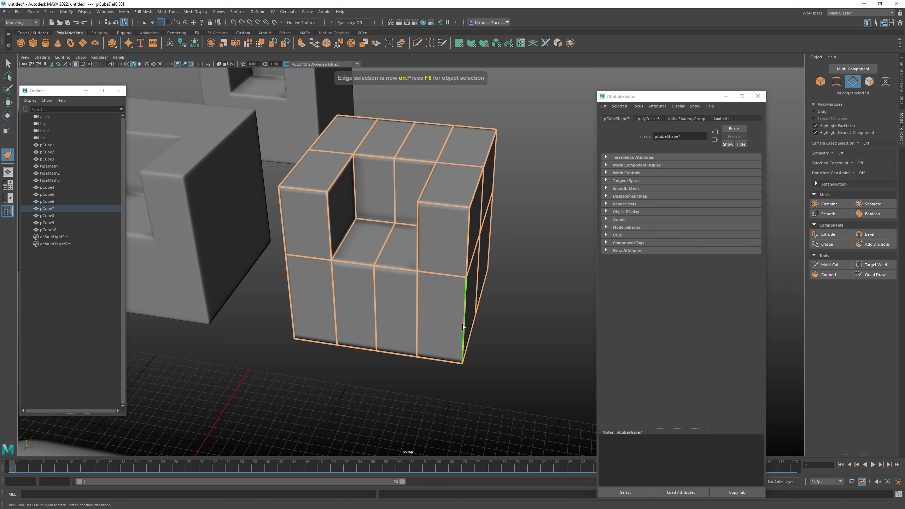
{"action": "right_click_drag", "start_coordinate": [462, 324], "coordinate": [476, 350], "text": "shift"}
{"action": "key", "text": "3"}
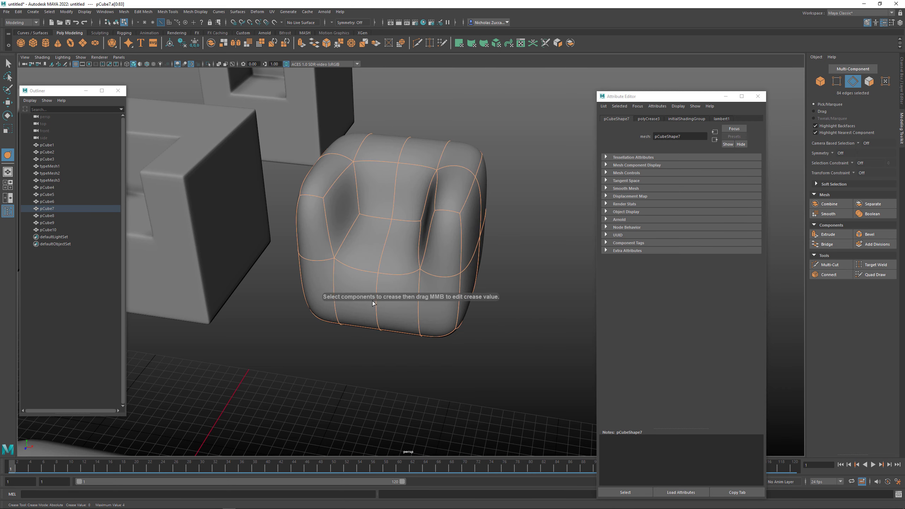
{"action": "left_click_drag", "start_coordinate": [469, 311], "coordinate": [498, 349], "text": "alt"}
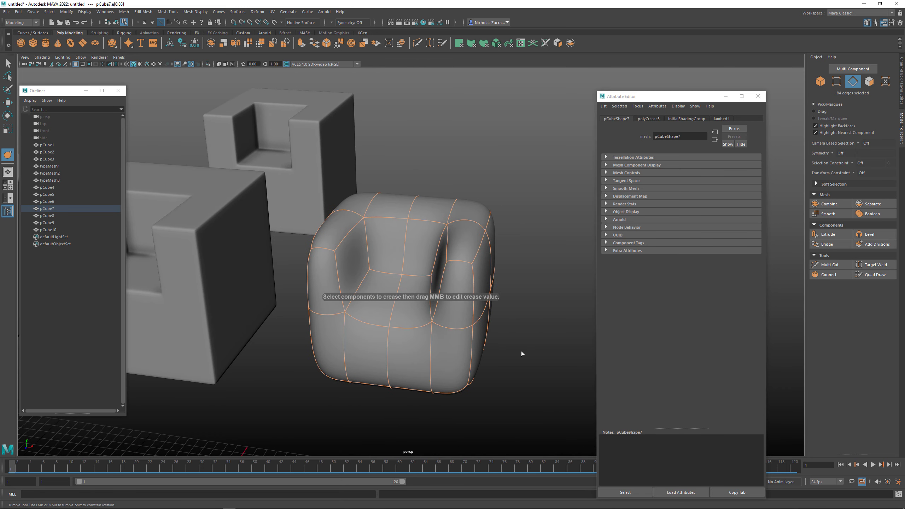
Constrain the next edge selection to hard edges, select the notched cube's hard edges, and crease them
{"action": "left_click", "coordinate": [521, 351]}
{"action": "left_click_drag", "start_coordinate": [267, 141], "coordinate": [528, 371]}
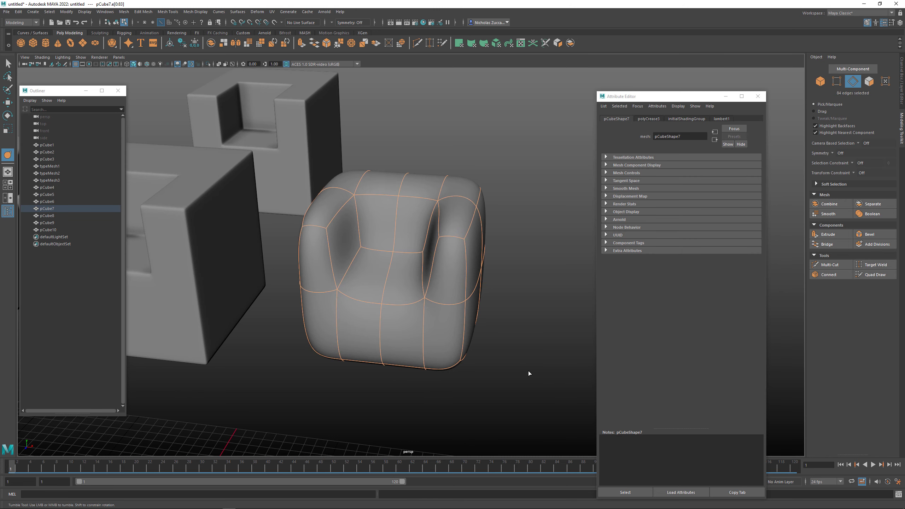
{"action": "left_click", "coordinate": [49, 12]}
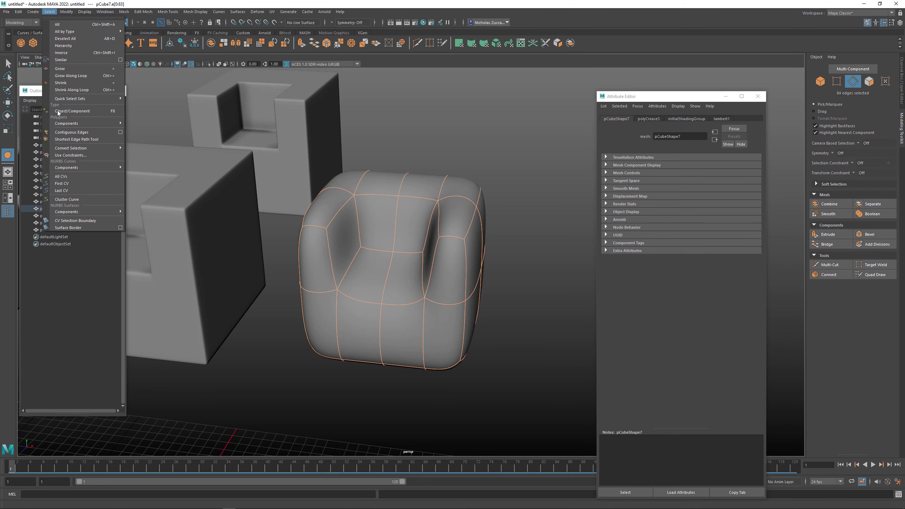
{"action": "left_click", "coordinate": [71, 155]}
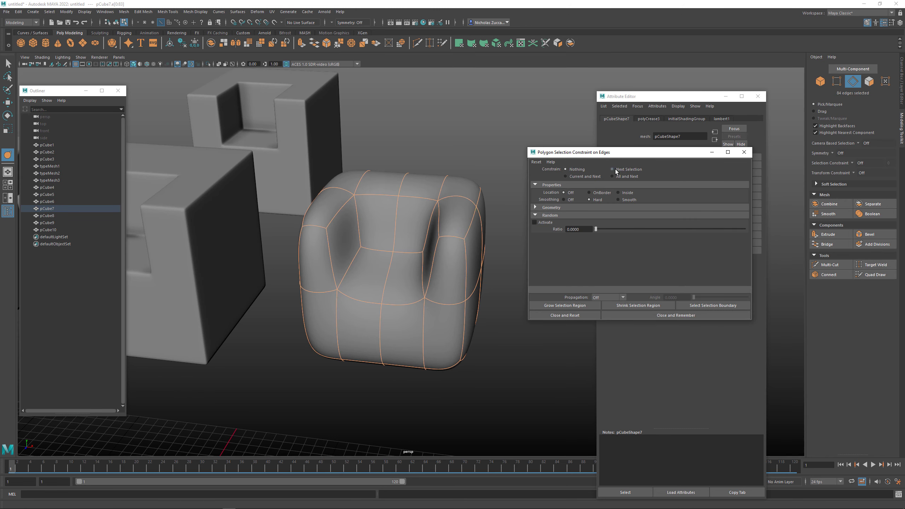
{"action": "left_click_drag", "start_coordinate": [266, 148], "coordinate": [536, 404]}
{"action": "left_click_drag", "start_coordinate": [489, 342], "coordinate": [522, 366], "text": "alt"}
{"action": "key", "text": "1"}
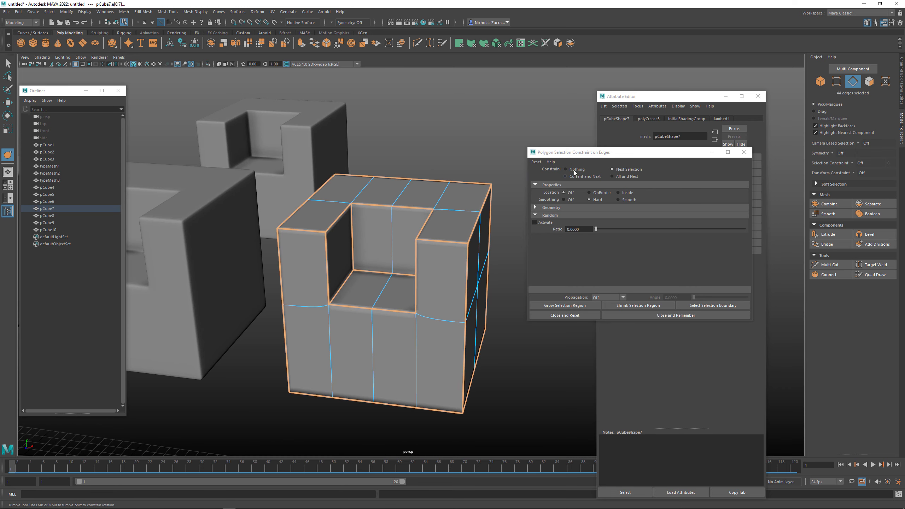
Lift the edge selection constraint and return to object selection with the notched cube selected
{"action": "left_click", "coordinate": [648, 313]}
{"action": "mouse_move", "coordinate": [527, 264]}
{"action": "left_mouse_down", "text": "alt"}
{"action": "mouse_move", "coordinate": [514, 258]}
{"action": "mouse_move", "coordinate": [522, 270]}
{"action": "left_mouse_up", "text": "alt"}
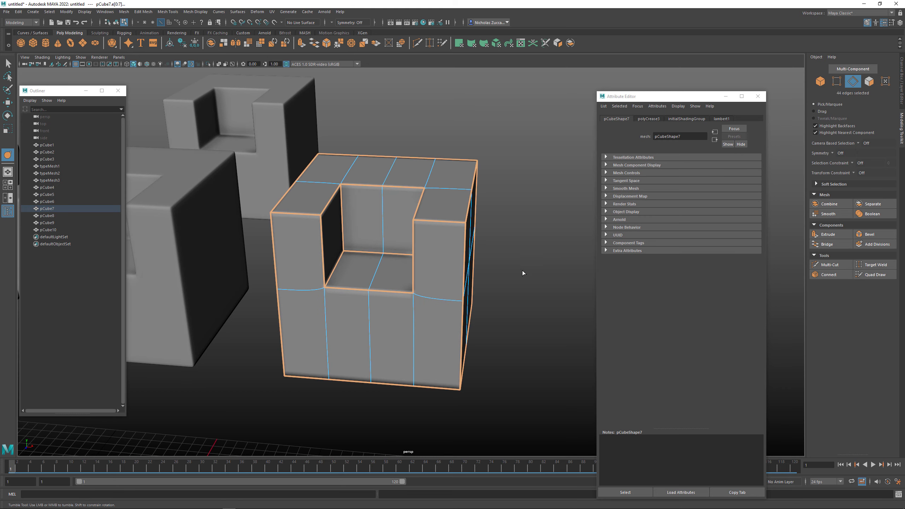
{"action": "left_click", "coordinate": [517, 273]}
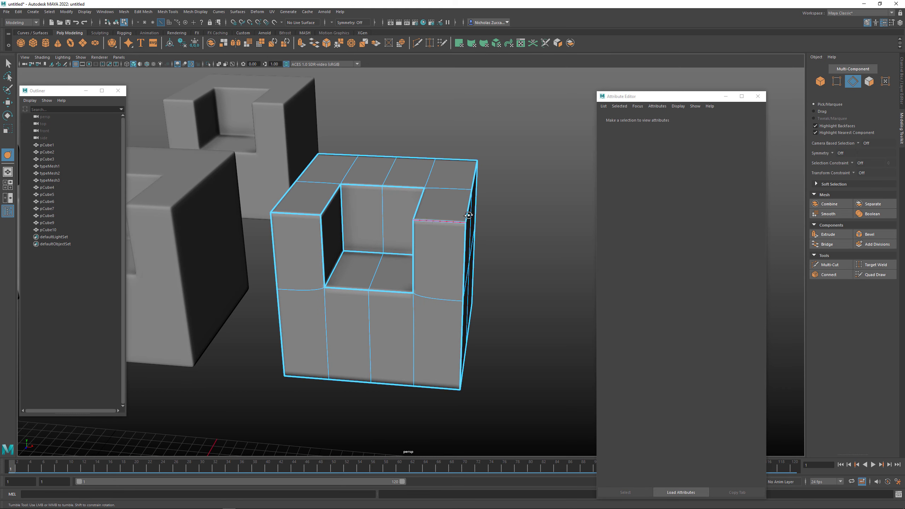
{"action": "left_click_drag", "start_coordinate": [453, 226], "coordinate": [372, 210], "text": "alt"}
{"action": "key", "text": "F8"}
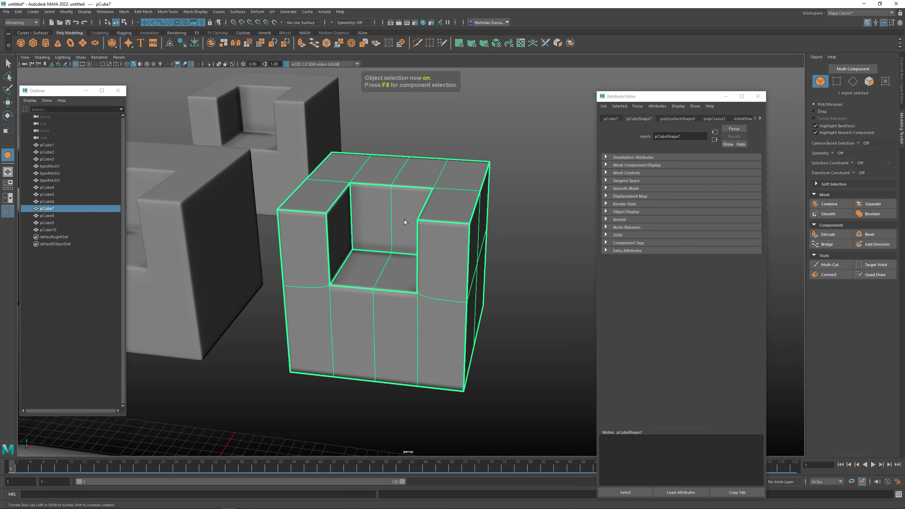
Convert the notched cube's smooth mesh preview to polygons
{"action": "left_click", "coordinate": [67, 12]}
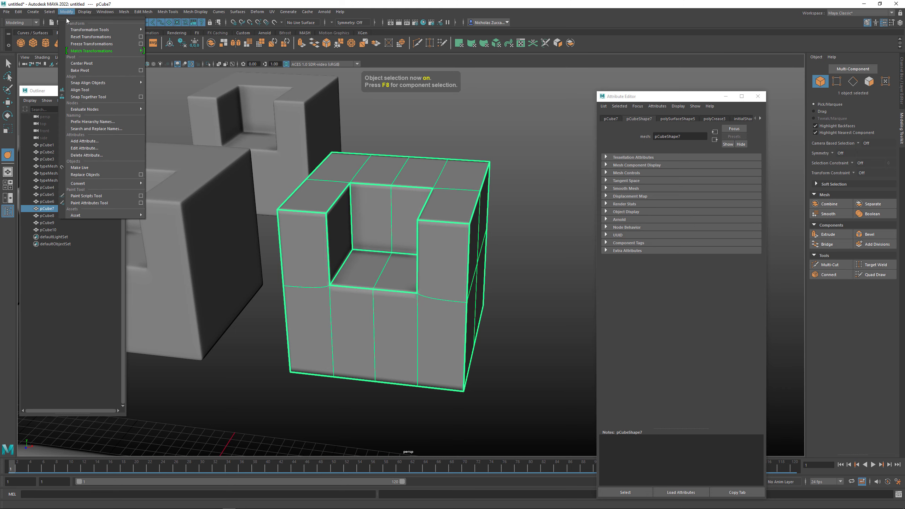
{"action": "mouse_move", "coordinate": [122, 182]}
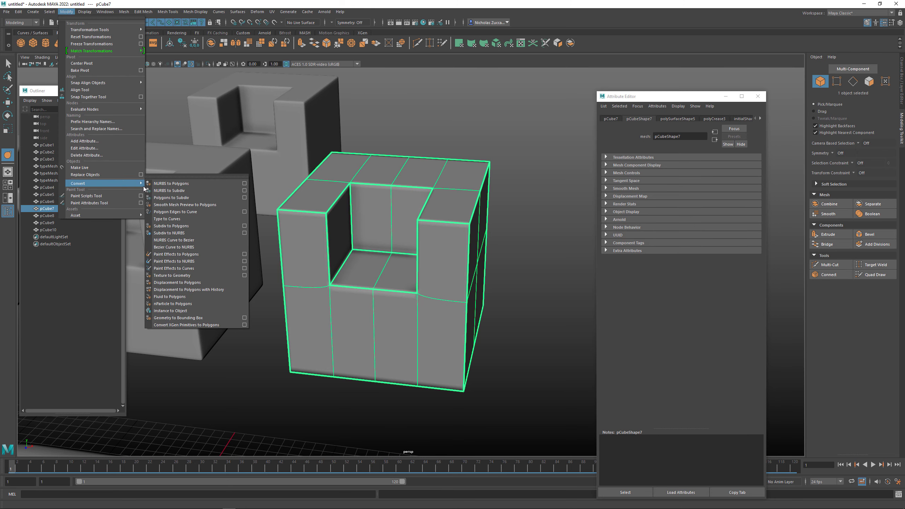
{"action": "left_click", "coordinate": [199, 205]}
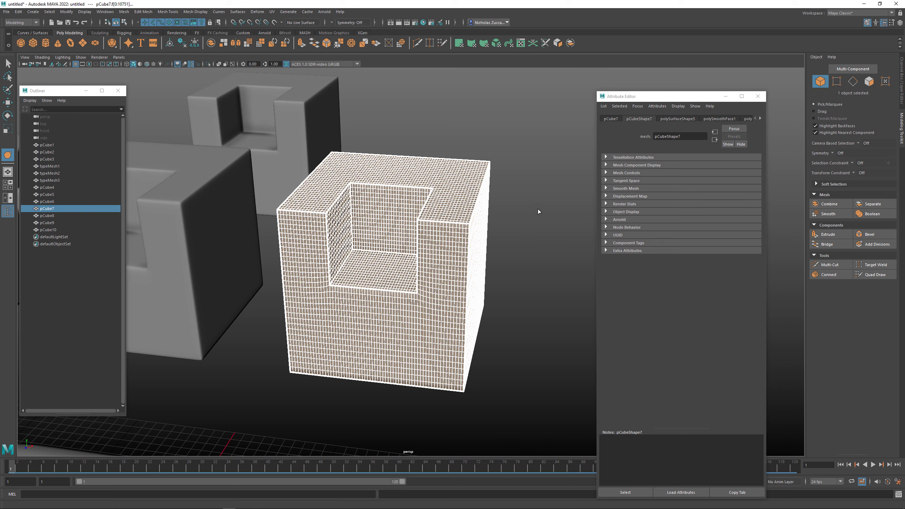
Set the divisions of the notched cube's polySmoothFace1 to 2 and reselect the cube
{"action": "left_click", "coordinate": [901, 82]}
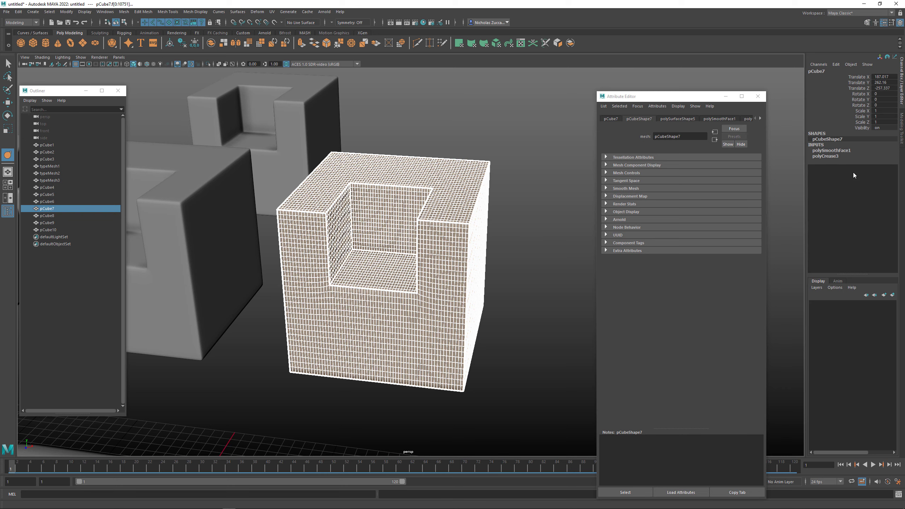
{"action": "left_click", "coordinate": [834, 151]}
{"action": "left_click", "coordinate": [883, 168]}
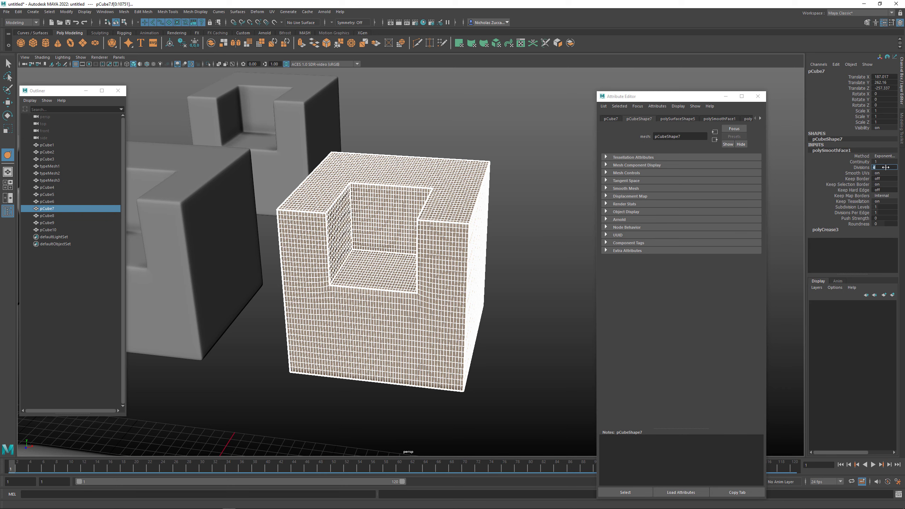
{"action": "type", "text": "2"}
{"action": "key", "text": "Return"}
{"action": "left_click", "coordinate": [523, 236]}
{"action": "left_click_drag", "start_coordinate": [524, 237], "coordinate": [481, 229], "text": "alt"}
{"action": "left_click", "coordinate": [482, 229]}
{"action": "left_click_drag", "start_coordinate": [554, 224], "coordinate": [463, 217], "text": "alt"}
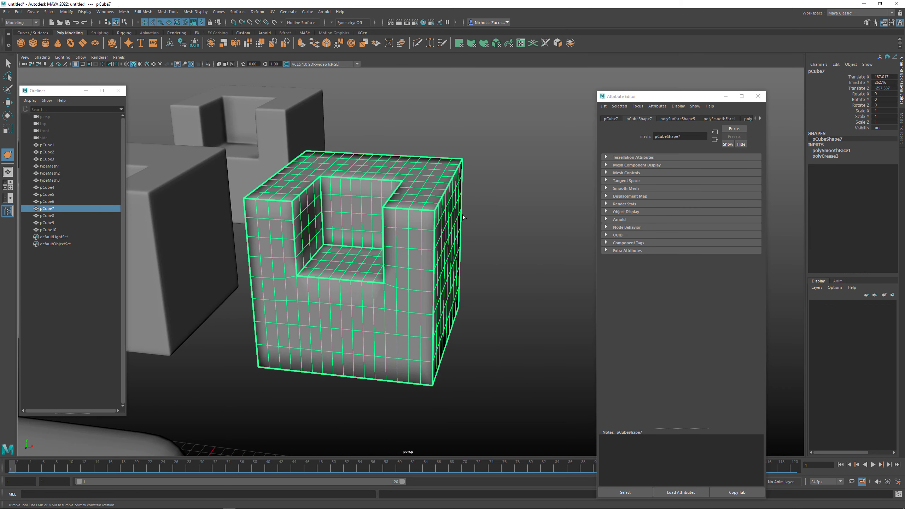
Select all edges of the notched cube, apply Soften/Harden Edges with an angle of 30, and deselect them
{"action": "key", "text": "F10"}
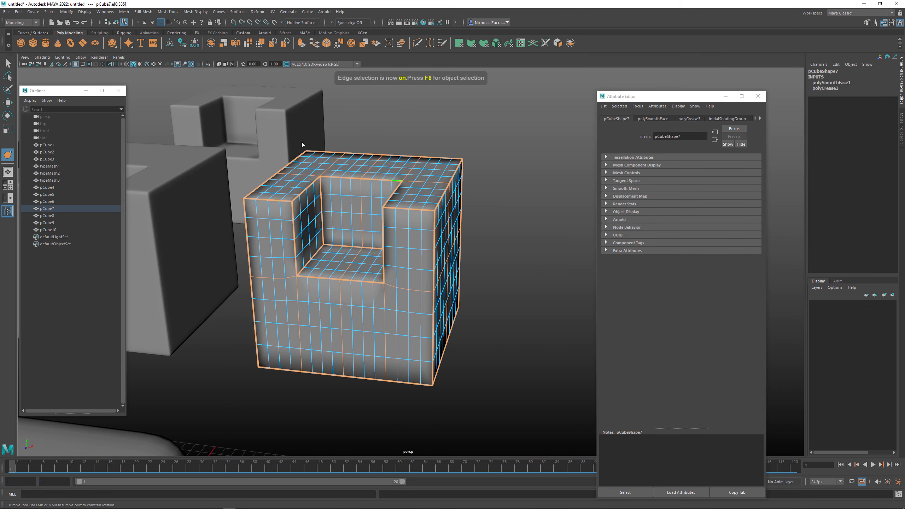
{"action": "left_click_drag", "start_coordinate": [477, 160], "coordinate": [497, 176], "text": "alt"}
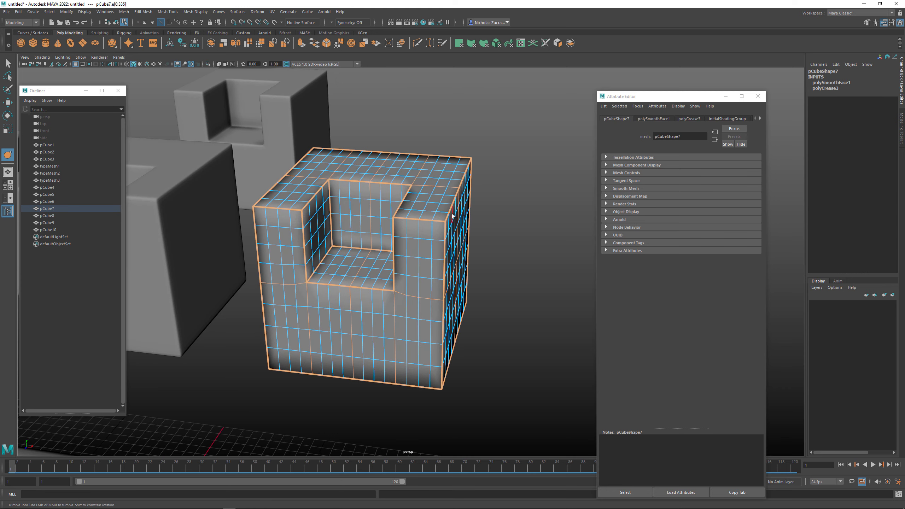
{"action": "left_click_drag", "start_coordinate": [202, 112], "coordinate": [525, 402]}
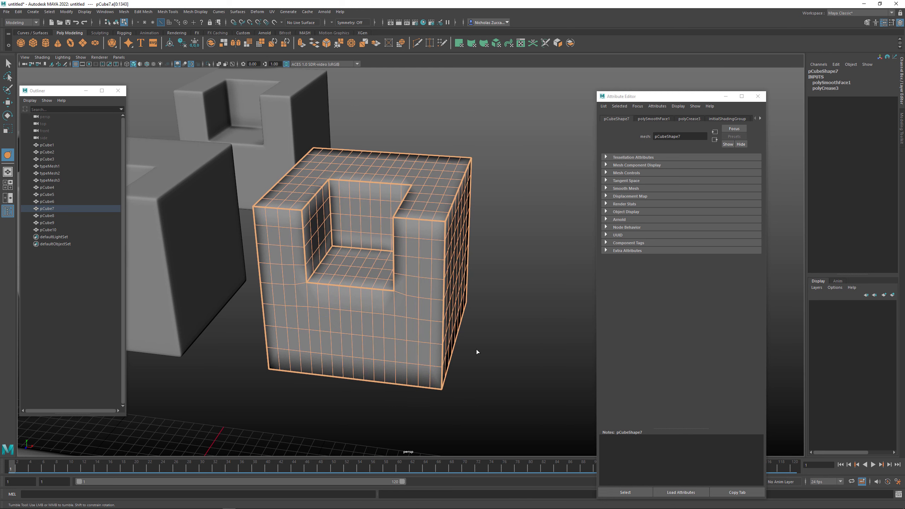
{"action": "right_click_drag", "start_coordinate": [446, 280], "coordinate": [543, 286], "text": "shift"}
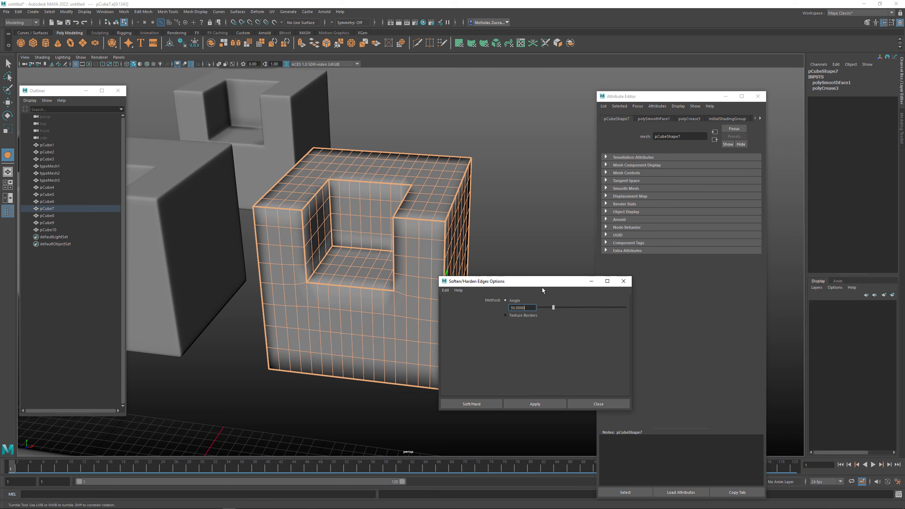
{"action": "left_click_drag", "start_coordinate": [516, 283], "coordinate": [581, 277]}
{"action": "left_click", "coordinate": [604, 398]}
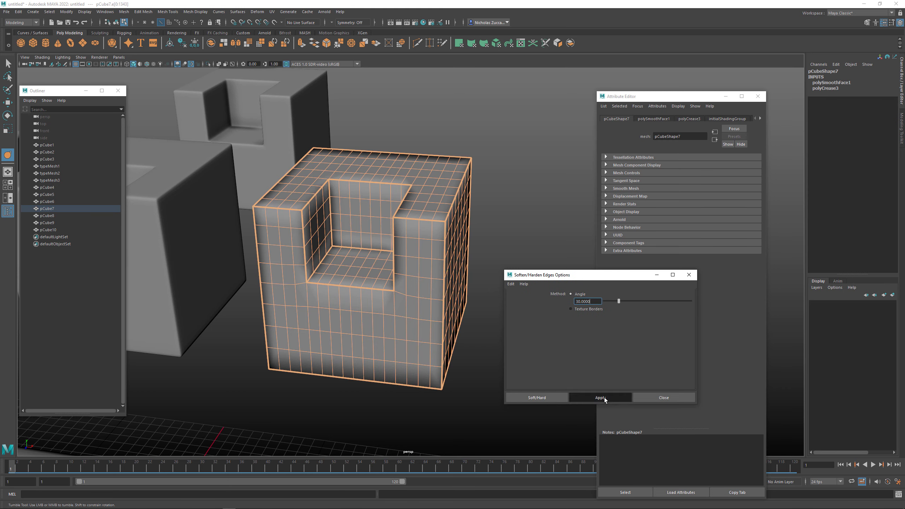
{"action": "left_click", "coordinate": [509, 232]}
Return to object selection and turn on the notched cube's smooth mesh preview to examine its shading
{"action": "mouse_move", "coordinate": [496, 250]}
{"action": "left_mouse_down", "text": "alt"}
{"action": "mouse_move", "coordinate": [424, 265]}
{"action": "mouse_move", "coordinate": [440, 271]}
{"action": "mouse_move", "coordinate": [414, 260]}
{"action": "mouse_move", "coordinate": [399, 290]}
{"action": "left_mouse_up", "text": "alt"}
{"action": "key", "text": "F8"}
{"action": "left_click", "coordinate": [414, 260]}
{"action": "key", "text": "3"}
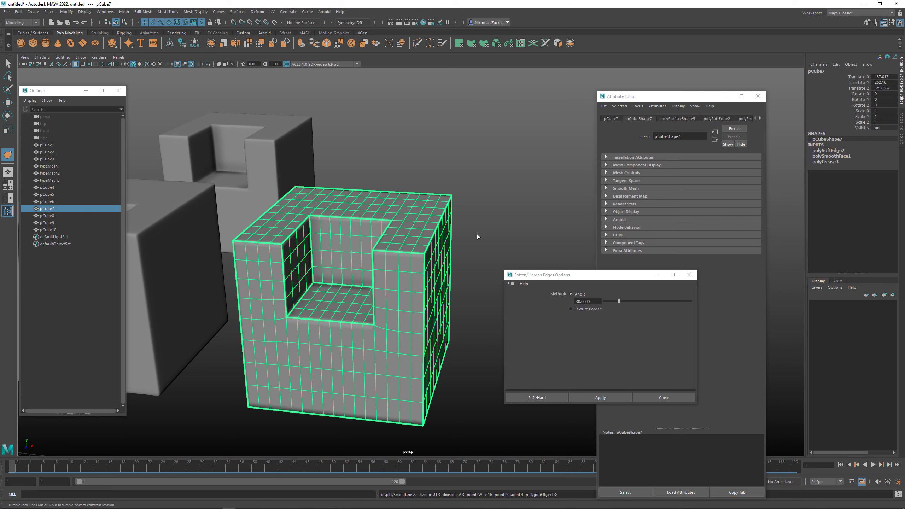
{"action": "left_click", "coordinate": [485, 246]}
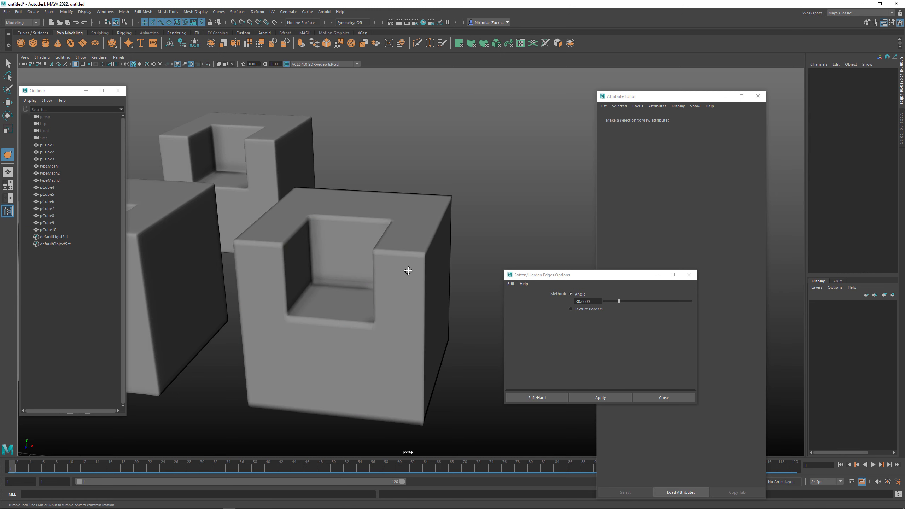
{"action": "middle_click_drag", "start_coordinate": [408, 271], "coordinate": [417, 258], "text": "alt"}
Convert the notched cube's selection to all its edges and remove their creasing with the Crease Tool
{"action": "left_click", "coordinate": [373, 263]}
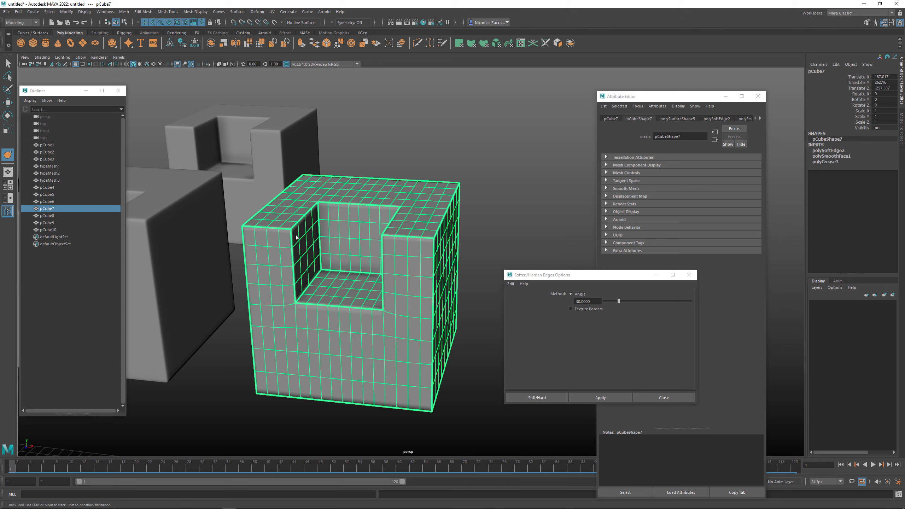
{"action": "key", "text": "ctrl+F10"}
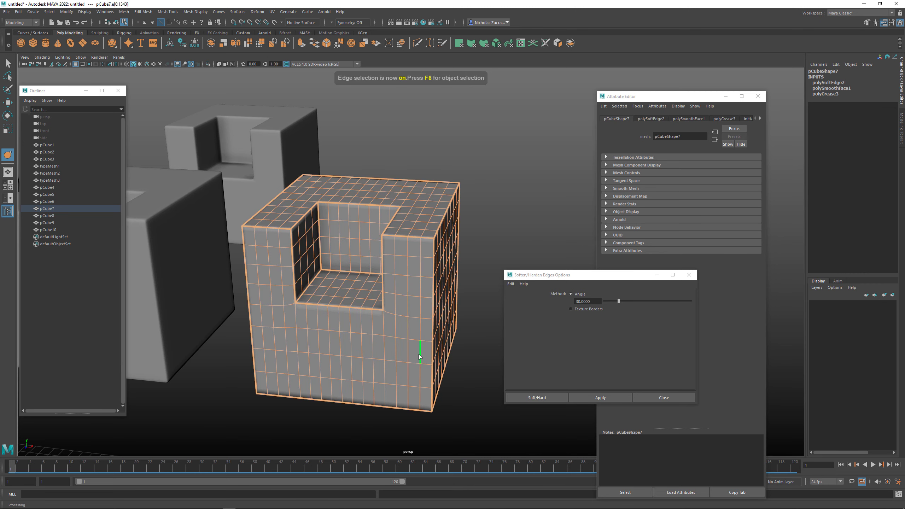
{"action": "right_click_drag", "start_coordinate": [412, 338], "coordinate": [410, 369], "text": "shift"}
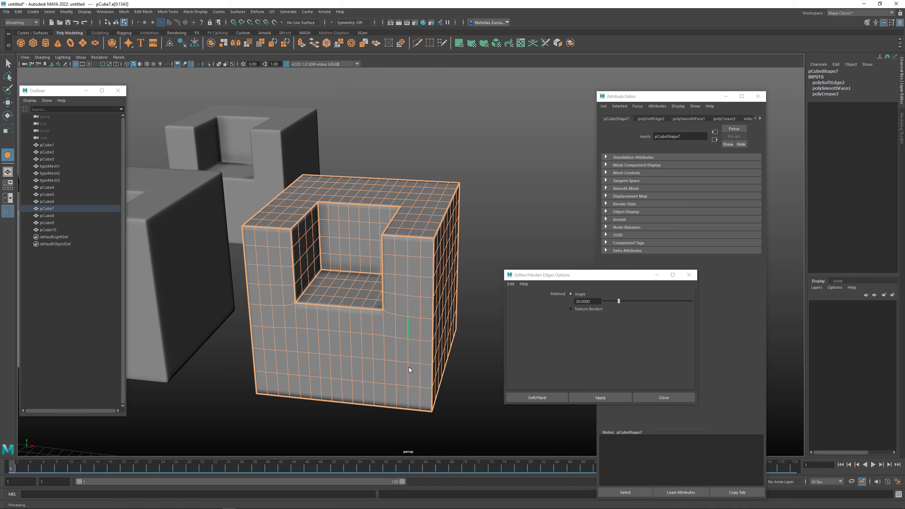
{"action": "middle_click_drag", "start_coordinate": [449, 332], "coordinate": [408, 330]}
{"action": "left_click_drag", "start_coordinate": [463, 398], "coordinate": [471, 398], "text": "alt"}
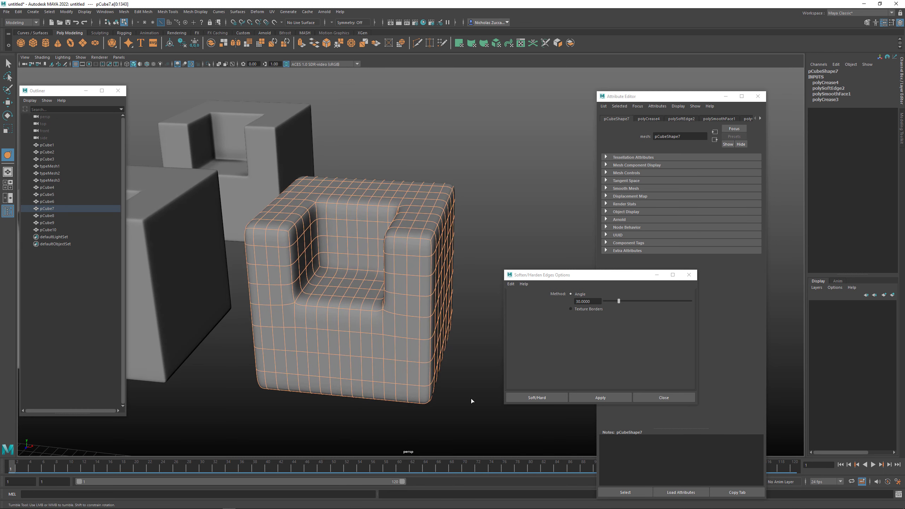
Return to object selection, clear the selection, and compare the uncreased cube with the neighbouring notched cubes
{"action": "key", "text": "F8"}
{"action": "left_click", "coordinate": [469, 400]}
{"action": "left_click_drag", "start_coordinate": [422, 372], "coordinate": [407, 360], "text": "alt"}
{"action": "middle_click_drag", "start_coordinate": [407, 360], "coordinate": [414, 370], "text": "alt"}
{"action": "left_click_drag", "start_coordinate": [415, 372], "coordinate": [312, 303], "text": "alt"}
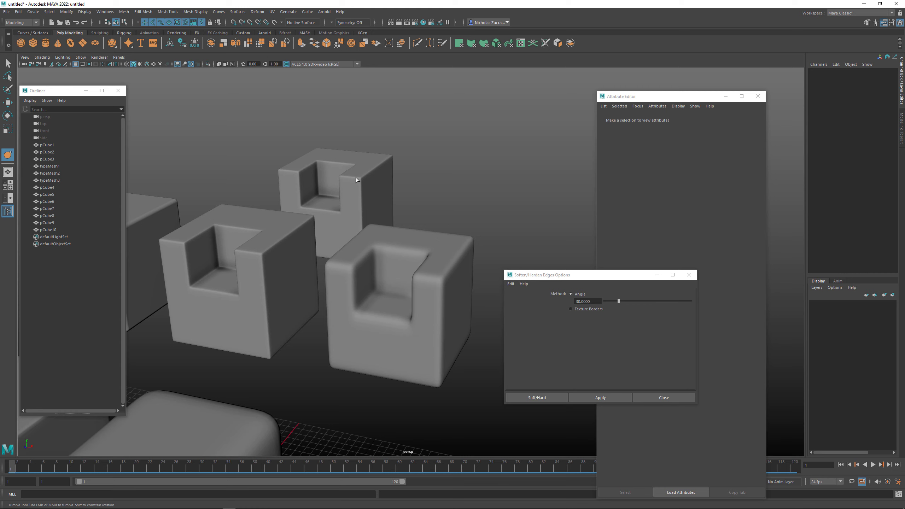
{"action": "left_click_drag", "start_coordinate": [302, 244], "coordinate": [383, 247], "text": "alt"}
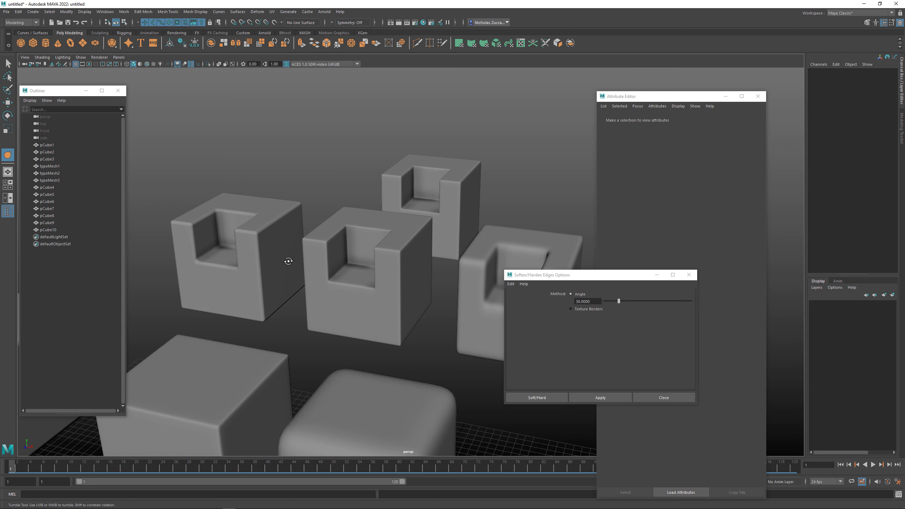
{"action": "middle_click_drag", "start_coordinate": [286, 257], "coordinate": [418, 283], "text": "alt"}
{"action": "right_click_drag", "start_coordinate": [418, 283], "coordinate": [371, 270], "text": "alt"}
Turn off the uncreased notched cube's smooth mesh preview and examine its subdivided edge layout up close
{"action": "left_click", "coordinate": [371, 269]}
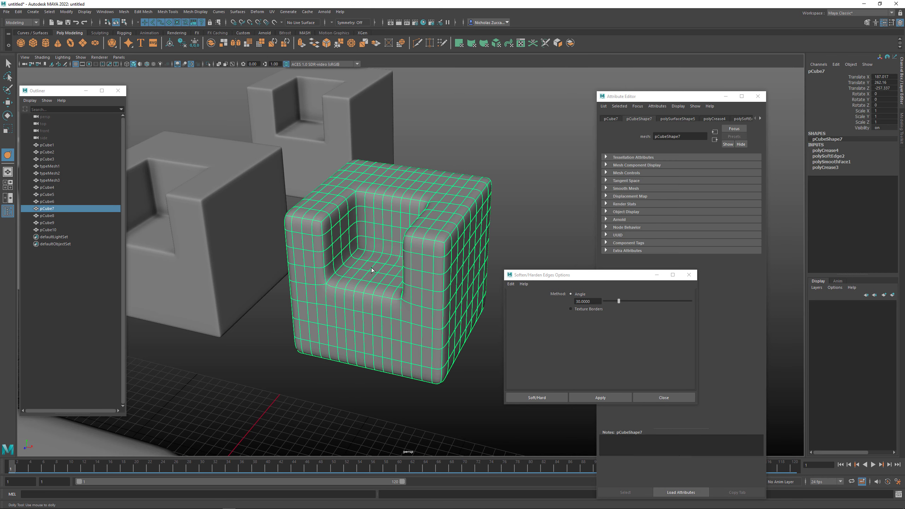
{"action": "key", "text": "1"}
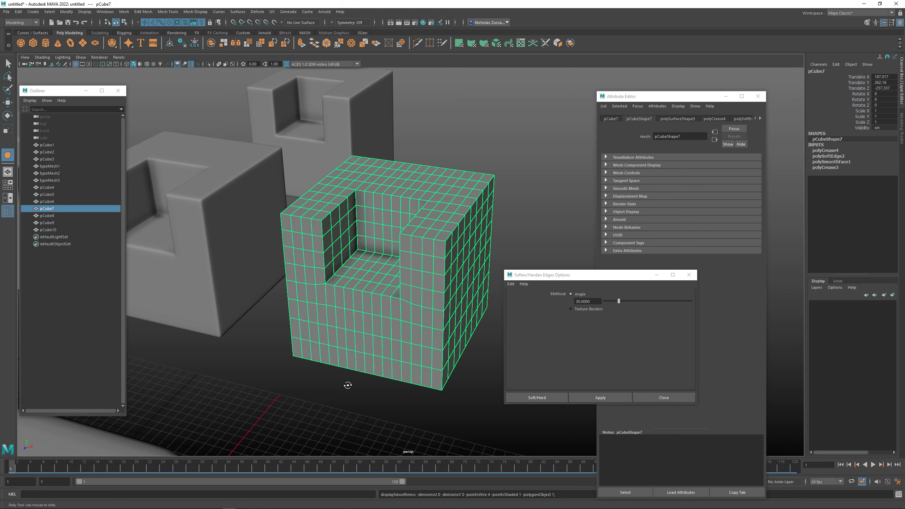
{"action": "left_click_drag", "start_coordinate": [348, 385], "coordinate": [450, 351], "text": "alt"}
{"action": "left_click", "coordinate": [450, 351]}
{"action": "right_click_drag", "start_coordinate": [363, 315], "coordinate": [397, 310], "text": "alt"}
{"action": "left_click", "coordinate": [392, 309]}
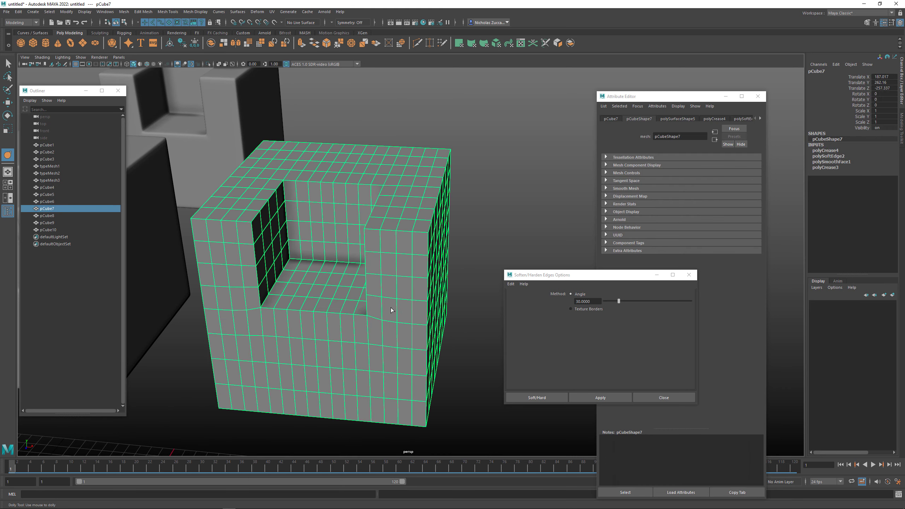
{"action": "left_click_drag", "start_coordinate": [391, 310], "coordinate": [313, 246], "text": "alt"}
{"action": "right_click_drag", "start_coordinate": [313, 246], "coordinate": [361, 234], "text": "alt"}
{"action": "middle_click_drag", "start_coordinate": [362, 234], "coordinate": [362, 238], "text": "alt"}
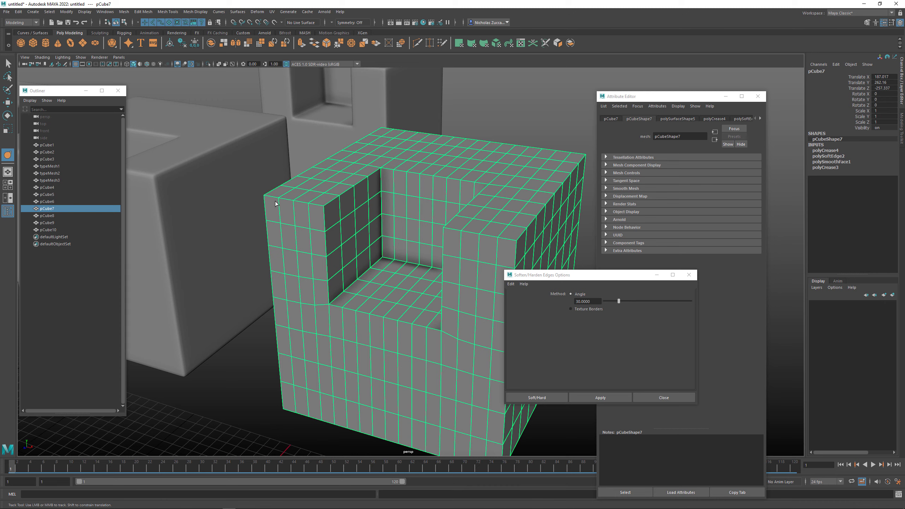
Try to slide the notched cube's uppermost horizontal edge loop closer to the top edges with the Slide Edge Tool
{"action": "key", "text": "q"}
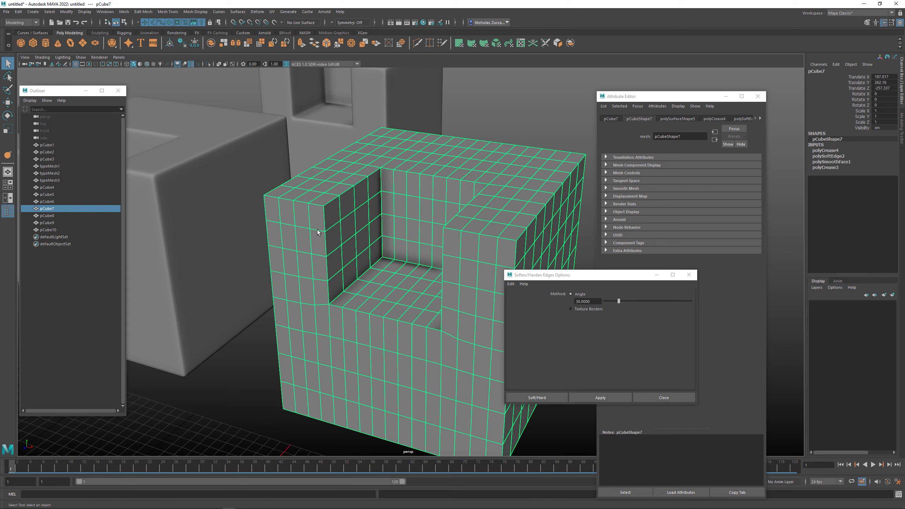
{"action": "key", "text": "F10"}
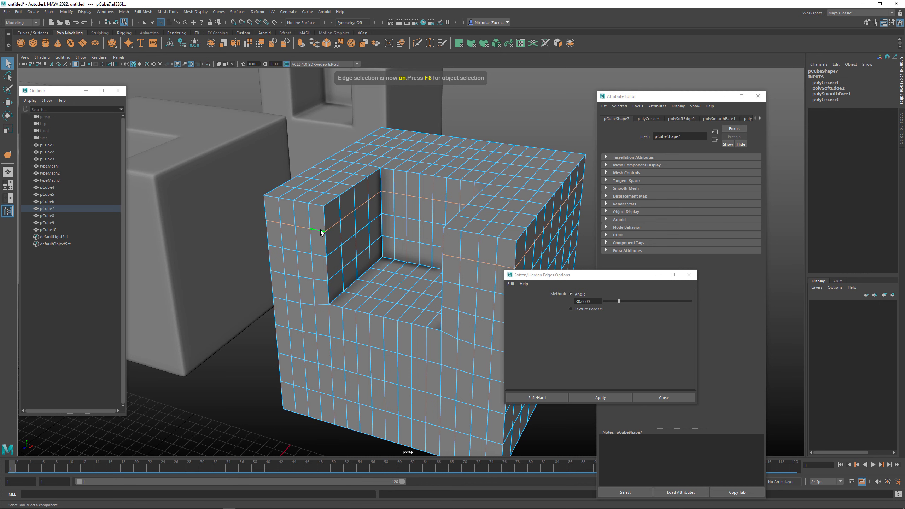
{"action": "left_click_drag", "start_coordinate": [398, 223], "coordinate": [347, 216], "text": "alt"}
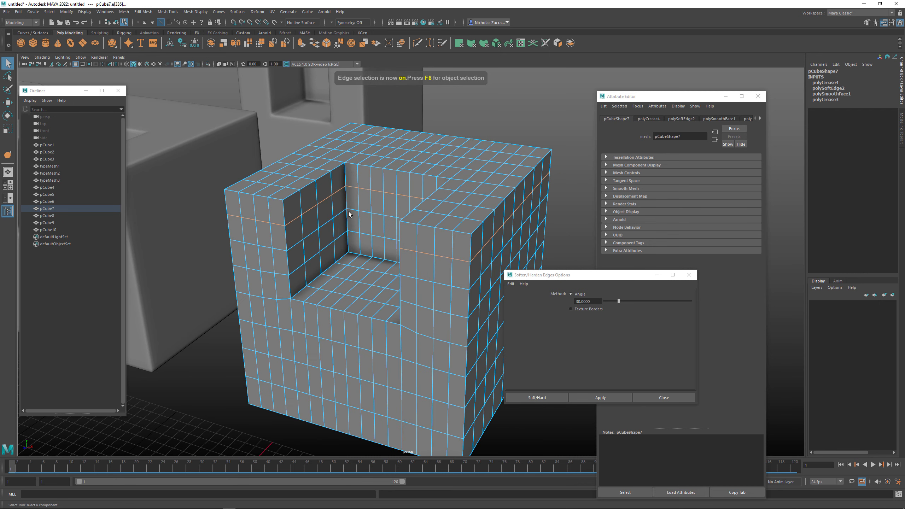
{"action": "right_click", "coordinate": [318, 213], "text": "shift"}
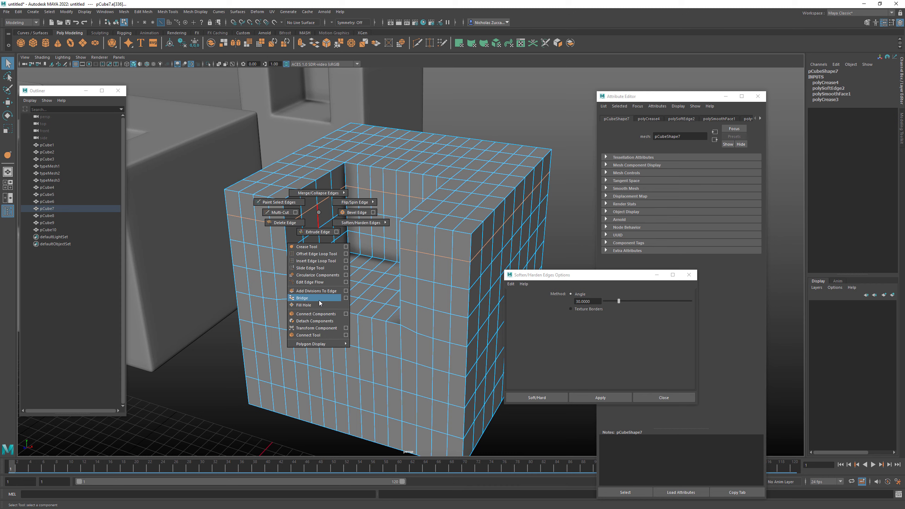
{"action": "left_click", "coordinate": [310, 268]}
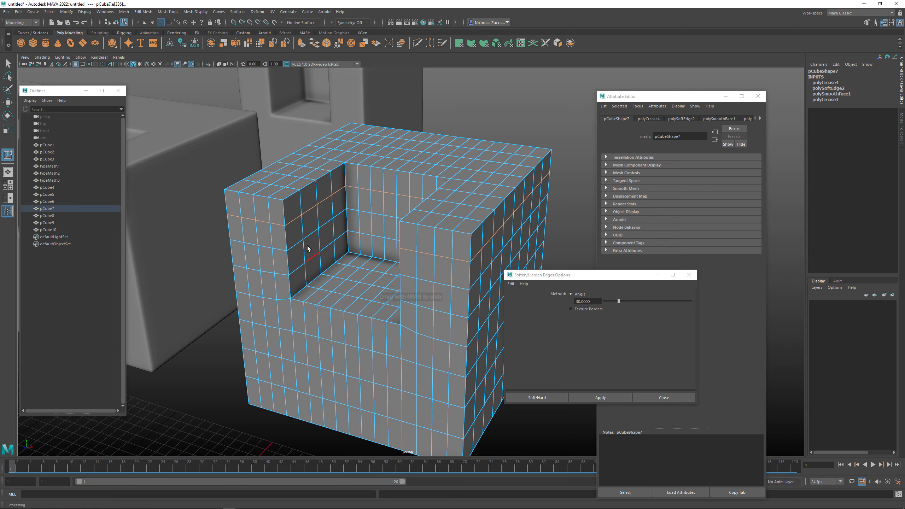
{"action": "middle_click_drag", "start_coordinate": [308, 241], "coordinate": [341, 244]}
Try to slide the vertical loop beside the notch and the horizontal loop below it closer to the notch edges
{"action": "double_click", "coordinate": [270, 224]}
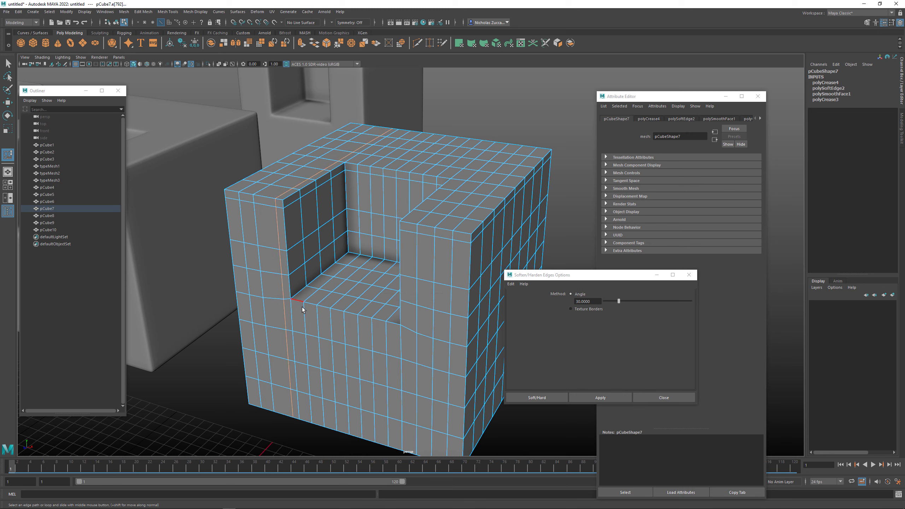
{"action": "double_click", "coordinate": [301, 331]}
{"action": "middle_click_drag", "start_coordinate": [295, 261], "coordinate": [316, 257]}
Try to flatten the horizontal edge loops at and just below the notch floor by scaling them vertically
{"action": "key", "text": "r"}
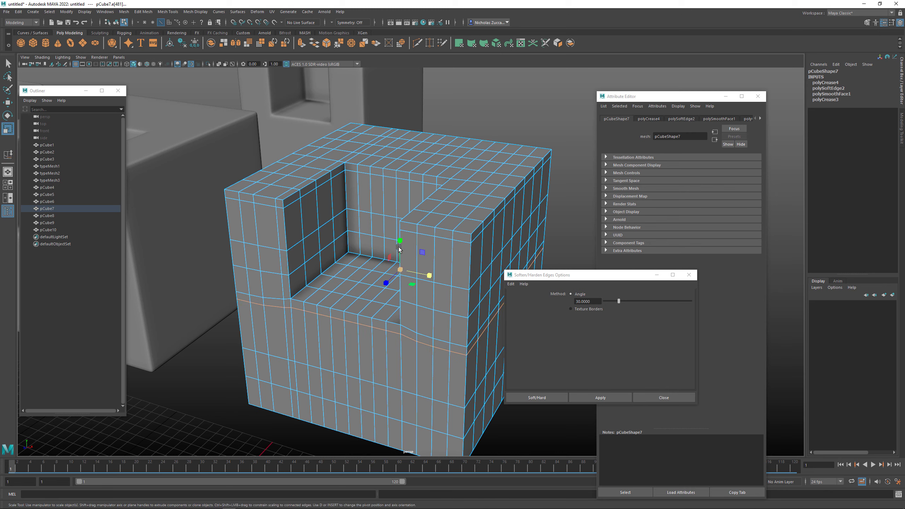
{"action": "left_click_drag", "start_coordinate": [401, 242], "coordinate": [389, 364]}
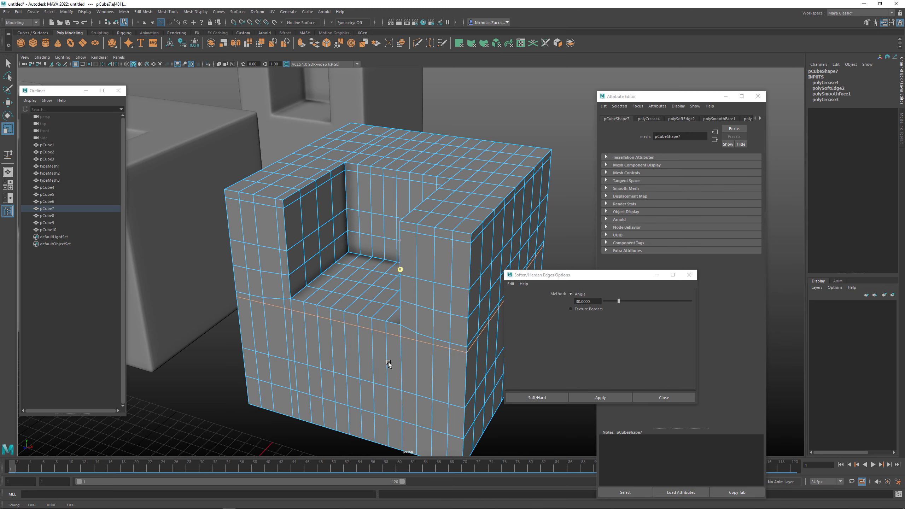
{"action": "double_click", "coordinate": [423, 337]}
{"action": "left_click_drag", "start_coordinate": [400, 246], "coordinate": [391, 330]}
Try to snap the loop at the notch floor vertically into line with the floor, and preview the cube smoothed
{"action": "key", "text": "w"}
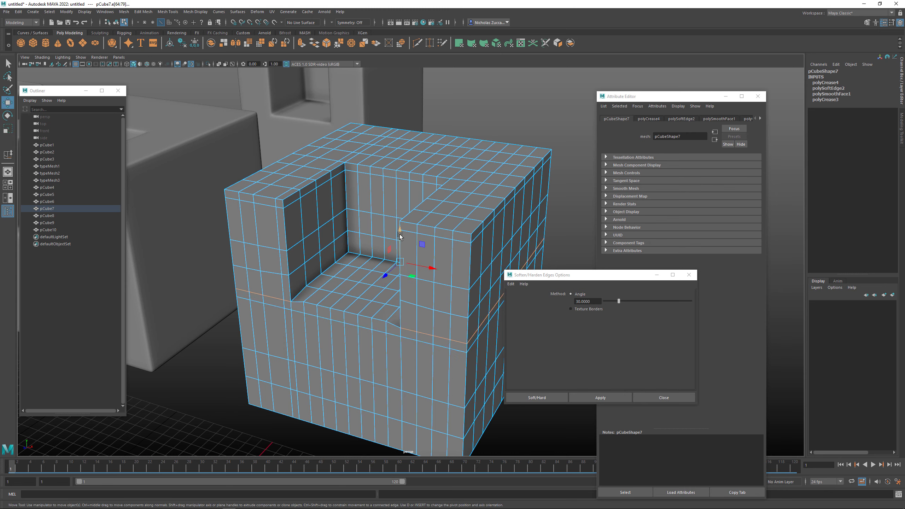
{"action": "key", "text": "v"}
{"action": "left_click_drag", "start_coordinate": [400, 230], "coordinate": [357, 289]}
{"action": "scroll", "coordinate": [389, 288], "scroll_direction": "down", "scroll_amount": 1}
{"action": "key", "text": "3"}
{"action": "scroll", "coordinate": [379, 282], "scroll_direction": "down", "scroll_amount": 1}
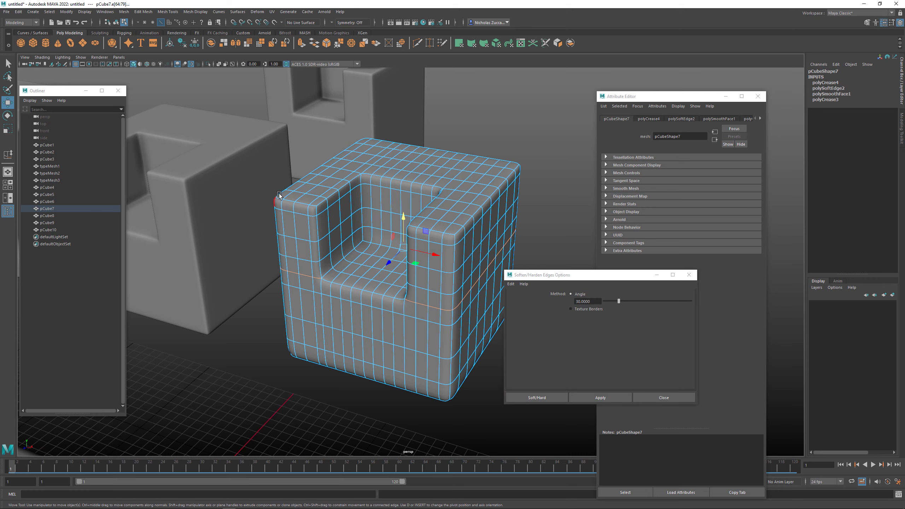
{"action": "scroll", "coordinate": [402, 227], "scroll_direction": "down", "scroll_amount": 1}
{"action": "scroll", "coordinate": [402, 227], "scroll_direction": "down", "scroll_amount": 2}
{"action": "left_click_drag", "start_coordinate": [336, 253], "coordinate": [342, 255], "text": "alt"}
Undo the moving, scaling and sliding of the notched cube's edge loops
{"action": "key", "text": "ctrl+z"}
{"action": "key", "text": "ctrl+z"}
{"action": "key", "text": "ctrl+z"}
{"action": "key", "text": "ctrl+z"}
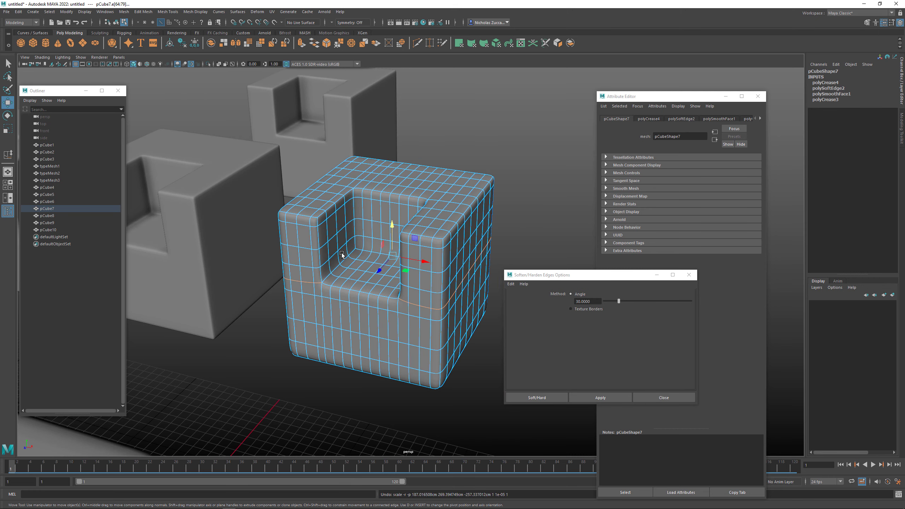
{"action": "key", "text": "ctrl+z"}
{"action": "key", "text": "ctrl+z"}
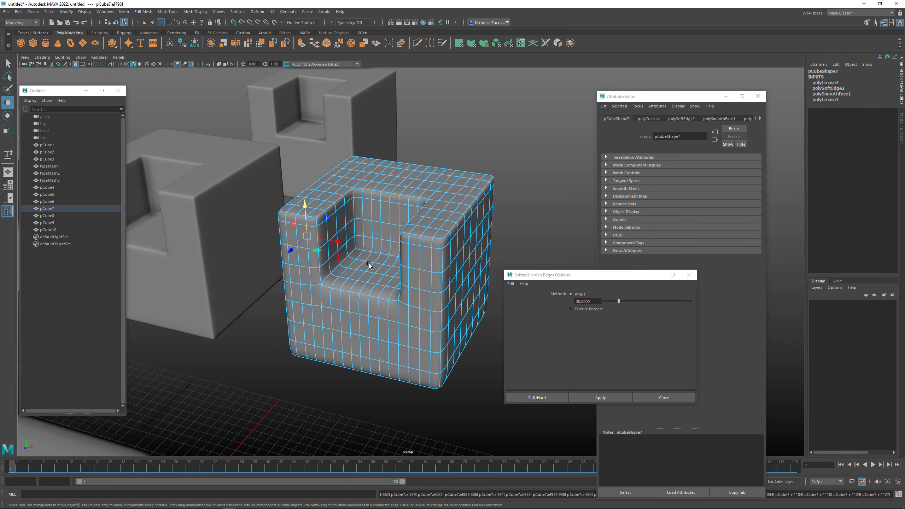
{"action": "key", "text": "ctrl+z"}
{"action": "key", "text": "ctrl+z"}
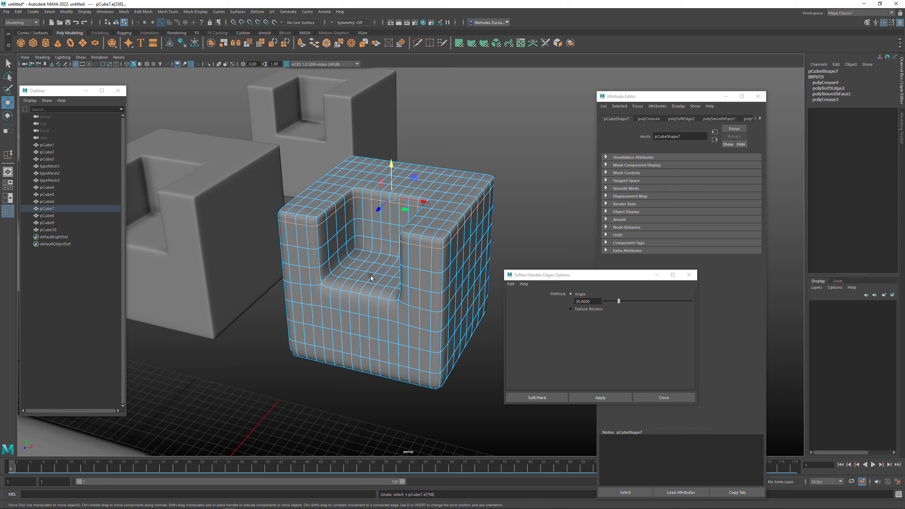
{"action": "key", "text": "ctrl+z"}
{"action": "key", "text": "ctrl+z"}
{"action": "key", "text": "ctrl+z"}
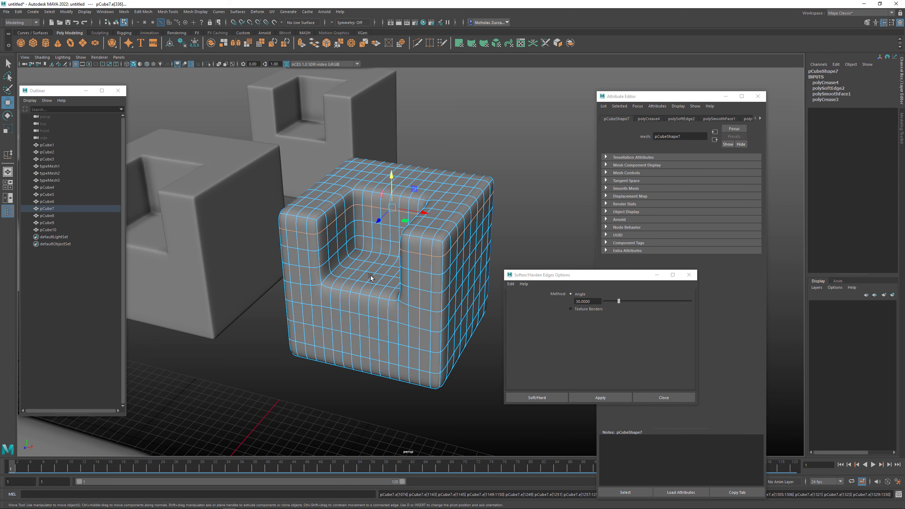
Return to object selection, turn off the notched cube's smooth mesh preview, and clear the selection to view it unsmoothed
{"action": "key", "text": "F8"}
{"action": "left_click", "coordinate": [503, 222]}
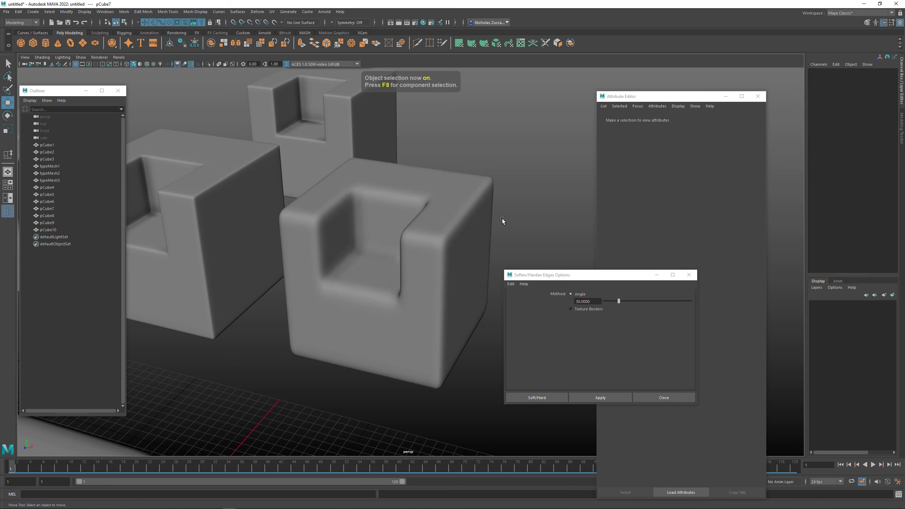
{"action": "left_click_drag", "start_coordinate": [359, 269], "coordinate": [410, 250], "text": "alt"}
{"action": "left_click", "coordinate": [390, 255]}
{"action": "key", "text": "1"}
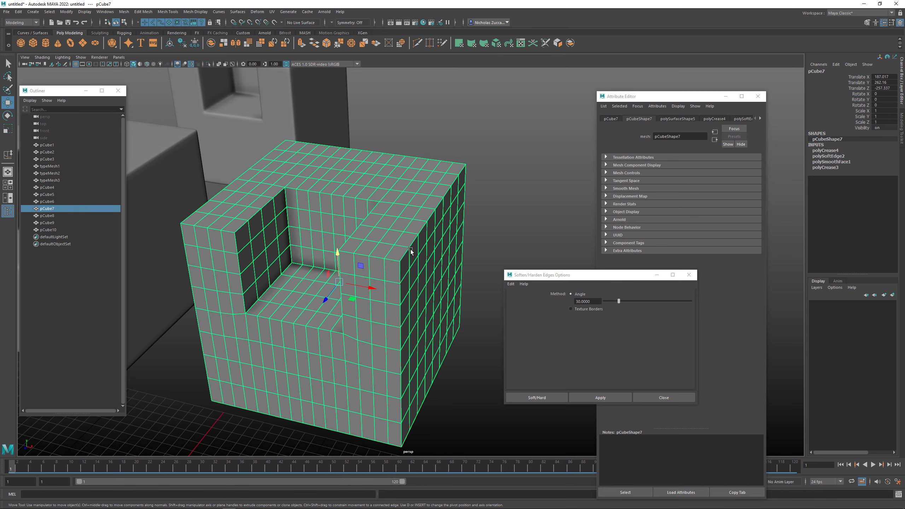
{"action": "left_click_drag", "start_coordinate": [450, 274], "coordinate": [366, 257], "text": "alt"}
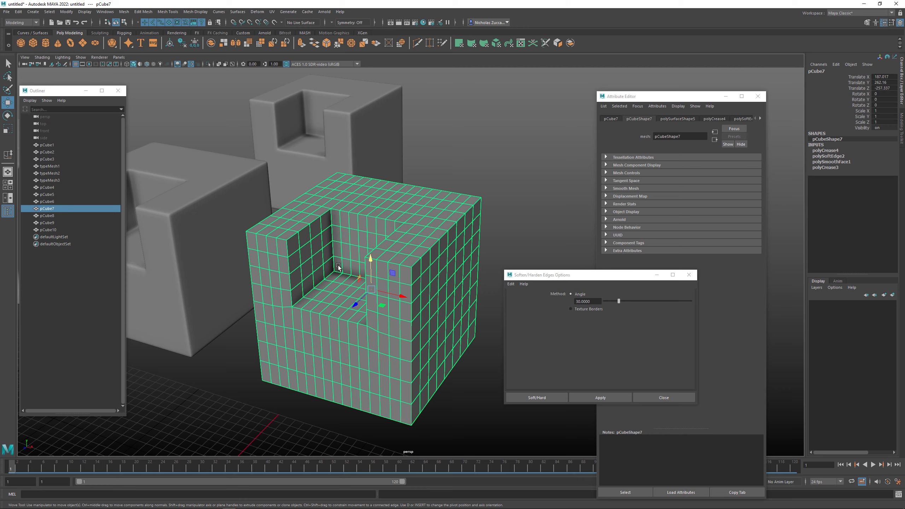
{"action": "left_click_drag", "start_coordinate": [447, 248], "coordinate": [466, 325], "text": "alt"}
{"action": "left_click", "coordinate": [473, 335]}
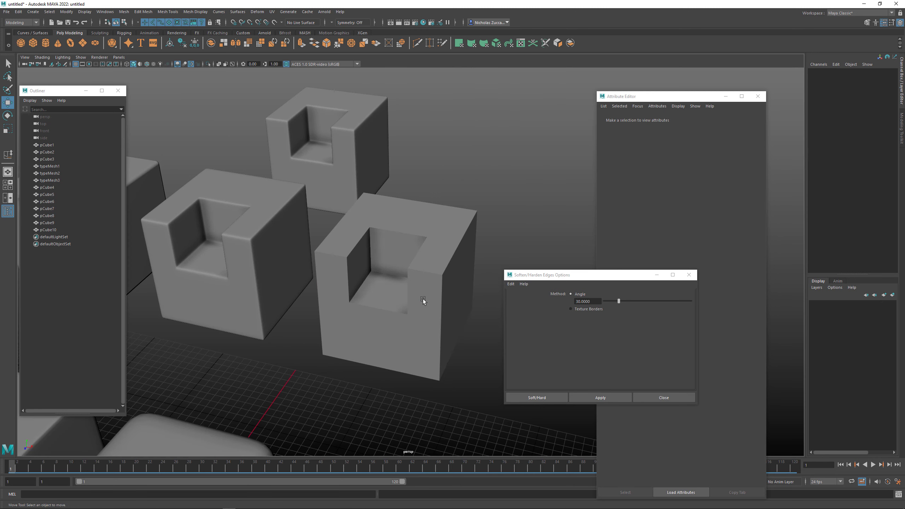
Turn on the smooth mesh preview for the notched cube in the creasing column and clear the selection
{"action": "left_click", "coordinate": [423, 303]}
{"action": "key", "text": "3"}
{"action": "left_click", "coordinate": [469, 377]}
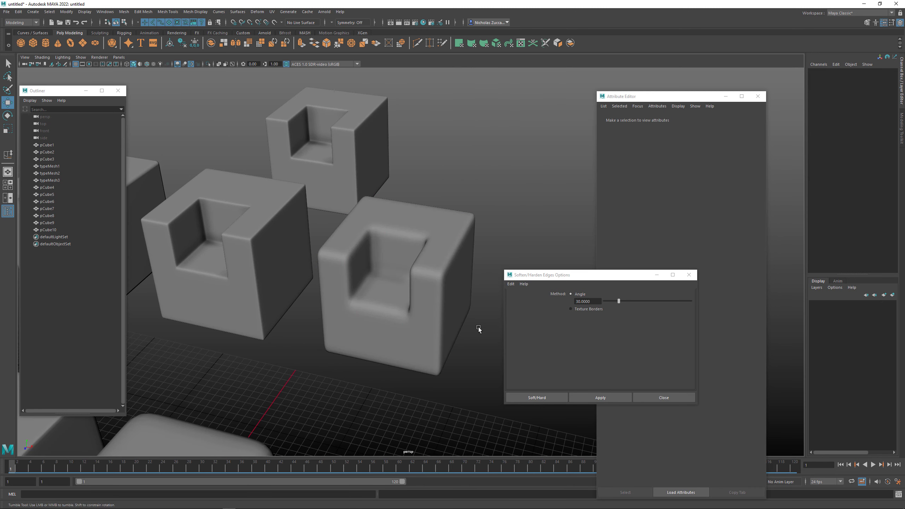
Examine the full set of bevel, fencing and creasing cubes, including the notched ones behind them
{"action": "left_click_drag", "start_coordinate": [479, 328], "coordinate": [421, 282], "text": "alt"}
{"action": "right_click_drag", "start_coordinate": [420, 281], "coordinate": [365, 287], "text": "alt"}
{"action": "left_click_drag", "start_coordinate": [366, 287], "coordinate": [335, 267], "text": "alt"}
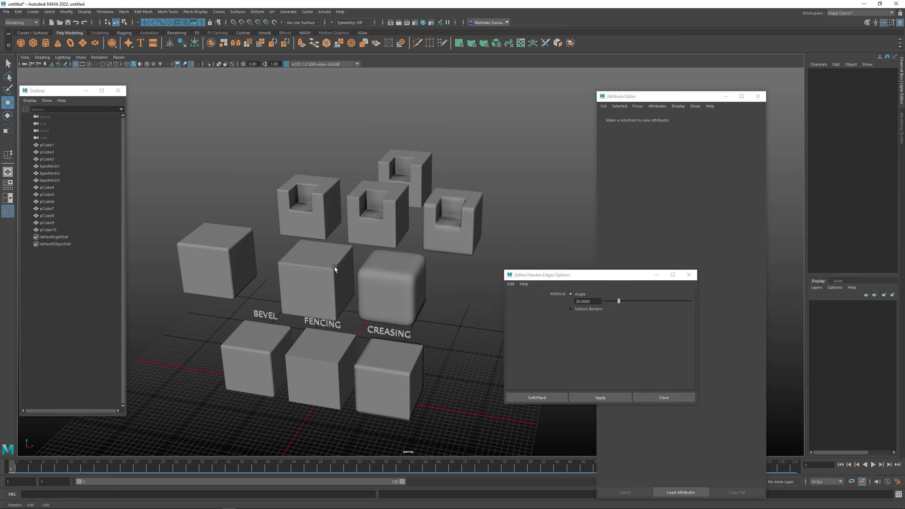
{"action": "right_click_drag", "start_coordinate": [335, 267], "coordinate": [362, 293], "text": "alt"}
{"action": "left_click_drag", "start_coordinate": [362, 293], "coordinate": [370, 286], "text": "alt"}
{"action": "middle_click_drag", "start_coordinate": [370, 287], "coordinate": [311, 299], "text": "alt"}
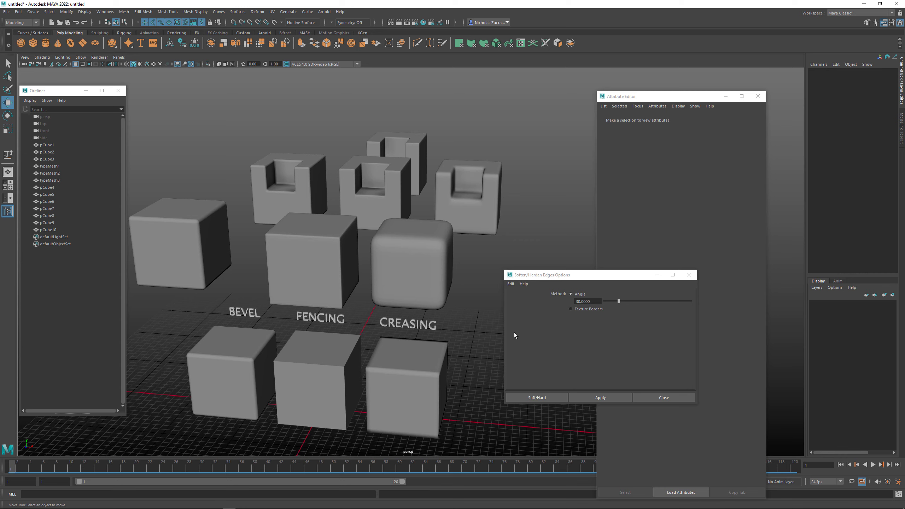
Select the middle notched cube and examine its supporting edge loops beside the neighbouring notched cubes
{"action": "middle_click_drag", "start_coordinate": [383, 218], "coordinate": [381, 286], "text": "alt"}
{"action": "right_click_drag", "start_coordinate": [260, 207], "coordinate": [389, 238], "text": "alt"}
{"action": "left_click_drag", "start_coordinate": [389, 237], "coordinate": [404, 250], "text": "alt"}
{"action": "left_click", "coordinate": [405, 251]}
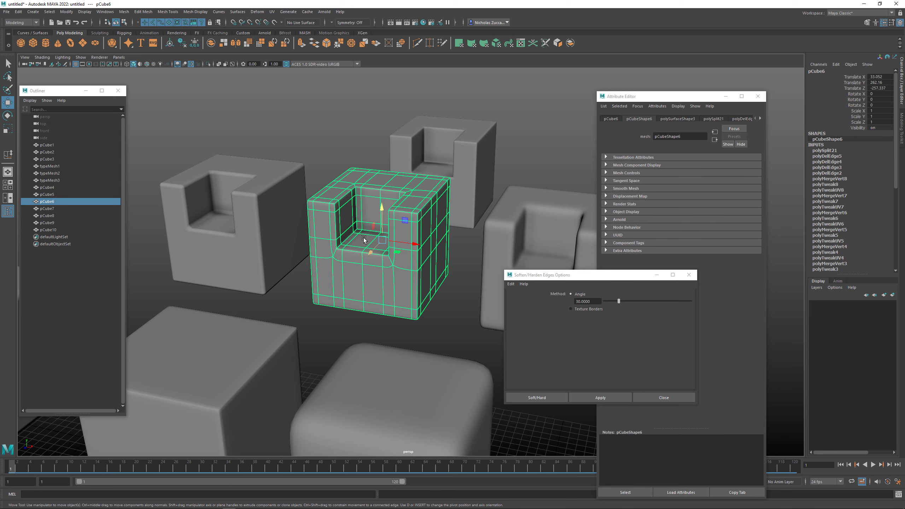
{"action": "right_click_drag", "start_coordinate": [362, 239], "coordinate": [391, 272], "text": "alt"}
{"action": "middle_click_drag", "start_coordinate": [368, 329], "coordinate": [373, 274], "text": "alt"}
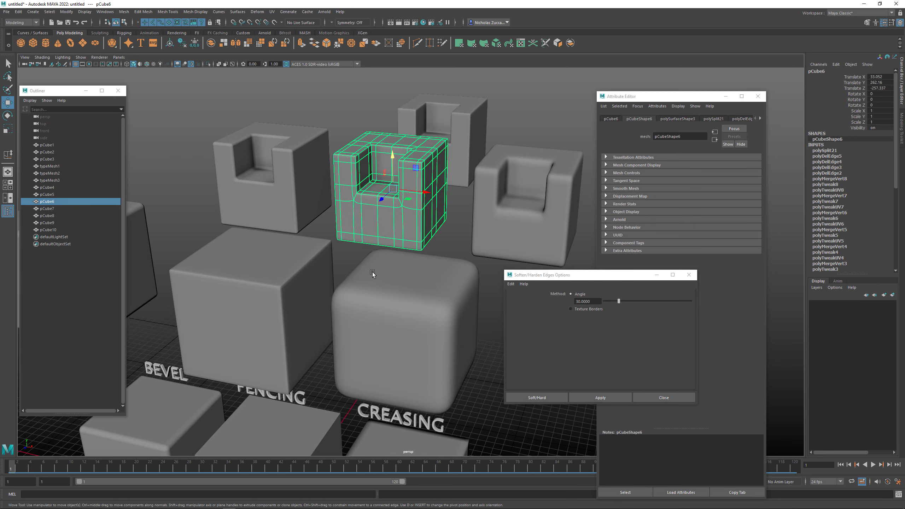
{"action": "left_click_drag", "start_coordinate": [373, 274], "coordinate": [406, 279], "text": "alt"}
{"action": "middle_click_drag", "start_coordinate": [408, 288], "coordinate": [410, 260], "text": "alt"}
{"action": "left_click_drag", "start_coordinate": [422, 261], "coordinate": [384, 253], "text": "alt"}
{"action": "middle_click_drag", "start_coordinate": [391, 221], "coordinate": [370, 260], "text": "alt"}
{"action": "left_click_drag", "start_coordinate": [369, 260], "coordinate": [394, 260], "text": "alt"}
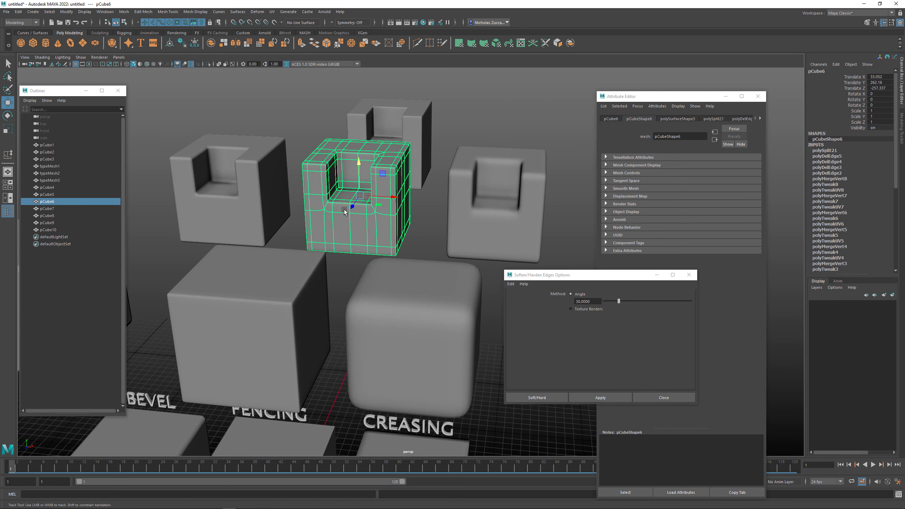
Select the beveled notched cube and the creased notched cube in turn to compare their wireframes
{"action": "left_click_drag", "start_coordinate": [344, 212], "coordinate": [241, 183], "text": "alt"}
{"action": "left_click", "coordinate": [216, 172]}
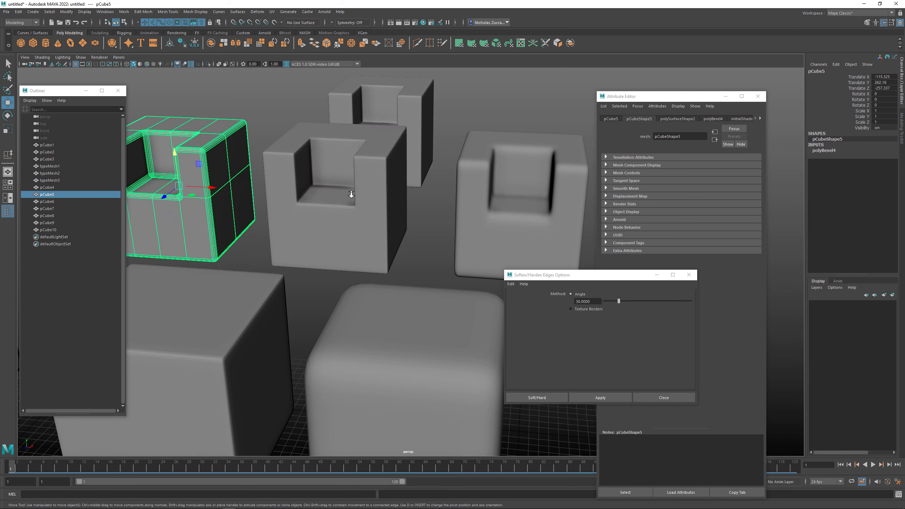
{"action": "right_click_drag", "start_coordinate": [351, 195], "coordinate": [288, 186], "text": "alt"}
{"action": "left_click", "coordinate": [472, 211]}
{"action": "right_click_drag", "start_coordinate": [472, 211], "coordinate": [337, 187], "text": "alt"}
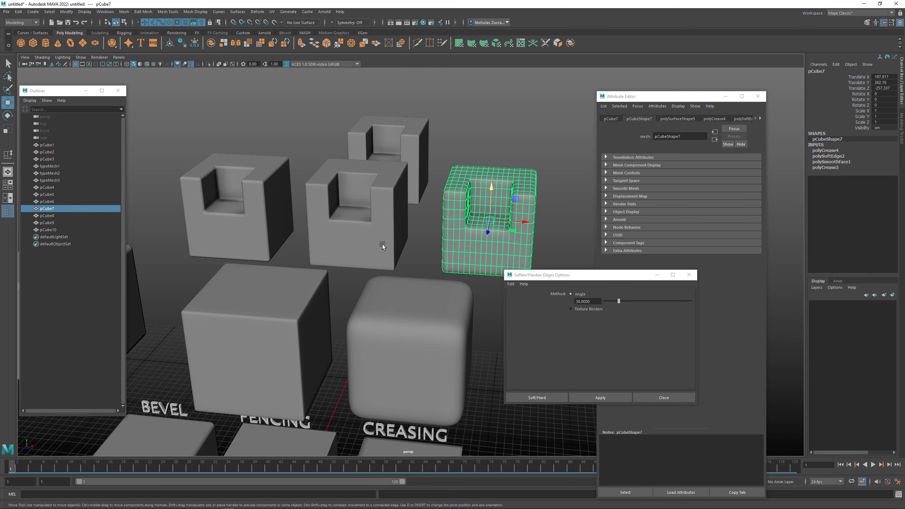
Reselect the middle notched cube and compare its edge loops around the notch with smooth preview off and on
{"action": "left_click", "coordinate": [382, 246]}
{"action": "scroll", "coordinate": [385, 249], "scroll_direction": "up", "scroll_amount": 5}
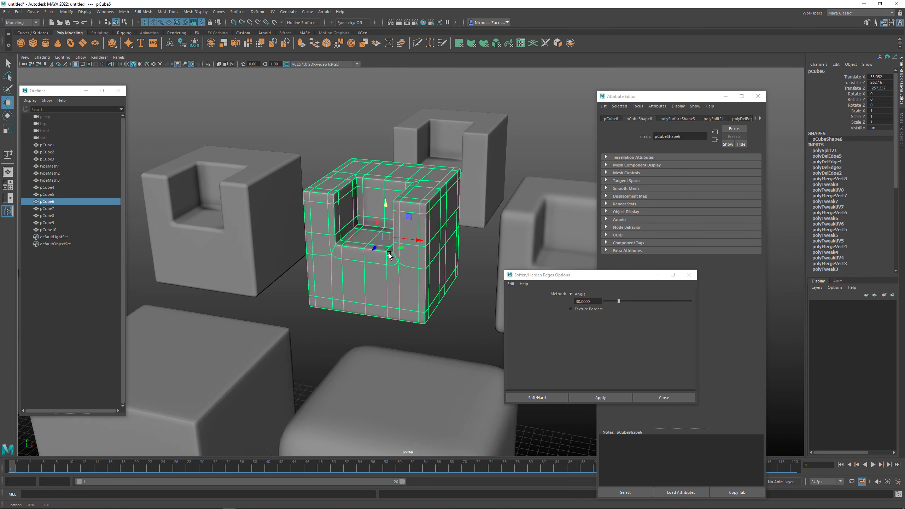
{"action": "right_click_drag", "start_coordinate": [389, 255], "coordinate": [474, 289], "text": "alt"}
{"action": "right_click_drag", "start_coordinate": [416, 267], "coordinate": [426, 260], "text": "alt"}
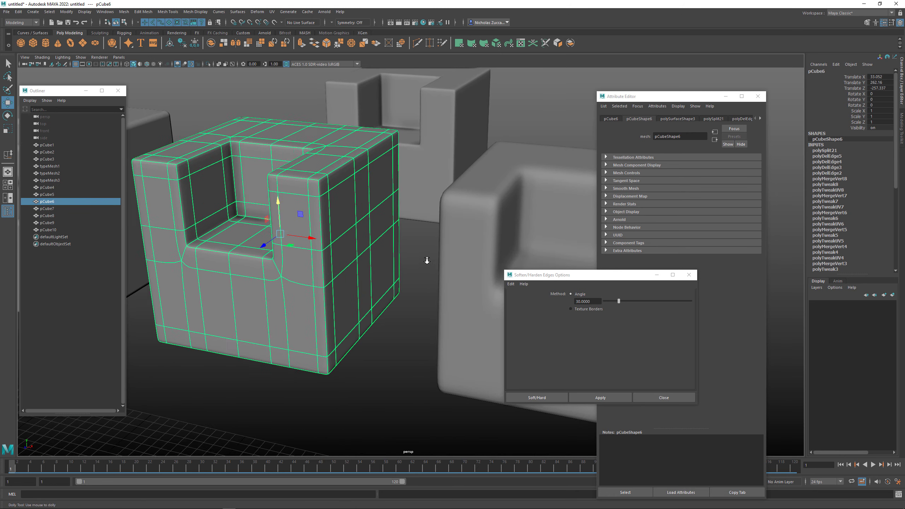
{"action": "left_click_drag", "start_coordinate": [427, 260], "coordinate": [356, 252], "text": "alt"}
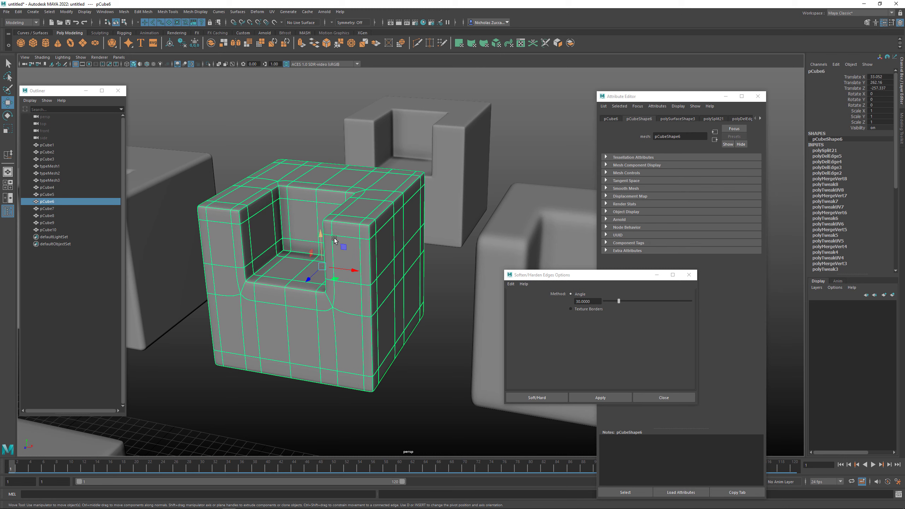
{"action": "left_click_drag", "start_coordinate": [351, 228], "coordinate": [335, 262], "text": "alt"}
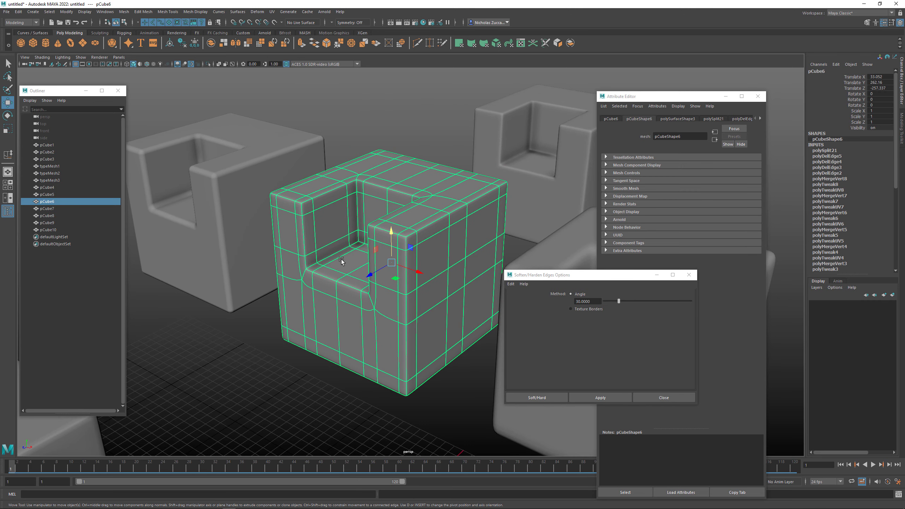
{"action": "key", "text": "1"}
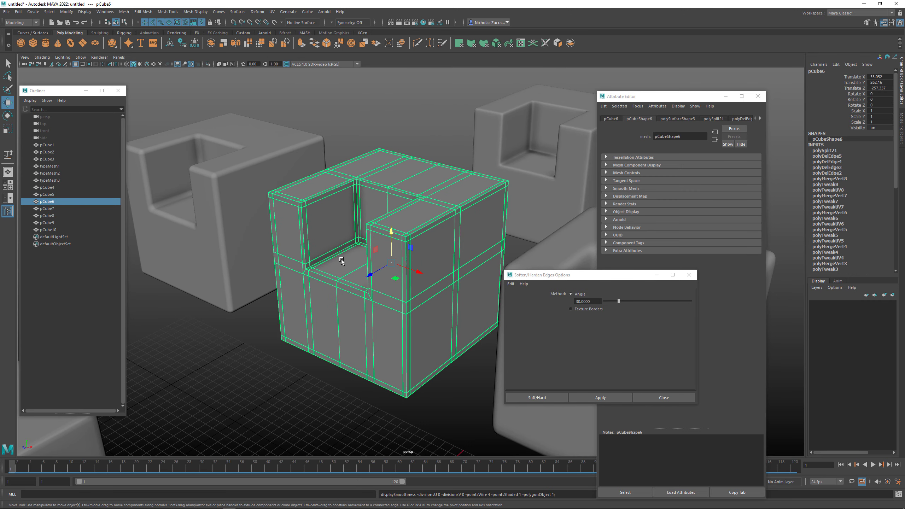
{"action": "key", "text": "3"}
{"action": "left_click_drag", "start_coordinate": [320, 271], "coordinate": [358, 264], "text": "alt"}
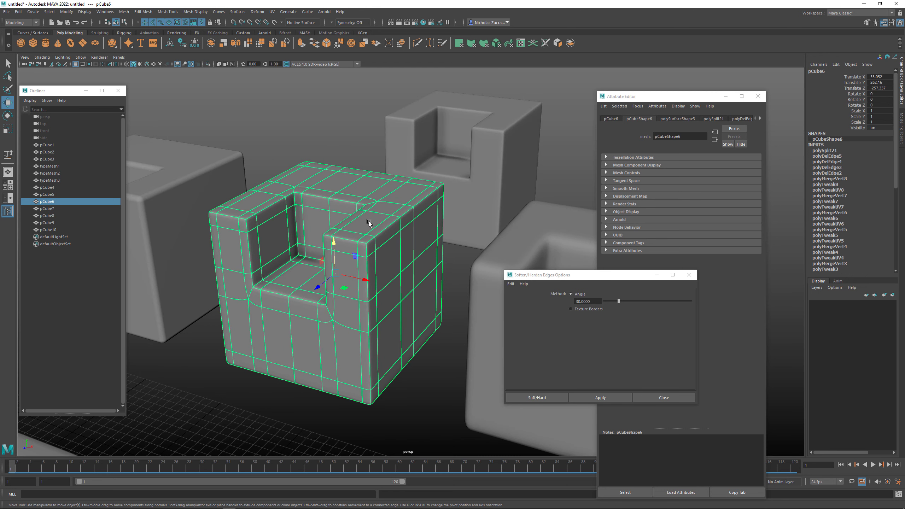
{"action": "left_click", "coordinate": [321, 151]}
{"action": "left_click", "coordinate": [343, 197]}
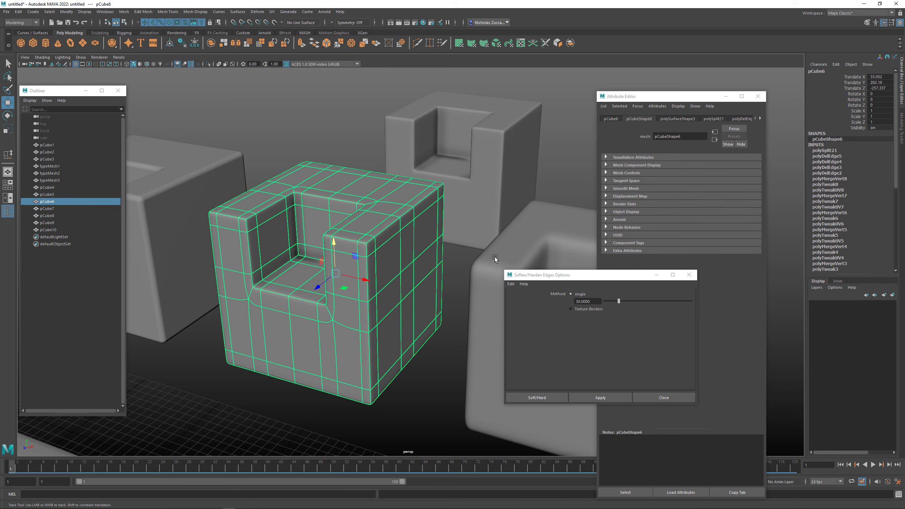
Review all the bevel, fencing and creasing examples together and clear the selection
{"action": "right_click_drag", "start_coordinate": [495, 259], "coordinate": [422, 237], "text": "alt"}
{"action": "middle_click_drag", "start_coordinate": [421, 237], "coordinate": [425, 199], "text": "alt"}
{"action": "right_click_drag", "start_coordinate": [426, 199], "coordinate": [360, 217], "text": "alt"}
{"action": "left_click_drag", "start_coordinate": [360, 217], "coordinate": [404, 257], "text": "alt"}
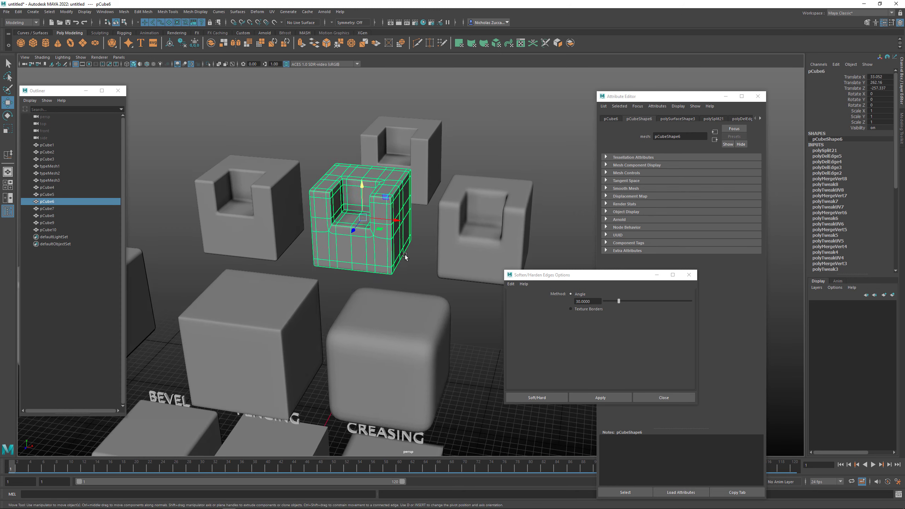
{"action": "right_click_drag", "start_coordinate": [404, 257], "coordinate": [327, 265], "text": "alt"}
{"action": "left_click_drag", "start_coordinate": [328, 265], "coordinate": [342, 258], "text": "alt"}
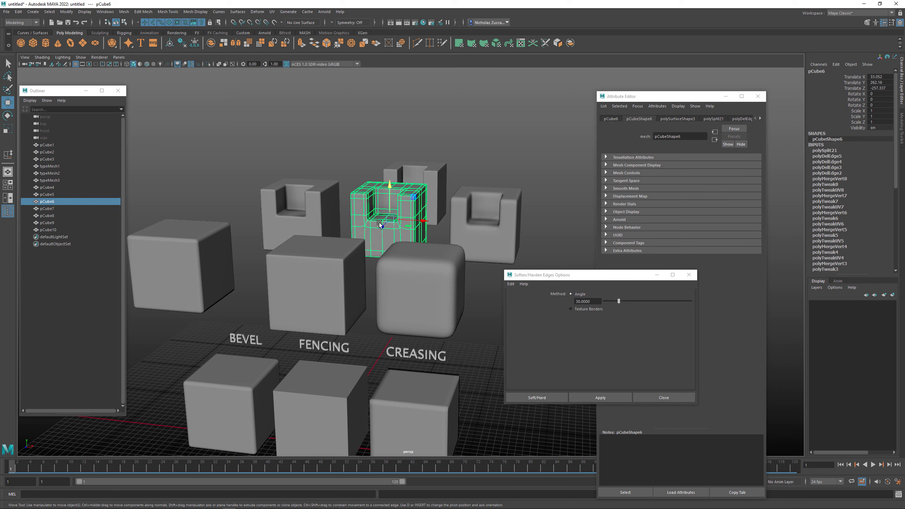
{"action": "left_click_drag", "start_coordinate": [380, 224], "coordinate": [383, 249], "text": "alt"}
{"action": "right_click_drag", "start_coordinate": [437, 225], "coordinate": [401, 221], "text": "alt"}
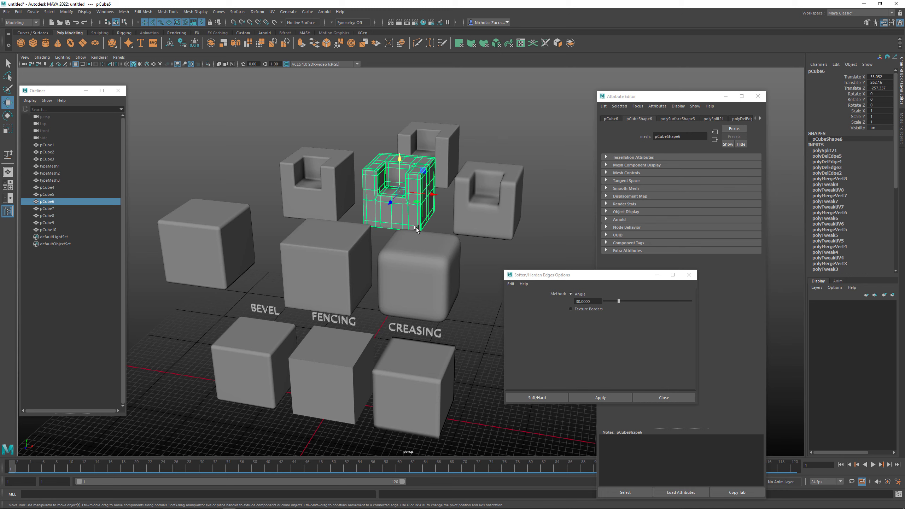
{"action": "left_click", "coordinate": [479, 266]}
{"action": "right_click_drag", "start_coordinate": [484, 260], "coordinate": [473, 259], "text": "alt"}
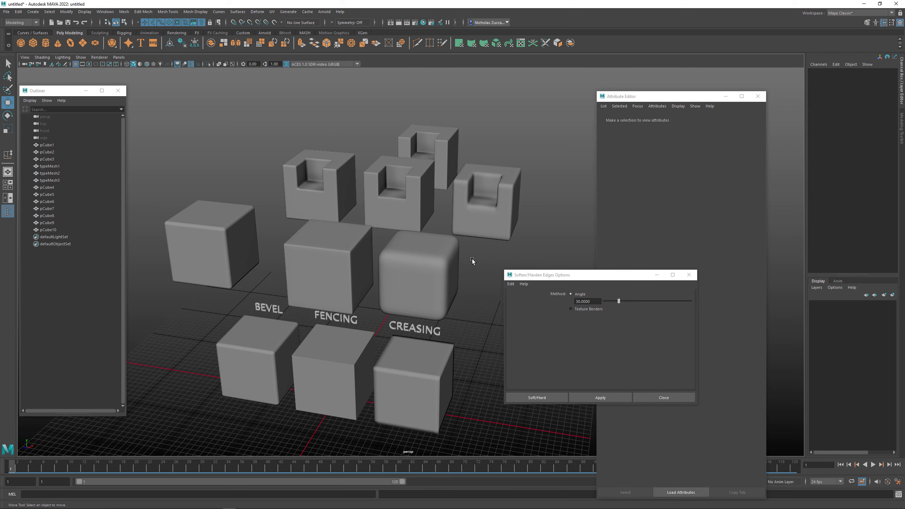